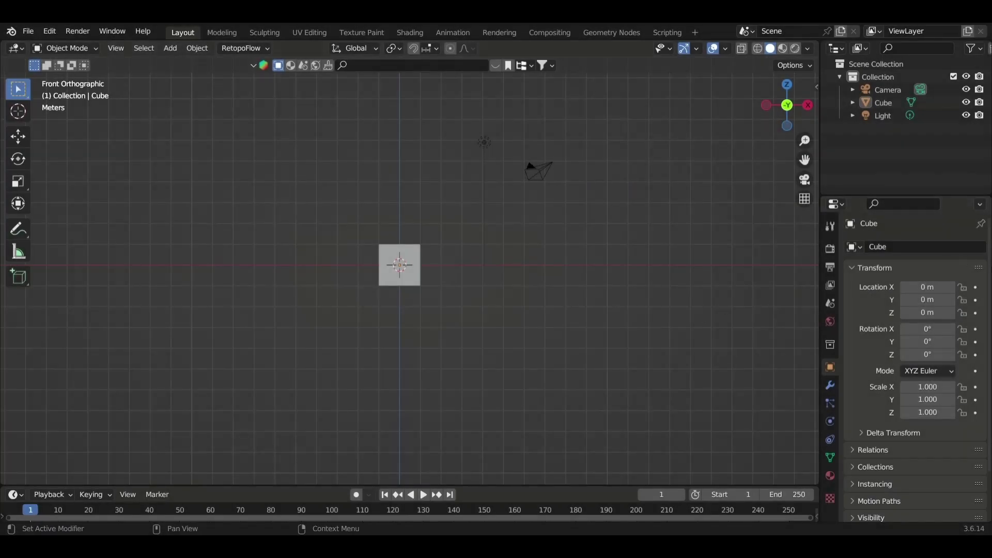
Step: Delete the default cube, camera and light from the scene
{"action": "middle_click_drag", "start_coordinate": [413, 289], "coordinate": [373, 292]}
{"action": "key", "text": "a"}
{"action": "key", "text": "x"}
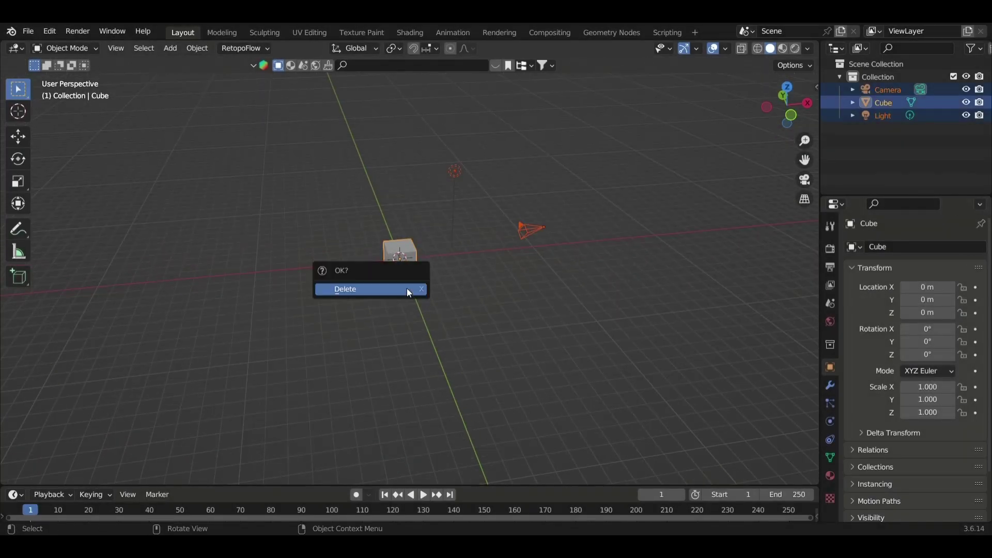
{"action": "left_click", "coordinate": [409, 288]}
Step: Add a plane and stretch it to scale 4.760, 17.235, 4.760 as the canyon floor
{"action": "key", "text": "shift+a"}
{"action": "left_click", "coordinate": [449, 203]}
{"action": "key", "text": "s"}
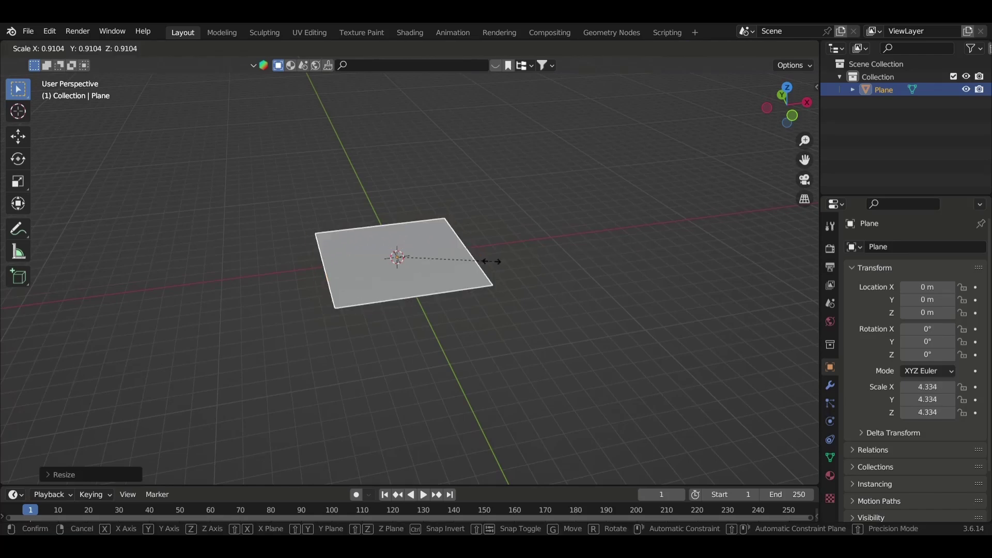
{"action": "key", "text": "y"}
{"action": "left_click", "coordinate": [633, 274]}
{"action": "key", "text": "KP_1"}
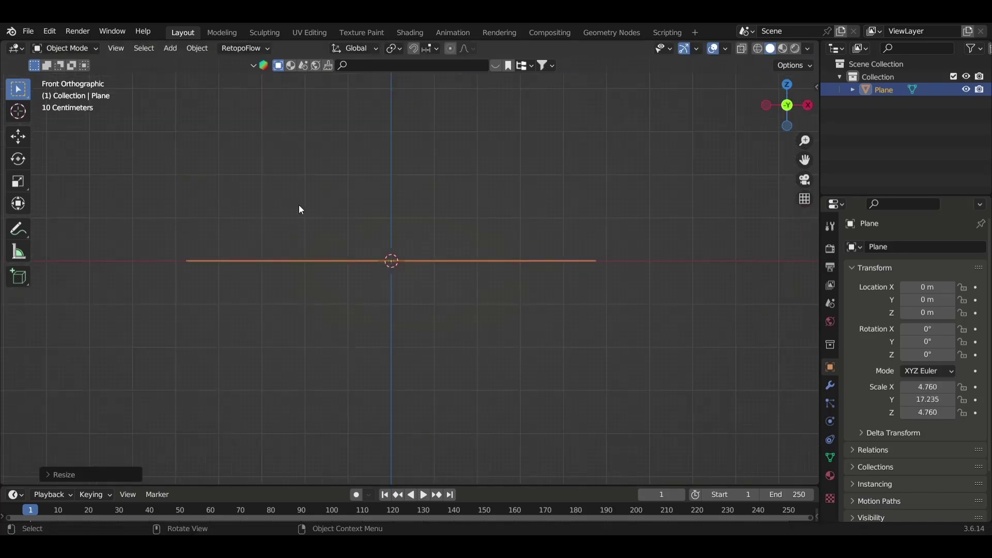
{"action": "middle_click_drag", "start_coordinate": [301, 209], "coordinate": [312, 251]}
{"action": "key", "text": "shift+a"}
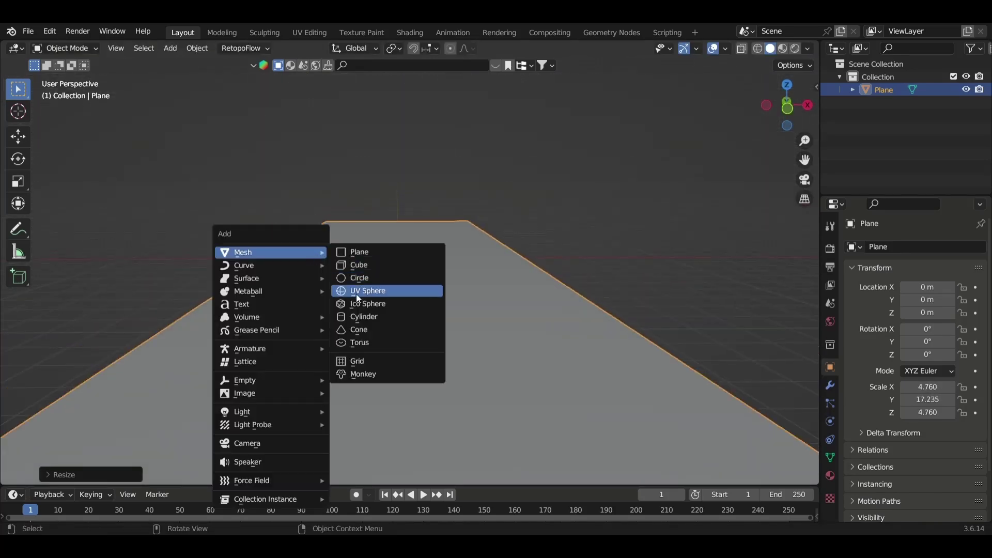
Step: Add a cylinder stretched along Y (6.443, 14.654, 6.443) and place it beside the floor
{"action": "left_click", "coordinate": [362, 317]}
{"action": "key", "text": "KP_7"}
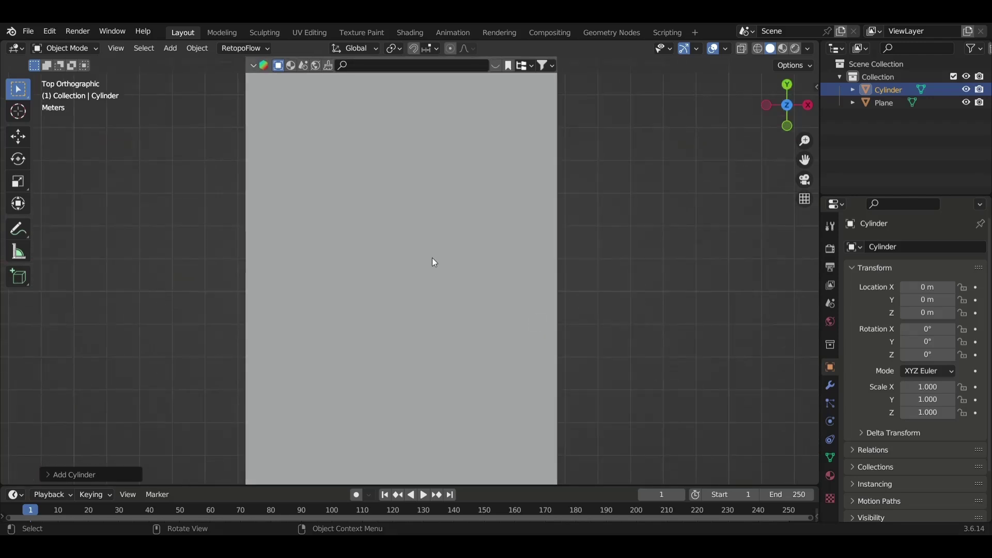
{"action": "scroll", "coordinate": [434, 261], "scroll_direction": "down", "scroll_amount": 8}
{"action": "key", "text": "g"}
{"action": "left_click", "coordinate": [464, 203]}
{"action": "key", "text": "s"}
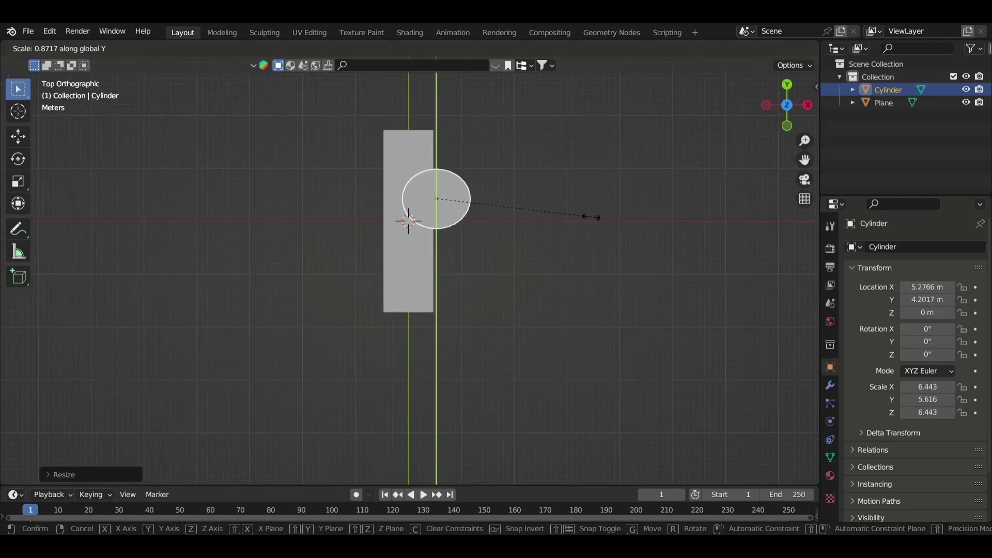
{"action": "key", "text": "Return"}
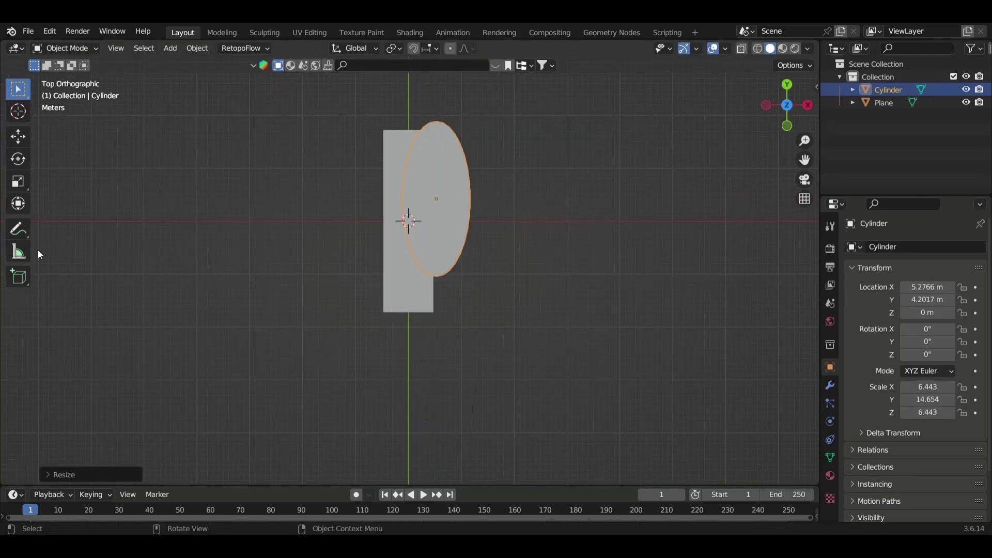
{"action": "key", "text": "g"}
{"action": "key", "text": "x"}
{"action": "left_click", "coordinate": [399, 250]}
Step: Stack a copy of the cylinder above the original and offset it along Y
{"action": "key", "text": "shift+g"}
{"action": "key", "text": "Escape"}
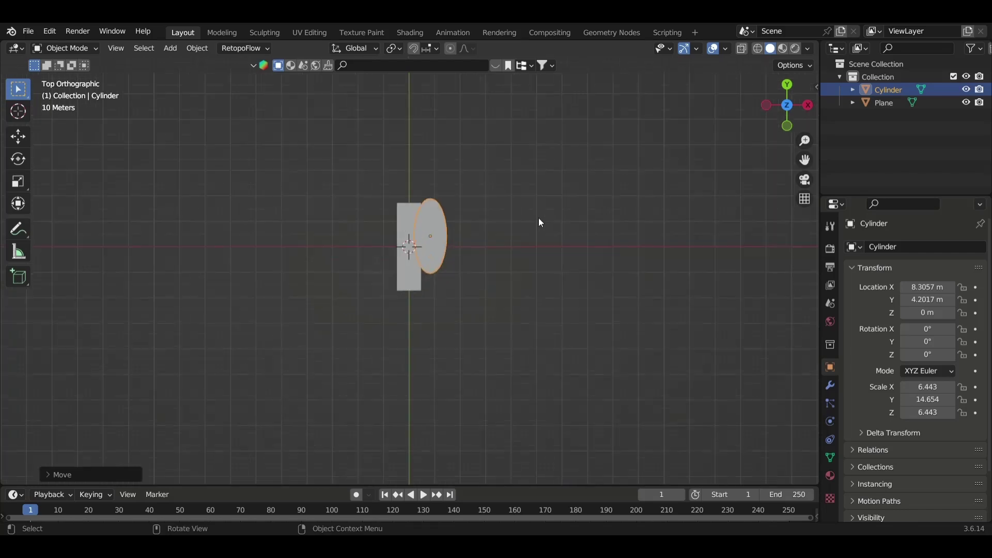
{"action": "key", "text": "KP_1"}
{"action": "key", "text": "shift+d"}
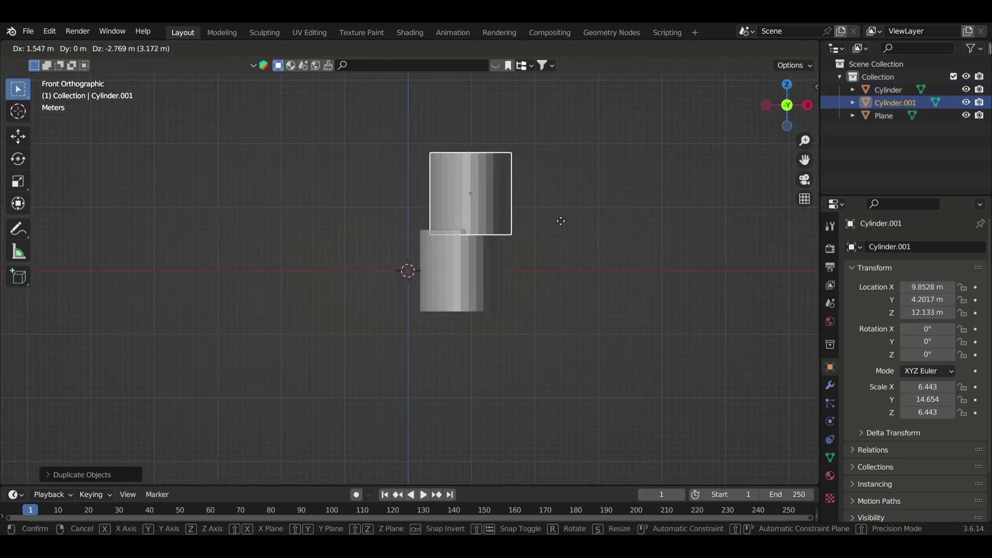
{"action": "left_click", "coordinate": [561, 221]}
{"action": "mouse_move", "coordinate": [561, 221]}
{"action": "middle_mouse_down"}
{"action": "mouse_move", "coordinate": [498, 238]}
{"action": "mouse_move", "coordinate": [493, 212]}
{"action": "mouse_move", "coordinate": [455, 209]}
{"action": "mouse_move", "coordinate": [389, 302]}
{"action": "mouse_move", "coordinate": [522, 271]}
{"action": "middle_mouse_up"}
{"action": "key", "text": "g"}
{"action": "key", "text": "y"}
{"action": "left_click", "coordinate": [477, 214]}
Step: Duplicate both stacked cylinders further down the canyon along Y and tilt the copies
{"action": "left_click", "coordinate": [451, 223]}
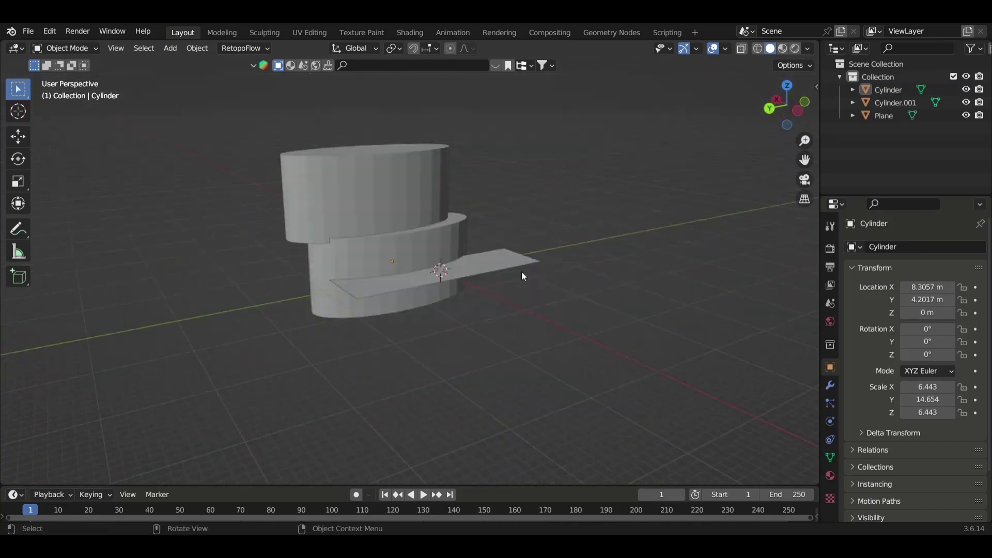
{"action": "left_click", "coordinate": [412, 285]}
{"action": "key", "text": "KP_1"}
{"action": "middle_click_drag", "start_coordinate": [411, 286], "coordinate": [408, 296]}
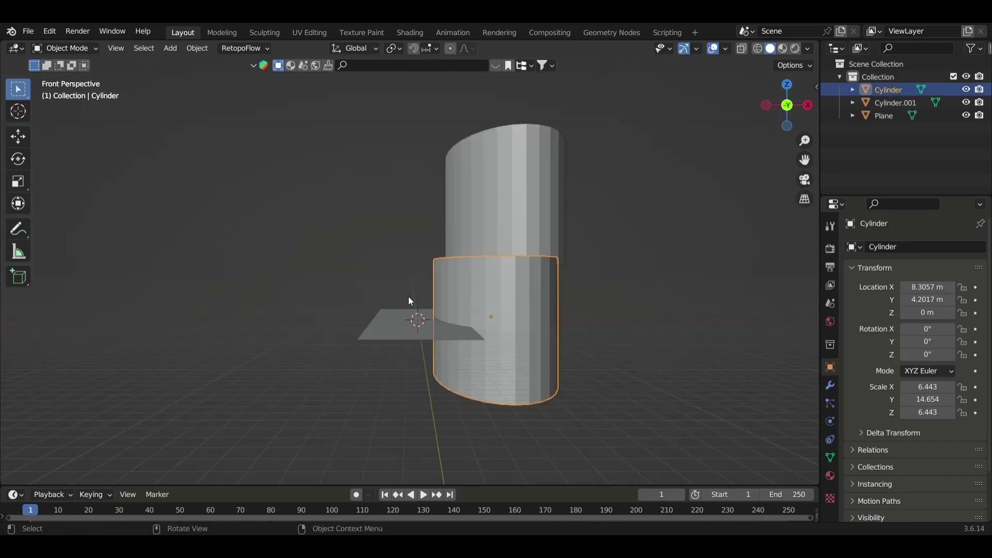
{"action": "scroll", "coordinate": [408, 296], "scroll_direction": "up", "scroll_amount": 4}
{"action": "left_click", "coordinate": [525, 204]}
{"action": "left_click", "coordinate": [540, 280], "text": "shift"}
{"action": "key", "text": "shift+d"}
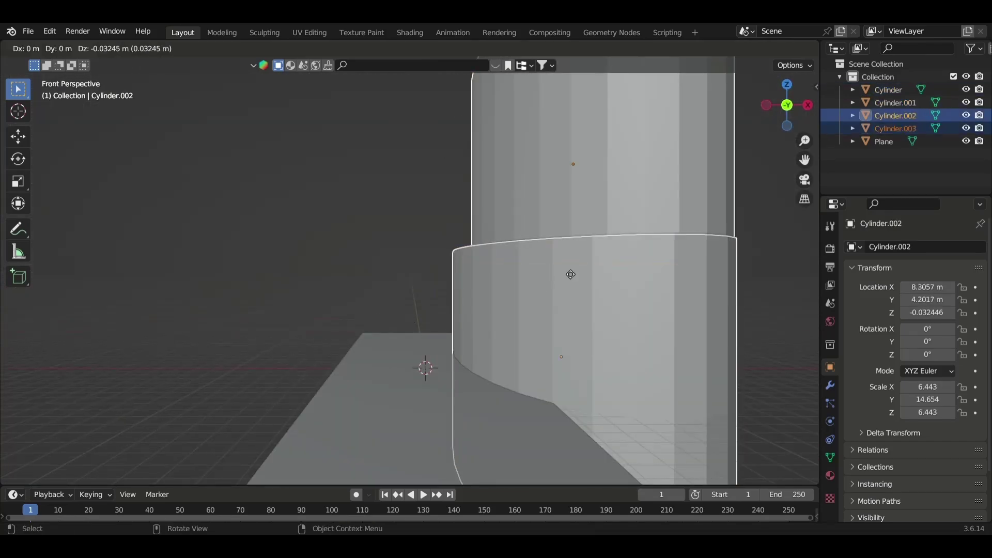
{"action": "key", "text": "y"}
{"action": "key", "text": "r"}
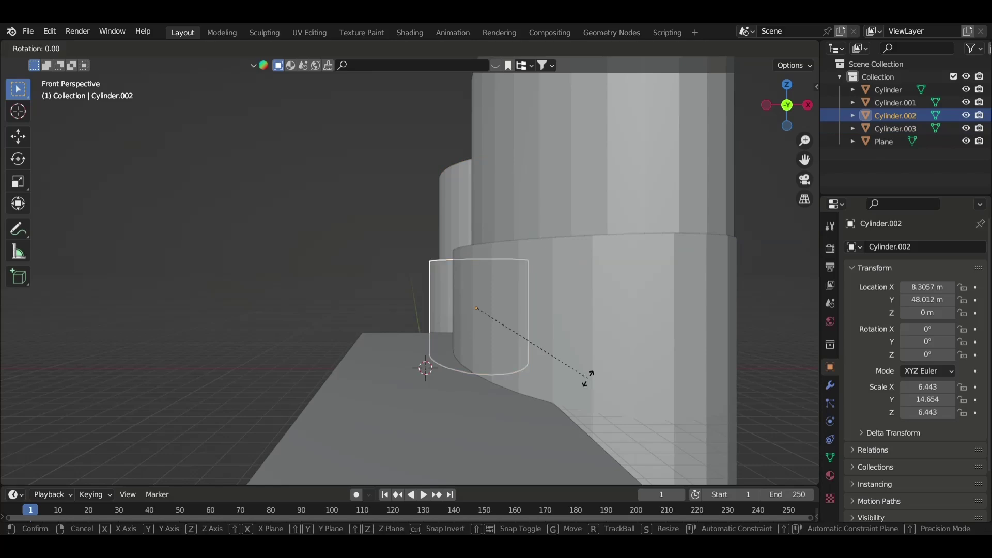
{"action": "left_click", "coordinate": [595, 347]}
Step: Shift a copy along X and make the upper copy taller
{"action": "key", "text": "g"}
{"action": "key", "text": "x"}
{"action": "left_click", "coordinate": [488, 237]}
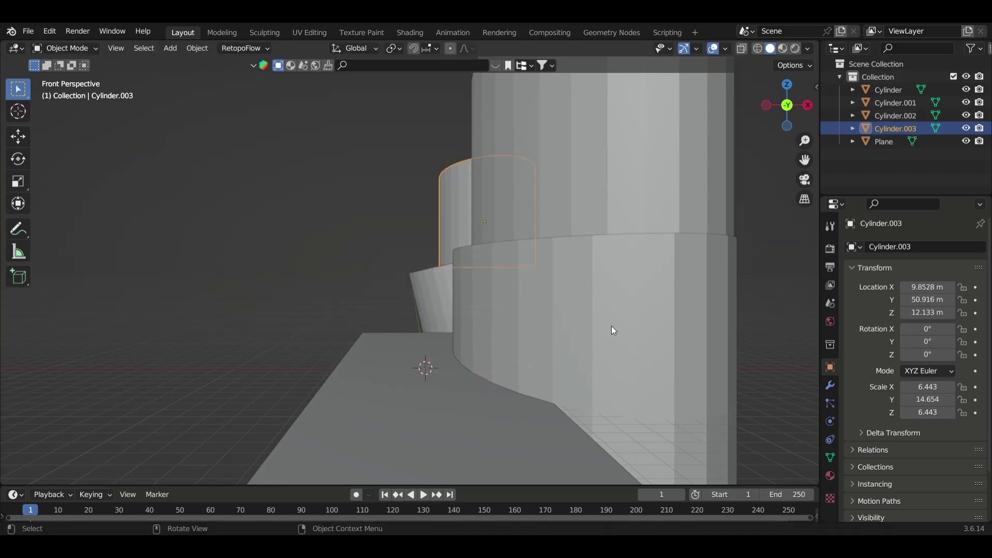
{"action": "key", "text": "s"}
{"action": "left_click", "coordinate": [720, 307]}
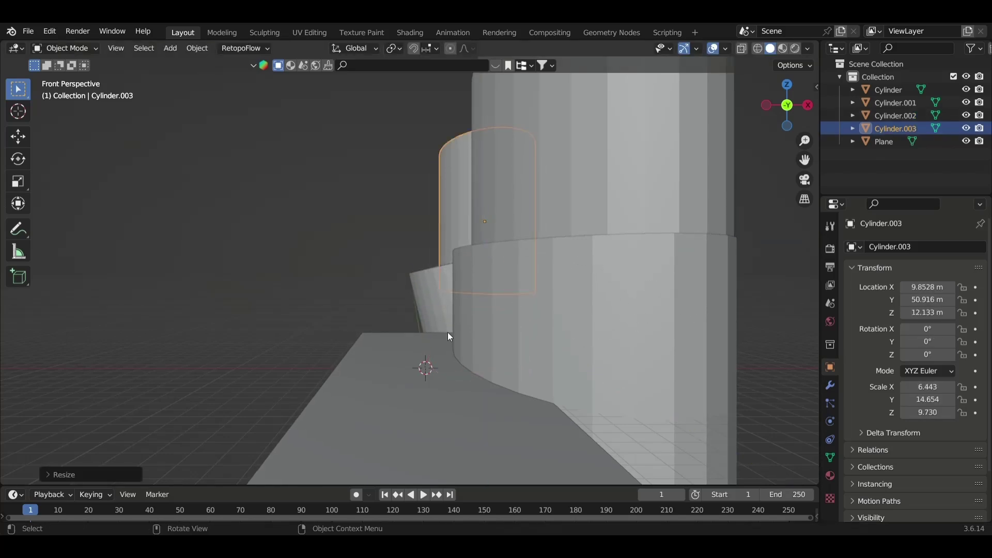
Step: Copy the tilted cylinder to the floor's left side, plus a raised, tilted copy above it
{"action": "key", "text": "shift+d"}
{"action": "key", "text": "x"}
{"action": "left_click", "coordinate": [371, 384]}
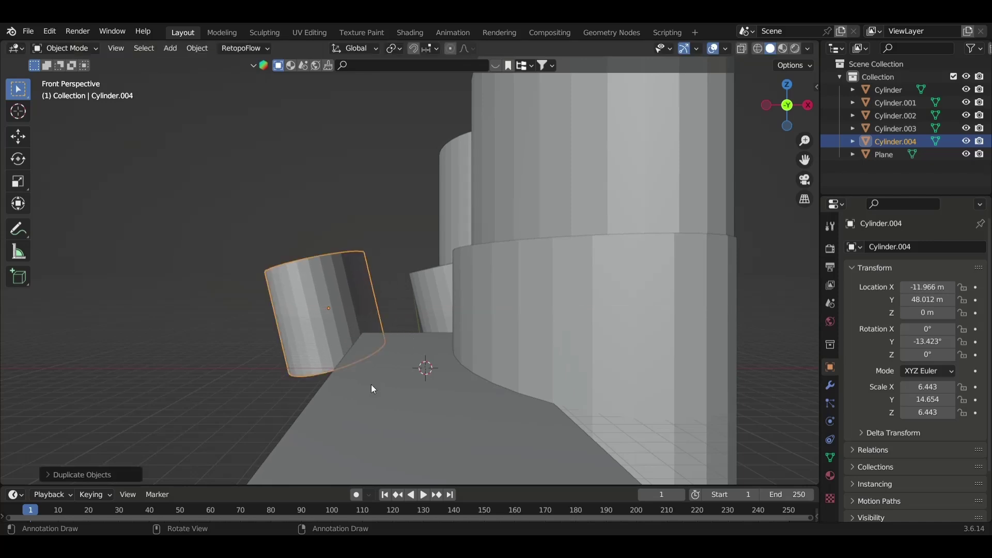
{"action": "key", "text": "shift+d"}
{"action": "key", "text": "z"}
{"action": "left_click", "coordinate": [441, 302]}
{"action": "key", "text": "r"}
{"action": "left_click", "coordinate": [382, 328]}
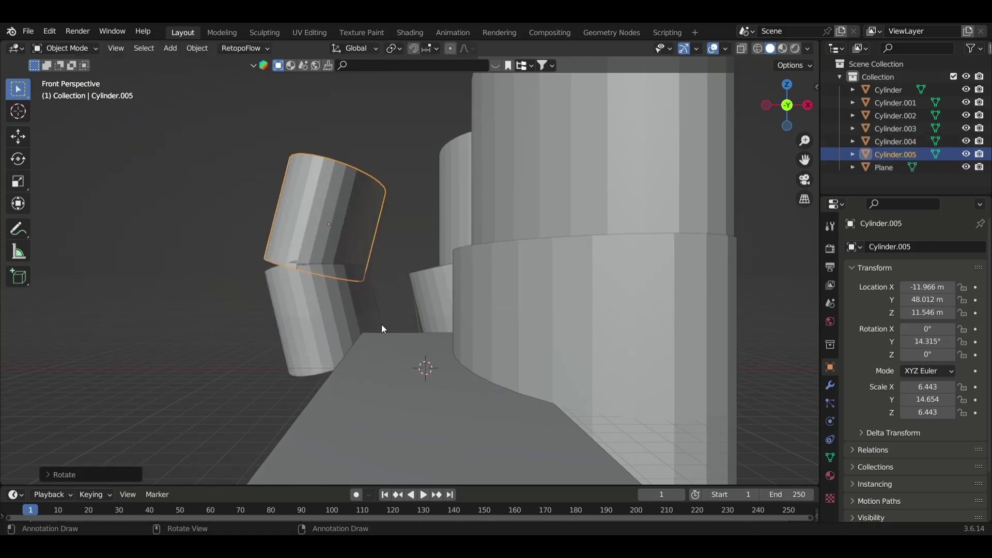
Step: Reduce the upper left cylinder's tilt and nudge it along X
{"action": "key", "text": "r"}
{"action": "left_click", "coordinate": [404, 288]}
{"action": "key", "text": "g"}
{"action": "key", "text": "x"}
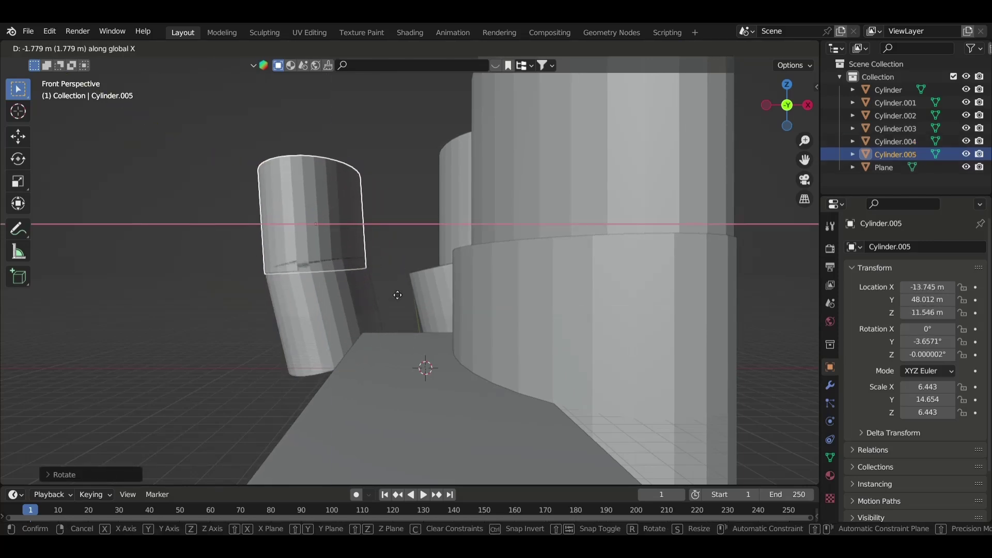
{"action": "left_click", "coordinate": [389, 295]}
Step: Duplicate the lower right cylinder across X as the left wall
{"action": "left_click", "coordinate": [585, 261]}
{"action": "key", "text": "shift+d"}
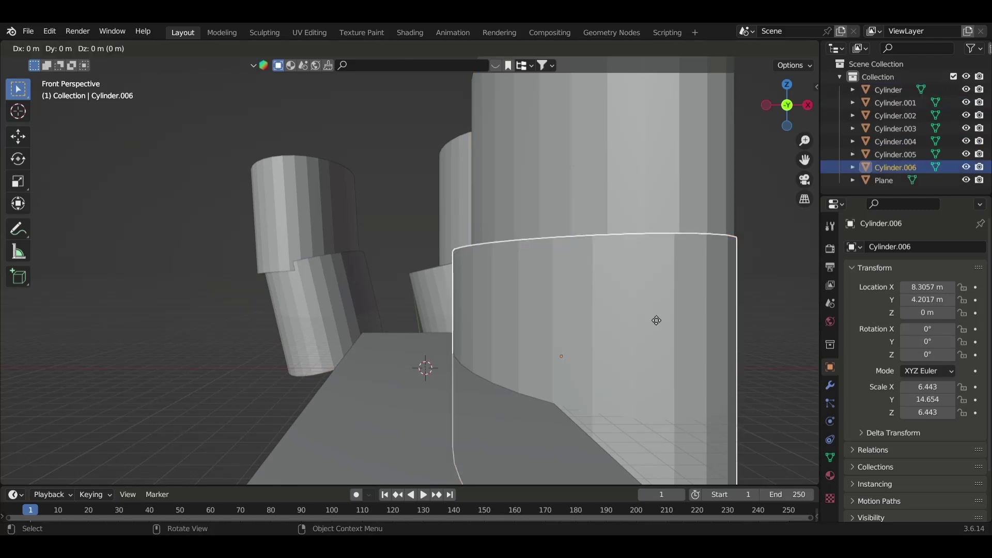
{"action": "key", "text": "x"}
{"action": "left_click", "coordinate": [337, 327]}
Step: Duplicate the upper right cylinder and place the copy above the right wall
{"action": "left_click", "coordinate": [544, 275]}
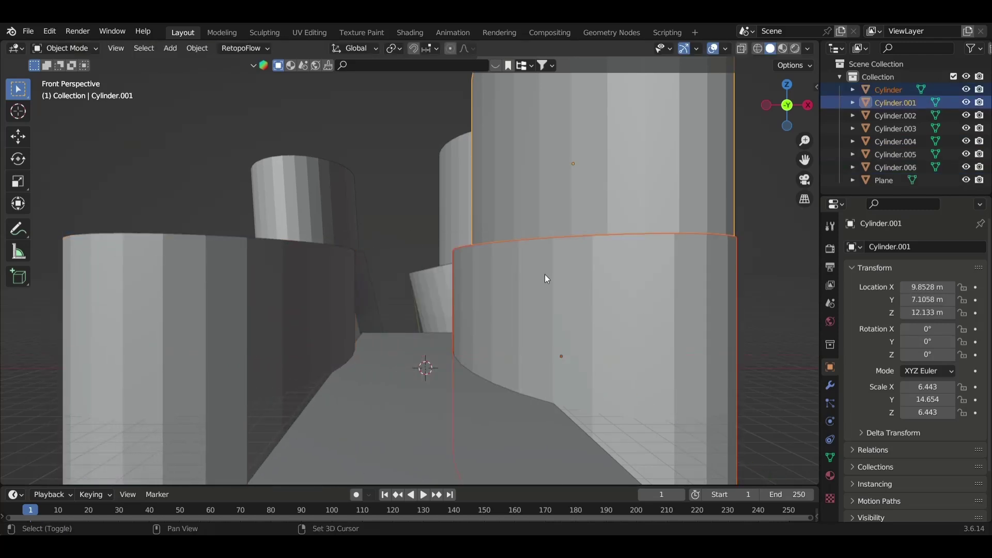
{"action": "key", "text": "g"}
{"action": "left_click", "coordinate": [566, 228]}
{"action": "left_click", "coordinate": [569, 215]}
{"action": "key", "text": "shift+d"}
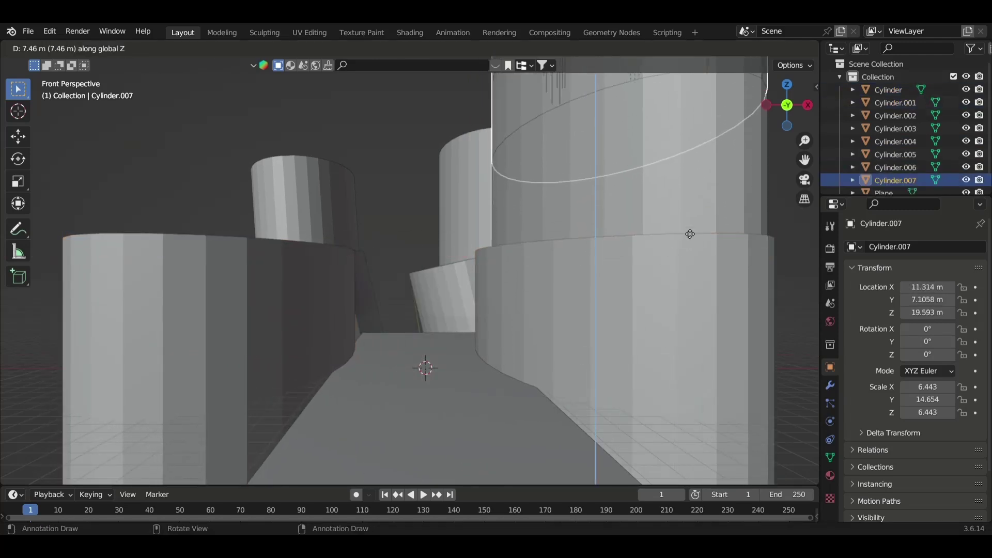
{"action": "key", "text": "x"}
{"action": "left_click", "coordinate": [679, 232]}
Step: Make the left wall taller along Z and add a copy narrowed along Y
{"action": "left_click", "coordinate": [265, 334]}
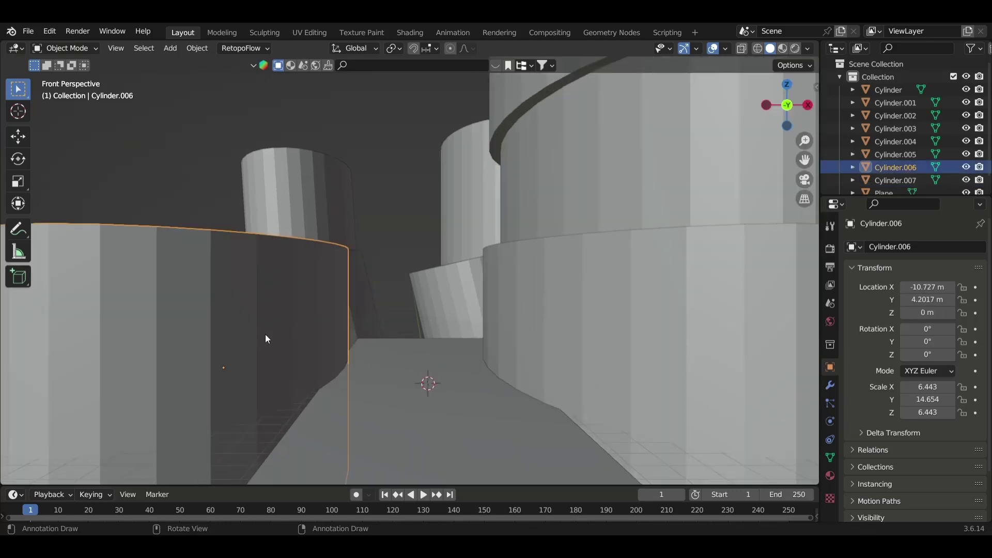
{"action": "key", "text": "s"}
{"action": "key", "text": "z"}
{"action": "left_click", "coordinate": [445, 347]}
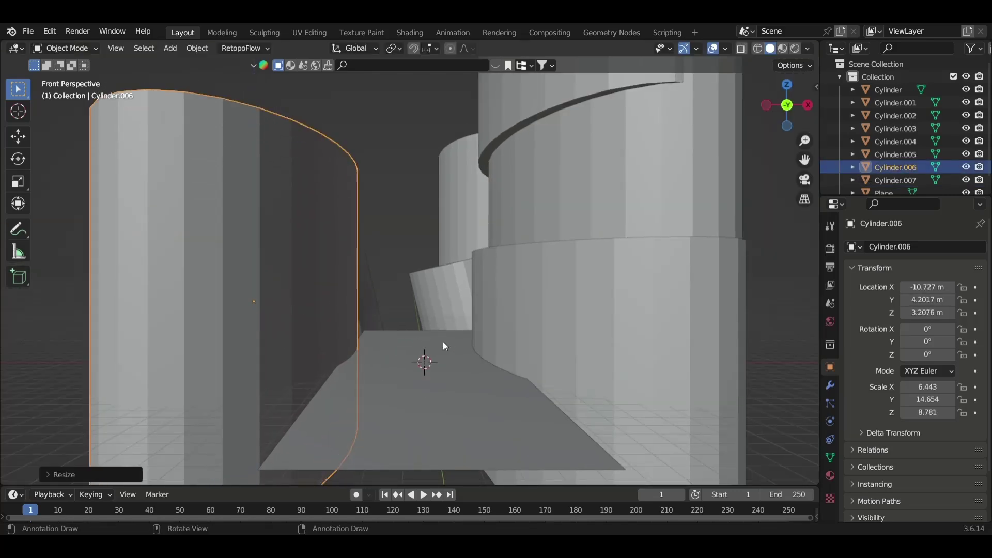
{"action": "key", "text": "shift+d"}
{"action": "key", "text": "x"}
{"action": "left_click", "coordinate": [457, 343]}
{"action": "key", "text": "s"}
{"action": "key", "text": "y"}
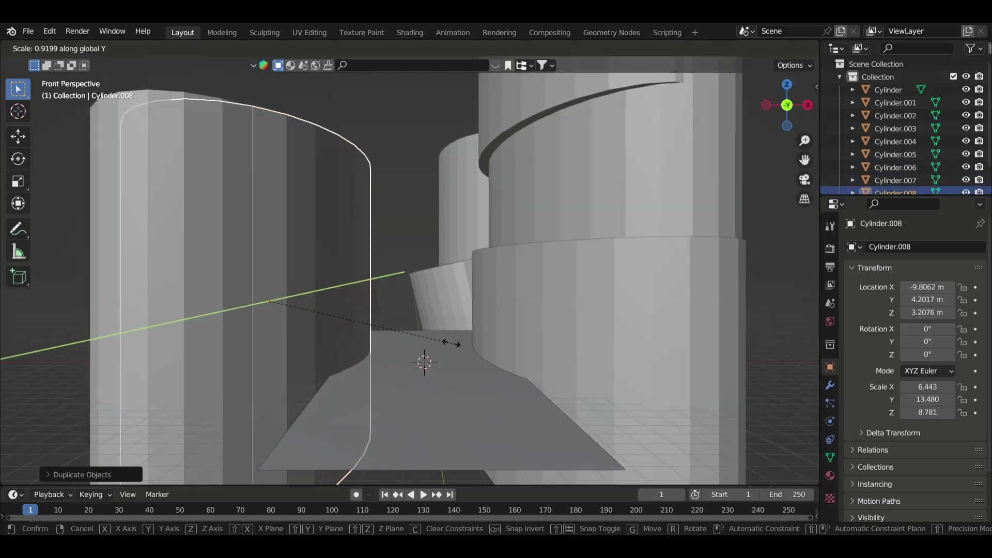
{"action": "left_click", "coordinate": [378, 326]}
Step: Shift the narrow copy sideways along X and sink it lower along Z
{"action": "key", "text": "g"}
{"action": "key", "text": "x"}
{"action": "left_click", "coordinate": [408, 337]}
{"action": "key", "text": "g"}
{"action": "key", "text": "z"}
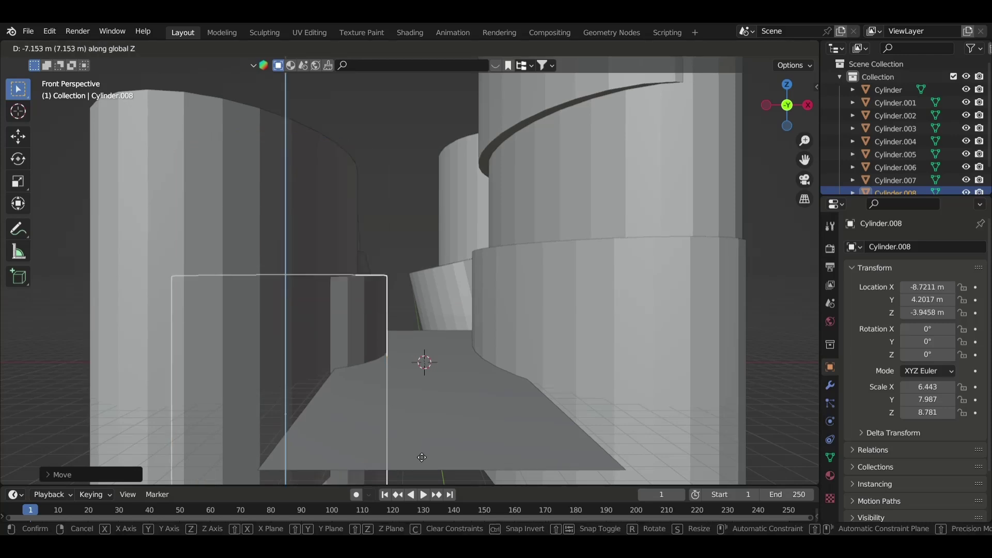
{"action": "left_click", "coordinate": [414, 459]}
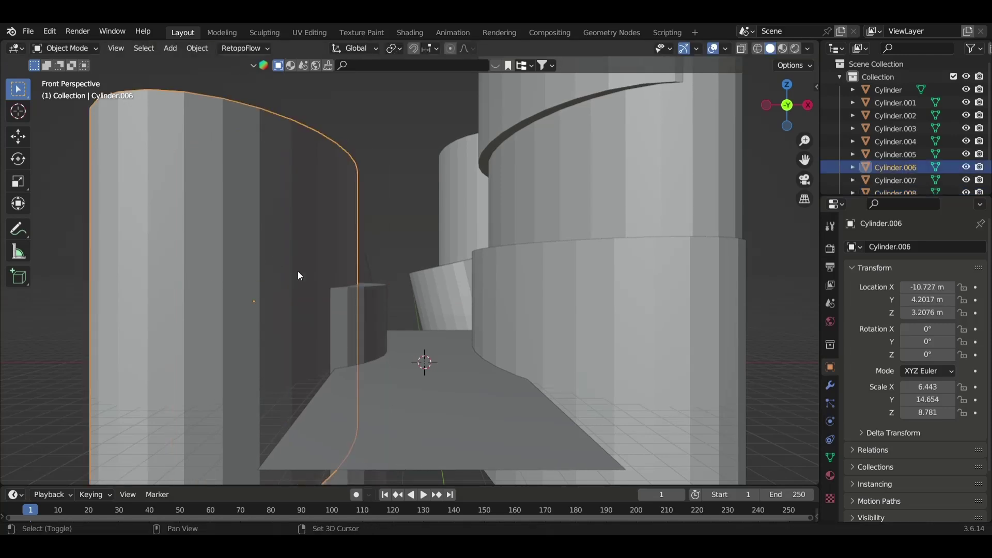
Step: Undo an extra raised duplicate and tilt the left wall slightly about Y
{"action": "key", "text": "shift+d"}
{"action": "key", "text": "z"}
{"action": "left_click", "coordinate": [454, 199]}
{"action": "key", "text": "g"}
{"action": "key", "text": "z"}
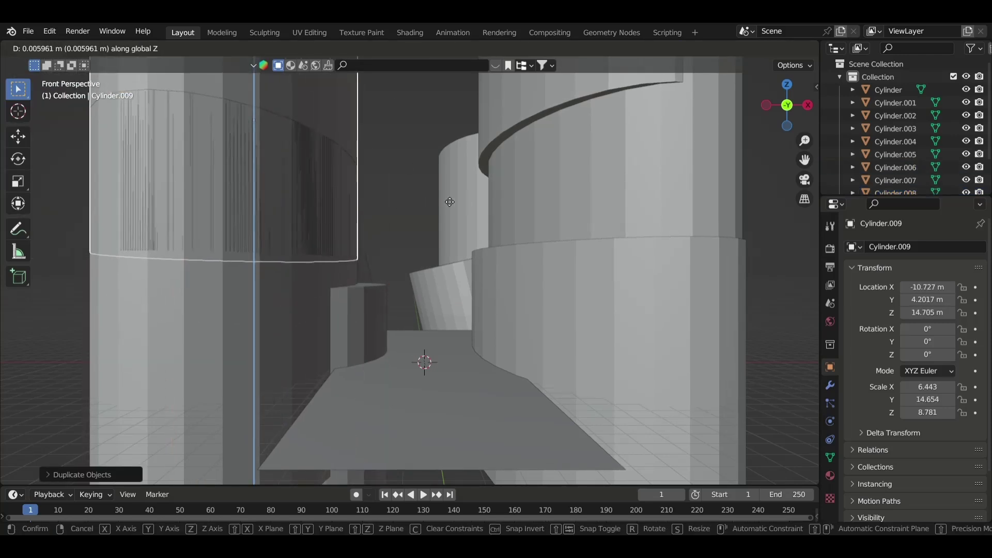
{"action": "key", "text": "x"}
{"action": "key", "text": "Escape"}
{"action": "key", "text": "ctrl+z"}
{"action": "key", "text": "r"}
{"action": "key", "text": "y"}
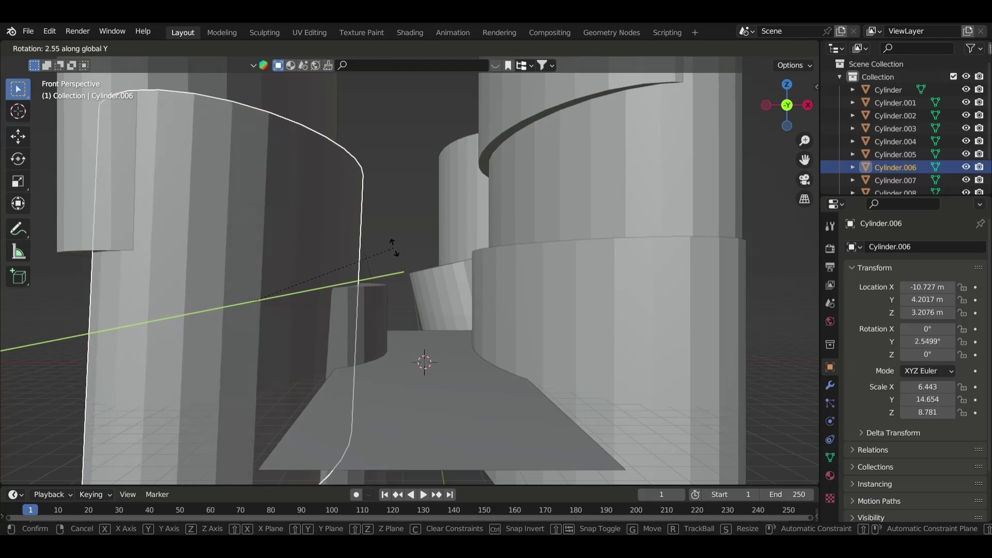
{"action": "key", "text": "Escape"}
Step: Rotate and enlarge a cylinder copy to close off the canyon's far end
{"action": "scroll", "coordinate": [401, 295], "scroll_direction": "down", "scroll_amount": 5}
{"action": "left_click", "coordinate": [359, 182]}
{"action": "key", "text": "KP_7"}
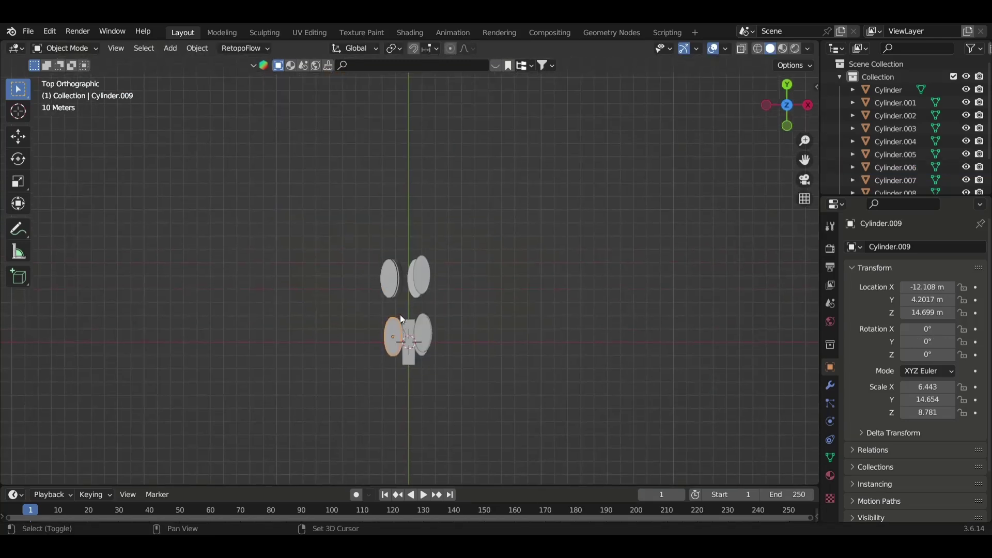
{"action": "left_click", "coordinate": [408, 247]}
{"action": "key", "text": "r"}
{"action": "left_click", "coordinate": [443, 243]}
{"action": "key", "text": "s"}
{"action": "left_click", "coordinate": [499, 234]}
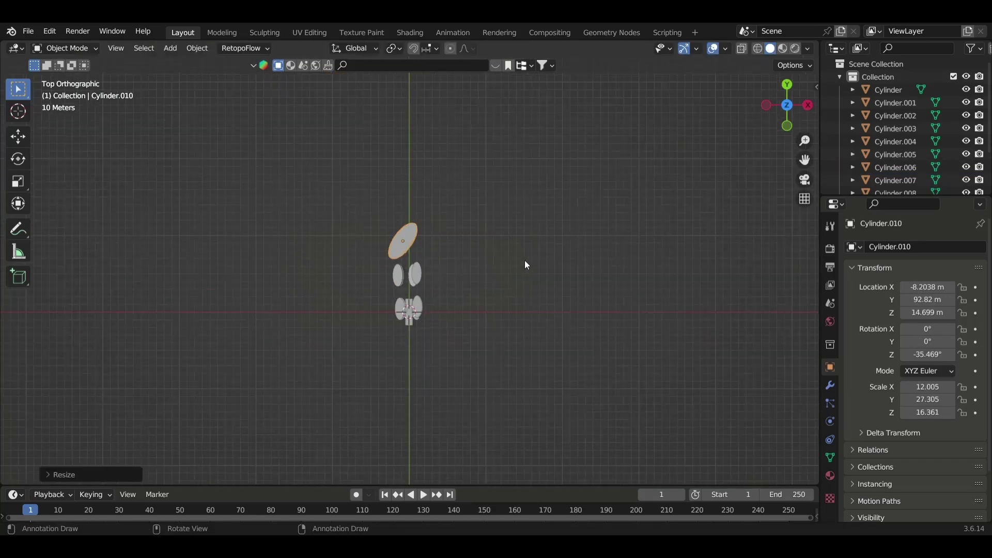
Step: Make Cylinder.010 taller along Z, viewed in front perspective
{"action": "key", "text": "KP_1"}
{"action": "key", "text": "KP_5"}
{"action": "scroll", "coordinate": [404, 367], "scroll_direction": "up", "scroll_amount": 2}
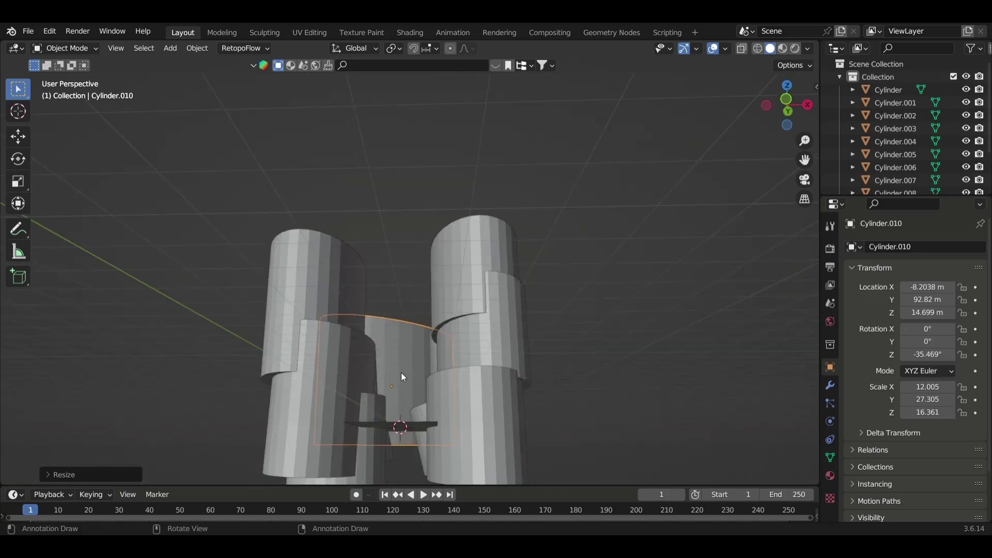
{"action": "scroll", "coordinate": [401, 385], "scroll_direction": "up", "scroll_amount": 2}
{"action": "scroll", "coordinate": [436, 257], "scroll_direction": "up", "scroll_amount": 2}
{"action": "scroll", "coordinate": [431, 306], "scroll_direction": "up", "scroll_amount": 1}
{"action": "scroll", "coordinate": [417, 316], "scroll_direction": "up", "scroll_amount": 2}
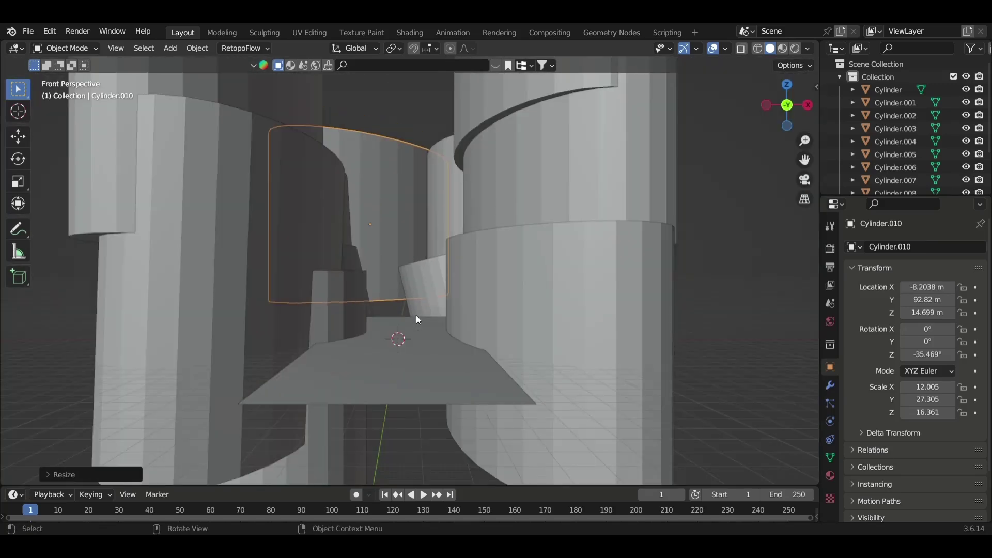
{"action": "key", "text": "s"}
{"action": "key", "text": "z"}
{"action": "left_click", "coordinate": [470, 308]}
Step: Stack a smaller duplicate, Cylinder.011, above Cylinder.010 at a lower height
{"action": "key", "text": "shift+d"}
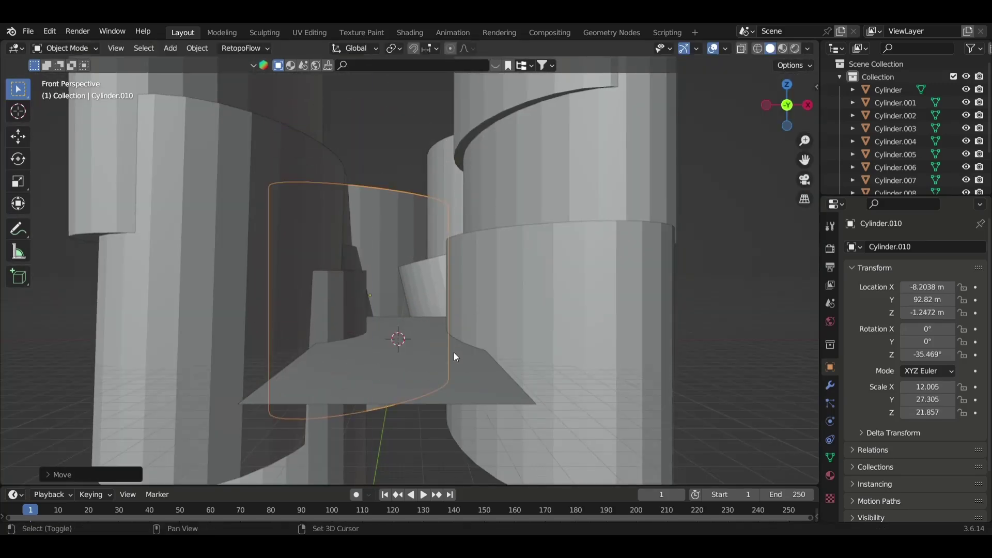
{"action": "left_click", "coordinate": [479, 360]}
{"action": "key", "text": "g"}
{"action": "key", "text": "z"}
{"action": "left_click", "coordinate": [517, 232]}
{"action": "key", "text": "s"}
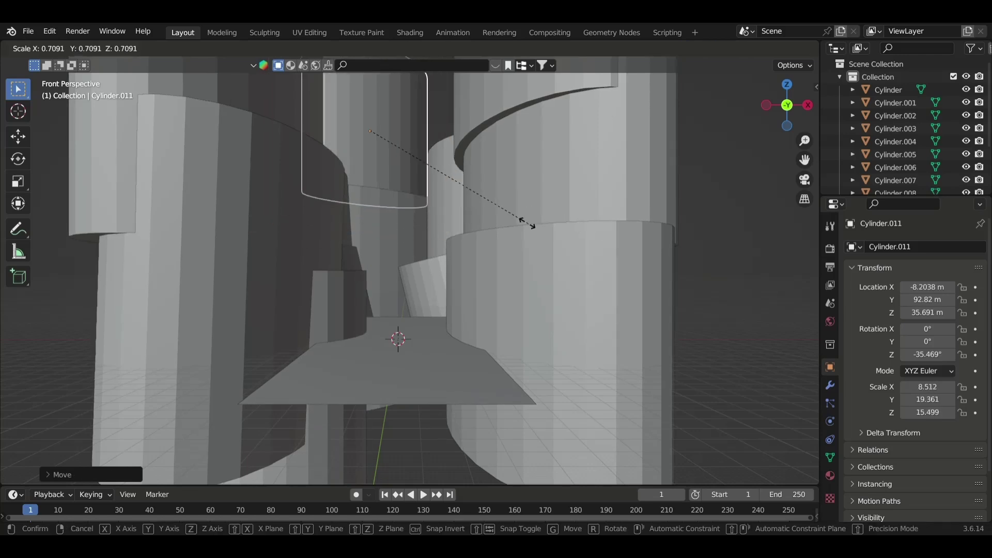
{"action": "key", "text": "g"}
{"action": "key", "text": "z"}
{"action": "left_click", "coordinate": [524, 264]}
{"action": "scroll", "coordinate": [522, 270], "scroll_direction": "down", "scroll_amount": 2}
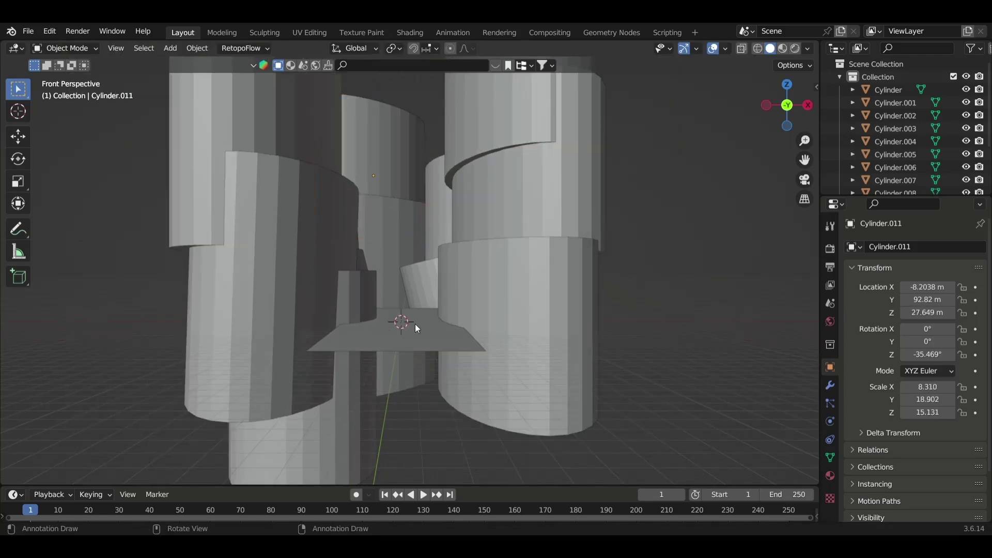
{"action": "key", "text": "shift+a"}
Step: Aim the camera down the canyon with Lock Camera to View and preview it in Rendered shading
{"action": "left_click", "coordinate": [361, 472]}
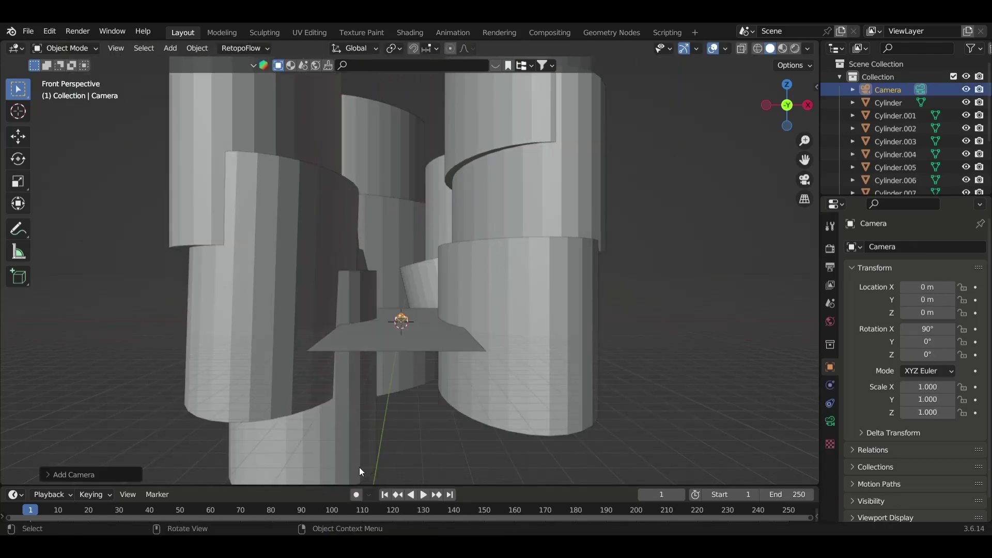
{"action": "key", "text": "KP_0"}
{"action": "key", "text": "n"}
{"action": "left_click", "coordinate": [740, 242]}
{"action": "scroll", "coordinate": [374, 334], "scroll_direction": "down", "scroll_amount": 5}
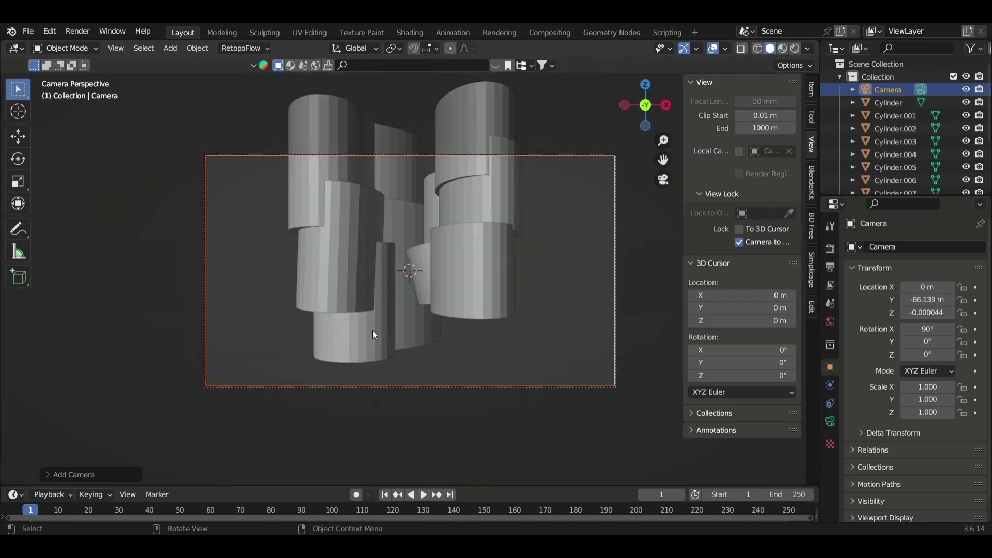
{"action": "scroll", "coordinate": [375, 334], "scroll_direction": "up", "scroll_amount": 3}
{"action": "scroll", "coordinate": [377, 333], "scroll_direction": "up", "scroll_amount": 3}
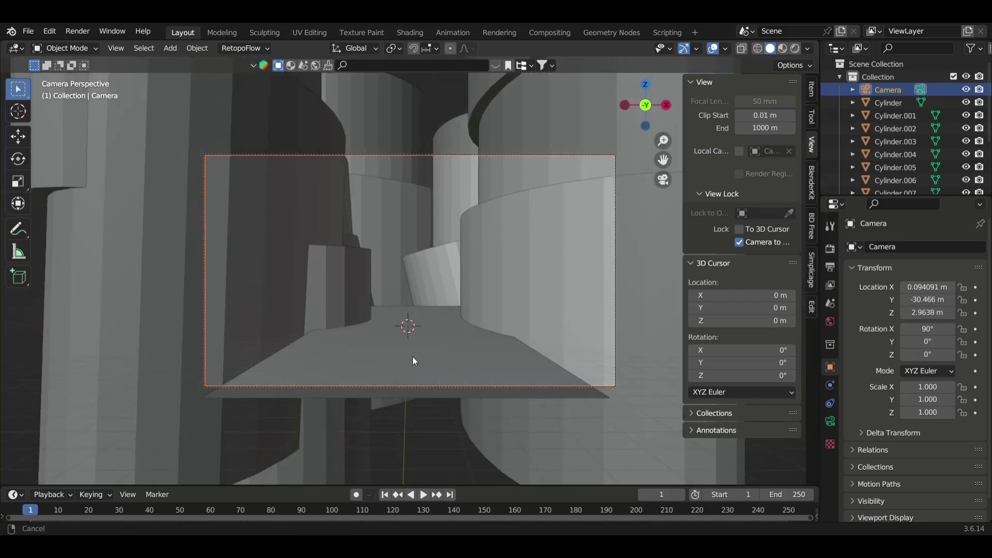
{"action": "scroll", "coordinate": [412, 357], "scroll_direction": "up", "scroll_amount": 1}
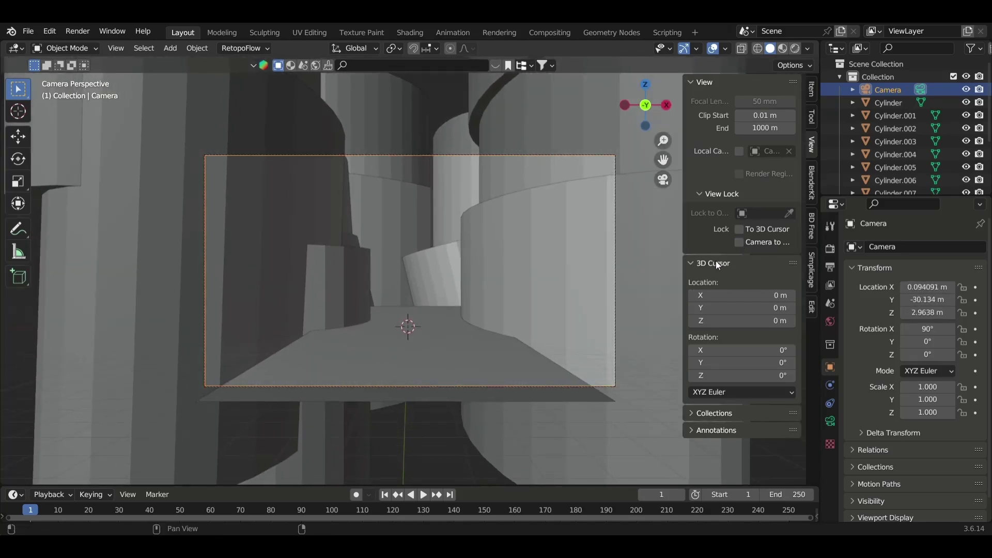
{"action": "scroll", "coordinate": [538, 278], "scroll_direction": "up", "scroll_amount": 1}
{"action": "left_click", "coordinate": [798, 50]}
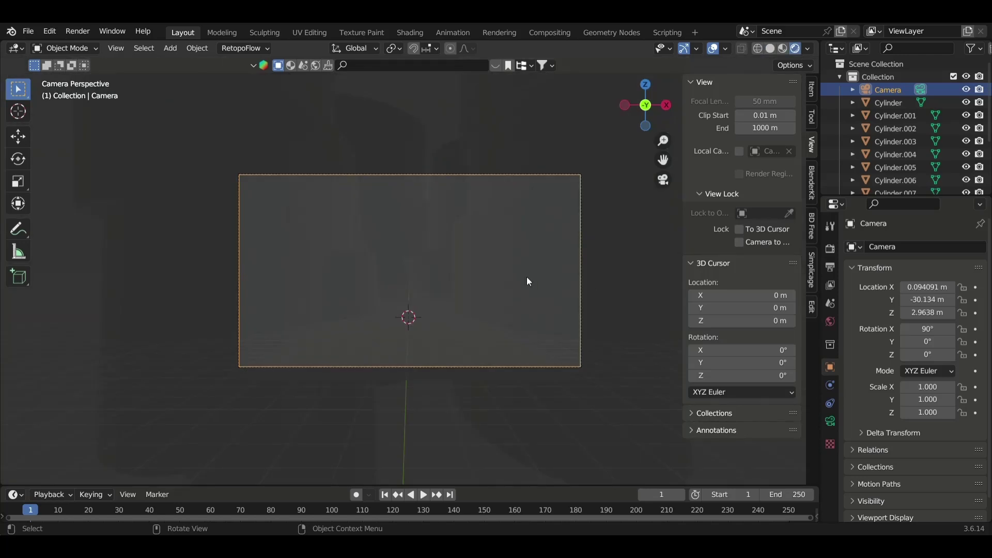
Step: Lower the upper stacked cylinder and raise Cylinder.003 to Z 11.312 m
{"action": "left_click", "coordinate": [412, 222]}
{"action": "key", "text": "s"}
{"action": "key", "text": "z"}
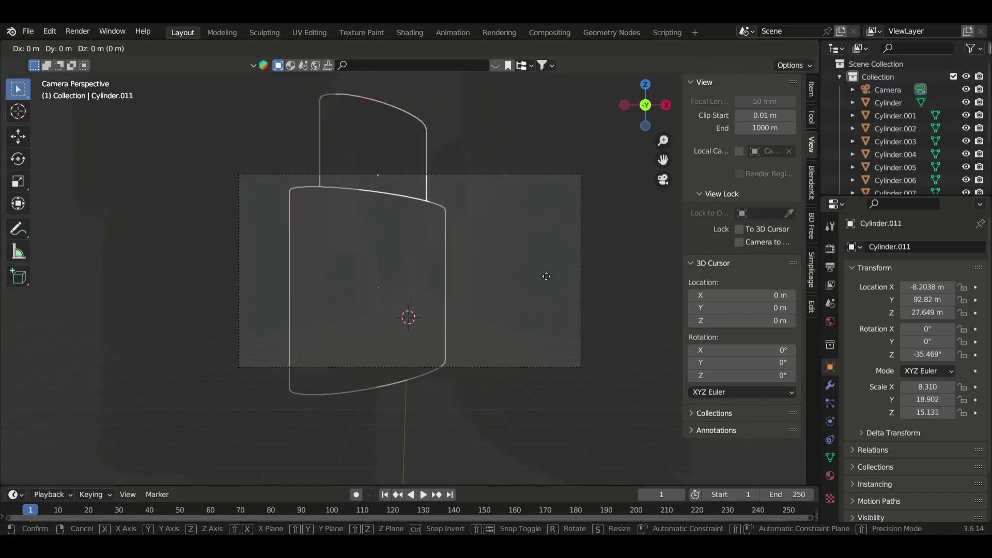
{"action": "left_click", "coordinate": [538, 304]}
{"action": "key", "text": "g"}
{"action": "key", "text": "z"}
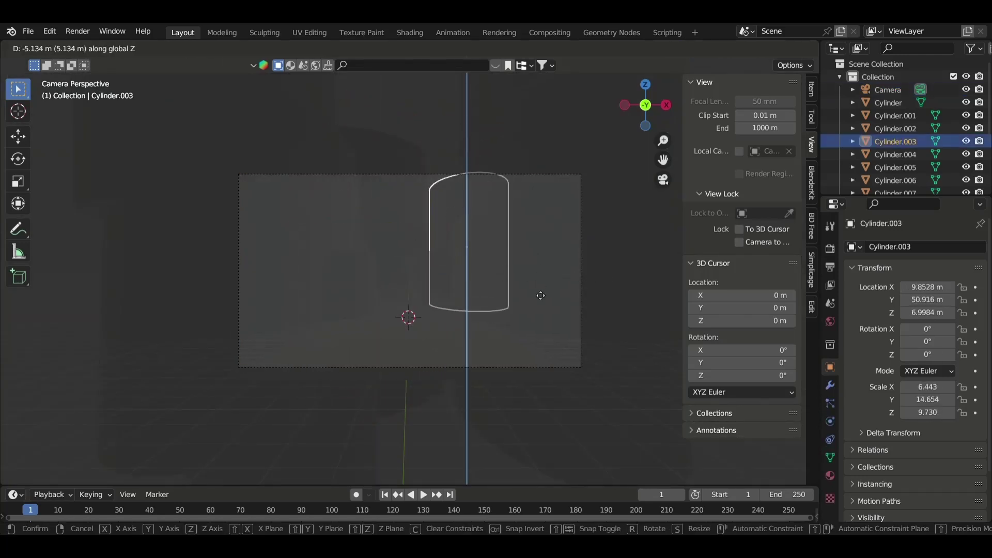
{"action": "left_click", "coordinate": [538, 268]}
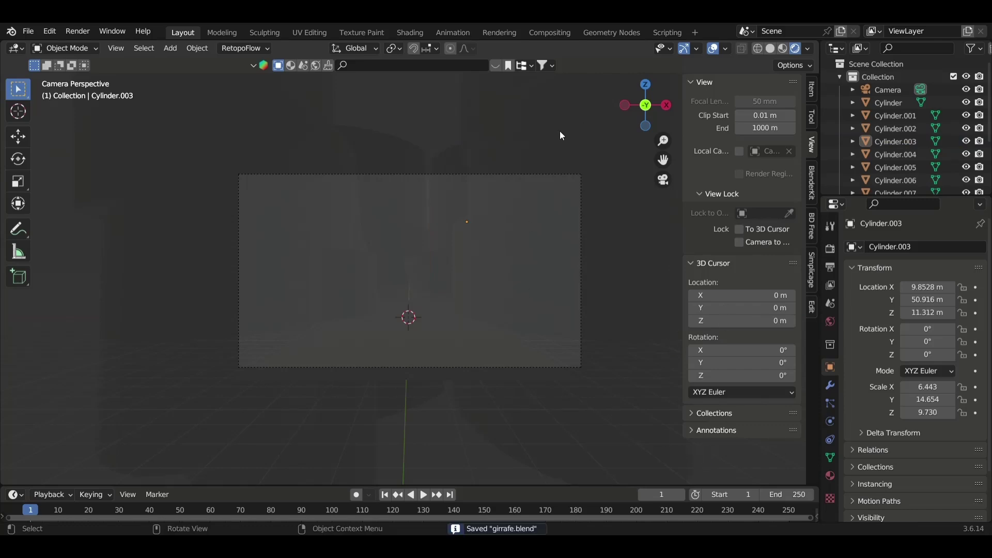
Step: Set the render engine to Cycles with GPU Compute as the device
{"action": "left_click", "coordinate": [824, 265]}
{"action": "left_click", "coordinate": [831, 248]}
{"action": "left_click", "coordinate": [923, 246]}
{"action": "left_click", "coordinate": [918, 272]}
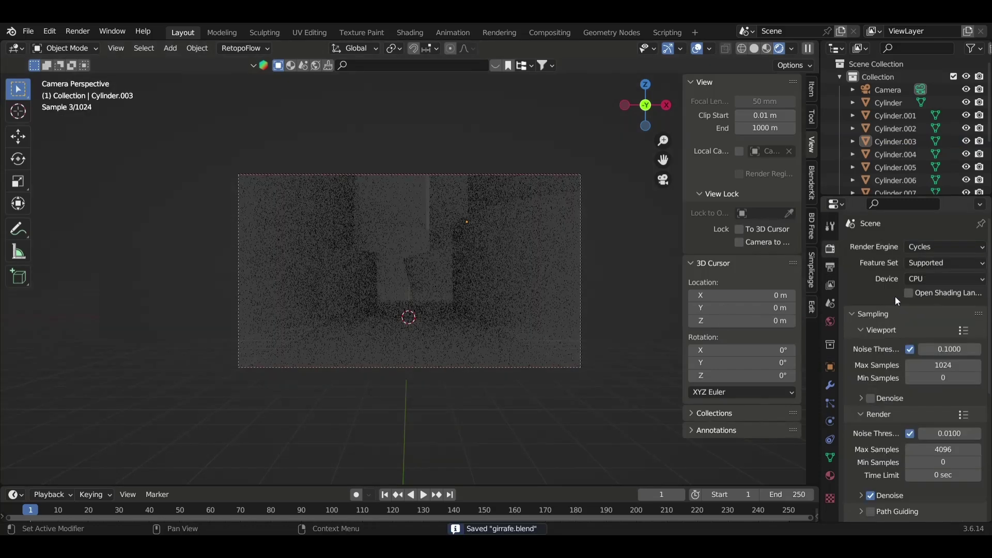
{"action": "left_click", "coordinate": [946, 279]}
{"action": "left_click", "coordinate": [931, 302]}
Step: Select all objects and run an action from the right-click object menu
{"action": "left_click", "coordinate": [491, 213]}
{"action": "scroll", "coordinate": [491, 213], "scroll_direction": "up", "scroll_amount": 3}
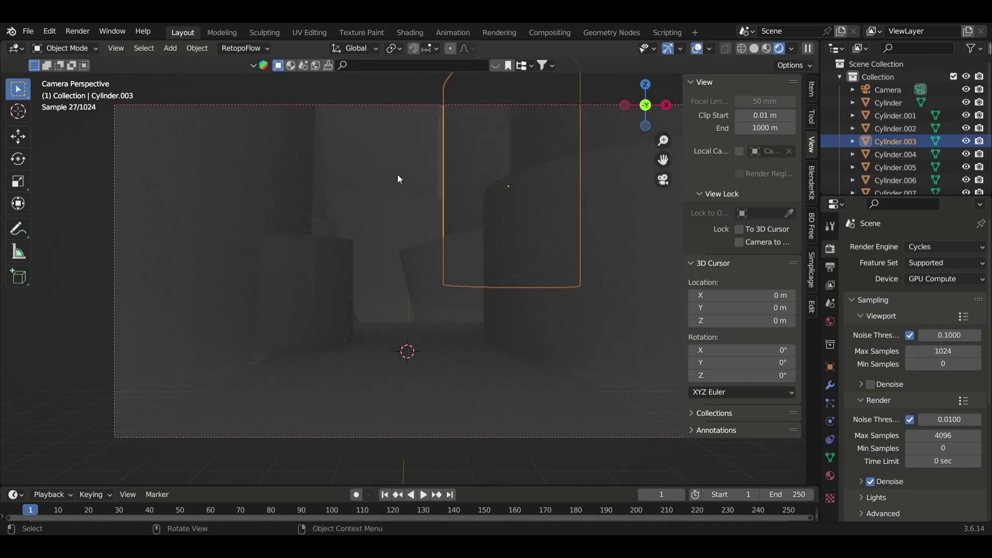
{"action": "scroll", "coordinate": [413, 217], "scroll_direction": "down", "scroll_amount": 3}
{"action": "key", "text": "a"}
{"action": "right_click", "coordinate": [454, 175]}
{"action": "left_click", "coordinate": [454, 176]}
{"action": "left_click", "coordinate": [567, 222]}
Step: Toggle wireframe, return to Solid shading, orbit, and select Cylinder.009 and Cylinder.001
{"action": "left_click", "coordinate": [742, 48]}
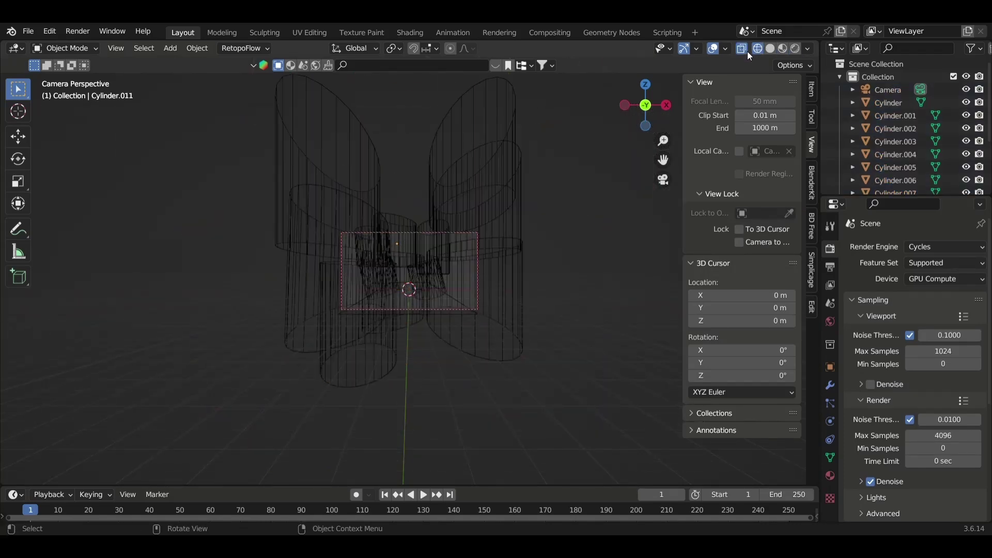
{"action": "scroll", "coordinate": [463, 290], "scroll_direction": "up", "scroll_amount": 5}
{"action": "left_click", "coordinate": [418, 287]}
{"action": "mouse_move", "coordinate": [417, 287]}
{"action": "middle_mouse_down"}
{"action": "mouse_move", "coordinate": [154, 321]}
{"action": "mouse_move", "coordinate": [377, 293]}
{"action": "mouse_move", "coordinate": [380, 323]}
{"action": "mouse_move", "coordinate": [433, 380]}
{"action": "mouse_move", "coordinate": [479, 352]}
{"action": "mouse_move", "coordinate": [410, 286]}
{"action": "mouse_move", "coordinate": [318, 318]}
{"action": "mouse_move", "coordinate": [531, 232]}
{"action": "mouse_move", "coordinate": [392, 354]}
{"action": "mouse_move", "coordinate": [300, 339]}
{"action": "mouse_move", "coordinate": [357, 288]}
{"action": "middle_mouse_up"}
{"action": "left_click", "coordinate": [377, 293]}
{"action": "left_click", "coordinate": [479, 352], "text": "shift"}
Step: Join Cylinder.004 and Cylinder.005 into one wall object
{"action": "scroll", "coordinate": [473, 314], "scroll_direction": "down", "scroll_amount": 5}
{"action": "left_click", "coordinate": [410, 286]}
{"action": "left_click", "coordinate": [391, 354]}
{"action": "left_click", "coordinate": [405, 351]}
{"action": "key", "text": "ctrl+j"}
Step: Join Cylinder.002 with its neighbour and merge Cylinder.011 into Cylinder.010
{"action": "left_click", "coordinate": [357, 288]}
{"action": "left_click", "coordinate": [358, 317], "text": "shift"}
{"action": "key", "text": "ctrl+j"}
{"action": "middle_click_drag", "start_coordinate": [345, 329], "coordinate": [289, 315]}
{"action": "left_click", "coordinate": [288, 316]}
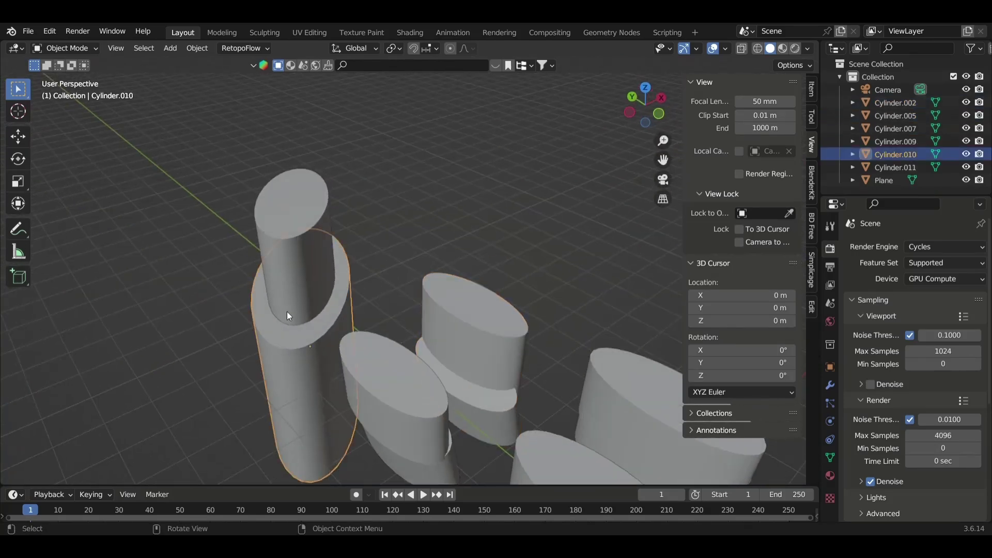
{"action": "key", "text": "ctrl+j"}
Step: Apply all transforms, reposition the origins, and switch to the Sculpting workspace
{"action": "scroll", "coordinate": [280, 350], "scroll_direction": "down", "scroll_amount": 5}
{"action": "middle_click_drag", "start_coordinate": [281, 349], "coordinate": [267, 305]}
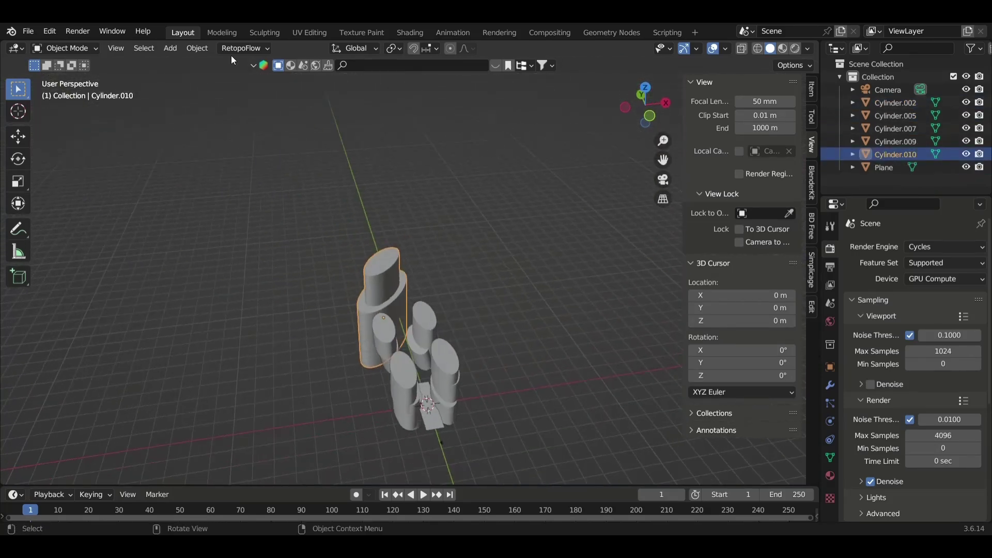
{"action": "key", "text": "ctrl+a"}
{"action": "left_click", "coordinate": [328, 309]}
{"action": "right_click", "coordinate": [317, 330]}
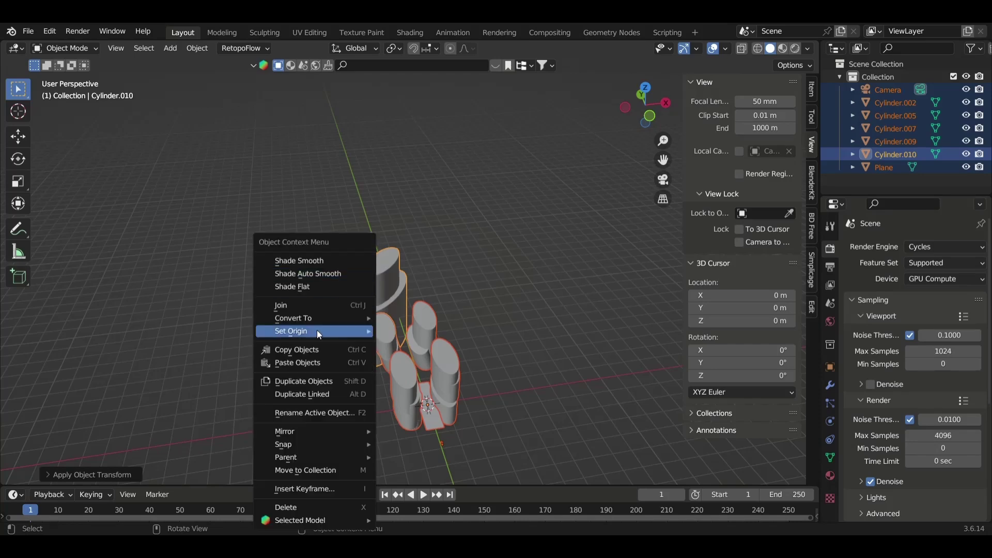
{"action": "left_click", "coordinate": [441, 382]}
{"action": "left_click", "coordinate": [264, 32]}
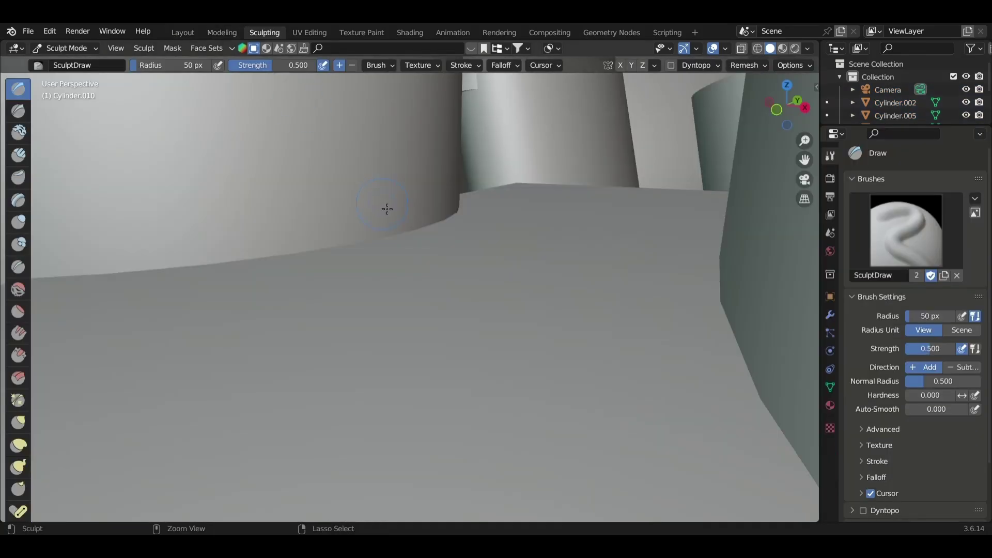
Step: Sculpt Clay Strips onto the wall through the camera view, with a 112 px brush radius
{"action": "scroll", "coordinate": [387, 209], "scroll_direction": "down", "scroll_amount": 5}
{"action": "scroll", "coordinate": [459, 233], "scroll_direction": "up", "scroll_amount": 2}
{"action": "mouse_move", "coordinate": [459, 232]}
{"action": "middle_mouse_down"}
{"action": "mouse_move", "coordinate": [175, 313]}
{"action": "mouse_move", "coordinate": [376, 355]}
{"action": "mouse_move", "coordinate": [403, 259]}
{"action": "middle_mouse_up"}
{"action": "key", "text": "KP_0"}
{"action": "scroll", "coordinate": [403, 258], "scroll_direction": "up", "scroll_amount": 2}
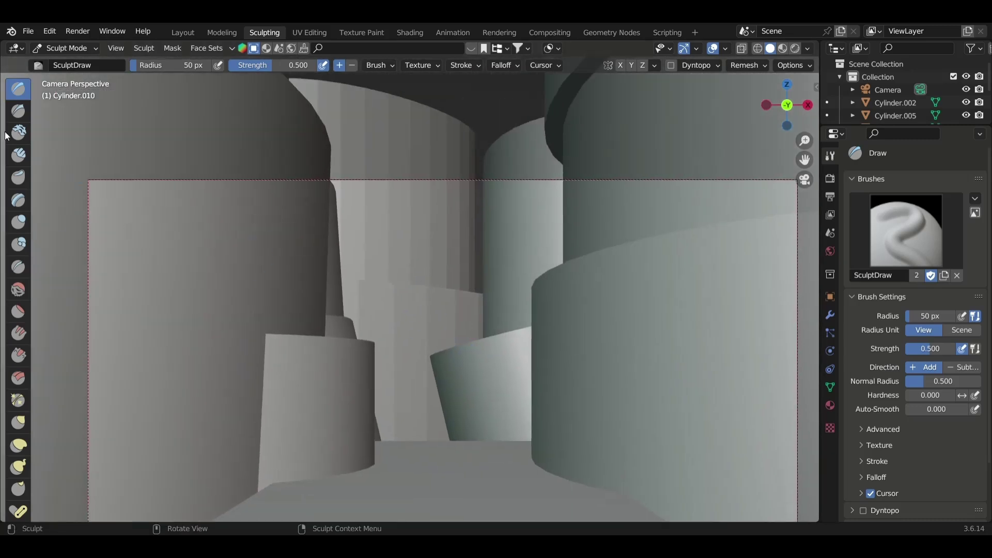
{"action": "left_click", "coordinate": [18, 155]}
{"action": "scroll", "coordinate": [392, 270], "scroll_direction": "up", "scroll_amount": 3}
{"action": "key", "text": "f"}
{"action": "left_click", "coordinate": [406, 289]}
{"action": "left_click_drag", "start_coordinate": [393, 243], "coordinate": [413, 207]}
{"action": "left_click_drag", "start_coordinate": [424, 269], "coordinate": [222, 410]}
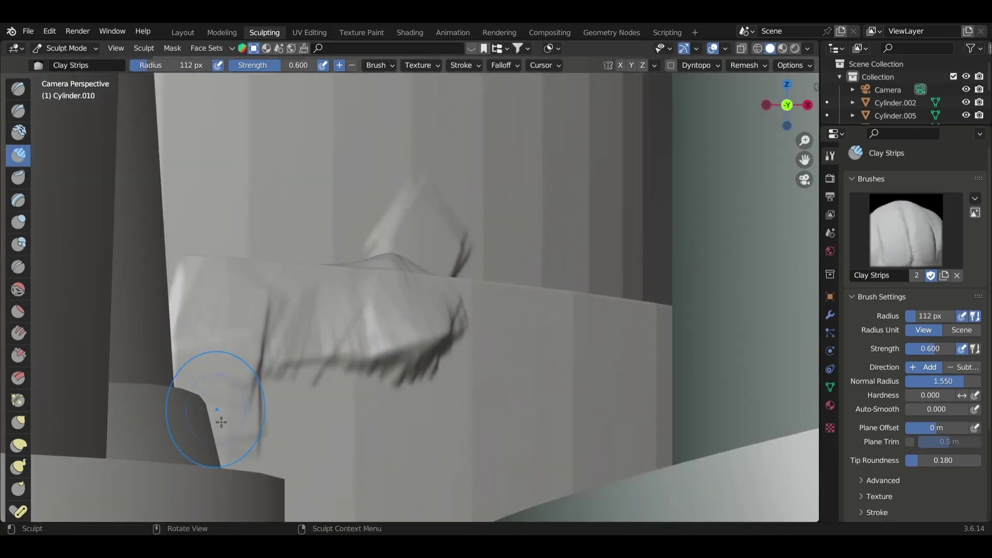
Step: Set brush strength to 0.263 and sculpt folds, including vertical folds on the wall's right side
{"action": "scroll", "coordinate": [421, 413], "scroll_direction": "up", "scroll_amount": 1}
{"action": "scroll", "coordinate": [421, 413], "scroll_direction": "up", "scroll_amount": 1}
{"action": "middle_click_drag", "start_coordinate": [421, 413], "coordinate": [457, 338], "text": "shift"}
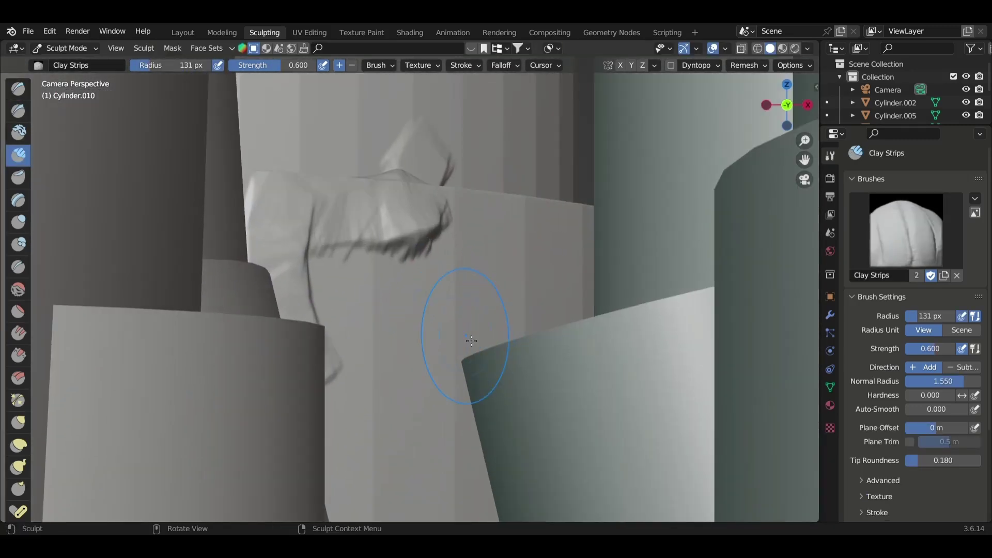
{"action": "key", "text": "shift+f"}
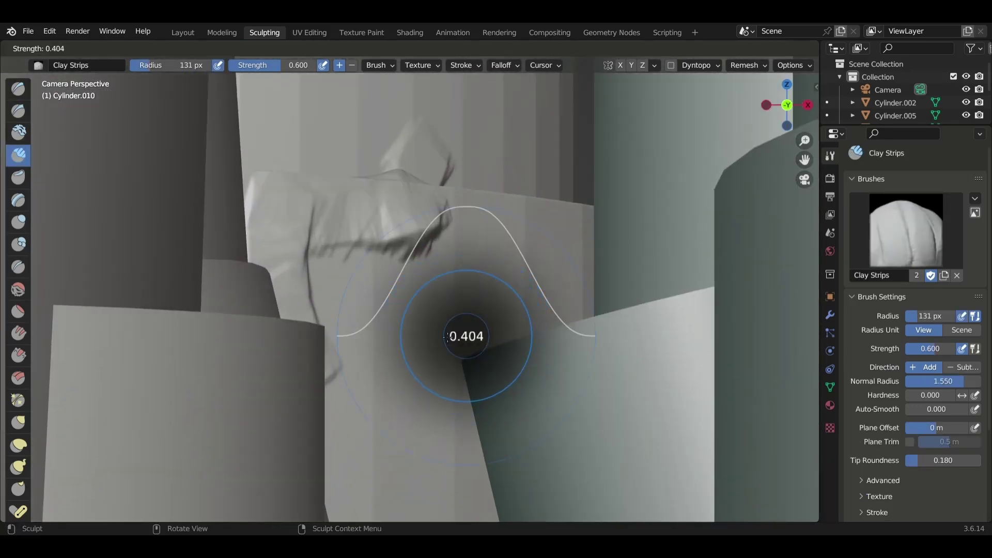
{"action": "left_click", "coordinate": [450, 336]}
{"action": "left_click_drag", "start_coordinate": [422, 331], "coordinate": [360, 386]}
{"action": "scroll", "coordinate": [350, 220], "scroll_direction": "up", "scroll_amount": 3}
{"action": "left_click_drag", "start_coordinate": [554, 267], "coordinate": [439, 204]}
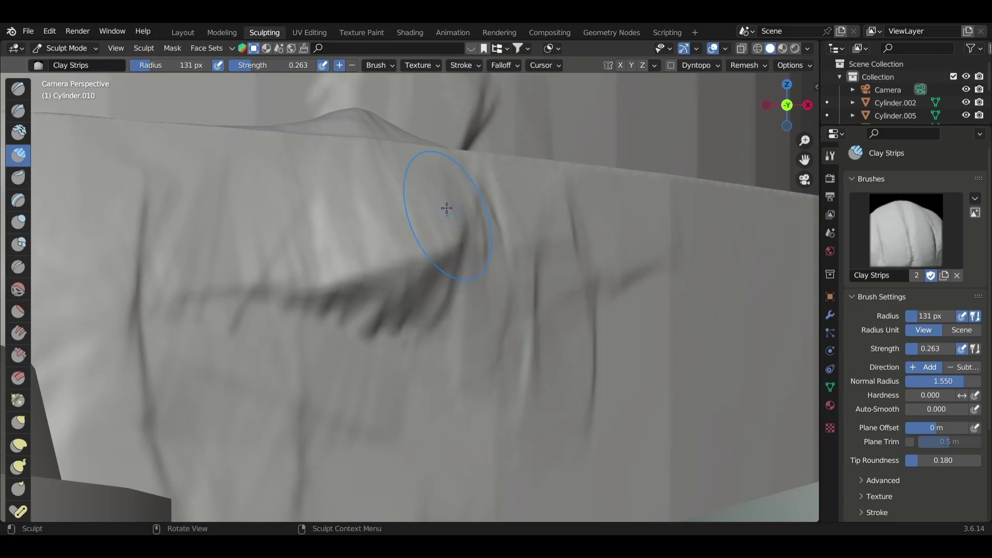
{"action": "scroll", "coordinate": [443, 476], "scroll_direction": "down", "scroll_amount": 3}
{"action": "scroll", "coordinate": [545, 245], "scroll_direction": "up", "scroll_amount": 3}
{"action": "left_click_drag", "start_coordinate": [545, 245], "coordinate": [558, 456]}
Step: Sculpt another fold diagonally across the wall surface
{"action": "scroll", "coordinate": [557, 456], "scroll_direction": "down", "scroll_amount": 2}
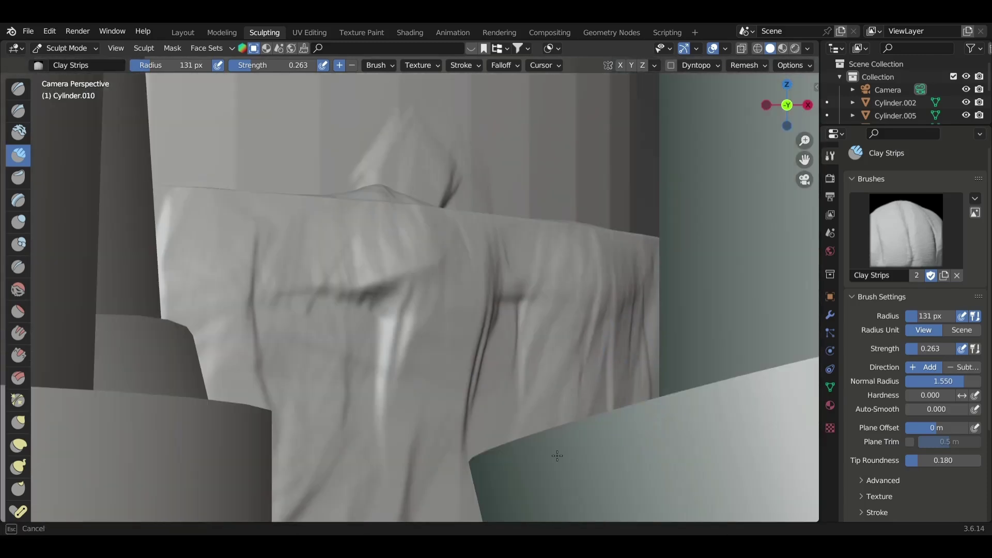
{"action": "scroll", "coordinate": [359, 359], "scroll_direction": "up", "scroll_amount": 3}
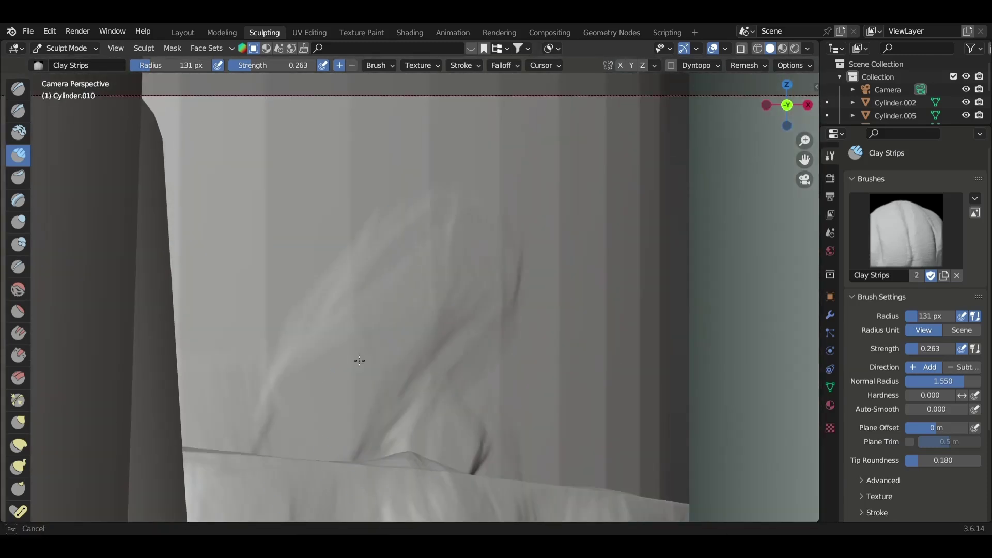
{"action": "left_click_drag", "start_coordinate": [358, 358], "coordinate": [513, 262]}
{"action": "scroll", "coordinate": [361, 381], "scroll_direction": "down", "scroll_amount": 3}
{"action": "scroll", "coordinate": [429, 274], "scroll_direction": "up", "scroll_amount": 3}
{"action": "scroll", "coordinate": [428, 275], "scroll_direction": "up", "scroll_amount": 3}
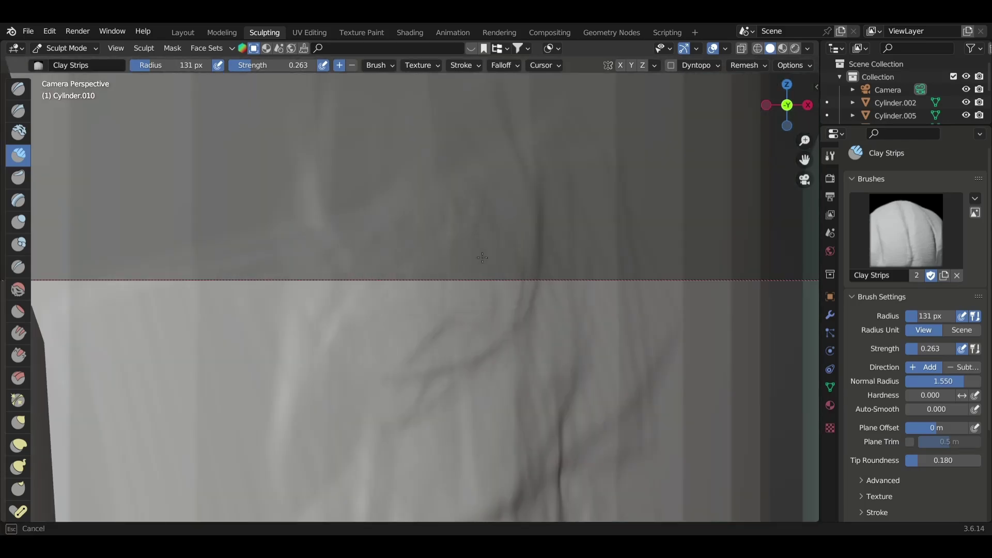
{"action": "scroll", "coordinate": [210, 314], "scroll_direction": "down", "scroll_amount": 3}
{"action": "scroll", "coordinate": [348, 161], "scroll_direction": "up", "scroll_amount": 2}
{"action": "scroll", "coordinate": [252, 195], "scroll_direction": "up", "scroll_amount": 2}
Step: Reframe the view to the whole camera frame and save the file
{"action": "middle_click_drag", "start_coordinate": [252, 195], "coordinate": [682, 260], "text": "shift"}
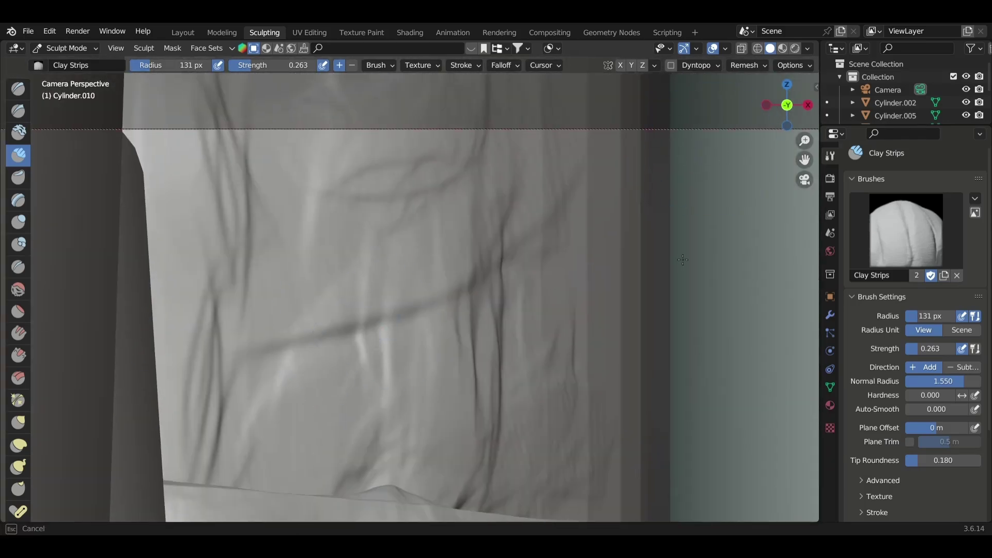
{"action": "mouse_move", "coordinate": [670, 407]}
{"action": "middle_mouse_down"}
{"action": "mouse_move", "coordinate": [721, 311]}
{"action": "mouse_move", "coordinate": [506, 414]}
{"action": "middle_mouse_up"}
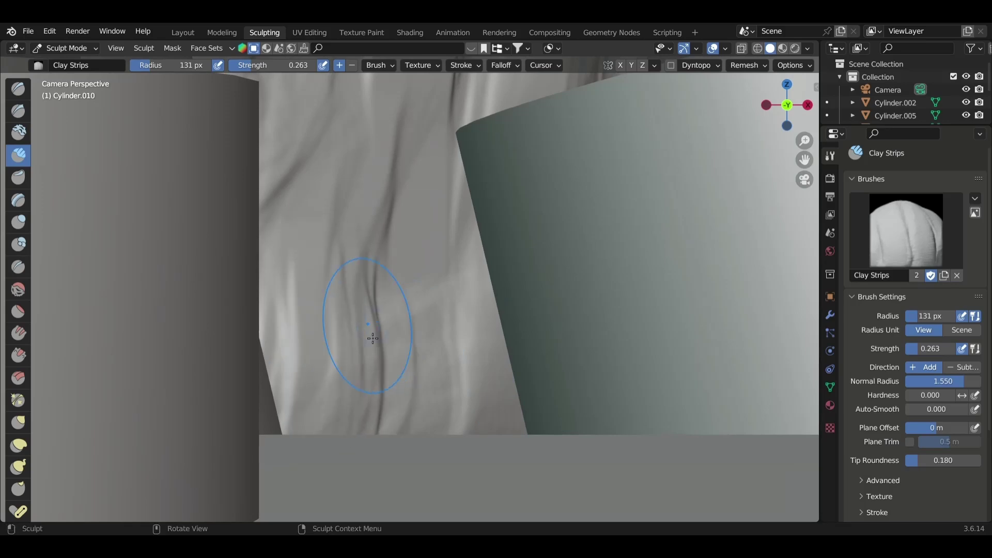
{"action": "scroll", "coordinate": [392, 310], "scroll_direction": "up", "scroll_amount": 2}
{"action": "middle_click_drag", "start_coordinate": [492, 492], "coordinate": [541, 307], "text": "ctrl"}
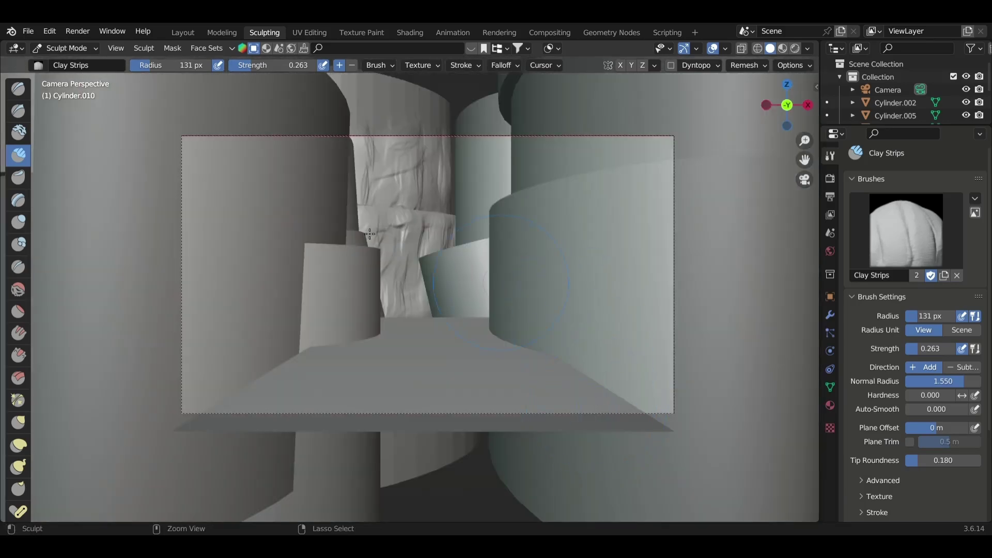
{"action": "key", "text": "ctrl+s"}
Step: Flatten the wall ledge, then add a raised Clay Strips band with two grooves beside it
{"action": "scroll", "coordinate": [369, 233], "scroll_direction": "up", "scroll_amount": 5}
{"action": "middle_click_drag", "start_coordinate": [410, 272], "coordinate": [2, 269]}
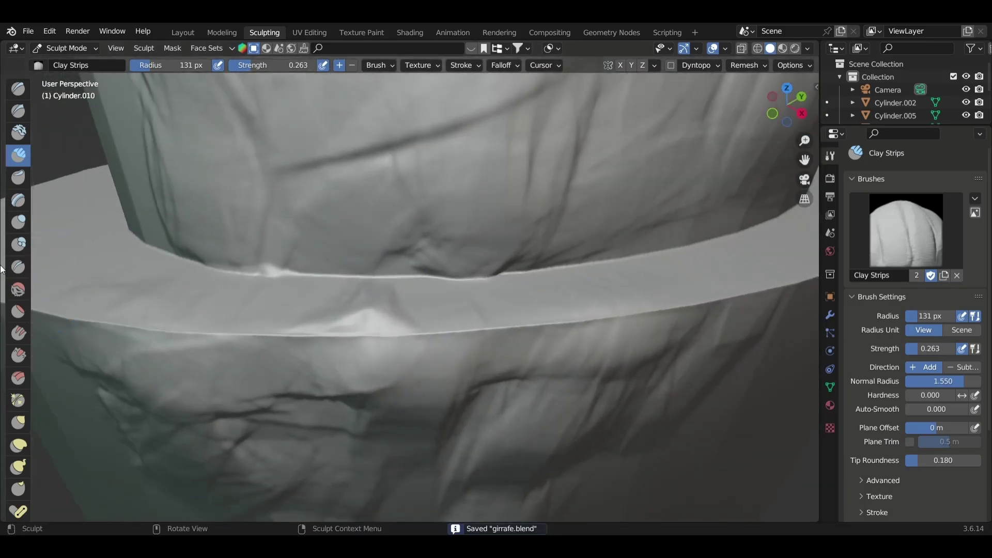
{"action": "left_click", "coordinate": [19, 312]}
{"action": "mouse_move", "coordinate": [145, 336]}
{"action": "left_mouse_down"}
{"action": "mouse_move", "coordinate": [266, 343]}
{"action": "mouse_move", "coordinate": [724, 320]}
{"action": "mouse_move", "coordinate": [104, 351]}
{"action": "left_mouse_up"}
{"action": "left_click", "coordinate": [18, 155]}
{"action": "middle_click_drag", "start_coordinate": [71, 222], "coordinate": [310, 289]}
{"action": "left_click_drag", "start_coordinate": [328, 300], "coordinate": [331, 413]}
{"action": "middle_click_drag", "start_coordinate": [331, 413], "coordinate": [161, 361]}
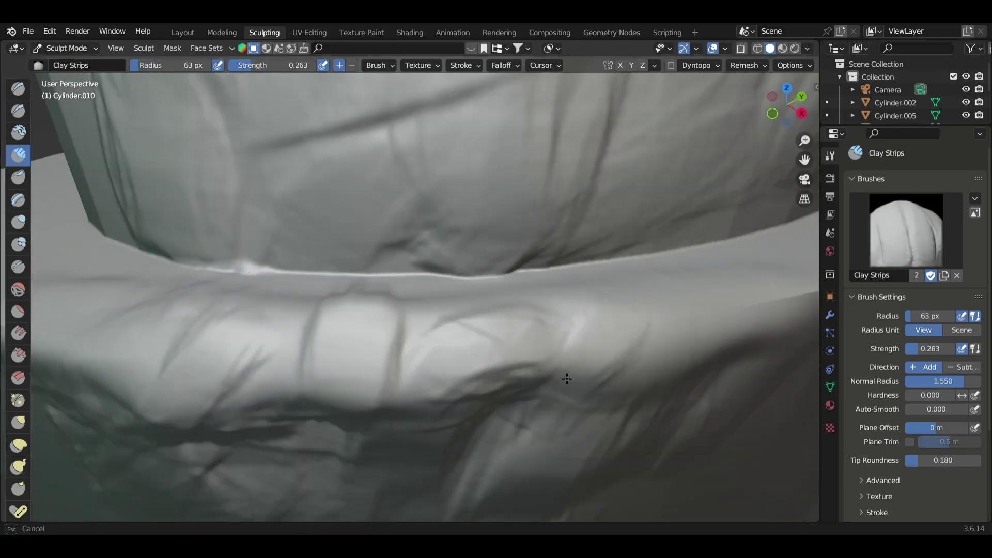
{"action": "left_click_drag", "start_coordinate": [567, 379], "coordinate": [598, 355]}
Step: Look through the camera and preview the sculpted canyon in Rendered shading
{"action": "key", "text": "KP_0"}
{"action": "scroll", "coordinate": [399, 377], "scroll_direction": "up", "scroll_amount": 3}
{"action": "scroll", "coordinate": [390, 246], "scroll_direction": "up", "scroll_amount": 3}
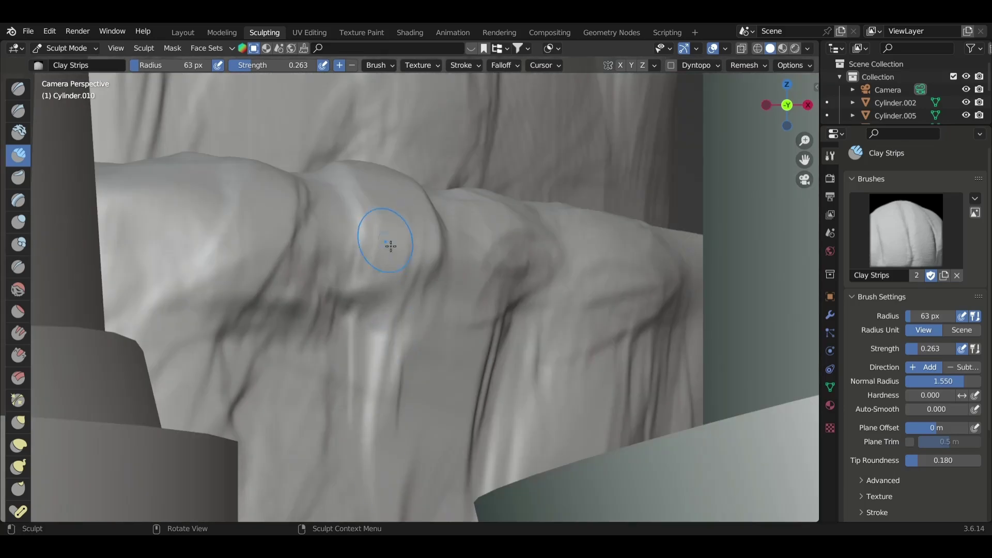
{"action": "scroll", "coordinate": [391, 246], "scroll_direction": "down", "scroll_amount": 5}
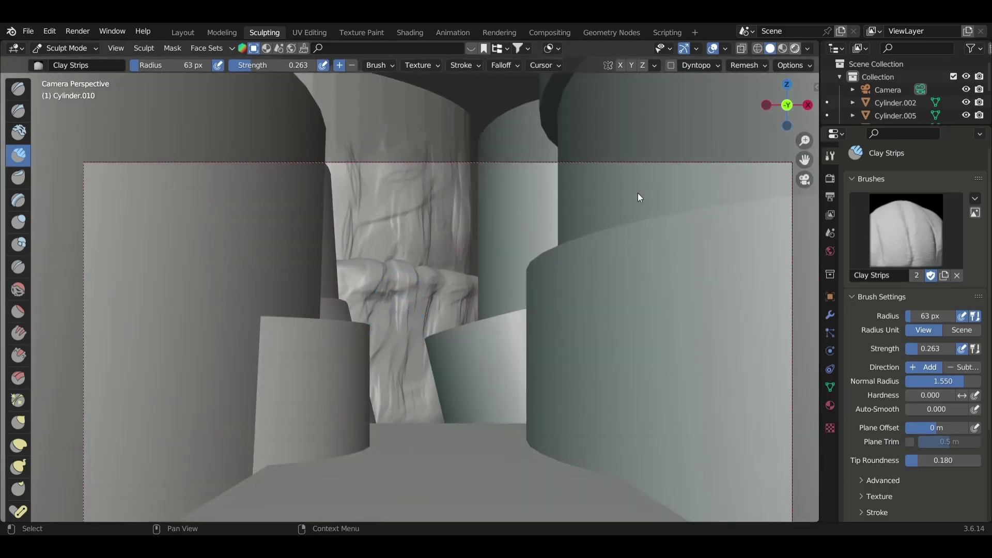
{"action": "key", "text": "z"}
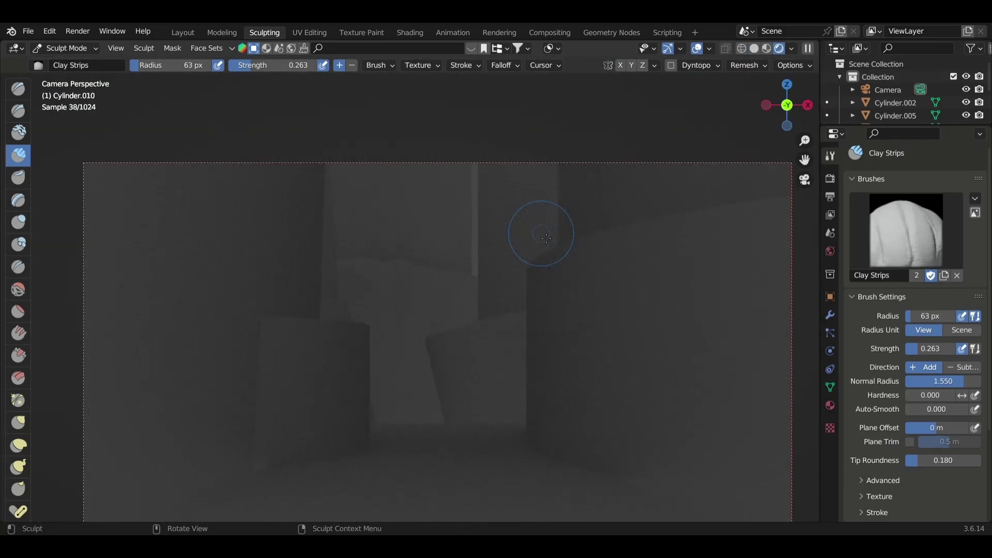
Step: Unlink the current world and create a new World.001
{"action": "left_click", "coordinate": [830, 251]}
{"action": "left_click", "coordinate": [907, 257]}
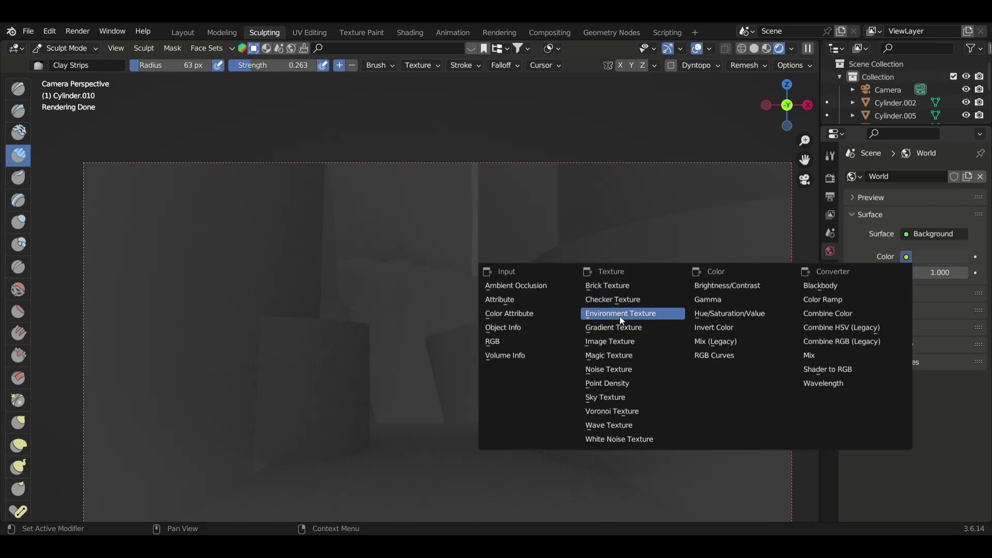
{"action": "left_click", "coordinate": [623, 316]}
{"action": "left_click", "coordinate": [981, 177]}
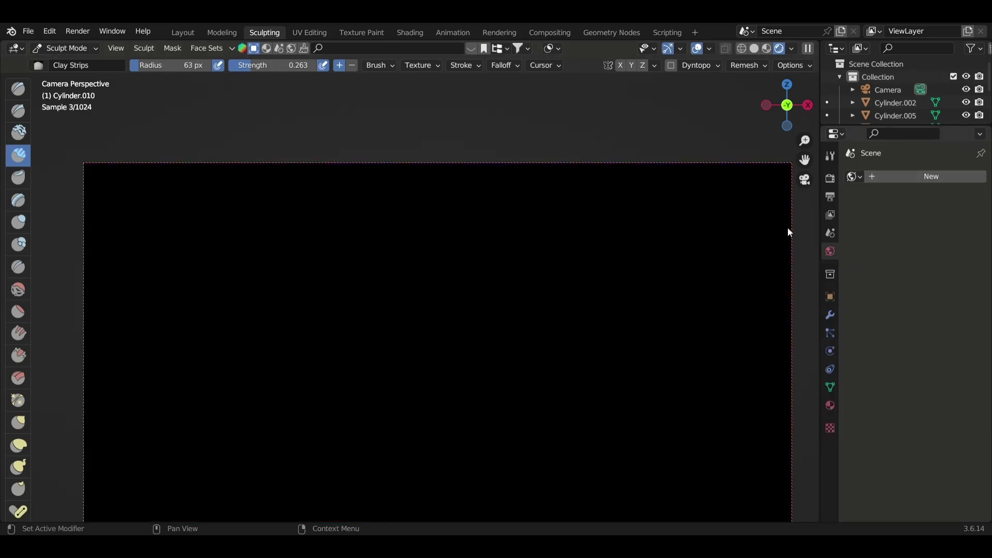
{"action": "scroll", "coordinate": [514, 331], "scroll_direction": "down", "scroll_amount": 2}
{"action": "left_click", "coordinate": [890, 176]}
Step: Check the render settings and pan the camera view upward
{"action": "scroll", "coordinate": [476, 283], "scroll_direction": "up", "scroll_amount": 2}
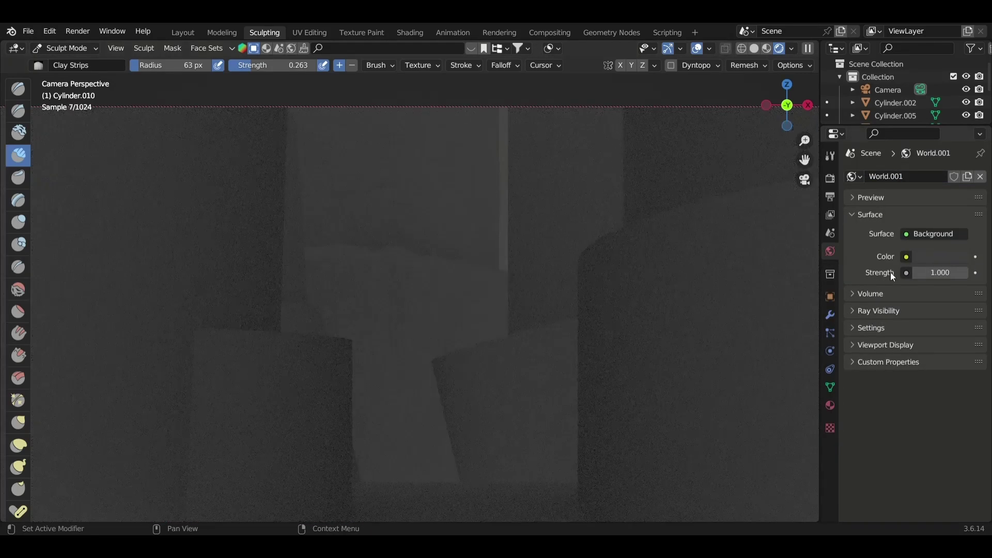
{"action": "scroll", "coordinate": [433, 314], "scroll_direction": "down", "scroll_amount": 5}
{"action": "scroll", "coordinate": [457, 370], "scroll_direction": "up", "scroll_amount": 3}
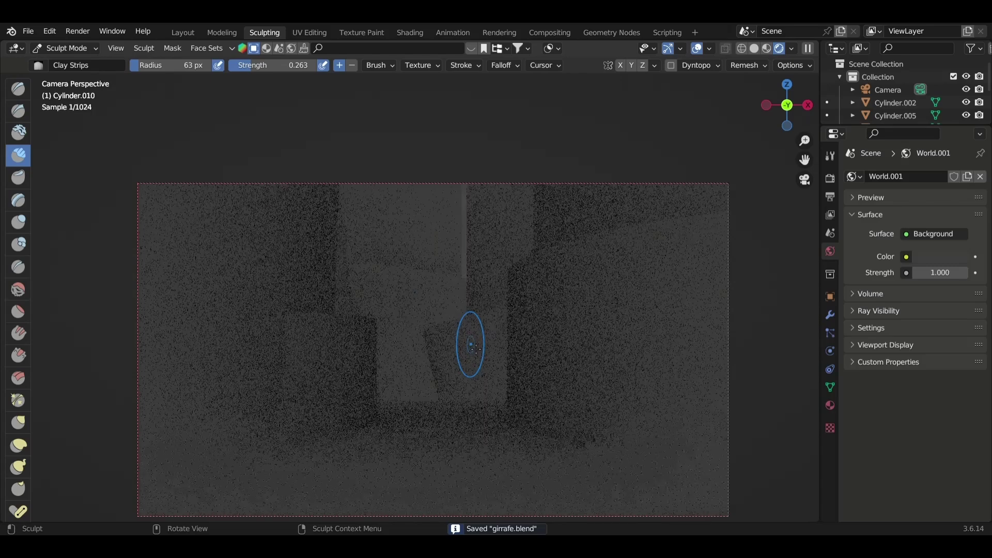
{"action": "scroll", "coordinate": [457, 370], "scroll_direction": "down", "scroll_amount": 3}
{"action": "left_click", "coordinate": [830, 178]}
{"action": "scroll", "coordinate": [591, 318], "scroll_direction": "up", "scroll_amount": 3}
{"action": "middle_click_drag", "start_coordinate": [591, 318], "coordinate": [582, 259], "text": "shift"}
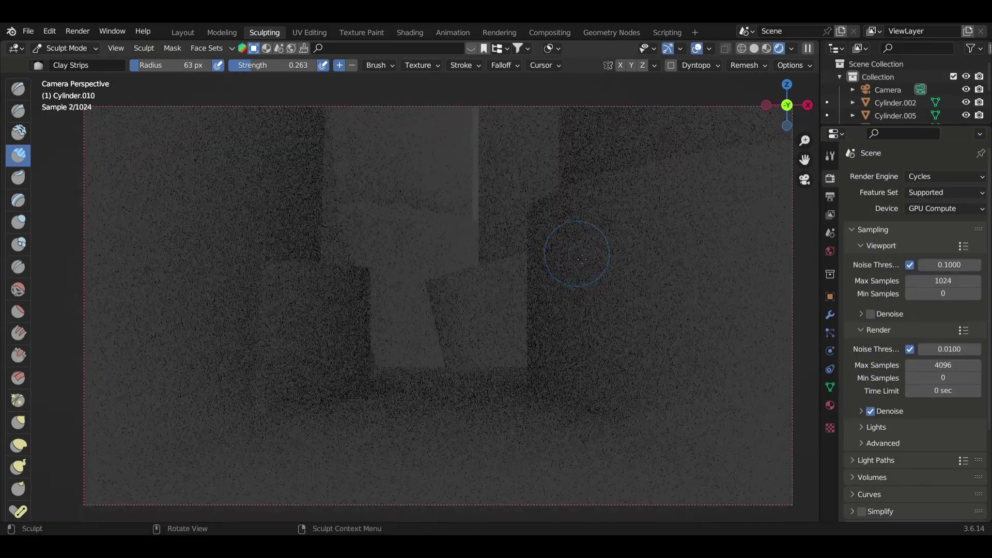
Step: Use a blue_grotto_4k Environment Texture for the world background, then return to Solid shading
{"action": "left_click", "coordinate": [830, 252]}
{"action": "left_click", "coordinate": [907, 255]}
{"action": "left_click", "coordinate": [631, 314]}
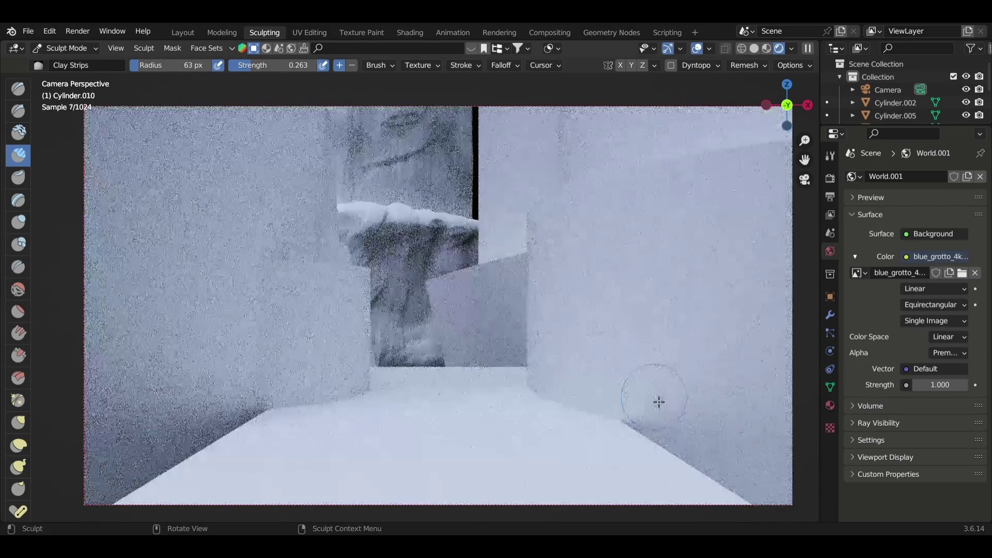
{"action": "scroll", "coordinate": [658, 402], "scroll_direction": "down", "scroll_amount": 2}
{"action": "left_click", "coordinate": [755, 48]}
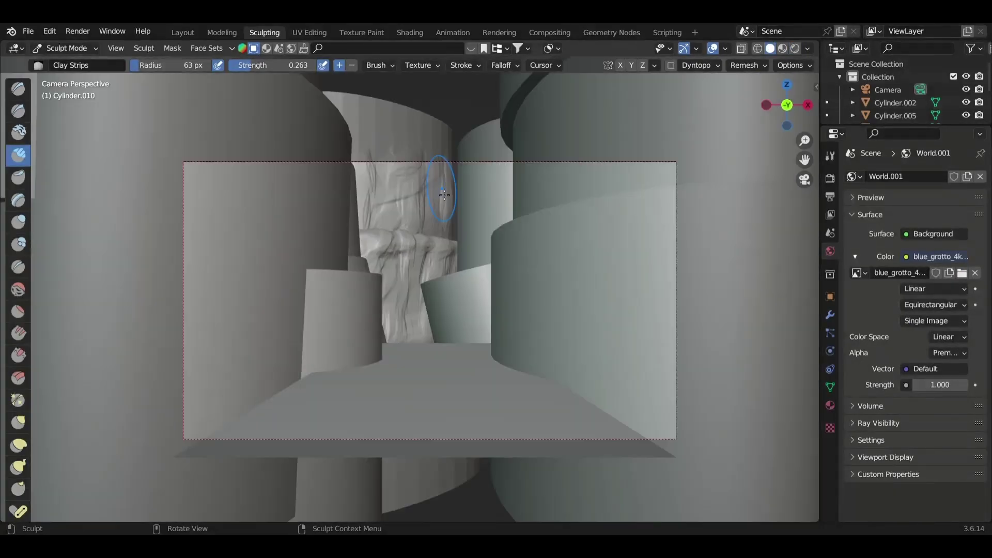
Step: In Layout's camera view, unhide Cylinder.010 and nudge it along one axis
{"action": "left_click", "coordinate": [183, 32]}
{"action": "key", "text": "KP_0"}
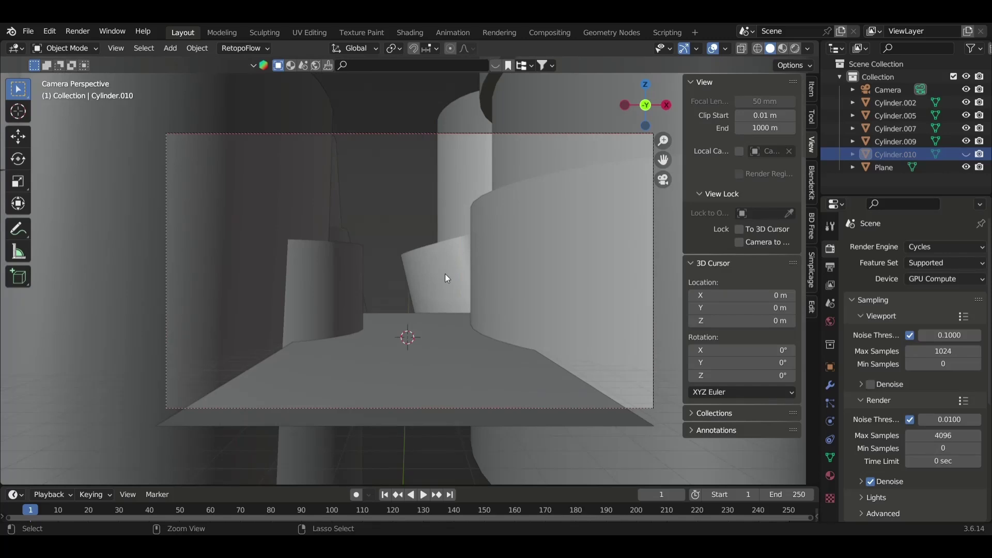
{"action": "key", "text": "alt+h"}
{"action": "key", "text": "g"}
{"action": "key", "text": "z"}
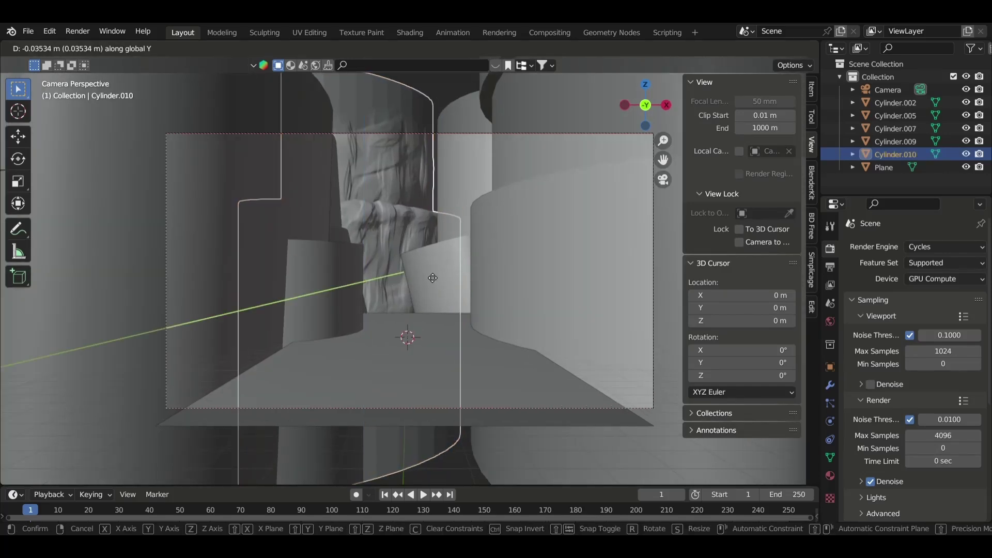
{"action": "left_click", "coordinate": [480, 221]}
Step: Rotate Cylinder.010 about Z, deselect it, and return to sculpting the walls
{"action": "key", "text": "r"}
{"action": "key", "text": "z"}
{"action": "left_click", "coordinate": [464, 294]}
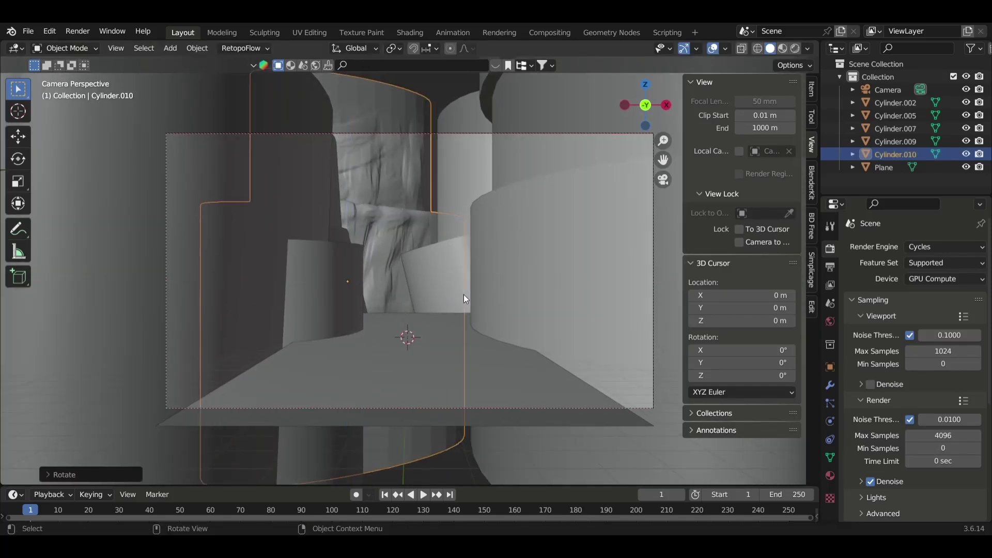
{"action": "scroll", "coordinate": [464, 295], "scroll_direction": "down", "scroll_amount": 4}
{"action": "left_click", "coordinate": [398, 181]}
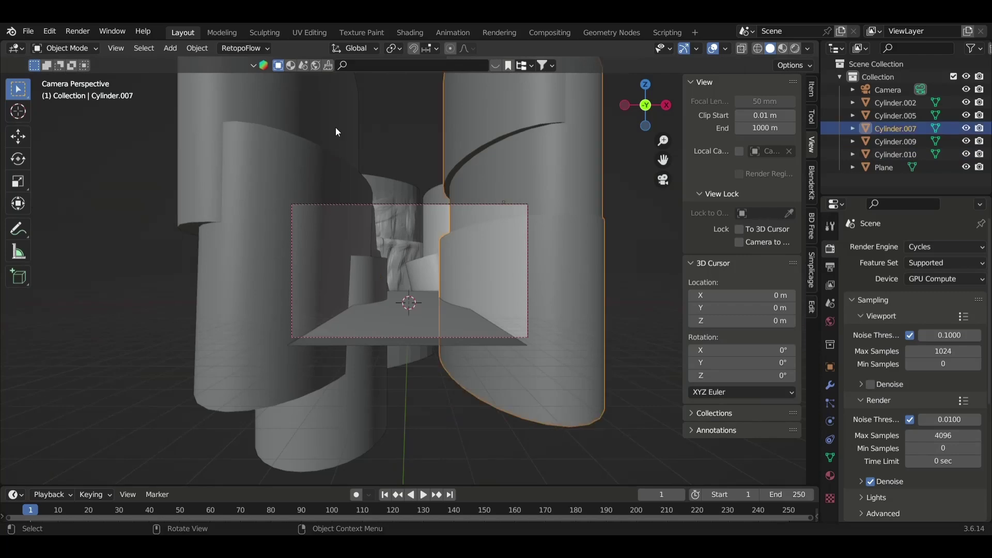
{"action": "left_click", "coordinate": [264, 32]}
{"action": "middle_click_drag", "start_coordinate": [509, 321], "coordinate": [405, 251]}
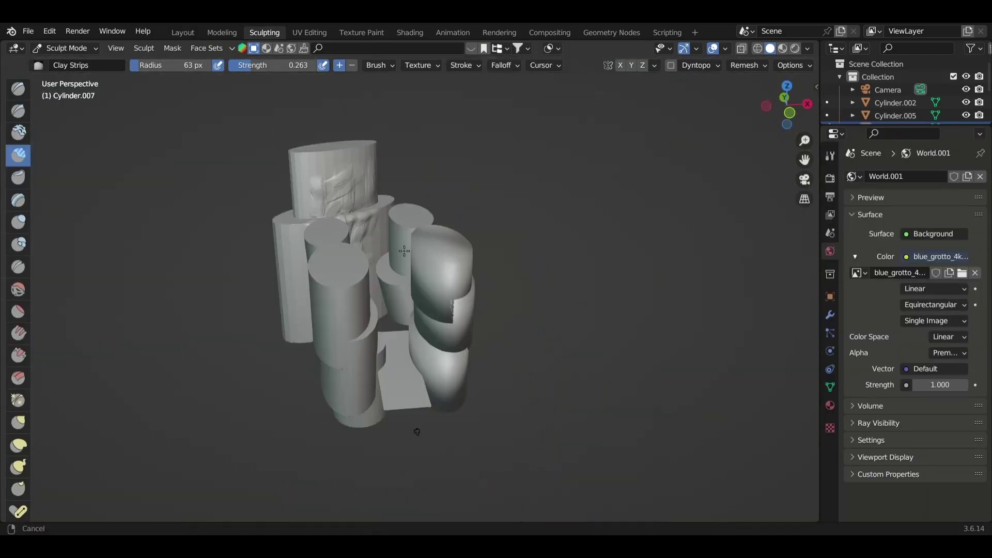
Step: From the camera view, sculpt a clay-strip fold into Cylinder.007's lower edge
{"action": "key", "text": "KP_0"}
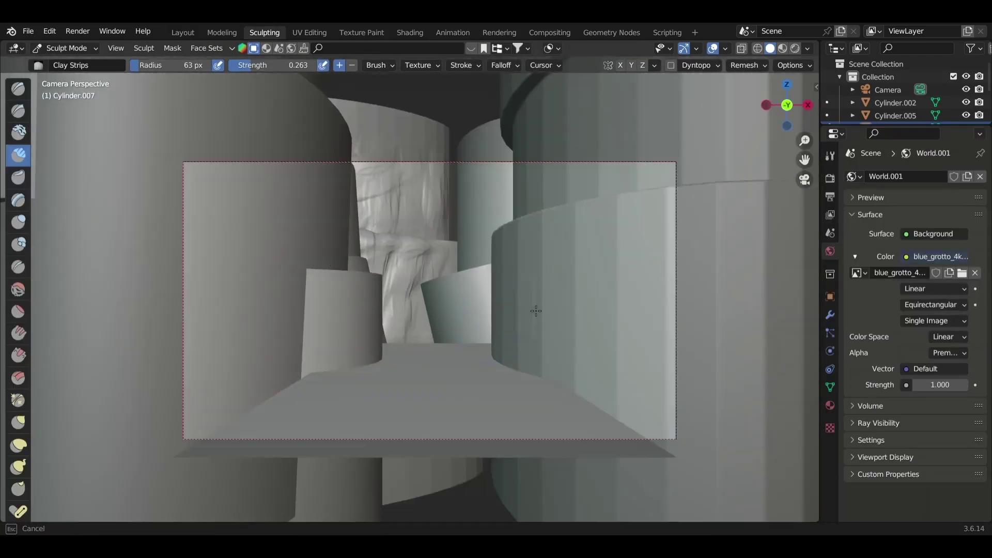
{"action": "scroll", "coordinate": [536, 310], "scroll_direction": "up", "scroll_amount": 2}
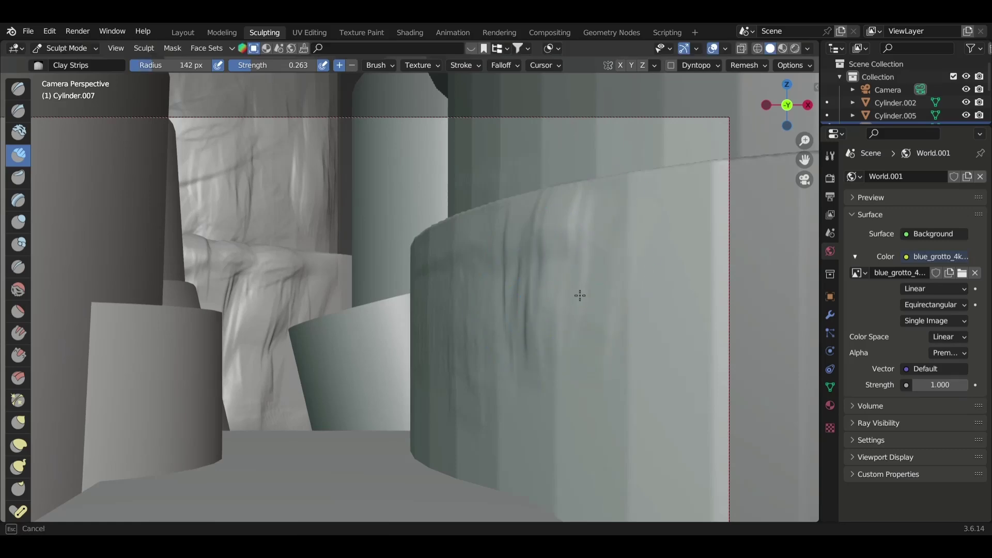
{"action": "left_click_drag", "start_coordinate": [579, 295], "coordinate": [662, 227]}
{"action": "scroll", "coordinate": [543, 310], "scroll_direction": "up", "scroll_amount": 3}
{"action": "scroll", "coordinate": [531, 359], "scroll_direction": "down", "scroll_amount": 4}
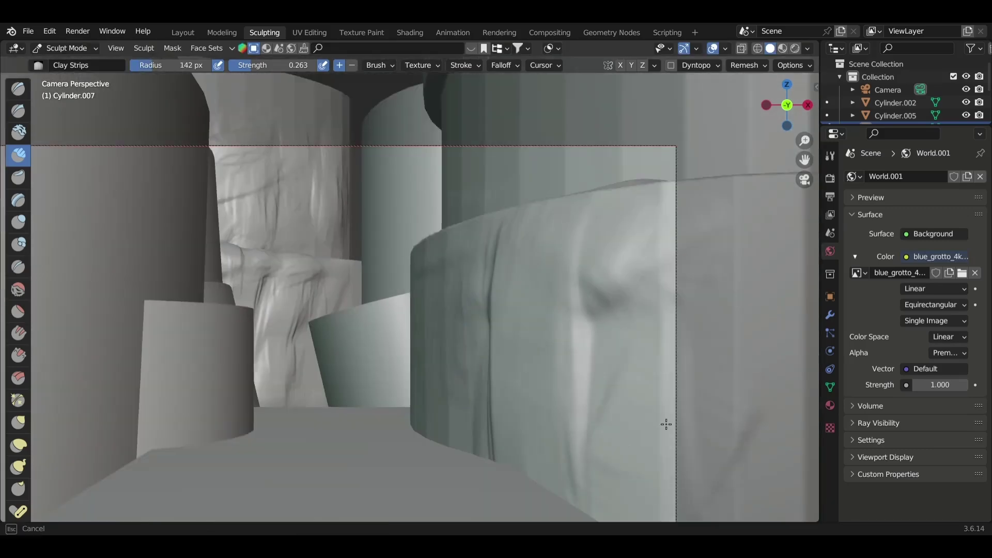
{"action": "scroll", "coordinate": [620, 413], "scroll_direction": "up", "scroll_amount": 5}
{"action": "scroll", "coordinate": [571, 401], "scroll_direction": "up", "scroll_amount": 2}
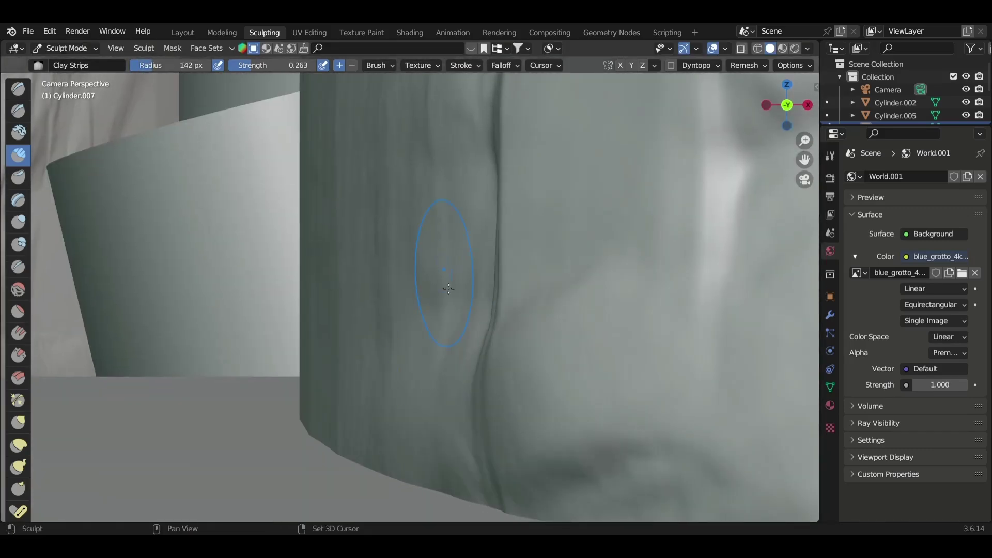
Step: Orbit around the cylinder group to inspect the sculpted wall and its rim
{"action": "middle_click_drag", "start_coordinate": [449, 288], "coordinate": [465, 270]}
{"action": "scroll", "coordinate": [543, 300], "scroll_direction": "down", "scroll_amount": 3}
{"action": "middle_click_drag", "start_coordinate": [542, 299], "coordinate": [450, 326]}
{"action": "scroll", "coordinate": [551, 311], "scroll_direction": "down", "scroll_amount": 3}
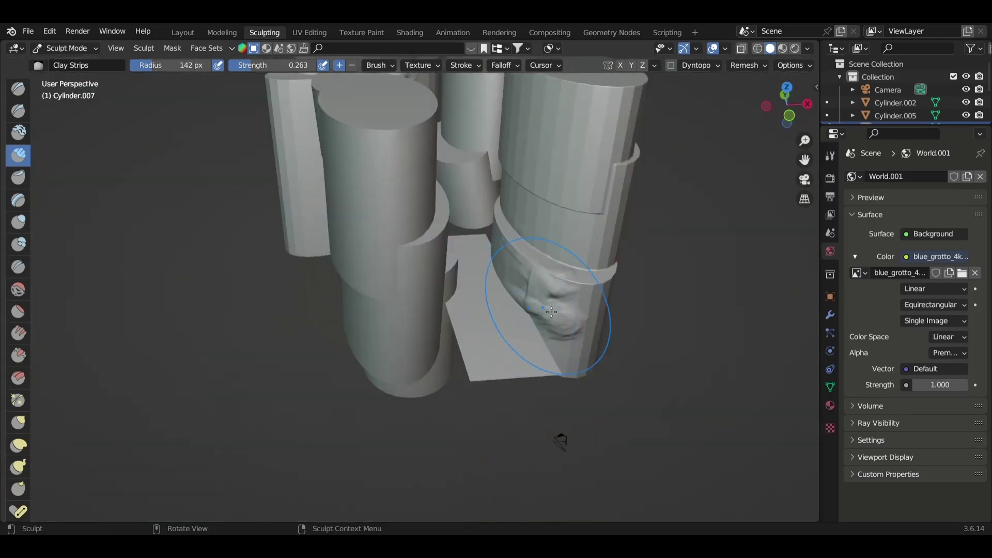
{"action": "middle_click_drag", "start_coordinate": [551, 312], "coordinate": [638, 303]}
{"action": "scroll", "coordinate": [638, 304], "scroll_direction": "up", "scroll_amount": 5}
{"action": "mouse_move", "coordinate": [536, 399]}
{"action": "middle_mouse_down"}
{"action": "mouse_move", "coordinate": [643, 377]}
{"action": "mouse_move", "coordinate": [153, 394]}
{"action": "mouse_move", "coordinate": [432, 328]}
{"action": "mouse_move", "coordinate": [421, 410]}
{"action": "mouse_move", "coordinate": [499, 308]}
{"action": "mouse_move", "coordinate": [443, 399]}
{"action": "mouse_move", "coordinate": [464, 358]}
{"action": "mouse_move", "coordinate": [353, 285]}
{"action": "middle_mouse_up"}
Step: Frame the whole camera view and return to the Layout workspace in Object Mode
{"action": "key", "text": "KP_0"}
{"action": "scroll", "coordinate": [609, 247], "scroll_direction": "up", "scroll_amount": 2}
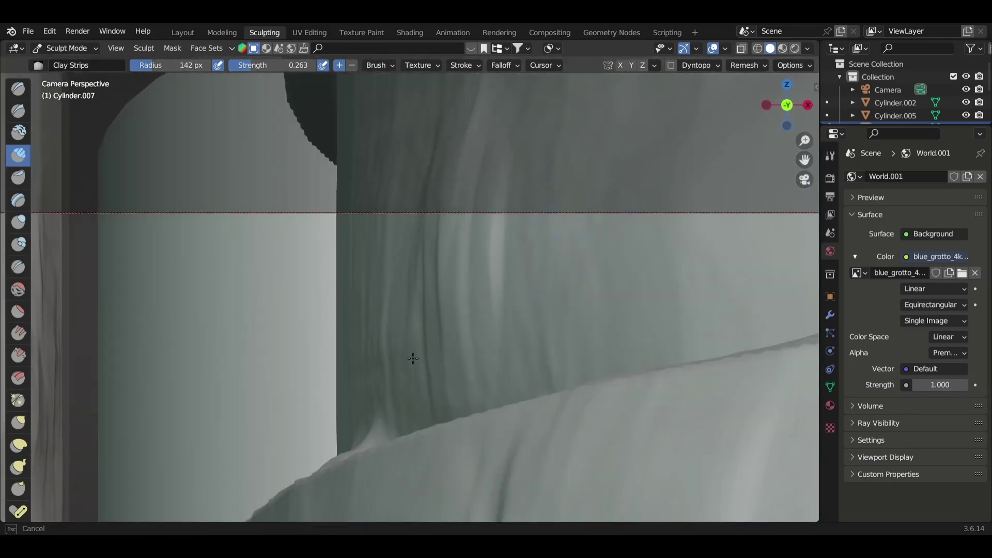
{"action": "middle_click_drag", "start_coordinate": [543, 269], "coordinate": [478, 289], "text": "shift"}
{"action": "middle_click_drag", "start_coordinate": [403, 249], "coordinate": [618, 272], "text": "ctrl"}
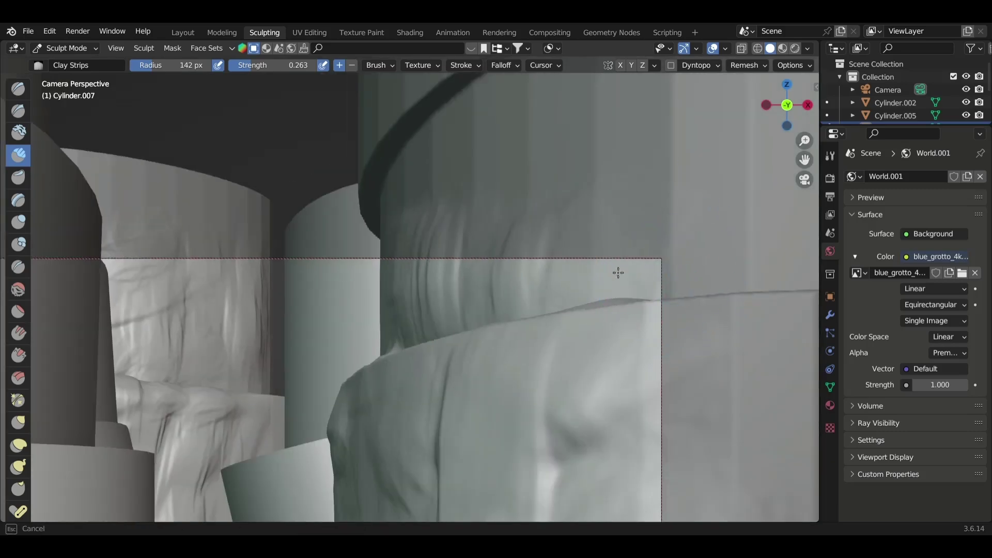
{"action": "mouse_move", "coordinate": [662, 384]}
{"action": "middle_mouse_down", "text": "ctrl"}
{"action": "mouse_move", "coordinate": [561, 443]}
{"action": "mouse_move", "coordinate": [451, 171]}
{"action": "mouse_move", "coordinate": [430, 454]}
{"action": "mouse_move", "coordinate": [200, 229]}
{"action": "middle_mouse_up", "text": "ctrl"}
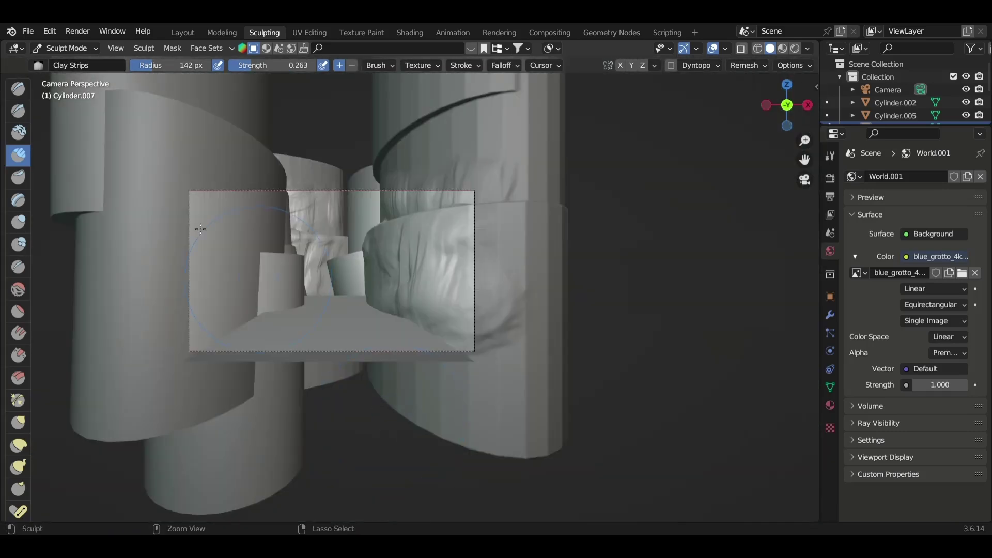
{"action": "left_click", "coordinate": [182, 32]}
Step: Preview the camera frame in Rendered shading with the sidebar hidden and the frame filling the viewport
{"action": "middle_click_drag", "start_coordinate": [548, 216], "coordinate": [766, 60], "text": "ctrl"}
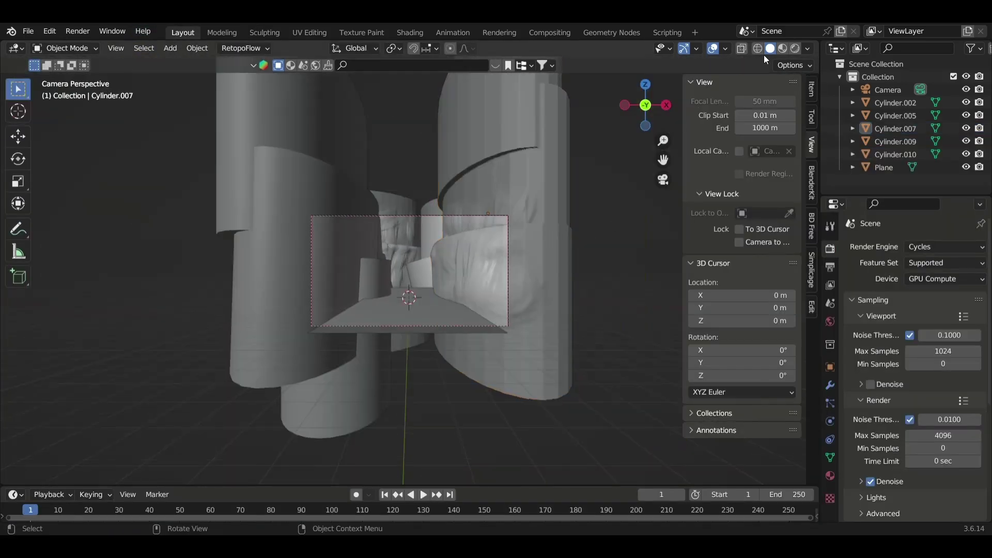
{"action": "left_click", "coordinate": [796, 50]}
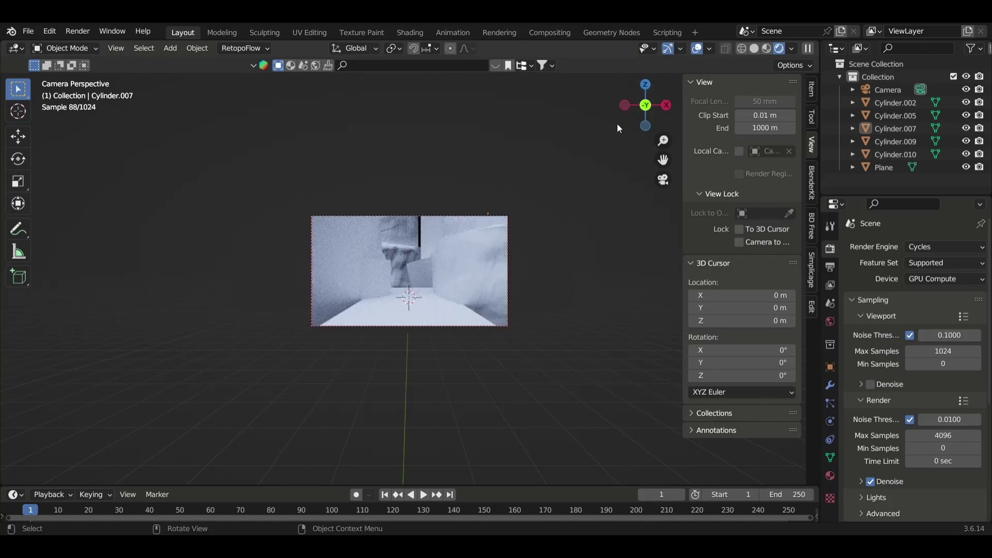
{"action": "key", "text": "n"}
{"action": "key", "text": "Home"}
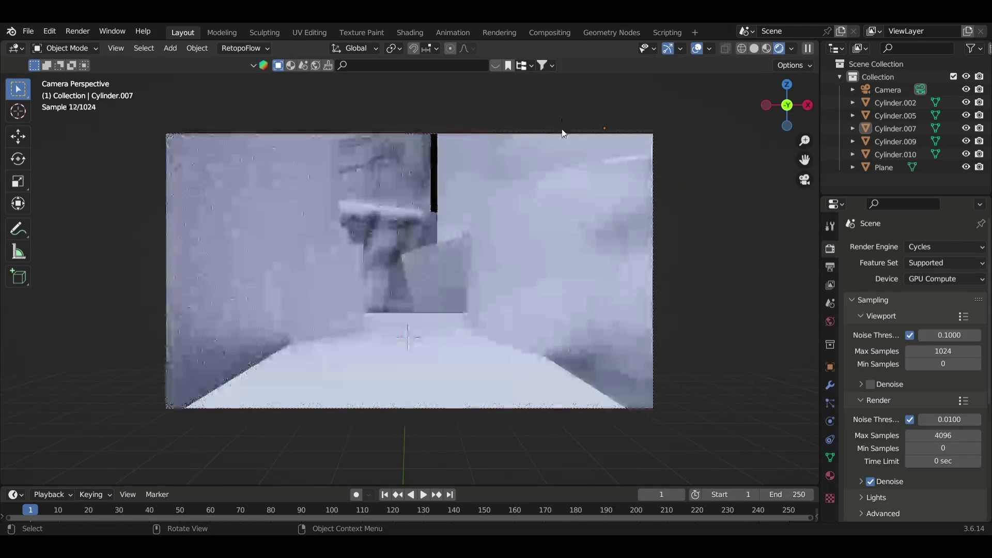
{"action": "scroll", "coordinate": [387, 207], "scroll_direction": "down", "scroll_amount": 2}
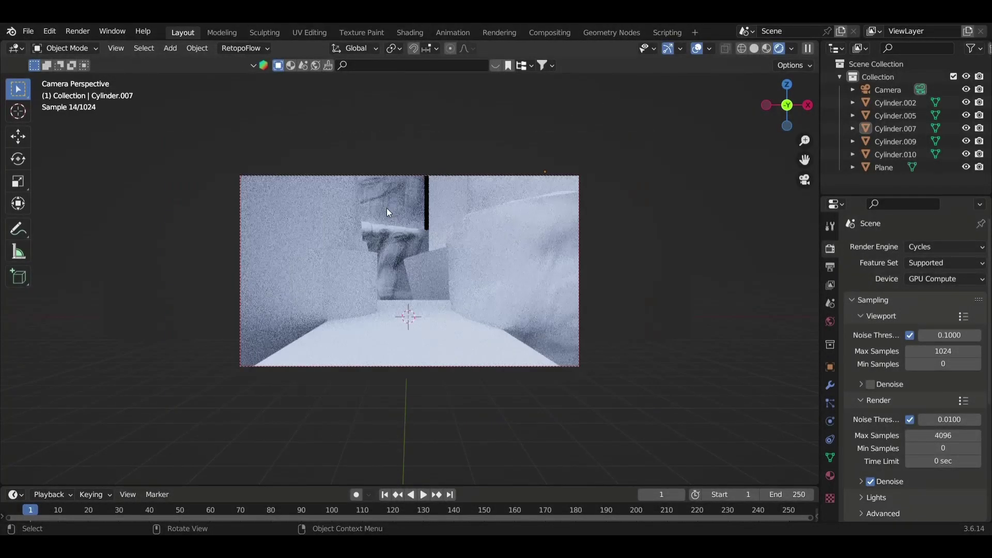
{"action": "key", "text": "ctrl+Page_Down"}
{"action": "key", "text": "ctrl+Page_Down"}
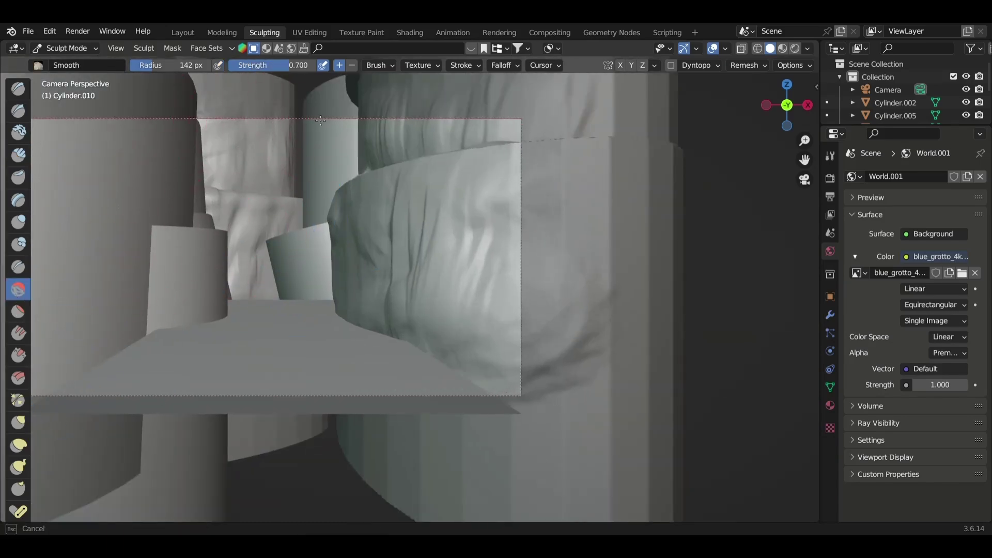
{"action": "key", "text": "ctrl+Page_Up"}
{"action": "key", "text": "ctrl+Page_Up"}
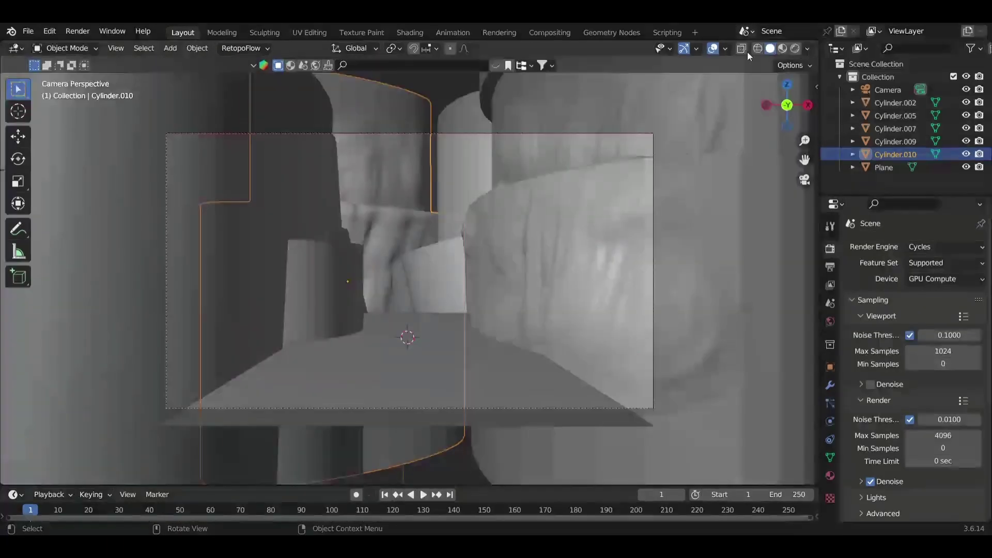
Step: Select Cylinder.010 under Material Preview shading and put it into Edit Mode
{"action": "left_click", "coordinate": [783, 48]}
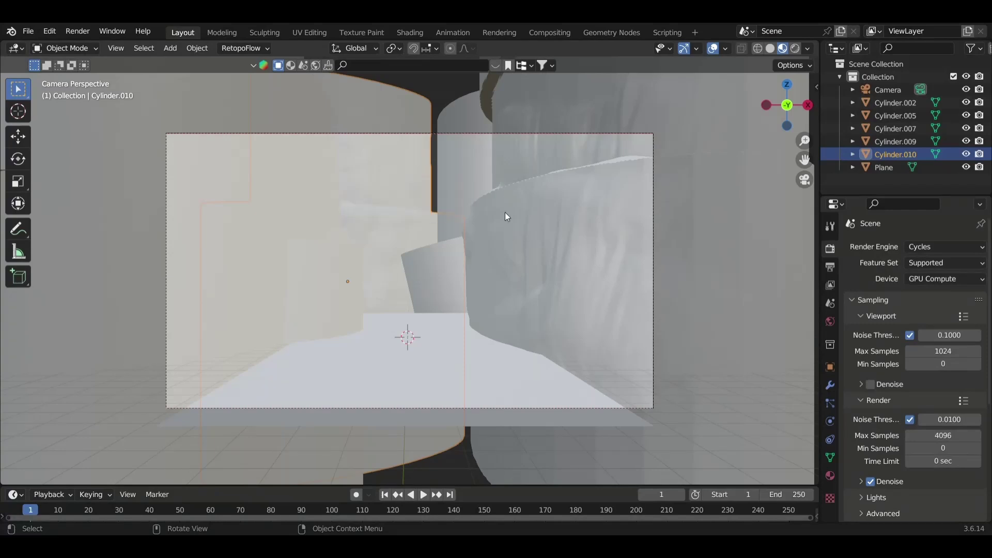
{"action": "left_click", "coordinate": [379, 210]}
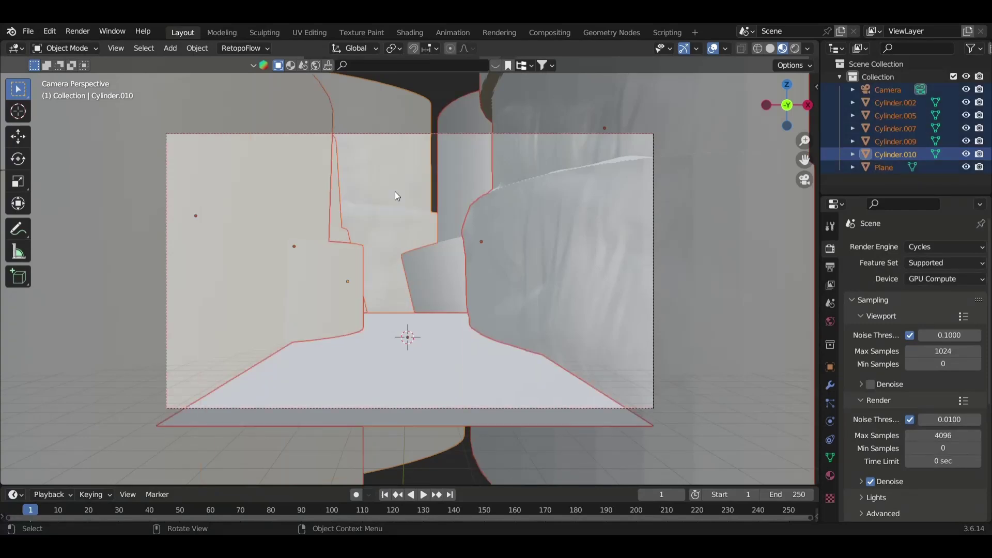
{"action": "key", "text": "Tab"}
{"action": "scroll", "coordinate": [395, 191], "scroll_direction": "up", "scroll_amount": 1}
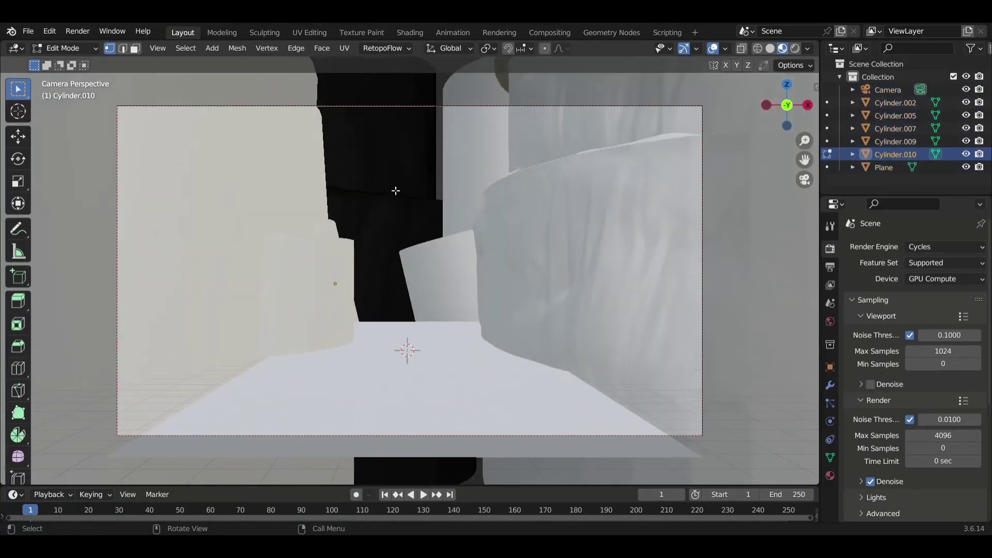
{"action": "scroll", "coordinate": [394, 191], "scroll_direction": "down", "scroll_amount": 2}
Step: Unwrap Cylinder.010 with Smart UV Project at a 66° angle limit
{"action": "key", "text": "u"}
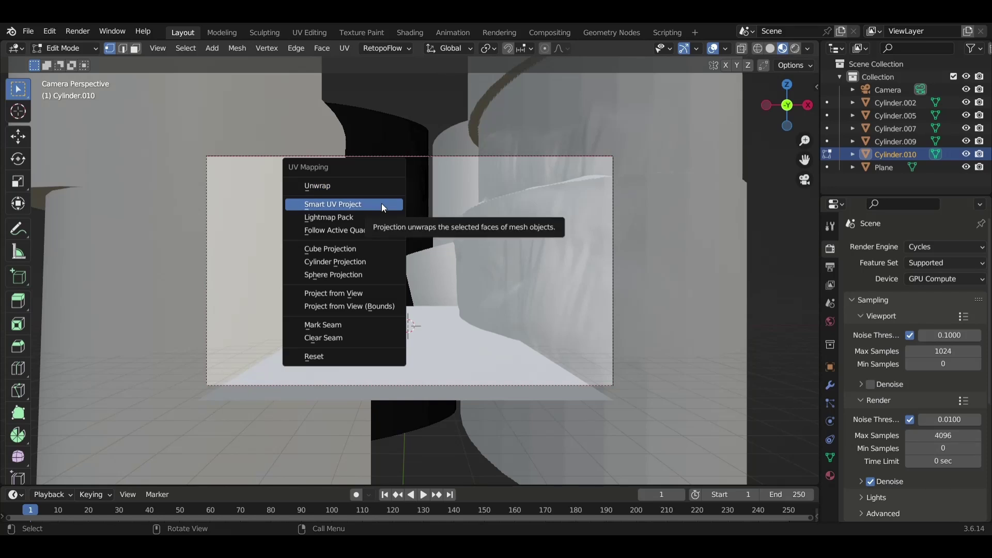
{"action": "left_click", "coordinate": [381, 203]}
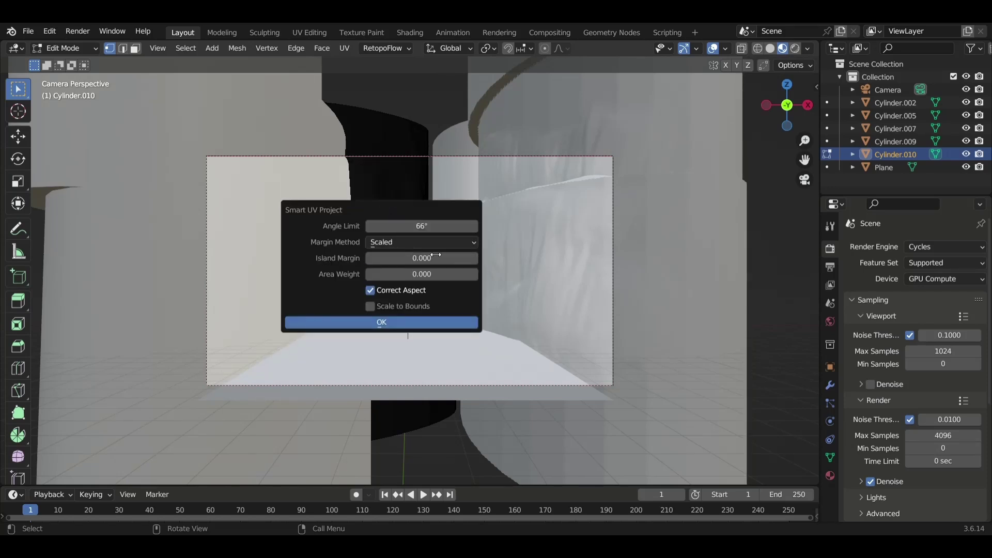
{"action": "left_click", "coordinate": [406, 324]}
Step: Re-unwrap Cylinder.010 with Project from View and show it in the UV Editing workspace
{"action": "key", "text": "u"}
{"action": "left_click", "coordinate": [395, 286]}
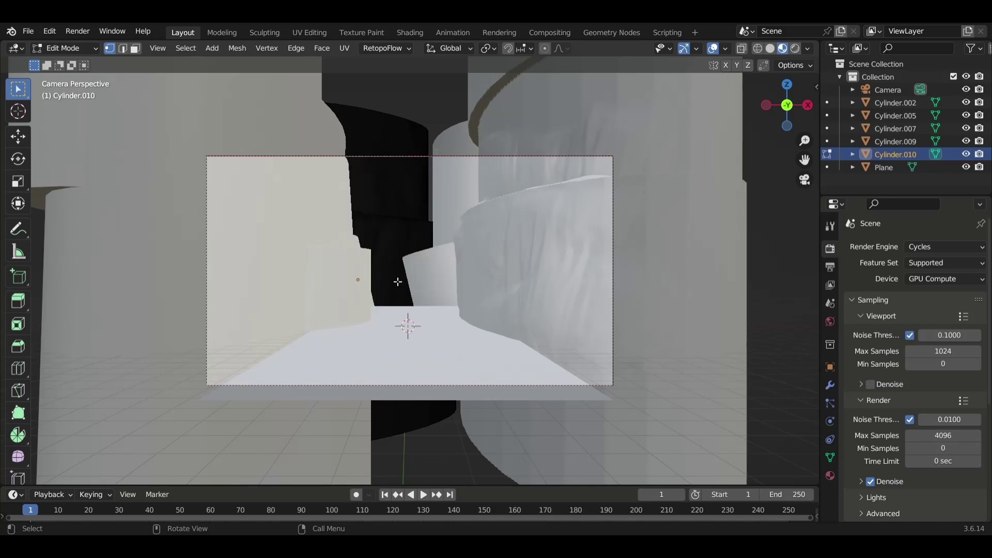
{"action": "left_click", "coordinate": [310, 32]}
{"action": "mouse_move", "coordinate": [594, 259]}
{"action": "middle_mouse_down"}
{"action": "mouse_move", "coordinate": [641, 240]}
{"action": "mouse_move", "coordinate": [629, 238]}
{"action": "middle_mouse_up"}
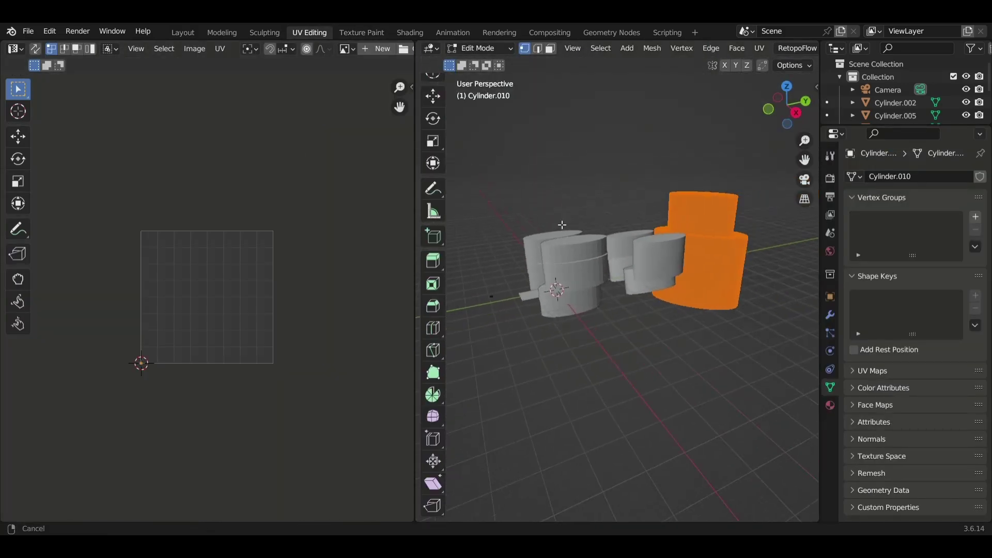
Step: Project Cylinder.010's UVs from the camera view and scale the UV island down
{"action": "key", "text": "KP_0"}
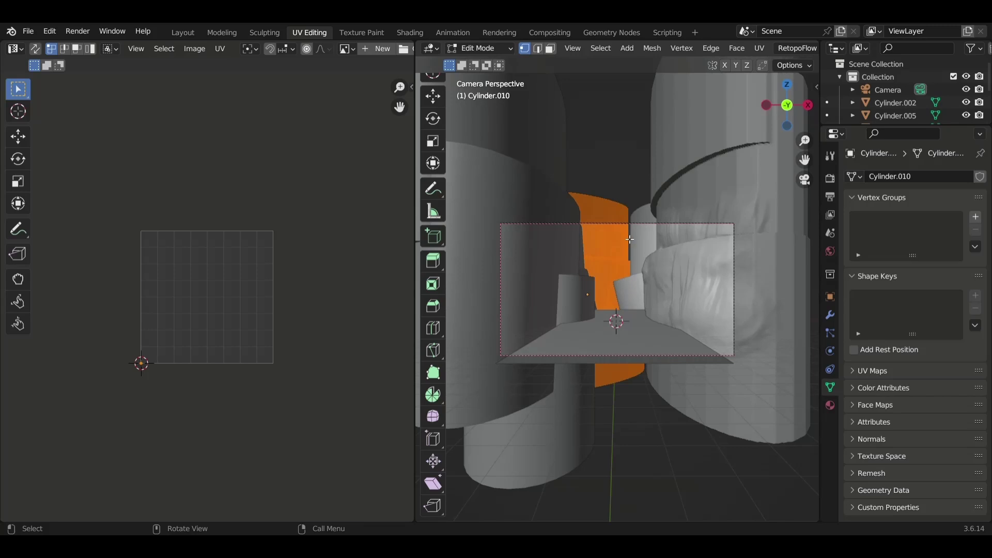
{"action": "key", "text": "u"}
{"action": "key", "text": "Return"}
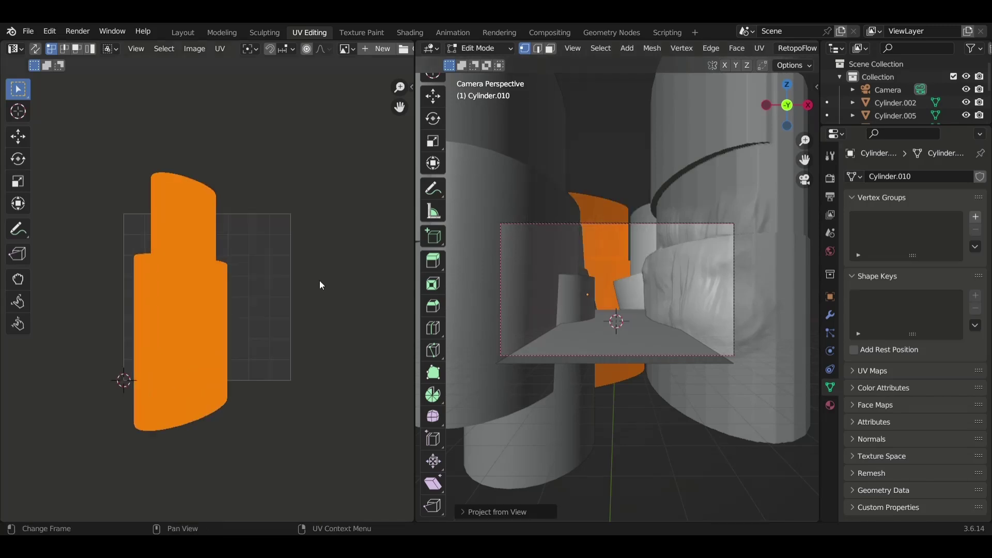
{"action": "scroll", "coordinate": [347, 306], "scroll_direction": "up", "scroll_amount": 2}
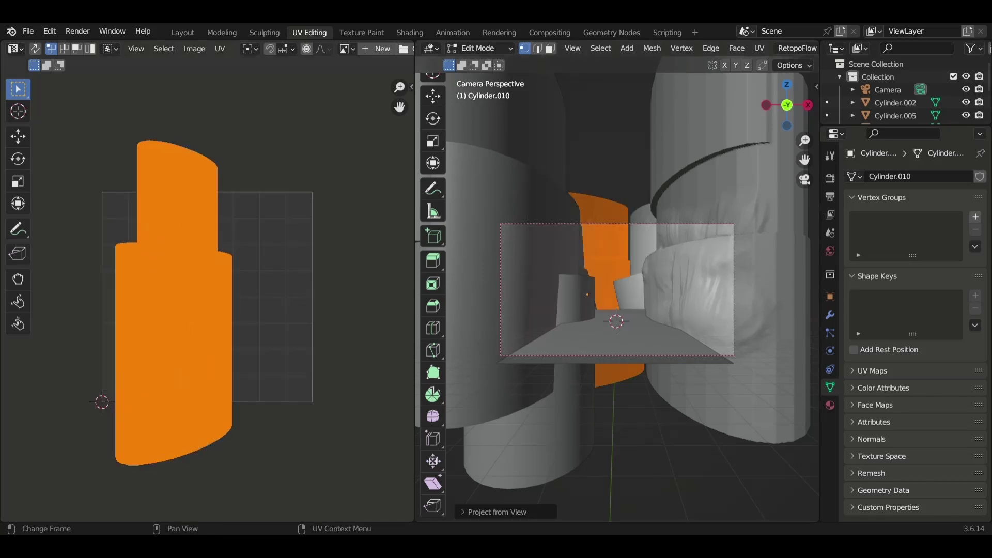
{"action": "left_click", "coordinate": [340, 275]}
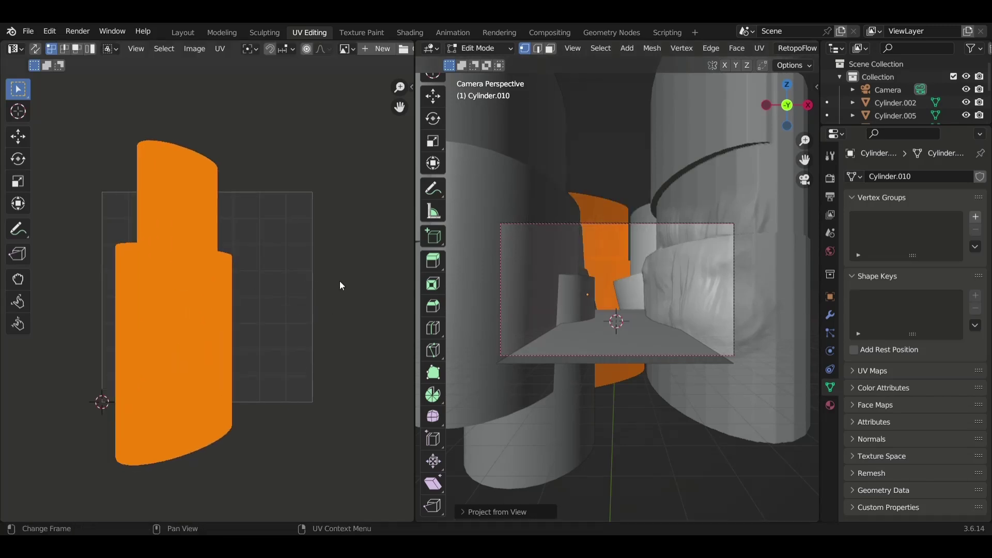
{"action": "left_click", "coordinate": [268, 324]}
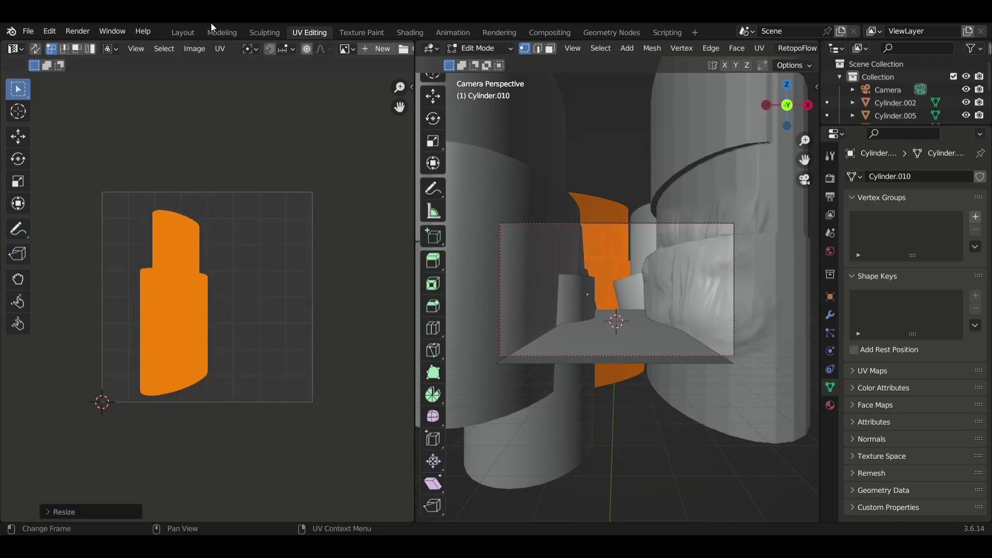
Step: Display cliff.jpg behind the UV island in the image editor
{"action": "left_click", "coordinate": [354, 53]}
{"action": "key", "text": "Home"}
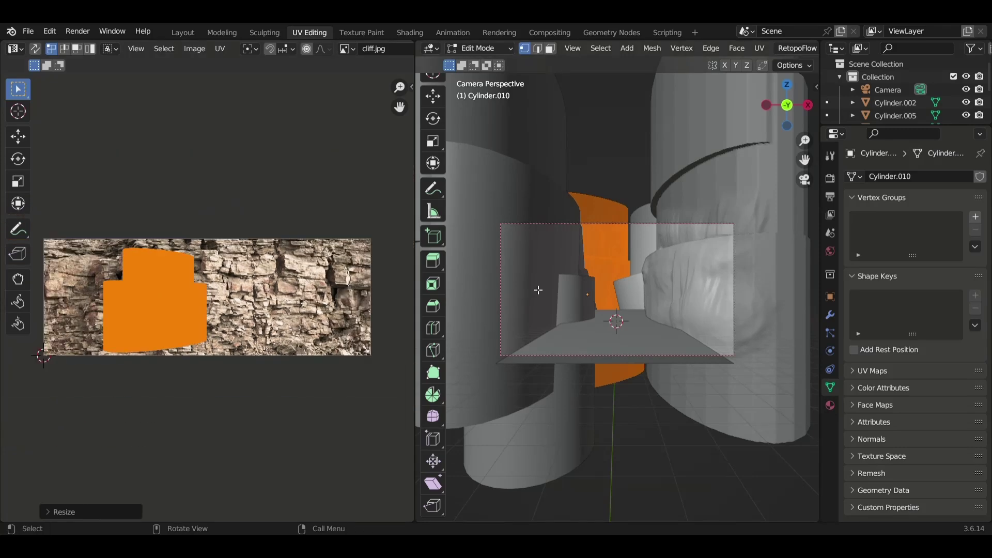
{"action": "scroll", "coordinate": [212, 260], "scroll_direction": "up", "scroll_amount": 1}
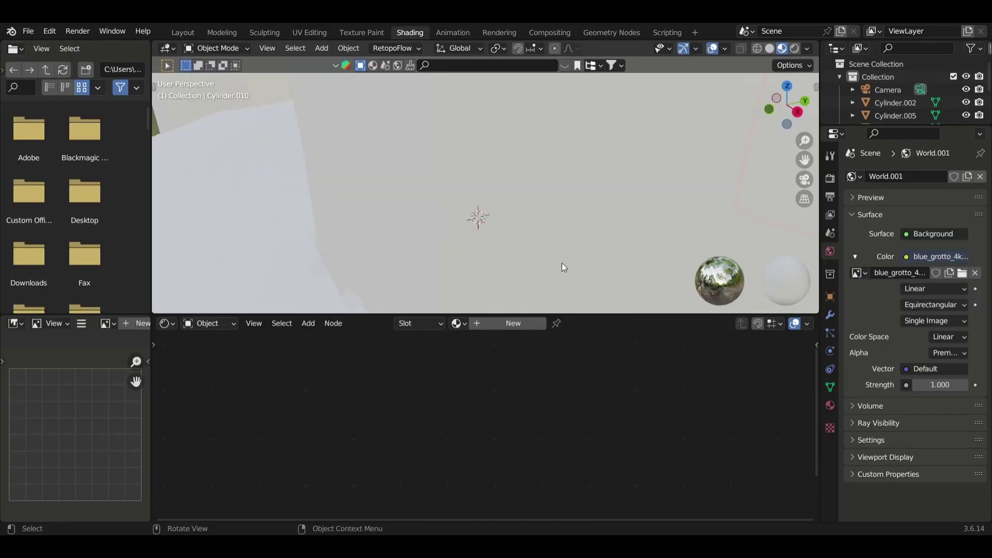
Step: Add an Image Texture node loaded with cliff.jpg and link its Color to Base Color
{"action": "key", "text": "shift+a"}
{"action": "type", "text": "image"}
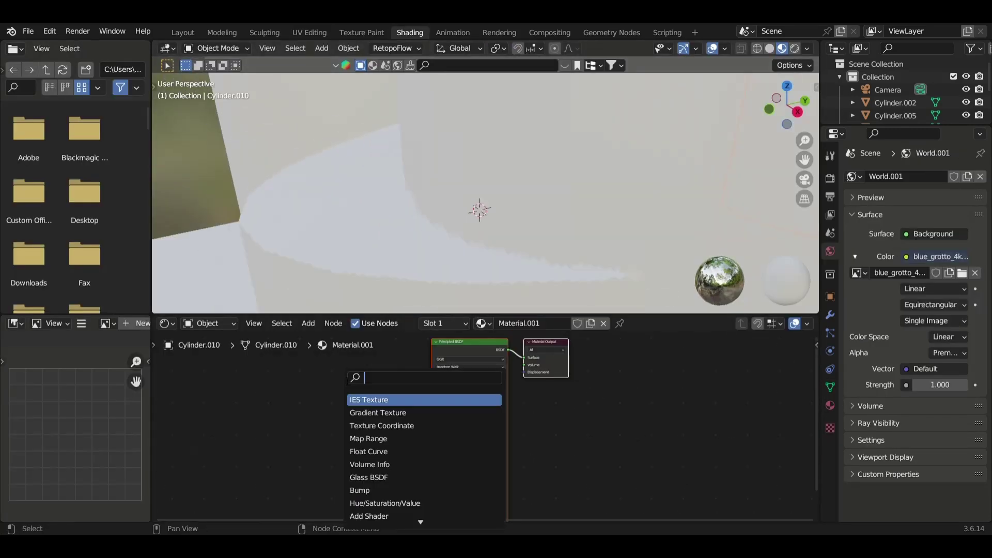
{"action": "key", "text": "Return"}
{"action": "left_click", "coordinate": [310, 383]}
{"action": "left_click_drag", "start_coordinate": [352, 380], "coordinate": [398, 370]}
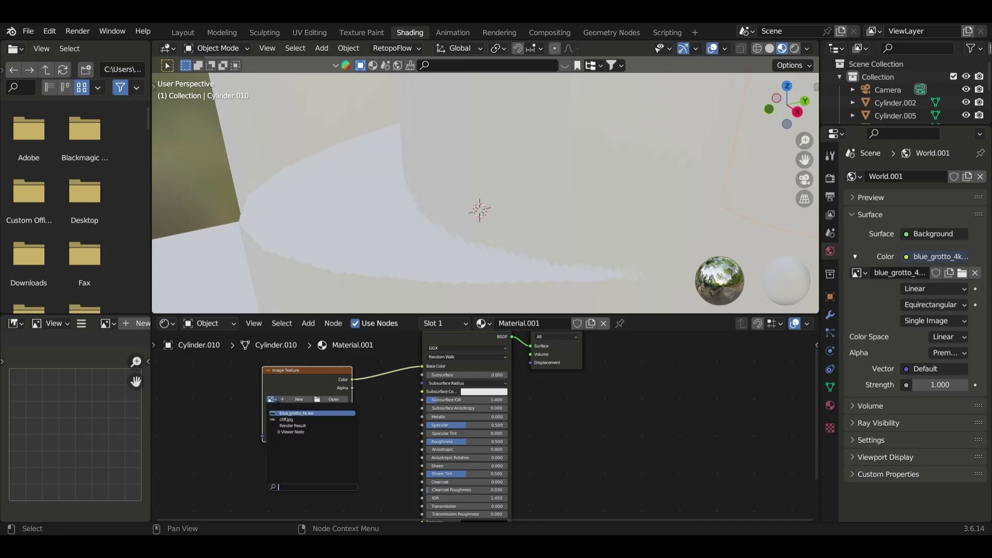
{"action": "left_click", "coordinate": [275, 420]}
Step: In UV Editing, select the whole UV island and enlarge it beyond cliff.jpg
{"action": "key", "text": "KP_0"}
{"action": "scroll", "coordinate": [465, 217], "scroll_direction": "up", "scroll_amount": 3}
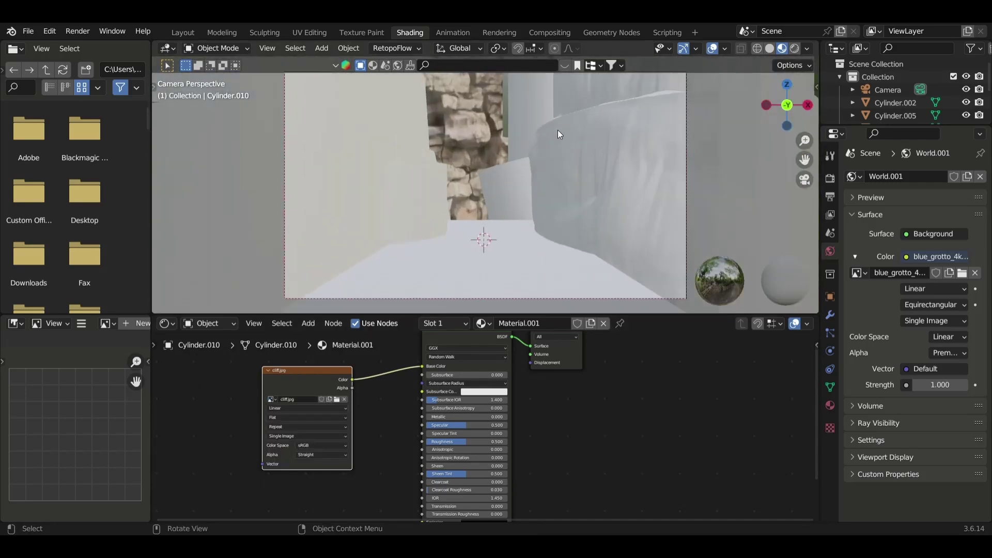
{"action": "left_click", "coordinate": [362, 33]}
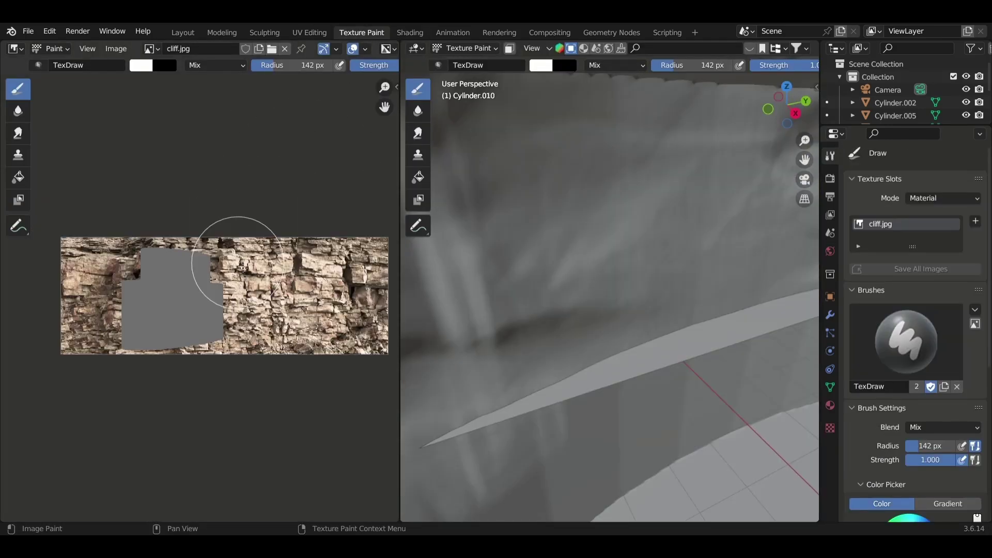
{"action": "key", "text": "ctrl+Page_Up"}
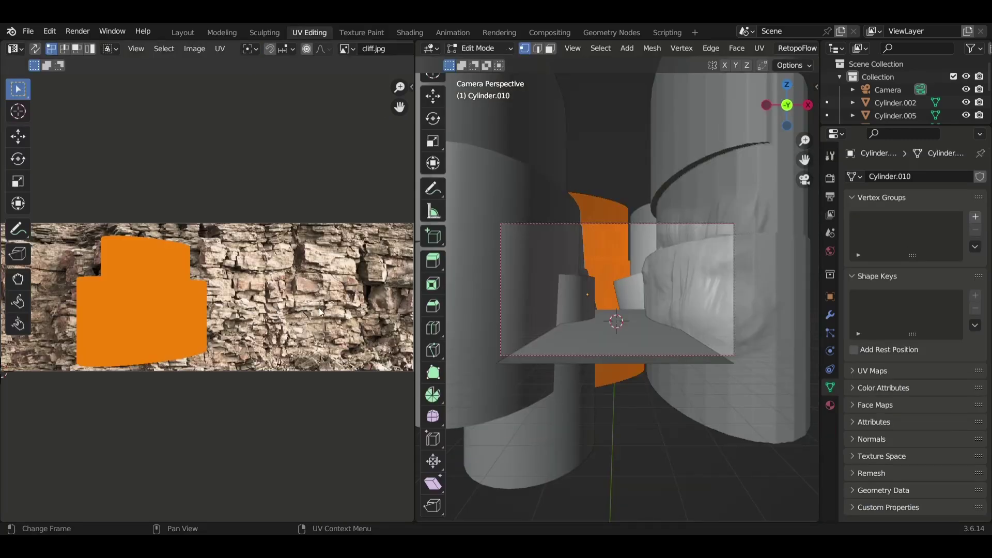
{"action": "left_click", "coordinate": [297, 313]}
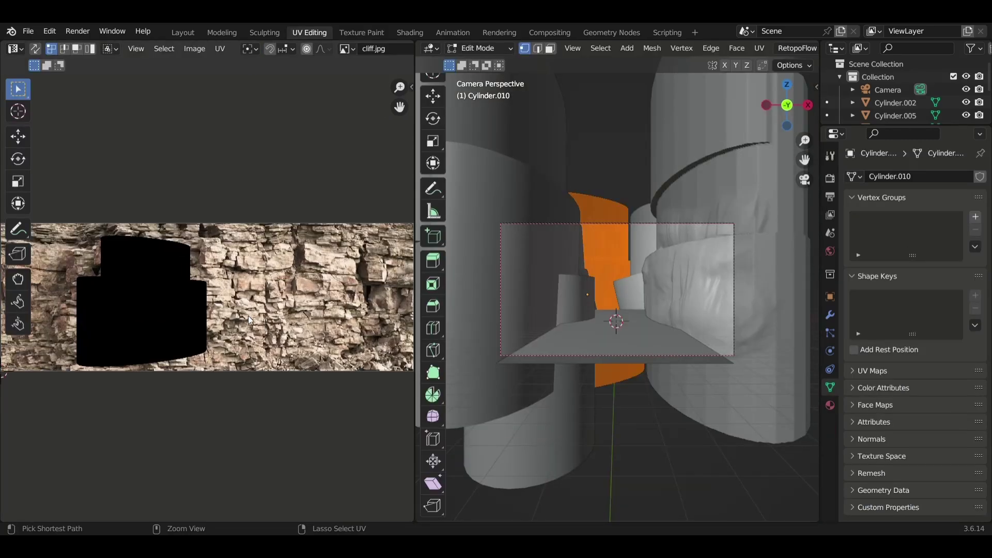
{"action": "scroll", "coordinate": [248, 315], "scroll_direction": "down", "scroll_amount": 3}
{"action": "key", "text": "a"}
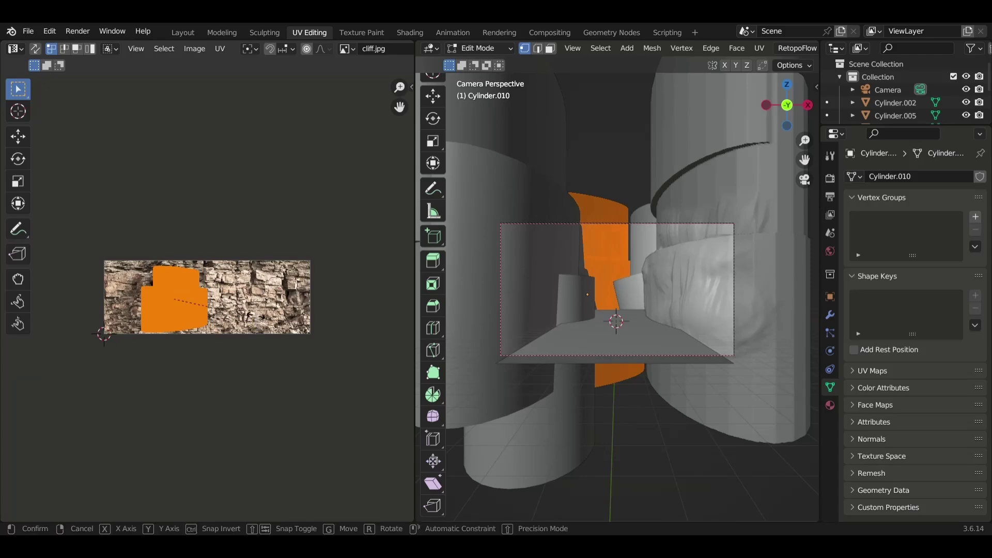
{"action": "left_click", "coordinate": [315, 316]}
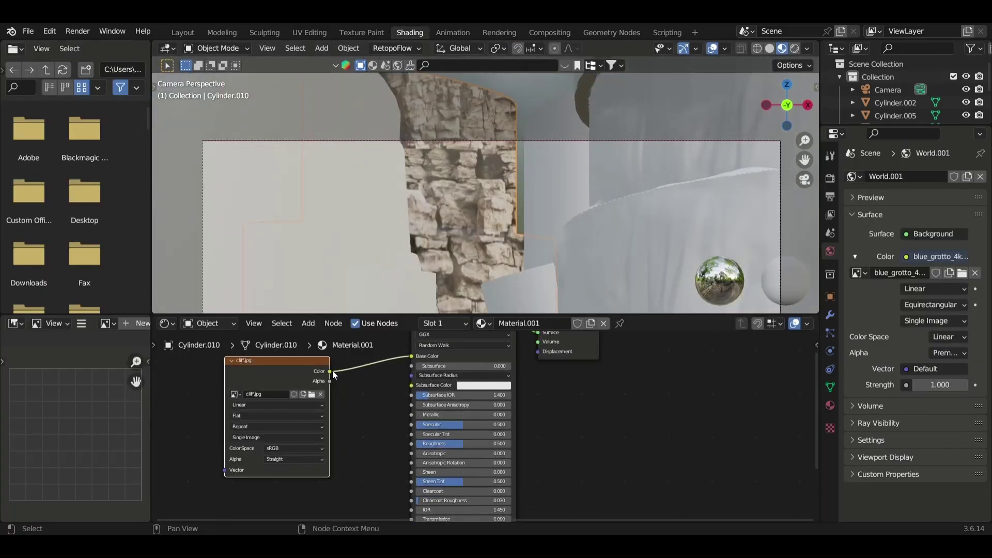
Step: Link the cliff.jpg colour into the material's roughness and preview in Rendered shading
{"action": "left_click_drag", "start_coordinate": [329, 376], "coordinate": [542, 354]}
{"action": "mouse_move", "coordinate": [330, 376]}
{"action": "left_mouse_down"}
{"action": "mouse_move", "coordinate": [412, 449]}
{"action": "mouse_move", "coordinate": [496, 449]}
{"action": "left_mouse_up"}
{"action": "scroll", "coordinate": [488, 212], "scroll_direction": "down", "scroll_amount": 2}
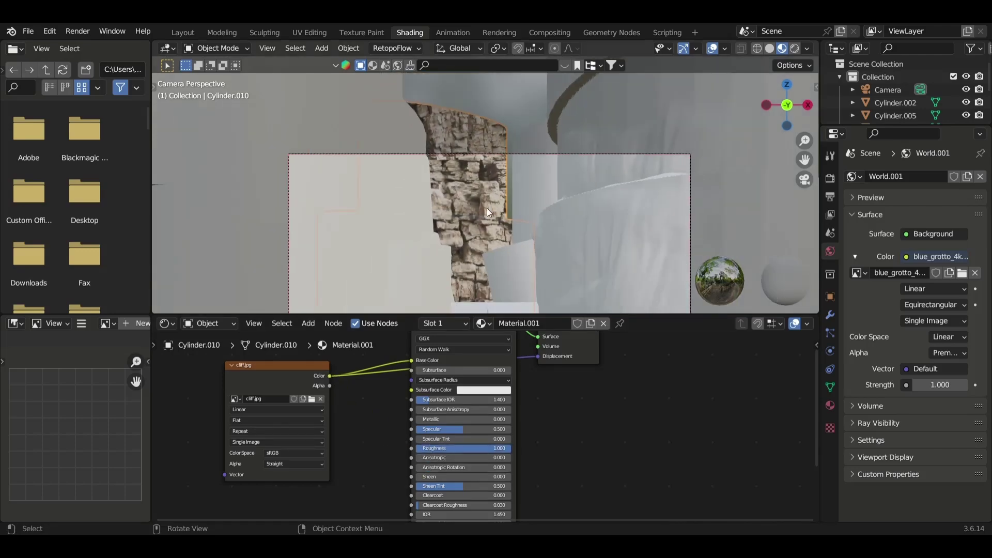
{"action": "left_click", "coordinate": [797, 50]}
{"action": "scroll", "coordinate": [377, 417], "scroll_direction": "up", "scroll_amount": 1}
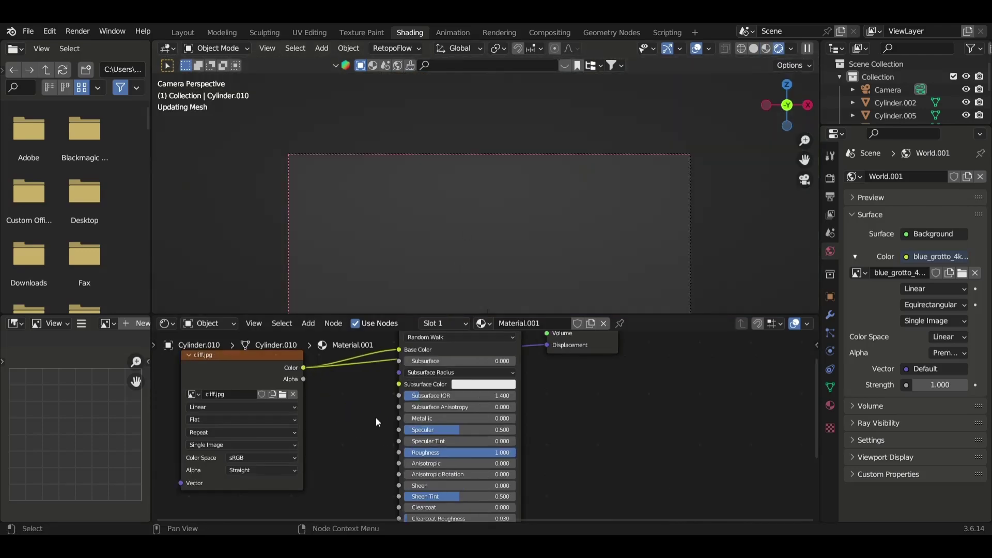
{"action": "scroll", "coordinate": [443, 272], "scroll_direction": "up", "scroll_amount": 3}
{"action": "scroll", "coordinate": [361, 424], "scroll_direction": "down", "scroll_amount": 2}
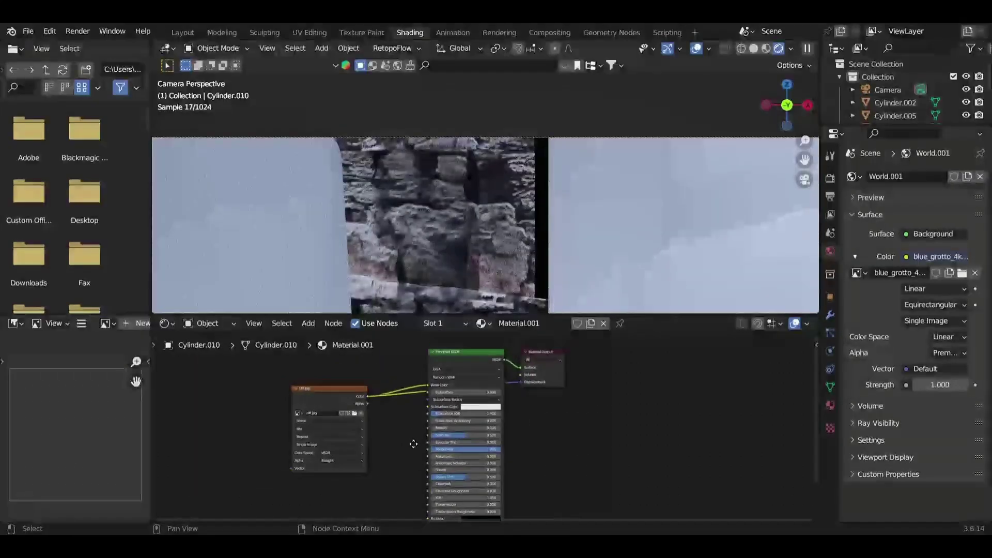
Step: Add a Displacement node fed by the cliff.jpg colour into its Height
{"action": "key", "text": "shift+a"}
{"action": "type", "text": "disp"}
{"action": "key", "text": "Return"}
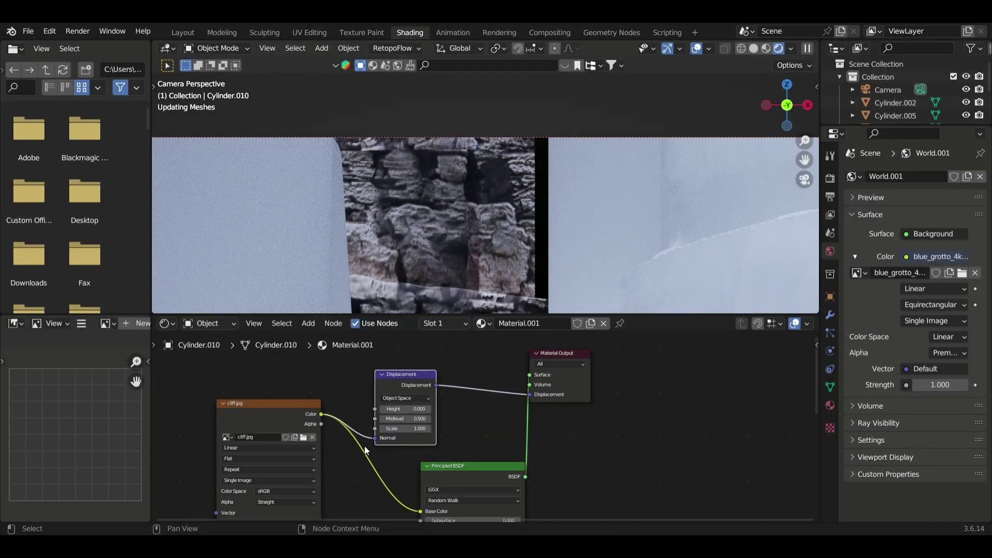
{"action": "scroll", "coordinate": [361, 445], "scroll_direction": "up", "scroll_amount": 2}
{"action": "left_click_drag", "start_coordinate": [322, 444], "coordinate": [324, 402]}
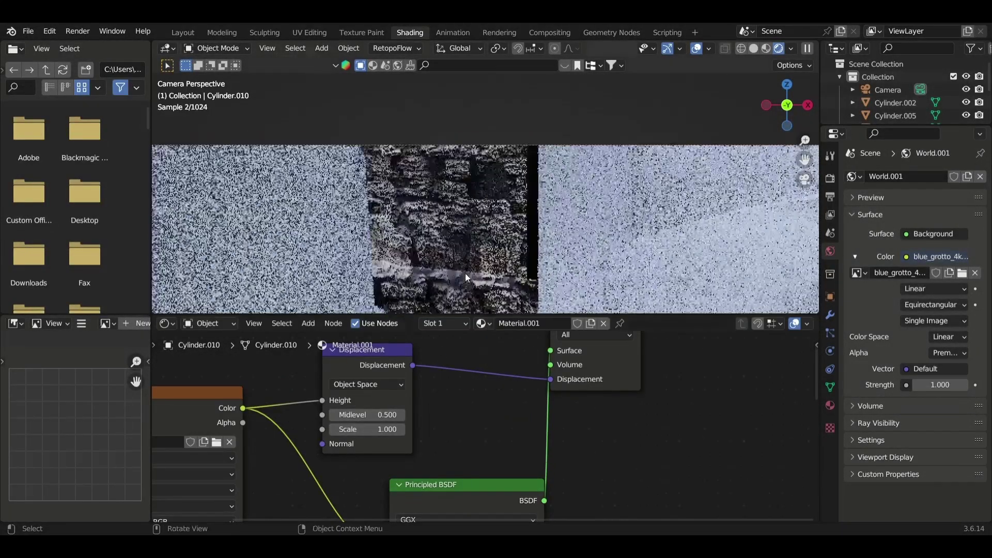
{"action": "scroll", "coordinate": [465, 274], "scroll_direction": "down", "scroll_amount": 2}
{"action": "scroll", "coordinate": [471, 368], "scroll_direction": "down", "scroll_amount": 2}
Step: Connect the cliff.jpg alpha to the material Alpha and return to the Layout workspace
{"action": "left_click_drag", "start_coordinate": [366, 365], "coordinate": [461, 470]}
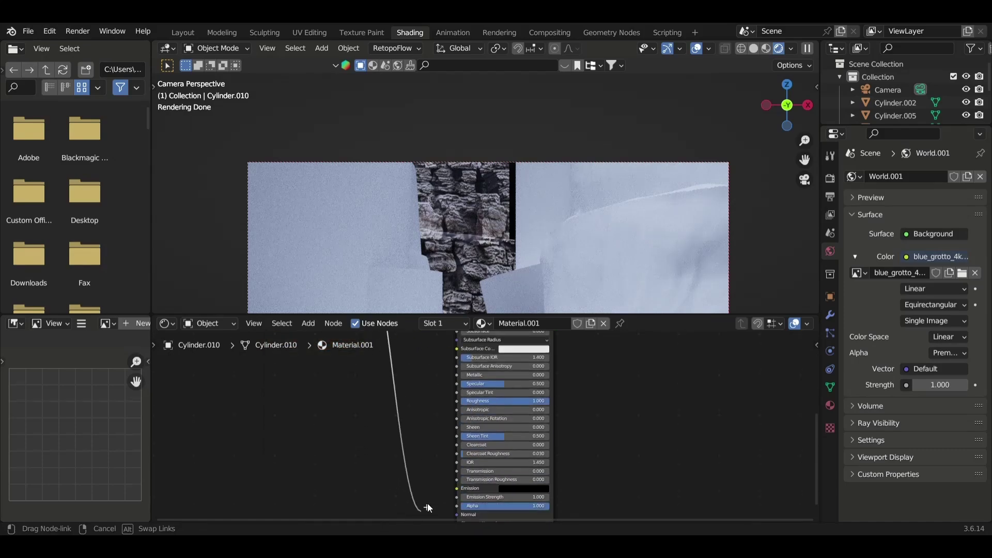
{"action": "left_click_drag", "start_coordinate": [392, 422], "coordinate": [389, 422]}
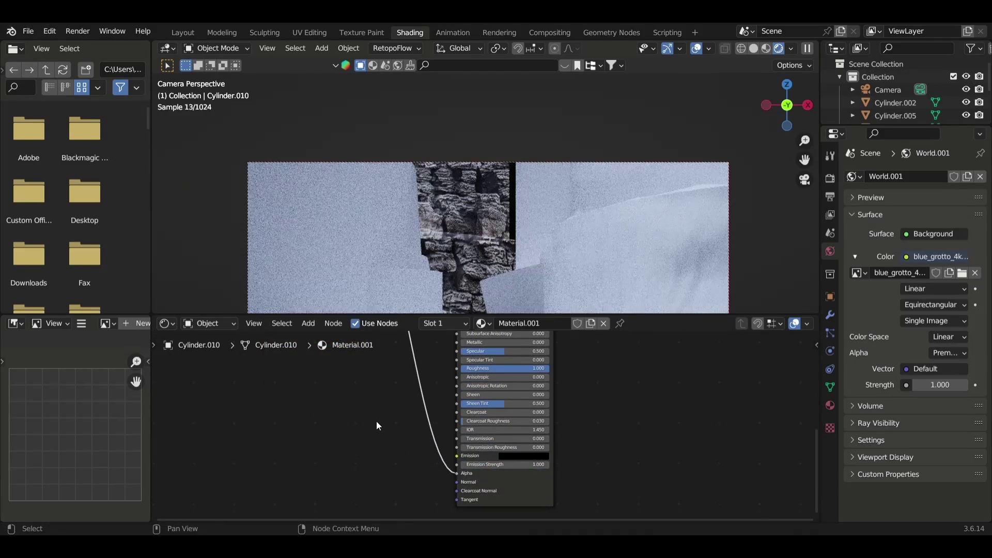
{"action": "scroll", "coordinate": [498, 293], "scroll_direction": "down", "scroll_amount": 2}
{"action": "left_click", "coordinate": [185, 32]}
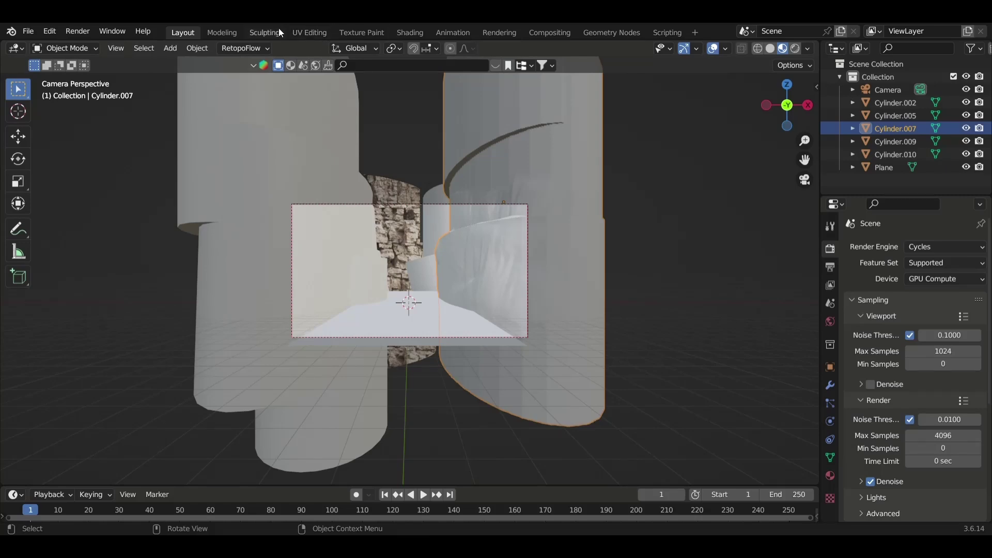
Step: Select all of Cylinder.007's faces and project its UVs from the camera view
{"action": "left_click", "coordinate": [279, 31]}
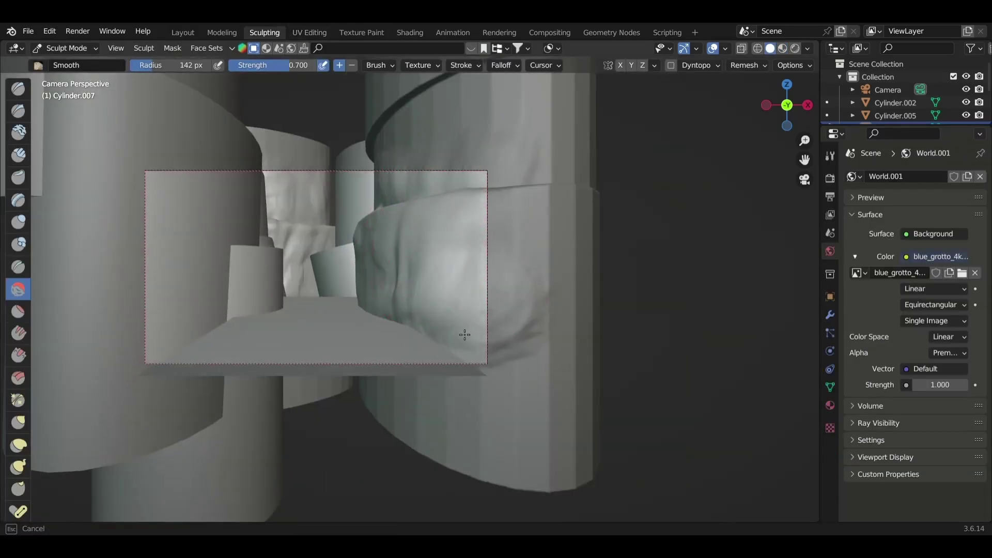
{"action": "left_click", "coordinate": [198, 33]}
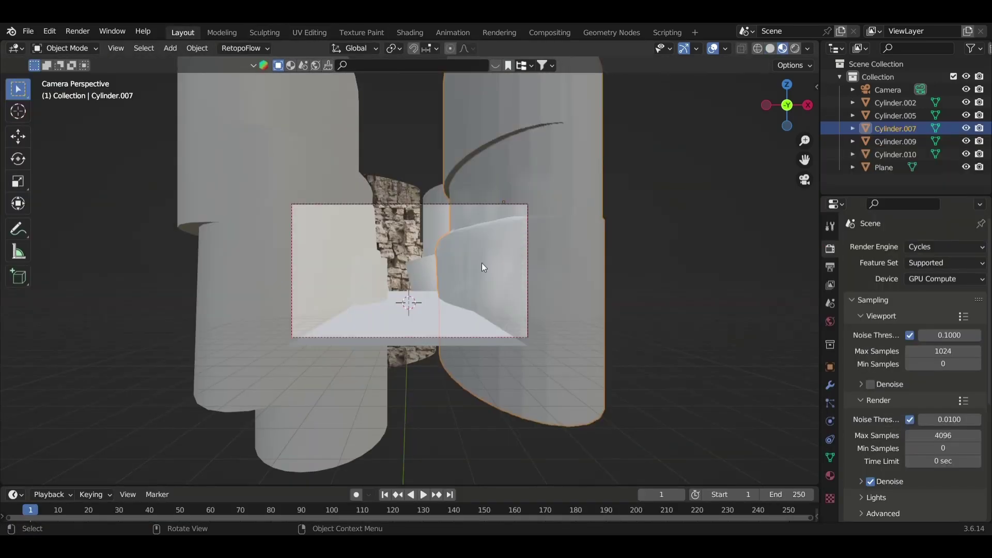
{"action": "key", "text": "Tab"}
{"action": "key", "text": "a"}
{"action": "key", "text": "u"}
{"action": "left_click", "coordinate": [467, 258]}
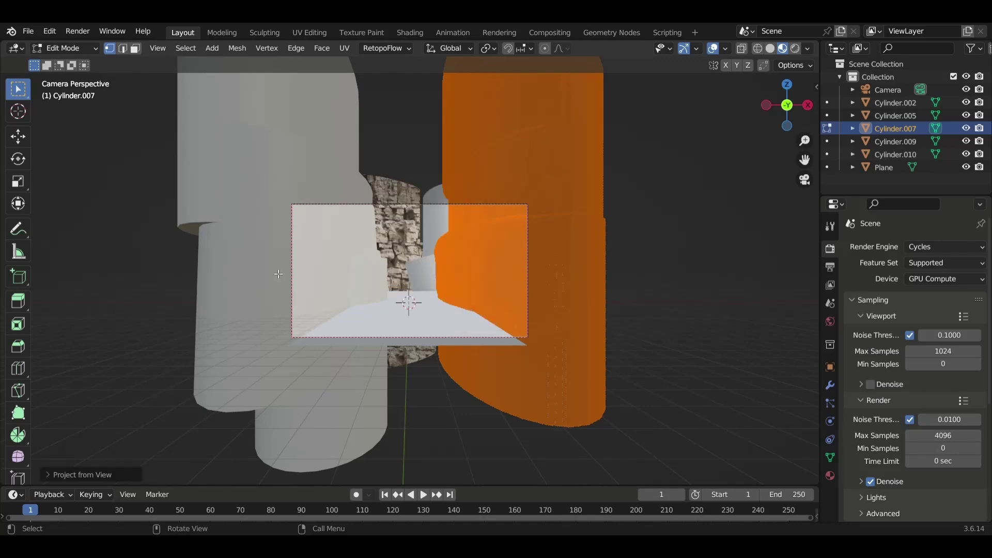
Step: Assign Material.001 to Cylinder.007 and move its UV island across cliff.jpg
{"action": "left_click", "coordinate": [411, 32]}
{"action": "left_click", "coordinate": [483, 324]}
{"action": "left_click", "coordinate": [517, 355]}
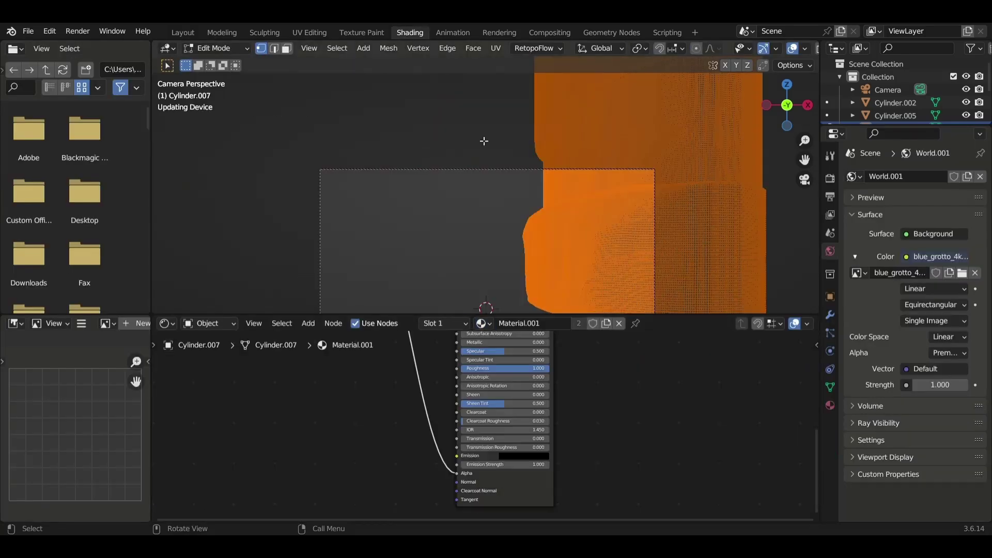
{"action": "left_click", "coordinate": [310, 32]}
{"action": "key", "text": "g"}
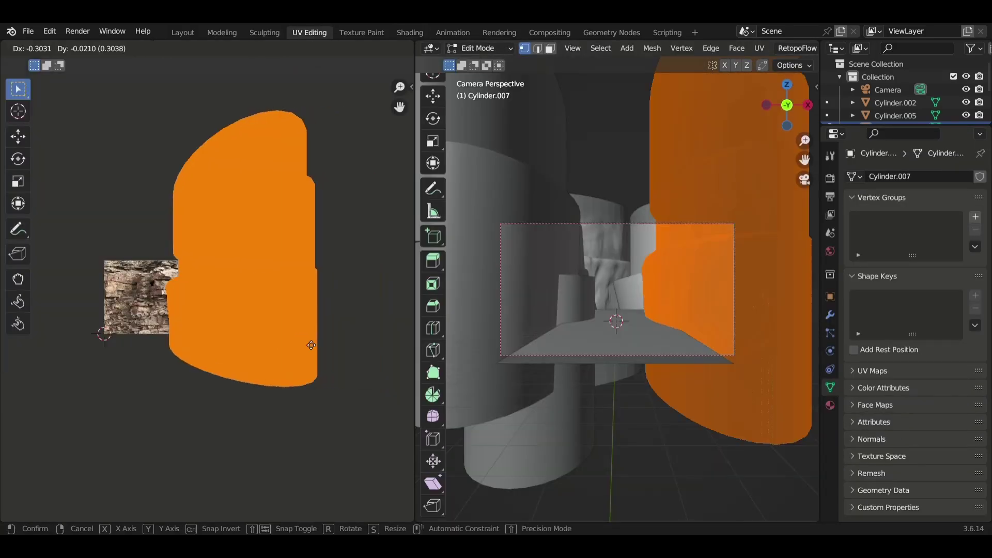
{"action": "left_click", "coordinate": [316, 355]}
Step: Preview the cliff-textured Cylinder.007 in Material Preview shading back in Object Mode
{"action": "scroll", "coordinate": [774, 51], "scroll_direction": "down", "scroll_amount": 5}
{"action": "scroll", "coordinate": [774, 52], "scroll_direction": "down", "scroll_amount": 4}
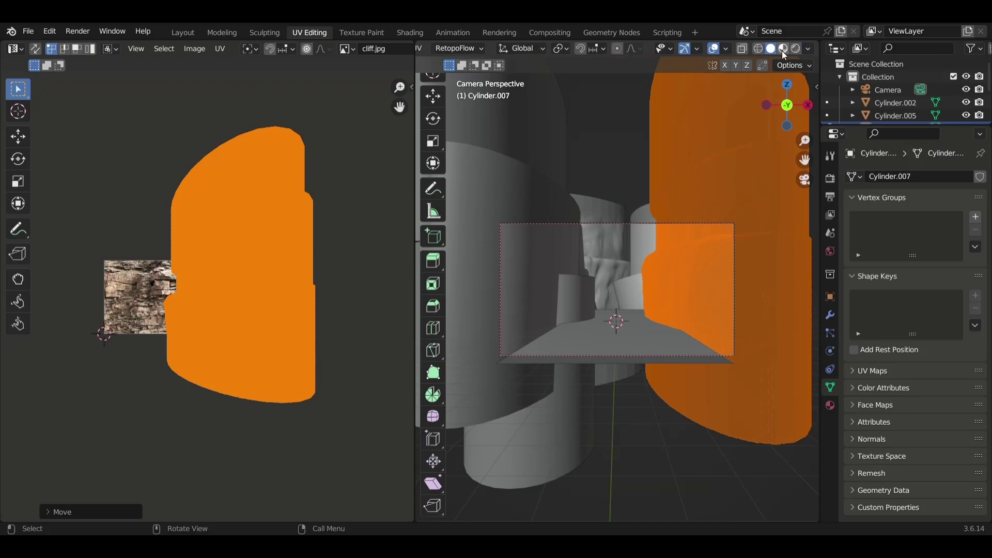
{"action": "left_click", "coordinate": [783, 48]}
{"action": "key", "text": "Tab"}
{"action": "scroll", "coordinate": [656, 226], "scroll_direction": "up", "scroll_amount": 3}
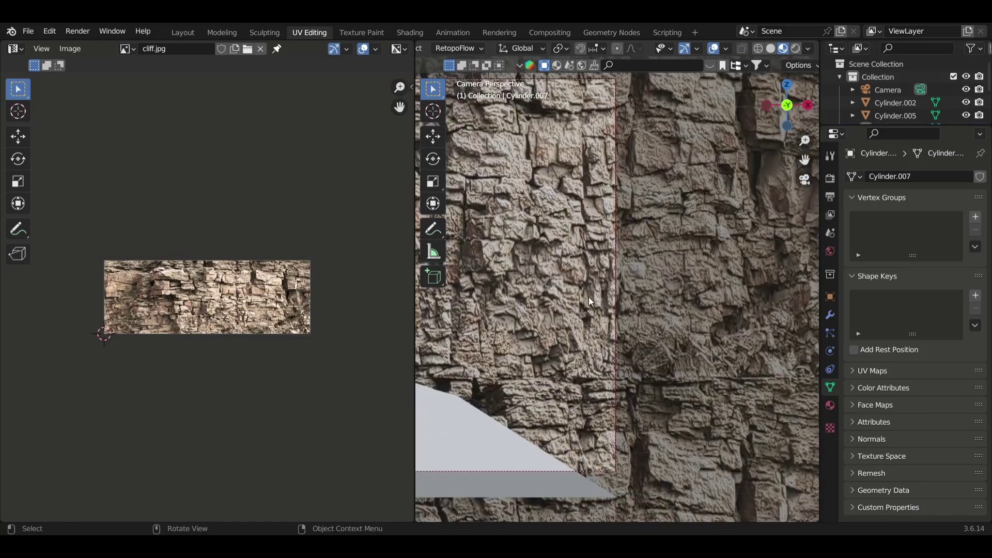
{"action": "middle_click_drag", "start_coordinate": [574, 278], "coordinate": [701, 276], "text": "shift"}
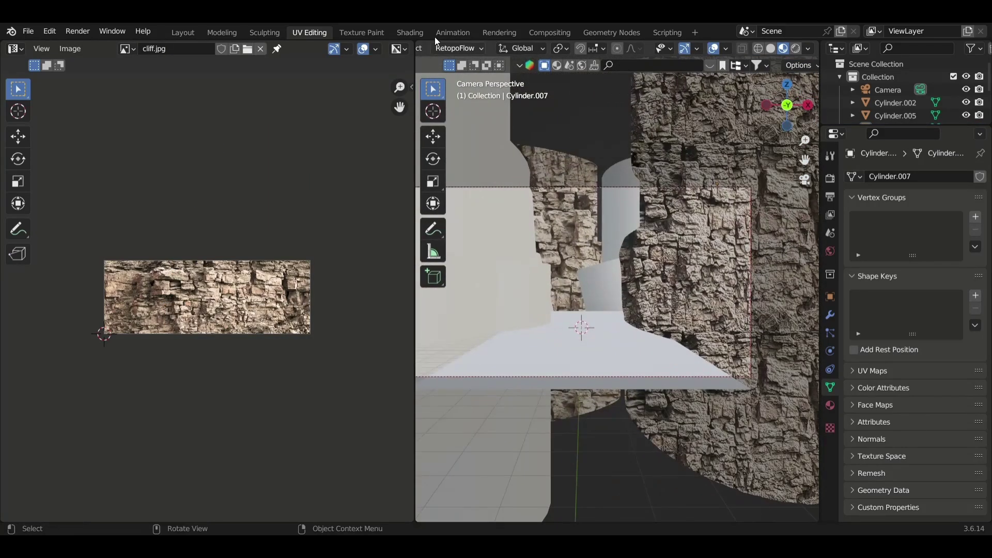
Step: View the canyon with rendered lighting, then bring Cylinder.002 into the Sculpting workspace
{"action": "left_click", "coordinate": [796, 48]}
{"action": "scroll", "coordinate": [560, 250], "scroll_direction": "up", "scroll_amount": 4}
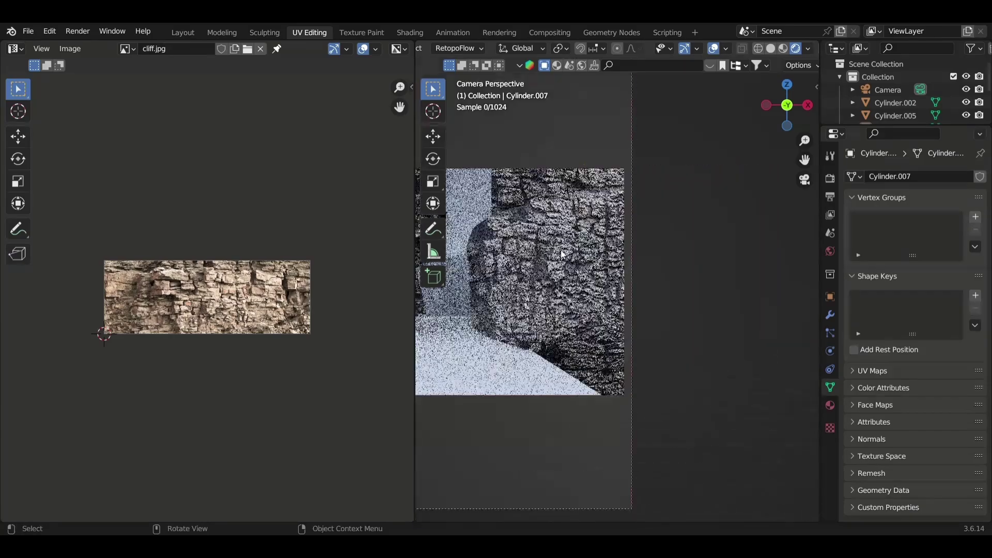
{"action": "scroll", "coordinate": [650, 287], "scroll_direction": "up", "scroll_amount": 2}
{"action": "scroll", "coordinate": [645, 271], "scroll_direction": "down", "scroll_amount": 5}
{"action": "scroll", "coordinate": [529, 277], "scroll_direction": "down", "scroll_amount": 2}
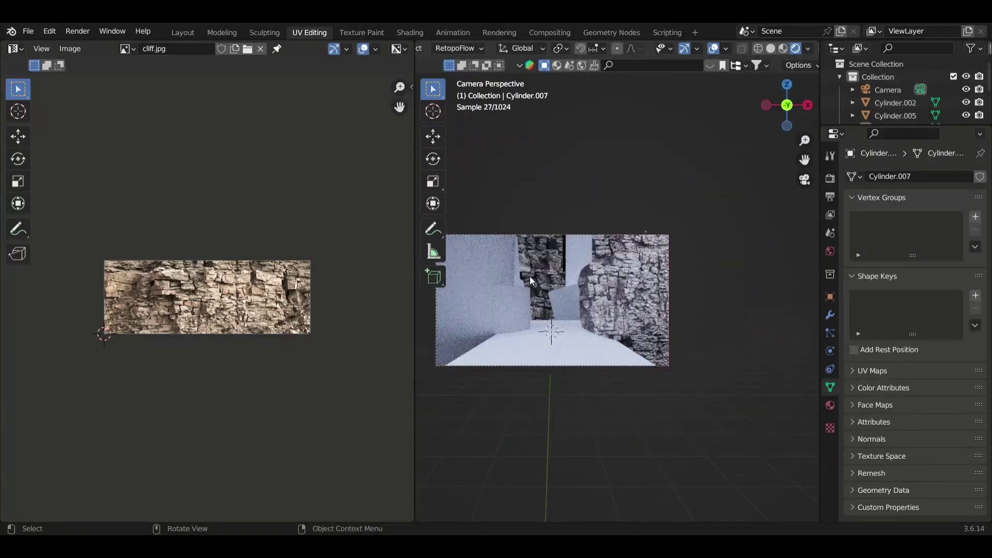
{"action": "scroll", "coordinate": [530, 277], "scroll_direction": "up", "scroll_amount": 3}
{"action": "left_click", "coordinate": [545, 241]}
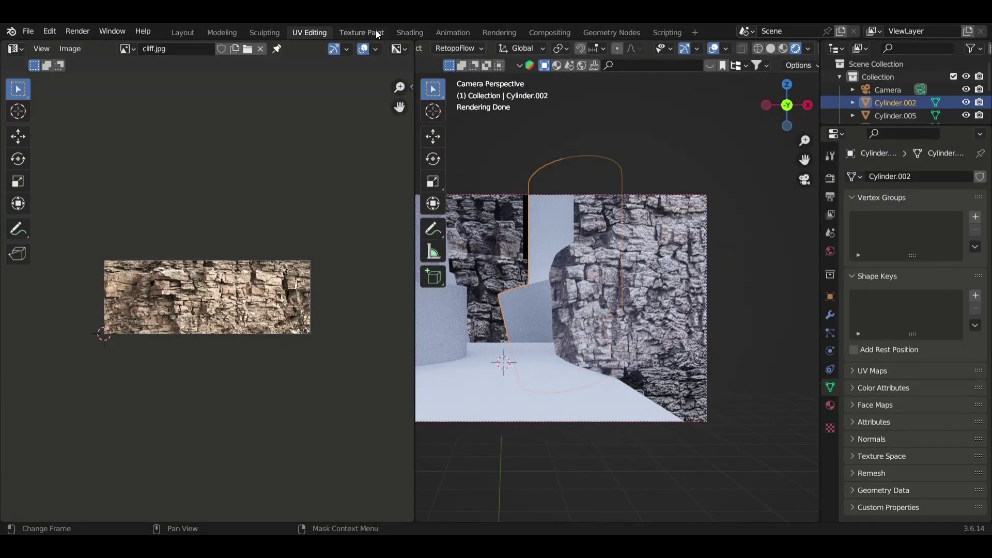
{"action": "left_click", "coordinate": [265, 32]}
{"action": "middle_click_drag", "start_coordinate": [439, 269], "coordinate": [510, 321]}
Step: Set Cylinder.002's remesh voxel size to 0.219 m
{"action": "key", "text": "r"}
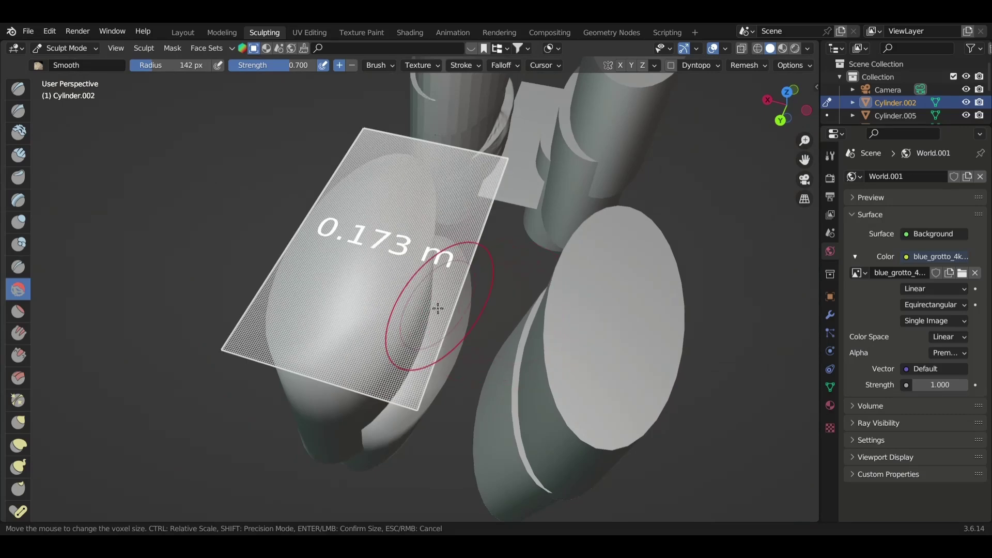
{"action": "left_click", "coordinate": [395, 303]}
{"action": "mouse_move", "coordinate": [395, 304]}
{"action": "middle_mouse_down"}
{"action": "mouse_move", "coordinate": [463, 302]}
{"action": "mouse_move", "coordinate": [344, 280]}
{"action": "middle_mouse_up"}
{"action": "scroll", "coordinate": [344, 280], "scroll_direction": "up", "scroll_amount": 4}
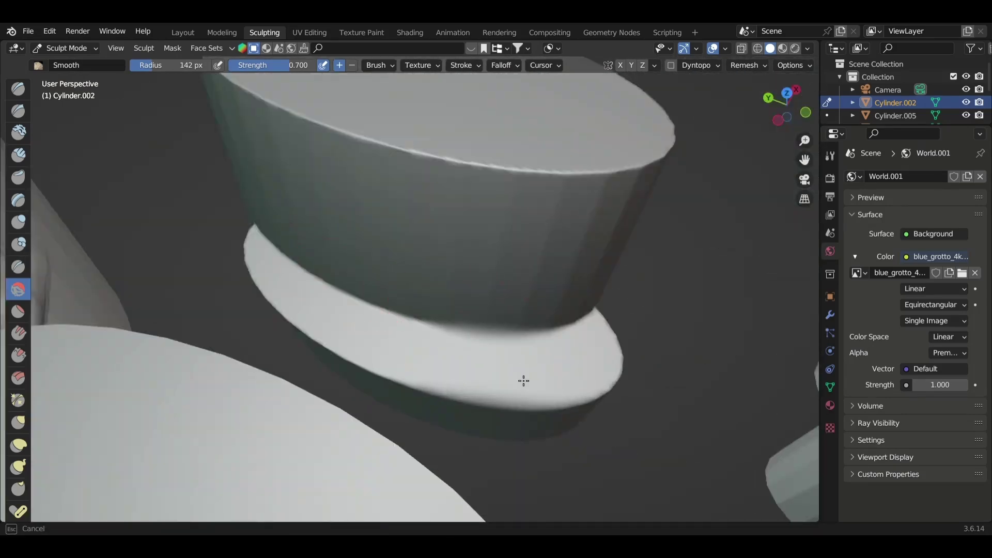
{"action": "mouse_move", "coordinate": [524, 381]}
{"action": "middle_mouse_down"}
{"action": "mouse_move", "coordinate": [411, 239]}
{"action": "mouse_move", "coordinate": [469, 240]}
{"action": "mouse_move", "coordinate": [499, 317]}
{"action": "middle_mouse_up"}
{"action": "key", "text": "KP_0"}
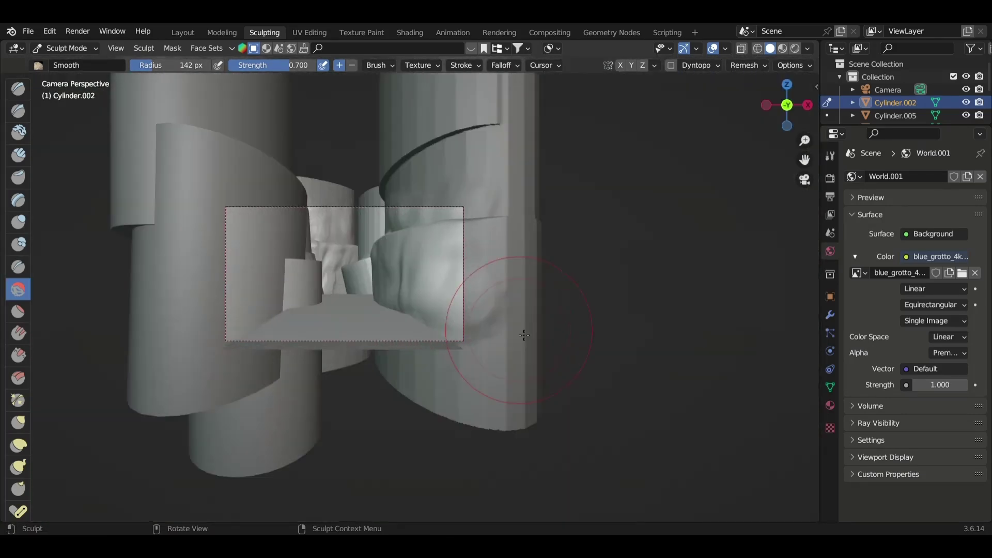
{"action": "scroll", "coordinate": [524, 335], "scroll_direction": "up", "scroll_amount": 4}
{"action": "scroll", "coordinate": [456, 377], "scroll_direction": "up", "scroll_amount": 2}
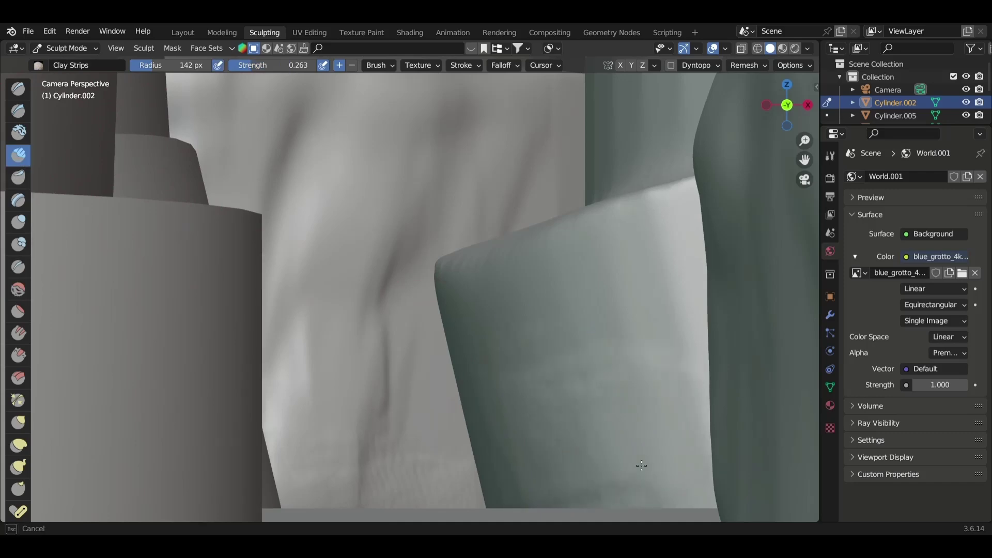
Step: Sculpt wrinkled folds into the right cylinder wall and inspect them close up
{"action": "mouse_move", "coordinate": [636, 503]}
{"action": "middle_mouse_down"}
{"action": "mouse_move", "coordinate": [720, 295]}
{"action": "mouse_move", "coordinate": [572, 320]}
{"action": "mouse_move", "coordinate": [609, 320]}
{"action": "mouse_move", "coordinate": [498, 354]}
{"action": "mouse_move", "coordinate": [560, 302]}
{"action": "mouse_move", "coordinate": [398, 377]}
{"action": "mouse_move", "coordinate": [665, 181]}
{"action": "middle_mouse_up"}
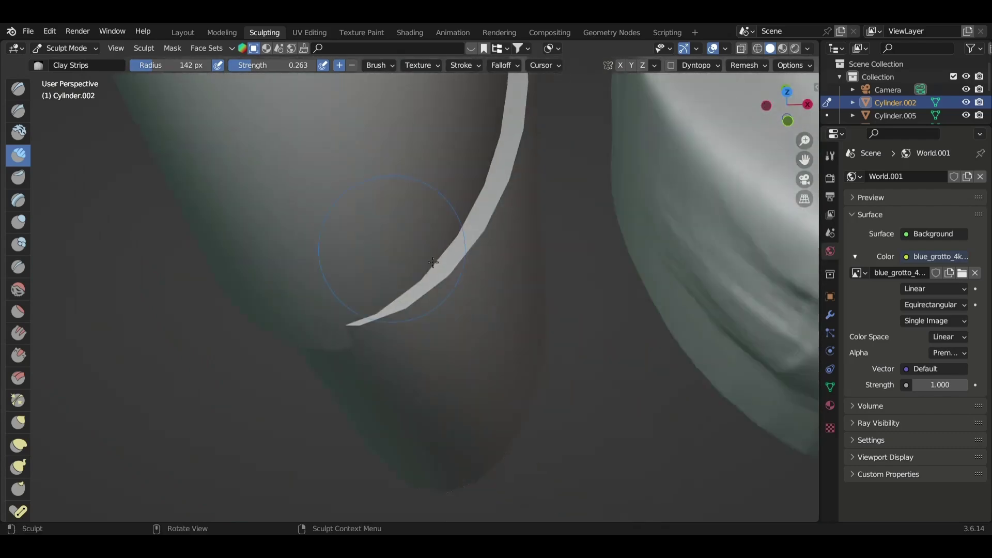
{"action": "key", "text": "KP_0"}
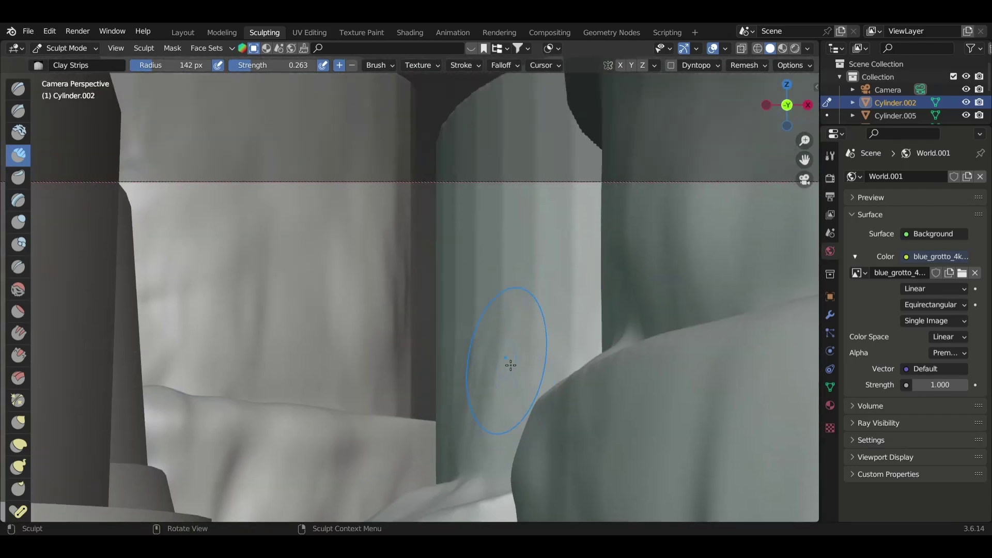
{"action": "scroll", "coordinate": [511, 366], "scroll_direction": "up", "scroll_amount": 2}
{"action": "left_click_drag", "start_coordinate": [665, 230], "coordinate": [589, 186]}
{"action": "scroll", "coordinate": [482, 190], "scroll_direction": "down", "scroll_amount": 1}
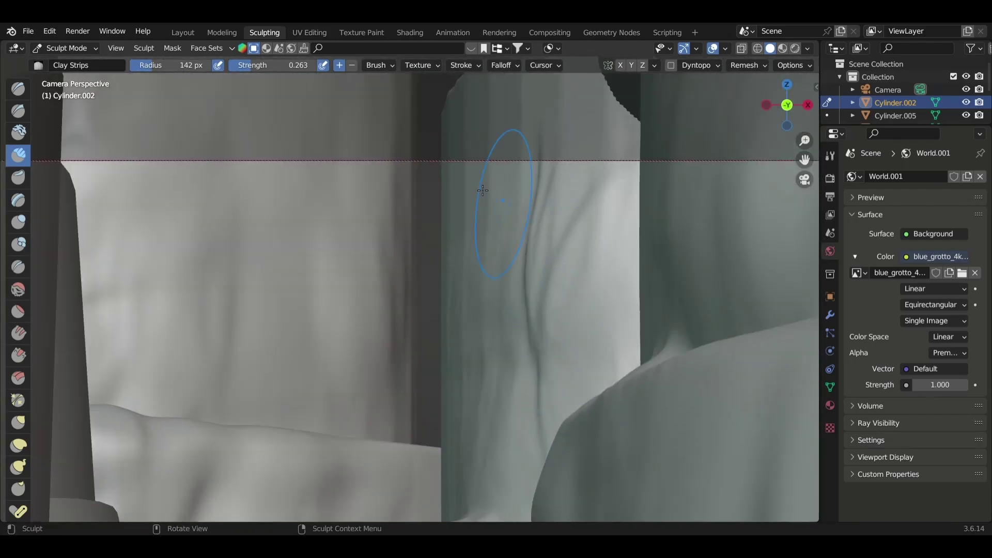
{"action": "mouse_move", "coordinate": [399, 388]}
{"action": "middle_mouse_down"}
{"action": "mouse_move", "coordinate": [478, 325]}
{"action": "mouse_move", "coordinate": [571, 310]}
{"action": "middle_mouse_up"}
{"action": "scroll", "coordinate": [572, 310], "scroll_direction": "down", "scroll_amount": 3}
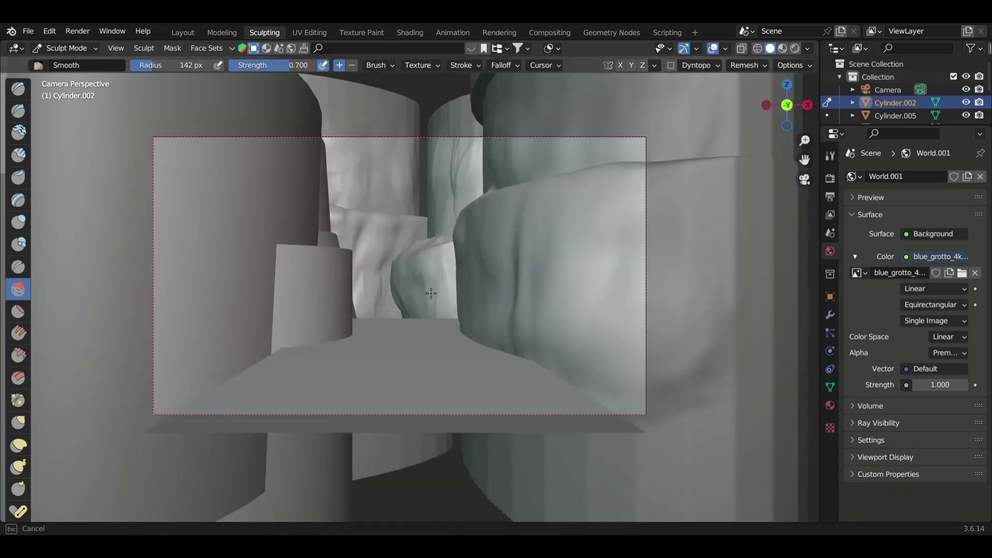
{"action": "scroll", "coordinate": [463, 231], "scroll_direction": "down", "scroll_amount": 1}
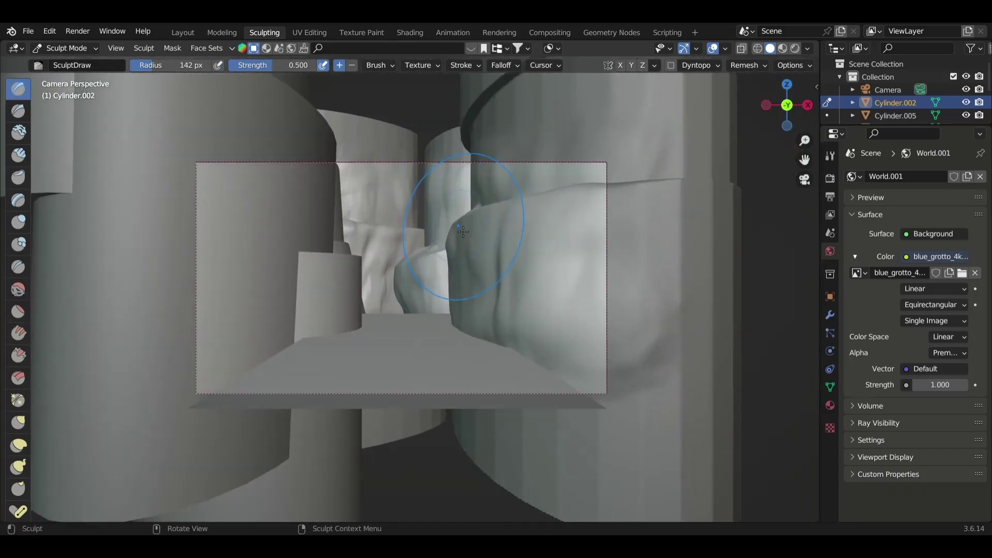
Step: Select all of the wall's geometry in Edit Mode with see-through display, then leave it
{"action": "key", "text": "Tab"}
{"action": "key", "text": "a"}
{"action": "key", "text": "shift+z"}
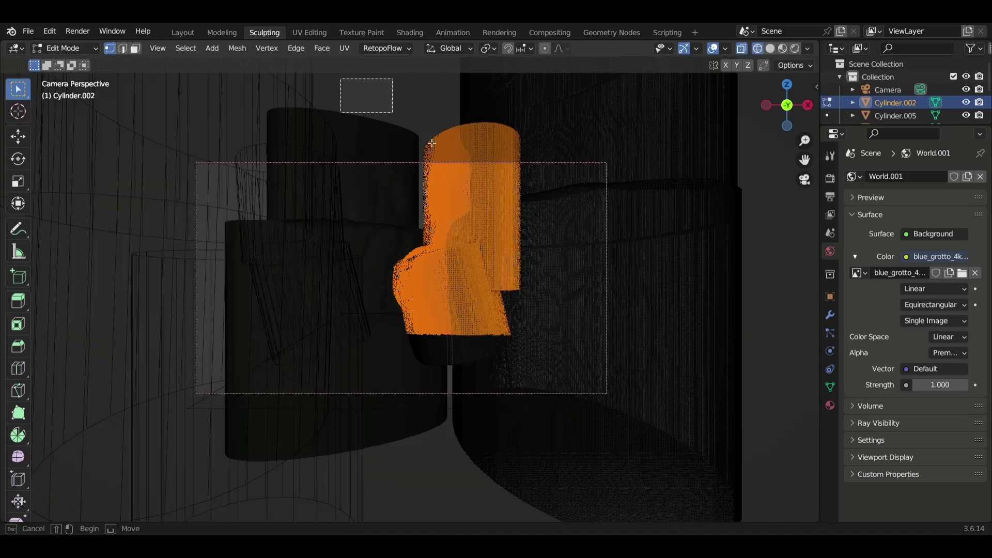
{"action": "key", "text": "Tab"}
{"action": "key", "text": "Tab"}
{"action": "key", "text": "Tab"}
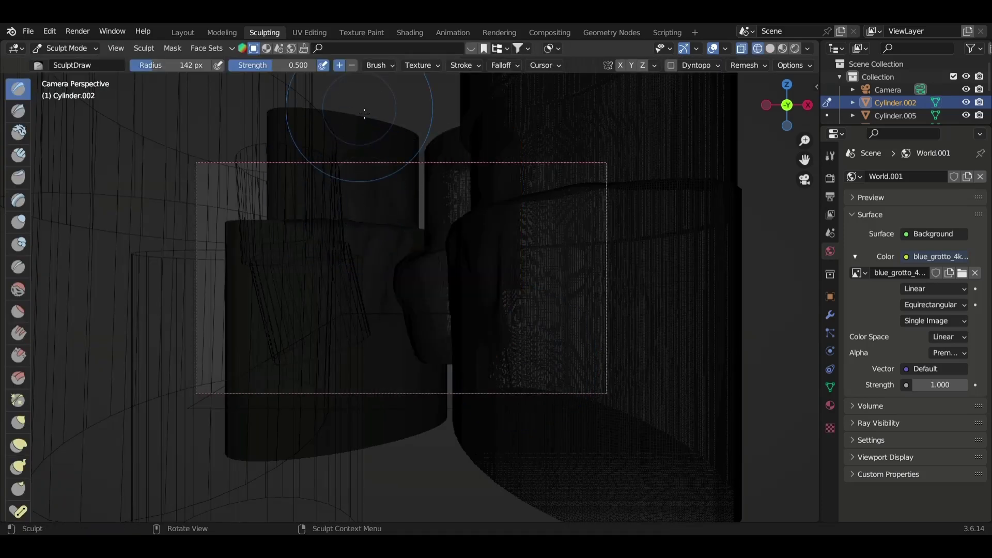
{"action": "key", "text": "Tab"}
Step: Project Cylinder.002's UVs from the camera view, scale them up over the cliff texture, and save
{"action": "left_click", "coordinate": [297, 33]}
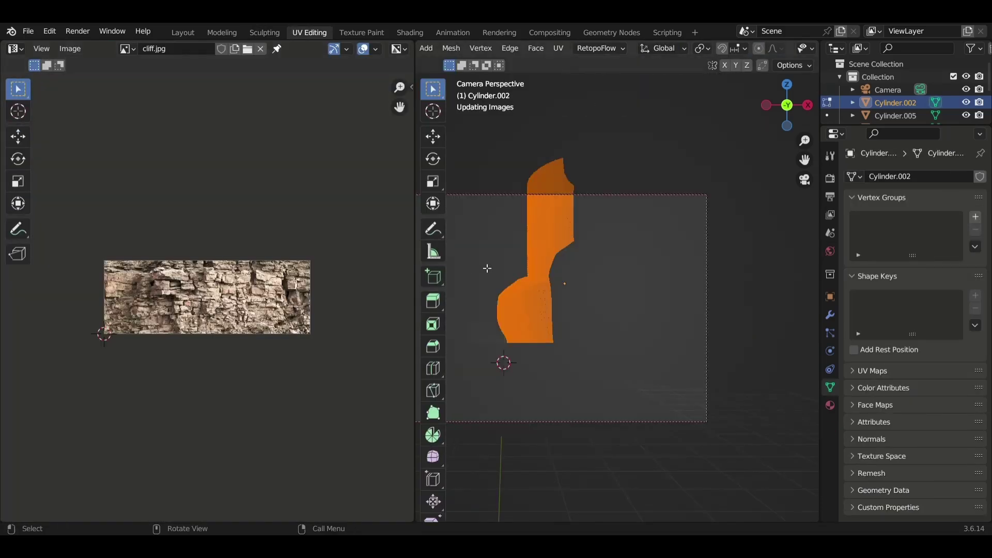
{"action": "key", "text": "u"}
{"action": "left_click", "coordinate": [452, 266]}
{"action": "key", "text": "s"}
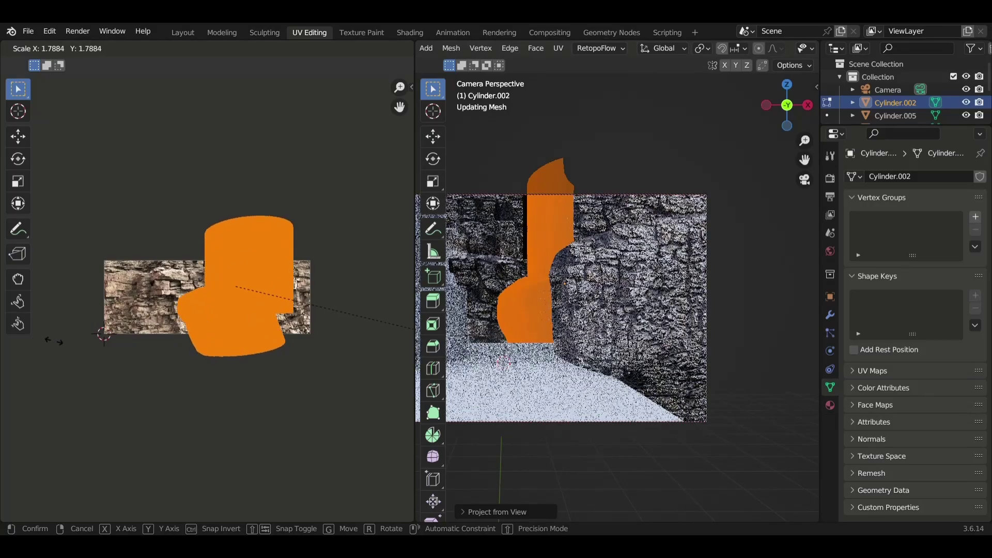
{"action": "left_click", "coordinate": [419, 57]}
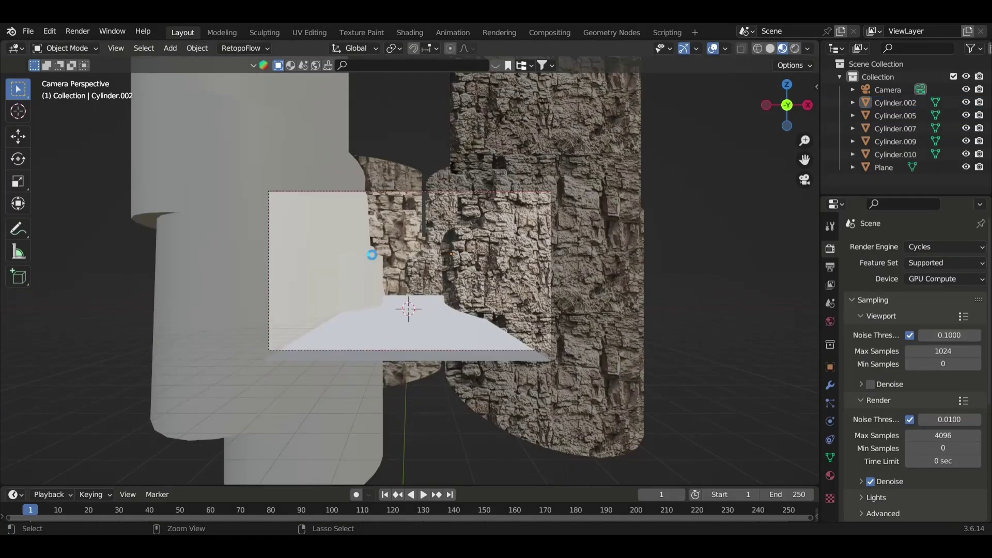
{"action": "key", "text": "ctrl+s"}
Step: Save girrafe.blend again and preview the textured walls in Rendered shading before returning to Solid
{"action": "mouse_move", "coordinate": [249, 295]}
{"action": "middle_mouse_down"}
{"action": "mouse_move", "coordinate": [520, 287]}
{"action": "mouse_move", "coordinate": [657, 241]}
{"action": "middle_mouse_up"}
{"action": "key", "text": "KP_0"}
{"action": "scroll", "coordinate": [570, 243], "scroll_direction": "down", "scroll_amount": 1}
{"action": "key", "text": "ctrl+s"}
{"action": "scroll", "coordinate": [560, 232], "scroll_direction": "up", "scroll_amount": 3}
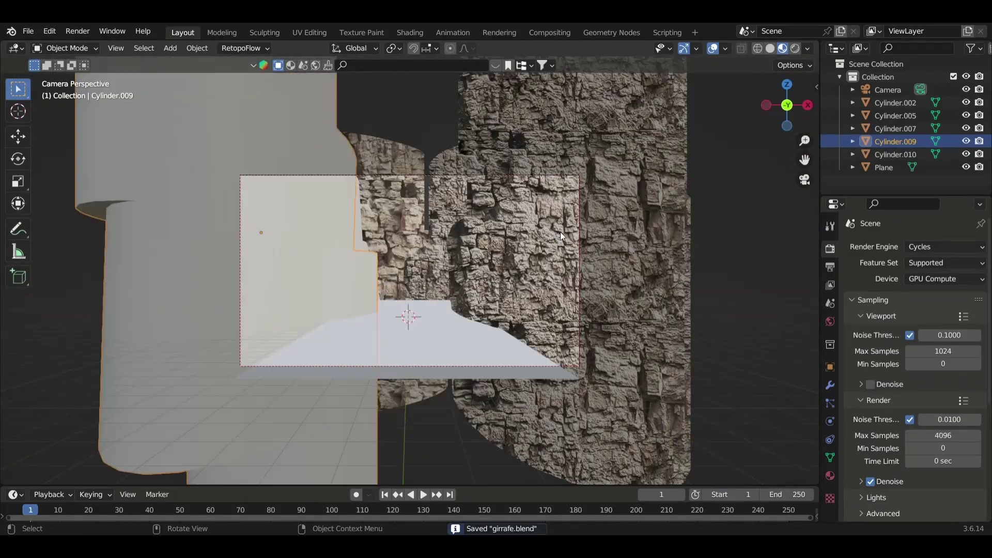
{"action": "scroll", "coordinate": [506, 241], "scroll_direction": "up", "scroll_amount": 2}
{"action": "scroll", "coordinate": [507, 240], "scroll_direction": "down", "scroll_amount": 2}
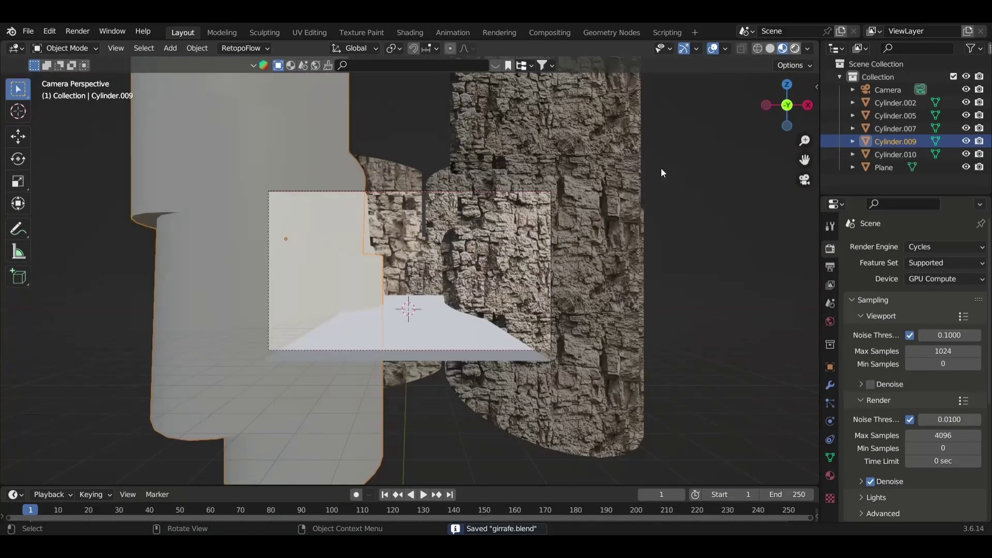
{"action": "key", "text": "z"}
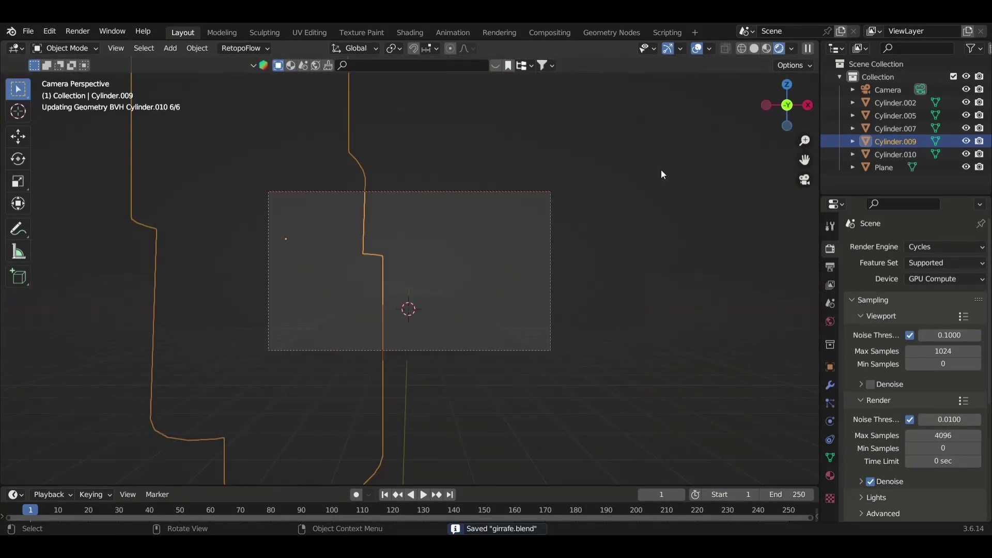
{"action": "scroll", "coordinate": [634, 163], "scroll_direction": "up", "scroll_amount": 3}
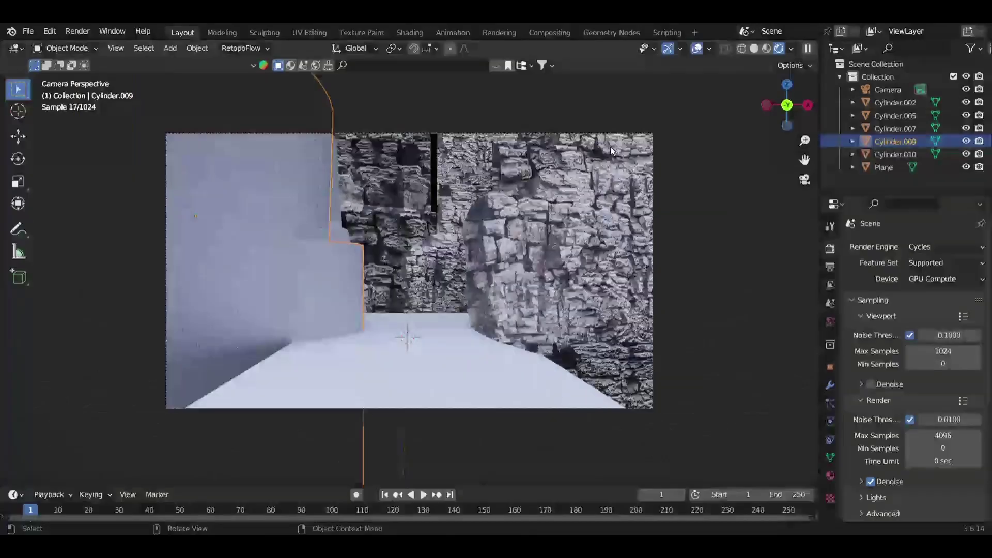
{"action": "left_click", "coordinate": [755, 48]}
{"action": "scroll", "coordinate": [415, 220], "scroll_direction": "down", "scroll_amount": 3}
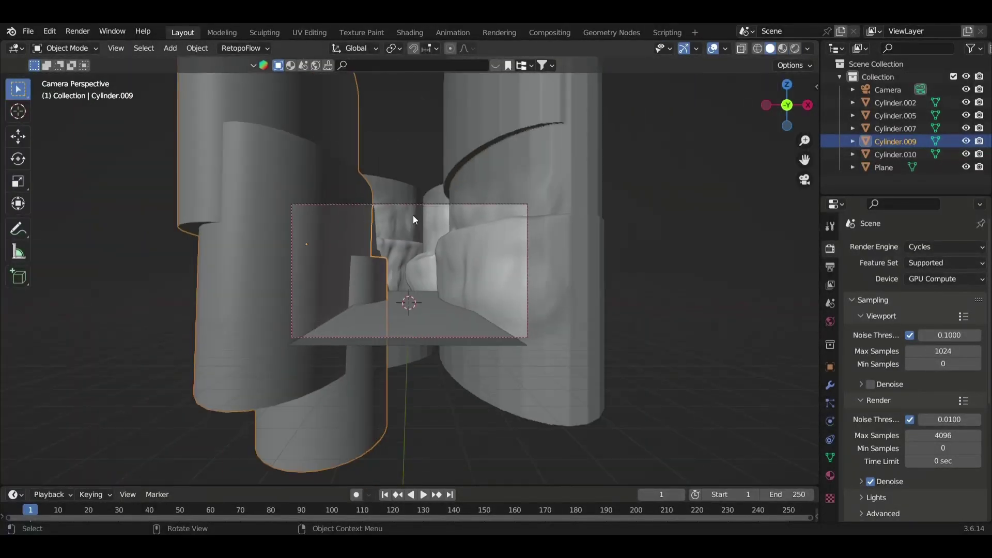
Step: Remesh Cylinder.009 at a 0.375 m voxel size in the Sculpting workspace
{"action": "left_click", "coordinate": [283, 33]}
{"action": "middle_click_drag", "start_coordinate": [388, 188], "coordinate": [388, 243]}
{"action": "key", "text": "r"}
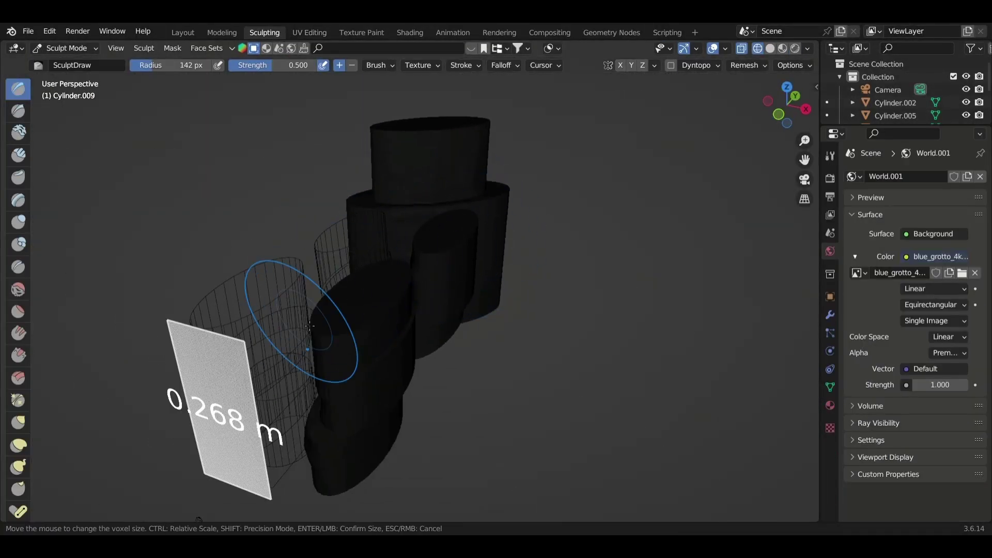
{"action": "left_click", "coordinate": [331, 336]}
{"action": "key", "text": "ctrl+r"}
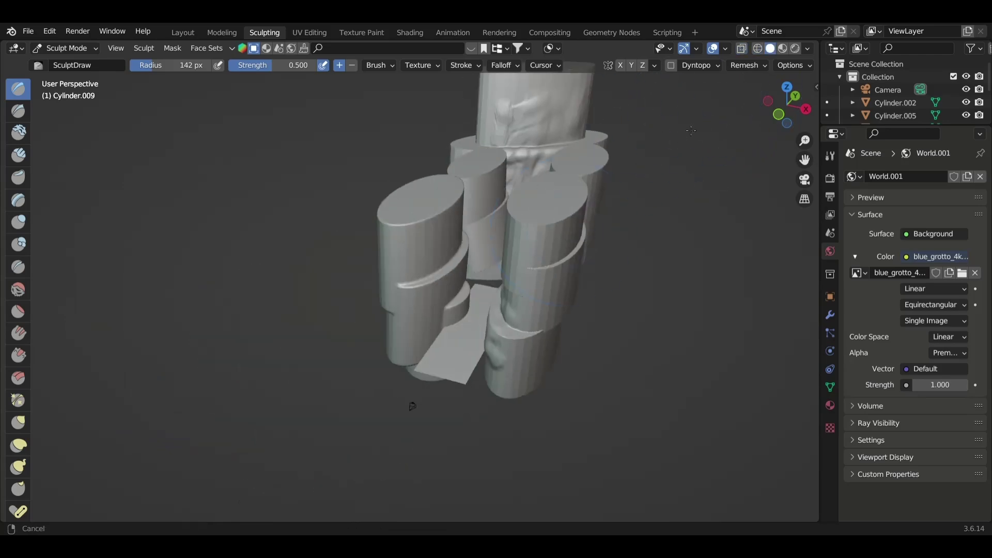
{"action": "scroll", "coordinate": [480, 261], "scroll_direction": "up", "scroll_amount": 5}
Step: Sculpt Clay Strips bulges into Cylinder.009, then return to Layout with the floor Plane selected
{"action": "left_click", "coordinate": [18, 154]}
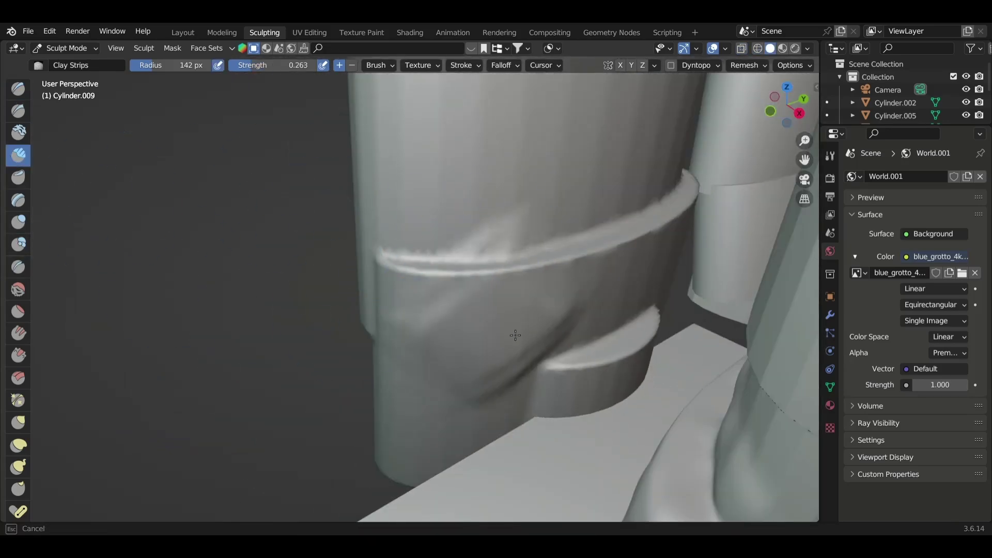
{"action": "middle_click_drag", "start_coordinate": [510, 333], "coordinate": [508, 146]}
{"action": "key", "text": "KP_0"}
{"action": "middle_click_drag", "start_coordinate": [187, 429], "coordinate": [412, 159]}
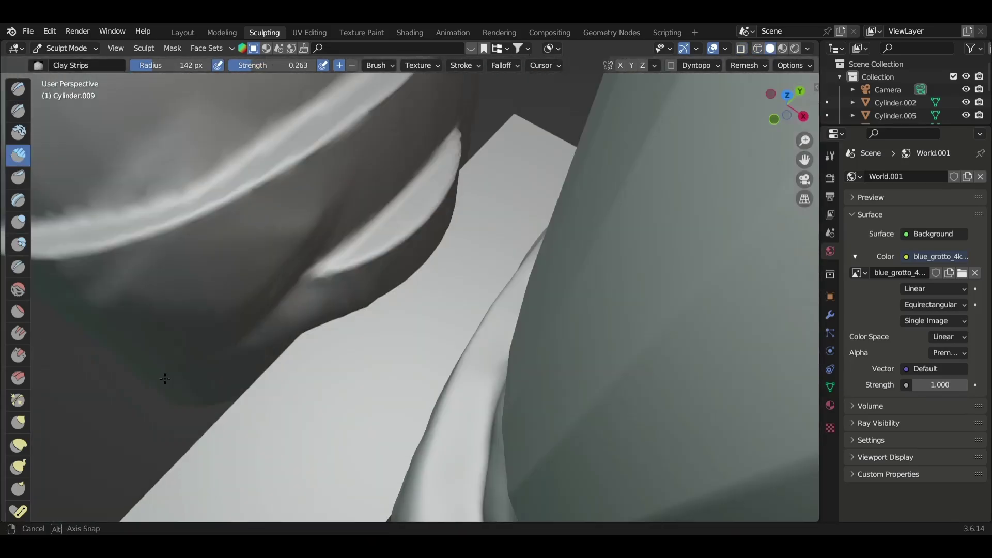
{"action": "mouse_move", "coordinate": [353, 364]}
{"action": "middle_mouse_down"}
{"action": "mouse_move", "coordinate": [514, 310]}
{"action": "mouse_move", "coordinate": [414, 294]}
{"action": "mouse_move", "coordinate": [549, 258]}
{"action": "mouse_move", "coordinate": [587, 315]}
{"action": "middle_mouse_up"}
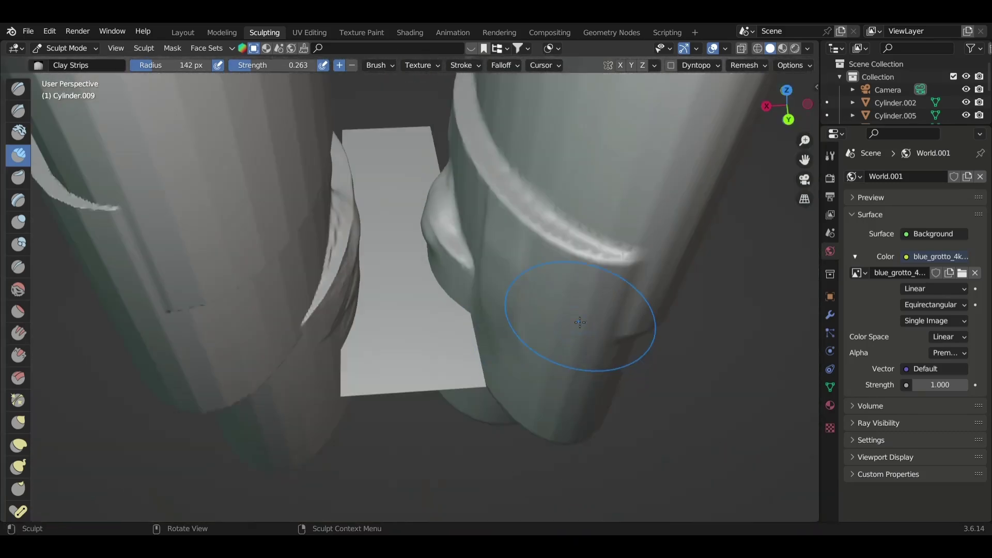
{"action": "key", "text": "KP_0"}
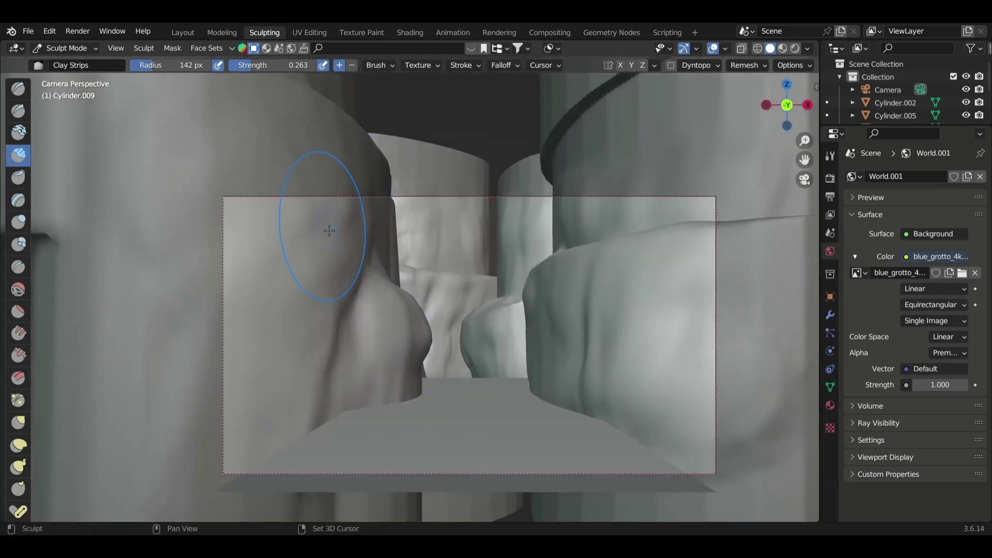
{"action": "scroll", "coordinate": [329, 231], "scroll_direction": "up", "scroll_amount": 3}
{"action": "scroll", "coordinate": [330, 231], "scroll_direction": "down", "scroll_amount": 5}
{"action": "scroll", "coordinate": [329, 231], "scroll_direction": "up", "scroll_amount": 2}
{"action": "middle_click_drag", "start_coordinate": [177, 493], "coordinate": [211, 373], "text": "shift"}
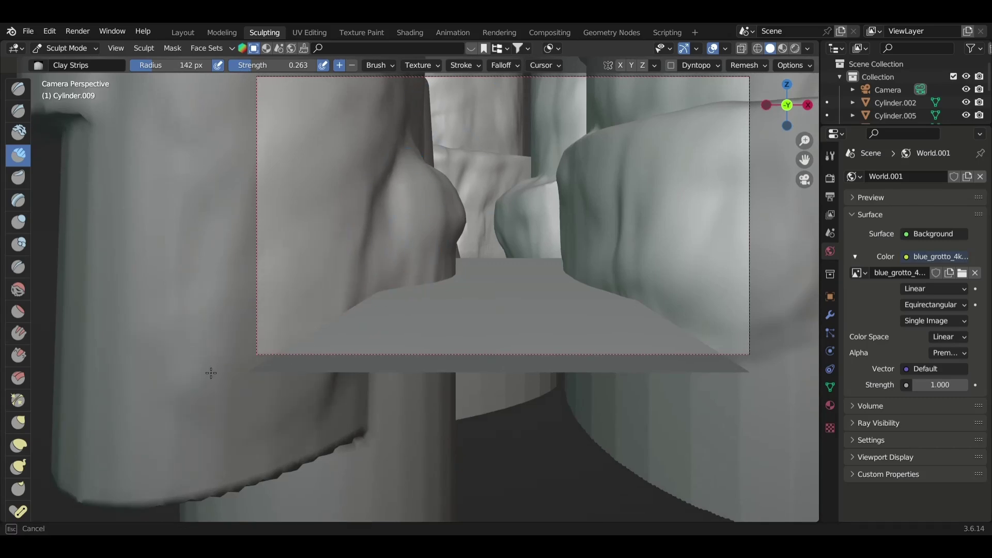
{"action": "left_click", "coordinate": [192, 33]}
{"action": "left_click", "coordinate": [405, 324]}
{"action": "scroll", "coordinate": [404, 323], "scroll_direction": "up", "scroll_amount": 3}
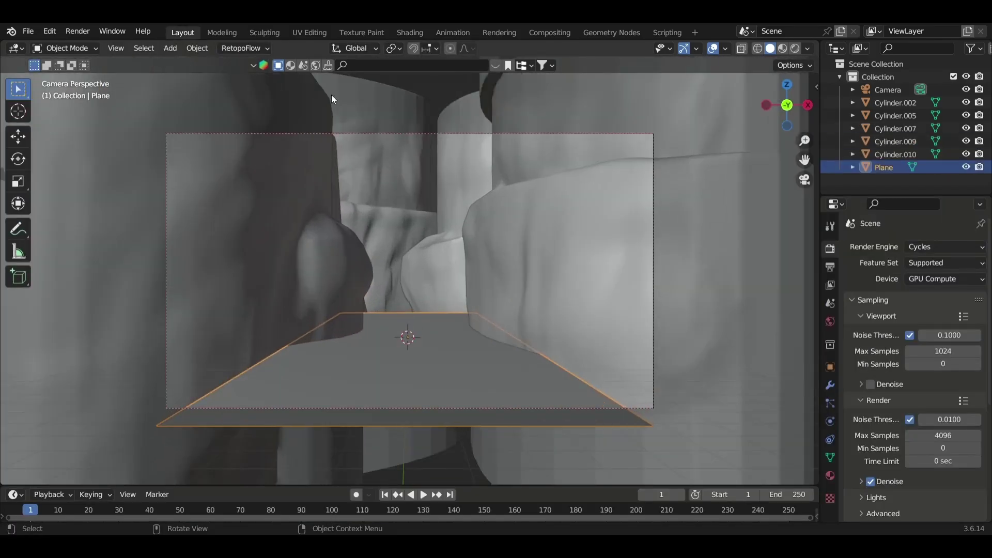
Step: Sculpt a rough stroke across the floor Plane in Sculpt Mode
{"action": "left_click", "coordinate": [264, 33]}
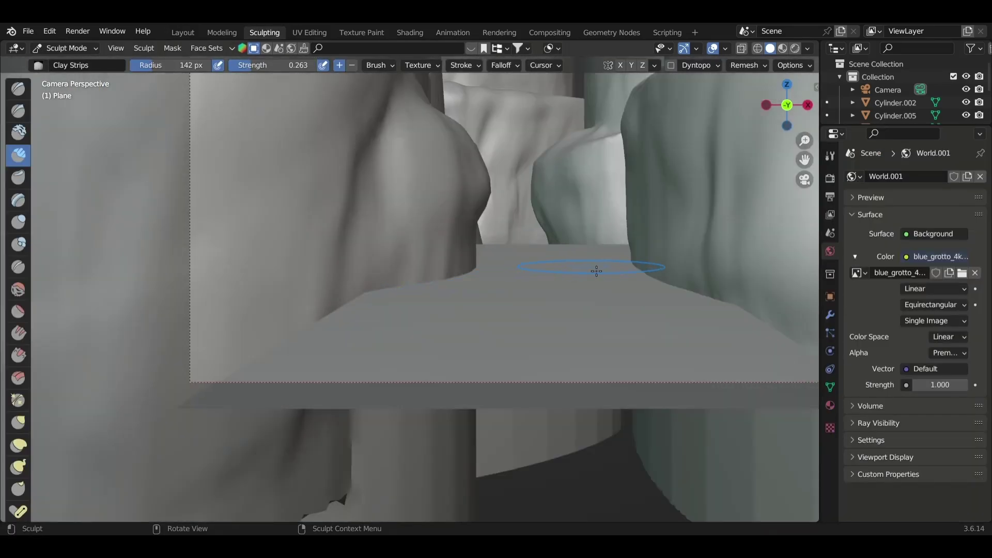
{"action": "middle_click_drag", "start_coordinate": [596, 271], "coordinate": [500, 311], "text": "shift"}
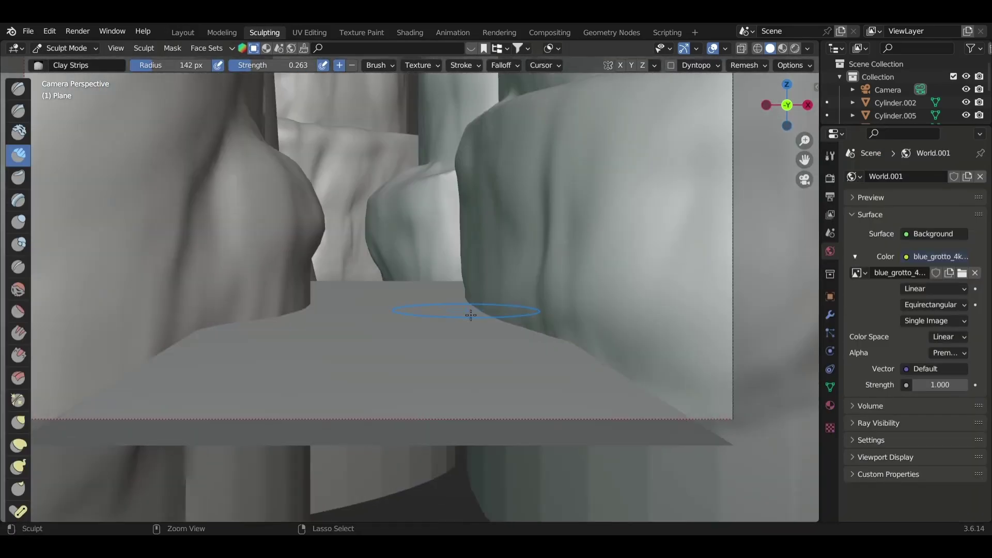
{"action": "key", "text": "r"}
{"action": "key", "text": "Escape"}
{"action": "left_click_drag", "start_coordinate": [444, 392], "coordinate": [332, 397]}
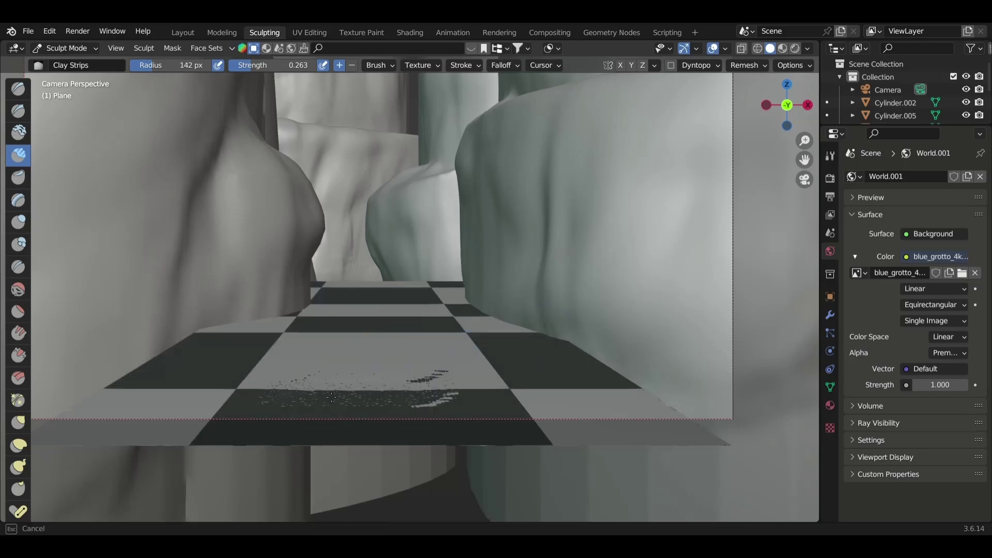
{"action": "middle_click_drag", "start_coordinate": [164, 398], "coordinate": [377, 381]}
{"action": "scroll", "coordinate": [298, 211], "scroll_direction": "up", "scroll_amount": 5}
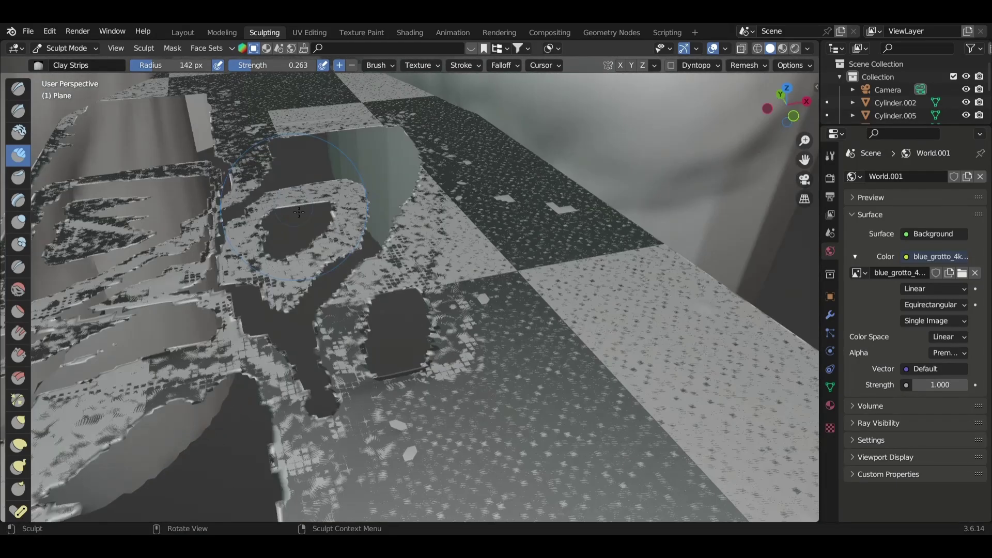
{"action": "scroll", "coordinate": [298, 211], "scroll_direction": "down", "scroll_amount": 5}
Step: Enable Dyntopo with its detail settings, review the sculpted plane, and return to Layout
{"action": "left_click", "coordinate": [672, 65]}
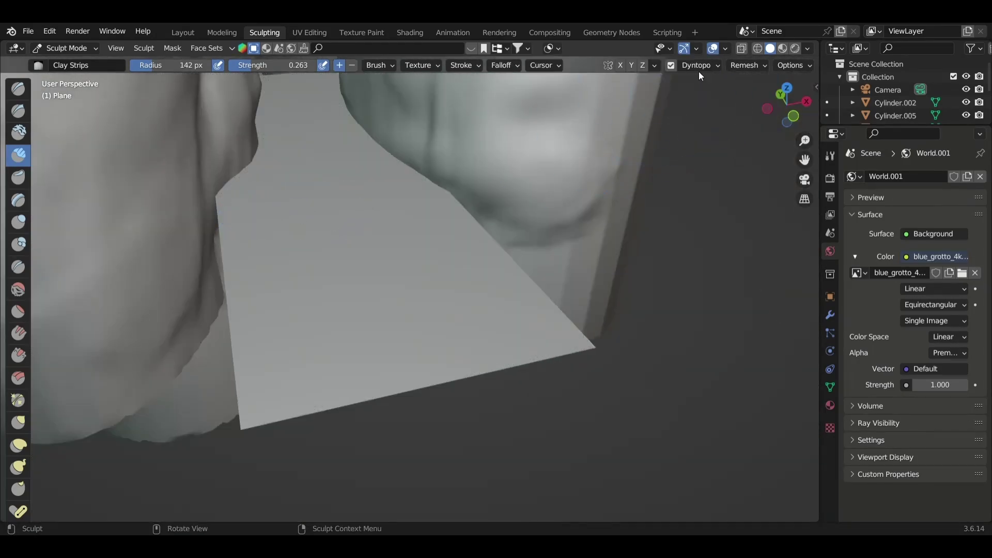
{"action": "left_click", "coordinate": [731, 118]}
{"action": "left_click", "coordinate": [731, 159]}
{"action": "key", "text": "KP_0"}
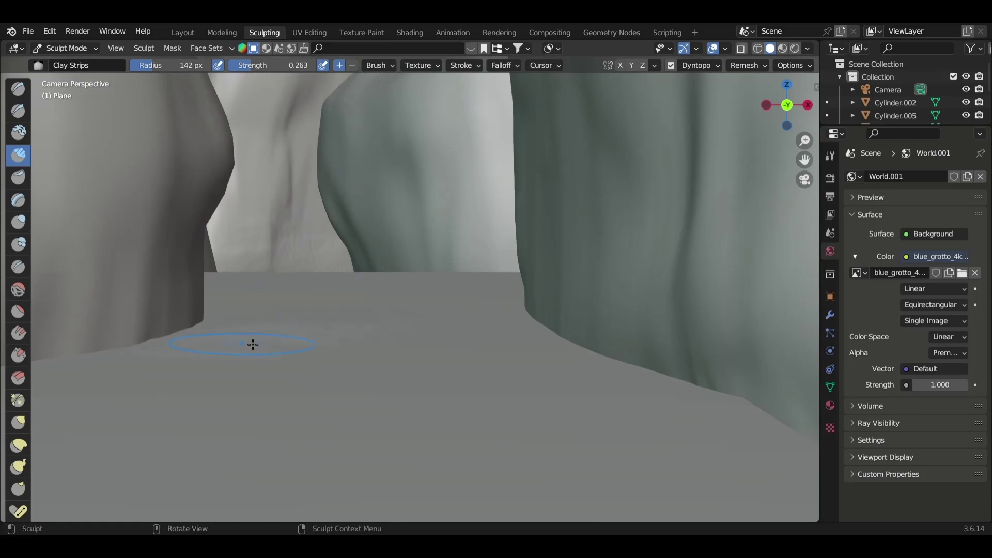
{"action": "mouse_move", "coordinate": [252, 345]}
{"action": "middle_mouse_down"}
{"action": "mouse_move", "coordinate": [254, 314]}
{"action": "mouse_move", "coordinate": [308, 233]}
{"action": "middle_mouse_up"}
{"action": "scroll", "coordinate": [165, 264], "scroll_direction": "up", "scroll_amount": 4}
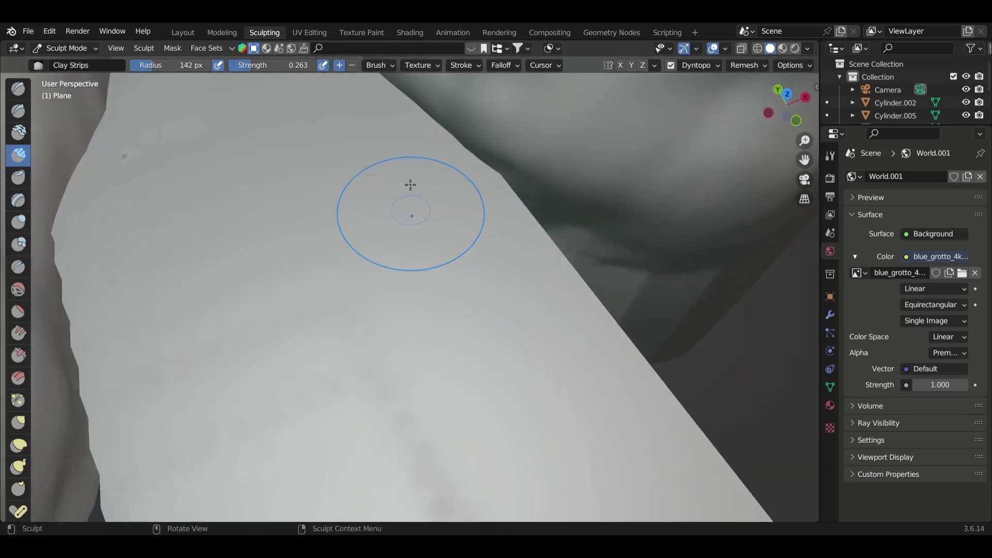
{"action": "middle_click_drag", "start_coordinate": [467, 215], "coordinate": [400, 310]}
{"action": "middle_click_drag", "start_coordinate": [113, 151], "coordinate": [355, 509]}
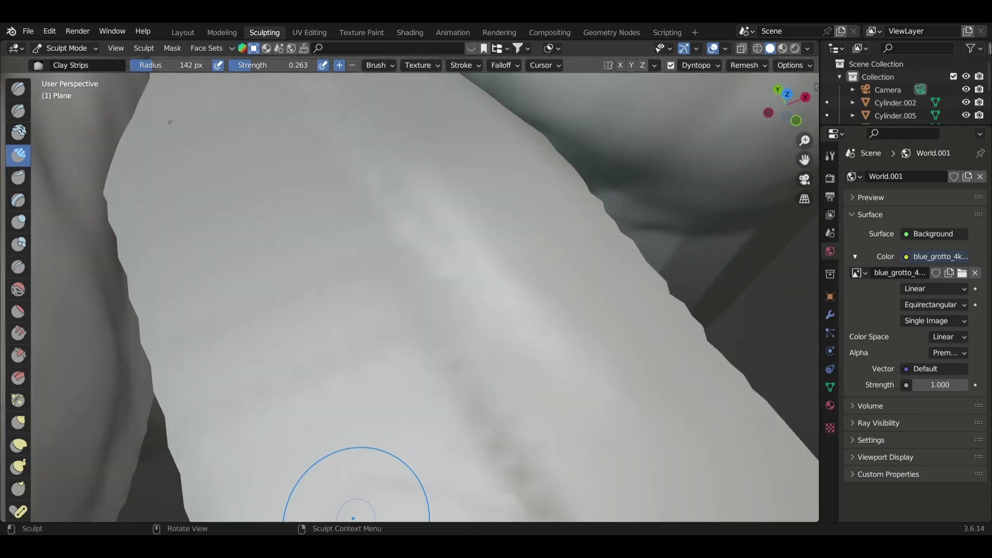
{"action": "scroll", "coordinate": [465, 346], "scroll_direction": "down", "scroll_amount": 5}
{"action": "middle_click_drag", "start_coordinate": [466, 346], "coordinate": [528, 355]}
{"action": "key", "text": "KP_0"}
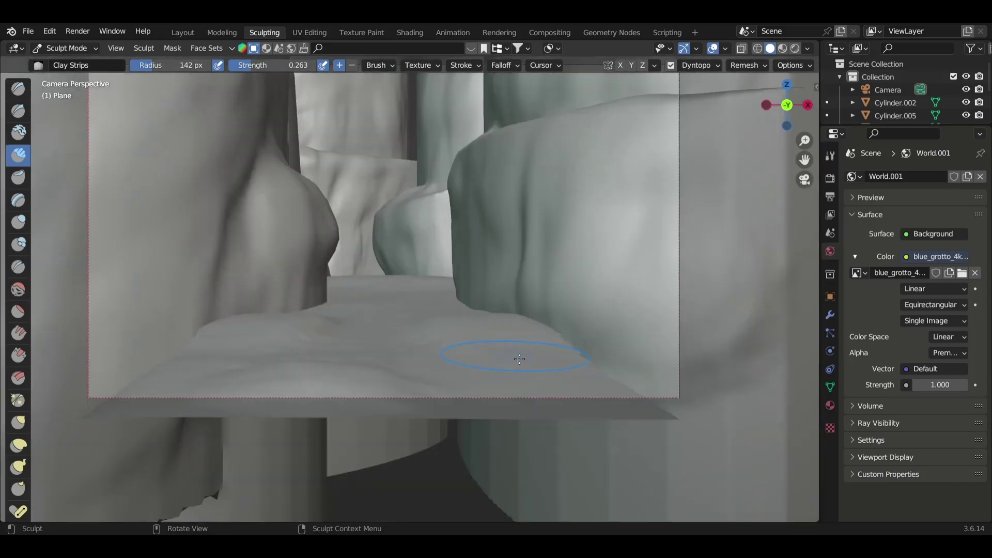
{"action": "left_click", "coordinate": [183, 32]}
Step: Move the Cylinder.010 rock wall to a new position
{"action": "left_click", "coordinate": [390, 250]}
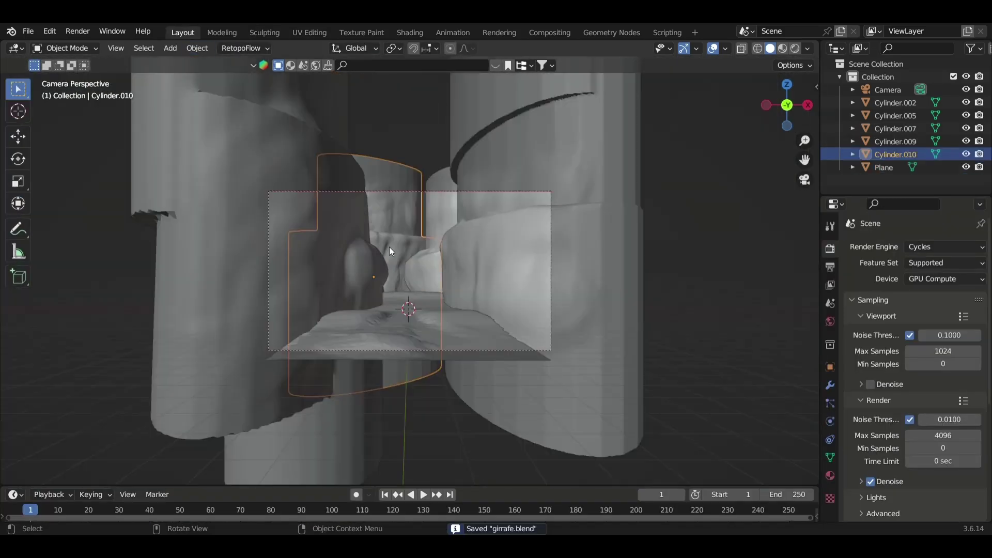
{"action": "key", "text": "g"}
{"action": "left_click", "coordinate": [562, 297]}
{"action": "scroll", "coordinate": [555, 297], "scroll_direction": "down", "scroll_amount": 5}
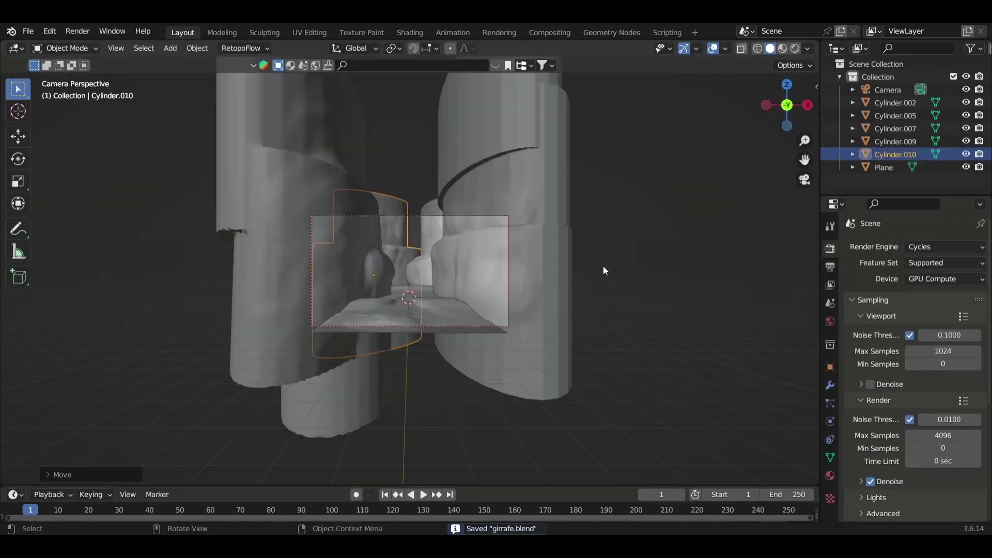
{"action": "middle_click_drag", "start_coordinate": [364, 171], "coordinate": [362, 231]}
{"action": "key", "text": "KP_7"}
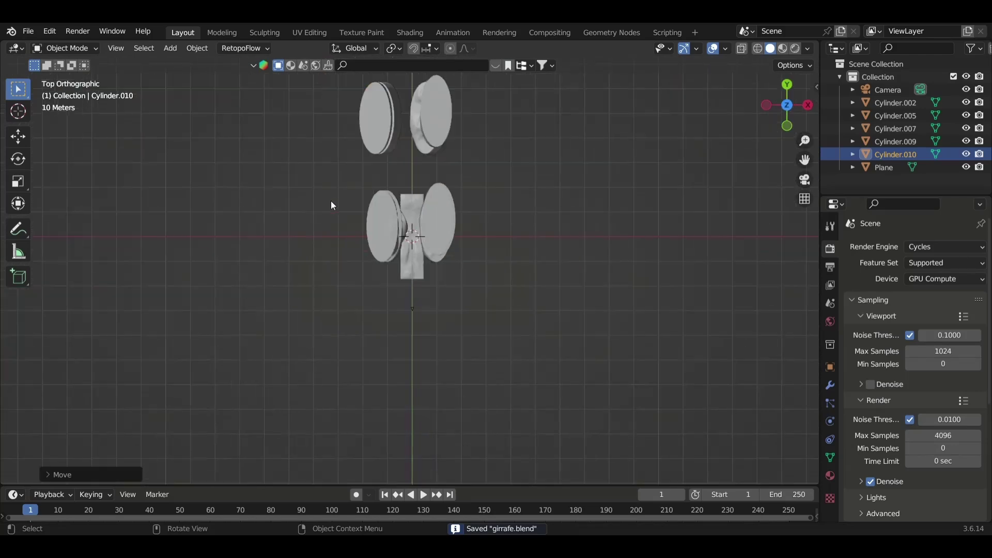
Step: Add a cube left of the canyon cylinders and enlarge it
{"action": "key", "text": "shift+a"}
{"action": "left_click", "coordinate": [341, 195]}
{"action": "key", "text": "g"}
{"action": "left_click", "coordinate": [221, 268]}
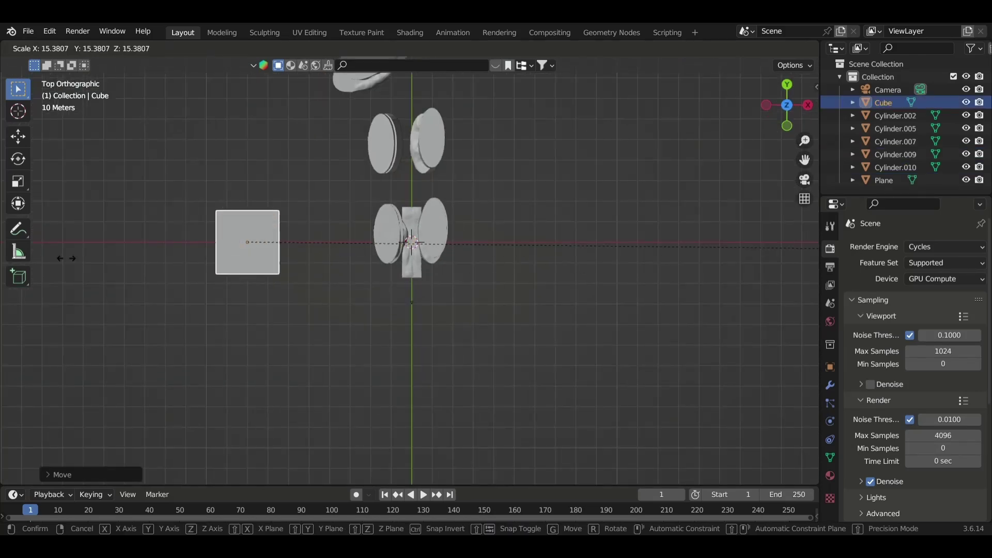
{"action": "left_click", "coordinate": [138, 249]}
{"action": "key", "text": "KP_Decimal"}
{"action": "scroll", "coordinate": [420, 315], "scroll_direction": "down", "scroll_amount": 3}
{"action": "key", "text": "s"}
{"action": "left_click", "coordinate": [454, 289]}
{"action": "middle_click_drag", "start_coordinate": [455, 290], "coordinate": [443, 214]}
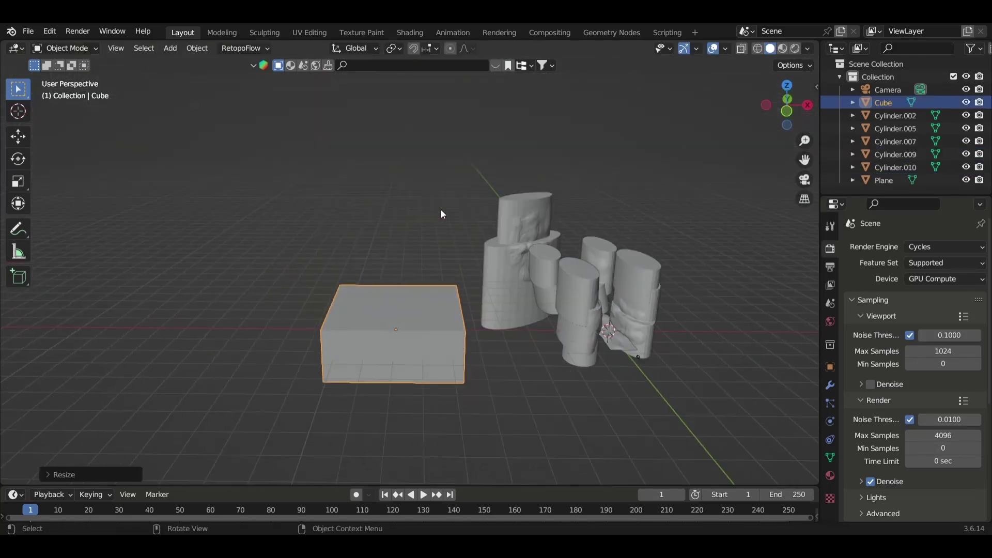
Step: Flatten the cube into a large square slab, save, and place it left of the canyon
{"action": "key", "text": "s"}
{"action": "key", "text": "z"}
{"action": "left_click", "coordinate": [429, 342]}
{"action": "key", "text": "KP_7"}
{"action": "key", "text": "s"}
{"action": "left_click", "coordinate": [583, 313]}
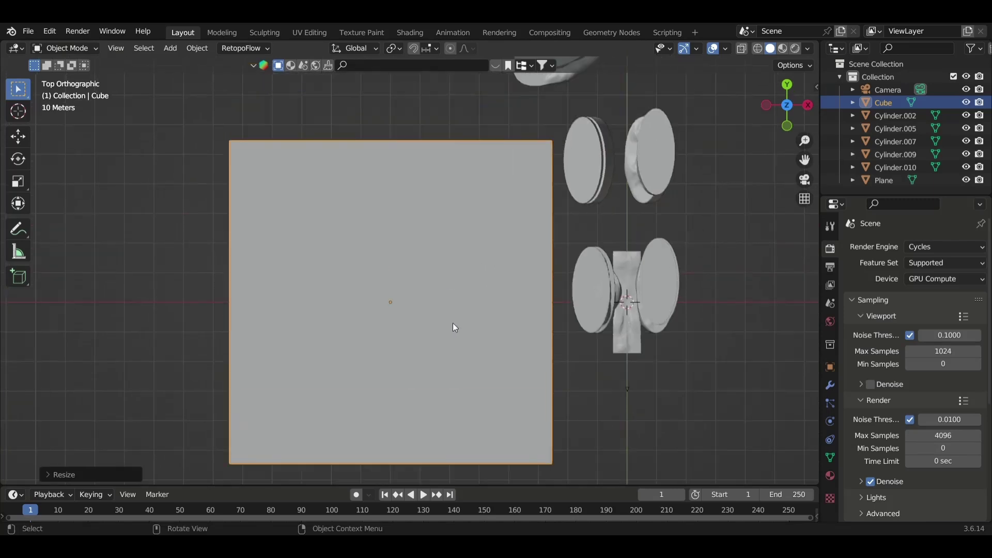
{"action": "key", "text": "ctrl+s"}
{"action": "scroll", "coordinate": [455, 327], "scroll_direction": "down", "scroll_amount": 3}
{"action": "key", "text": "g"}
{"action": "left_click", "coordinate": [355, 293]}
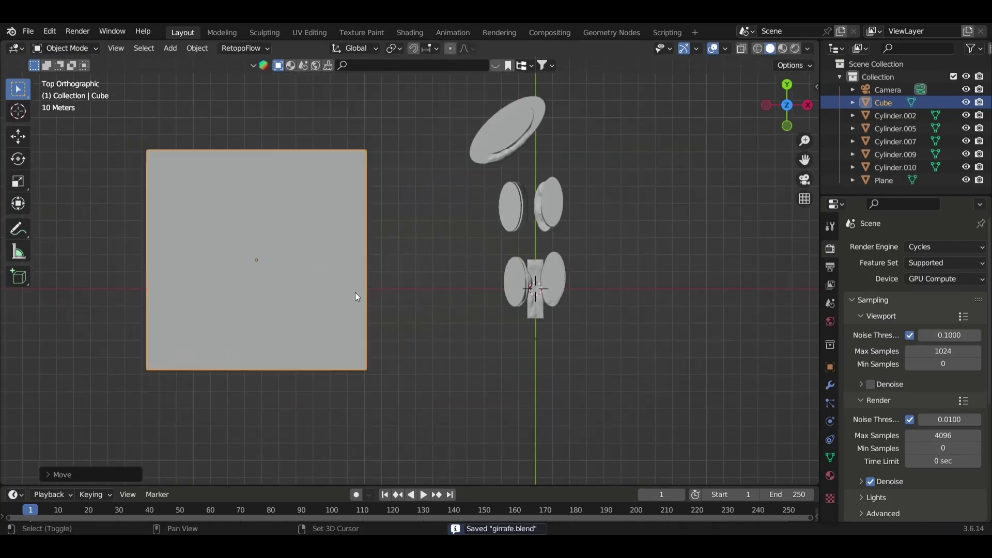
{"action": "scroll", "coordinate": [355, 292], "scroll_direction": "down", "scroll_amount": 3}
{"action": "scroll", "coordinate": [308, 305], "scroll_direction": "down", "scroll_amount": 3}
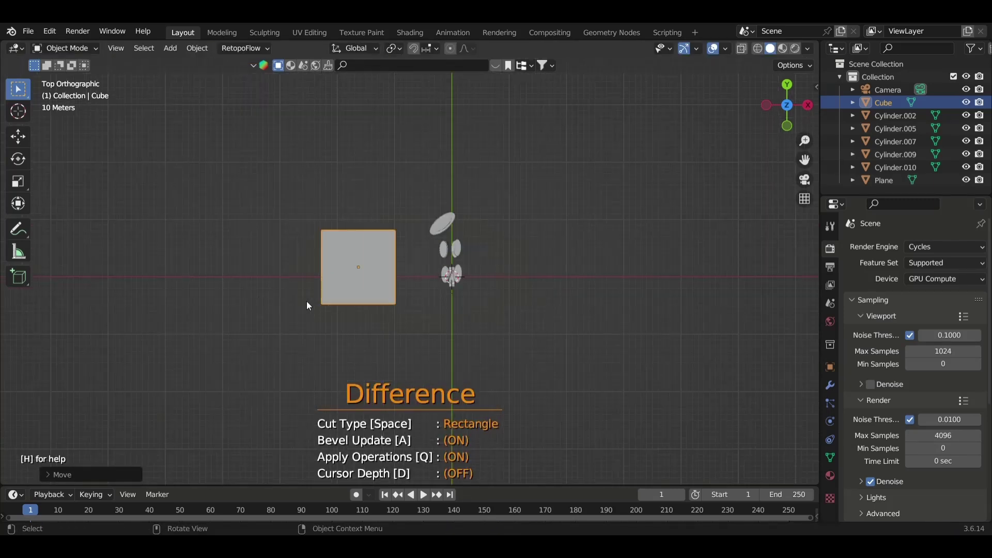
Step: Add a UV sphere stretched along Y into a tall ellipsoid resting on the slab
{"action": "key", "text": "shift+a"}
{"action": "left_click", "coordinate": [298, 315]}
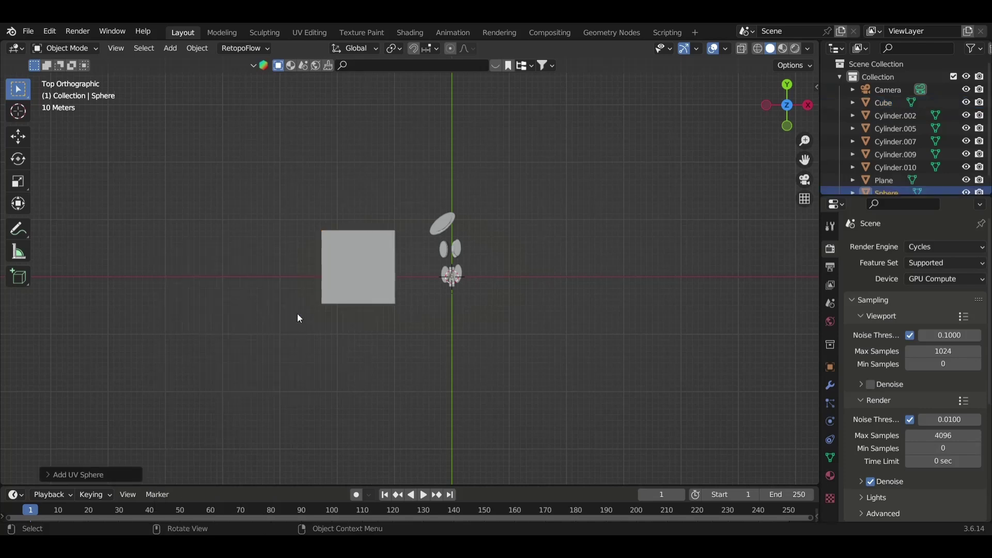
{"action": "key", "text": "s"}
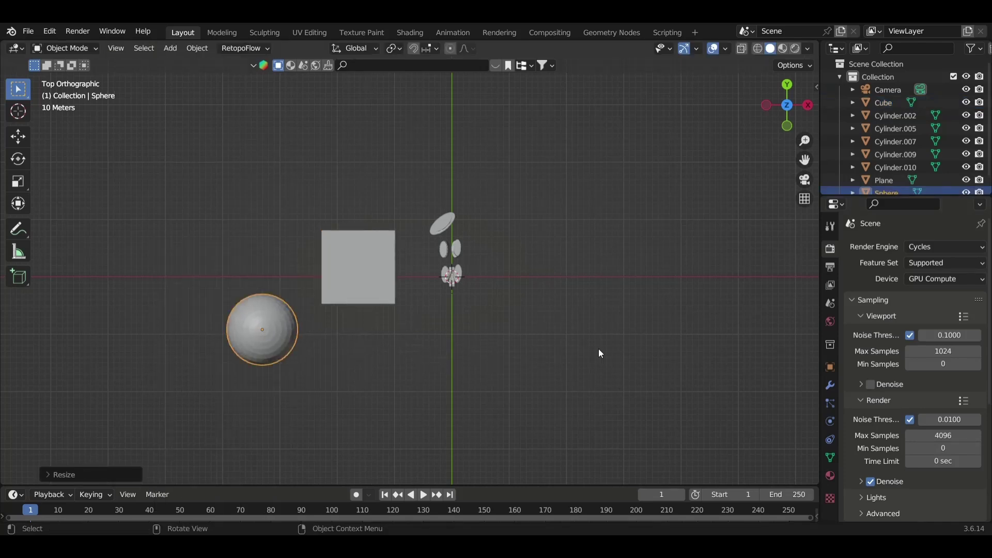
{"action": "key", "text": "y"}
{"action": "left_click", "coordinate": [26, 332]}
{"action": "left_click", "coordinate": [553, 412]}
{"action": "key", "text": "g"}
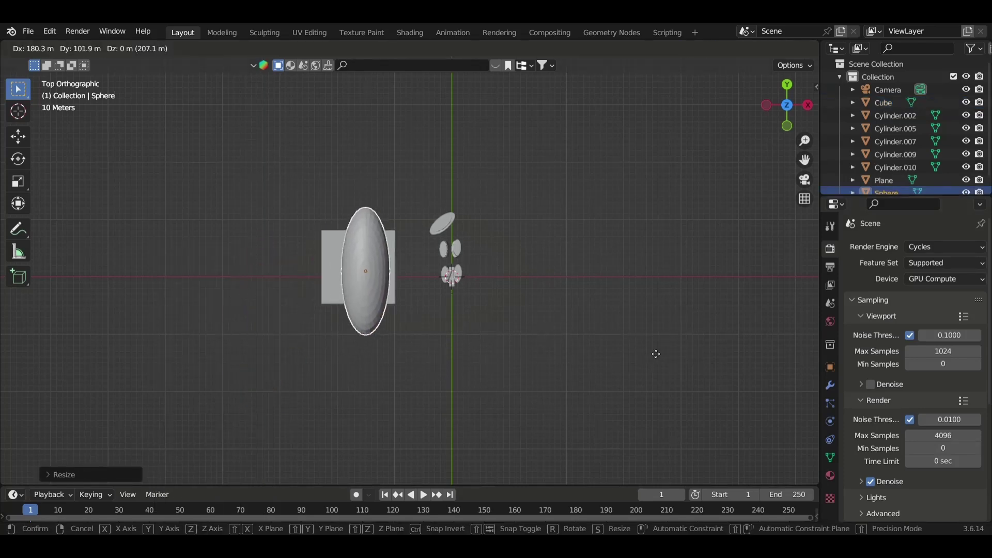
{"action": "left_click", "coordinate": [431, 327]}
{"action": "scroll", "coordinate": [431, 327], "scroll_direction": "up", "scroll_amount": 2}
Step: Stretch the slab along X and Y, then select the sphere and view both in perspective
{"action": "key", "text": "s"}
{"action": "key", "text": "y"}
{"action": "key", "text": "Escape"}
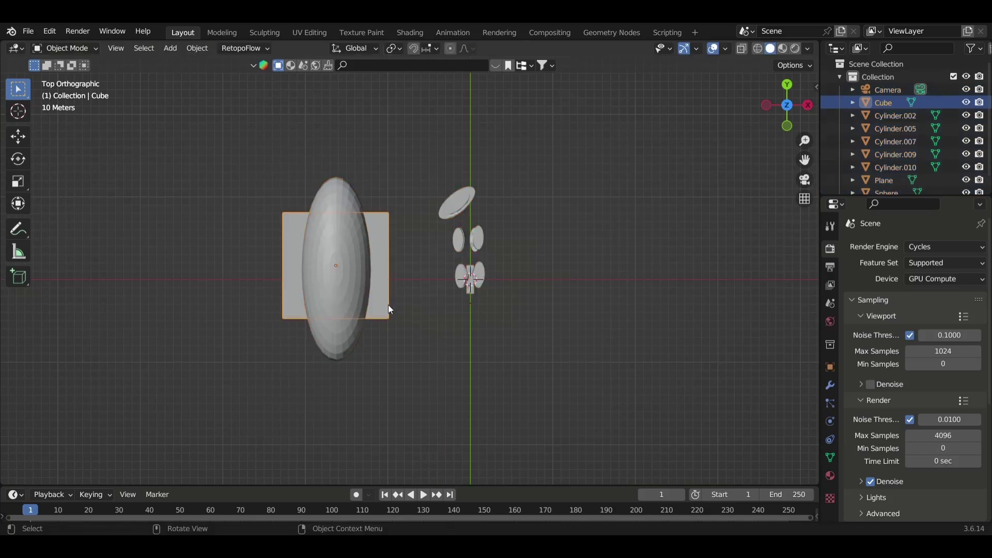
{"action": "key", "text": "s"}
{"action": "key", "text": "y"}
{"action": "key", "text": "x"}
{"action": "left_click", "coordinate": [494, 327]}
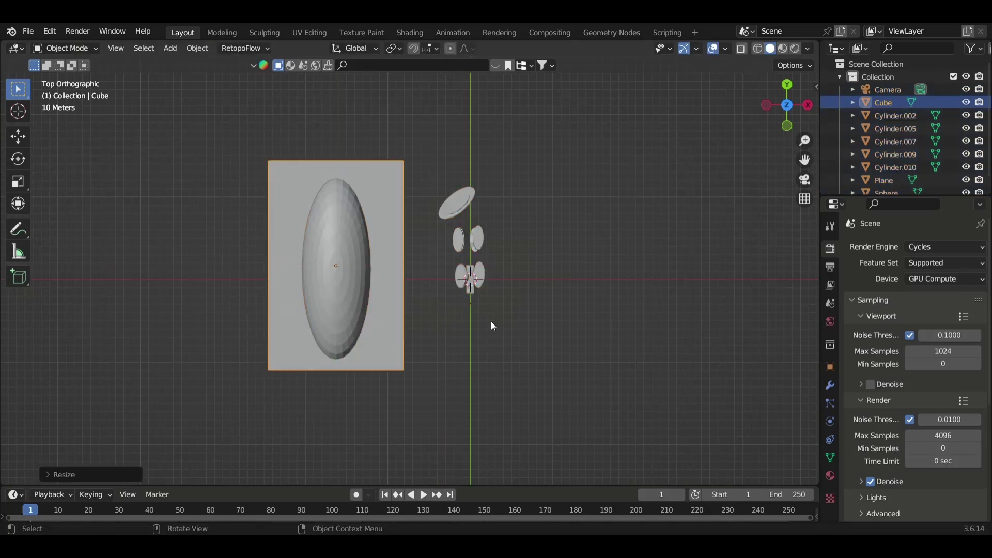
{"action": "left_click", "coordinate": [418, 332]}
{"action": "left_click", "coordinate": [410, 345]}
{"action": "left_click", "coordinate": [336, 310]}
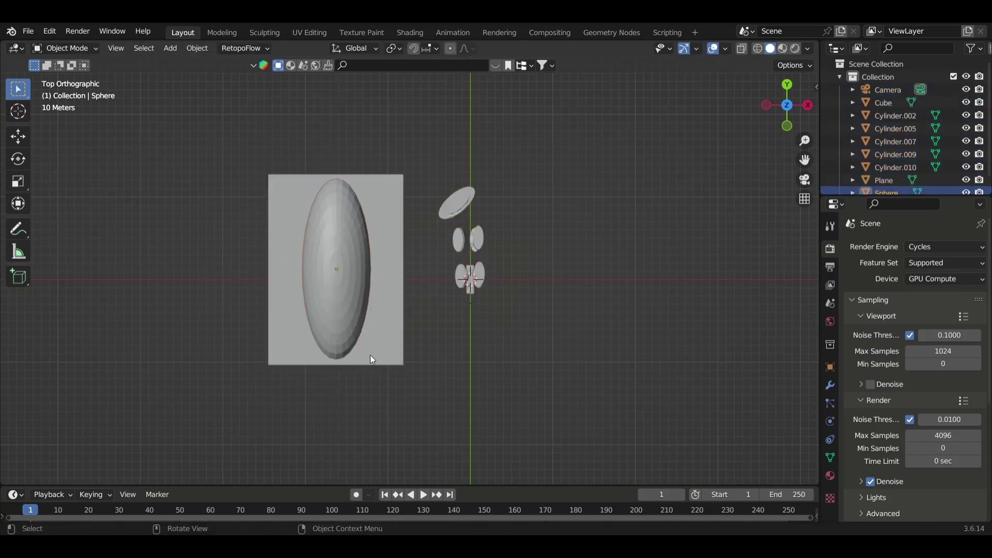
{"action": "middle_click_drag", "start_coordinate": [372, 361], "coordinate": [496, 186]}
Step: Smooth-shade the UV Sphere and give it a Displace modifier with a texture
{"action": "right_click", "coordinate": [503, 176]}
{"action": "left_click", "coordinate": [830, 386]}
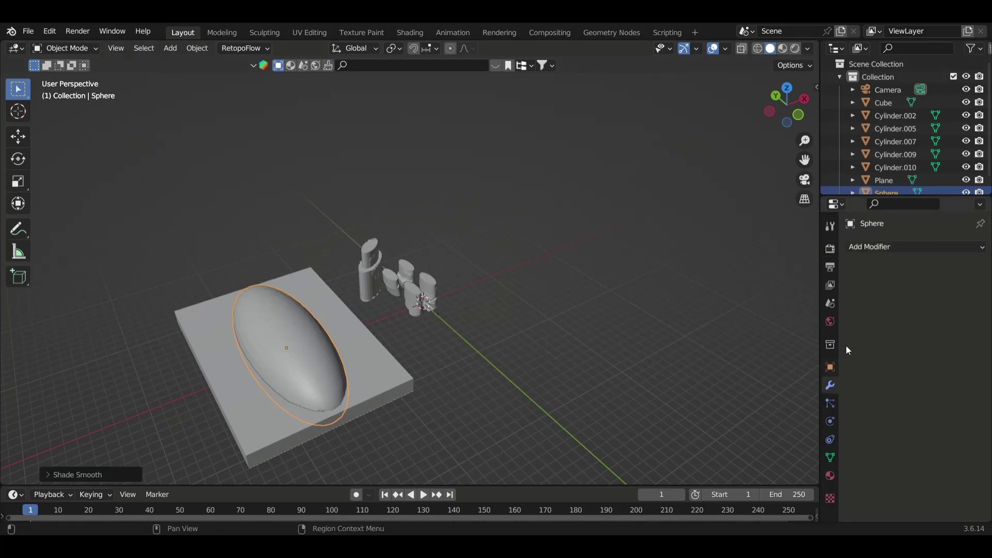
{"action": "left_click", "coordinate": [915, 247]}
{"action": "left_click", "coordinate": [820, 327]}
{"action": "left_click", "coordinate": [936, 287]}
{"action": "left_click", "coordinate": [979, 293]}
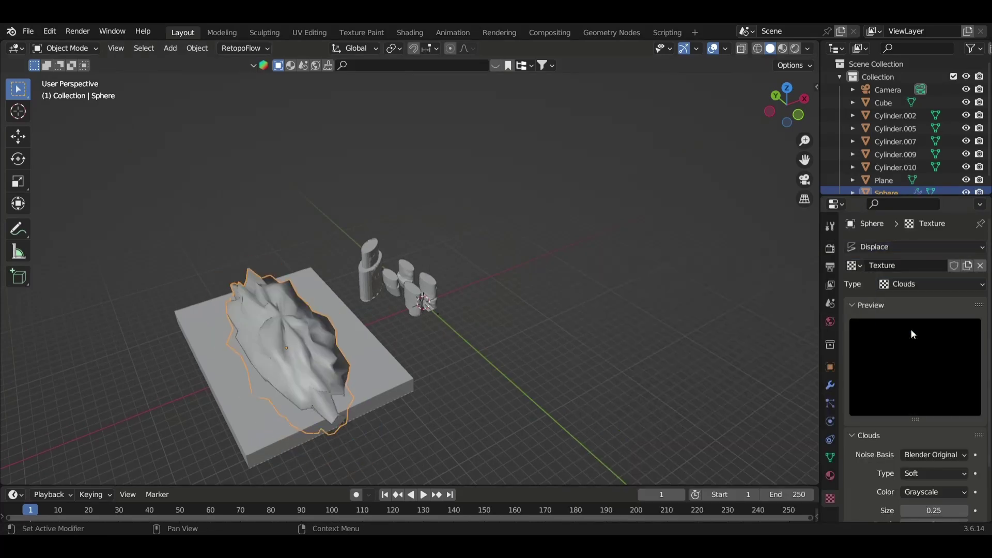
{"action": "middle_click_drag", "start_coordinate": [672, 404], "coordinate": [548, 406]}
Step: Add Mirror and Boolean modifiers to the Cube slab
{"action": "left_click", "coordinate": [400, 298]}
{"action": "left_click", "coordinate": [908, 265]}
{"action": "left_click", "coordinate": [830, 385]}
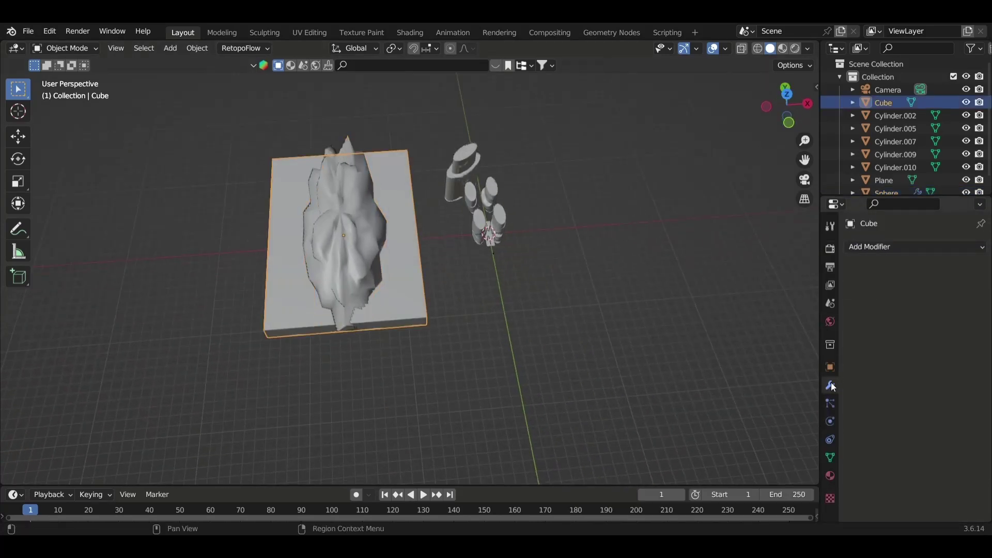
{"action": "left_click", "coordinate": [915, 247]}
{"action": "left_click", "coordinate": [716, 394]}
{"action": "left_click", "coordinate": [915, 247]}
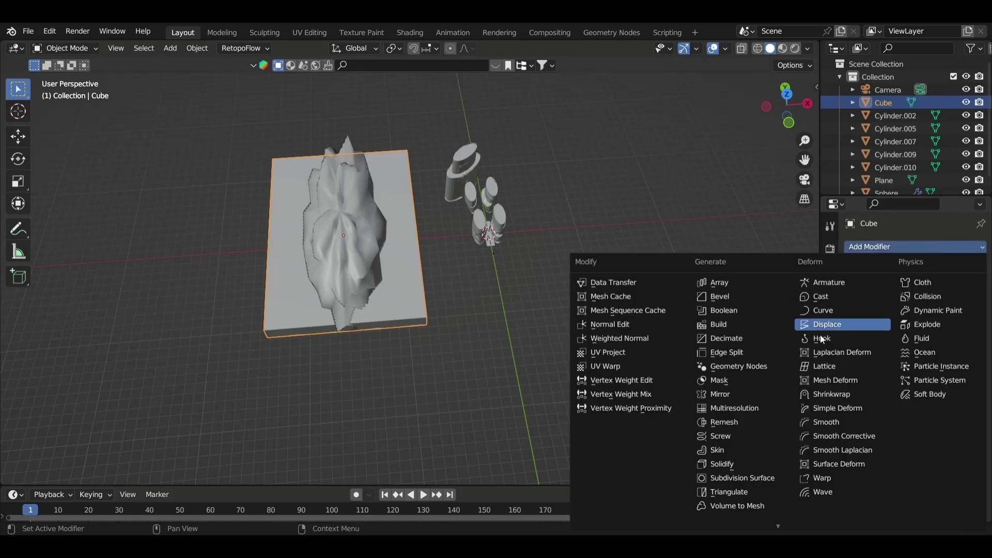
{"action": "left_click", "coordinate": [724, 311]}
Step: Hide the sphere, apply the Boolean cut to the slab and smooth-shade it
{"action": "left_click", "coordinate": [364, 250]}
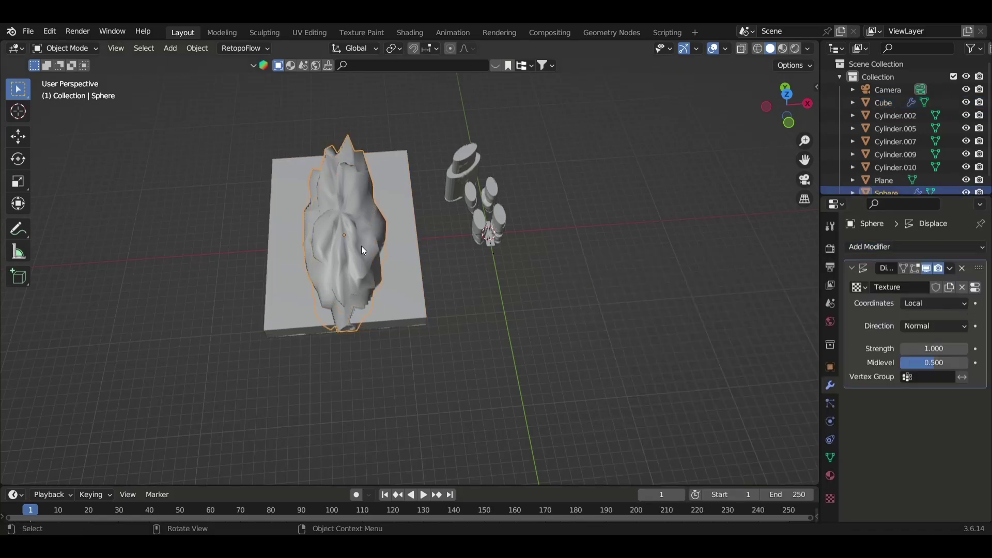
{"action": "key", "text": "h"}
{"action": "middle_click_drag", "start_coordinate": [364, 250], "coordinate": [458, 249]}
{"action": "left_click", "coordinate": [458, 250]}
{"action": "key", "text": "ctrl+a"}
{"action": "mouse_move", "coordinate": [594, 330]}
{"action": "middle_mouse_down"}
{"action": "mouse_move", "coordinate": [543, 335]}
{"action": "mouse_move", "coordinate": [641, 270]}
{"action": "mouse_move", "coordinate": [572, 355]}
{"action": "middle_mouse_up"}
{"action": "right_click", "coordinate": [641, 270]}
{"action": "left_click", "coordinate": [641, 271]}
{"action": "scroll", "coordinate": [572, 355], "scroll_direction": "down", "scroll_amount": 3}
Step: Unhide the displaced UV Sphere and delete it
{"action": "key", "text": "alt+h"}
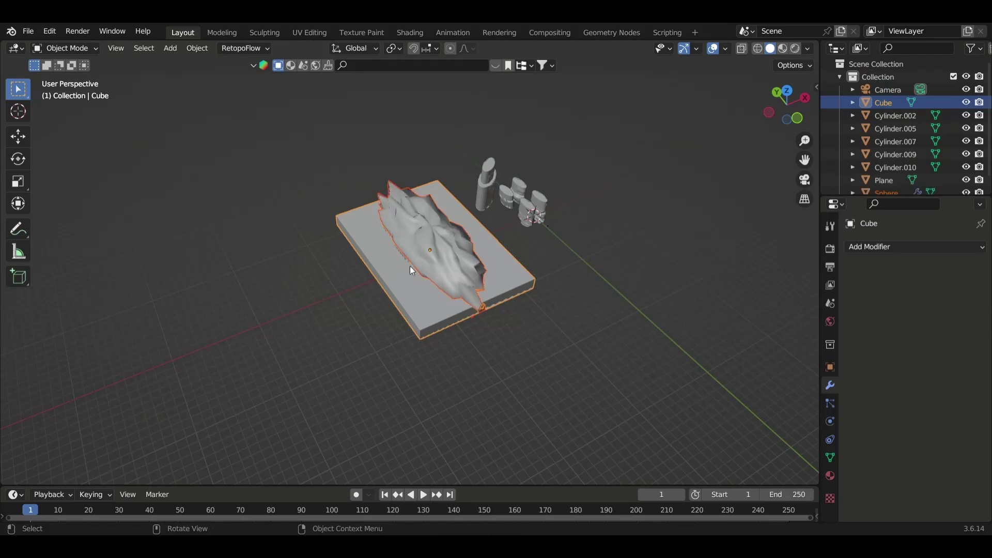
{"action": "left_click", "coordinate": [411, 266]}
{"action": "key", "text": "x"}
{"action": "middle_click_drag", "start_coordinate": [434, 260], "coordinate": [540, 298], "text": "alt"}
Step: Move the slab over the cylinders, shrink it, stretch it along Y and raise it
{"action": "key", "text": "g"}
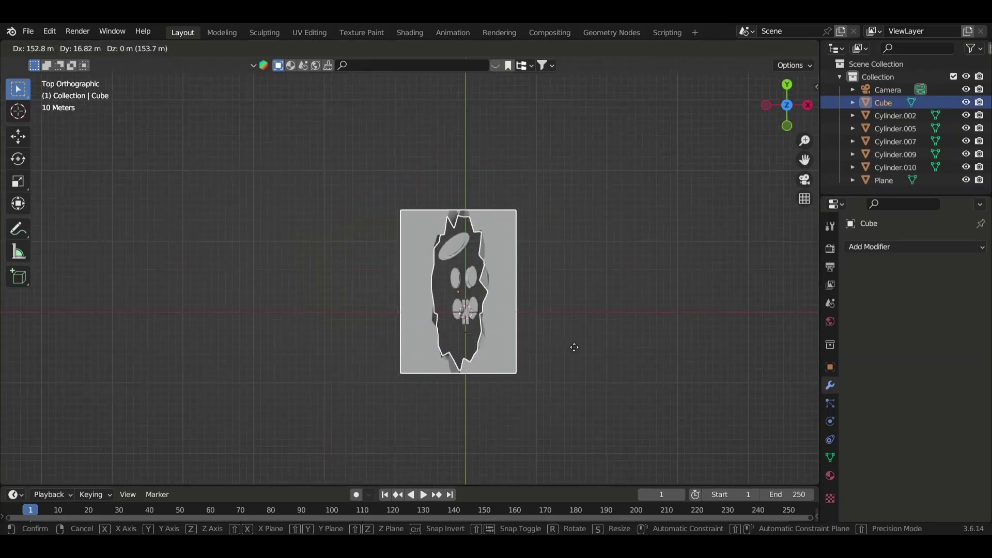
{"action": "left_click", "coordinate": [609, 339]}
{"action": "key", "text": "s"}
{"action": "left_click", "coordinate": [592, 300]}
{"action": "key", "text": "s"}
{"action": "key", "text": "y"}
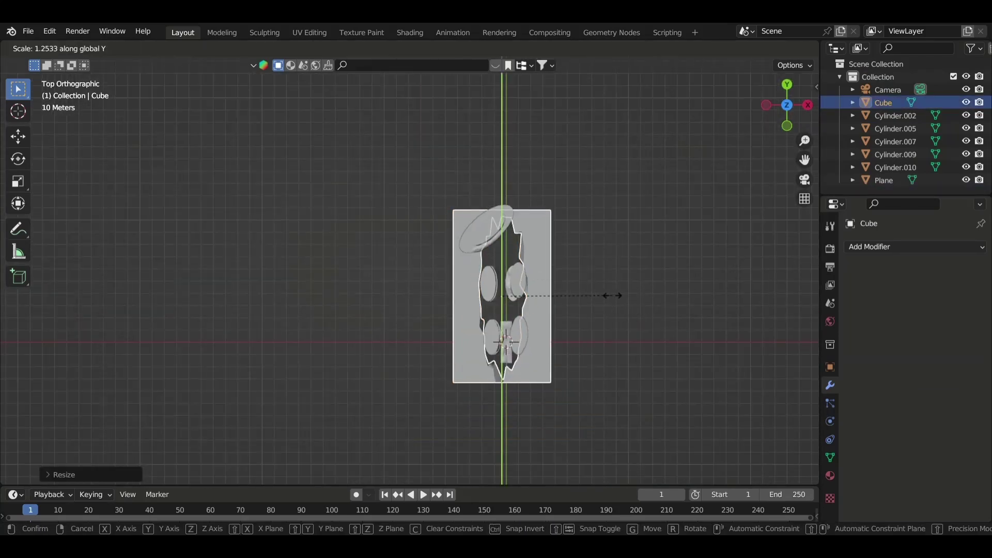
{"action": "left_click", "coordinate": [625, 309]}
{"action": "middle_click_drag", "start_coordinate": [625, 308], "coordinate": [647, 305]}
{"action": "key", "text": "KP_0"}
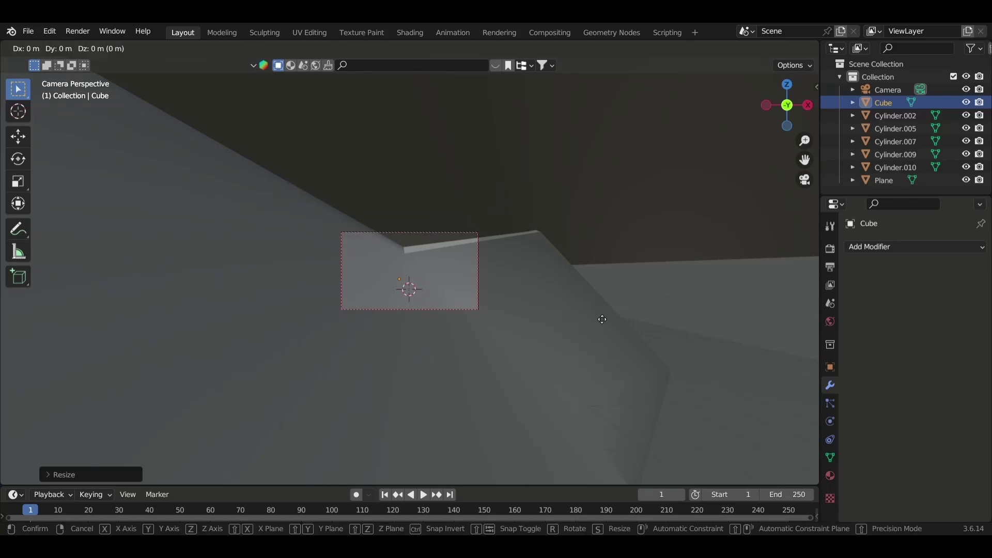
{"action": "key", "text": "z"}
{"action": "left_click", "coordinate": [633, 259]}
Step: Narrow the slab along Y and shift it along Y, checking through the camera
{"action": "key", "text": "s"}
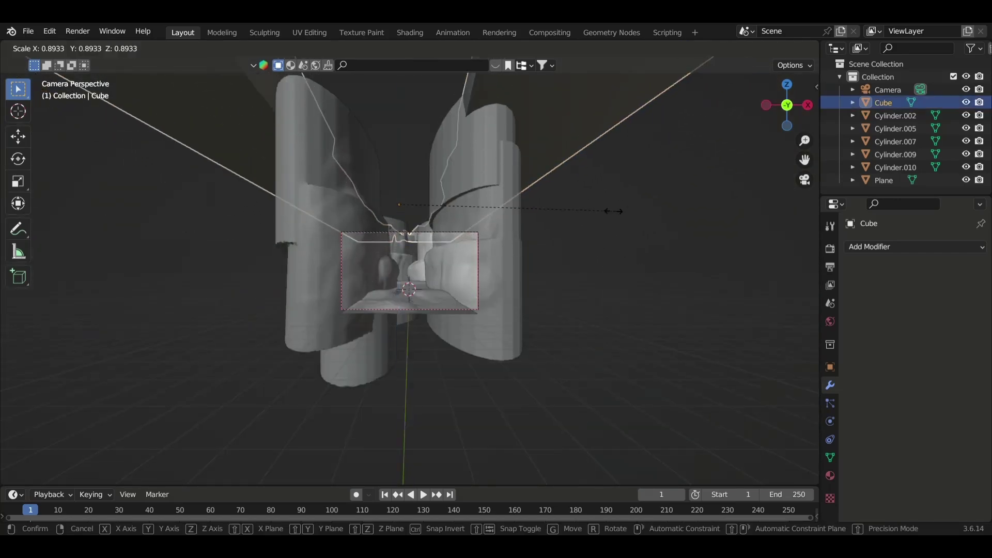
{"action": "key", "text": "y"}
{"action": "left_click", "coordinate": [528, 195]}
{"action": "key", "text": "KP_7"}
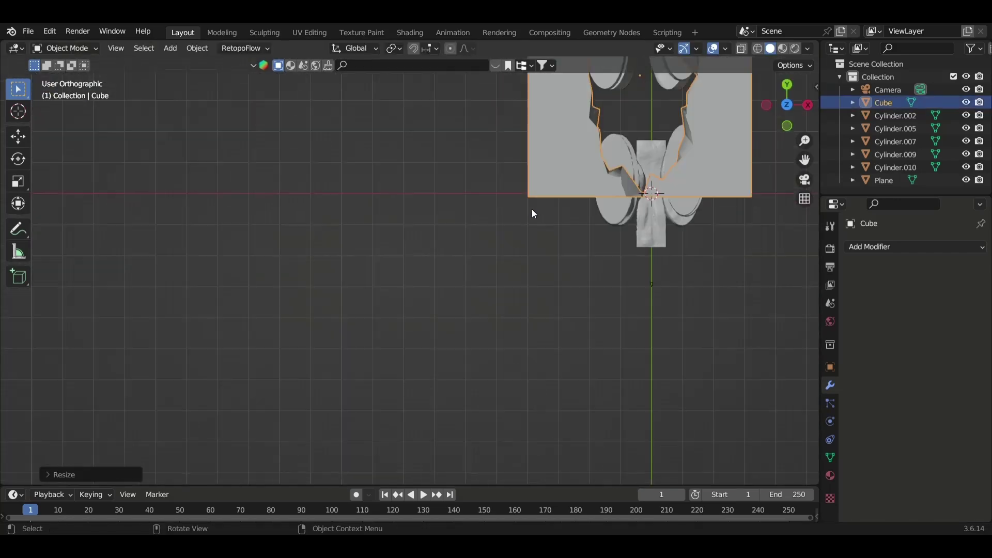
{"action": "key", "text": "g"}
{"action": "key", "text": "y"}
{"action": "left_click", "coordinate": [532, 283]}
{"action": "key", "text": "KP_2"}
{"action": "key", "text": "KP_0"}
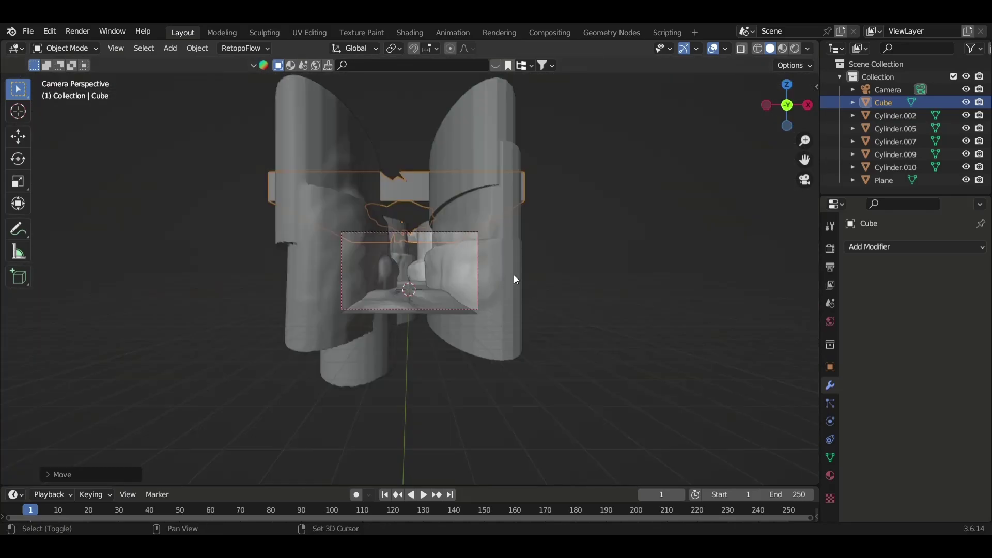
Step: Switch the camera view to Rendered shading to preview the canyon
{"action": "scroll", "coordinate": [631, 317], "scroll_direction": "up", "scroll_amount": 4}
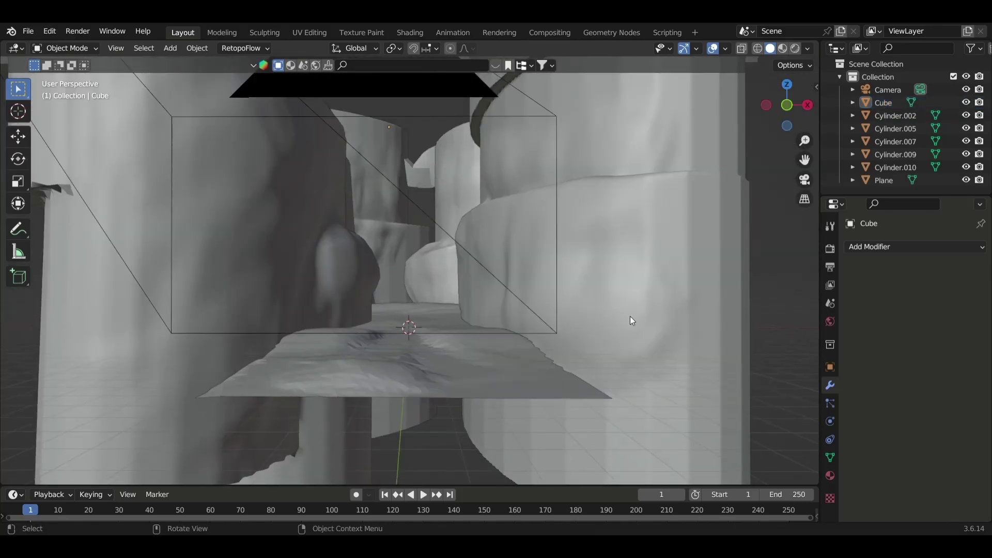
{"action": "scroll", "coordinate": [631, 316], "scroll_direction": "down", "scroll_amount": 7}
{"action": "left_click", "coordinate": [796, 48]}
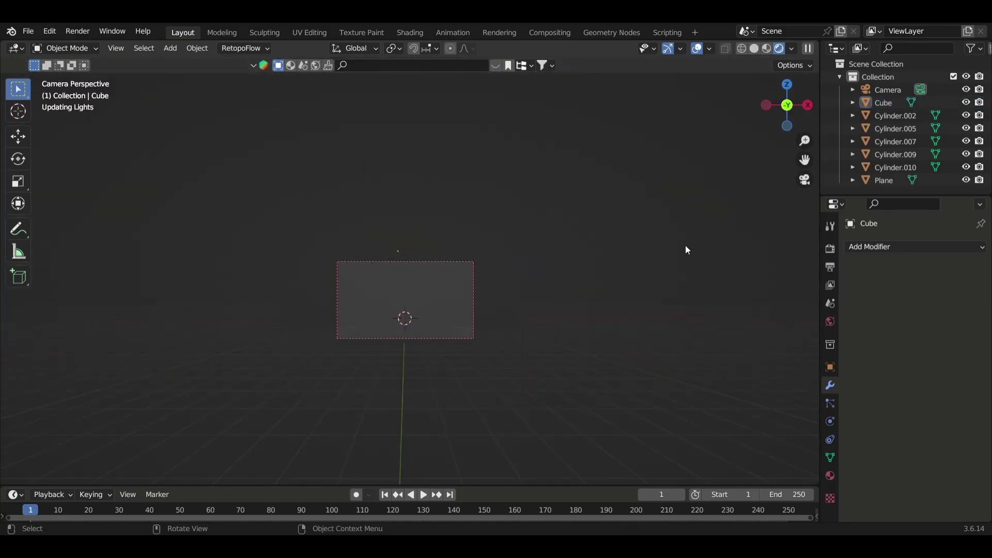
Step: Project Cylinder.009's UVs from the camera view
{"action": "scroll", "coordinate": [628, 274], "scroll_direction": "up", "scroll_amount": 5}
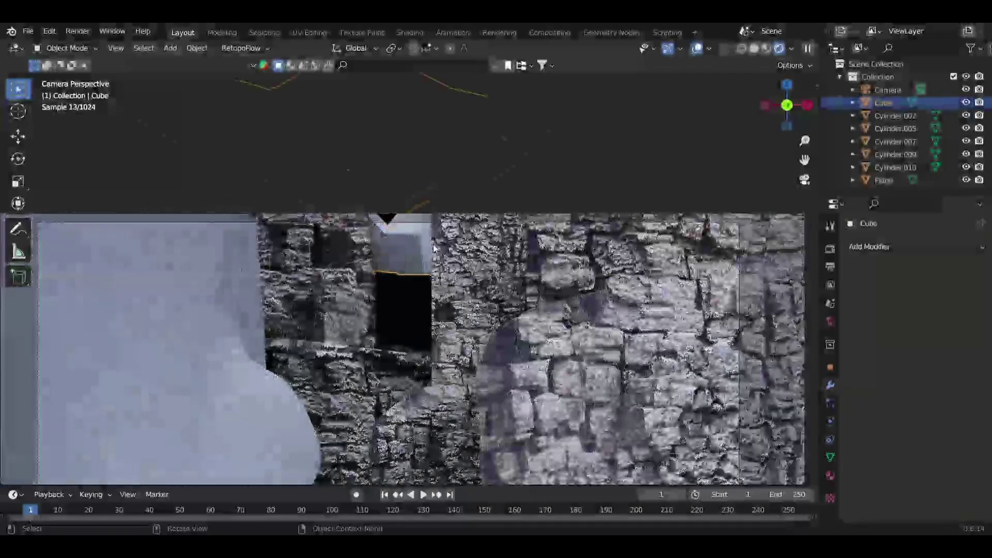
{"action": "scroll", "coordinate": [434, 248], "scroll_direction": "down", "scroll_amount": 3}
{"action": "left_click", "coordinate": [305, 361]}
{"action": "key", "text": "Tab"}
{"action": "scroll", "coordinate": [548, 258], "scroll_direction": "down", "scroll_amount": 2}
{"action": "key", "text": "u"}
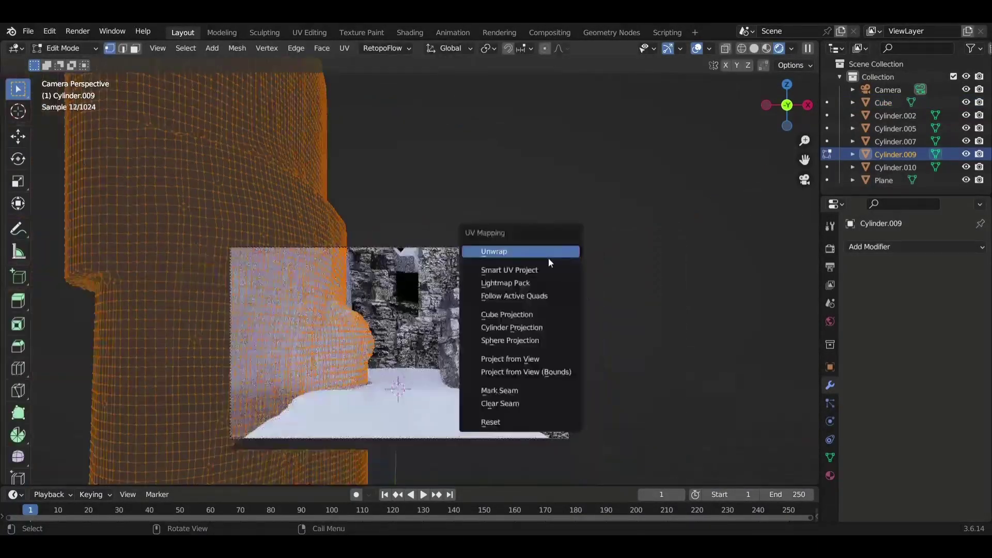
{"action": "left_click", "coordinate": [526, 360]}
Step: Assign Material.001 to Cylinder.009 in the Shading workspace and save the file
{"action": "left_click", "coordinate": [310, 32]}
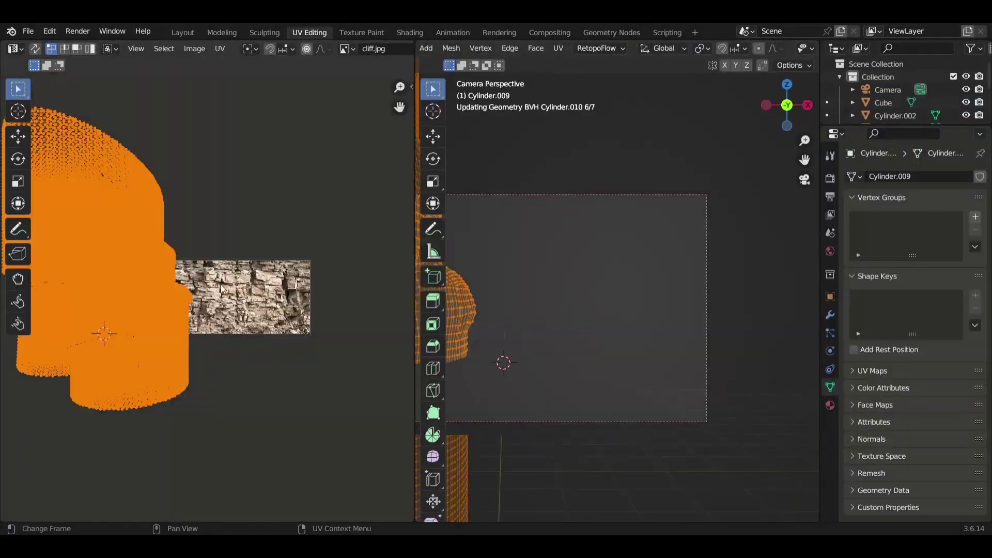
{"action": "left_click", "coordinate": [410, 32]}
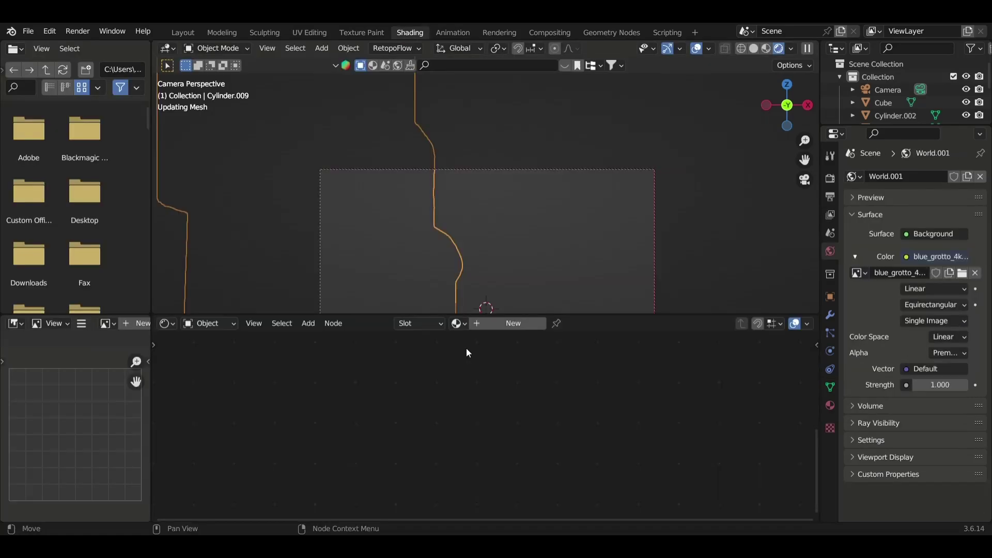
{"action": "left_click", "coordinate": [457, 323]}
{"action": "left_click", "coordinate": [504, 352]}
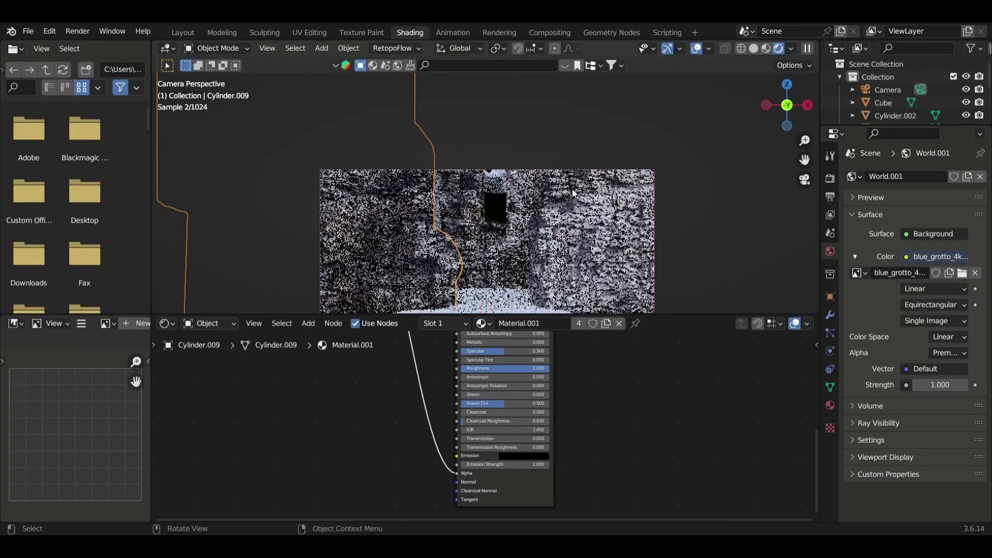
{"action": "key", "text": "Delete"}
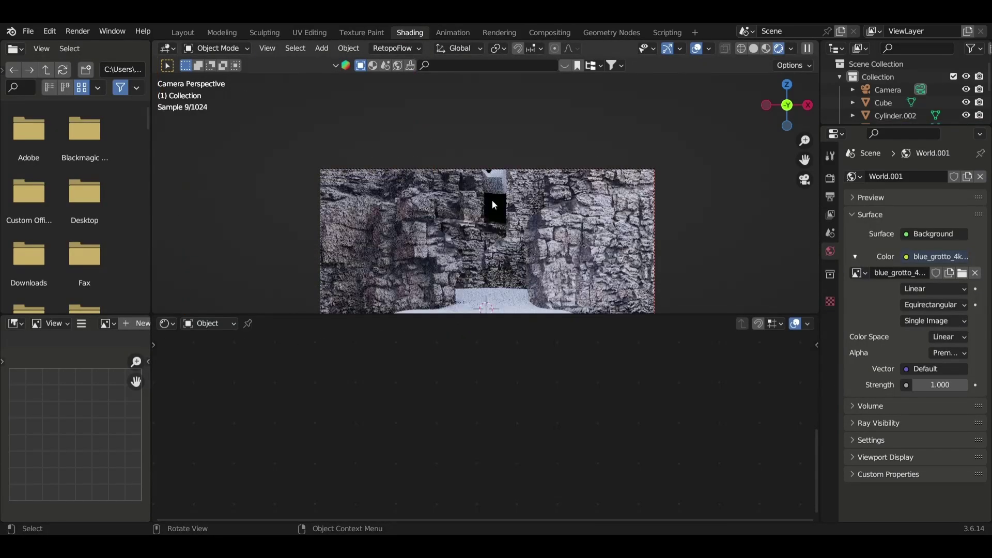
{"action": "key", "text": "ctrl+s"}
Step: Give the Cube Material.001 and project its UVs from the camera view
{"action": "scroll", "coordinate": [481, 157], "scroll_direction": "up", "scroll_amount": 3}
{"action": "left_click", "coordinate": [446, 151]}
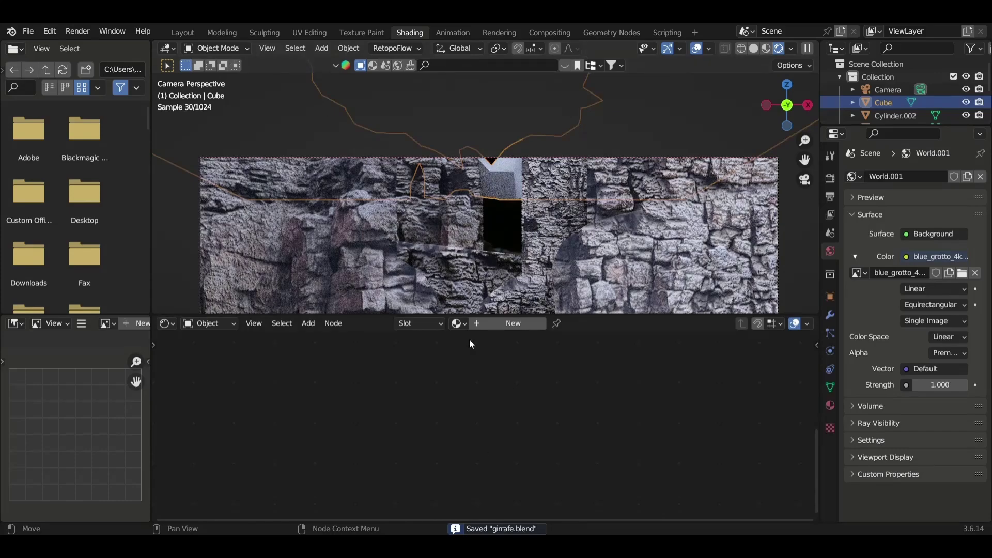
{"action": "left_click", "coordinate": [458, 323]}
{"action": "left_click", "coordinate": [480, 355]}
{"action": "key", "text": "Tab"}
{"action": "key", "text": "u"}
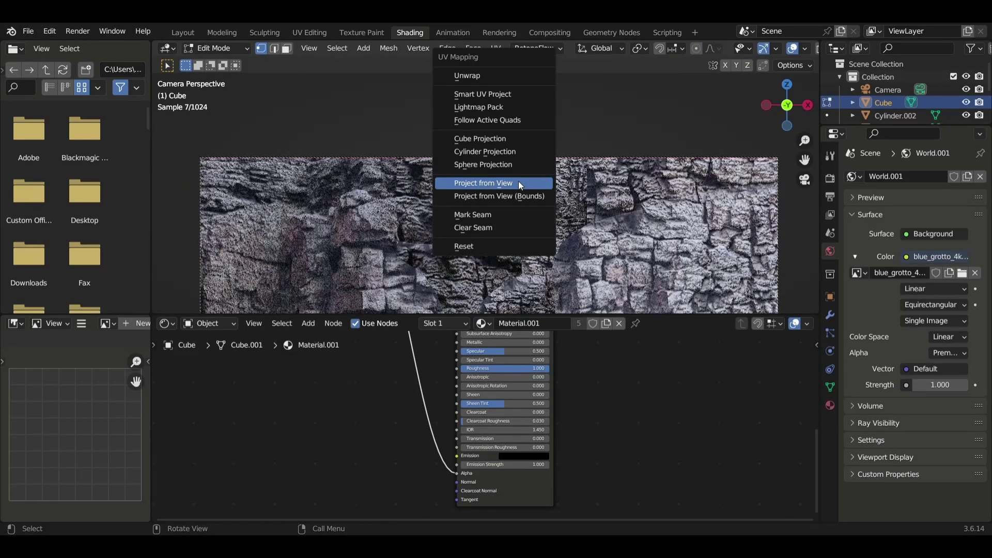
{"action": "left_click", "coordinate": [519, 182]}
{"action": "key", "text": "Tab"}
Step: Assign Material.001 to the floor Plane and Smart UV Project its mesh
{"action": "scroll", "coordinate": [702, 227], "scroll_direction": "down", "scroll_amount": 2}
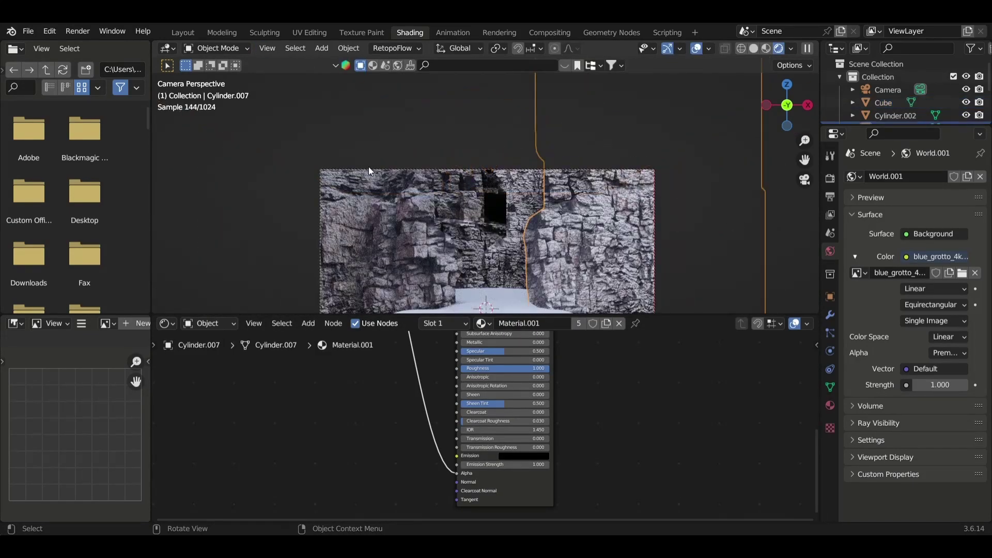
{"action": "scroll", "coordinate": [370, 170], "scroll_direction": "down", "scroll_amount": 2}
{"action": "left_click", "coordinate": [483, 297]}
{"action": "left_click", "coordinate": [458, 324]}
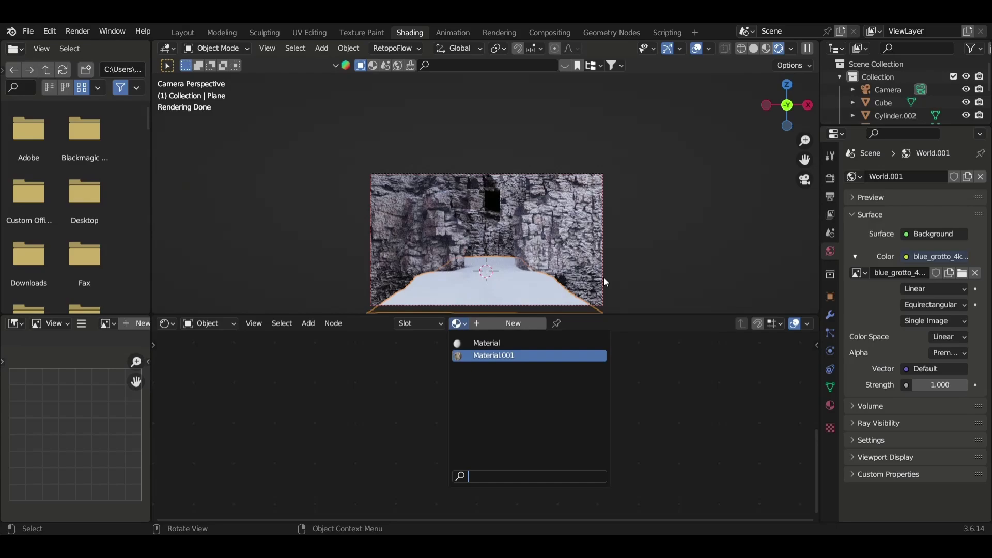
{"action": "key", "text": "Return"}
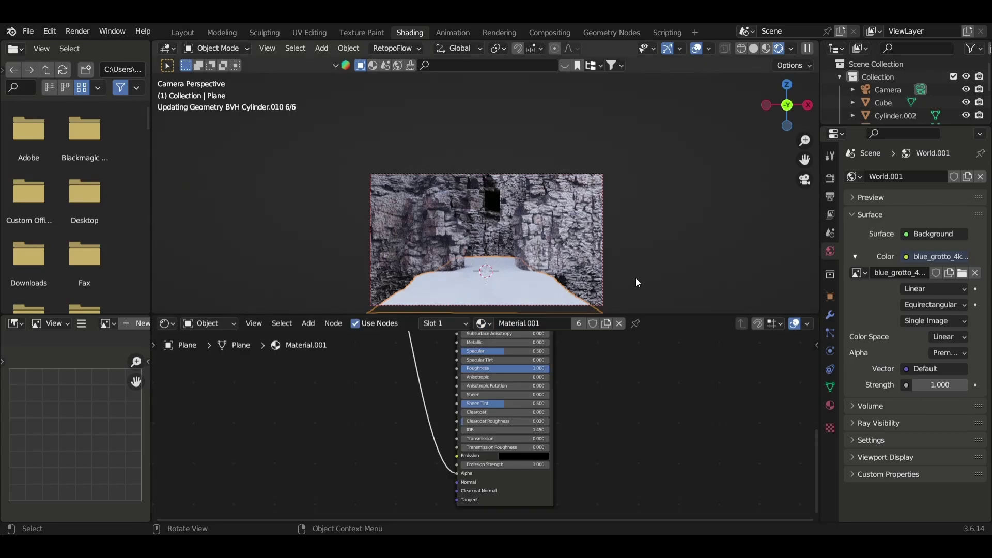
{"action": "key", "text": "Tab"}
{"action": "key", "text": "u"}
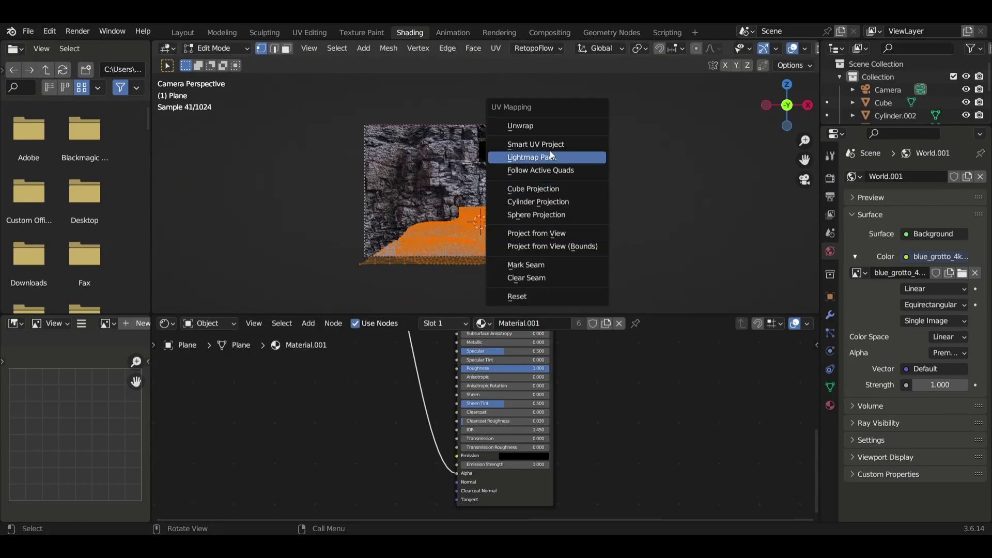
{"action": "left_click", "coordinate": [545, 142]}
{"action": "left_click", "coordinate": [548, 263]}
{"action": "key", "text": "Tab"}
Step: Re-project the floor Plane's UVs from the camera view and re-enter Edit Mode
{"action": "scroll", "coordinate": [657, 238], "scroll_direction": "up", "scroll_amount": 3}
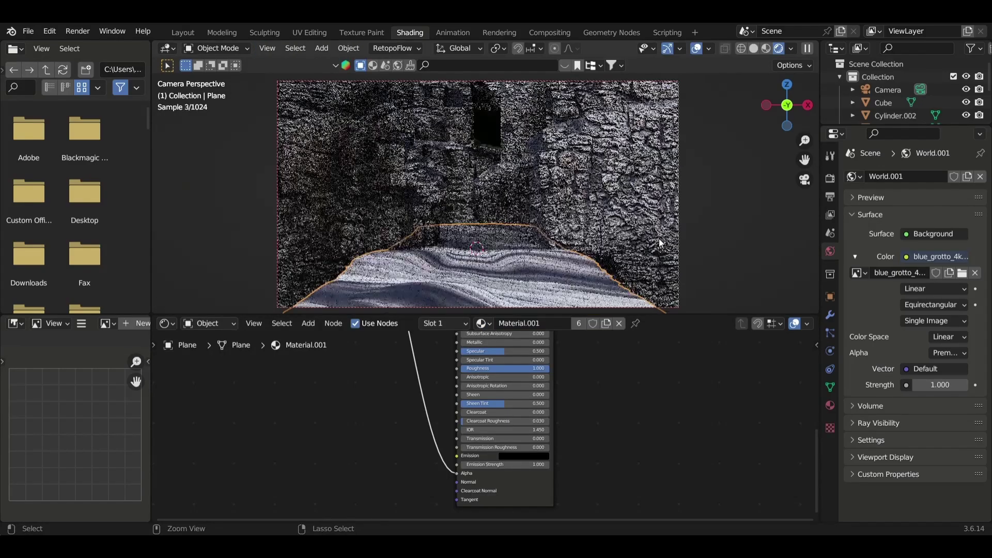
{"action": "key", "text": "Tab"}
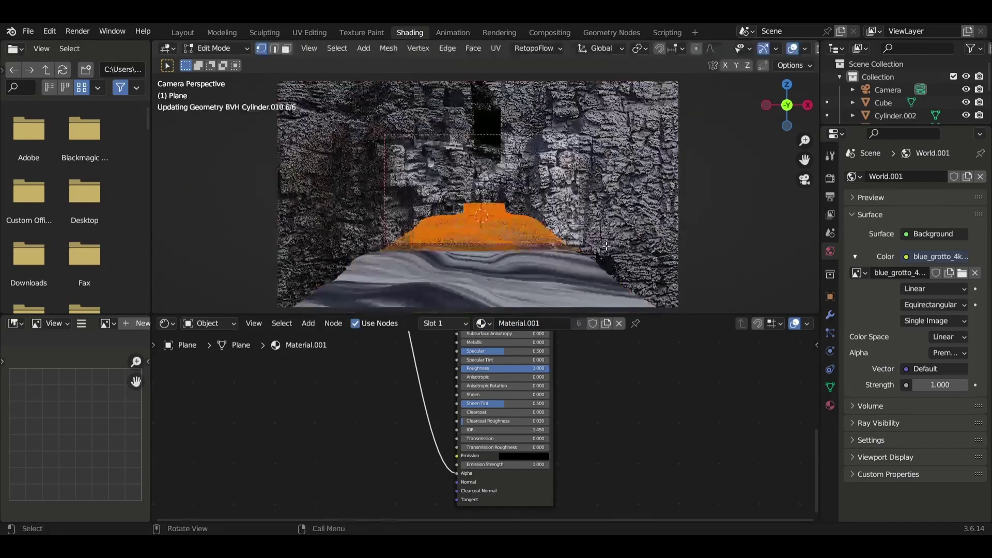
{"action": "key", "text": "u"}
{"action": "left_click", "coordinate": [524, 317]}
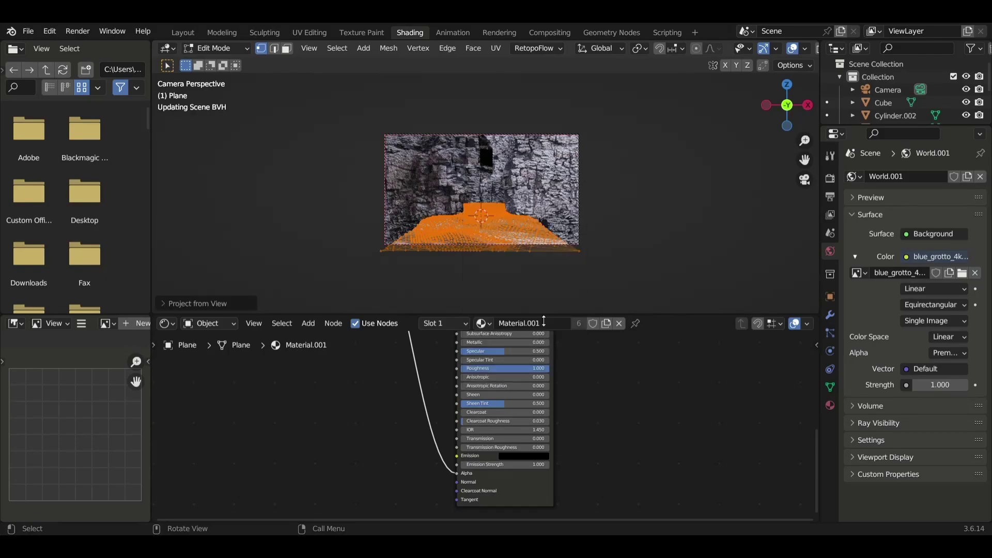
{"action": "key", "text": "Tab"}
{"action": "scroll", "coordinate": [624, 181], "scroll_direction": "up", "scroll_amount": 3}
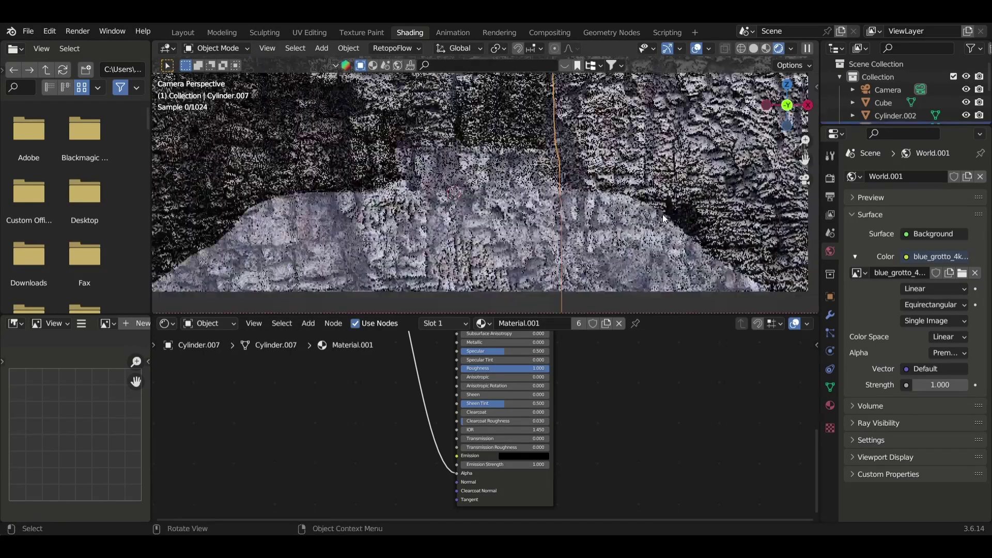
{"action": "key", "text": "Tab"}
{"action": "scroll", "coordinate": [595, 243], "scroll_direction": "down", "scroll_amount": 3}
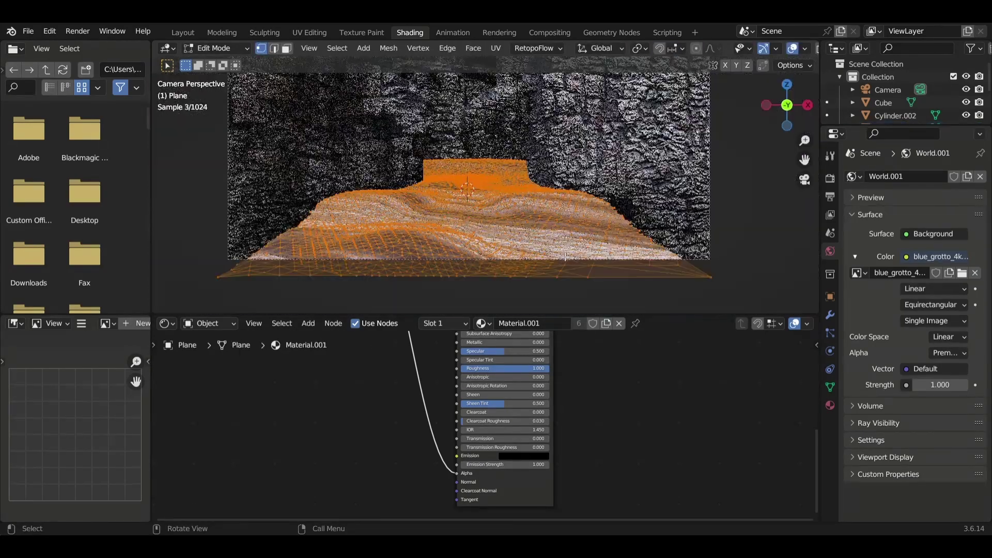
{"action": "left_click", "coordinate": [334, 33]}
Step: Delete the floor's old UVMap and rebuild it with Smart UV Project
{"action": "key", "text": "u"}
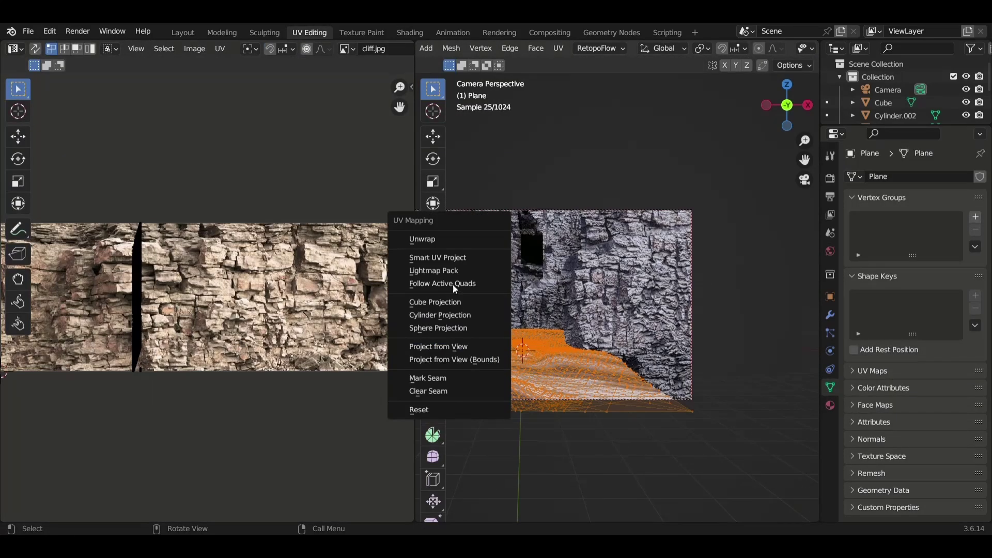
{"action": "left_click", "coordinate": [438, 257]}
{"action": "left_click", "coordinate": [448, 373]}
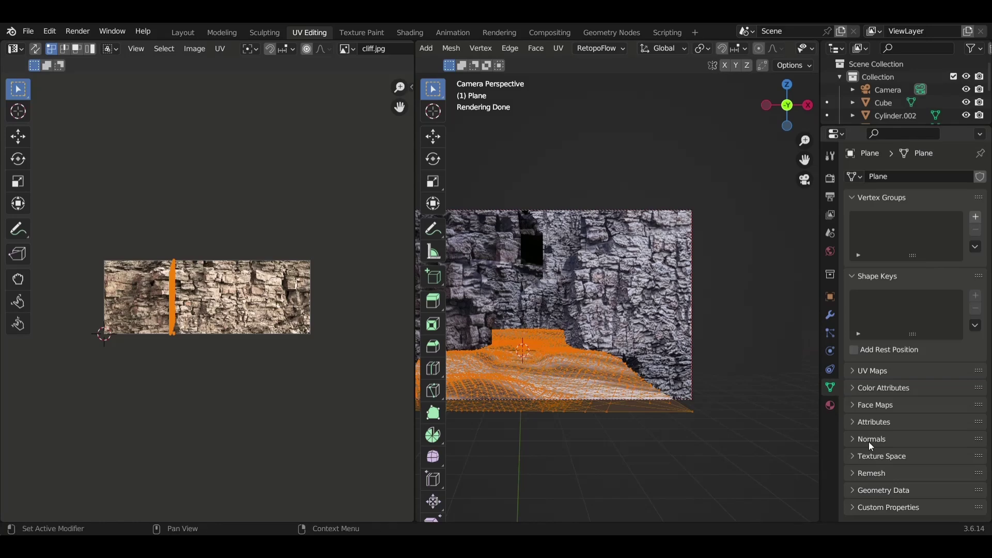
{"action": "left_click", "coordinate": [976, 403]}
{"action": "key", "text": "u"}
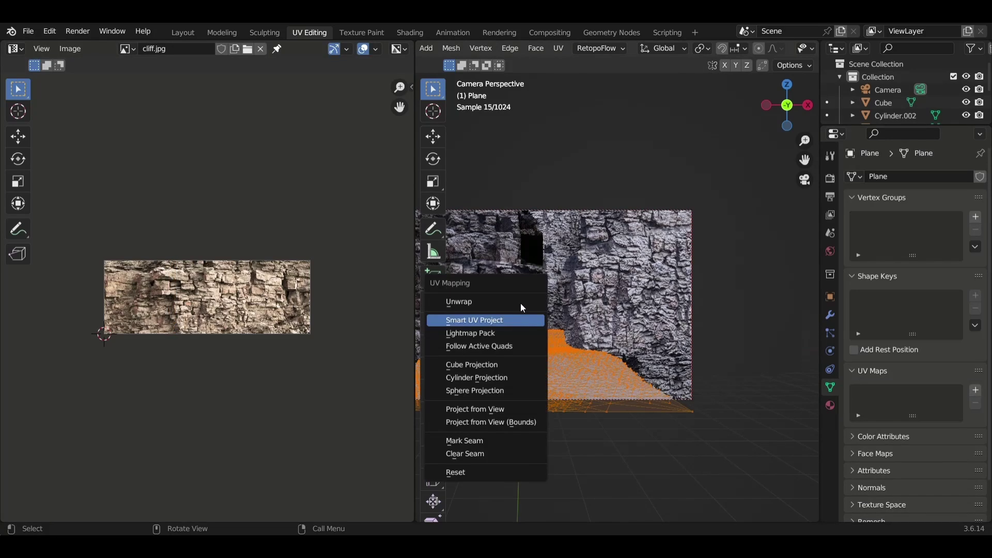
{"action": "left_click", "coordinate": [523, 319]}
{"action": "left_click", "coordinate": [591, 438]}
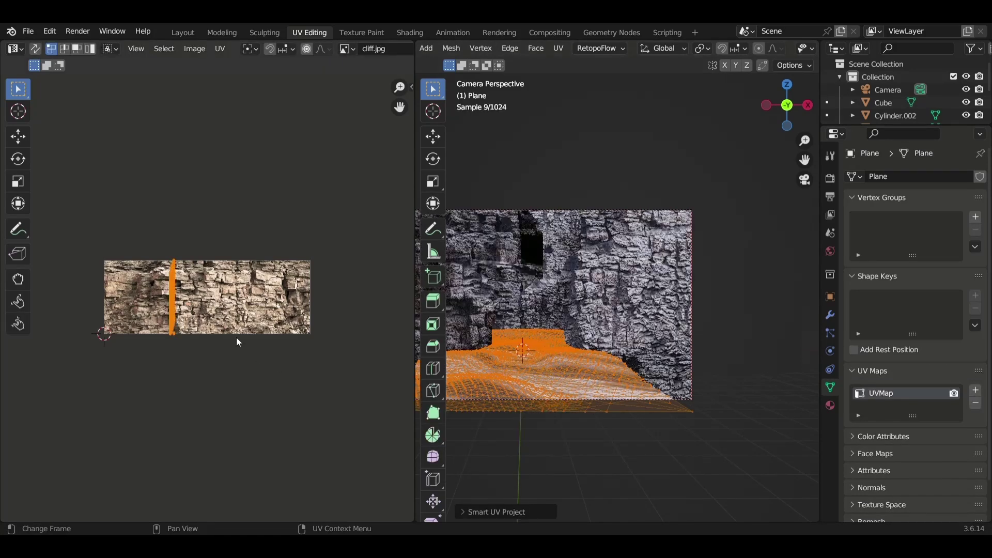
Step: Rotate and enlarge the floor's UV island across cliff.jpg, then go back to Layout
{"action": "scroll", "coordinate": [239, 339], "scroll_direction": "up", "scroll_amount": 2}
{"action": "key", "text": "s"}
{"action": "key", "text": "r"}
{"action": "left_click", "coordinate": [177, 281]}
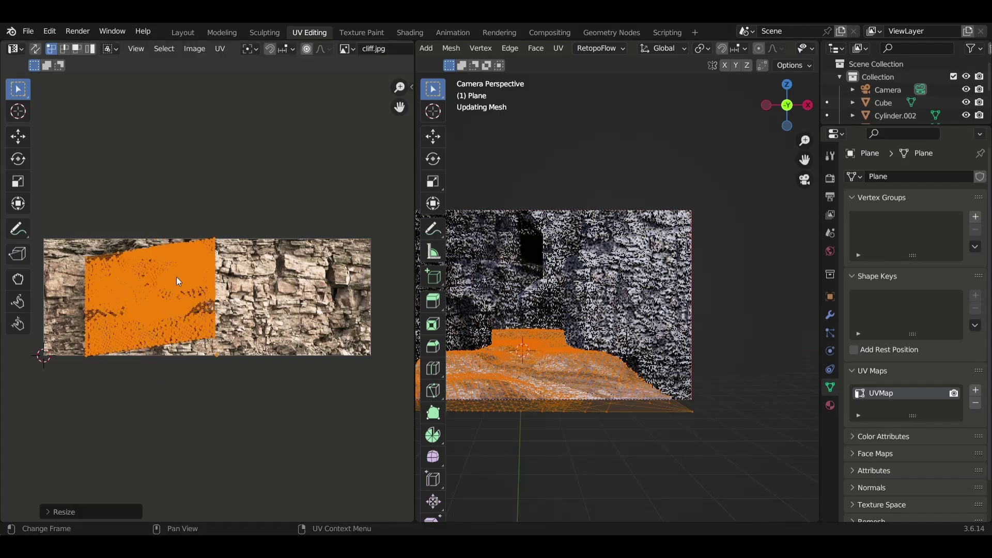
{"action": "key", "text": "s"}
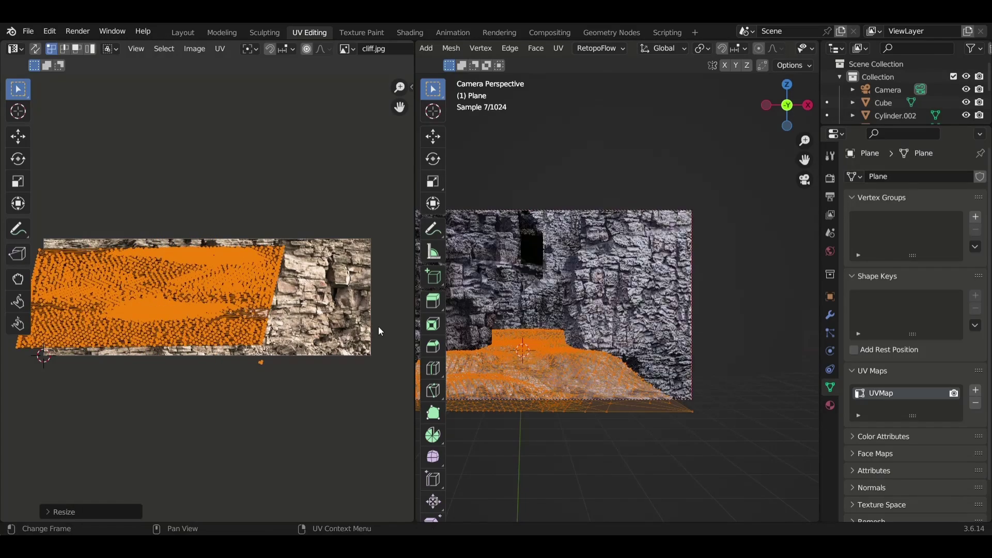
{"action": "left_click", "coordinate": [377, 328]}
{"action": "key", "text": "Tab"}
{"action": "scroll", "coordinate": [607, 284], "scroll_direction": "down", "scroll_amount": 2}
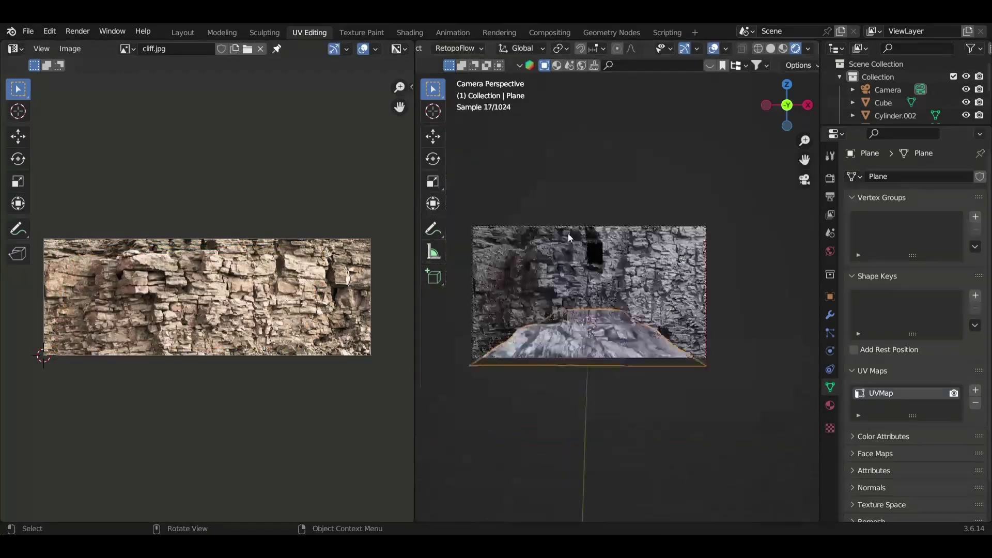
{"action": "left_click", "coordinate": [197, 33]}
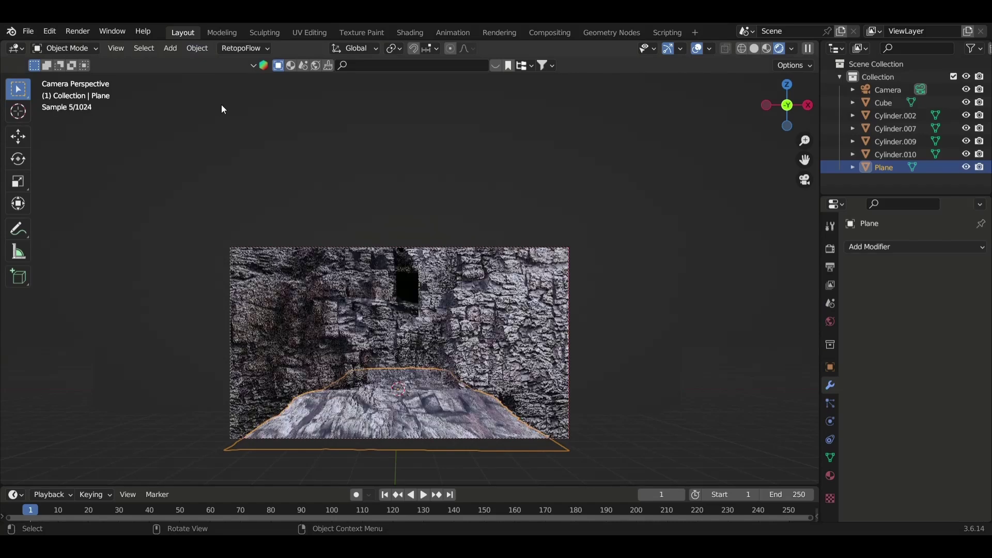
Step: Select the floor Plane and bring up World properties while viewing through the camera
{"action": "left_click", "coordinate": [443, 129]}
{"action": "left_click", "coordinate": [439, 423]}
{"action": "scroll", "coordinate": [402, 305], "scroll_direction": "up", "scroll_amount": 3}
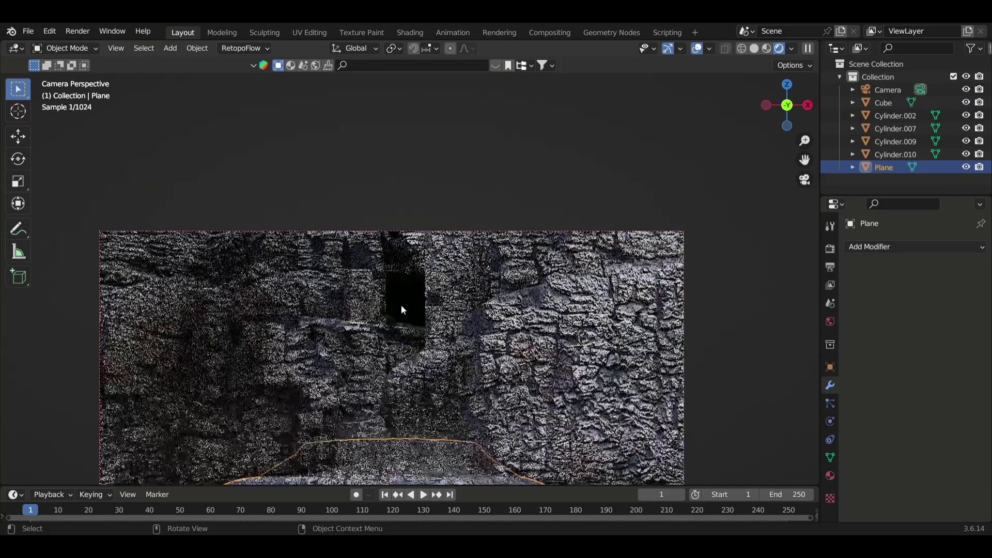
{"action": "scroll", "coordinate": [401, 305], "scroll_direction": "up", "scroll_amount": 3}
{"action": "left_click", "coordinate": [830, 321]}
{"action": "scroll", "coordinate": [394, 332], "scroll_direction": "down", "scroll_amount": 2}
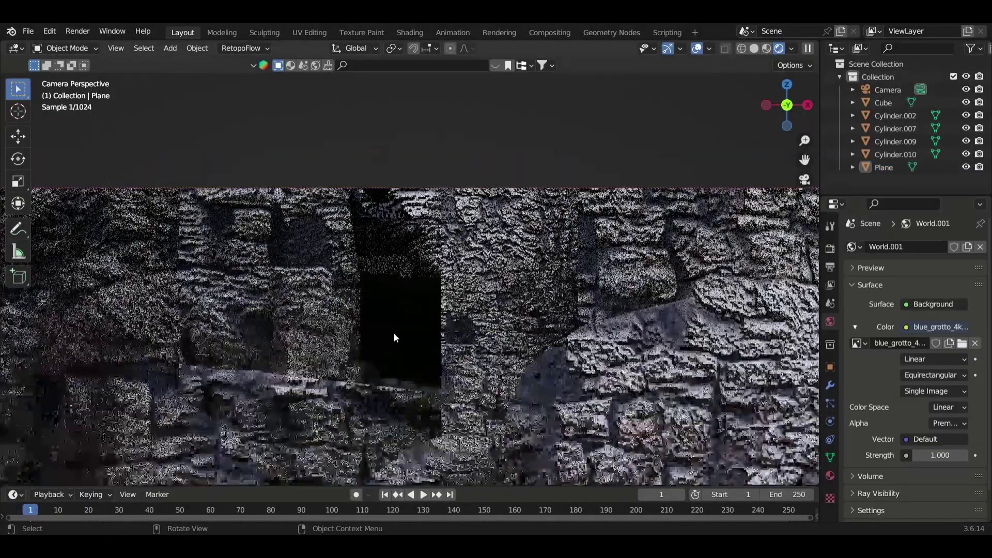
{"action": "middle_click_drag", "start_coordinate": [394, 332], "coordinate": [451, 303]}
{"action": "key", "text": "KP_0"}
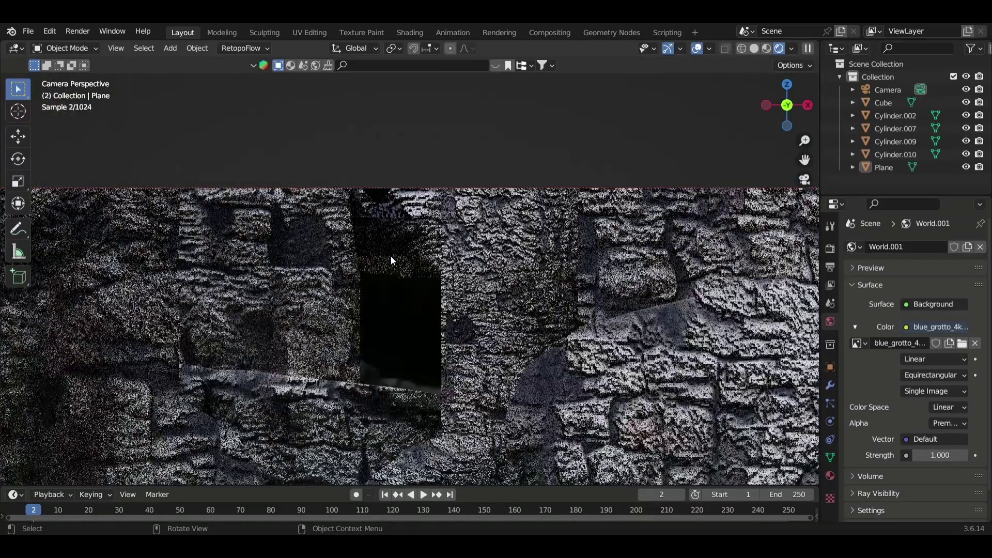
{"action": "key", "text": "Right"}
Step: Replace the world with a new World.002 coloured dark purple
{"action": "left_click", "coordinate": [981, 250]}
{"action": "left_click", "coordinate": [948, 241]}
{"action": "scroll", "coordinate": [514, 348], "scroll_direction": "down", "scroll_amount": 3}
{"action": "scroll", "coordinate": [513, 348], "scroll_direction": "down", "scroll_amount": 2}
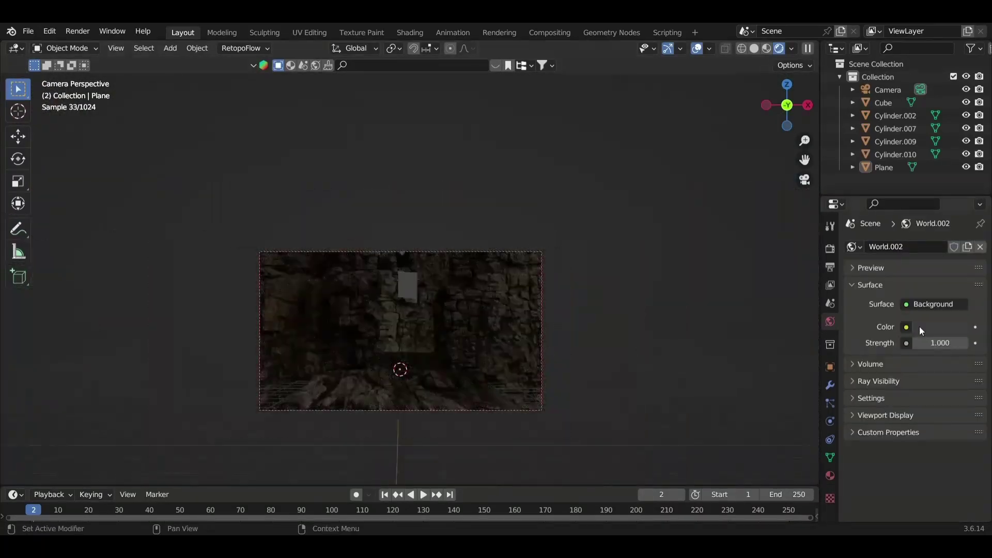
{"action": "left_click", "coordinate": [920, 327]}
{"action": "left_click", "coordinate": [910, 222]}
Step: Give the world volume a Principled Volume shader with dark grey fog colour
{"action": "left_click", "coordinate": [869, 363]}
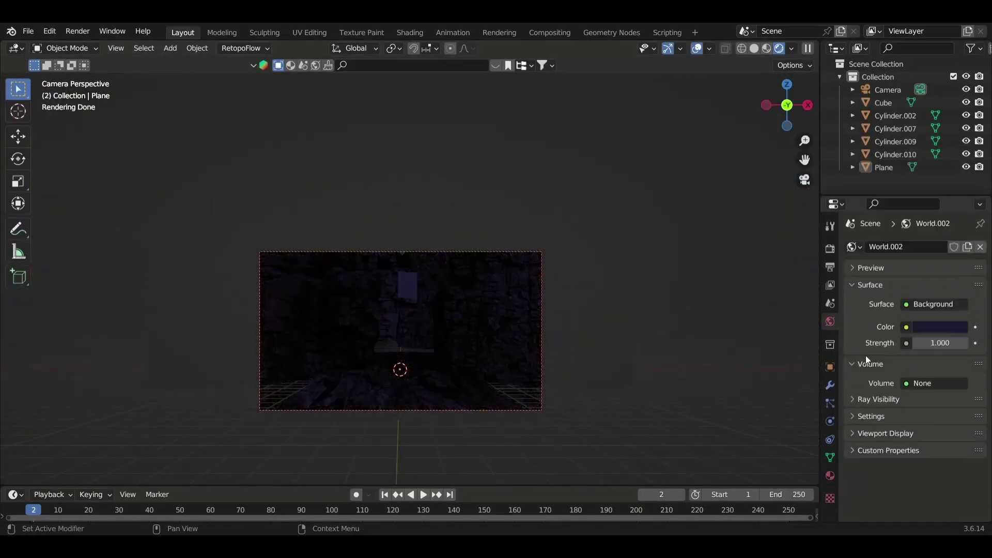
{"action": "left_click", "coordinate": [894, 384]}
{"action": "left_click", "coordinate": [903, 257]}
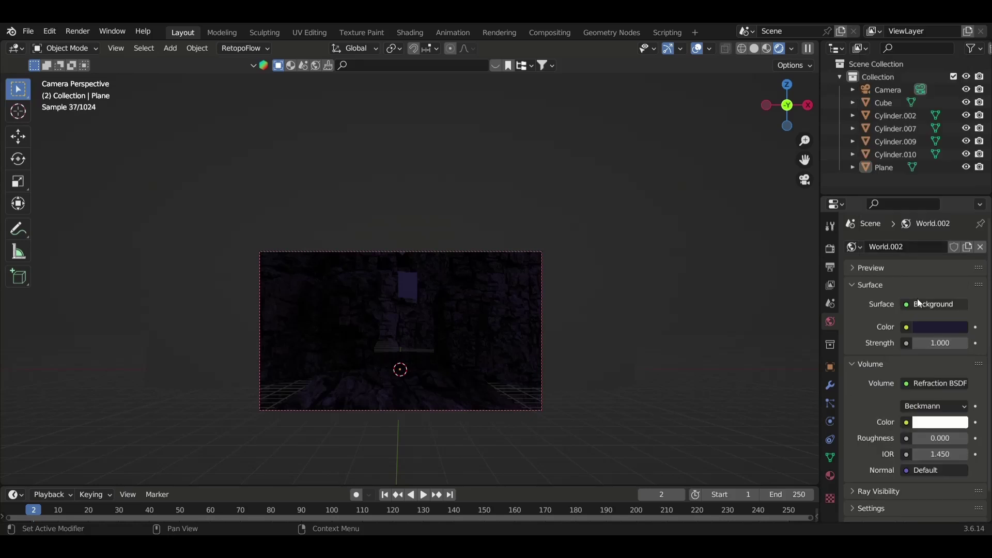
{"action": "left_click", "coordinate": [938, 385]}
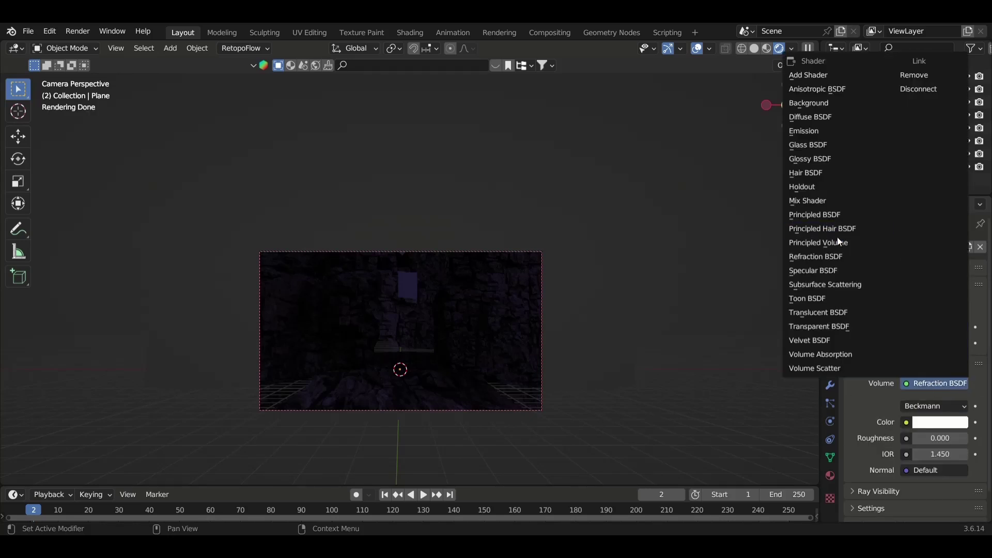
{"action": "left_click", "coordinate": [838, 242]}
{"action": "left_click", "coordinate": [941, 406]}
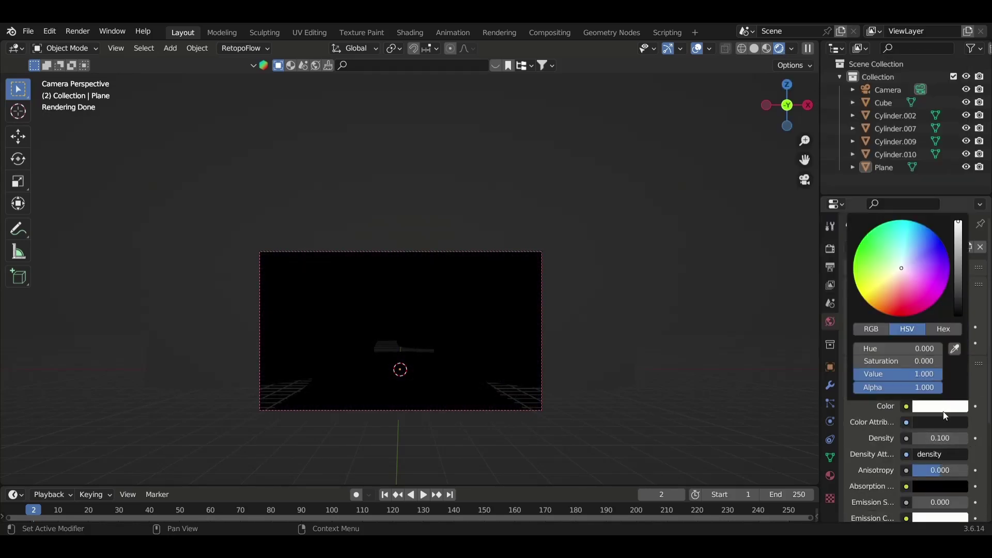
{"action": "scroll", "coordinate": [943, 412], "scroll_direction": "down", "scroll_amount": 3}
{"action": "scroll", "coordinate": [944, 411], "scroll_direction": "down", "scroll_amount": 3}
{"action": "key", "text": "shift+a"}
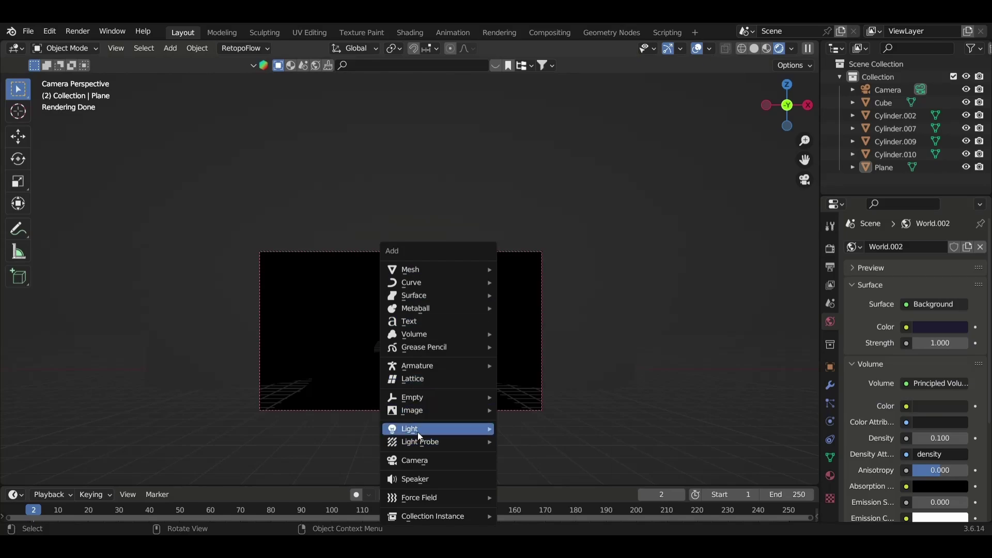
Step: Add a light above the canyon, set its power, and change it to a Point light
{"action": "left_click", "coordinate": [517, 468]}
{"action": "key", "text": "KP_1"}
{"action": "key", "text": "g"}
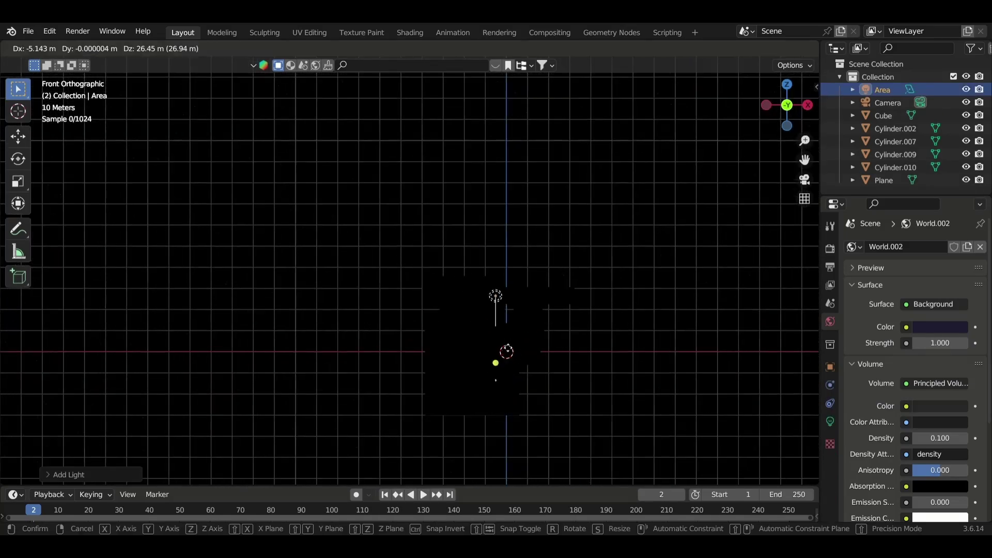
{"action": "left_click", "coordinate": [479, 332]}
{"action": "left_click", "coordinate": [831, 422]}
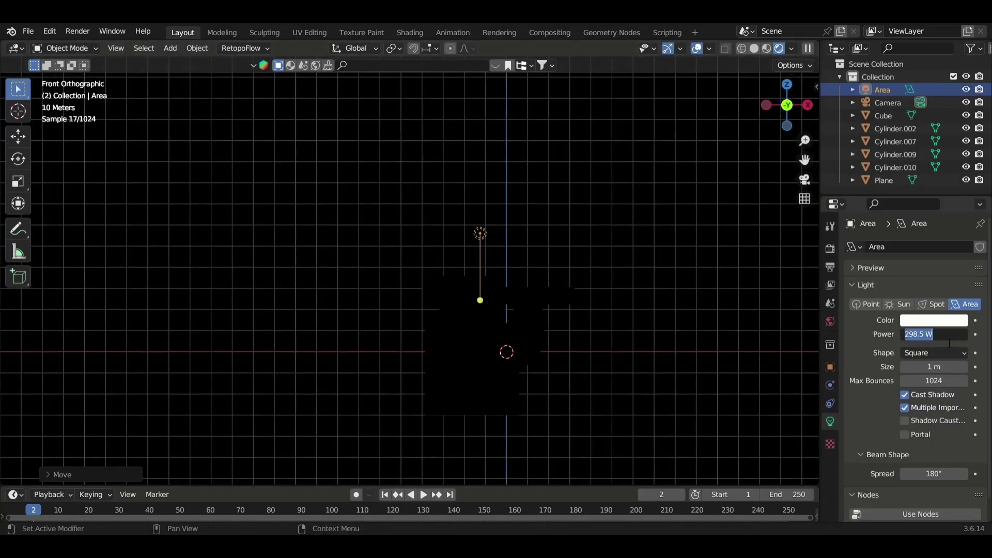
{"action": "key", "text": "Return"}
{"action": "middle_click_drag", "start_coordinate": [470, 309], "coordinate": [379, 369]}
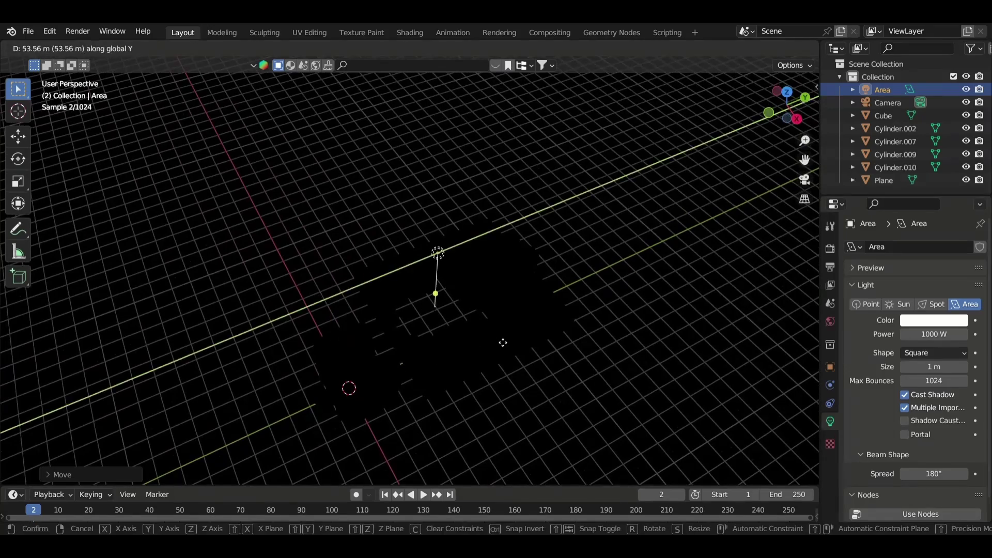
{"action": "middle_click_drag", "start_coordinate": [437, 289], "coordinate": [560, 313]}
{"action": "key", "text": "KP_0"}
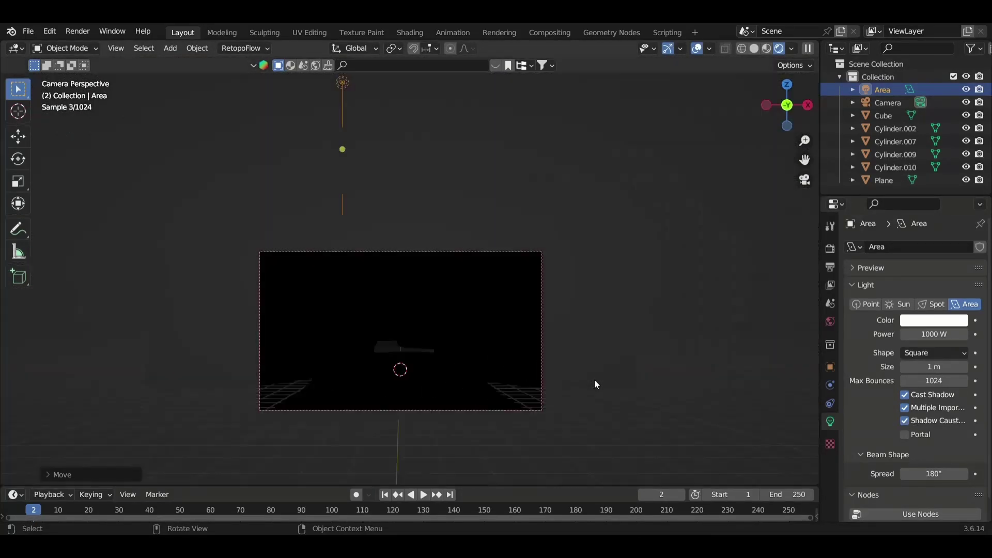
{"action": "left_click", "coordinate": [885, 305]}
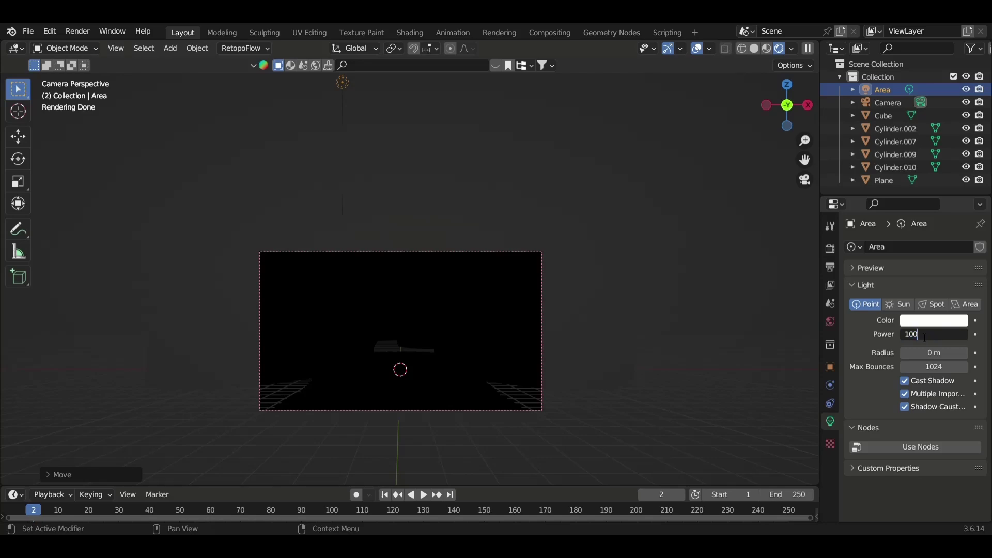
{"action": "mouse_move", "coordinate": [626, 200]}
{"action": "middle_mouse_down"}
{"action": "mouse_move", "coordinate": [259, 349]}
{"action": "mouse_move", "coordinate": [370, 276]}
{"action": "middle_mouse_up"}
{"action": "key", "text": "g"}
Step: Change the world fog shader to Volume Scatter and reposition the light
{"action": "left_click", "coordinate": [830, 322]}
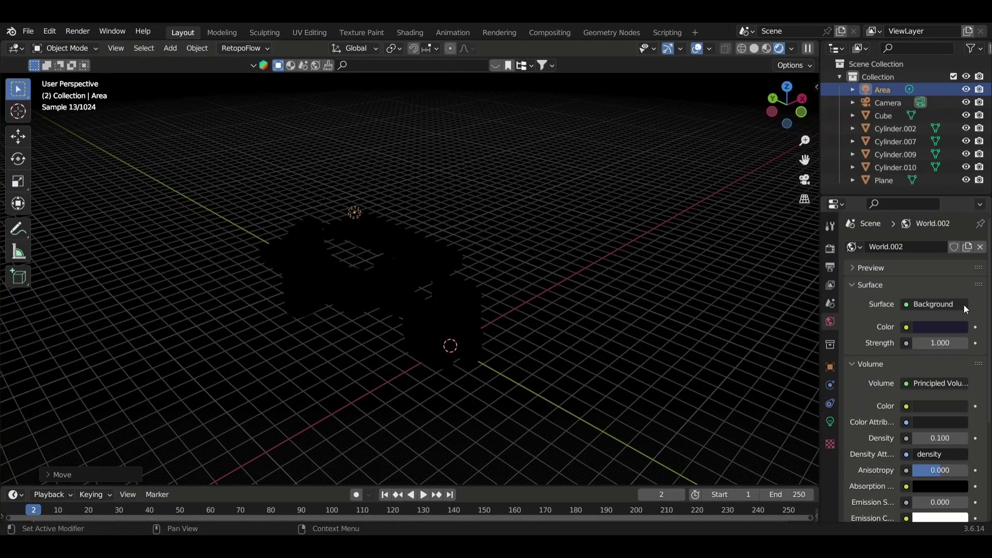
{"action": "left_click_drag", "start_coordinate": [949, 442], "coordinate": [920, 442]}
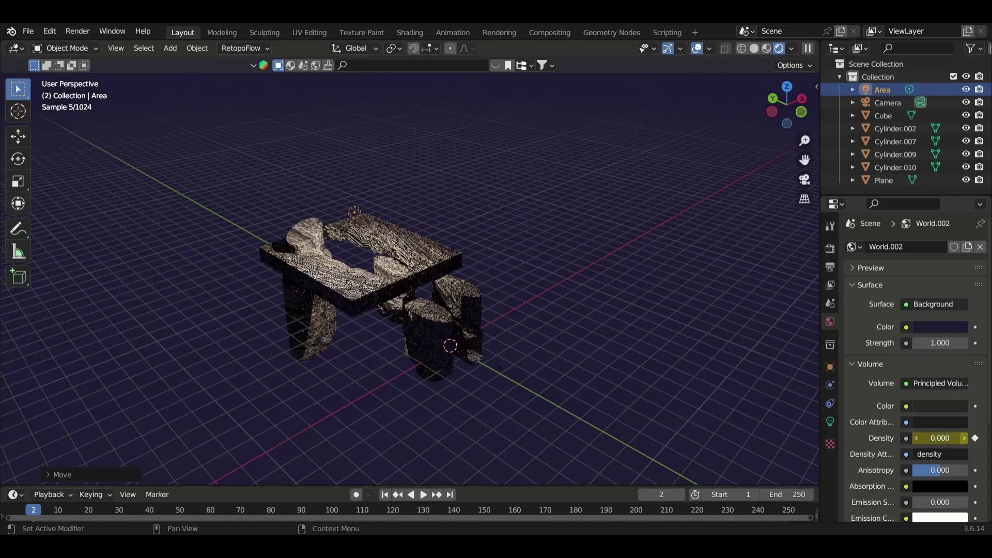
{"action": "key", "text": "ctrl+z"}
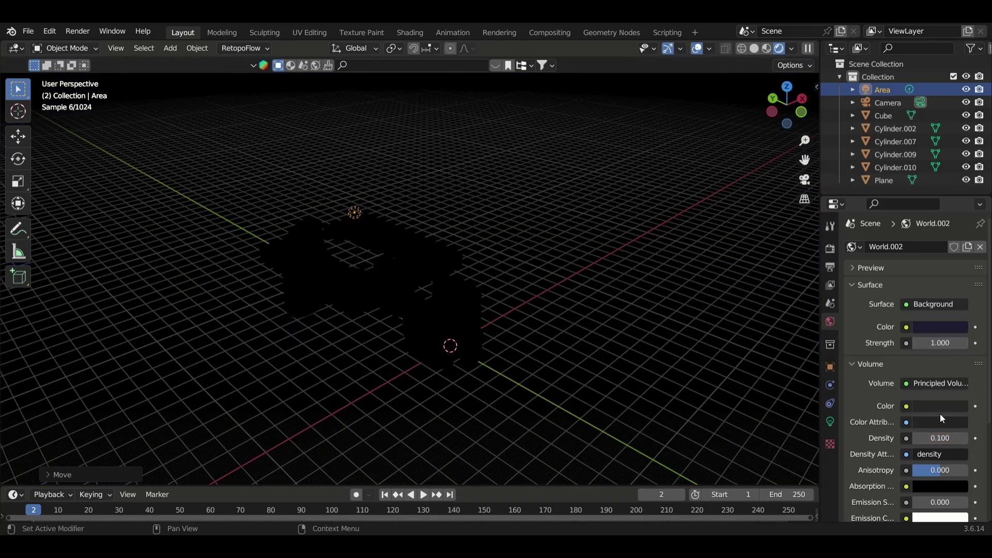
{"action": "left_click", "coordinate": [940, 411]}
{"action": "scroll", "coordinate": [911, 419], "scroll_direction": "down", "scroll_amount": 2}
{"action": "scroll", "coordinate": [879, 439], "scroll_direction": "down", "scroll_amount": 4}
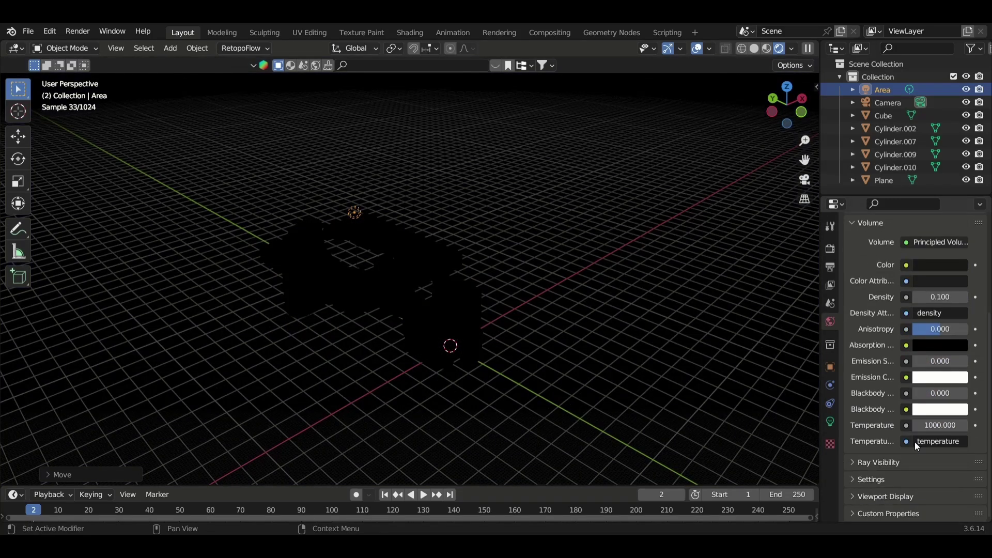
{"action": "scroll", "coordinate": [913, 434], "scroll_direction": "up", "scroll_amount": 6}
{"action": "left_click", "coordinate": [910, 381]}
{"action": "left_click", "coordinate": [874, 367]}
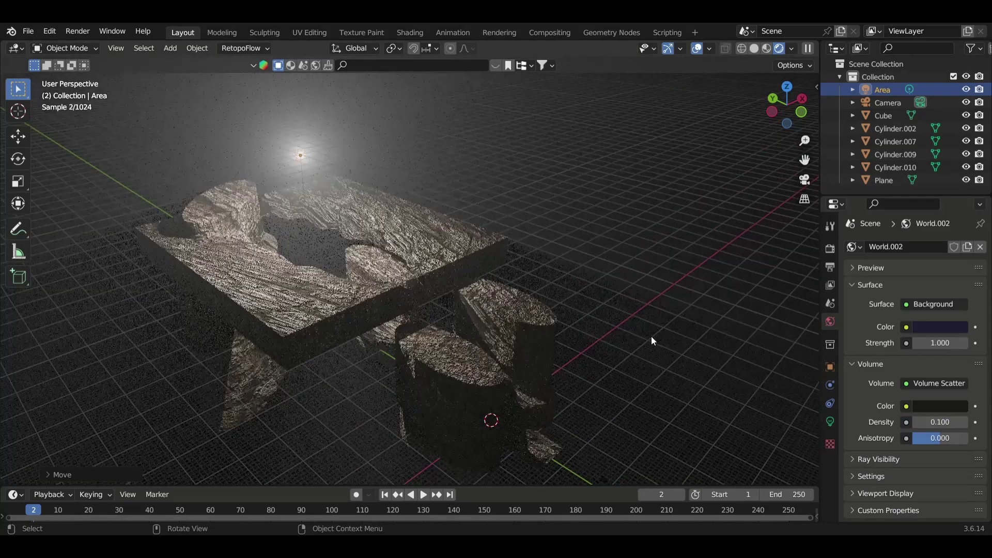
{"action": "key", "text": "KP_0"}
{"action": "scroll", "coordinate": [652, 336], "scroll_direction": "up", "scroll_amount": 3}
{"action": "key", "text": "g"}
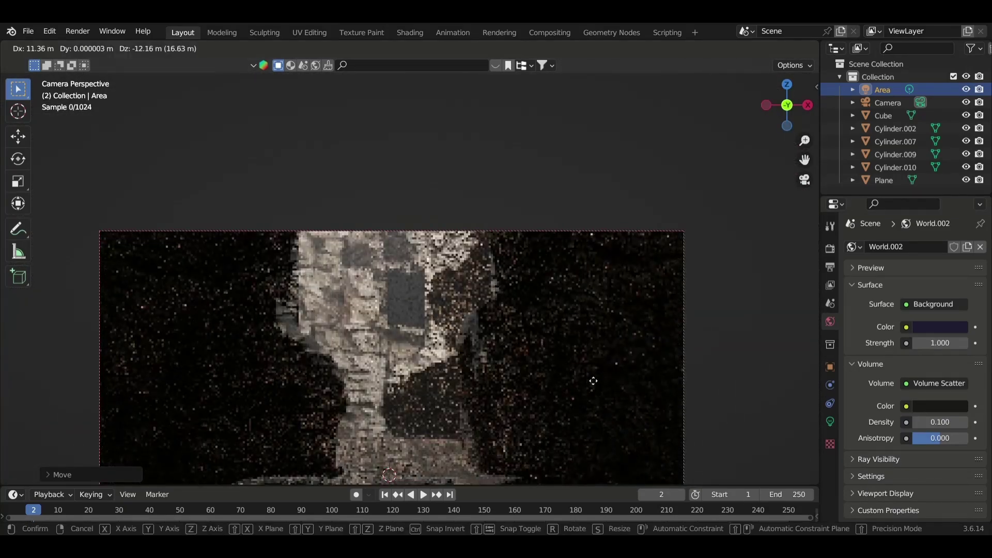
{"action": "left_click", "coordinate": [594, 381]}
Step: Raise the fog density to 1.1 and tint the fog dark blue
{"action": "left_click", "coordinate": [965, 423]}
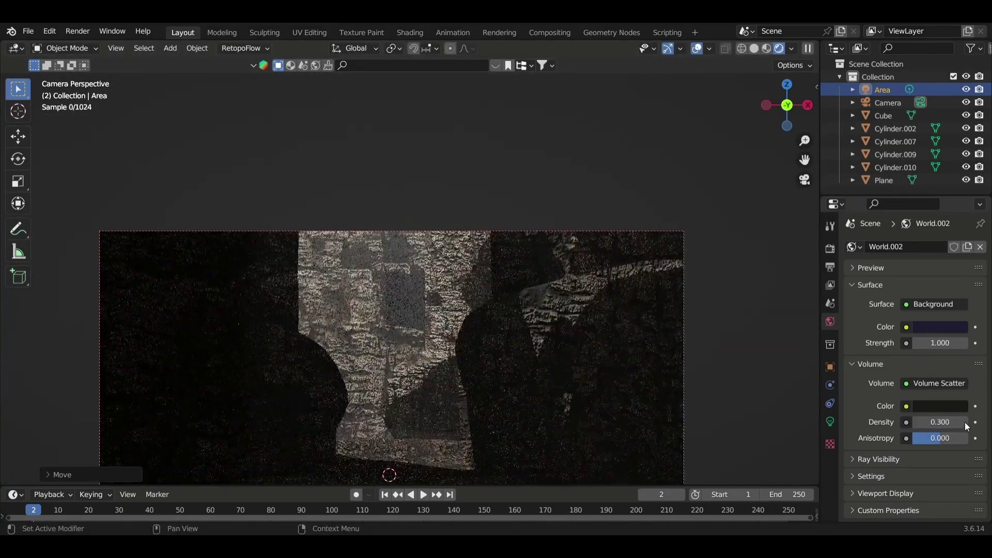
{"action": "left_click", "coordinate": [965, 422]}
{"action": "left_click", "coordinate": [965, 422]}
{"action": "left_click", "coordinate": [941, 407]}
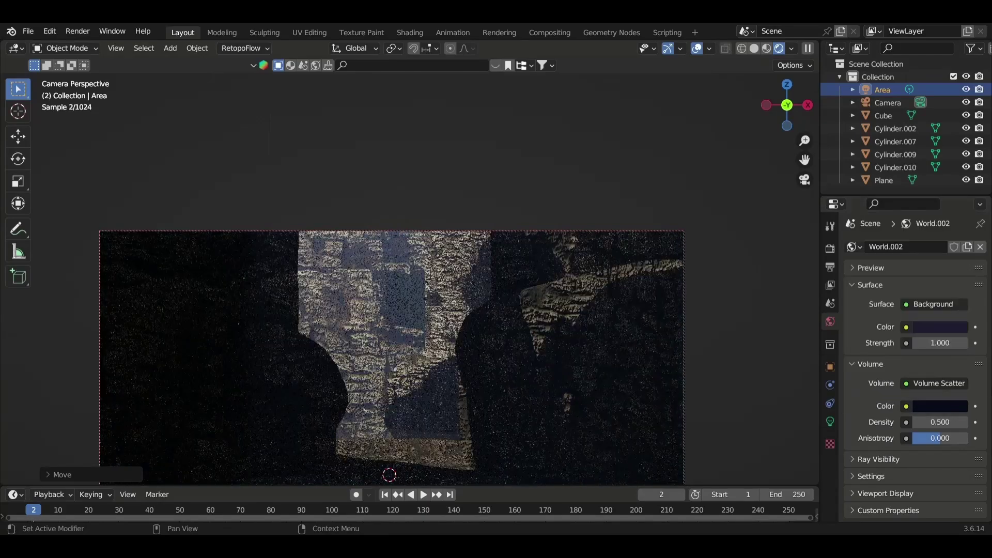
{"action": "double_click", "coordinate": [966, 423]}
{"action": "scroll", "coordinate": [722, 421], "scroll_direction": "down", "scroll_amount": 2}
{"action": "left_click", "coordinate": [965, 422]}
{"action": "left_click", "coordinate": [940, 406]}
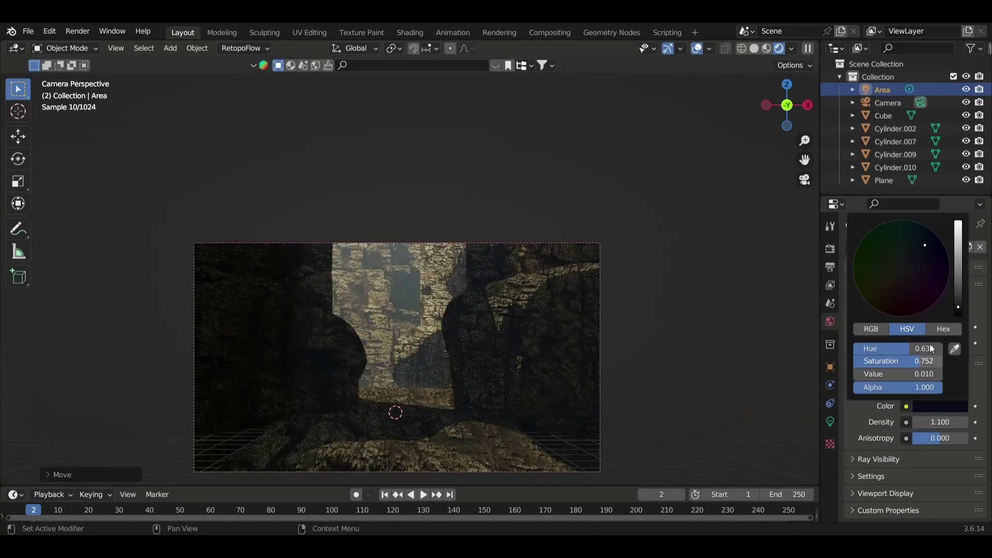
{"action": "left_click_drag", "start_coordinate": [925, 246], "coordinate": [937, 254]}
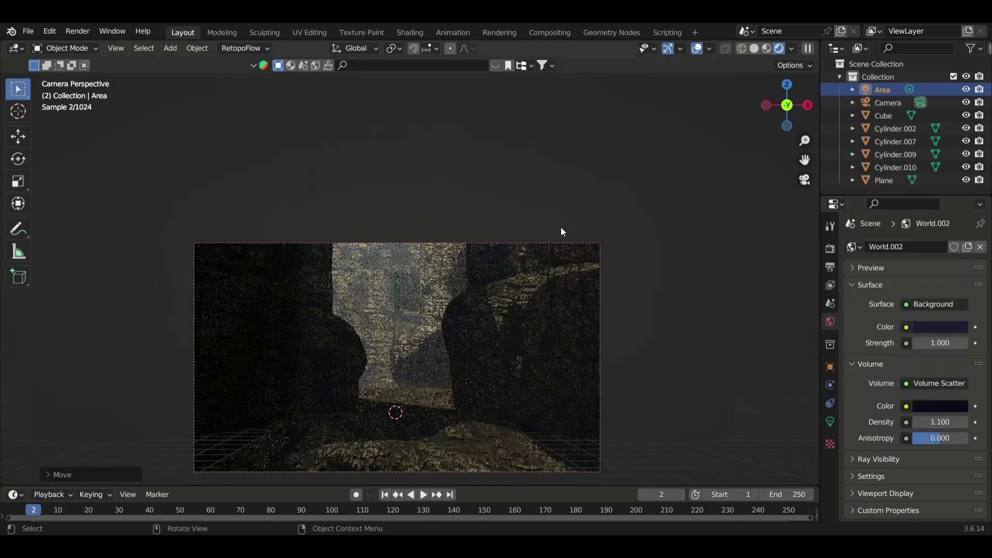
Step: Move the light again and widen its radius to 3.28 m
{"action": "key", "text": "g"}
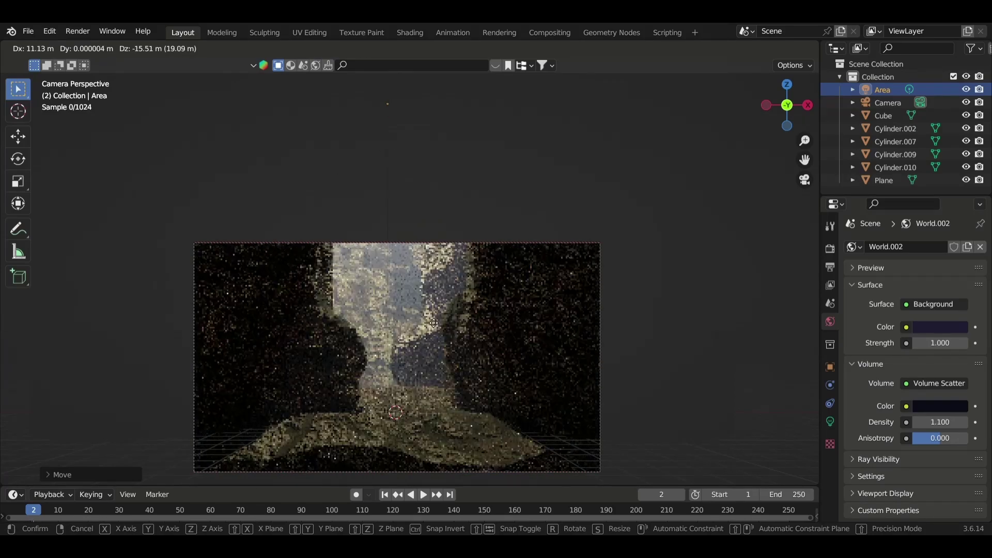
{"action": "left_click", "coordinate": [387, 150]}
{"action": "left_click", "coordinate": [831, 422]}
{"action": "left_click_drag", "start_coordinate": [934, 353], "coordinate": [910, 353]}
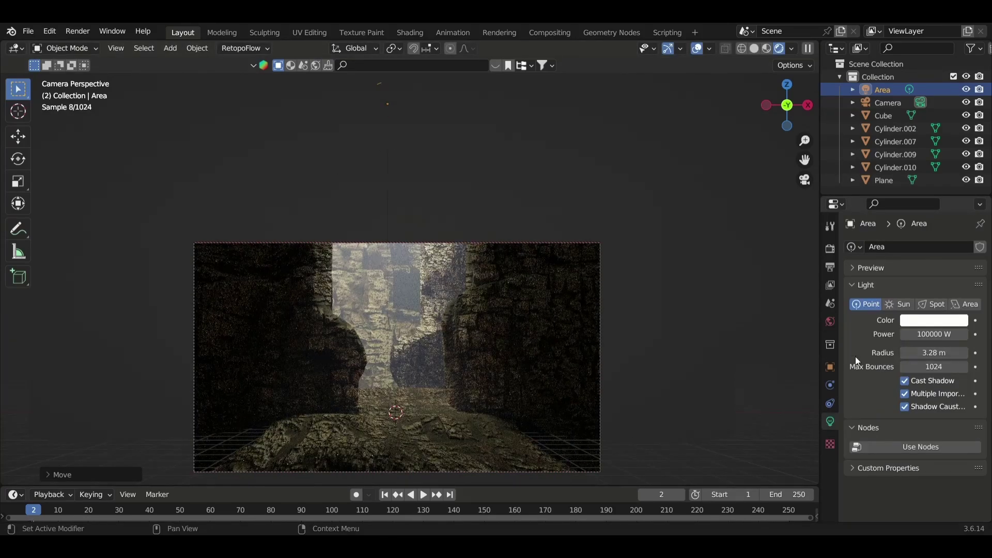
Step: Reposition the point light from the right side view
{"action": "scroll", "coordinate": [620, 397], "scroll_direction": "down", "scroll_amount": 2}
{"action": "key", "text": "KP_3"}
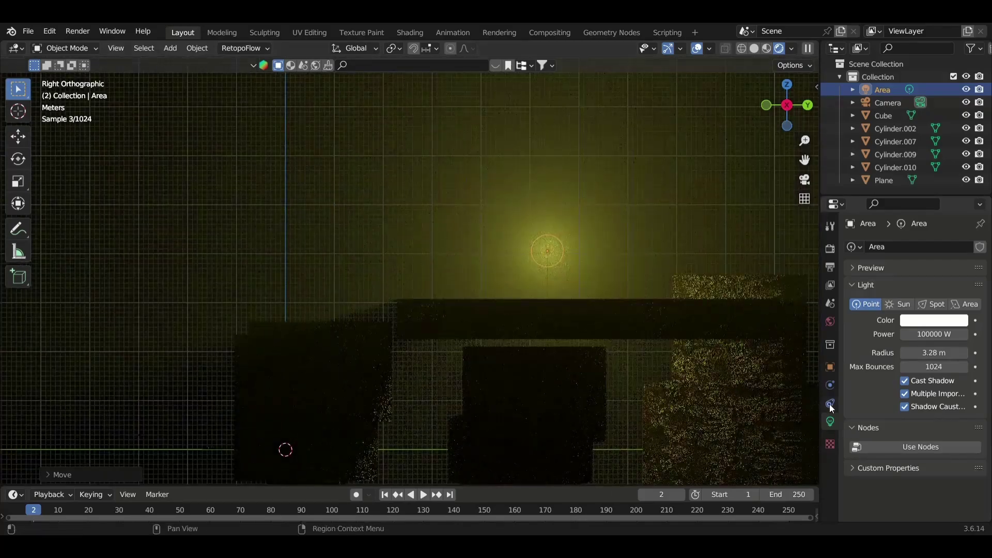
{"action": "key", "text": "g"}
{"action": "left_click", "coordinate": [668, 317]}
{"action": "key", "text": "KP_0"}
{"action": "middle_click_drag", "start_coordinate": [605, 259], "coordinate": [498, 203]}
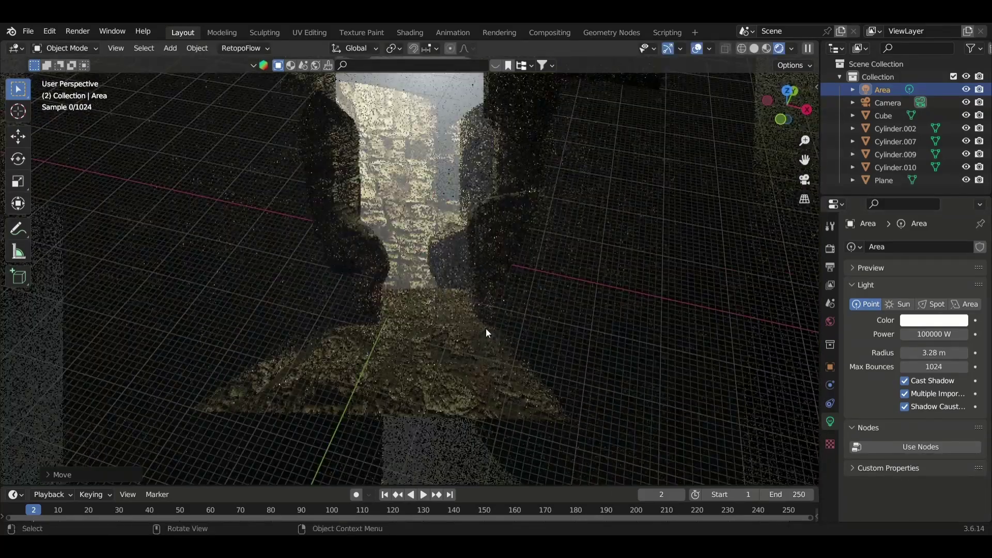
{"action": "scroll", "coordinate": [499, 206], "scroll_direction": "down", "scroll_amount": 3}
Step: Try moving a Cube face along Y in Edit Mode, then cancel it
{"action": "left_click", "coordinate": [446, 279]}
{"action": "key", "text": "Tab"}
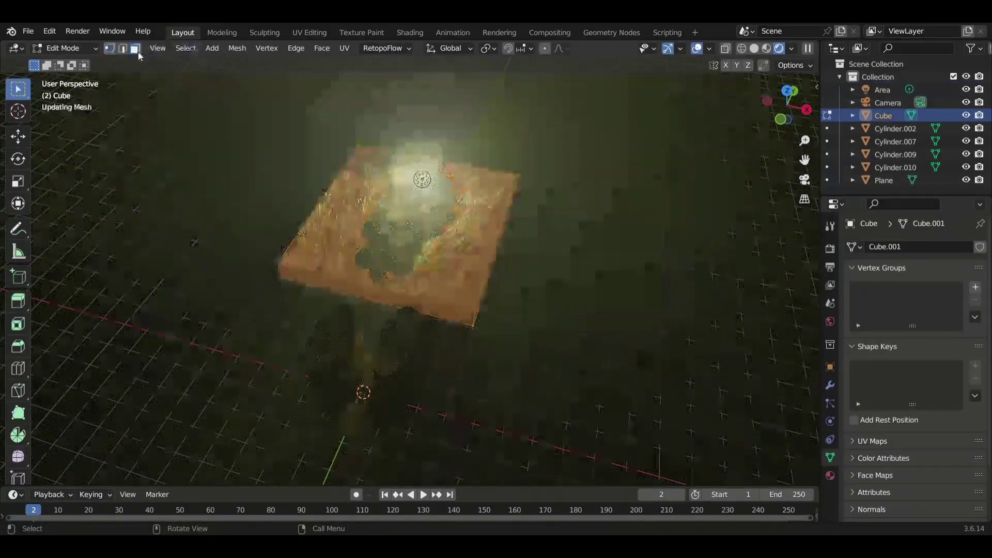
{"action": "key", "text": "3"}
{"action": "left_click", "coordinate": [325, 282]}
{"action": "key", "text": "g"}
{"action": "key", "text": "y"}
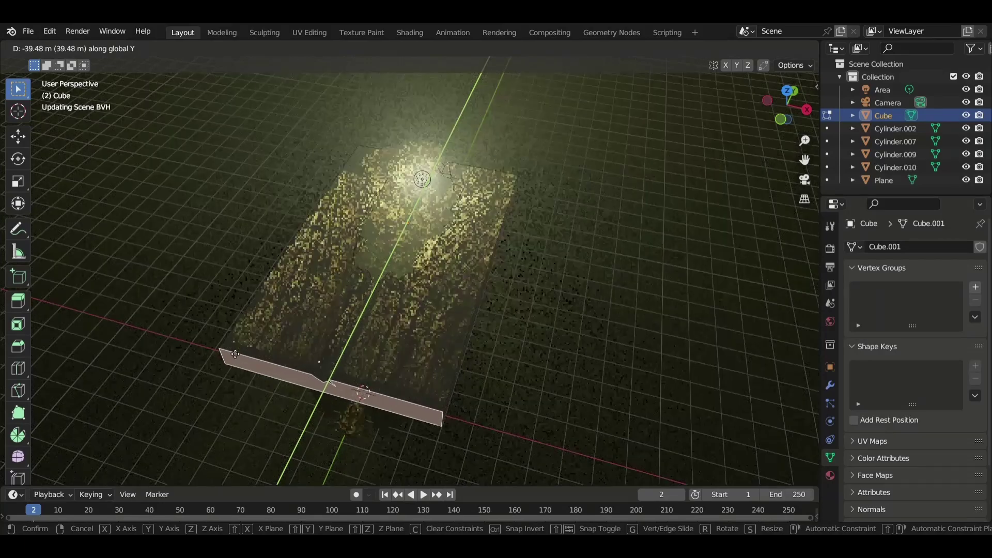
{"action": "key", "text": "Escape"}
{"action": "key", "text": "Tab"}
Step: Scale the Cube rock slab narrower along the X axis
{"action": "key", "text": "a"}
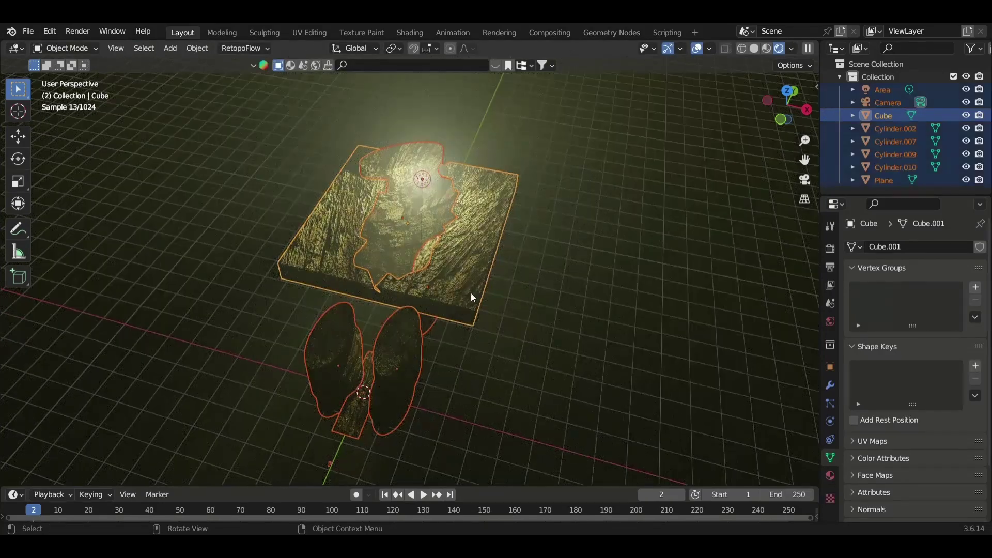
{"action": "left_click", "coordinate": [472, 294]}
{"action": "key", "text": "s"}
{"action": "key", "text": "x"}
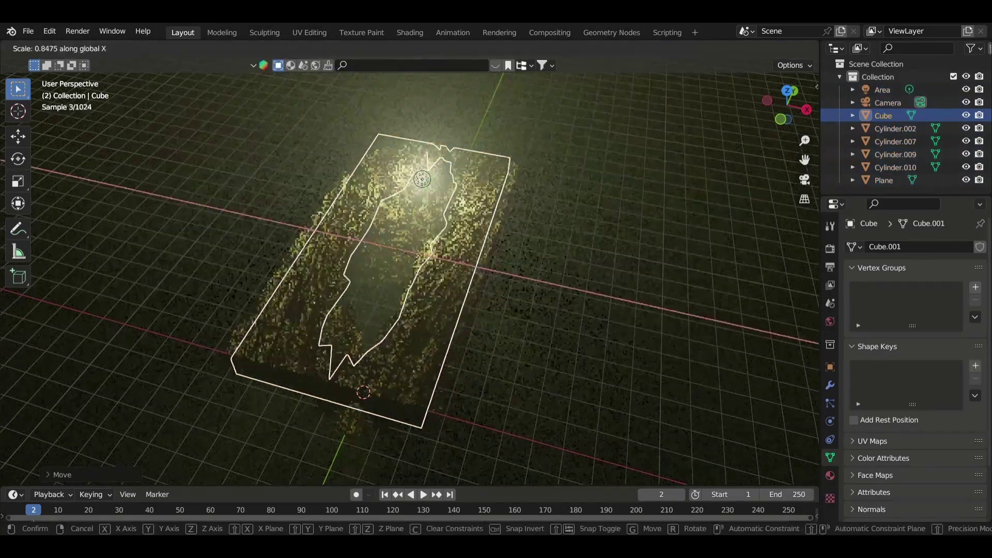
{"action": "left_click", "coordinate": [482, 301]}
{"action": "key", "text": "KP_0"}
Step: Select the light, Plane, camera and rock wall Cylinder.007 in turn
{"action": "left_click", "coordinate": [524, 268]}
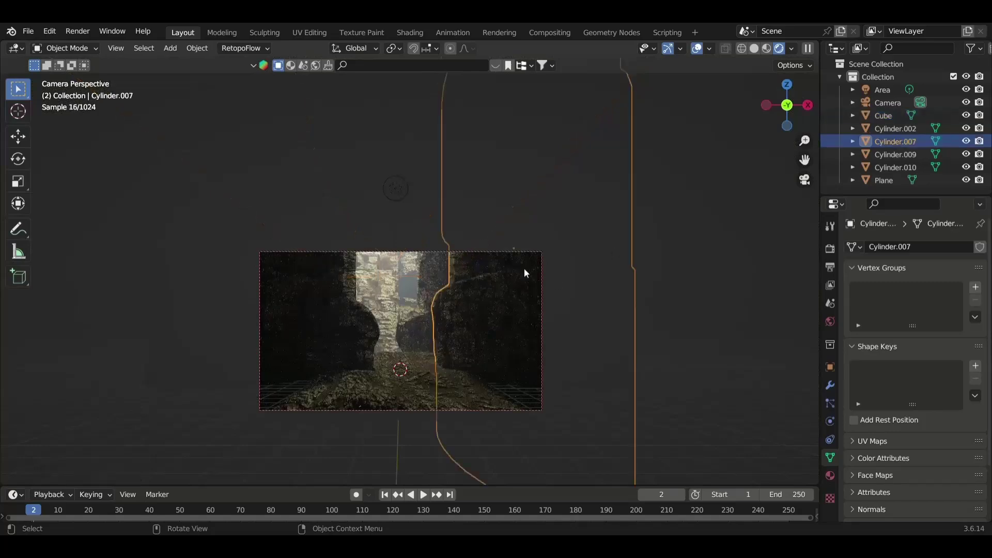
{"action": "left_click", "coordinate": [399, 172]}
{"action": "key", "text": "g"}
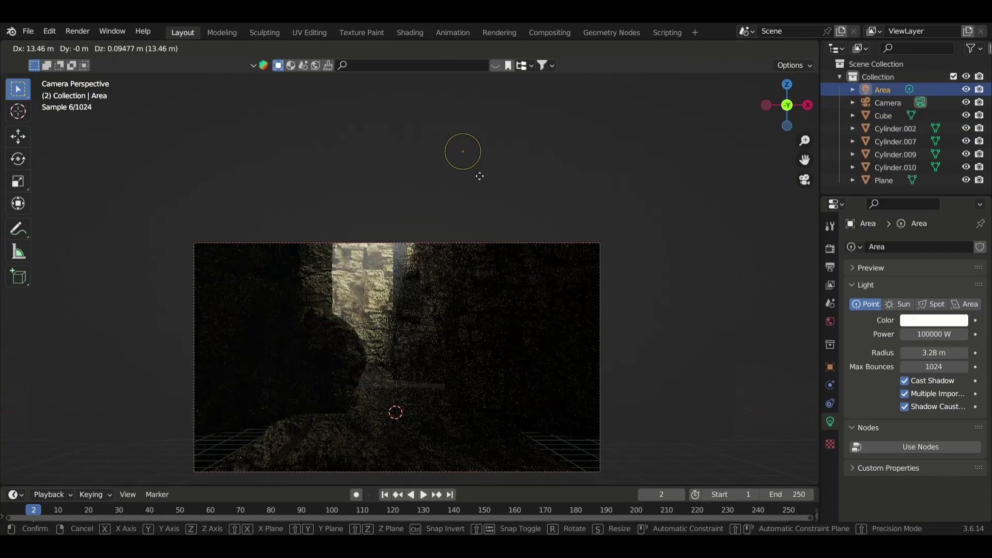
{"action": "key", "text": "Escape"}
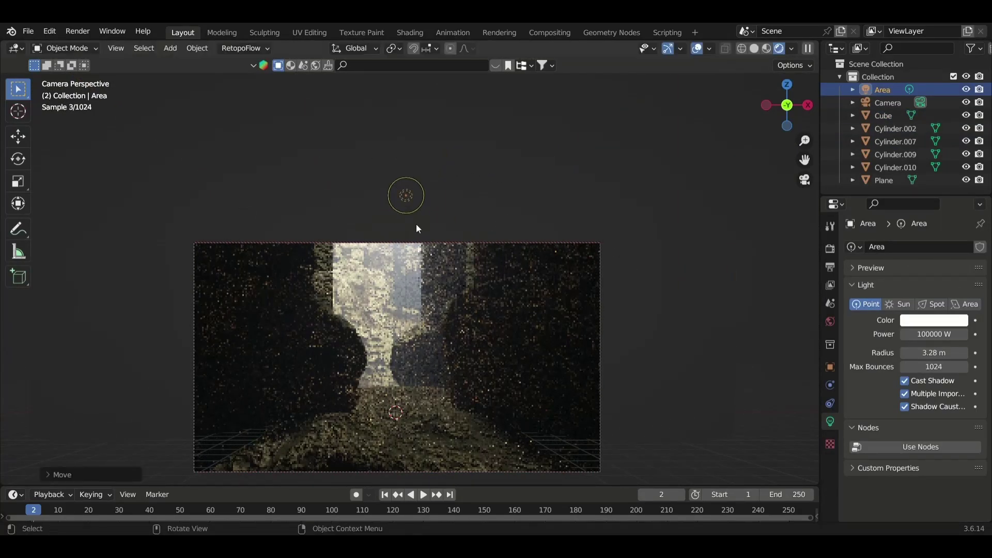
{"action": "left_click", "coordinate": [526, 392]}
{"action": "left_click", "coordinate": [419, 477]}
{"action": "left_click", "coordinate": [491, 390]}
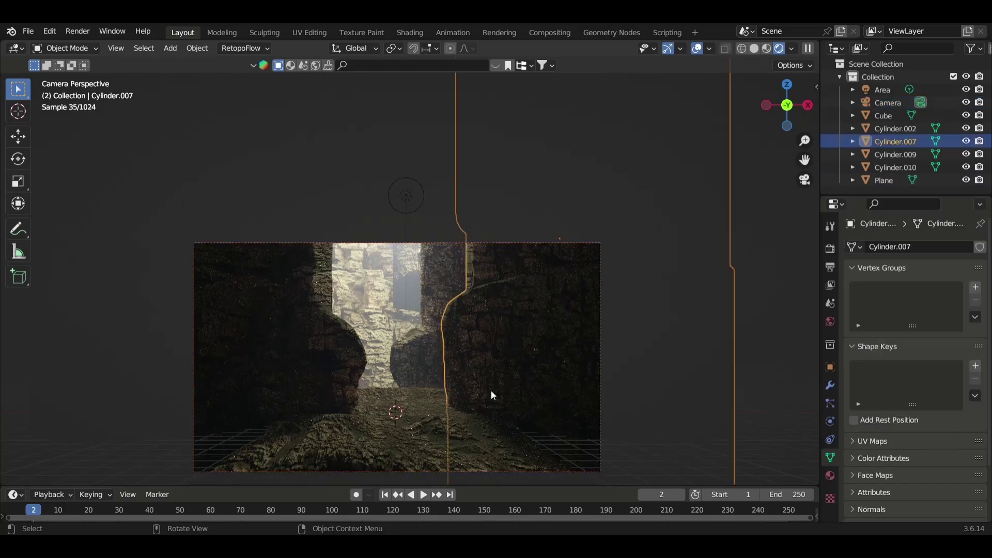
Step: Move rock walls Cylinder.007 and Cylinder.009 along the Y axis
{"action": "key", "text": "g"}
{"action": "key", "text": "y"}
{"action": "left_click", "coordinate": [393, 373]}
{"action": "left_click", "coordinate": [351, 380]}
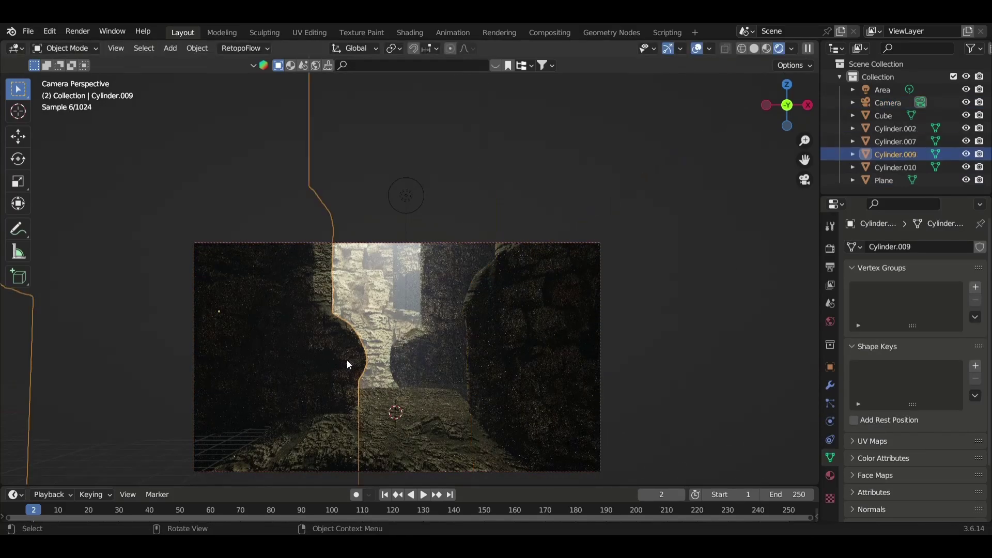
{"action": "key", "text": "g"}
{"action": "key", "text": "y"}
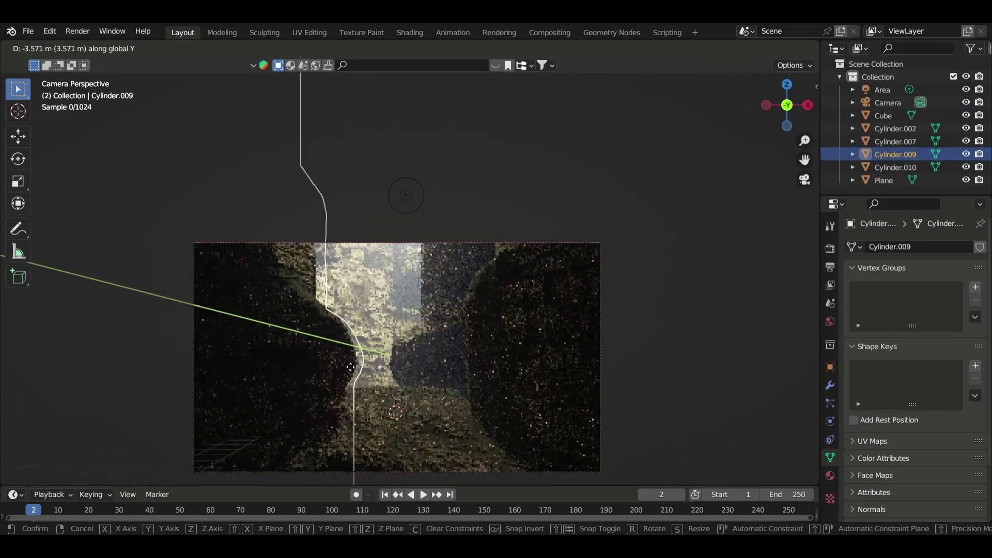
{"action": "left_click", "coordinate": [347, 346]}
Step: Duplicate the left rock wall, slide the copy along Y and rotate it around Z
{"action": "left_click", "coordinate": [349, 330]}
{"action": "key", "text": "g"}
{"action": "key", "text": "y"}
{"action": "left_click", "coordinate": [349, 330]}
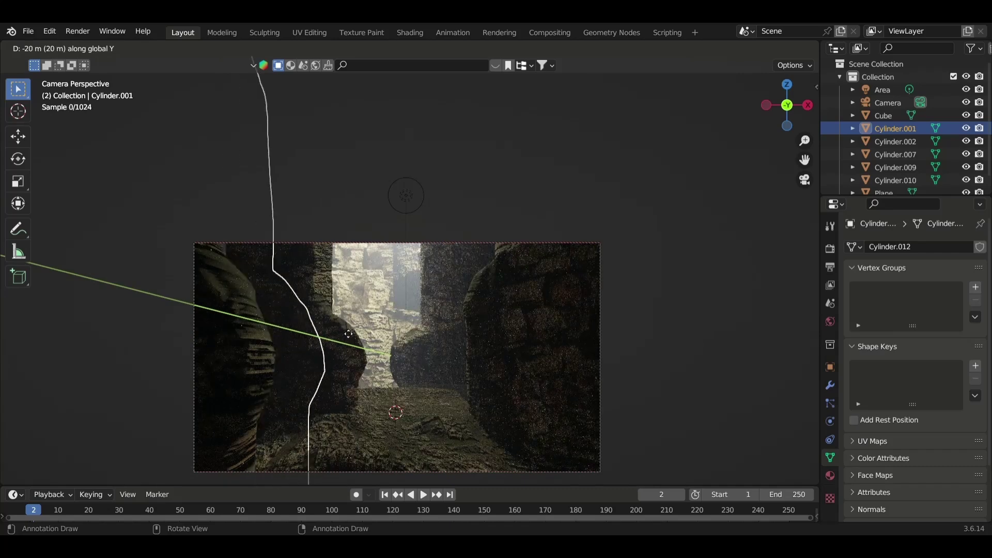
{"action": "key", "text": "shift+d"}
{"action": "key", "text": "Escape"}
{"action": "key", "text": "r"}
{"action": "key", "text": "z"}
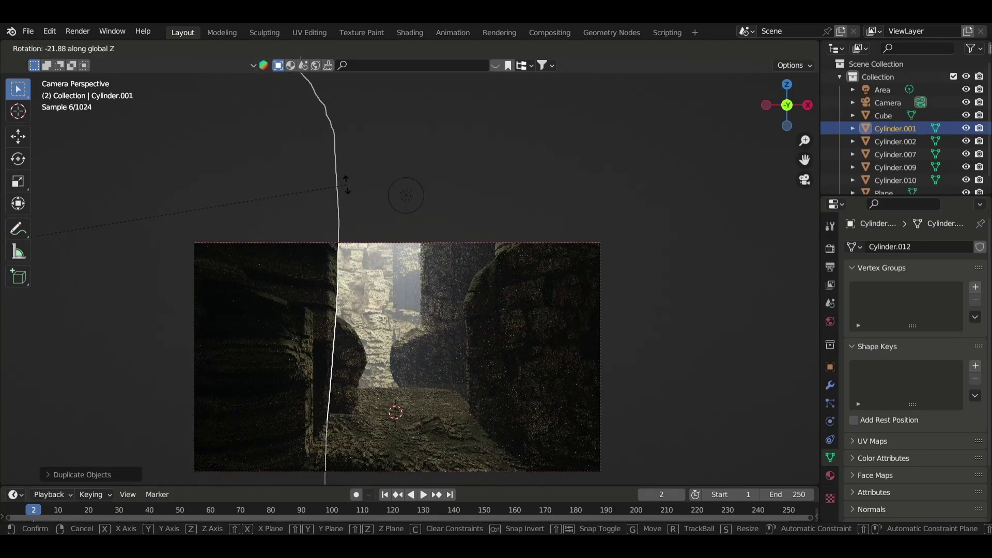
{"action": "left_click", "coordinate": [329, 218]}
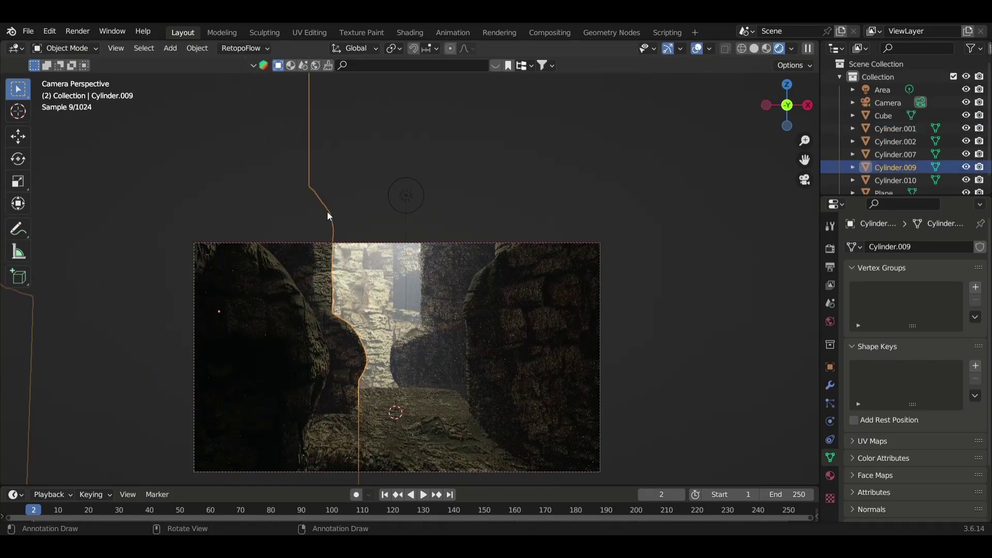
Step: Save girrafe.blend and bring up the area light's settings
{"action": "left_click", "coordinate": [502, 240]}
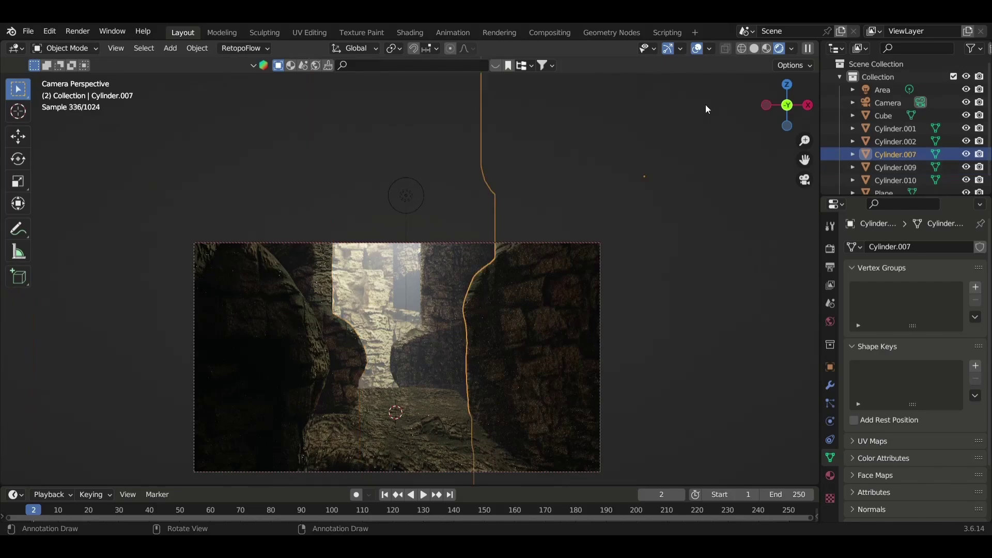
{"action": "key", "text": "ctrl+s"}
{"action": "left_click", "coordinate": [398, 178]}
{"action": "left_click", "coordinate": [934, 321]}
Step: Shift the area light colour from blue to cyan
{"action": "left_click", "coordinate": [922, 179]}
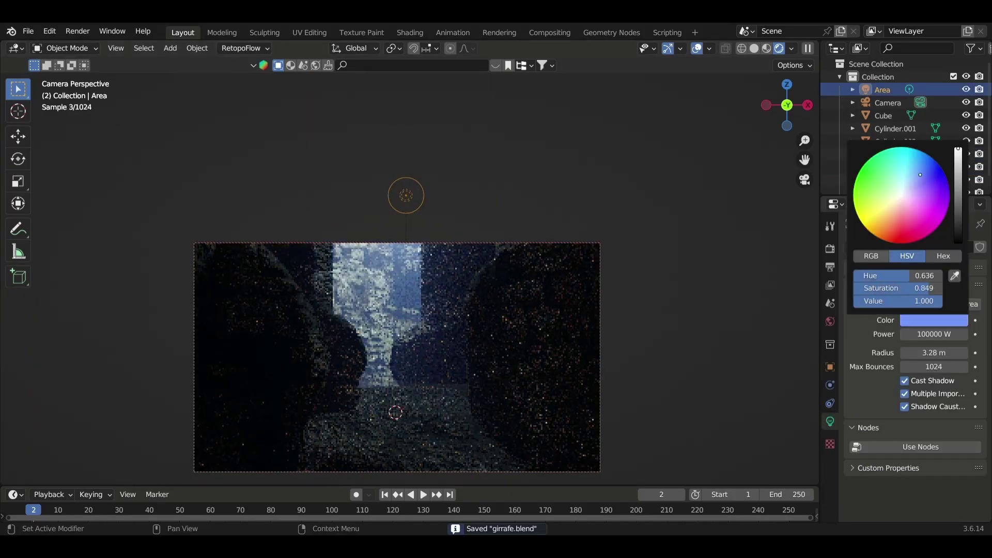
{"action": "left_click_drag", "start_coordinate": [922, 180], "coordinate": [908, 176]}
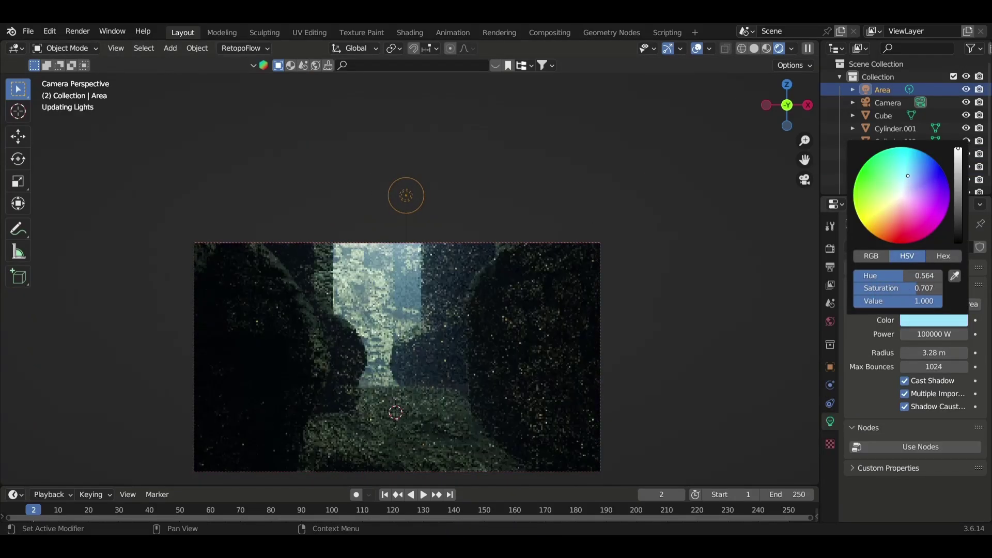
{"action": "left_click", "coordinate": [517, 251]}
{"action": "scroll", "coordinate": [445, 264], "scroll_direction": "up", "scroll_amount": 3}
{"action": "scroll", "coordinate": [448, 265], "scroll_direction": "down", "scroll_amount": 2}
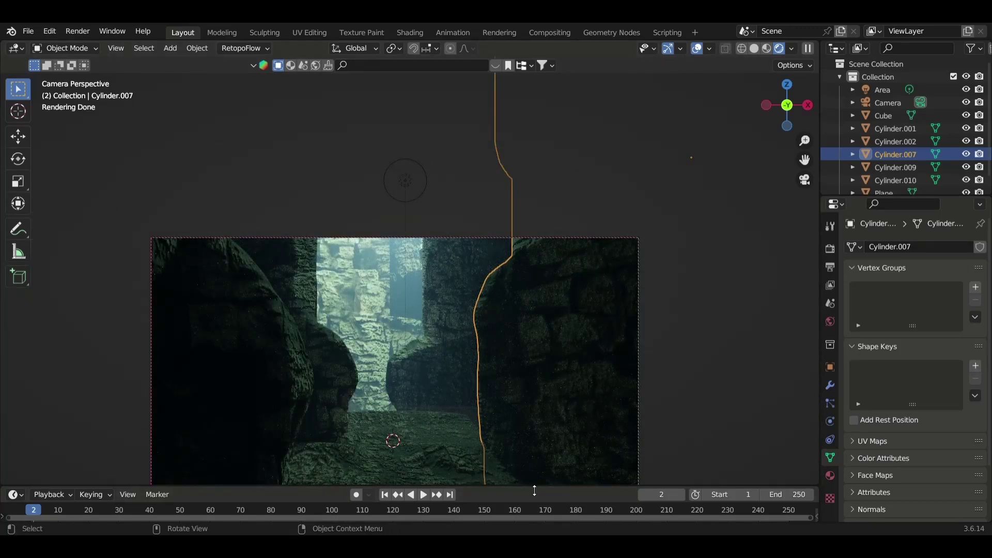
{"action": "scroll", "coordinate": [525, 281], "scroll_direction": "down", "scroll_amount": 3}
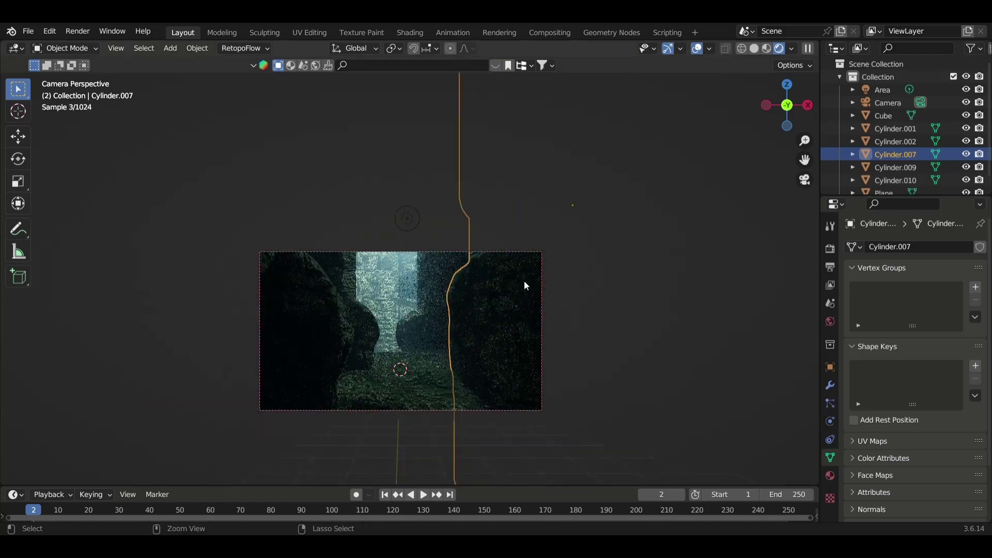
Step: Save girrafe.blend and switch the viewport to solid shading
{"action": "key", "text": "ctrl+s"}
{"action": "scroll", "coordinate": [586, 280], "scroll_direction": "up", "scroll_amount": 3}
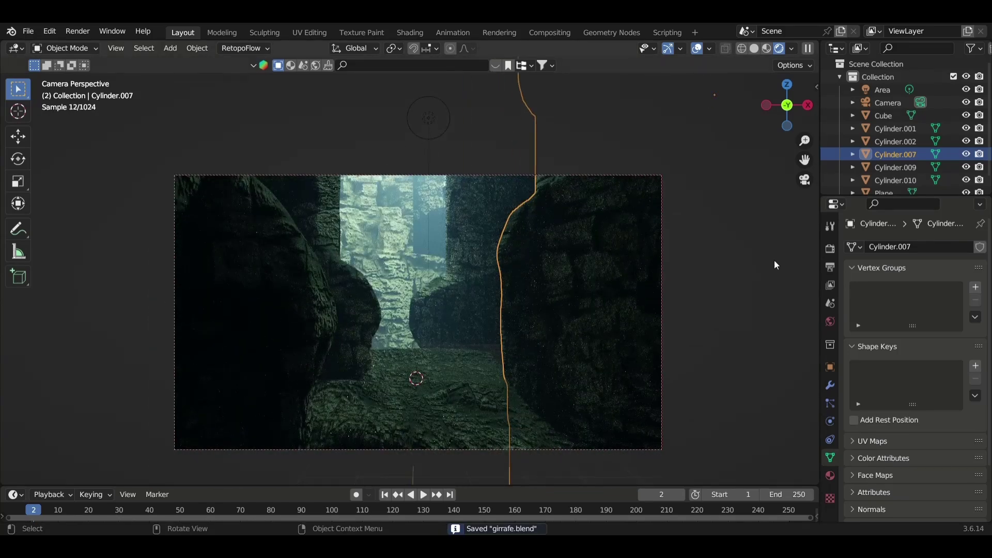
{"action": "scroll", "coordinate": [775, 265], "scroll_direction": "down", "scroll_amount": 1}
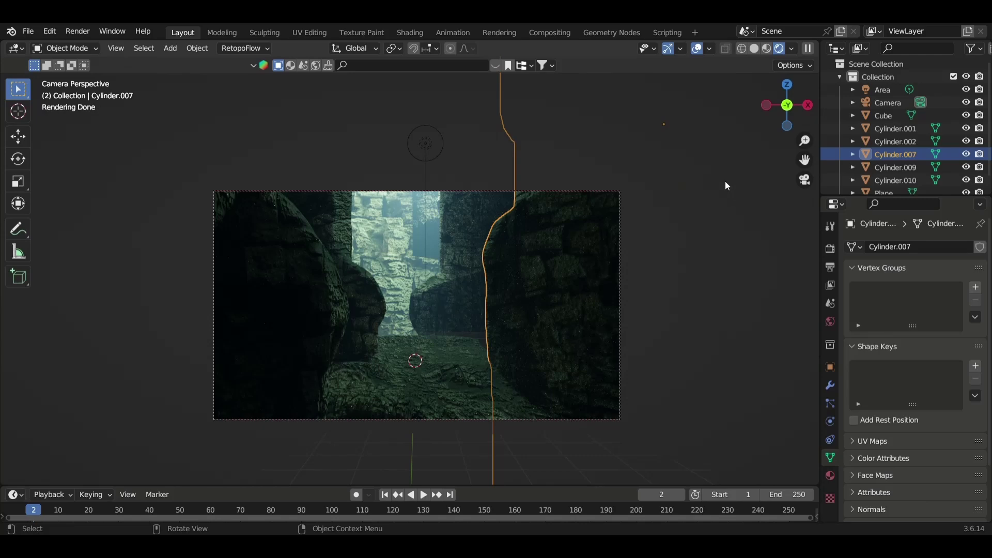
{"action": "left_click", "coordinate": [754, 48]}
Step: Add a new cube, Cube.001, and scale it up uniformly
{"action": "key", "text": "ctrl+s"}
{"action": "mouse_move", "coordinate": [656, 273]}
{"action": "middle_mouse_down"}
{"action": "mouse_move", "coordinate": [705, 265]}
{"action": "mouse_move", "coordinate": [694, 135]}
{"action": "middle_mouse_up"}
{"action": "key", "text": "shift+a"}
{"action": "left_click", "coordinate": [786, 82]}
{"action": "key", "text": "s"}
{"action": "left_click", "coordinate": [779, 254]}
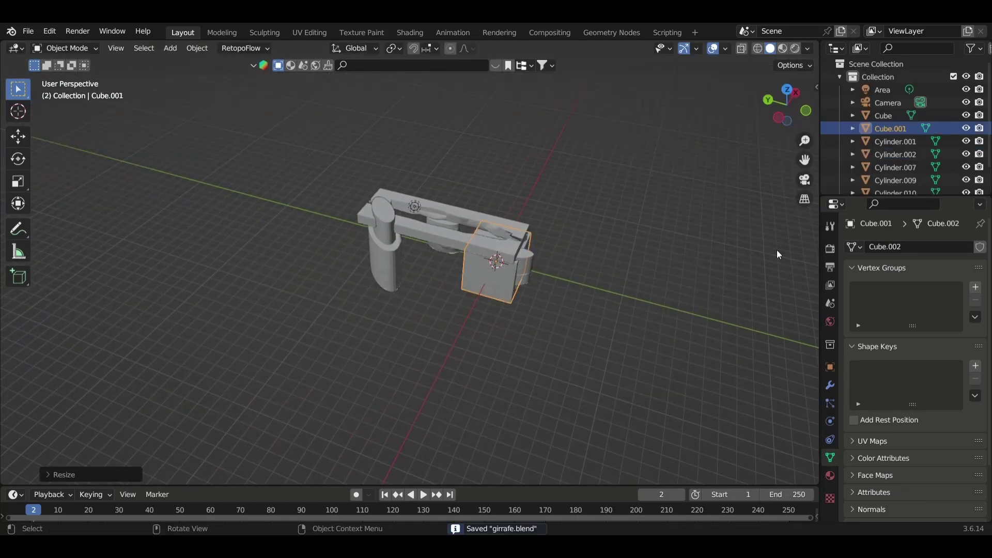
Step: Stretch the box along Y and make it taller along Z
{"action": "key", "text": "KP_3"}
{"action": "key", "text": "s"}
{"action": "key", "text": "y"}
{"action": "left_click", "coordinate": [655, 294]}
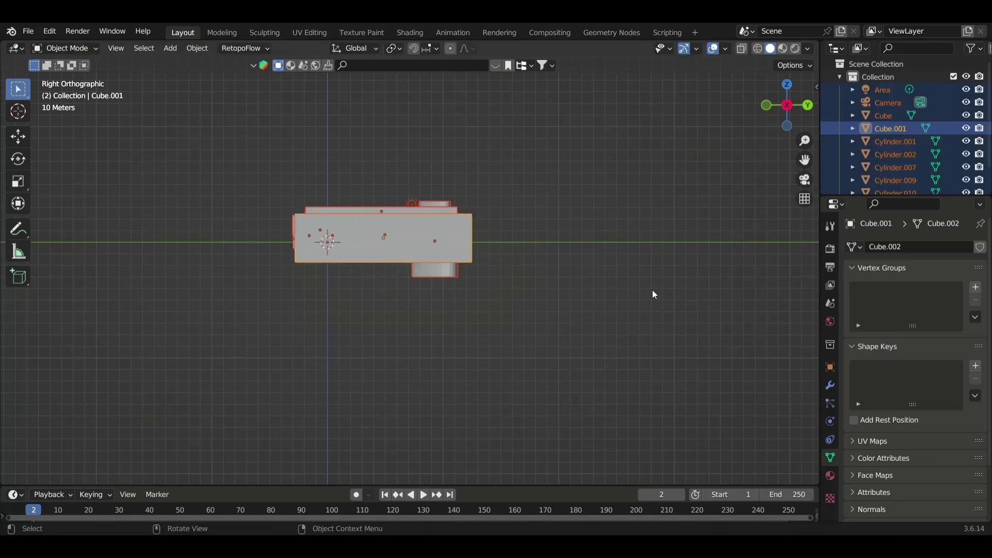
{"action": "key", "text": "s"}
{"action": "key", "text": "z"}
{"action": "left_click", "coordinate": [548, 248]}
Step: Move the box along the X axis to enclose the canyon
{"action": "key", "text": "KP_1"}
{"action": "key", "text": "g"}
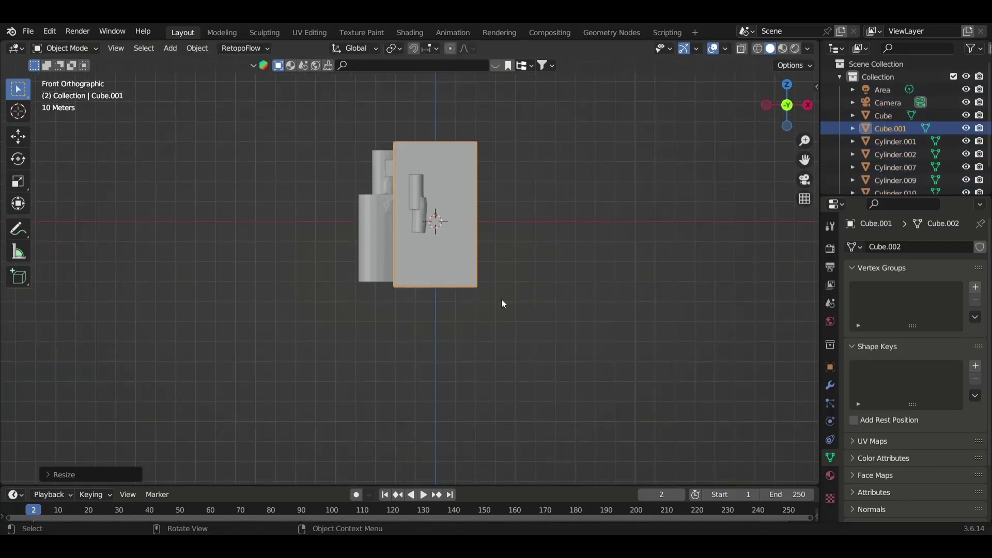
{"action": "key", "text": "x"}
{"action": "key", "text": "Escape"}
{"action": "key", "text": "g"}
{"action": "key", "text": "x"}
{"action": "left_click", "coordinate": [496, 304]}
{"action": "key", "text": "KP_0"}
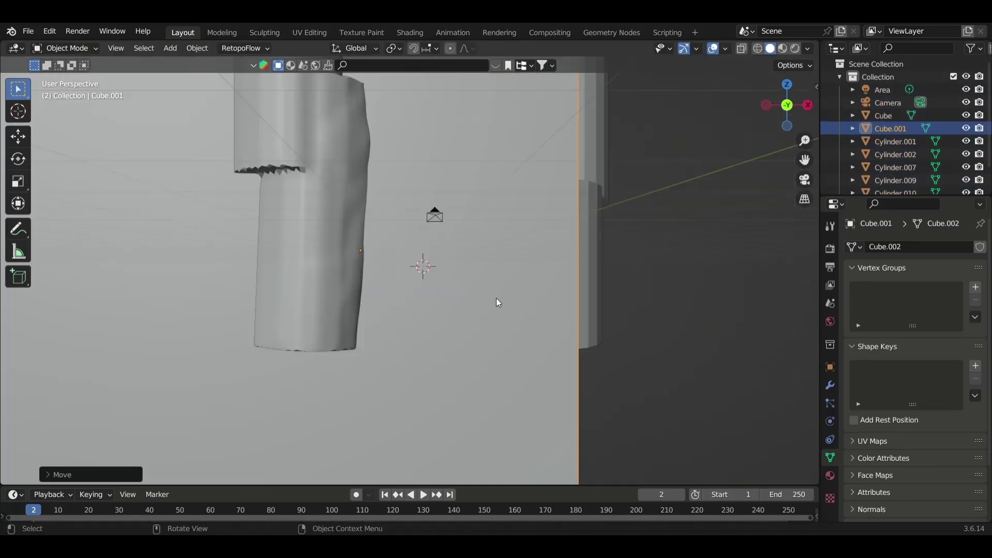
{"action": "key", "text": "KP_3"}
Step: Reshape the box in Edit Mode by moving part of its mesh
{"action": "key", "text": "Tab"}
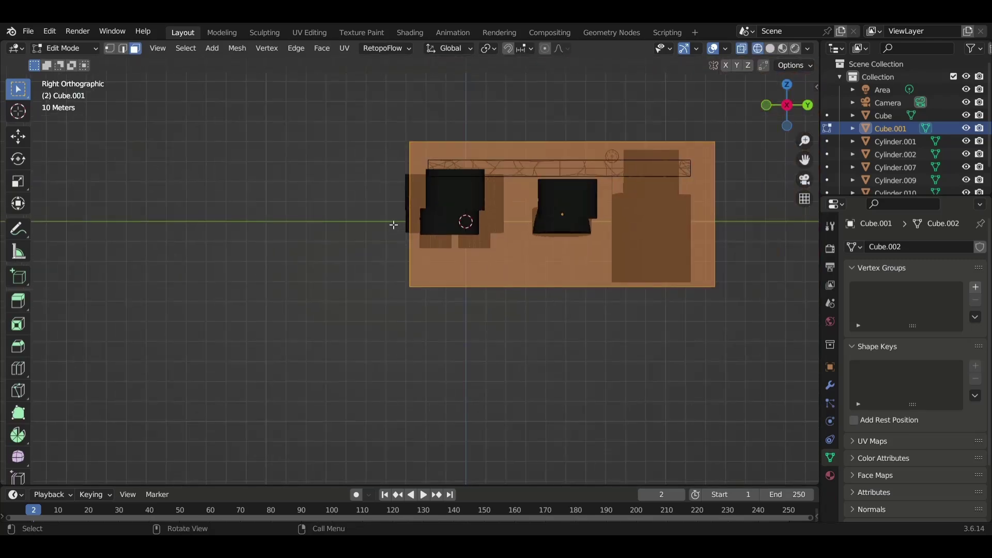
{"action": "key", "text": "alt+a"}
{"action": "left_click", "coordinate": [407, 189]}
{"action": "key", "text": "g"}
{"action": "left_click", "coordinate": [412, 288]}
{"action": "key", "text": "KP_0"}
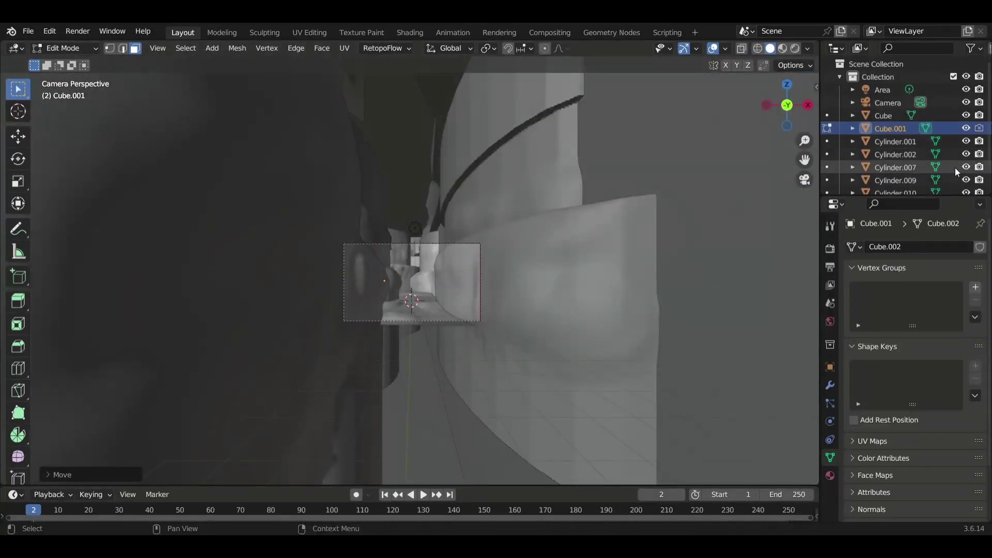
{"action": "scroll", "coordinate": [625, 356], "scroll_direction": "up", "scroll_amount": 5}
{"action": "scroll", "coordinate": [625, 356], "scroll_direction": "up", "scroll_amount": 2}
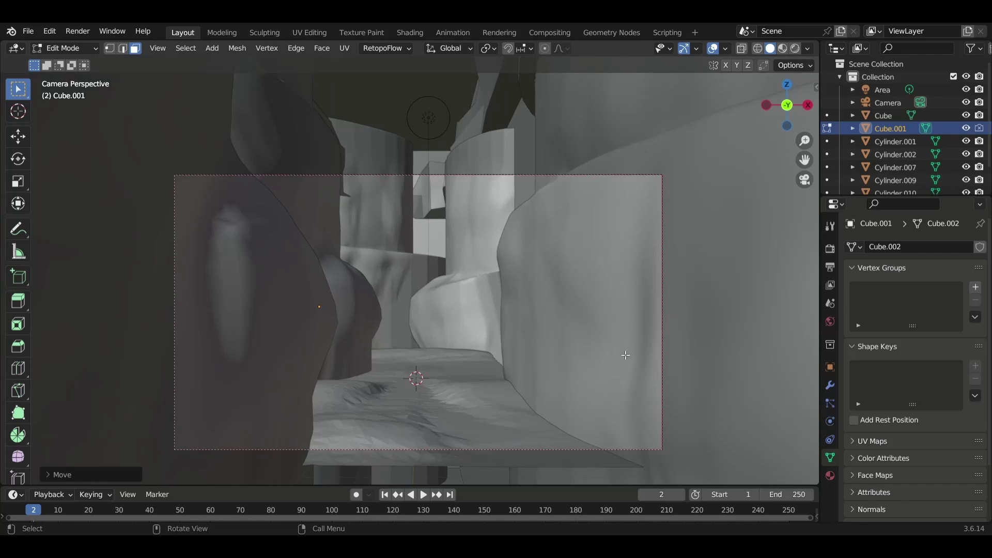
Step: Smooth-shade the floor plane and all scene objects, then reselect Cube.001
{"action": "key", "text": "Tab"}
{"action": "left_click", "coordinate": [507, 291]}
{"action": "right_click", "coordinate": [507, 291]}
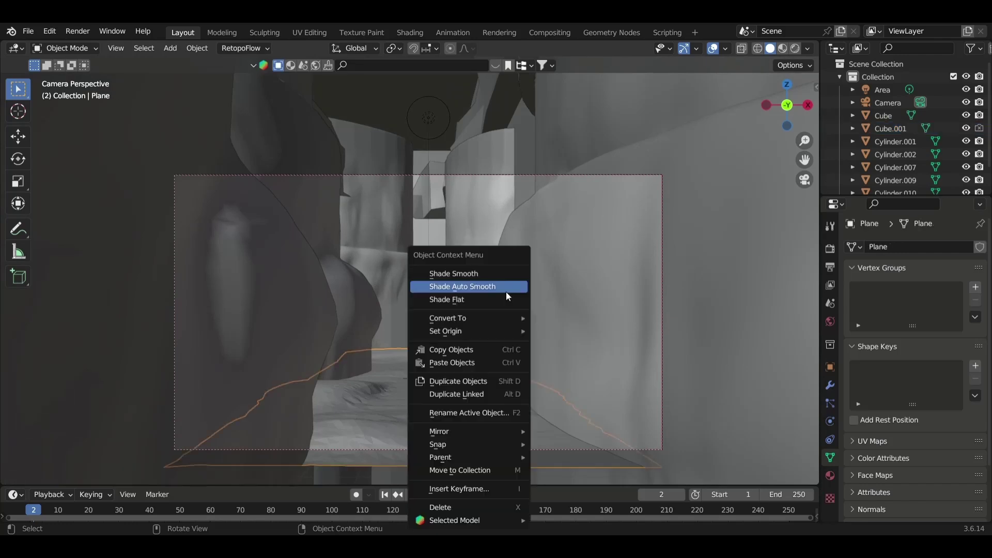
{"action": "left_click", "coordinate": [501, 274]}
{"action": "key", "text": "a"}
{"action": "right_click", "coordinate": [493, 223]}
{"action": "left_click", "coordinate": [492, 227]}
{"action": "left_click", "coordinate": [376, 111]}
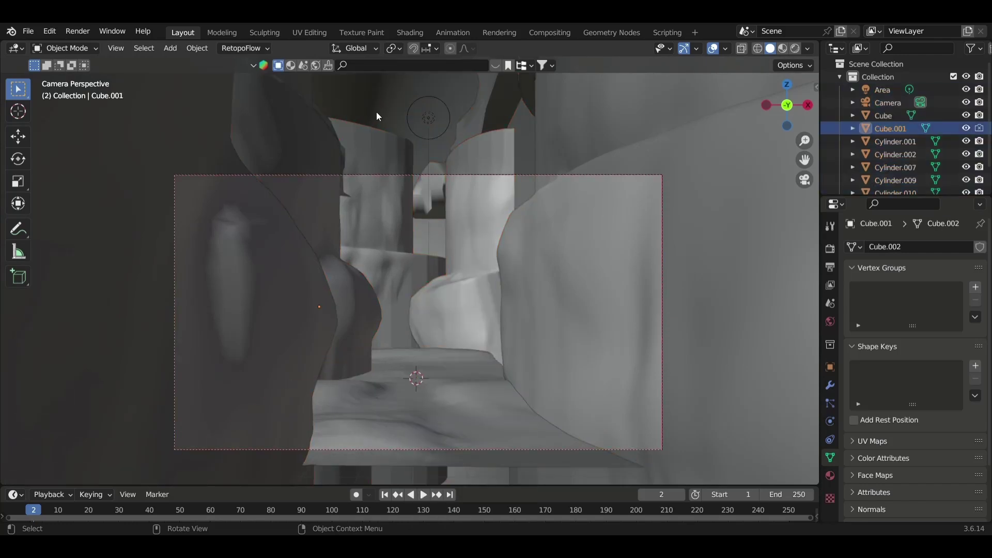
{"action": "scroll", "coordinate": [414, 148], "scroll_direction": "down", "scroll_amount": 3}
{"action": "key", "text": "shift+a"}
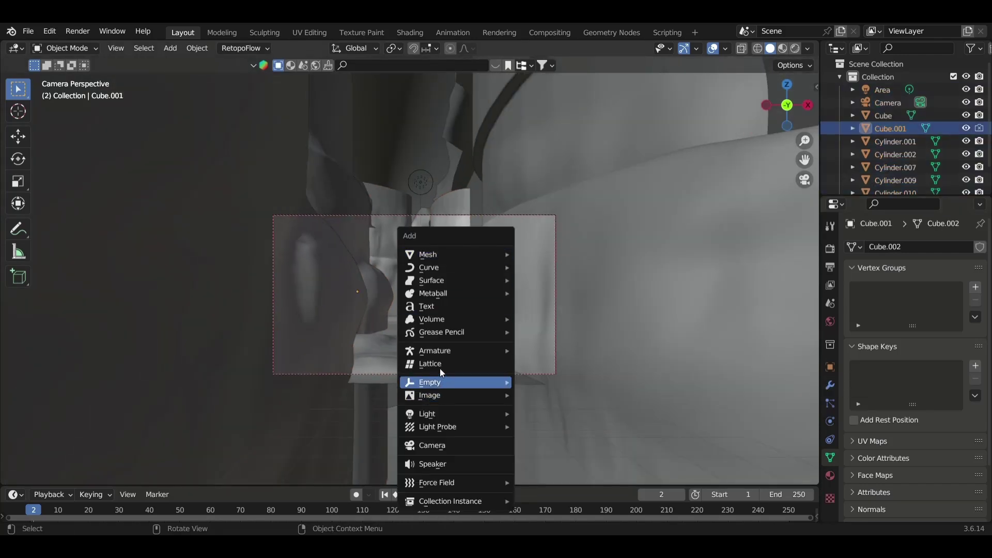
Step: Add an empty volume with a Mesh to Volume modifier sourcing Cube.001, then hide Cube.001
{"action": "left_click", "coordinate": [550, 336]}
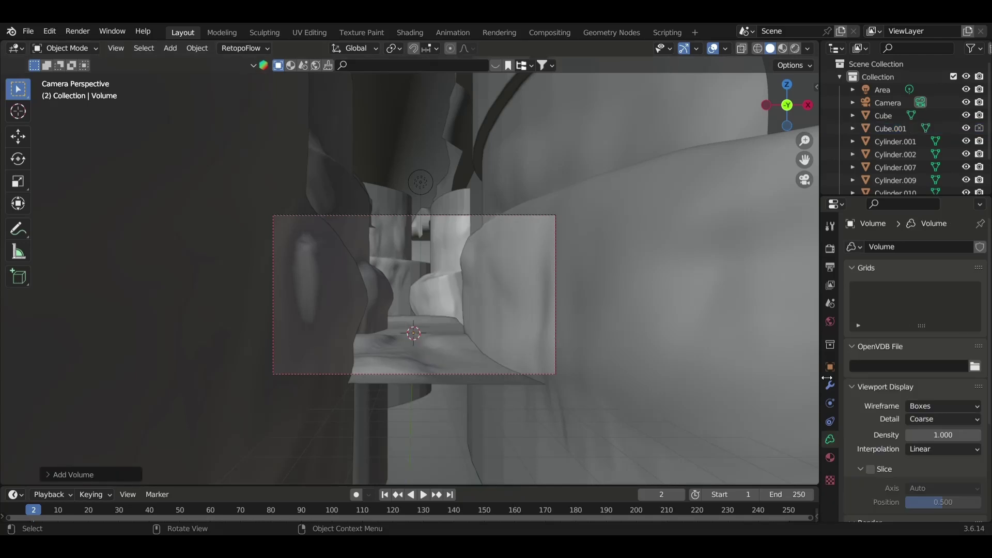
{"action": "left_click", "coordinate": [830, 385]}
{"action": "left_click", "coordinate": [891, 256]}
{"action": "left_click", "coordinate": [975, 298]}
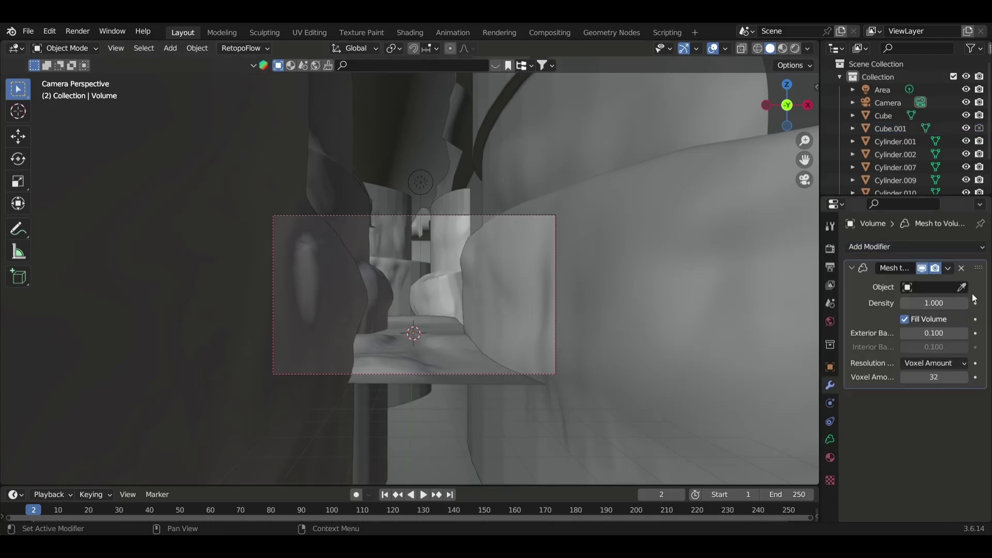
{"action": "left_click", "coordinate": [884, 129]}
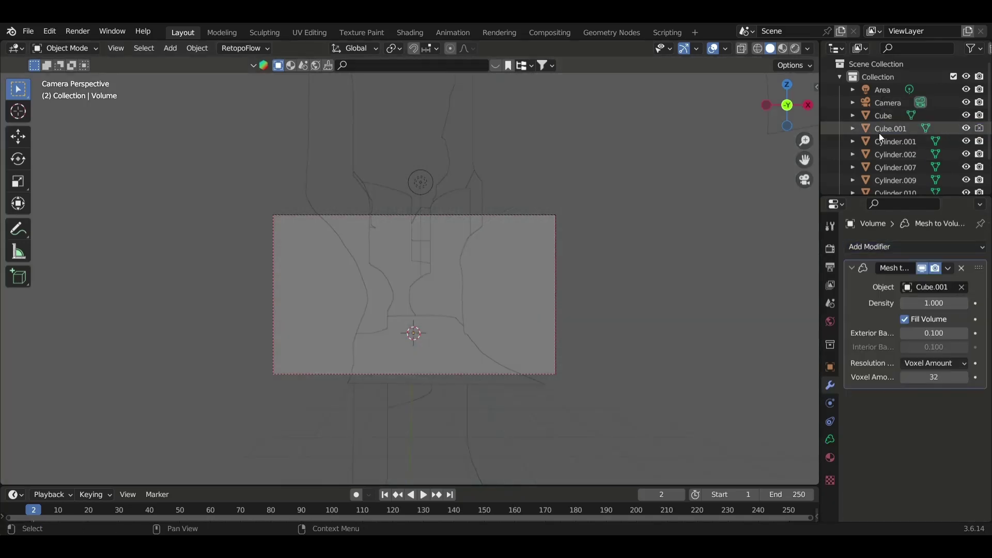
{"action": "left_click", "coordinate": [965, 128]}
Step: Set the fog density to 0.1, save girrafe.blend, and open the Resolution Mode options
{"action": "left_click", "coordinate": [934, 303]}
{"action": "type", "text": "0.1"}
{"action": "key", "text": "Return"}
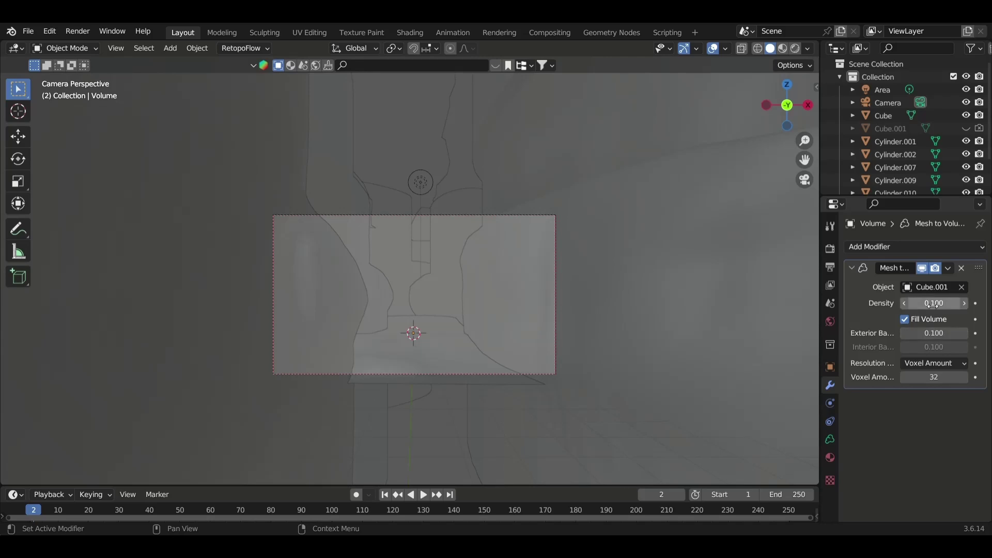
{"action": "key", "text": "ctrl+s"}
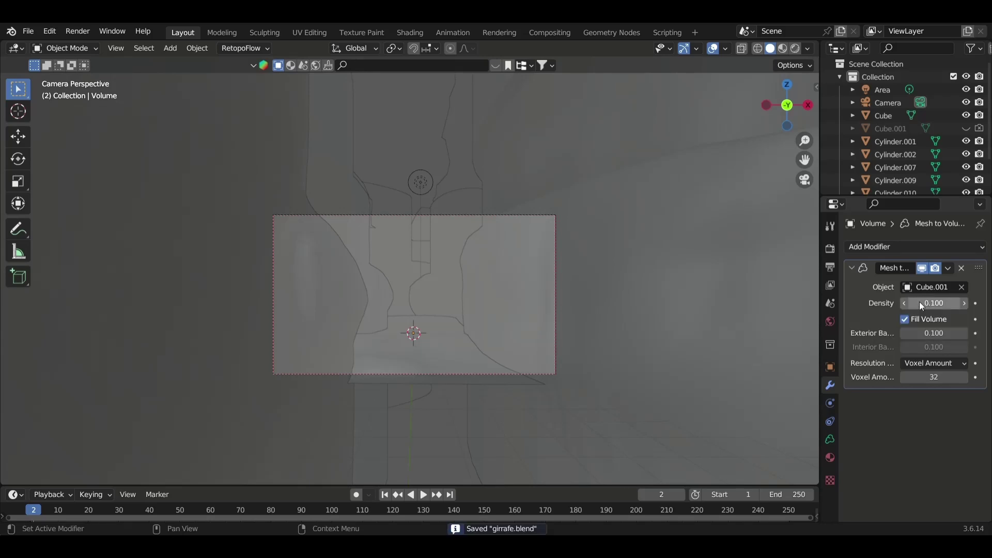
{"action": "left_click", "coordinate": [933, 364]}
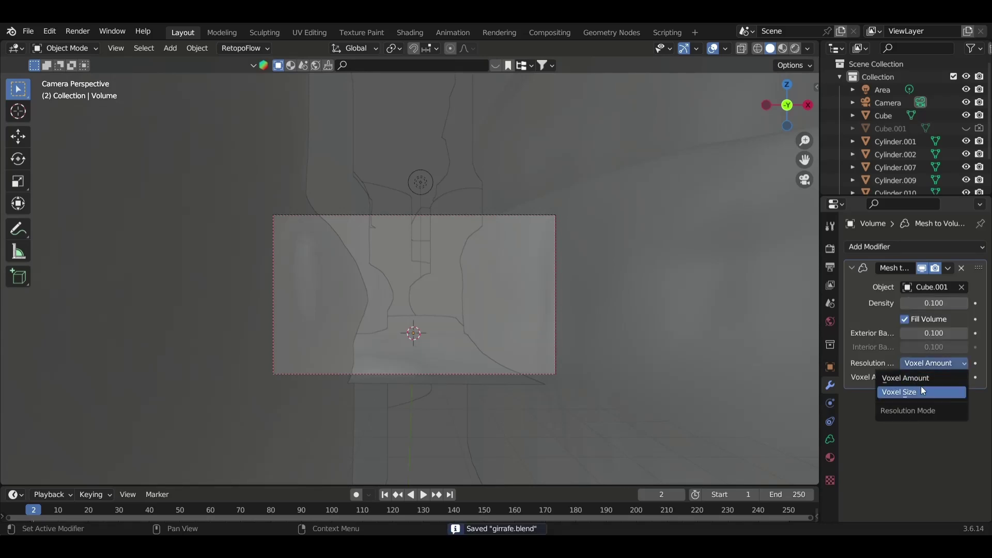
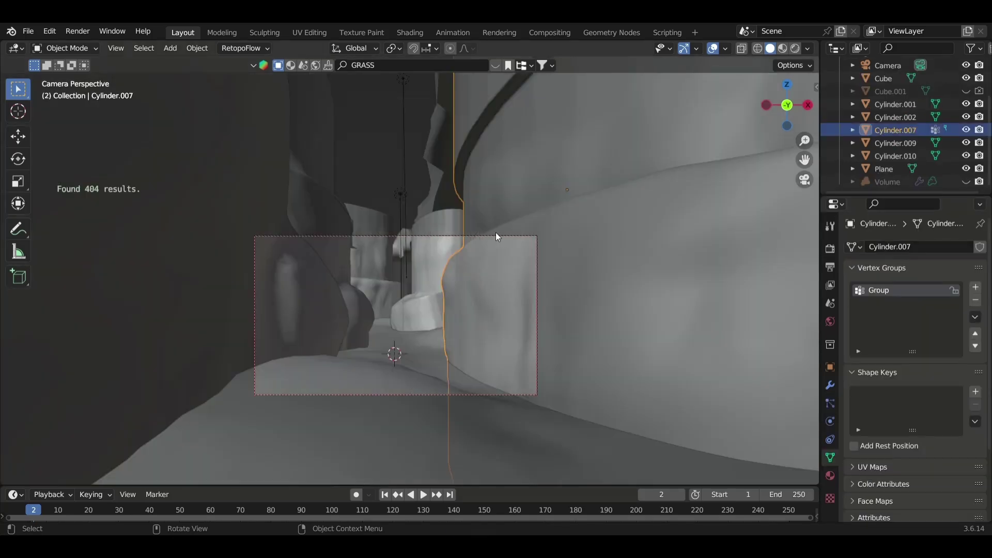
Step: Drag the Grass Medium 01 asset from the grass search results into the scene
{"action": "left_click", "coordinate": [494, 66]}
{"action": "left_click", "coordinate": [717, 142]}
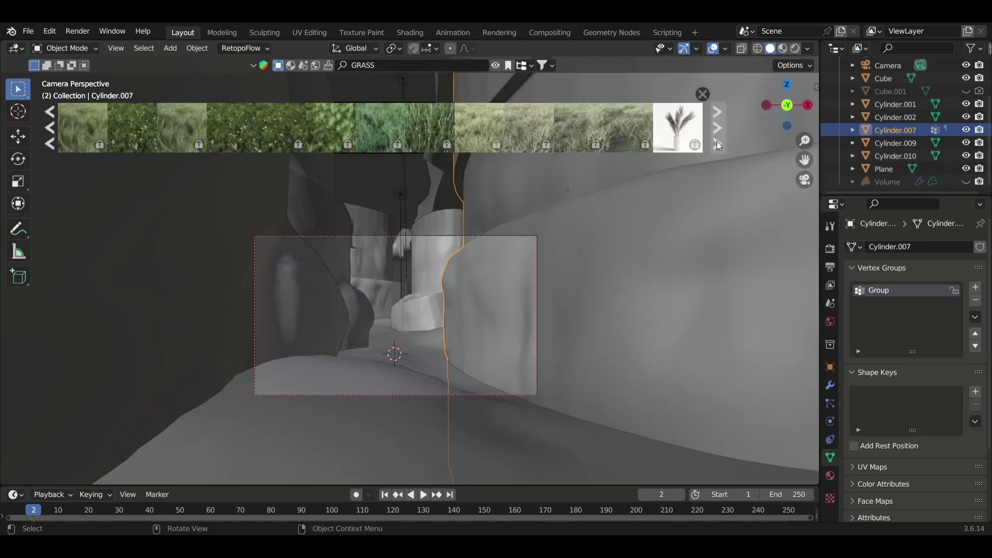
{"action": "left_click_drag", "start_coordinate": [82, 126], "coordinate": [620, 289]}
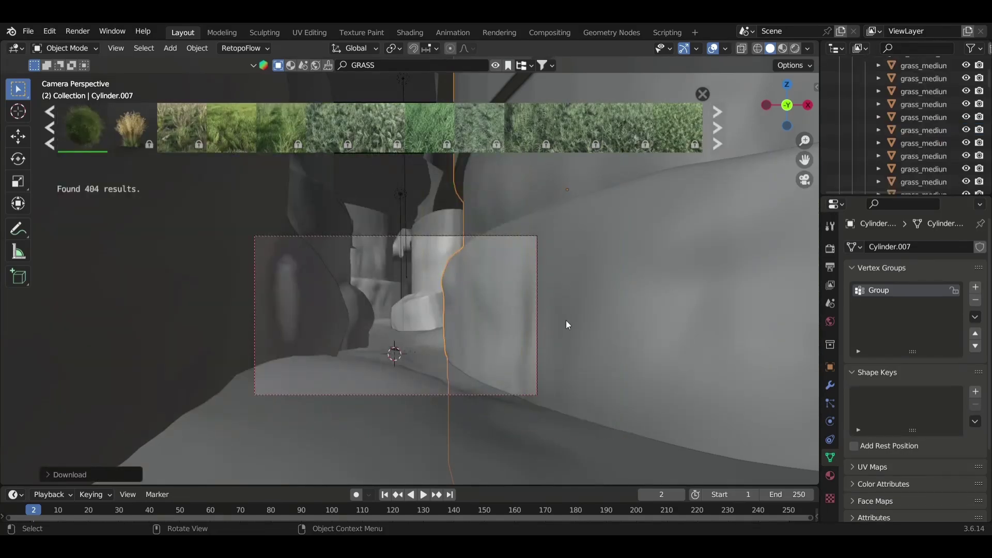
{"action": "scroll", "coordinate": [481, 224], "scroll_direction": "down", "scroll_amount": 3}
{"action": "middle_click_drag", "start_coordinate": [482, 225], "coordinate": [665, 299]}
{"action": "left_click", "coordinate": [703, 94]}
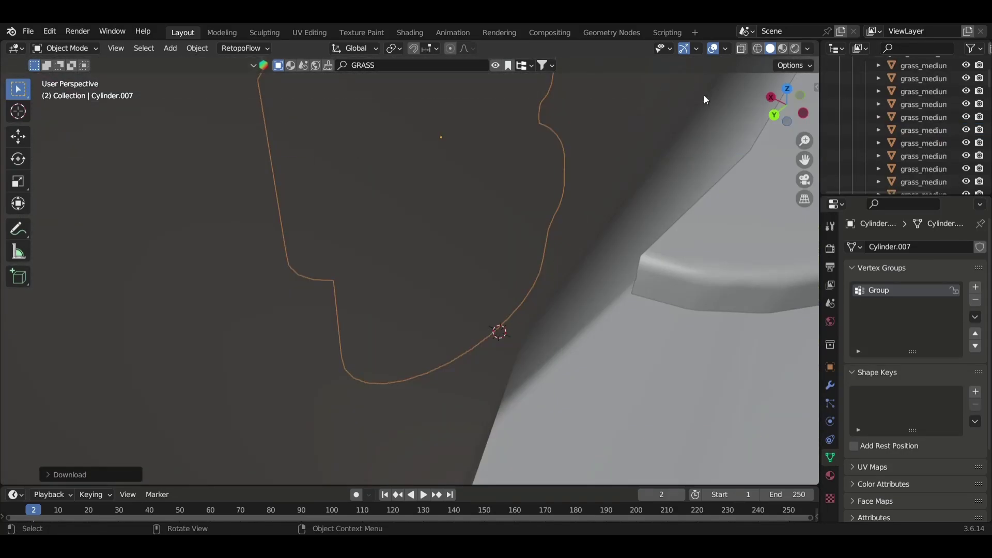
Step: Orbit around the cylinders and select the Grass Medium 01 object
{"action": "middle_click_drag", "start_coordinate": [706, 100], "coordinate": [501, 269]}
{"action": "scroll", "coordinate": [501, 269], "scroll_direction": "down", "scroll_amount": 4}
{"action": "scroll", "coordinate": [471, 315], "scroll_direction": "up", "scroll_amount": 4}
{"action": "mouse_move", "coordinate": [478, 321]}
{"action": "middle_mouse_down"}
{"action": "mouse_move", "coordinate": [599, 284]}
{"action": "mouse_move", "coordinate": [527, 295]}
{"action": "mouse_move", "coordinate": [410, 343]}
{"action": "mouse_move", "coordinate": [367, 332]}
{"action": "mouse_move", "coordinate": [528, 362]}
{"action": "mouse_move", "coordinate": [537, 351]}
{"action": "middle_mouse_up"}
{"action": "scroll", "coordinate": [897, 154], "scroll_direction": "up", "scroll_amount": 3}
{"action": "left_click", "coordinate": [910, 102]}
{"action": "scroll", "coordinate": [353, 342], "scroll_direction": "down", "scroll_amount": 6}
{"action": "mouse_move", "coordinate": [353, 342]}
{"action": "middle_mouse_down"}
{"action": "mouse_move", "coordinate": [356, 293]}
{"action": "mouse_move", "coordinate": [426, 351]}
{"action": "middle_mouse_up"}
{"action": "scroll", "coordinate": [359, 339], "scroll_direction": "up", "scroll_amount": 8}
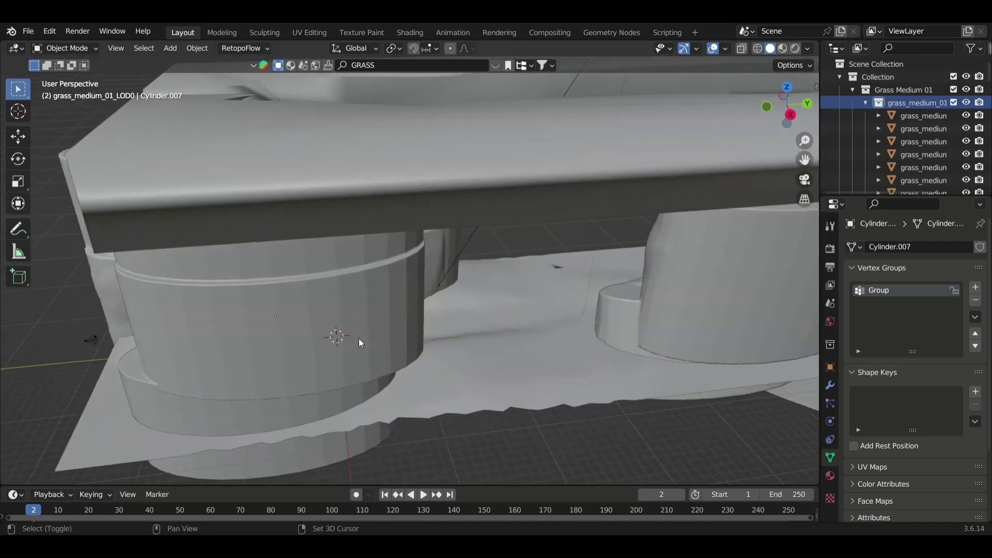
{"action": "mouse_move", "coordinate": [360, 343]}
{"action": "middle_mouse_down"}
{"action": "mouse_move", "coordinate": [312, 344]}
{"action": "mouse_move", "coordinate": [403, 383]}
{"action": "mouse_move", "coordinate": [574, 417]}
{"action": "mouse_move", "coordinate": [549, 135]}
{"action": "middle_mouse_up"}
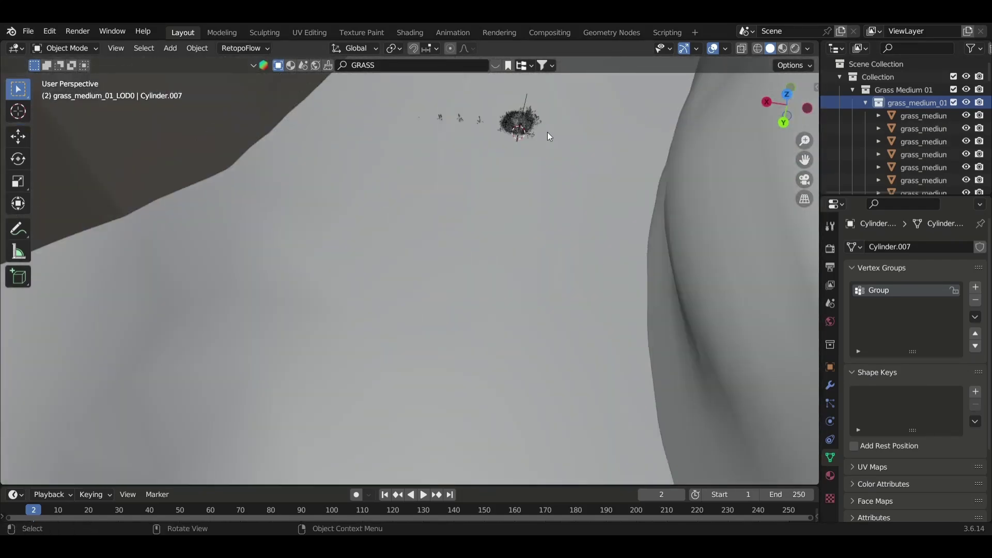
{"action": "left_click", "coordinate": [523, 133]}
Step: Move the grass clump, scale it up to about 7.13, and shift it along X
{"action": "key", "text": "g"}
{"action": "left_click", "coordinate": [83, 252]}
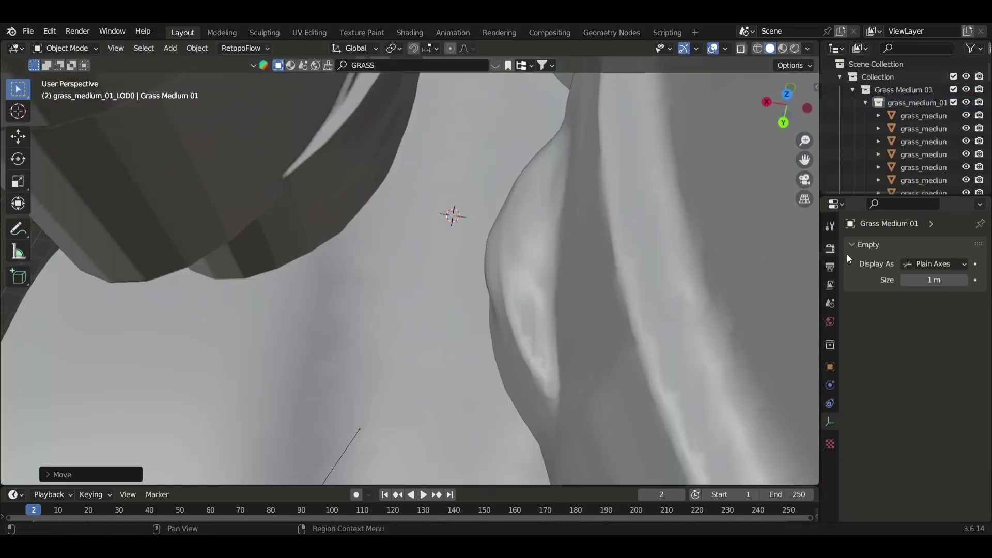
{"action": "scroll", "coordinate": [538, 330], "scroll_direction": "down", "scroll_amount": 5}
{"action": "middle_click_drag", "start_coordinate": [538, 330], "coordinate": [548, 328]}
{"action": "key", "text": "s"}
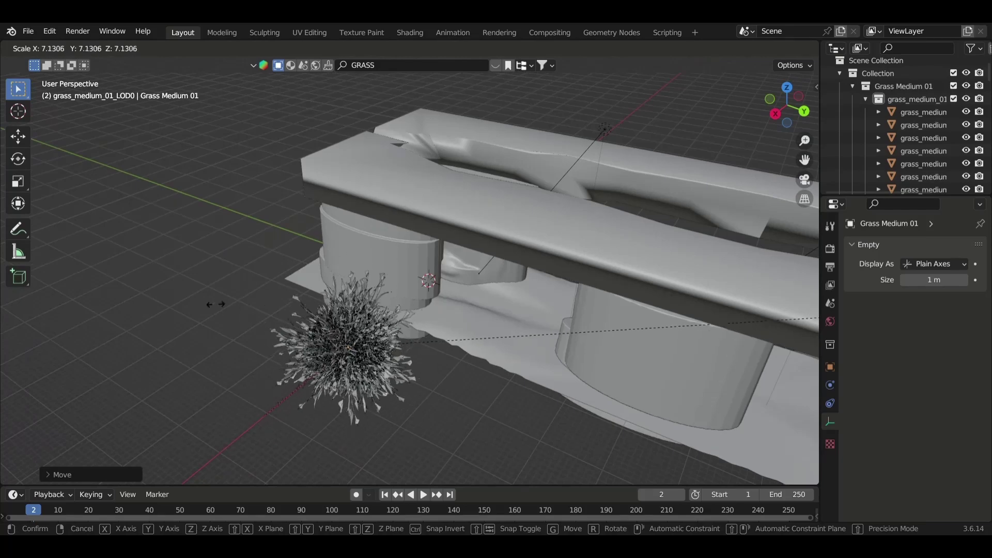
{"action": "left_click", "coordinate": [159, 368]}
{"action": "key", "text": "g"}
{"action": "key", "text": "x"}
{"action": "left_click", "coordinate": [124, 377]}
{"action": "key", "text": "KP_0"}
Step: Give the floor plane a hair particle system using the existing ParticleSettings
{"action": "left_click", "coordinate": [734, 281]}
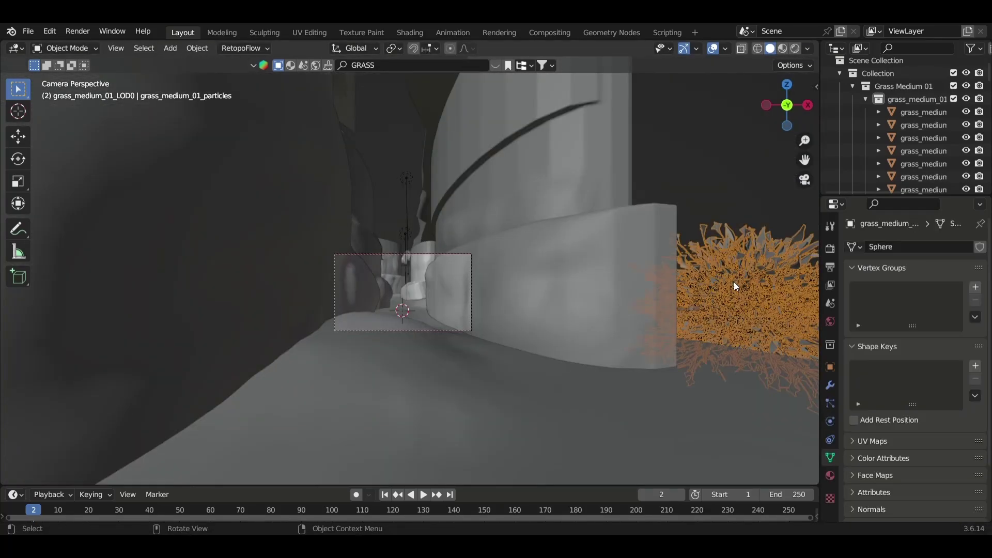
{"action": "left_click", "coordinate": [830, 403]}
{"action": "left_click", "coordinate": [980, 247]}
{"action": "left_click", "coordinate": [926, 317]}
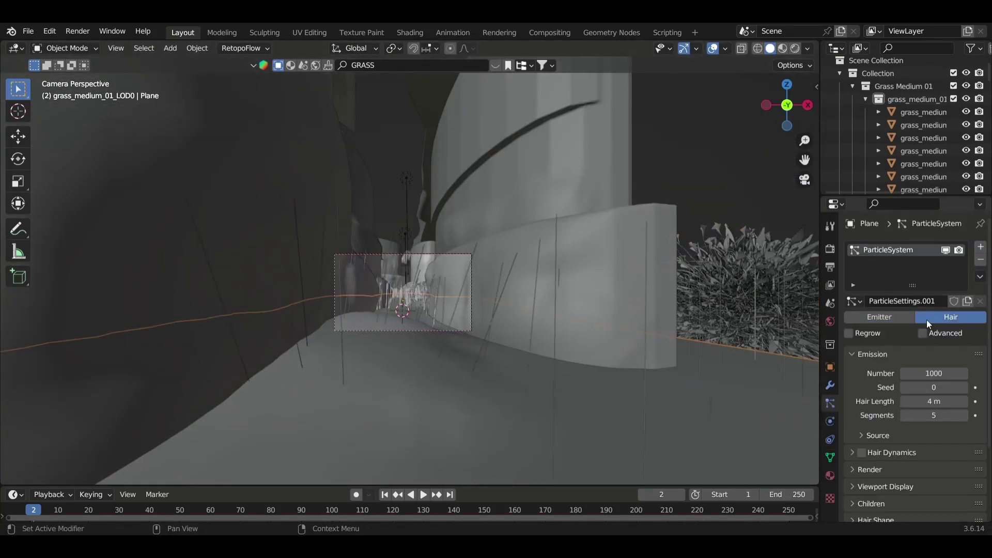
{"action": "left_click", "coordinate": [855, 302]}
{"action": "left_click", "coordinate": [802, 308]}
Step: Give Cylinder.007 a hair particle system using the existing ParticleSettings
{"action": "left_click", "coordinate": [635, 247]}
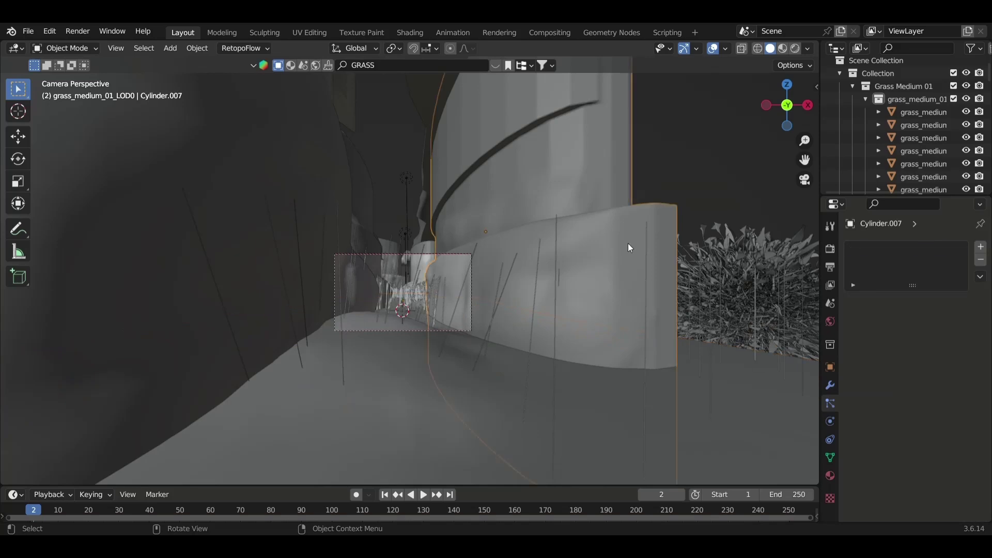
{"action": "key", "text": "ctrl+z"}
{"action": "key", "text": "ctrl+shift+z"}
{"action": "left_click", "coordinate": [981, 247]}
{"action": "left_click", "coordinate": [951, 317]}
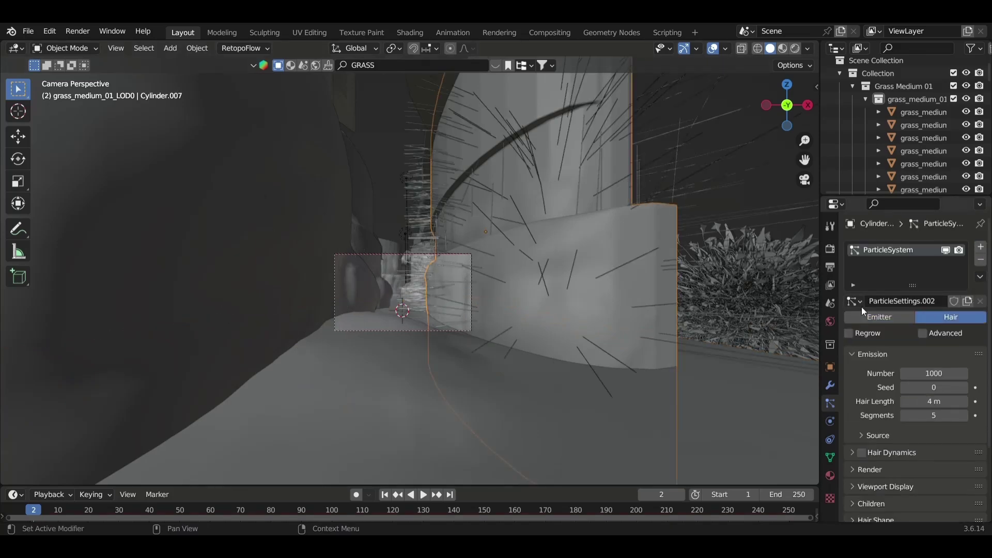
{"action": "left_click", "coordinate": [855, 302]}
{"action": "left_click", "coordinate": [729, 319]}
Step: Set the cylinder's particle density vertex group to Group
{"action": "scroll", "coordinate": [913, 380], "scroll_direction": "down", "scroll_amount": 6}
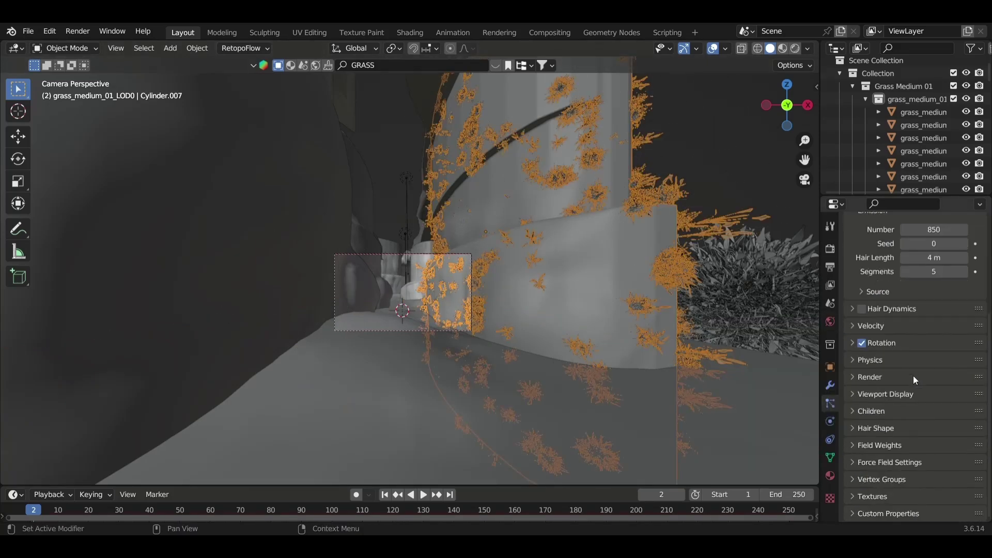
{"action": "left_click", "coordinate": [880, 482]}
{"action": "left_click", "coordinate": [925, 498]}
{"action": "left_click", "coordinate": [873, 359]}
{"action": "scroll", "coordinate": [637, 320], "scroll_direction": "up", "scroll_amount": 3}
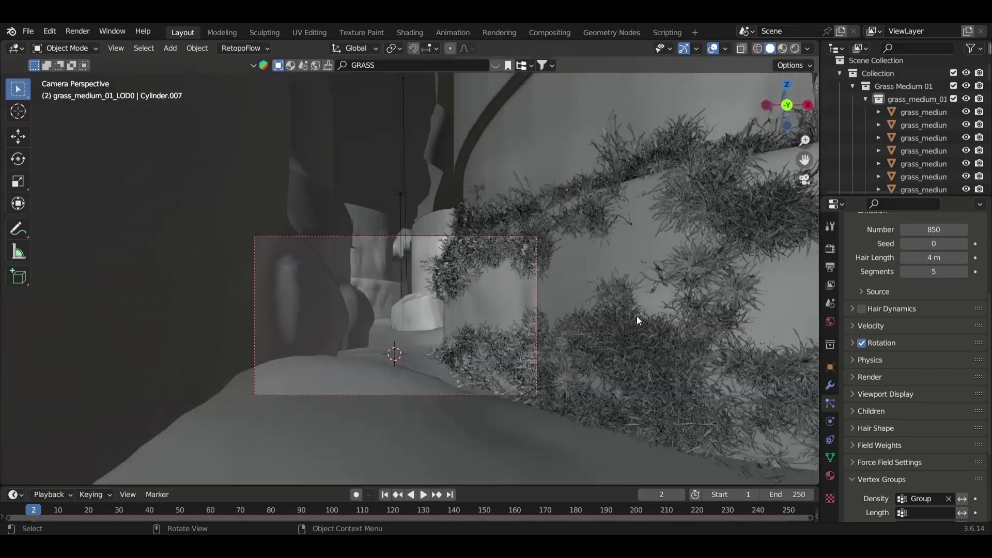
{"action": "scroll", "coordinate": [622, 312], "scroll_direction": "down", "scroll_amount": 3}
Step: In Edit Mode on Cylinder.007, deselect most wall vertices in X-ray and invert the selection
{"action": "key", "text": "Tab"}
{"action": "left_click", "coordinate": [830, 457]}
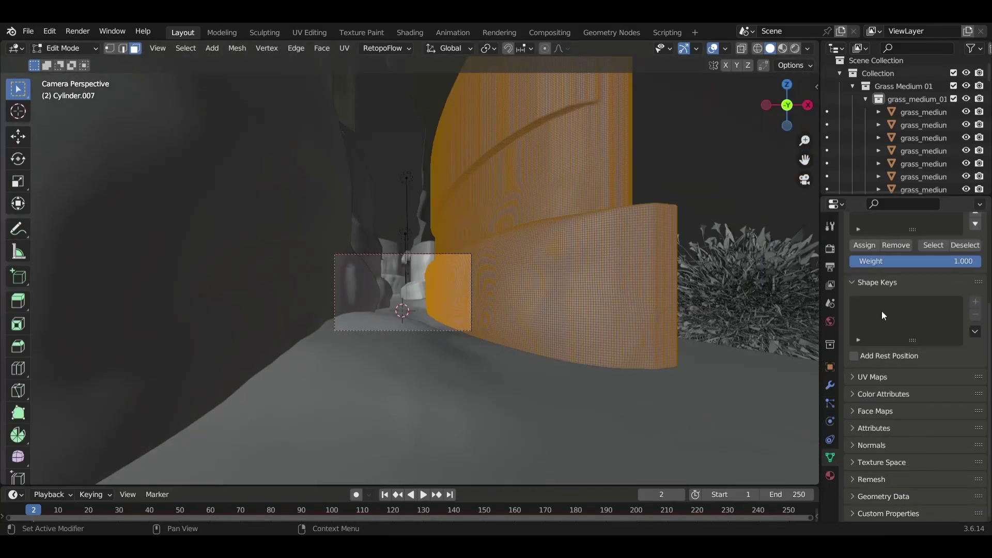
{"action": "scroll", "coordinate": [882, 311], "scroll_direction": "up", "scroll_amount": 5}
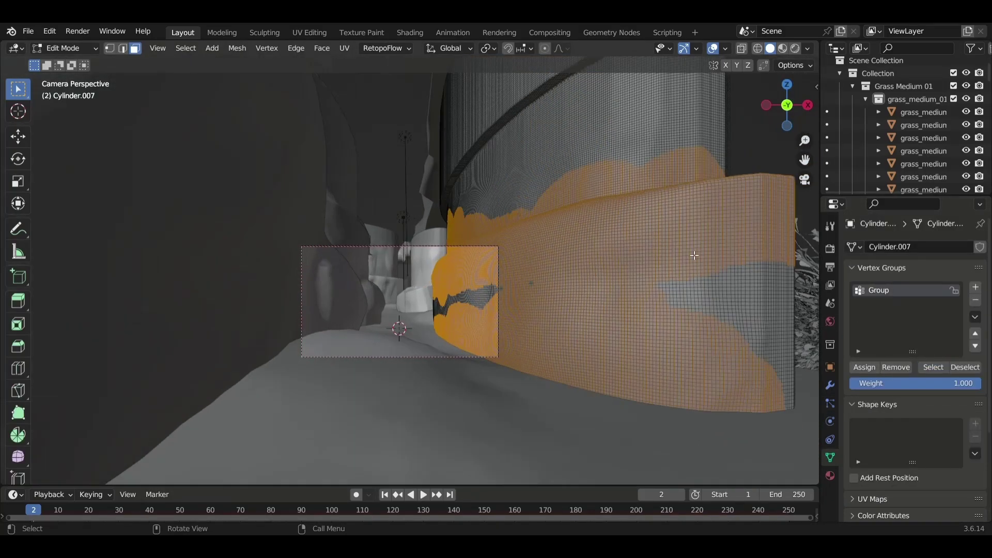
{"action": "key", "text": "shift+z"}
{"action": "scroll", "coordinate": [703, 241], "scroll_direction": "down", "scroll_amount": 5}
{"action": "mouse_move", "coordinate": [703, 241]}
{"action": "left_mouse_down", "text": "shift"}
{"action": "mouse_move", "coordinate": [643, 381]}
{"action": "mouse_move", "coordinate": [590, 379]}
{"action": "mouse_move", "coordinate": [589, 251]}
{"action": "mouse_move", "coordinate": [506, 446]}
{"action": "left_mouse_up", "text": "shift"}
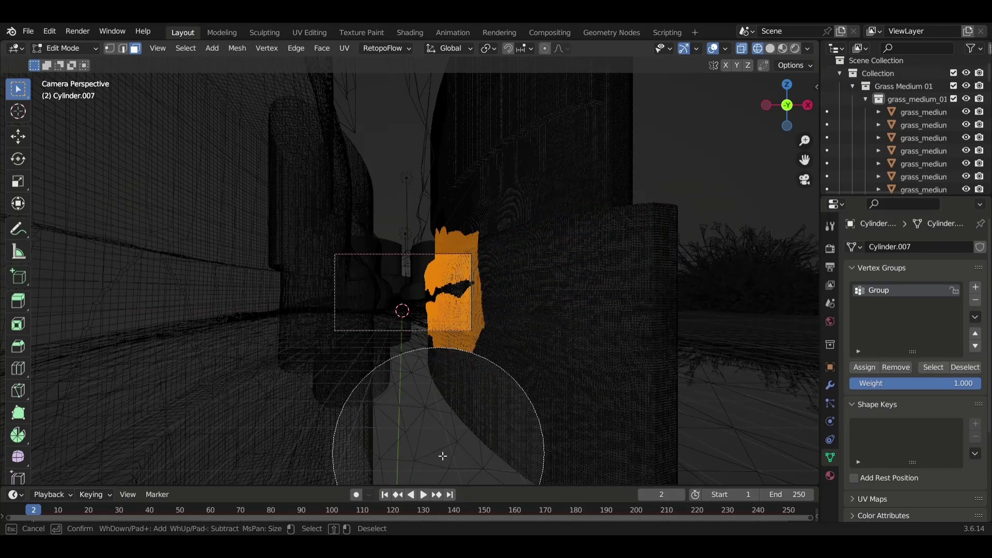
{"action": "key", "text": "Escape"}
{"action": "scroll", "coordinate": [530, 258], "scroll_direction": "up", "scroll_amount": 3}
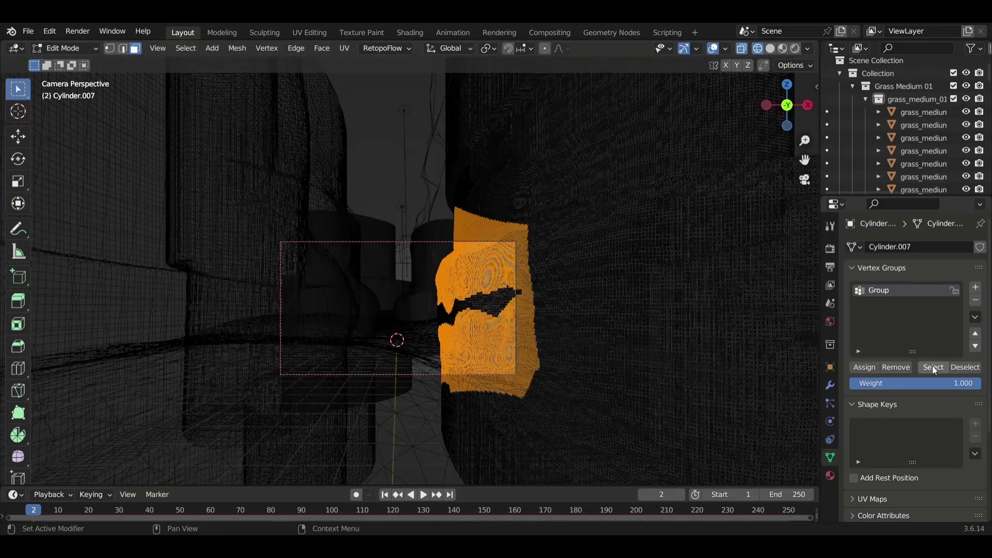
{"action": "key", "text": "ctrl+i"}
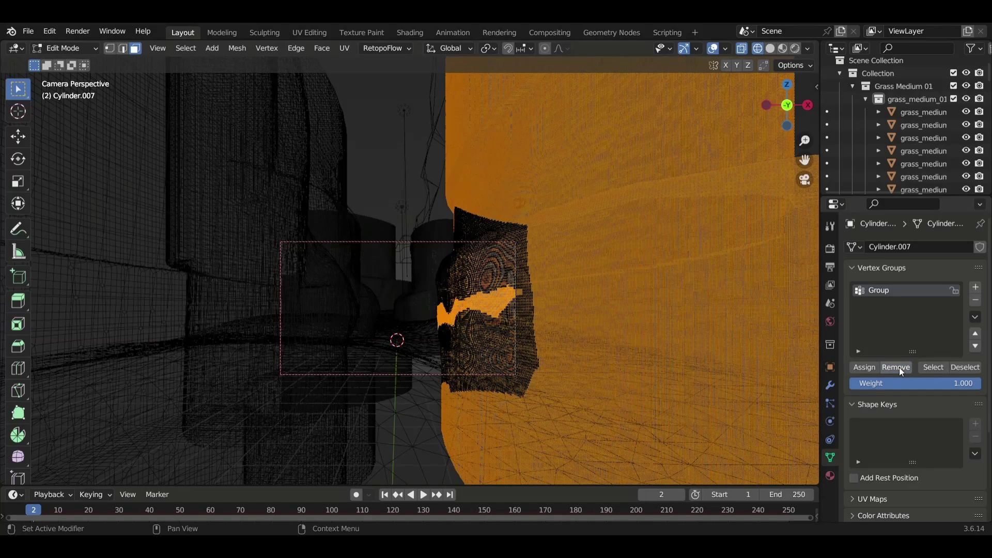
{"action": "left_click", "coordinate": [63, 48]}
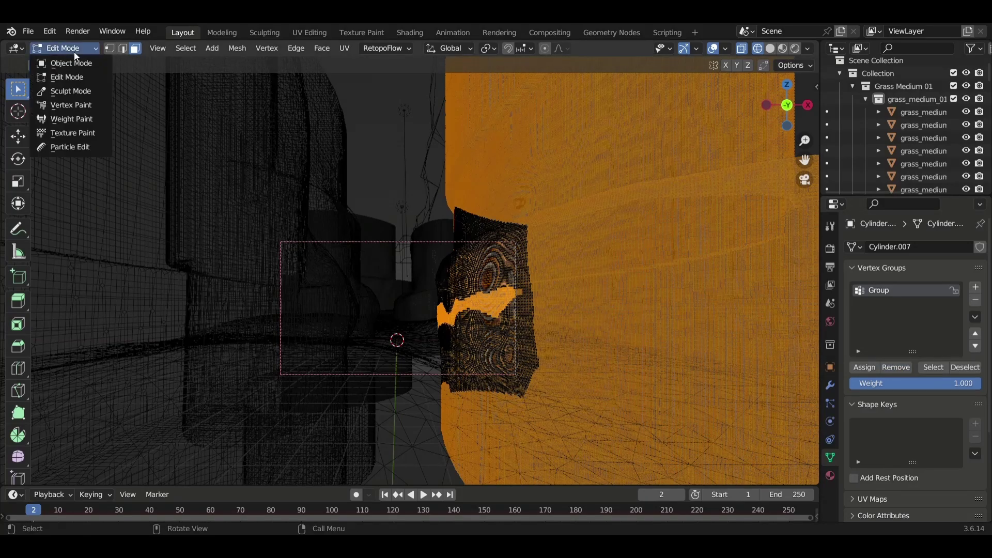
{"action": "key", "text": "alt+z"}
Step: Open the wall's particle settings and try interpolated child hairs before disabling them
{"action": "scroll", "coordinate": [568, 318], "scroll_direction": "up", "scroll_amount": 2}
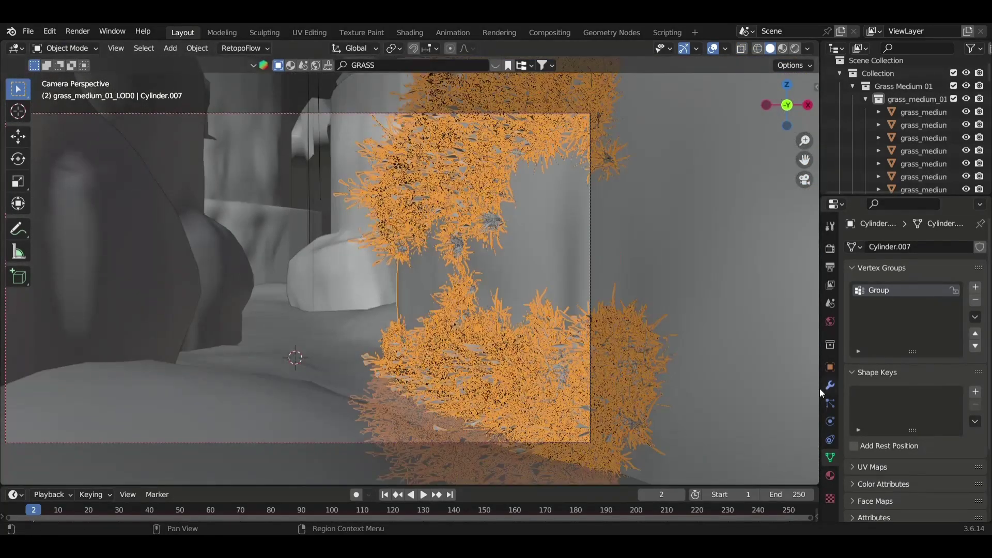
{"action": "left_click", "coordinate": [830, 403]}
{"action": "scroll", "coordinate": [895, 422], "scroll_direction": "down", "scroll_amount": 3}
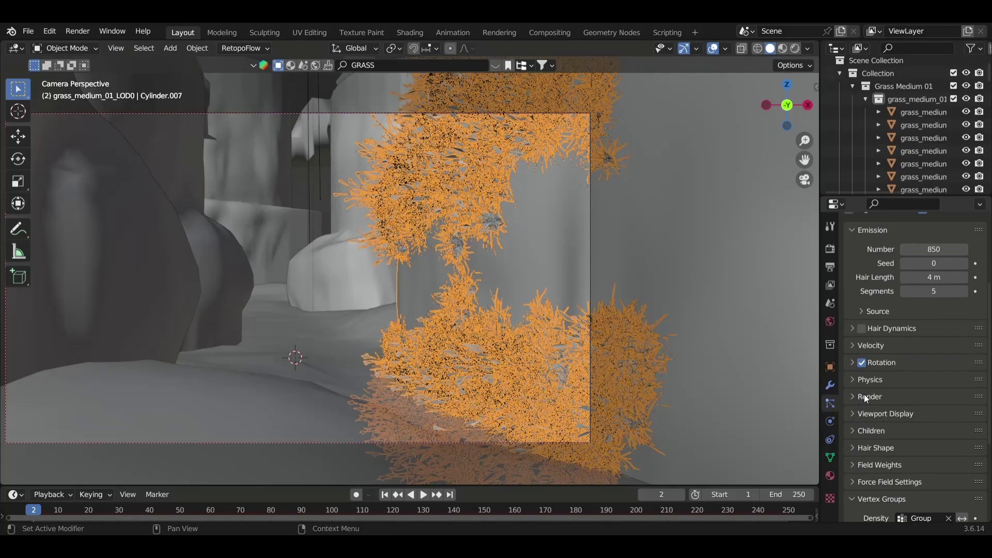
{"action": "left_click", "coordinate": [858, 397]}
{"action": "left_click", "coordinate": [859, 432]}
{"action": "scroll", "coordinate": [867, 434], "scroll_direction": "down", "scroll_amount": 1}
{"action": "scroll", "coordinate": [873, 429], "scroll_direction": "down", "scroll_amount": 1}
{"action": "left_click", "coordinate": [936, 411]}
{"action": "left_click", "coordinate": [888, 413]}
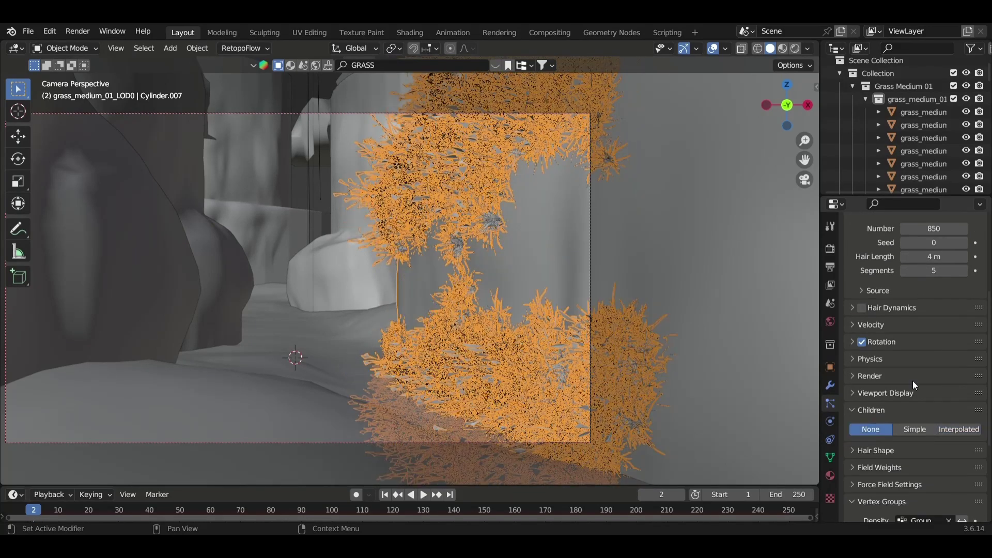
{"action": "scroll", "coordinate": [853, 392], "scroll_direction": "down", "scroll_amount": 2}
{"action": "left_click", "coordinate": [858, 355]}
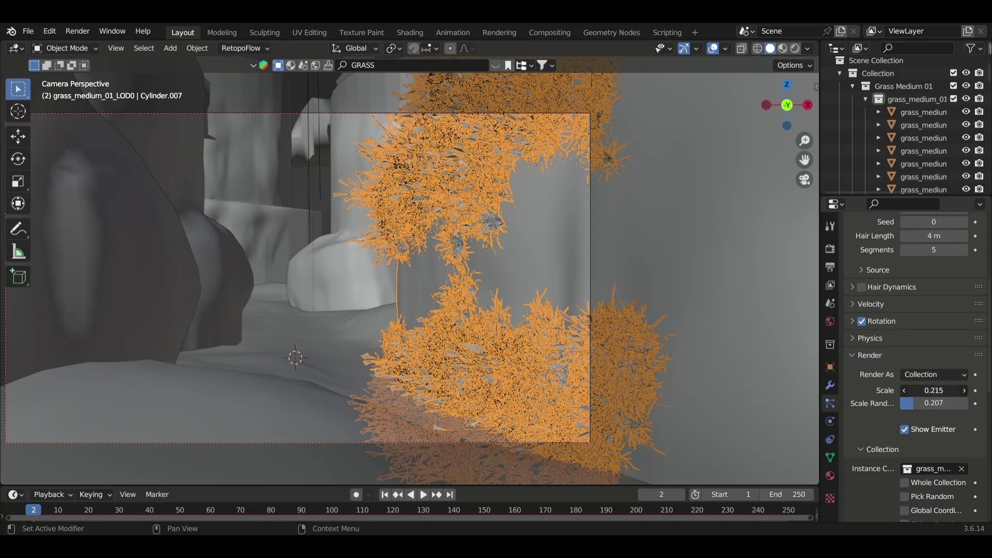
Step: Fully randomise grass size, set scale 0.125, raise the count, and add interpolated children
{"action": "mouse_move", "coordinate": [938, 409]}
{"action": "left_mouse_down"}
{"action": "mouse_move", "coordinate": [966, 408]}
{"action": "mouse_move", "coordinate": [951, 390]}
{"action": "mouse_move", "coordinate": [910, 390]}
{"action": "left_mouse_up"}
{"action": "scroll", "coordinate": [920, 362], "scroll_direction": "up", "scroll_amount": 6}
{"action": "left_click_drag", "start_coordinate": [933, 332], "coordinate": [933, 332]}
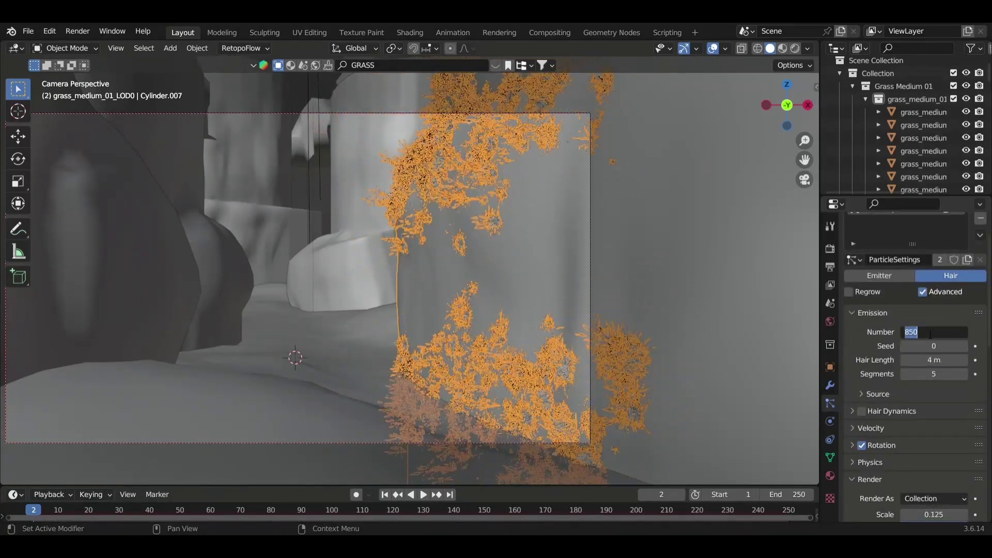
{"action": "type", "text": "000"}
{"action": "key", "text": "Return"}
{"action": "scroll", "coordinate": [926, 339], "scroll_direction": "down", "scroll_amount": 10}
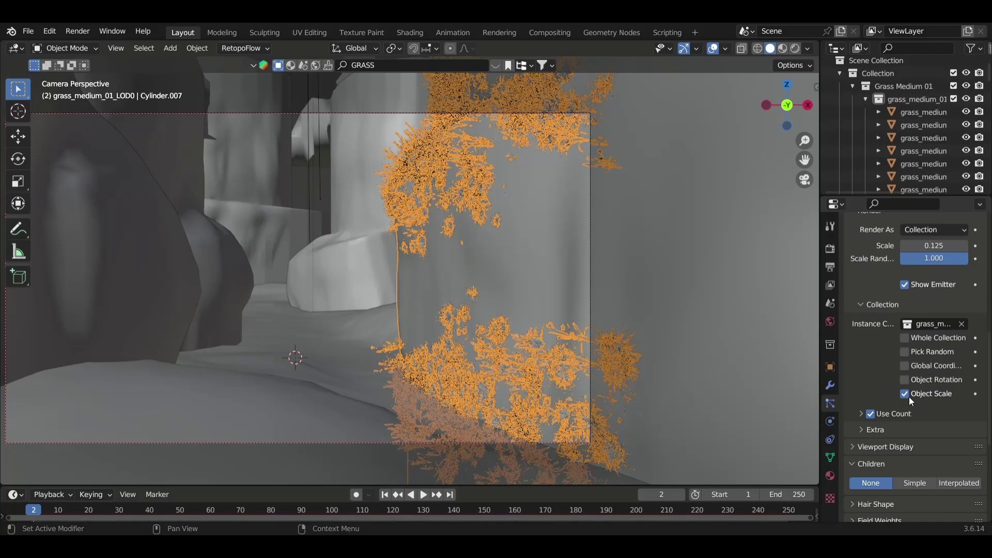
{"action": "left_click", "coordinate": [950, 485]}
{"action": "scroll", "coordinate": [869, 455], "scroll_direction": "down", "scroll_amount": 2}
{"action": "double_click", "coordinate": [942, 470]}
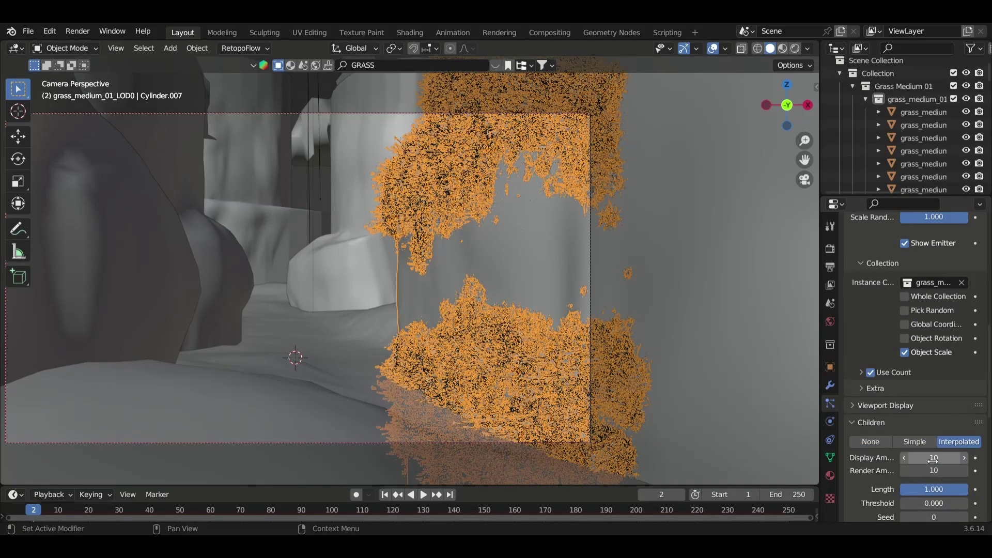
{"action": "scroll", "coordinate": [879, 414], "scroll_direction": "up", "scroll_amount": 10}
{"action": "scroll", "coordinate": [935, 409], "scroll_direction": "down", "scroll_amount": 3}
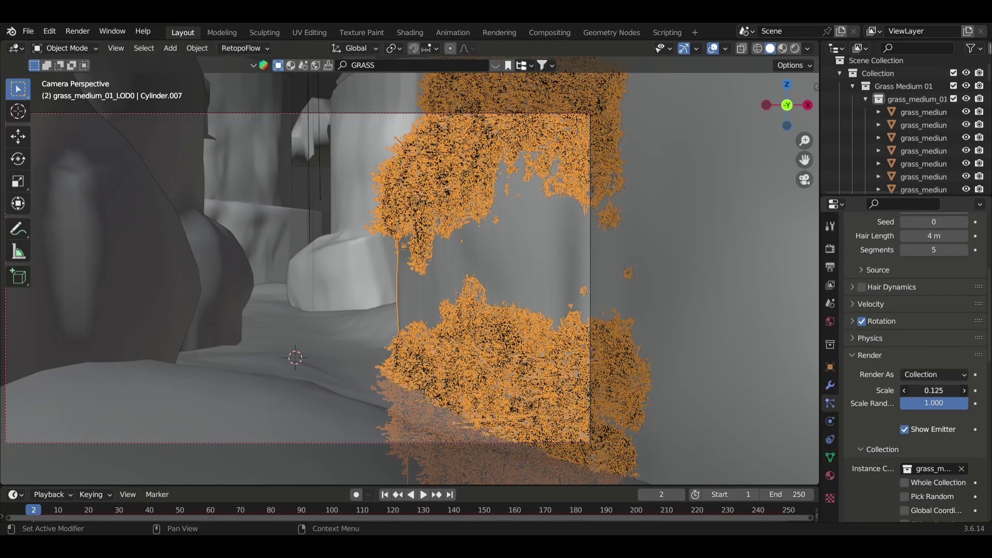
Step: Reselect Cylinder.007 and commit a grass count of 8000
{"action": "left_click", "coordinate": [274, 271]}
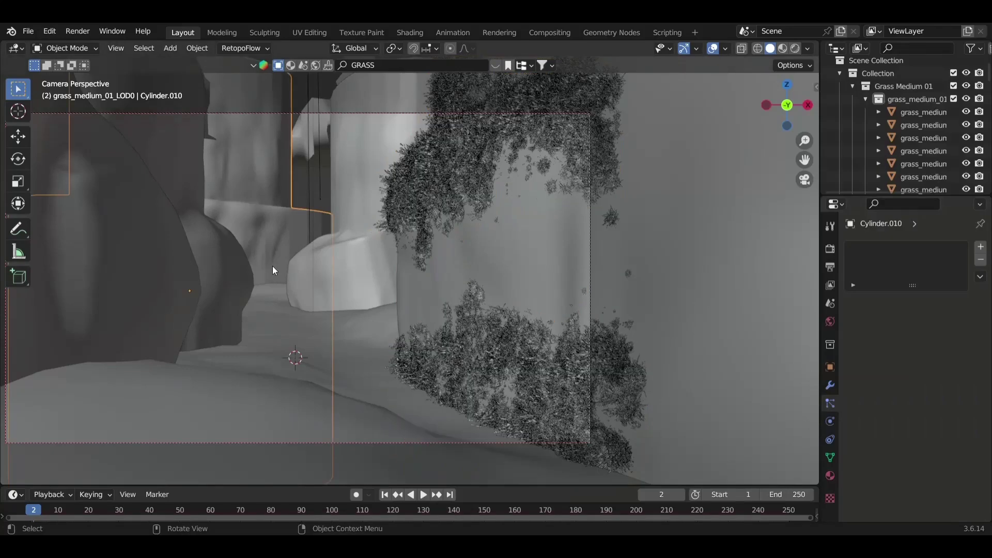
{"action": "left_click", "coordinate": [511, 256]}
{"action": "scroll", "coordinate": [913, 405], "scroll_direction": "down", "scroll_amount": 1}
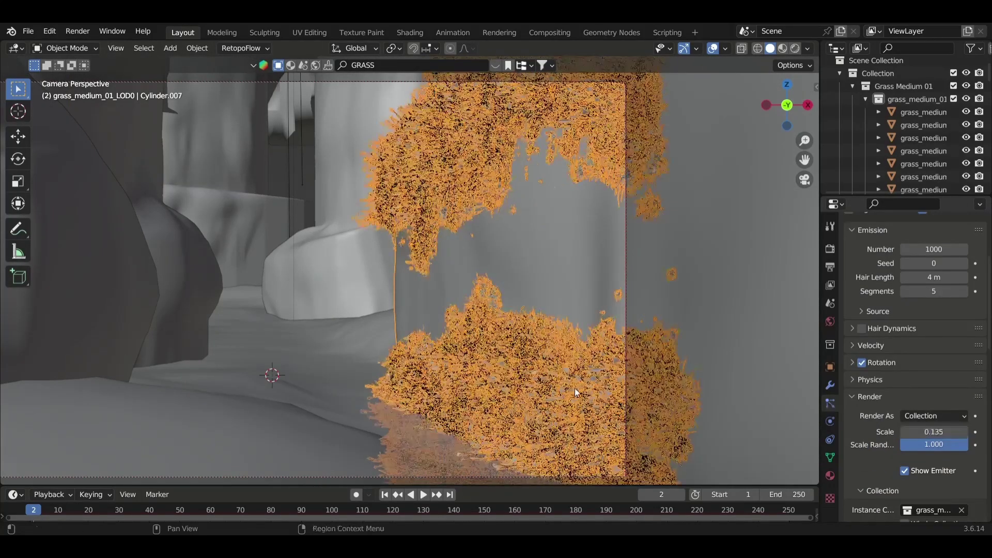
{"action": "scroll", "coordinate": [920, 352], "scroll_direction": "up", "scroll_amount": 5}
{"action": "type", "text": "8000"}
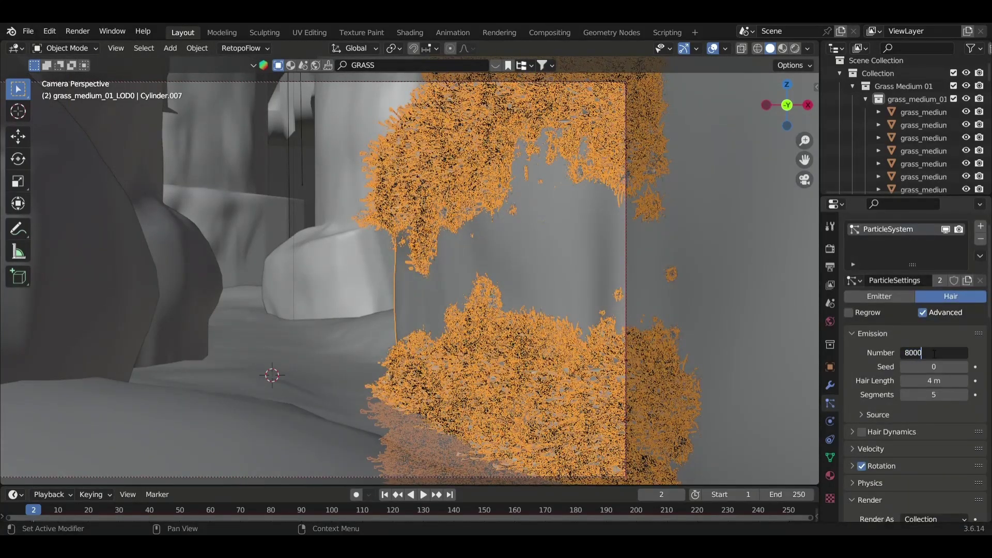
{"action": "key", "text": "Return"}
{"action": "scroll", "coordinate": [365, 296], "scroll_direction": "down", "scroll_amount": 2}
{"action": "left_click", "coordinate": [364, 296]}
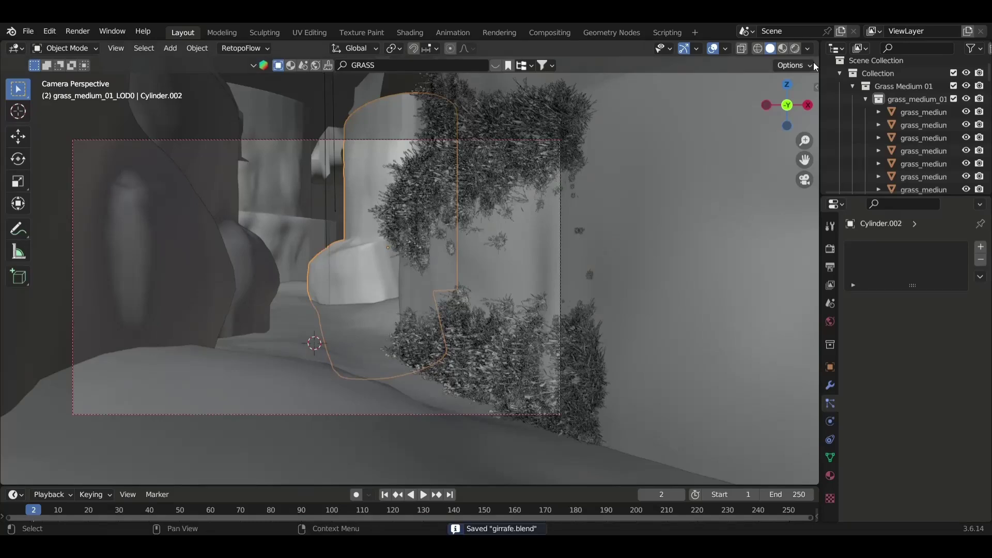
Step: Preview in Rendered shading with Viewport Denoise off, then return to Solid shading
{"action": "left_click", "coordinate": [795, 48]}
{"action": "left_click", "coordinate": [376, 169]}
{"action": "left_click", "coordinate": [254, 130]}
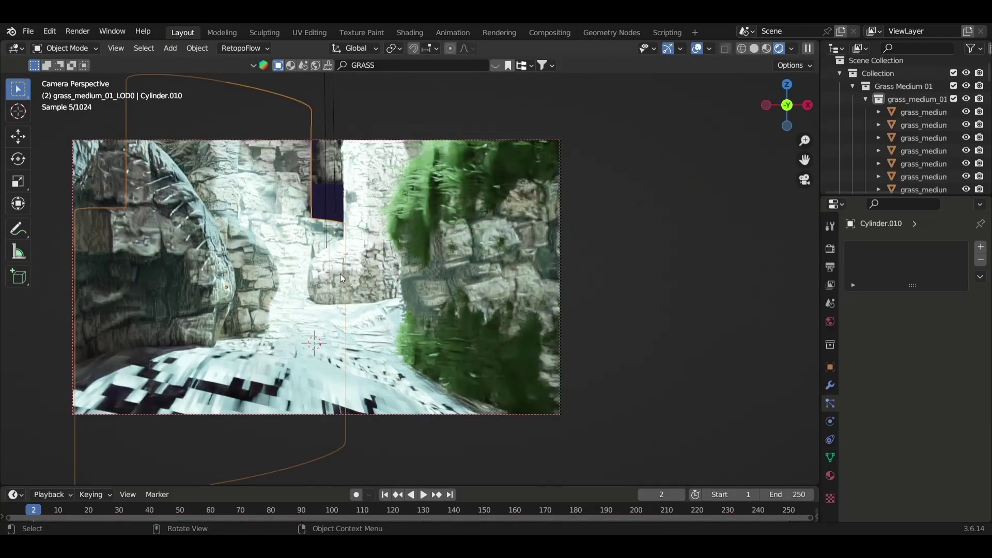
{"action": "left_click", "coordinate": [830, 249]}
{"action": "left_click", "coordinate": [871, 384]}
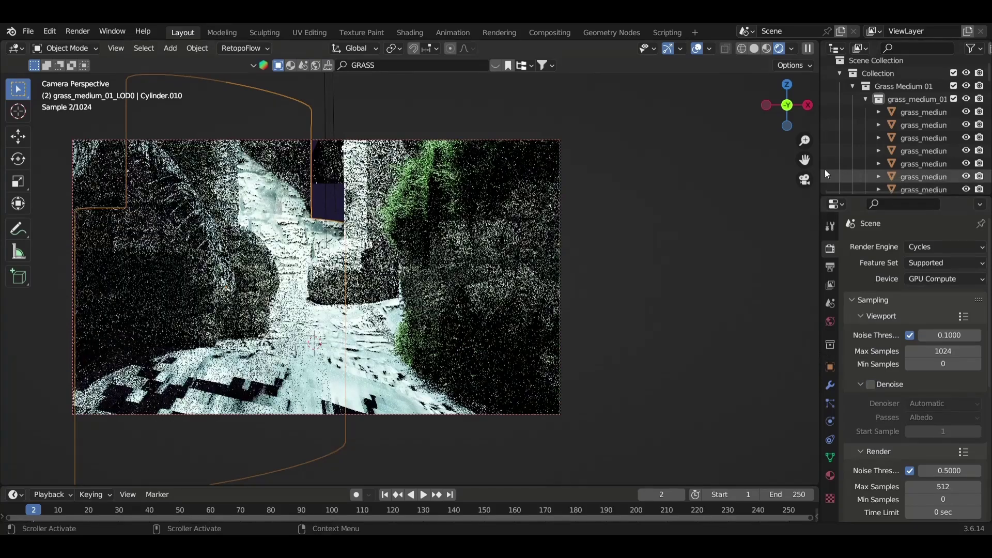
{"action": "left_click", "coordinate": [770, 48]}
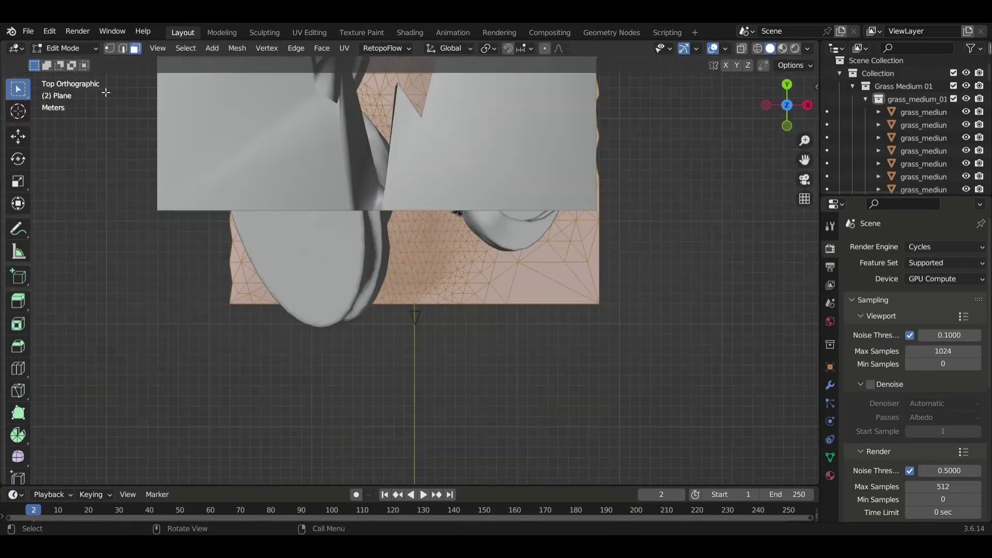
Step: Weight-paint grass patches along the corridor floor and left foreground from camera view
{"action": "left_click", "coordinate": [63, 48]}
{"action": "left_click", "coordinate": [71, 89]}
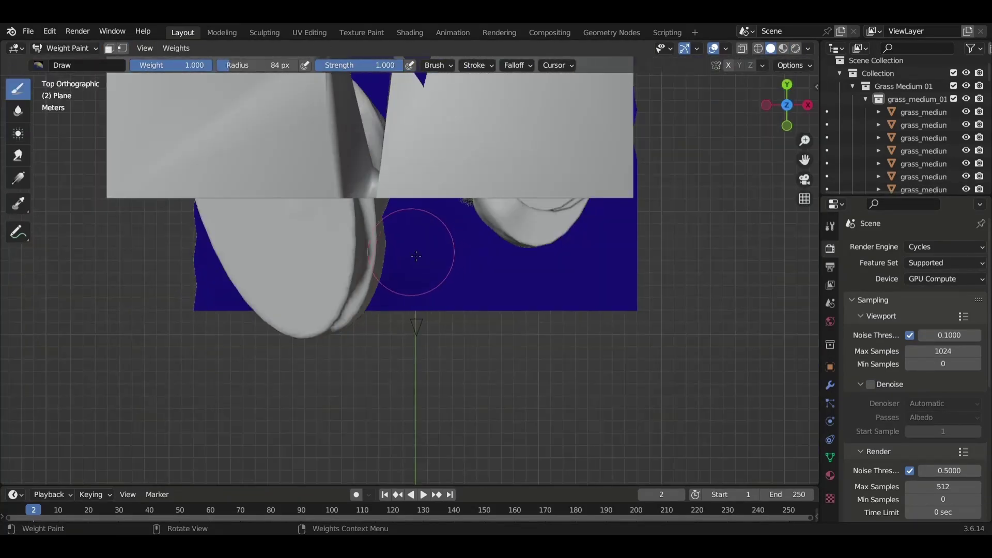
{"action": "key", "text": "KP_0"}
{"action": "scroll", "coordinate": [331, 342], "scroll_direction": "up", "scroll_amount": 2}
{"action": "mouse_move", "coordinate": [82, 403]}
{"action": "left_mouse_down"}
{"action": "mouse_move", "coordinate": [144, 398]}
{"action": "mouse_move", "coordinate": [166, 369]}
{"action": "left_mouse_up"}
{"action": "mouse_move", "coordinate": [393, 362]}
{"action": "left_mouse_down"}
{"action": "mouse_move", "coordinate": [443, 419]}
{"action": "mouse_move", "coordinate": [288, 395]}
{"action": "mouse_move", "coordinate": [368, 309]}
{"action": "left_mouse_up"}
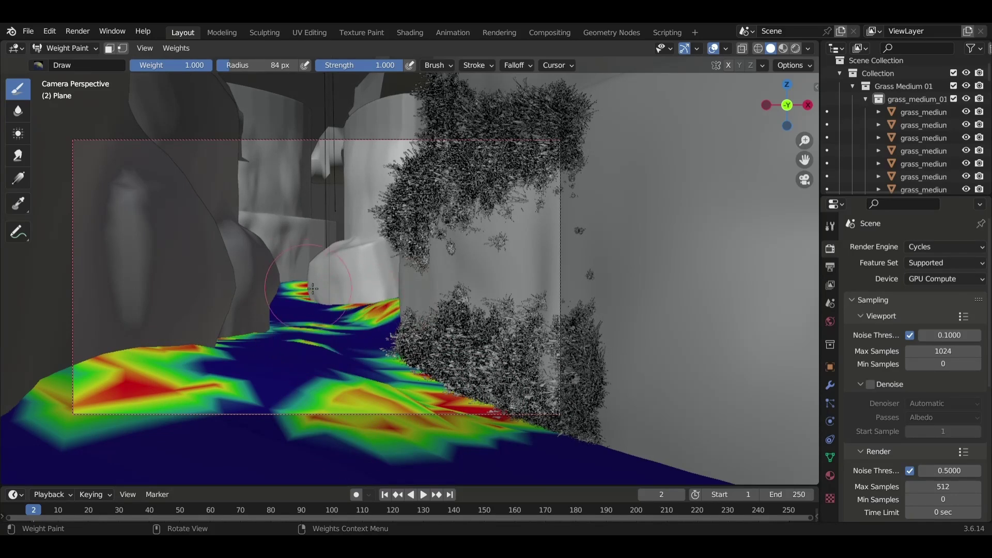
{"action": "mouse_move", "coordinate": [111, 432]}
{"action": "left_mouse_down"}
{"action": "mouse_move", "coordinate": [78, 388]}
{"action": "mouse_move", "coordinate": [97, 398]}
{"action": "left_mouse_up"}
{"action": "left_click", "coordinate": [830, 457]}
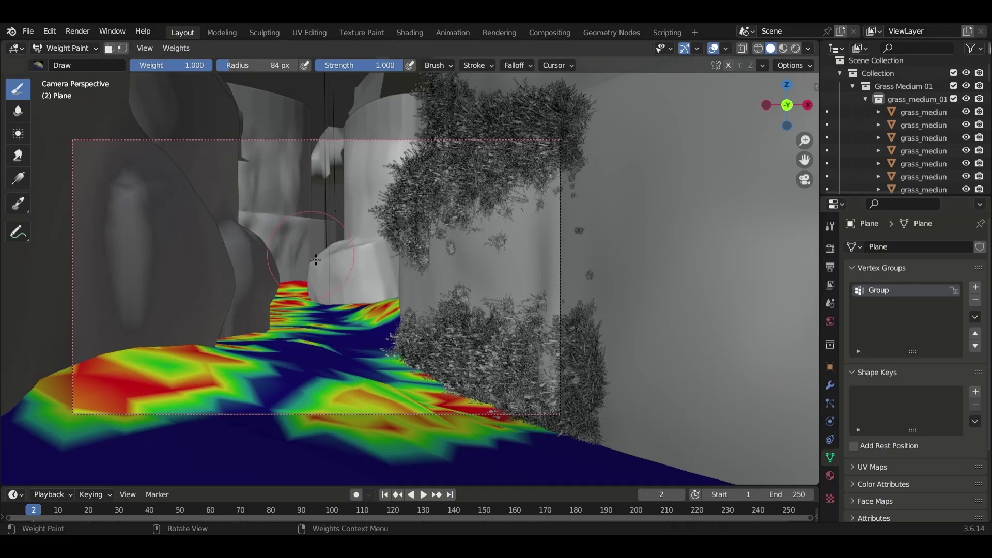
{"action": "left_click", "coordinate": [66, 48]}
Step: Add a particle system to the plane with the existing grass settings and Group density
{"action": "left_click", "coordinate": [829, 403]}
{"action": "left_click", "coordinate": [981, 248]}
{"action": "left_click", "coordinate": [868, 301]}
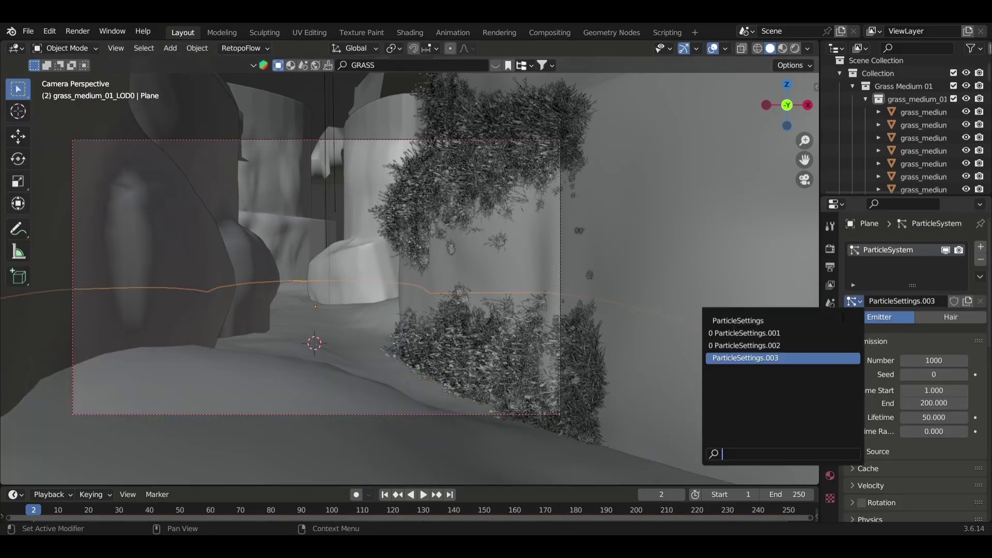
{"action": "left_click", "coordinate": [786, 357]}
{"action": "scroll", "coordinate": [633, 309], "scroll_direction": "down", "scroll_amount": 2}
{"action": "scroll", "coordinate": [915, 362], "scroll_direction": "down", "scroll_amount": 5}
Step: Set the floor grass render scale to 0.175 and the count to 1000
{"action": "scroll", "coordinate": [925, 424], "scroll_direction": "down", "scroll_amount": 5}
{"action": "left_click", "coordinate": [925, 420]}
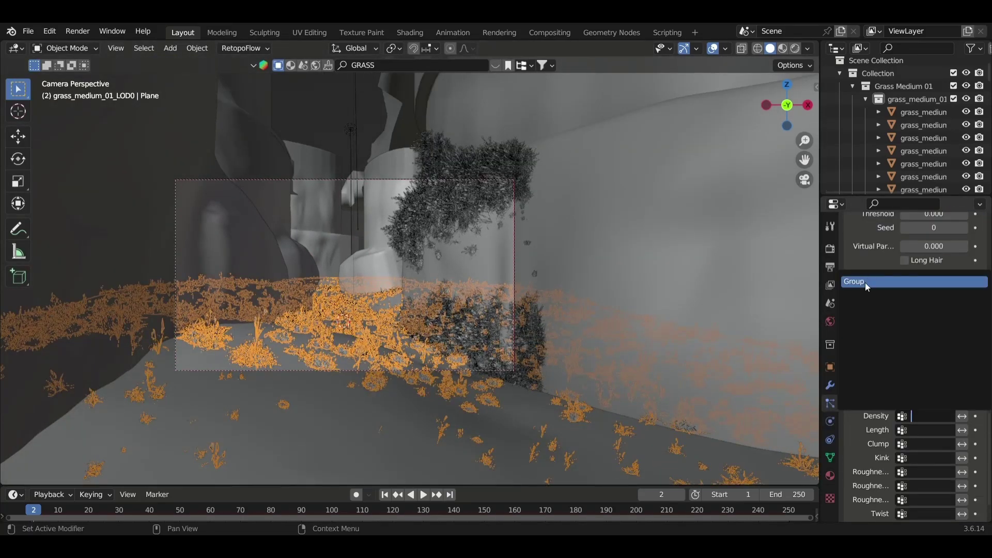
{"action": "left_click", "coordinate": [863, 284]}
{"action": "scroll", "coordinate": [492, 322], "scroll_direction": "up", "scroll_amount": 2}
{"action": "scroll", "coordinate": [646, 362], "scroll_direction": "up", "scroll_amount": 3}
{"action": "scroll", "coordinate": [870, 392], "scroll_direction": "up", "scroll_amount": 2}
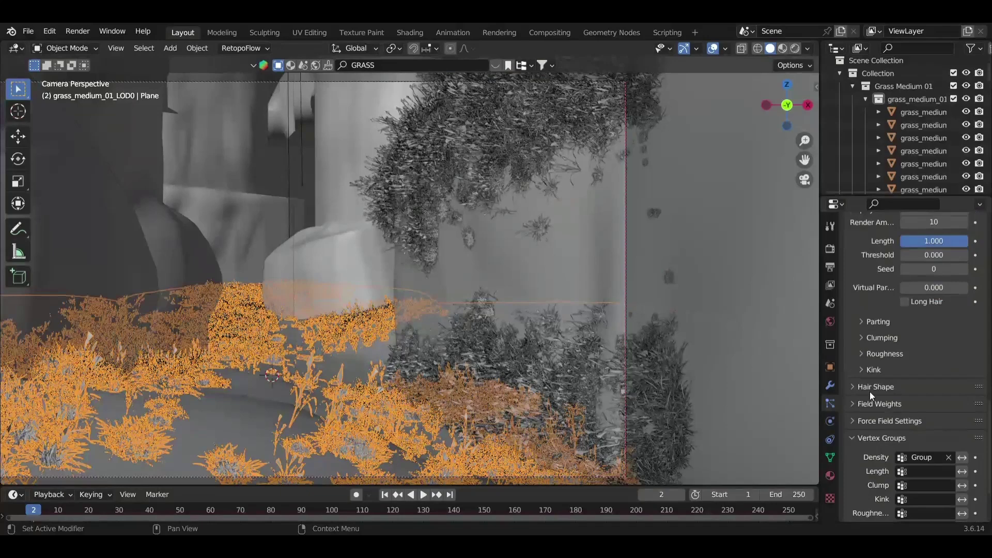
{"action": "scroll", "coordinate": [870, 392], "scroll_direction": "down", "scroll_amount": 3}
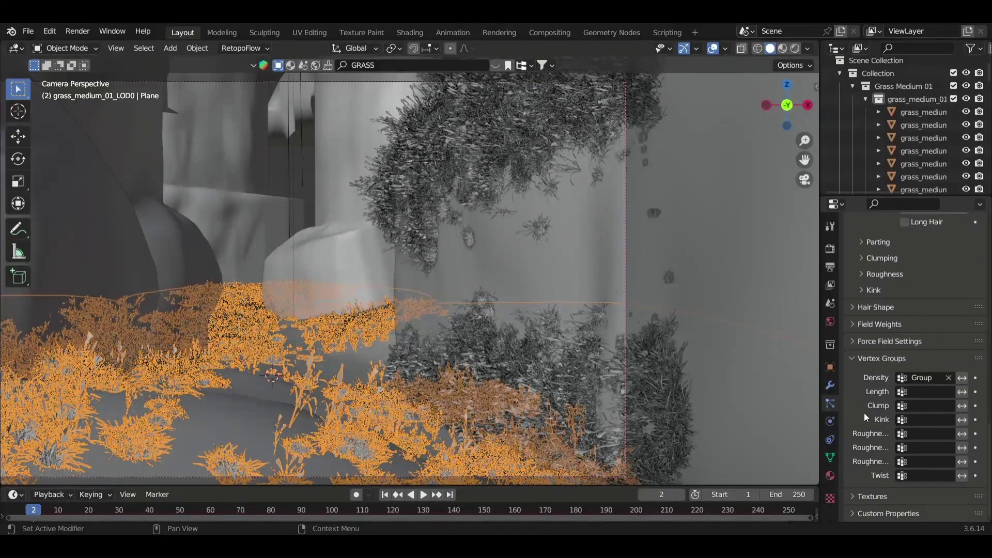
{"action": "scroll", "coordinate": [867, 347], "scroll_direction": "up", "scroll_amount": 5}
{"action": "scroll", "coordinate": [954, 342], "scroll_direction": "up", "scroll_amount": 5}
{"action": "scroll", "coordinate": [907, 342], "scroll_direction": "up", "scroll_amount": 2}
{"action": "scroll", "coordinate": [901, 374], "scroll_direction": "up", "scroll_amount": 5}
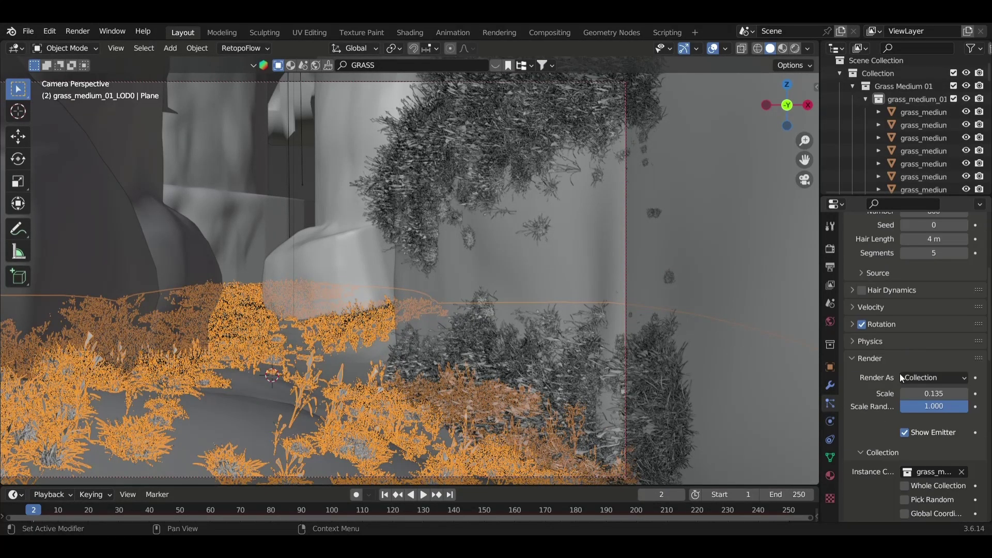
{"action": "scroll", "coordinate": [915, 372], "scroll_direction": "up", "scroll_amount": 5}
{"action": "scroll", "coordinate": [929, 373], "scroll_direction": "down", "scroll_amount": 1}
{"action": "scroll", "coordinate": [929, 373], "scroll_direction": "up", "scroll_amount": 4}
{"action": "scroll", "coordinate": [942, 331], "scroll_direction": "down", "scroll_amount": 1}
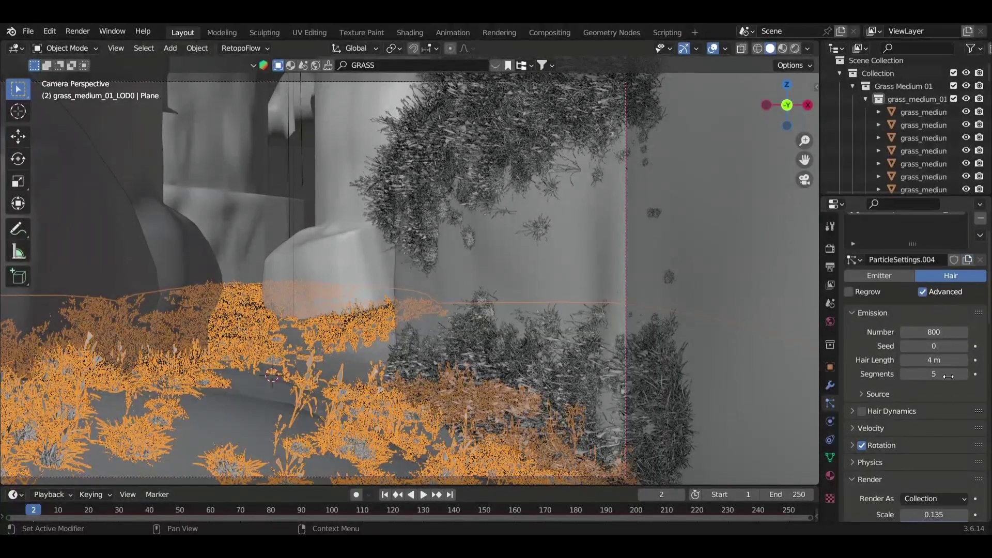
{"action": "scroll", "coordinate": [941, 362], "scroll_direction": "down", "scroll_amount": 7}
{"action": "left_click_drag", "start_coordinate": [934, 349], "coordinate": [953, 349]}
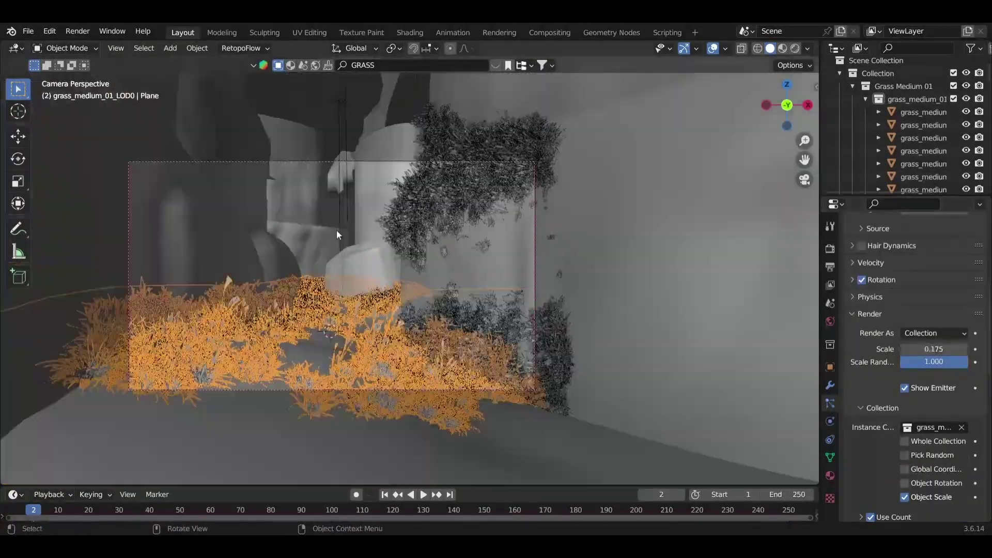
{"action": "left_click", "coordinate": [307, 336]}
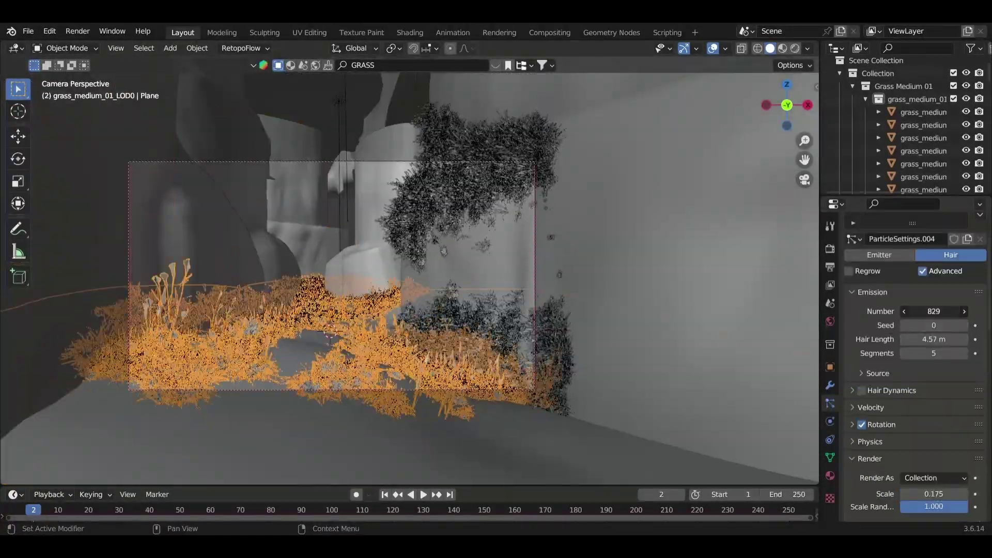
{"action": "left_click_drag", "start_coordinate": [925, 311], "coordinate": [943, 314]}
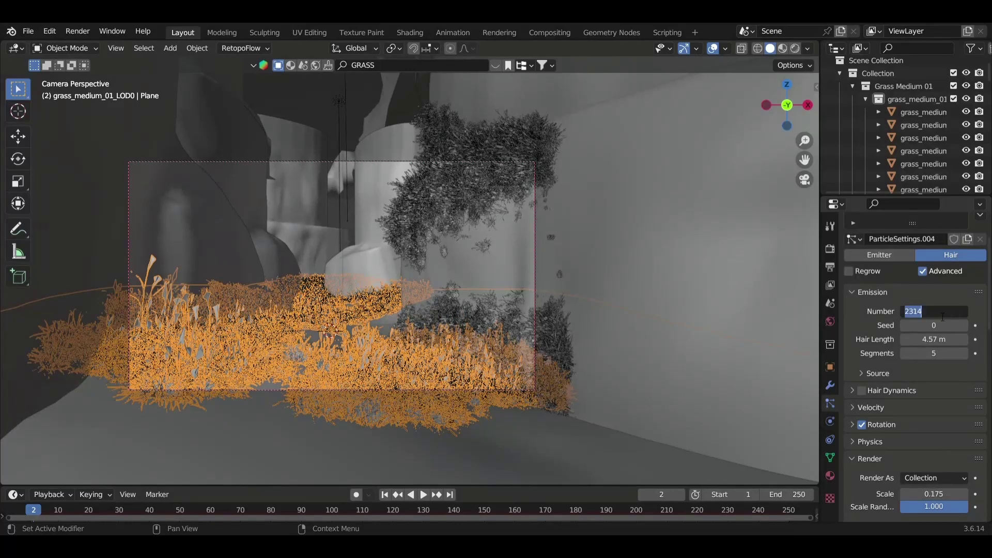
{"action": "key", "text": "Return"}
Step: Save girrafe.blend and reframe the camera view around the rock walls
{"action": "left_click", "coordinate": [312, 203]}
{"action": "key", "text": "ctrl+s"}
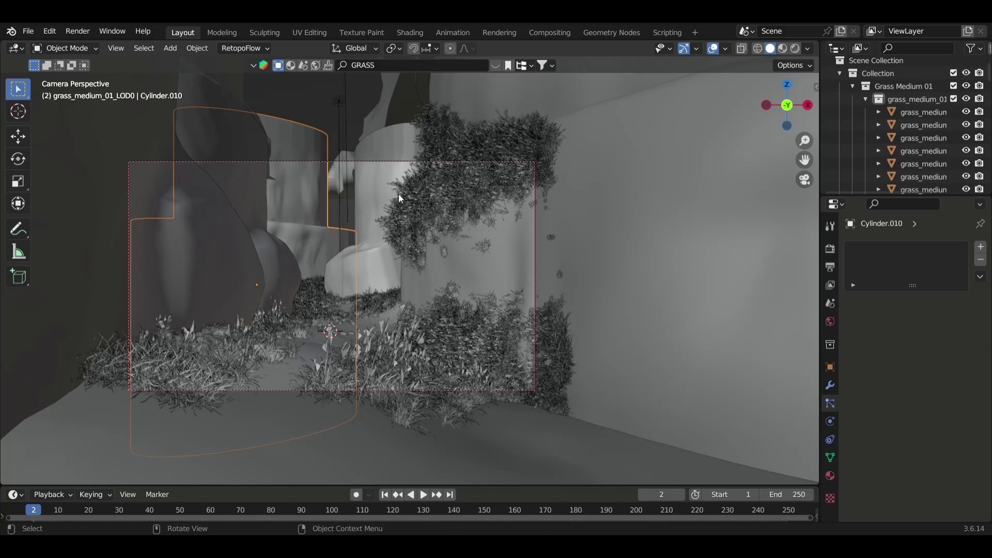
{"action": "middle_click_drag", "start_coordinate": [440, 147], "coordinate": [441, 260]}
{"action": "left_click", "coordinate": [206, 277]}
{"action": "middle_click_drag", "start_coordinate": [206, 277], "coordinate": [107, 44]}
Step: Weight-paint the left rock wall and its right edge, then return to Object Mode
{"action": "left_click", "coordinate": [64, 48]}
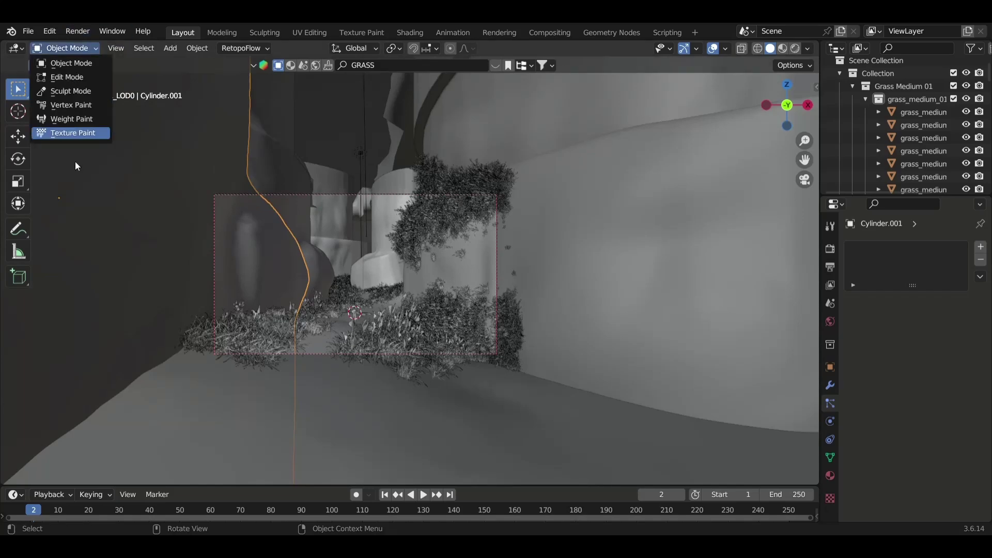
{"action": "left_click", "coordinate": [57, 115]}
{"action": "scroll", "coordinate": [401, 300], "scroll_direction": "up", "scroll_amount": 3}
{"action": "scroll", "coordinate": [401, 301], "scroll_direction": "up", "scroll_amount": 3}
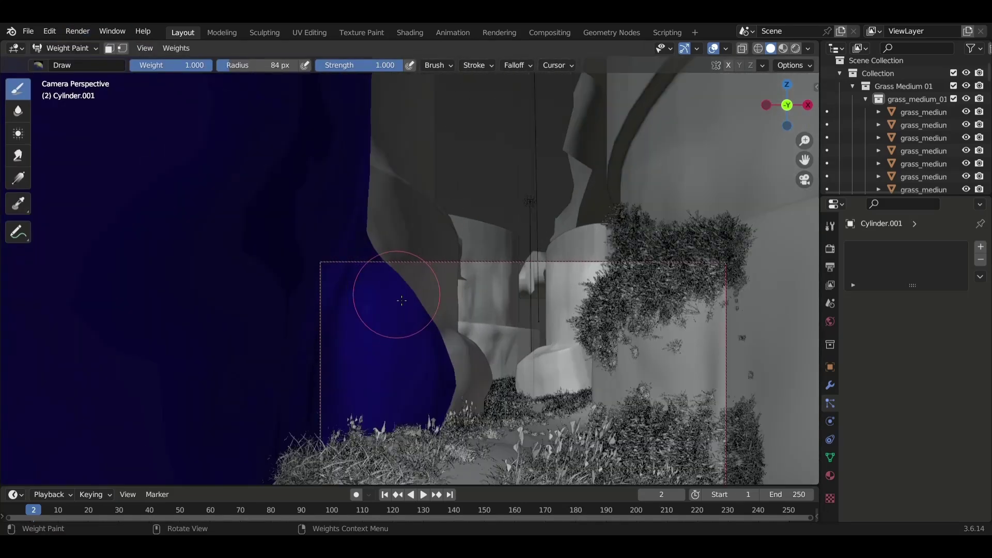
{"action": "mouse_move", "coordinate": [356, 243]}
{"action": "left_mouse_down"}
{"action": "mouse_move", "coordinate": [315, 279]}
{"action": "mouse_move", "coordinate": [351, 259]}
{"action": "mouse_move", "coordinate": [377, 355]}
{"action": "mouse_move", "coordinate": [413, 372]}
{"action": "left_mouse_up"}
{"action": "left_click_drag", "start_coordinate": [465, 390], "coordinate": [455, 396]}
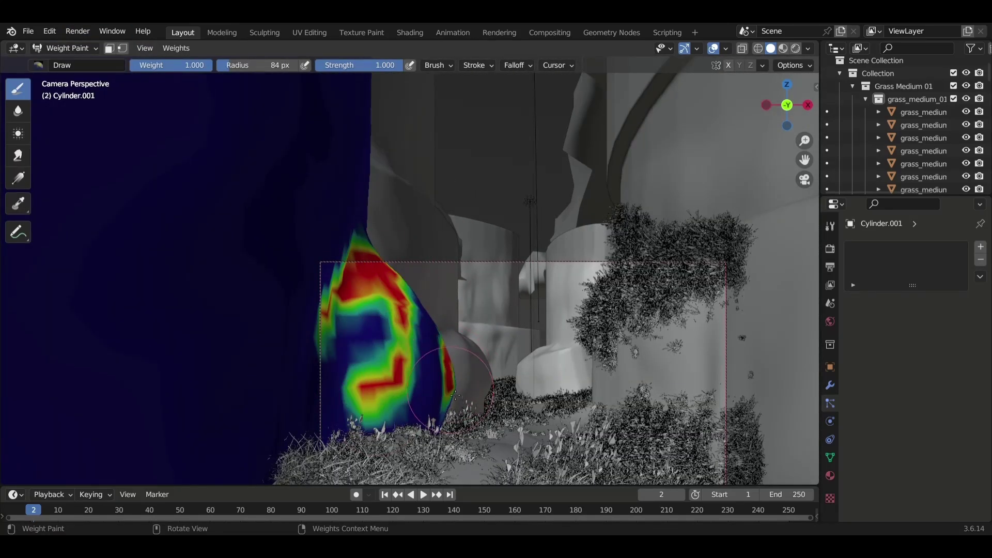
{"action": "left_click", "coordinate": [65, 49]}
{"action": "left_click", "coordinate": [57, 63]}
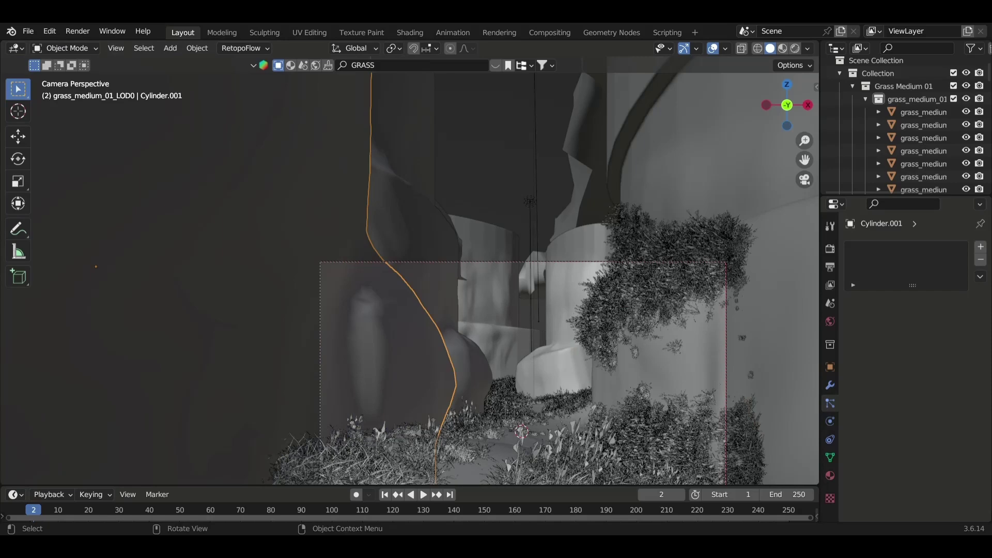
Step: Add a particle system to the rock wall that reuses the grass hair settings
{"action": "left_click", "coordinate": [981, 247]}
{"action": "left_click", "coordinate": [854, 301]}
{"action": "left_click", "coordinate": [754, 381]}
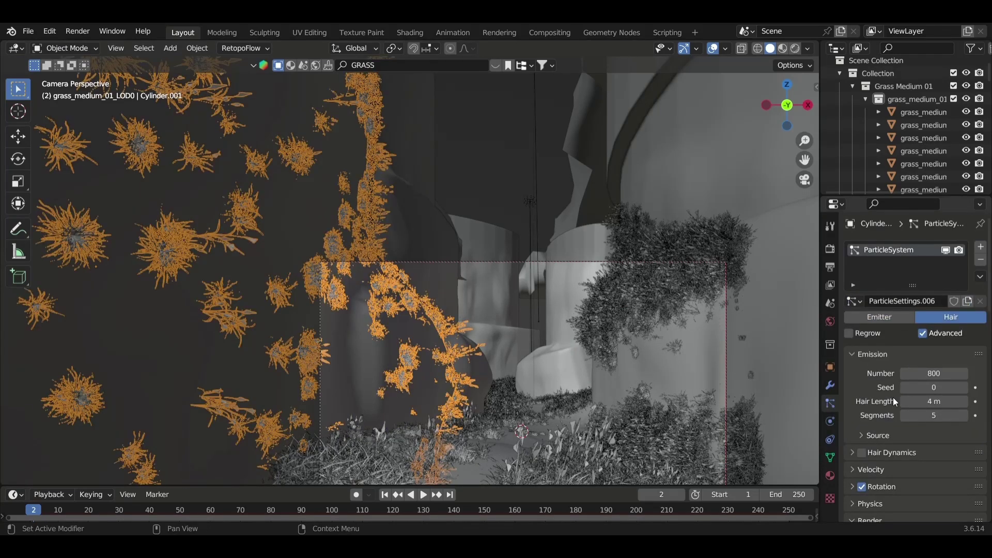
{"action": "scroll", "coordinate": [904, 411], "scroll_direction": "down", "scroll_amount": 10}
{"action": "scroll", "coordinate": [910, 433], "scroll_direction": "down", "scroll_amount": 8}
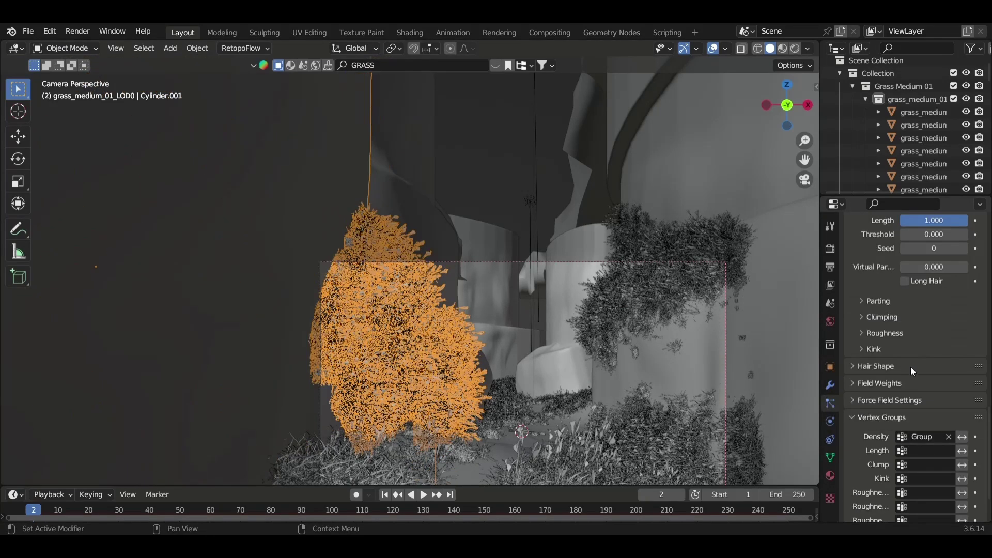
{"action": "scroll", "coordinate": [911, 367], "scroll_direction": "up", "scroll_amount": 8}
{"action": "scroll", "coordinate": [932, 326], "scroll_direction": "up", "scroll_amount": 5}
{"action": "scroll", "coordinate": [928, 356], "scroll_direction": "up", "scroll_amount": 1}
Step: Set the grass instance scale to 0.075 and the hair count to 773
{"action": "left_click_drag", "start_coordinate": [928, 390], "coordinate": [941, 390]}
{"action": "scroll", "coordinate": [926, 398], "scroll_direction": "up", "scroll_amount": 3}
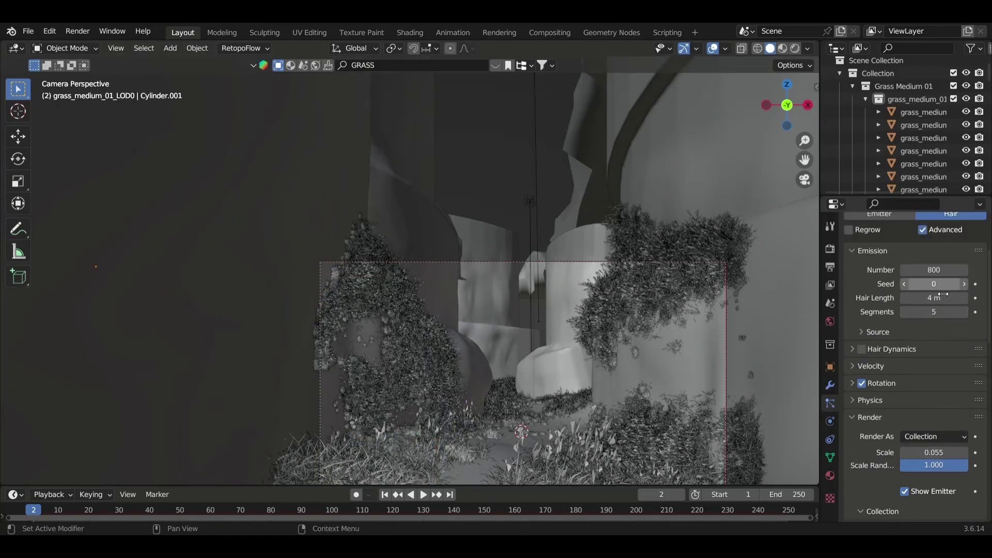
{"action": "mouse_move", "coordinate": [938, 270]}
{"action": "left_mouse_down"}
{"action": "mouse_move", "coordinate": [925, 270]}
{"action": "mouse_move", "coordinate": [933, 298]}
{"action": "left_mouse_up"}
{"action": "scroll", "coordinate": [511, 251], "scroll_direction": "up", "scroll_amount": 3}
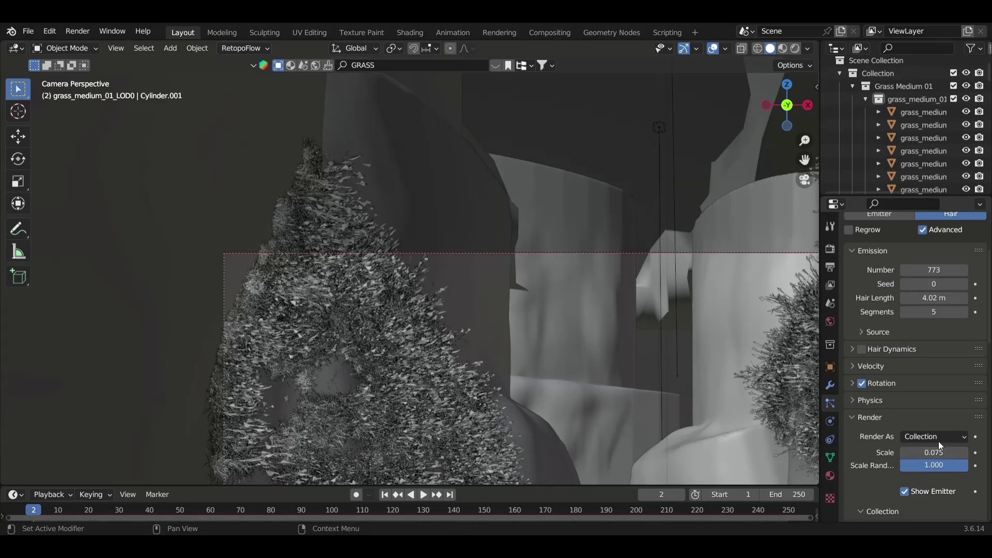
{"action": "left_click", "coordinate": [939, 437]}
{"action": "scroll", "coordinate": [442, 317], "scroll_direction": "down", "scroll_amount": 2}
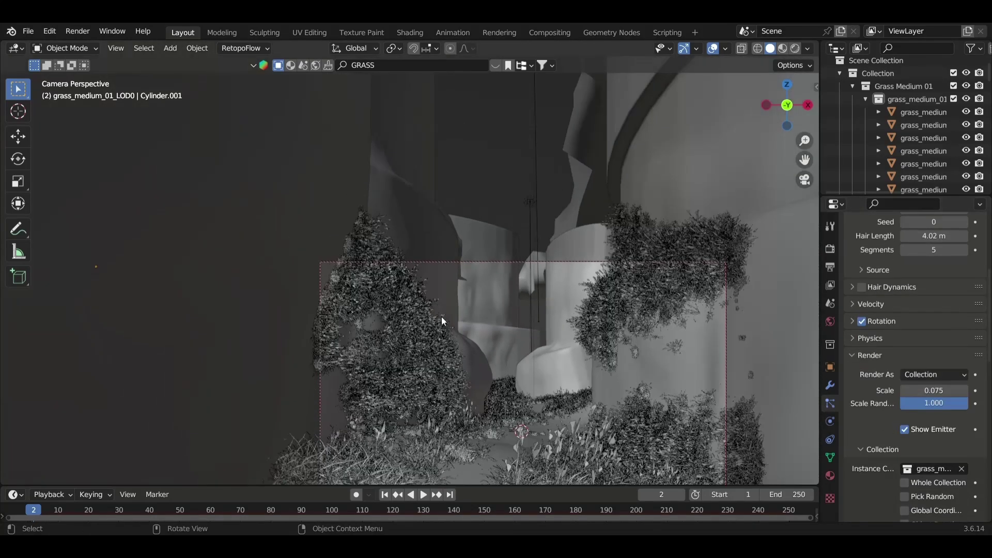
{"action": "left_click", "coordinate": [419, 232]}
Step: Put Cylinder.009 into Weight Paint mode and paint a first weight stroke on it
{"action": "left_click", "coordinate": [65, 48]}
{"action": "left_click", "coordinate": [44, 118]}
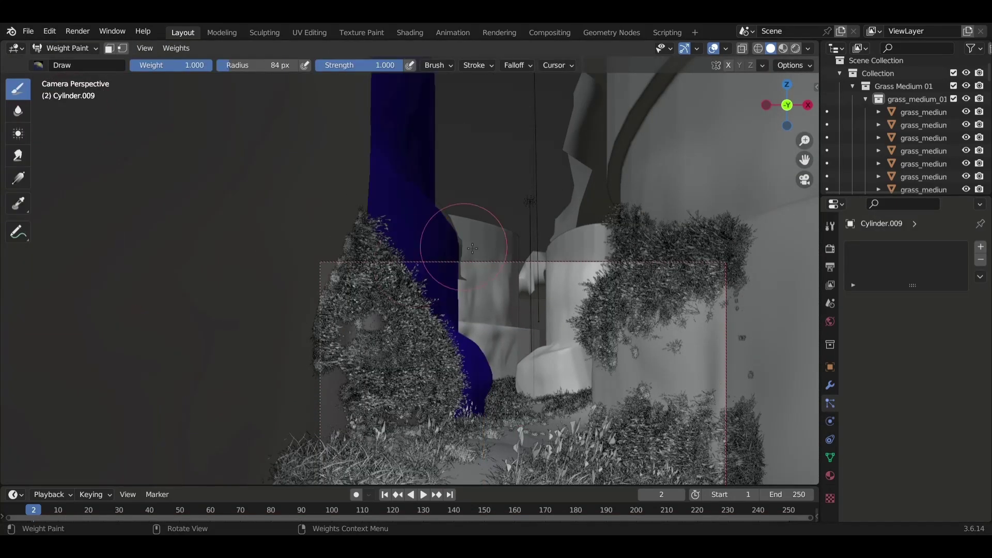
{"action": "scroll", "coordinate": [421, 232], "scroll_direction": "up", "scroll_amount": 2}
{"action": "mouse_move", "coordinate": [416, 168]}
{"action": "left_mouse_down"}
{"action": "mouse_move", "coordinate": [453, 199]}
{"action": "mouse_move", "coordinate": [385, 168]}
{"action": "left_mouse_up"}
{"action": "scroll", "coordinate": [383, 175], "scroll_direction": "down", "scroll_amount": 1}
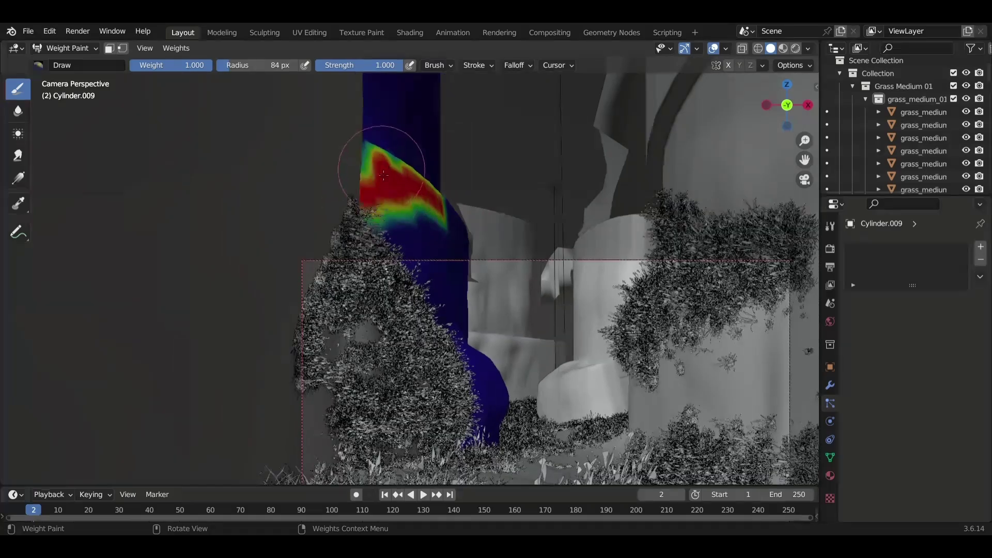
{"action": "scroll", "coordinate": [454, 206], "scroll_direction": "up", "scroll_amount": 3, "text": "shift"}
{"action": "scroll", "coordinate": [454, 248], "scroll_direction": "down", "scroll_amount": 4}
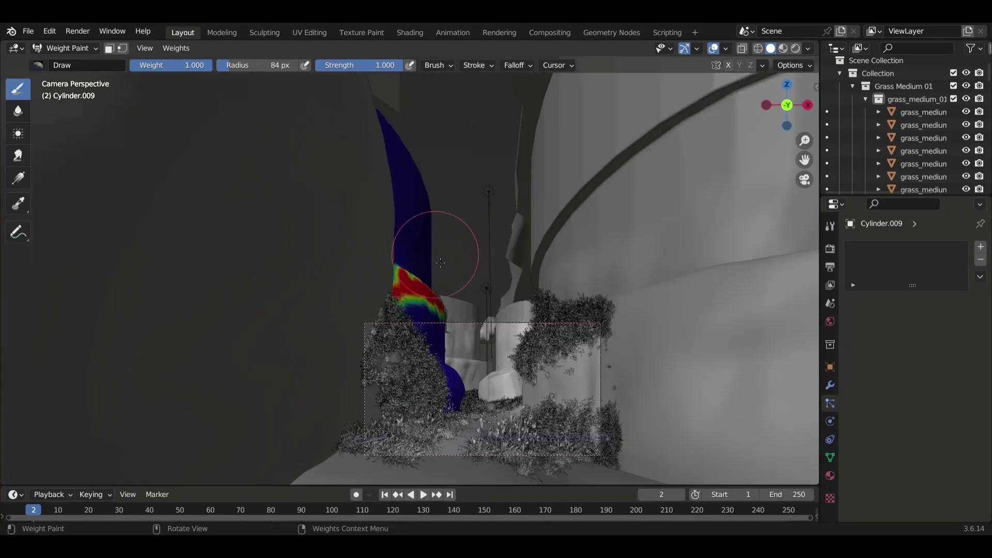
{"action": "scroll", "coordinate": [448, 291], "scroll_direction": "up", "scroll_amount": 2}
{"action": "scroll", "coordinate": [448, 291], "scroll_direction": "up", "scroll_amount": 2}
{"action": "scroll", "coordinate": [448, 291], "scroll_direction": "up", "scroll_amount": 2}
Step: Extend the painted weight patches down the rock wall, then return to Object Mode
{"action": "left_click_drag", "start_coordinate": [466, 176], "coordinate": [488, 192]}
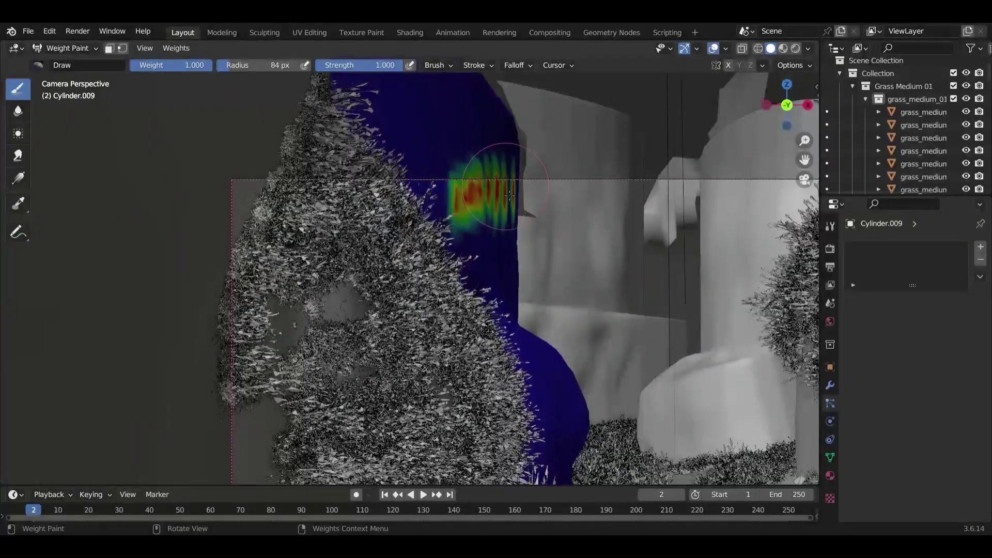
{"action": "mouse_move", "coordinate": [489, 191]}
{"action": "middle_mouse_down"}
{"action": "mouse_move", "coordinate": [509, 217]}
{"action": "mouse_move", "coordinate": [422, 331]}
{"action": "mouse_move", "coordinate": [569, 318]}
{"action": "middle_mouse_up"}
{"action": "scroll", "coordinate": [421, 331], "scroll_direction": "down", "scroll_amount": 4}
{"action": "key", "text": "KP_0"}
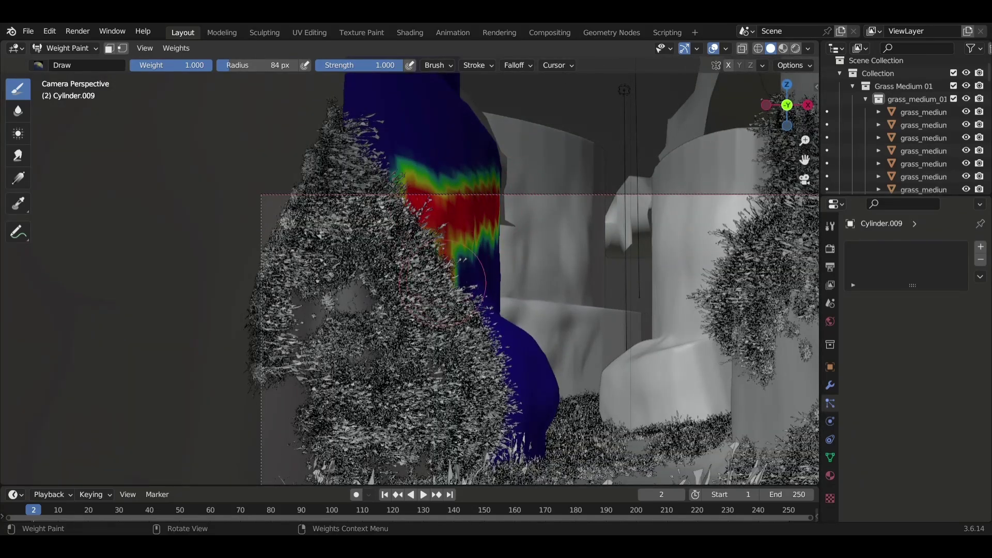
{"action": "left_click_drag", "start_coordinate": [477, 229], "coordinate": [538, 396]}
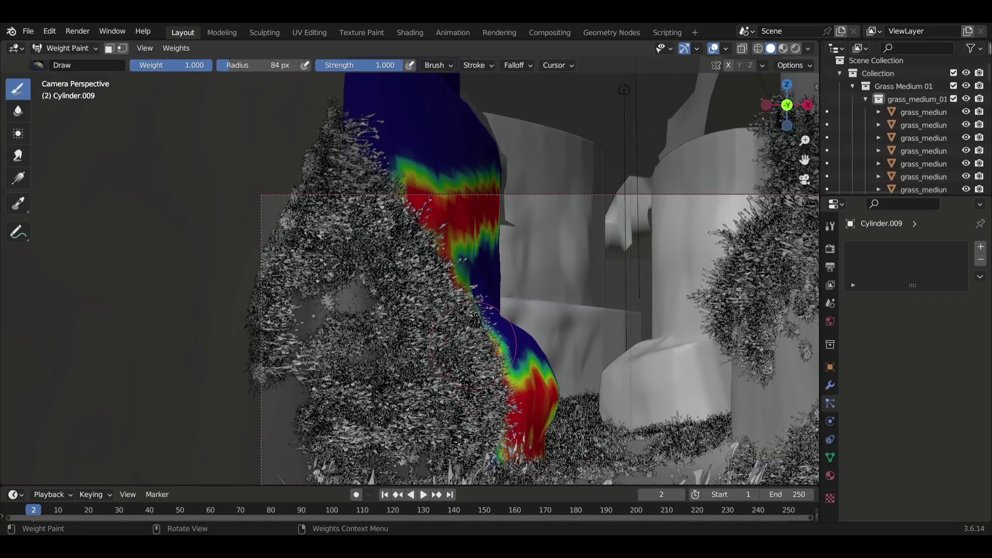
{"action": "left_click", "coordinate": [66, 48]}
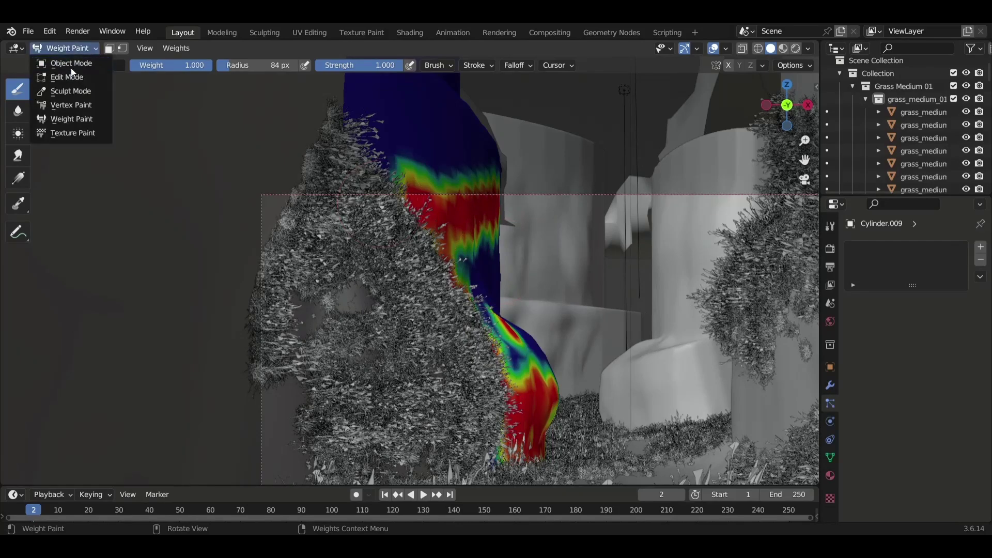
Step: Add a Hair particle system with Advanced on, Interpolated children, and density vertex group Group
{"action": "left_click", "coordinate": [981, 247]}
{"action": "left_click", "coordinate": [951, 317]}
{"action": "left_click", "coordinate": [965, 334]}
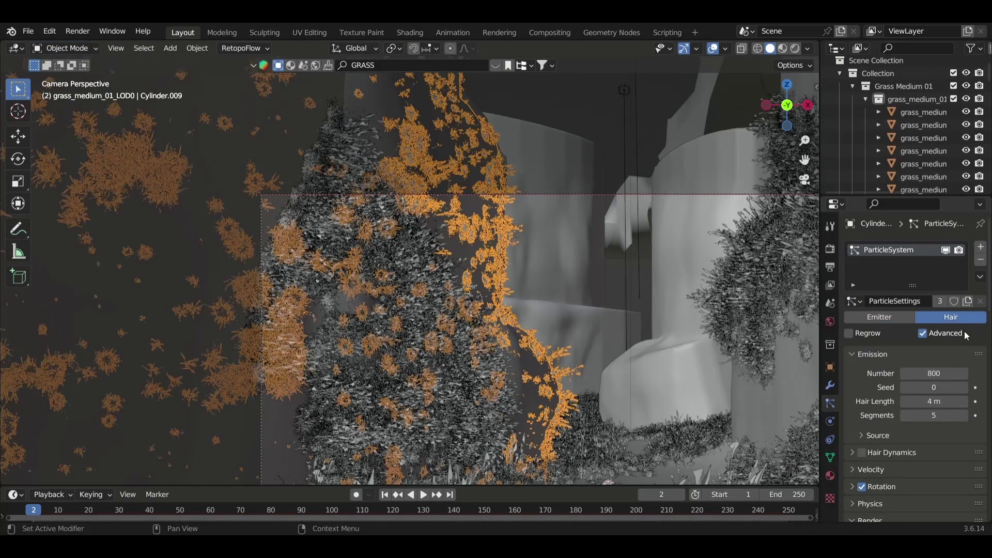
{"action": "scroll", "coordinate": [941, 438], "scroll_direction": "down", "scroll_amount": 10}
{"action": "left_click", "coordinate": [959, 256]}
{"action": "left_click", "coordinate": [923, 465]}
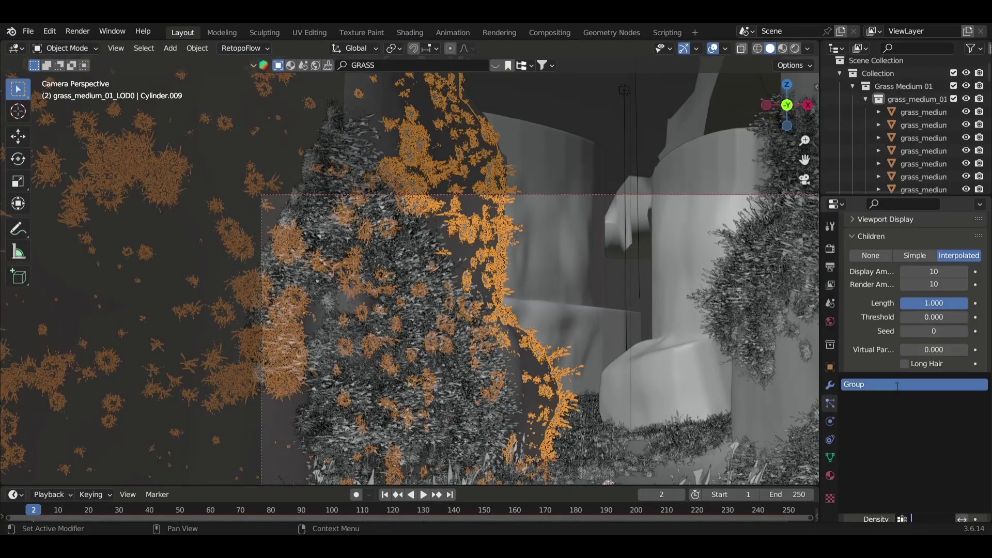
{"action": "left_click", "coordinate": [910, 381]}
{"action": "scroll", "coordinate": [927, 350], "scroll_direction": "up", "scroll_amount": 4}
{"action": "scroll", "coordinate": [922, 378], "scroll_direction": "up", "scroll_amount": 6}
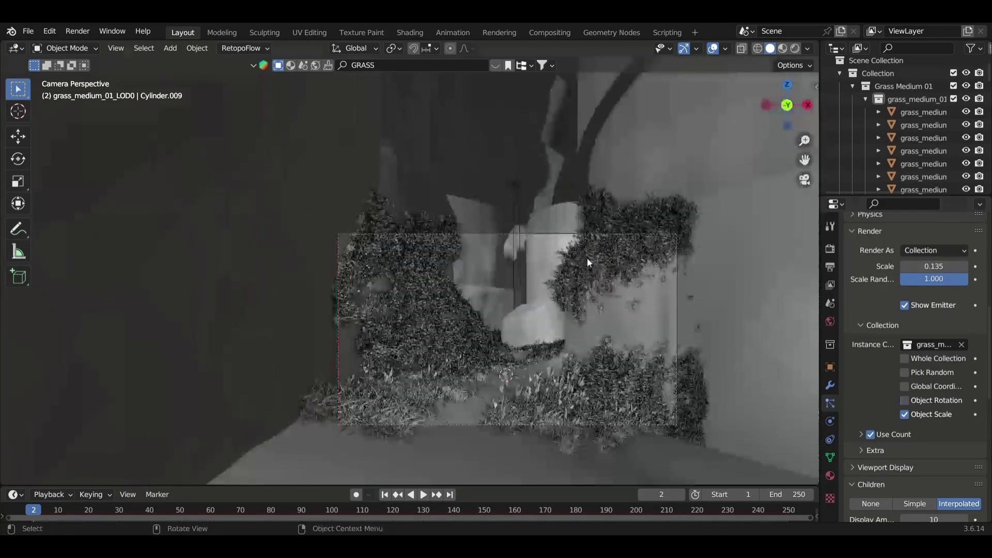
Step: Save, select Cylinder.010, and start weight painting it with an enlarged brush
{"action": "key", "text": "ctrl+s"}
{"action": "left_click", "coordinate": [580, 279]}
{"action": "mouse_move", "coordinate": [581, 278]}
{"action": "middle_mouse_down", "text": "shift"}
{"action": "mouse_move", "coordinate": [498, 262]}
{"action": "mouse_move", "coordinate": [87, 41]}
{"action": "middle_mouse_up", "text": "shift"}
{"action": "left_click", "coordinate": [76, 120]}
{"action": "scroll", "coordinate": [453, 327], "scroll_direction": "up", "scroll_amount": 3}
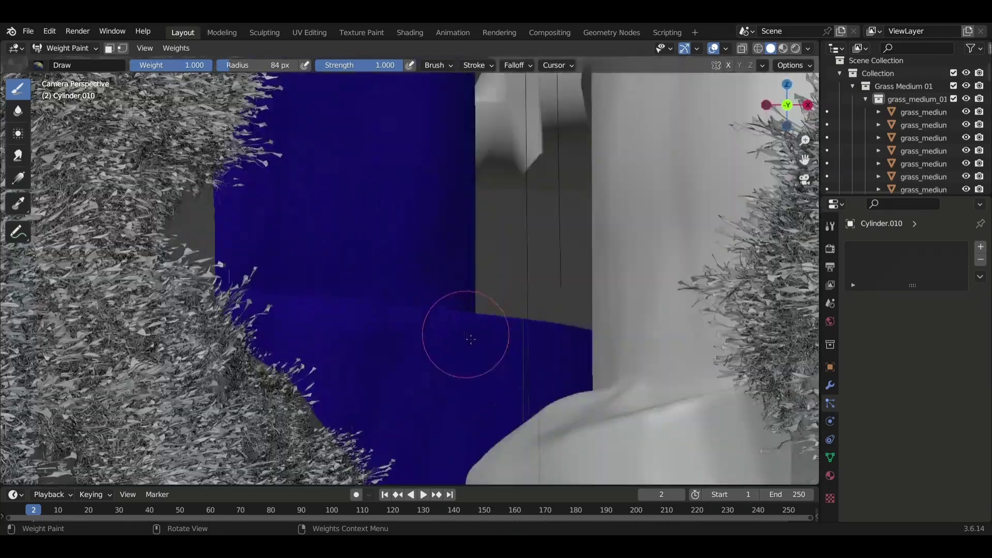
{"action": "left_click_drag", "start_coordinate": [564, 336], "coordinate": [278, 310]}
{"action": "key", "text": "f"}
{"action": "left_click", "coordinate": [417, 311]}
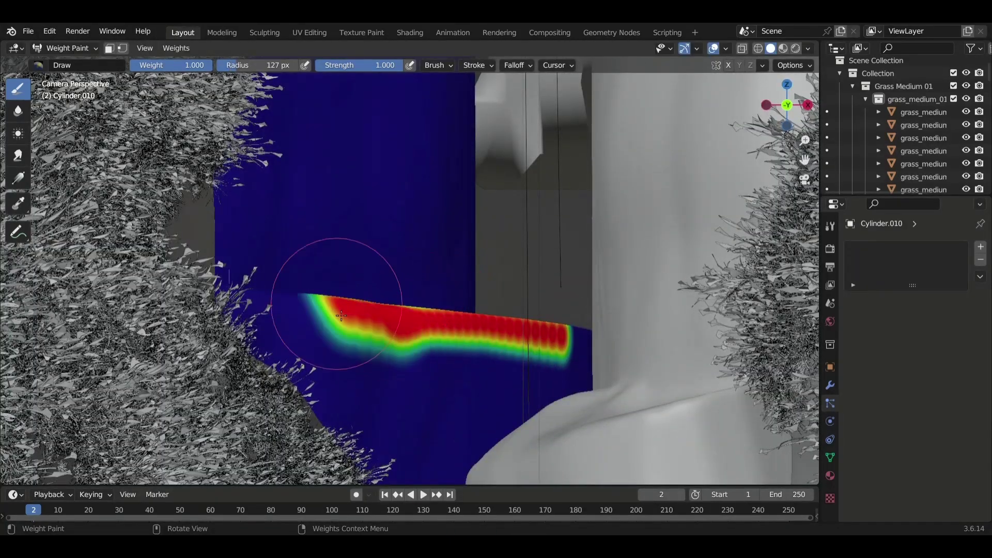
Step: Paint weight on the lower and upper parts of Cylinder.010, then return to Object Mode
{"action": "scroll", "coordinate": [282, 336], "scroll_direction": "down", "scroll_amount": 2}
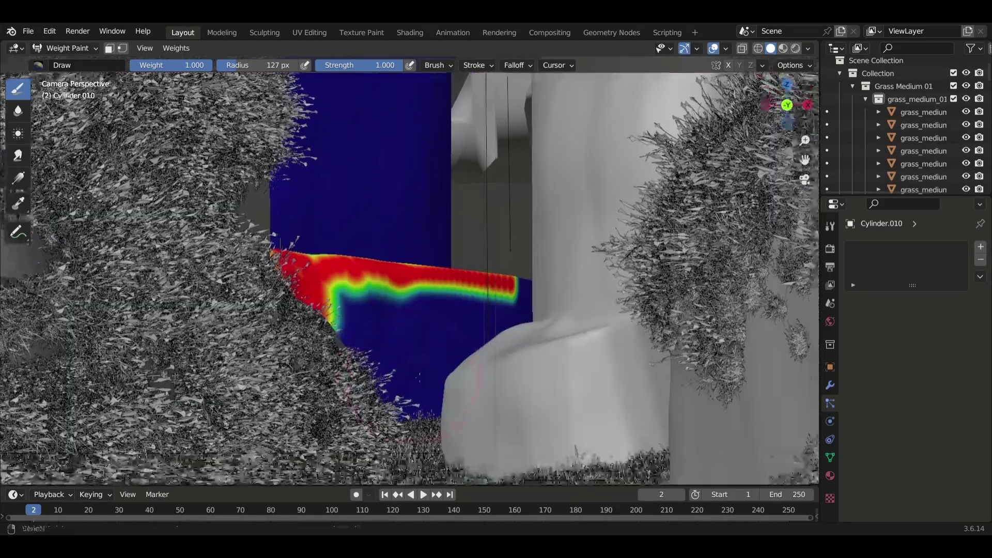
{"action": "left_click", "coordinate": [439, 399]}
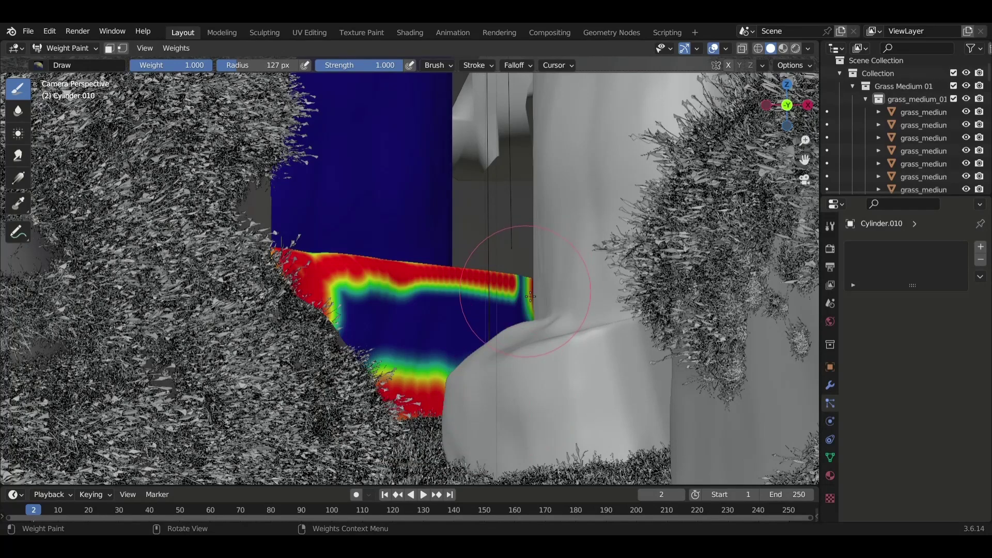
{"action": "scroll", "coordinate": [416, 272], "scroll_direction": "down", "scroll_amount": 4}
{"action": "left_click_drag", "start_coordinate": [409, 166], "coordinate": [353, 205]}
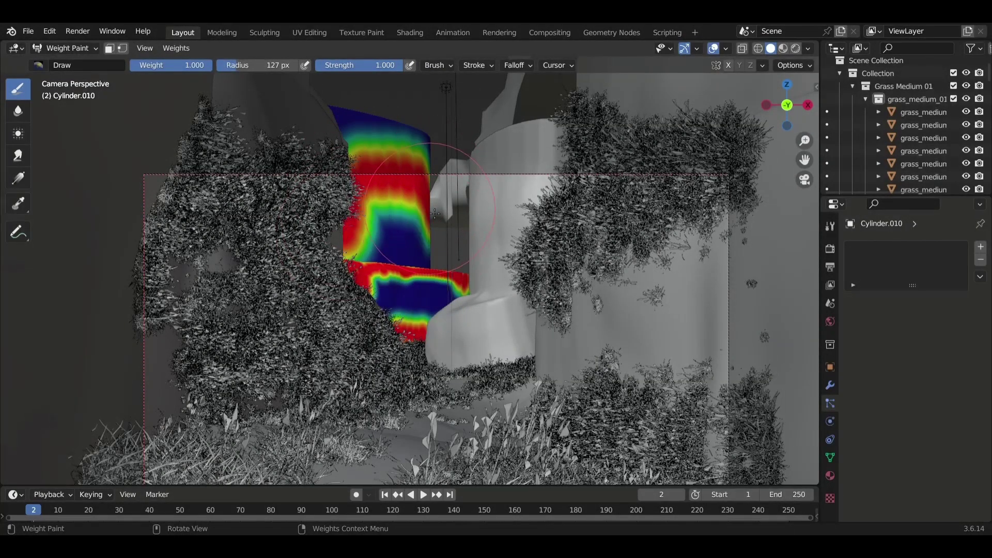
{"action": "left_click", "coordinate": [65, 48]}
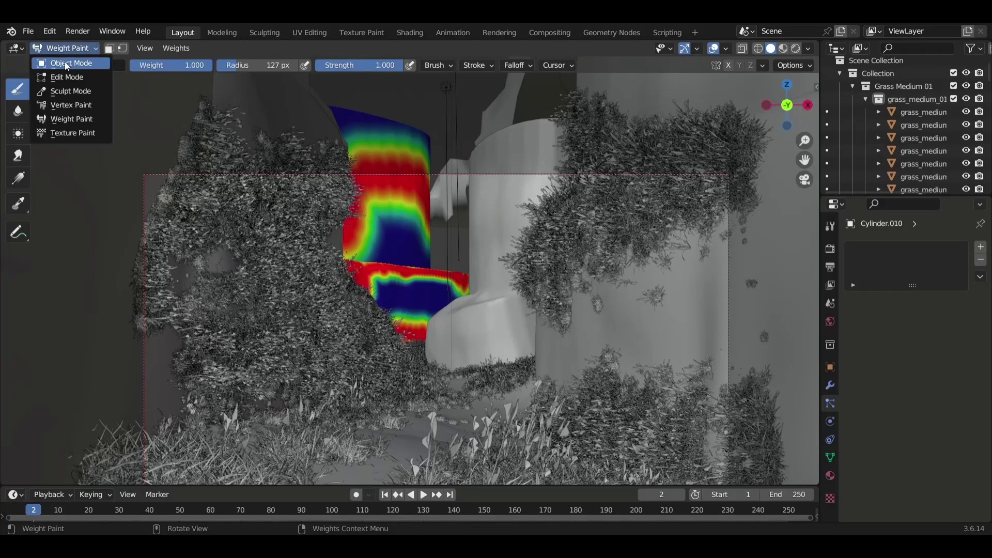
Step: Add a particle system using the grass hair settings with density vertex group Group
{"action": "left_click", "coordinate": [980, 247]}
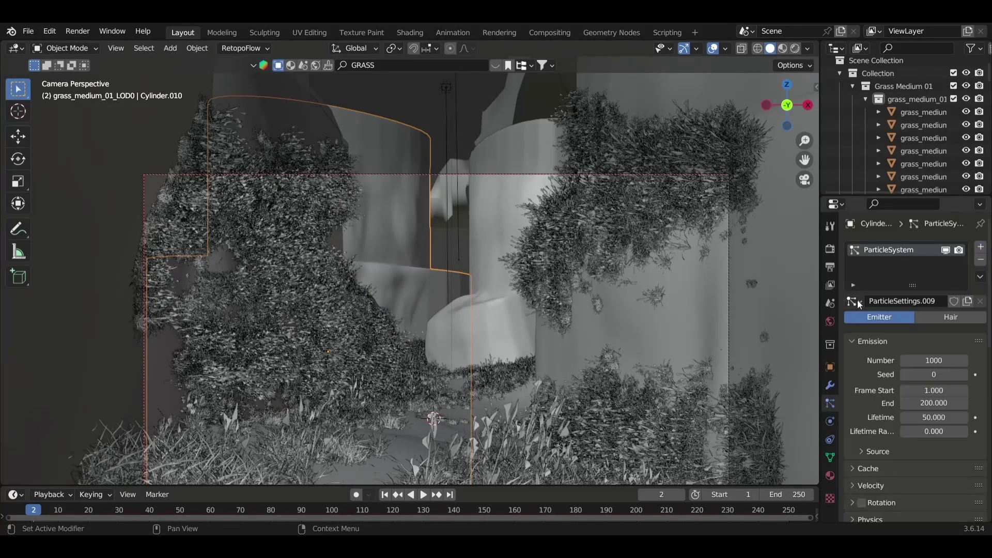
{"action": "left_click", "coordinate": [855, 301]}
{"action": "left_click", "coordinate": [765, 320]}
{"action": "scroll", "coordinate": [951, 458], "scroll_direction": "down", "scroll_amount": 8}
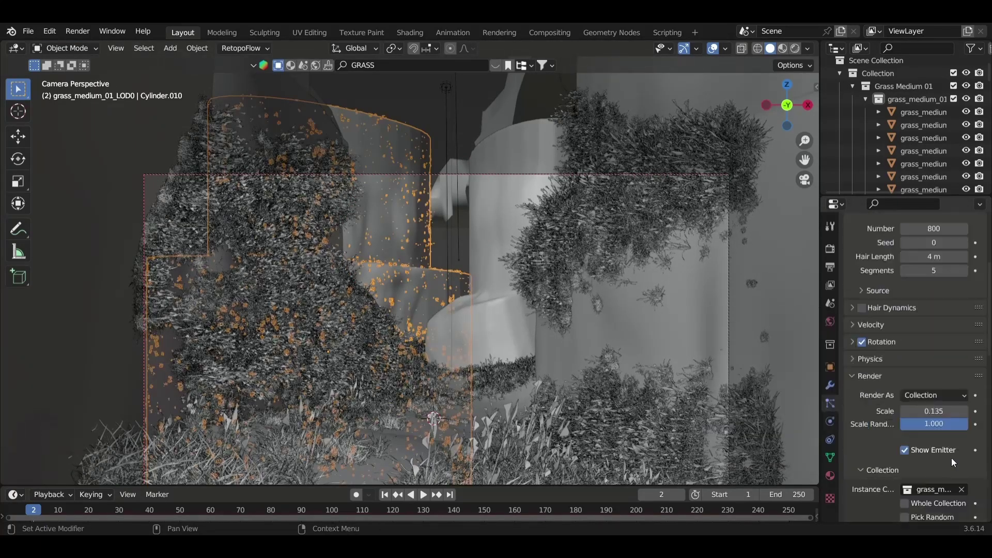
{"action": "scroll", "coordinate": [933, 461], "scroll_direction": "down", "scroll_amount": 6}
{"action": "scroll", "coordinate": [923, 413], "scroll_direction": "down", "scroll_amount": 4}
{"action": "left_click", "coordinate": [927, 478]}
{"action": "left_click", "coordinate": [881, 346]}
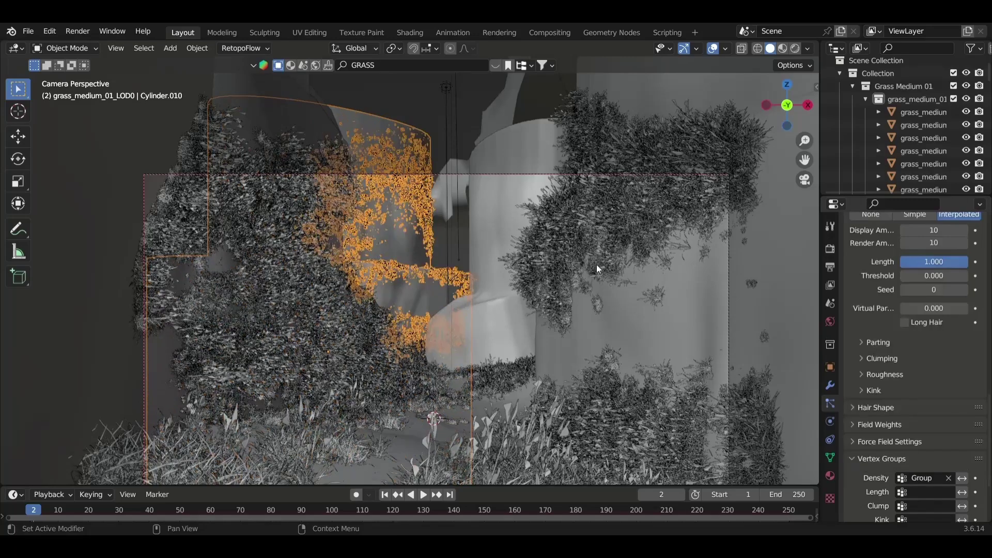
Step: Set the grass render scale to 0.355 and save girrafe.blend
{"action": "scroll", "coordinate": [907, 403], "scroll_direction": "up", "scroll_amount": 5}
{"action": "scroll", "coordinate": [917, 371], "scroll_direction": "up", "scroll_amount": 6}
{"action": "scroll", "coordinate": [910, 310], "scroll_direction": "up", "scroll_amount": 1}
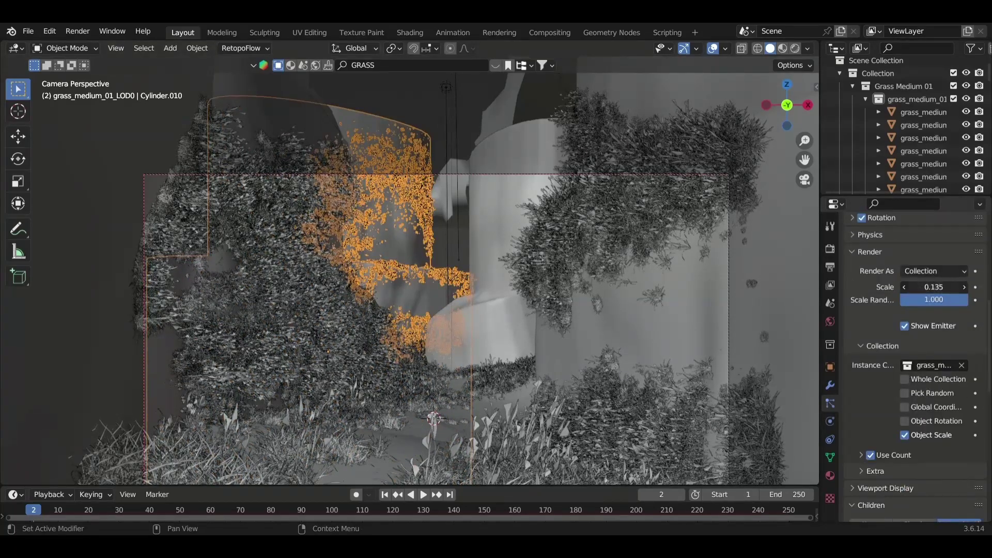
{"action": "mouse_move", "coordinate": [906, 287]}
{"action": "left_mouse_down"}
{"action": "mouse_move", "coordinate": [956, 286]}
{"action": "mouse_move", "coordinate": [894, 287]}
{"action": "left_mouse_up"}
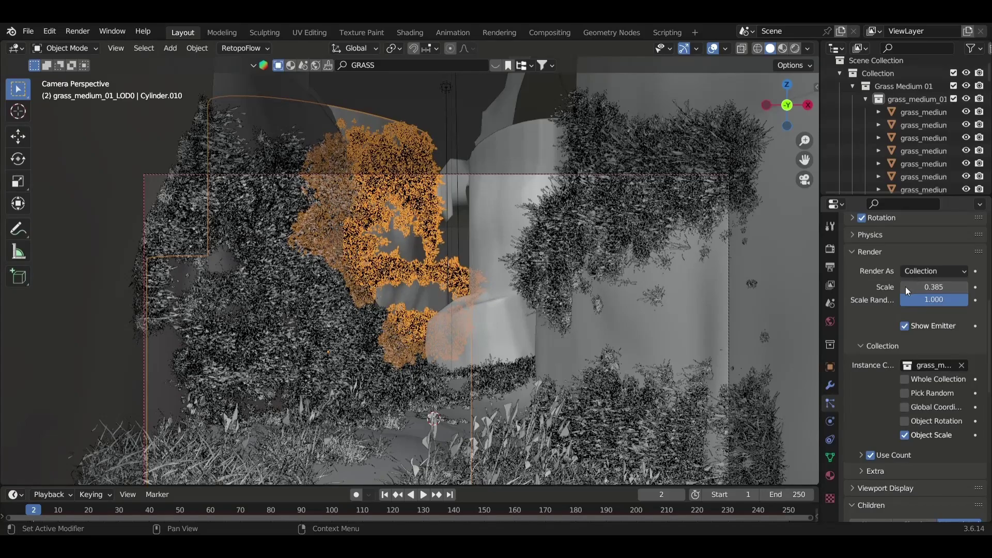
{"action": "scroll", "coordinate": [399, 237], "scroll_direction": "up", "scroll_amount": 5}
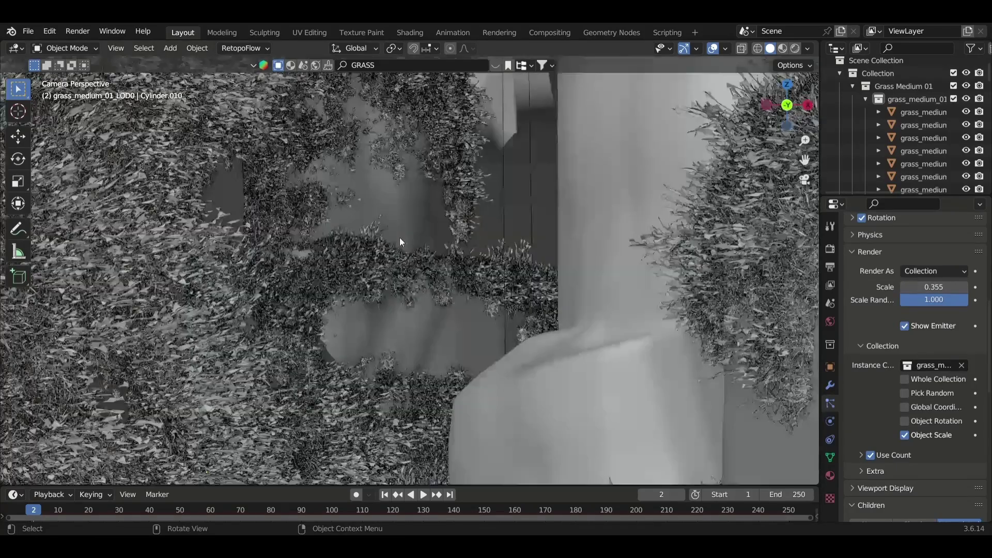
{"action": "scroll", "coordinate": [399, 237], "scroll_direction": "down", "scroll_amount": 2}
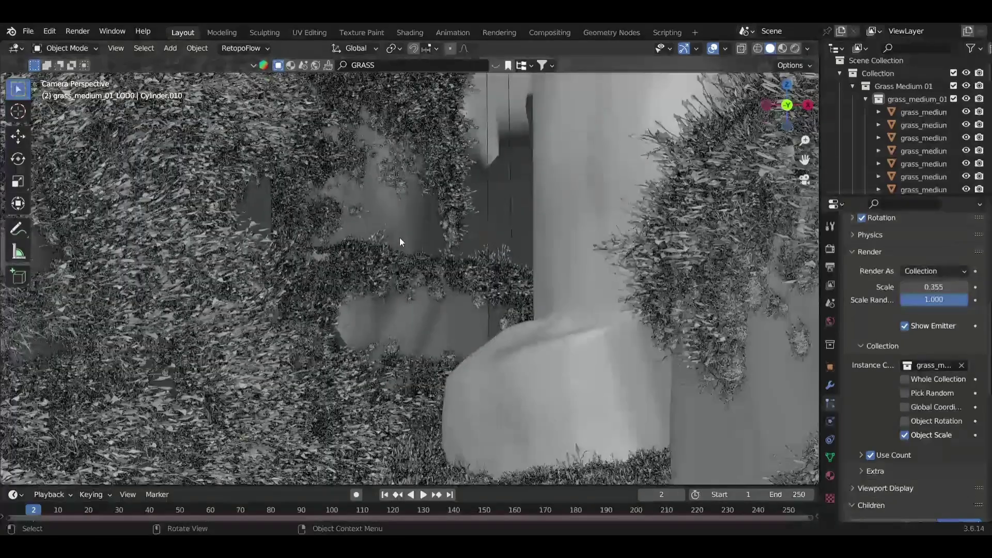
{"action": "scroll", "coordinate": [399, 237], "scroll_direction": "down", "scroll_amount": 2}
{"action": "key", "text": "ctrl+s"}
{"action": "scroll", "coordinate": [435, 232], "scroll_direction": "down", "scroll_amount": 2}
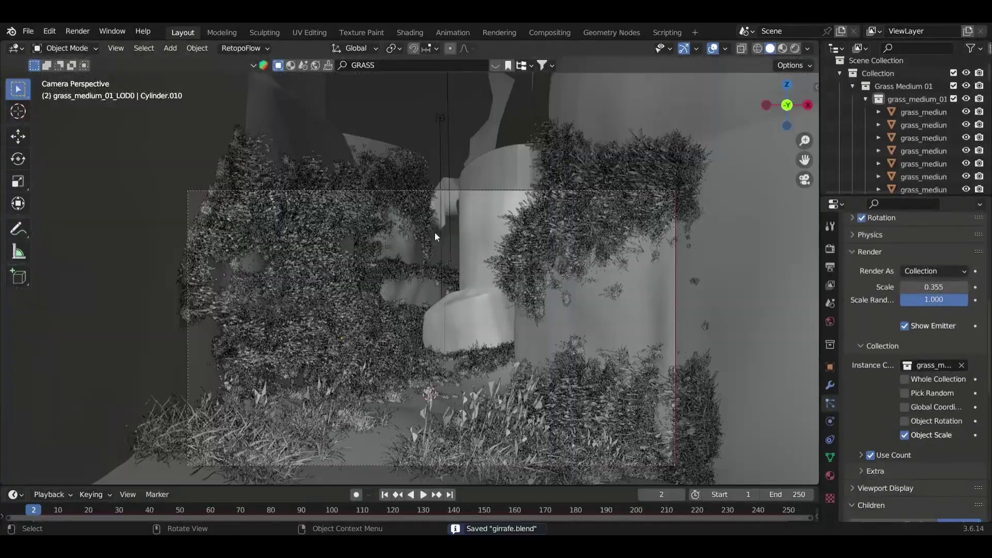
Step: Preview the scene in Rendered shading, return to Solid, and weight-paint Cylinder.002
{"action": "left_click", "coordinate": [797, 49]}
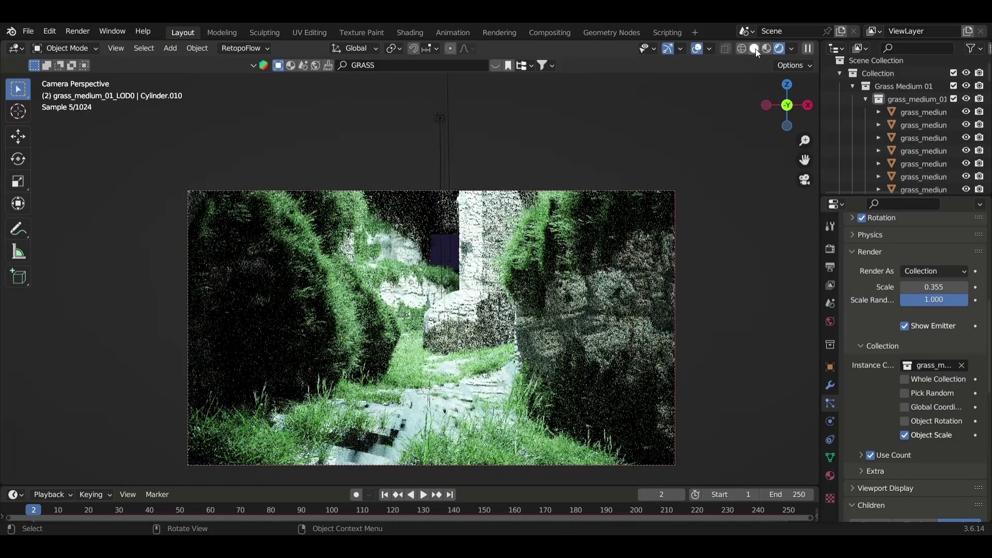
{"action": "key", "text": "z"}
{"action": "left_click", "coordinate": [480, 261]}
{"action": "left_click", "coordinate": [91, 51]}
{"action": "left_click", "coordinate": [72, 119]}
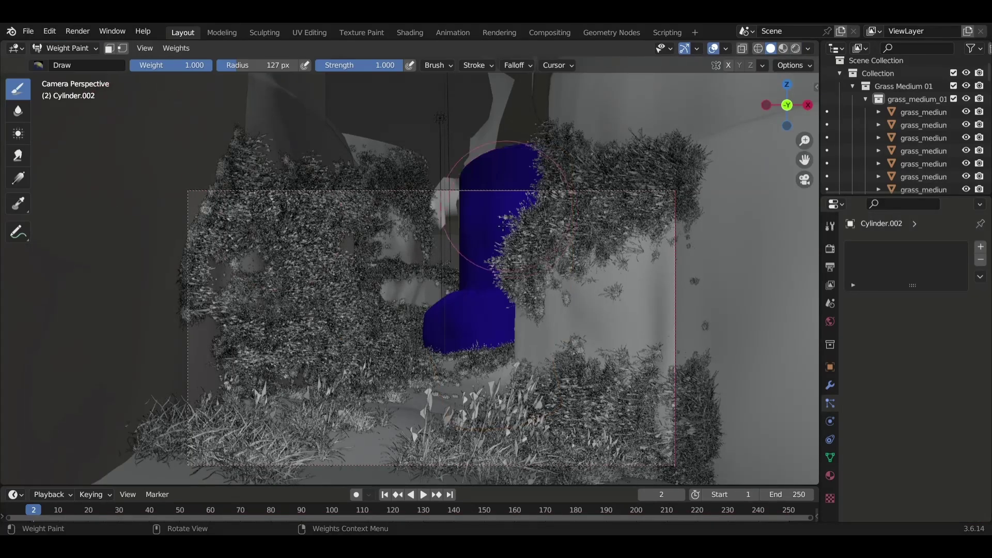
Step: Paint density weights on Cylinder.002's top and lower block, undoing the mid-shaft spot, then return to Object Mode
{"action": "scroll", "coordinate": [496, 233], "scroll_direction": "up", "scroll_amount": 3}
{"action": "left_click_drag", "start_coordinate": [512, 134], "coordinate": [494, 158]}
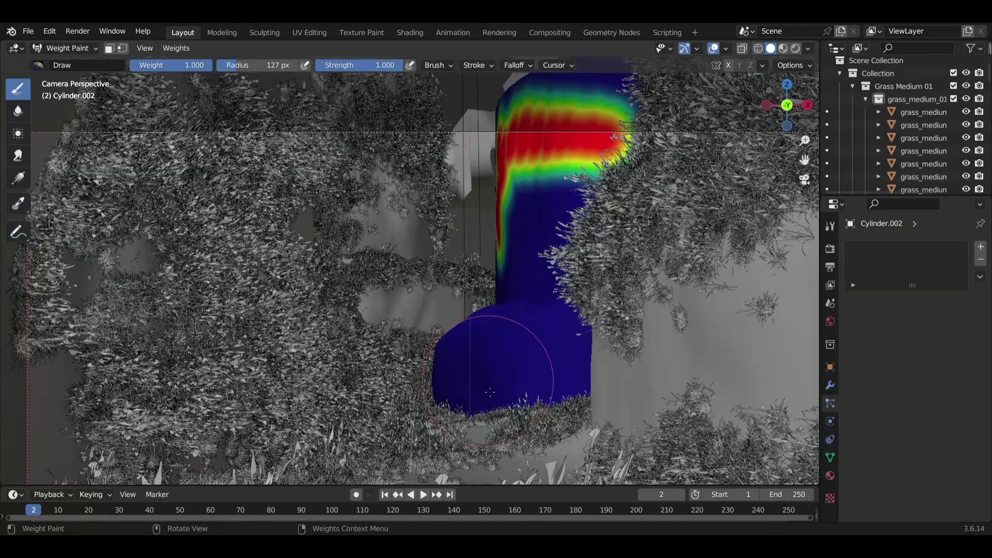
{"action": "mouse_move", "coordinate": [455, 383]}
{"action": "left_mouse_down"}
{"action": "mouse_move", "coordinate": [584, 392]}
{"action": "mouse_move", "coordinate": [584, 316]}
{"action": "left_mouse_up"}
{"action": "left_click_drag", "start_coordinate": [548, 274], "coordinate": [548, 259]}
{"action": "key", "text": "ctrl+z"}
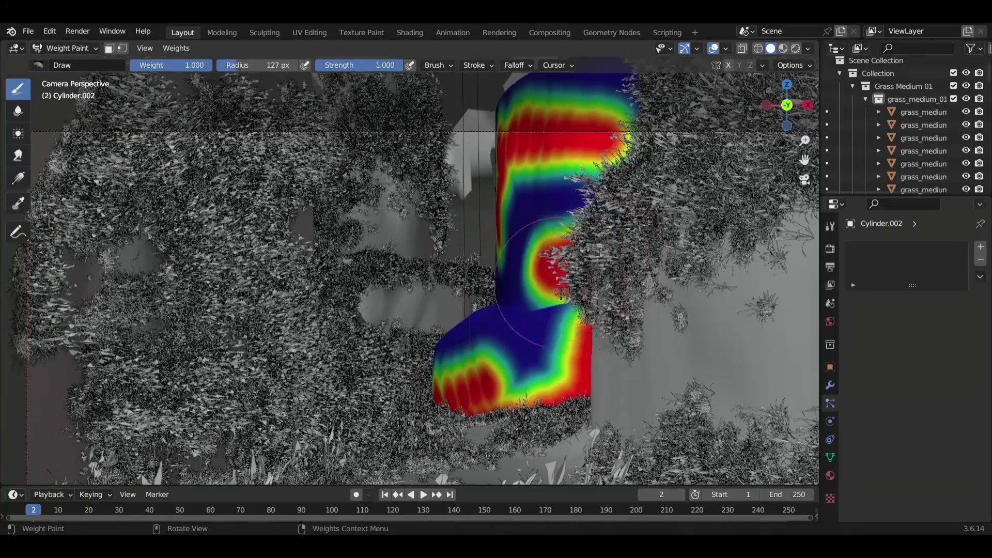
{"action": "key", "text": "ctrl+z"}
{"action": "left_click", "coordinate": [64, 49]}
{"action": "scroll", "coordinate": [470, 199], "scroll_direction": "down", "scroll_amount": 3}
{"action": "scroll", "coordinate": [471, 200], "scroll_direction": "down", "scroll_amount": 1}
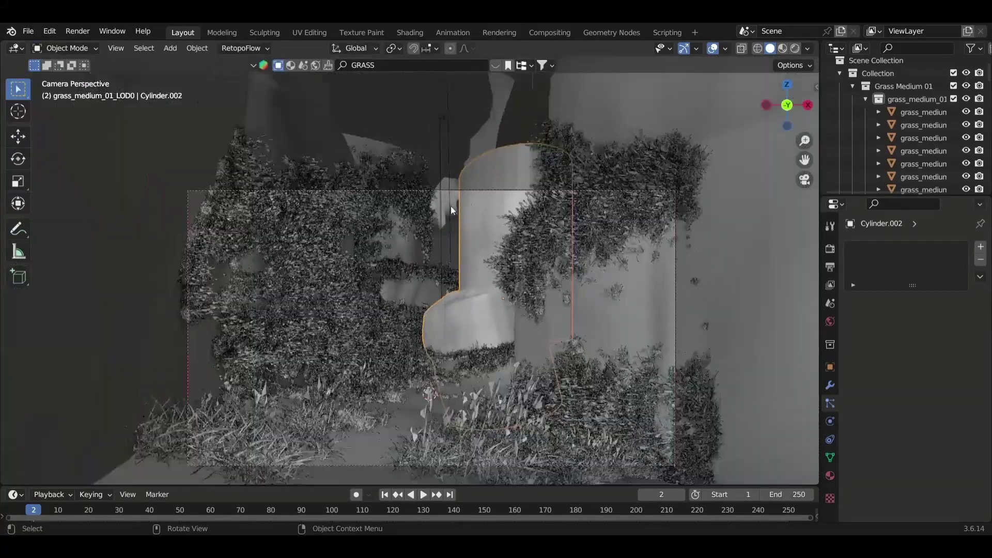
{"action": "left_click", "coordinate": [451, 205]}
Step: Stretch the Cube along the X axis and save the file
{"action": "key", "text": "s"}
{"action": "key", "text": "x"}
{"action": "left_click", "coordinate": [520, 198]}
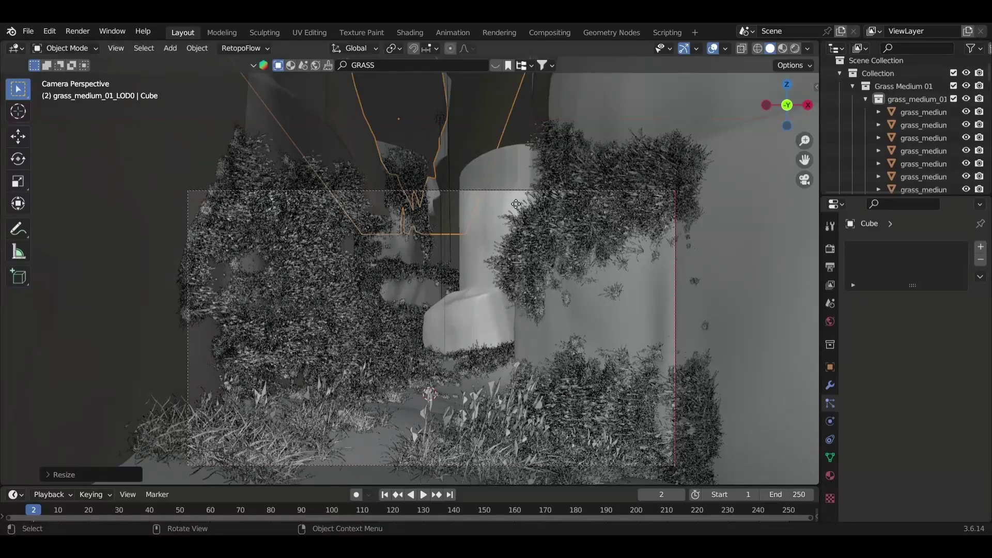
{"action": "key", "text": "s"}
{"action": "key", "text": "x"}
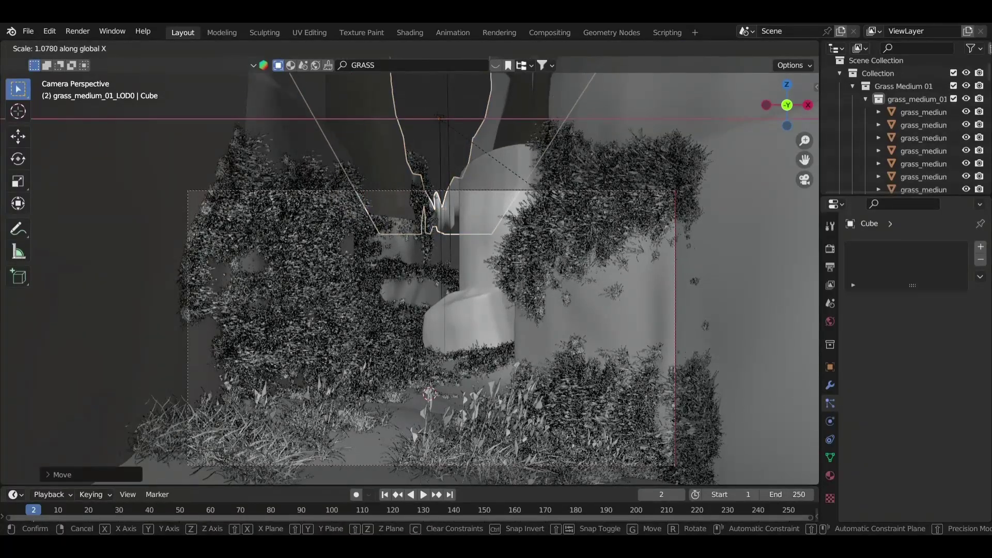
{"action": "key", "text": "Escape"}
{"action": "scroll", "coordinate": [423, 137], "scroll_direction": "down", "scroll_amount": 2}
{"action": "scroll", "coordinate": [423, 144], "scroll_direction": "up", "scroll_amount": 1}
{"action": "scroll", "coordinate": [424, 144], "scroll_direction": "up", "scroll_amount": 1}
{"action": "key", "text": "ctrl+s"}
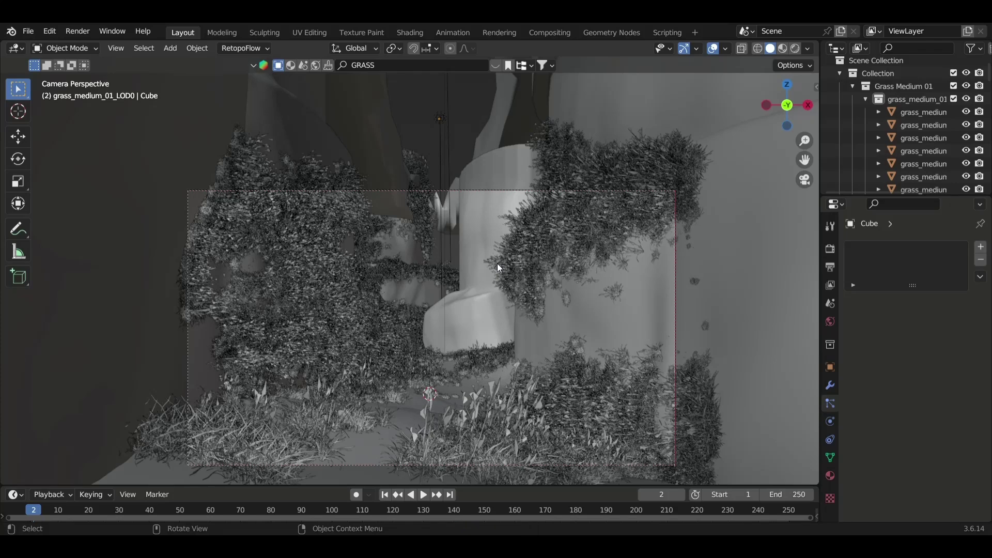
Step: Give Cylinder.002 a particle system that reuses the grass hair settings
{"action": "left_click", "coordinate": [498, 266]}
{"action": "left_click", "coordinate": [65, 48]}
{"action": "left_click", "coordinate": [71, 119]}
{"action": "scroll", "coordinate": [408, 269], "scroll_direction": "up", "scroll_amount": 2}
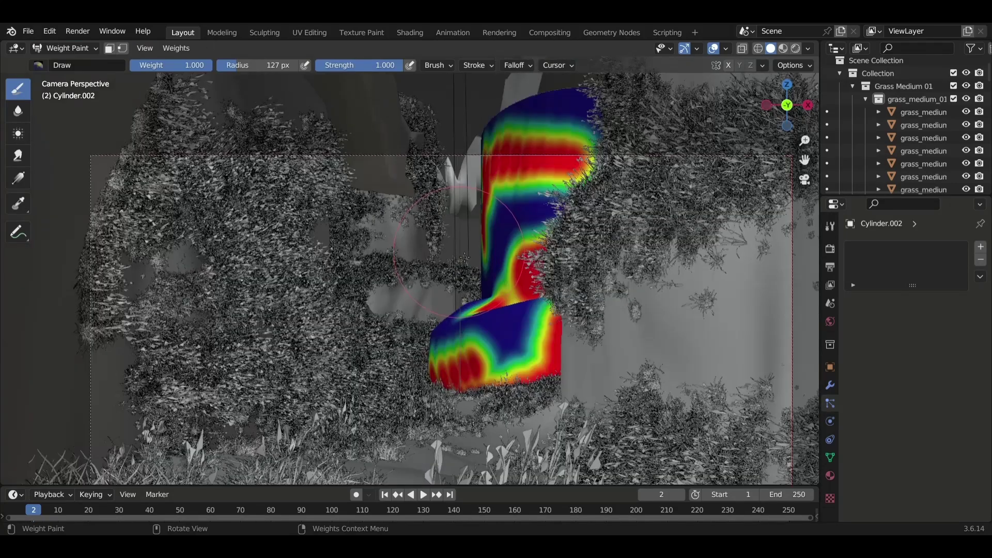
{"action": "left_click", "coordinate": [65, 49]}
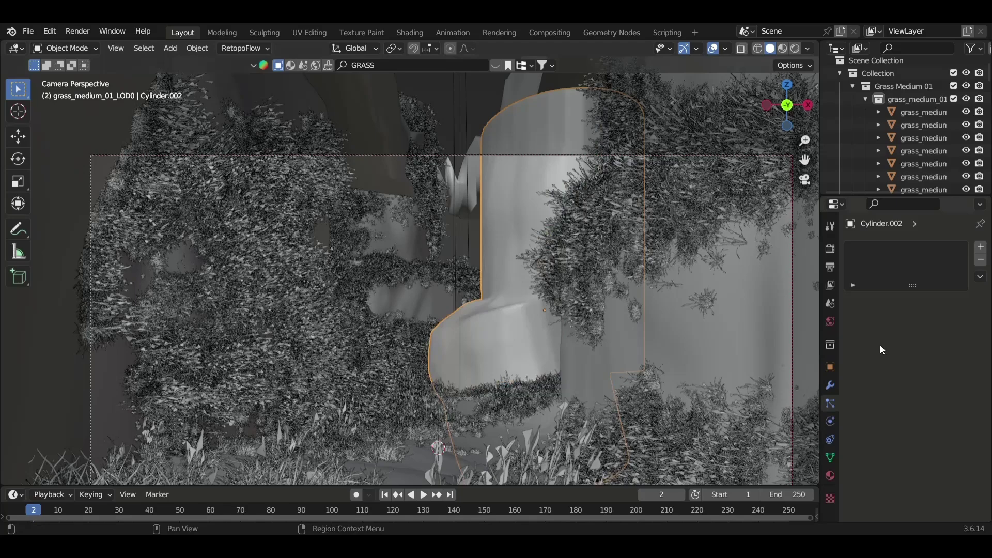
{"action": "left_click", "coordinate": [981, 247]}
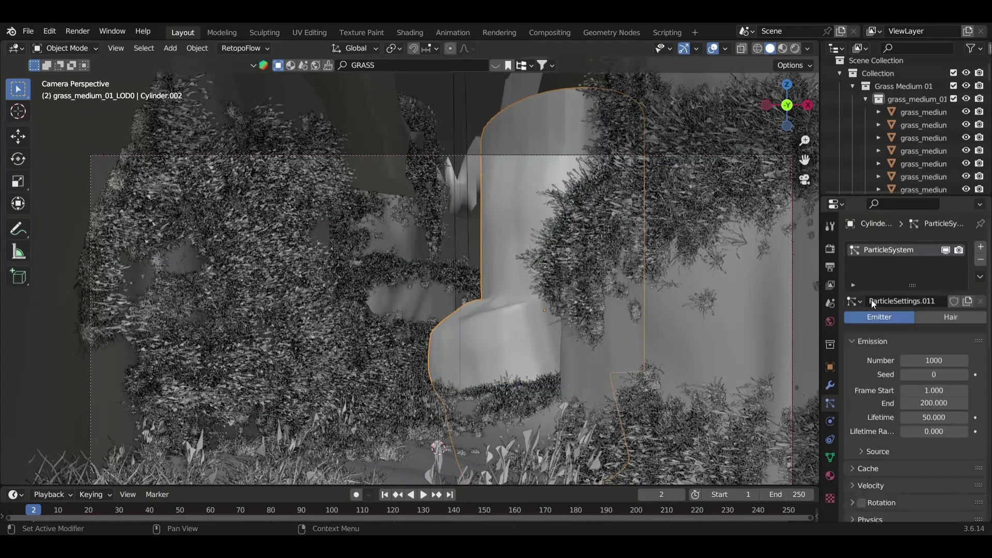
{"action": "left_click", "coordinate": [852, 301]}
{"action": "left_click", "coordinate": [734, 321]}
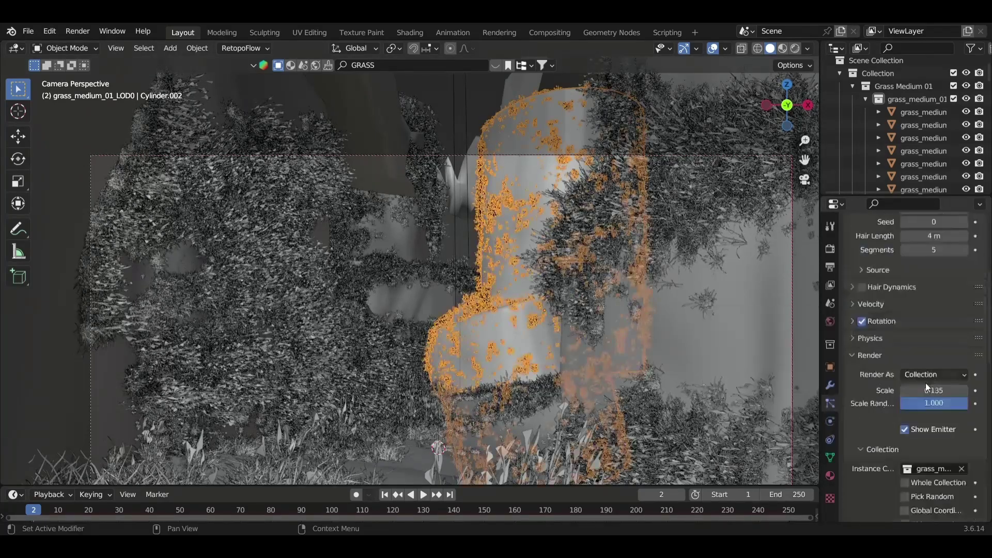
Step: Set the grass density vertex group to Group
{"action": "scroll", "coordinate": [926, 383], "scroll_direction": "down", "scroll_amount": 5}
{"action": "scroll", "coordinate": [923, 349], "scroll_direction": "down", "scroll_amount": 5}
{"action": "scroll", "coordinate": [930, 410], "scroll_direction": "down", "scroll_amount": 3}
{"action": "left_click", "coordinate": [928, 458]}
{"action": "key", "text": "Return"}
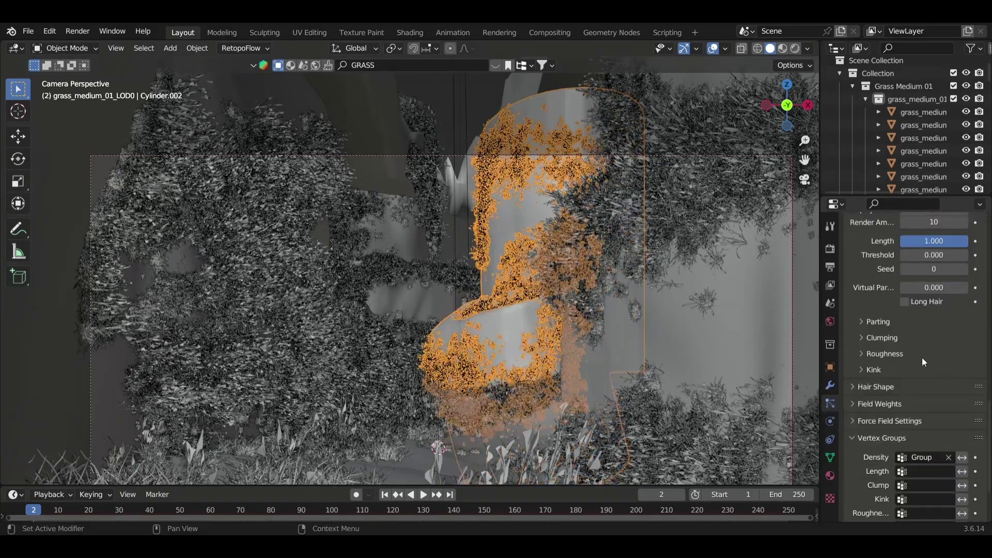
{"action": "scroll", "coordinate": [941, 373], "scroll_direction": "up", "scroll_amount": 10}
{"action": "scroll", "coordinate": [941, 373], "scroll_direction": "up", "scroll_amount": 3}
Step: Start enlarging the grass instances on Cylinder.002 via the render Scale field
{"action": "left_click", "coordinate": [965, 370]}
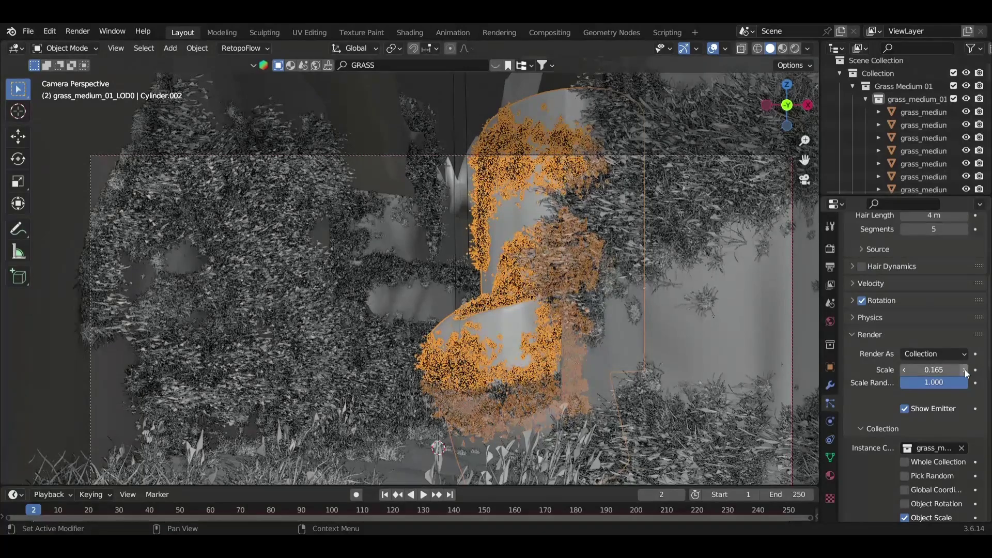
{"action": "scroll", "coordinate": [936, 344], "scroll_direction": "up", "scroll_amount": 8}
{"action": "scroll", "coordinate": [967, 305], "scroll_direction": "down", "scroll_amount": 10}
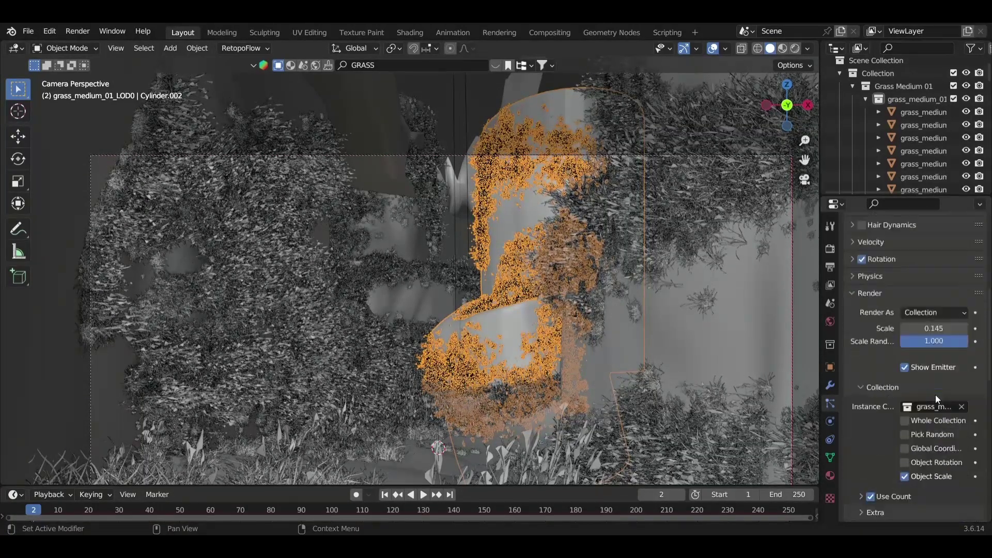
{"action": "scroll", "coordinate": [967, 305], "scroll_direction": "down", "scroll_amount": 6}
{"action": "scroll", "coordinate": [967, 305], "scroll_direction": "up", "scroll_amount": 5}
{"action": "left_click", "coordinate": [965, 308]}
{"action": "left_click_drag", "start_coordinate": [965, 309], "coordinate": [982, 309]}
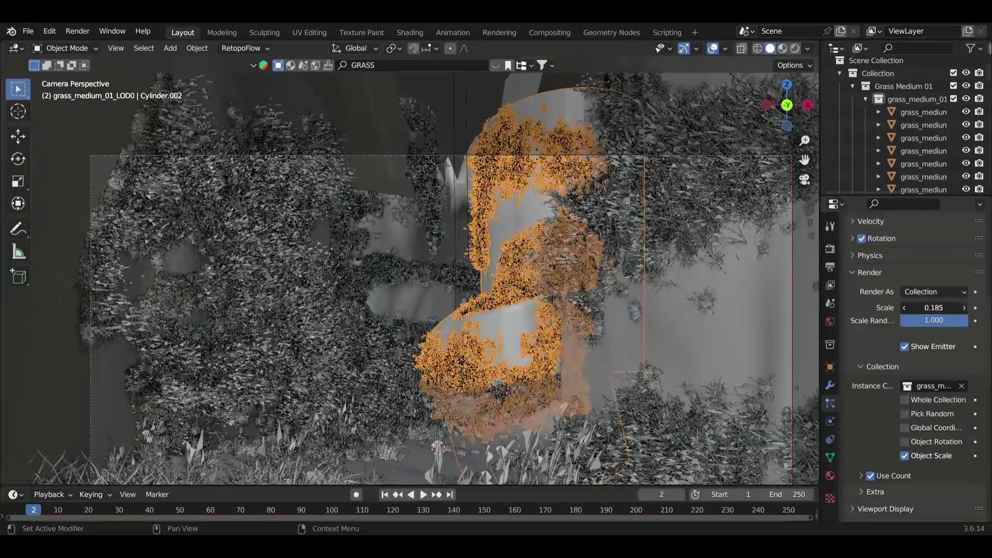
Step: Bring the grass render scale to 0.285, save girrafe.blend, and open the Shading workspace
{"action": "left_click", "coordinate": [480, 104]}
{"action": "scroll", "coordinate": [463, 277], "scroll_direction": "up", "scroll_amount": 3}
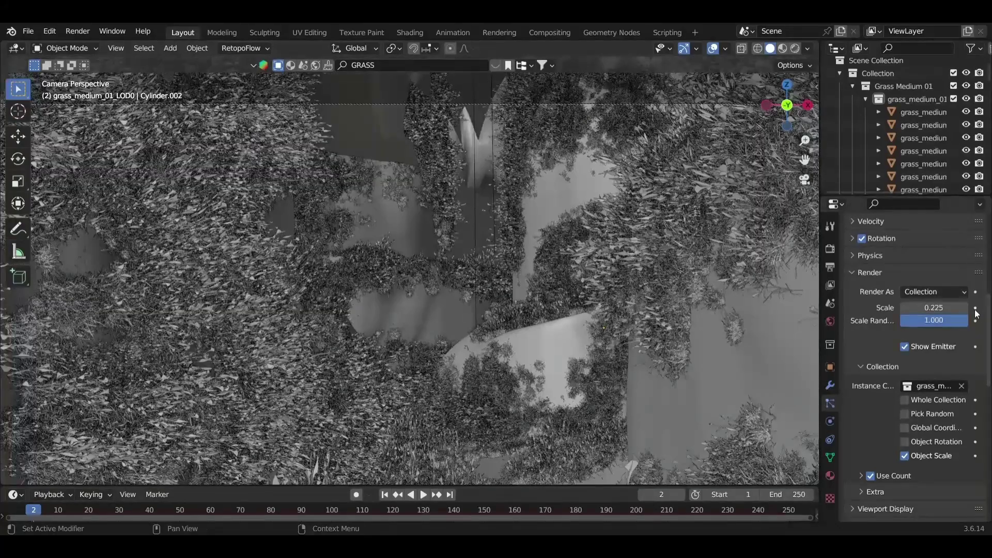
{"action": "left_click_drag", "start_coordinate": [956, 309], "coordinate": [965, 309]}
{"action": "left_click", "coordinate": [965, 309]}
{"action": "left_click", "coordinate": [965, 309]}
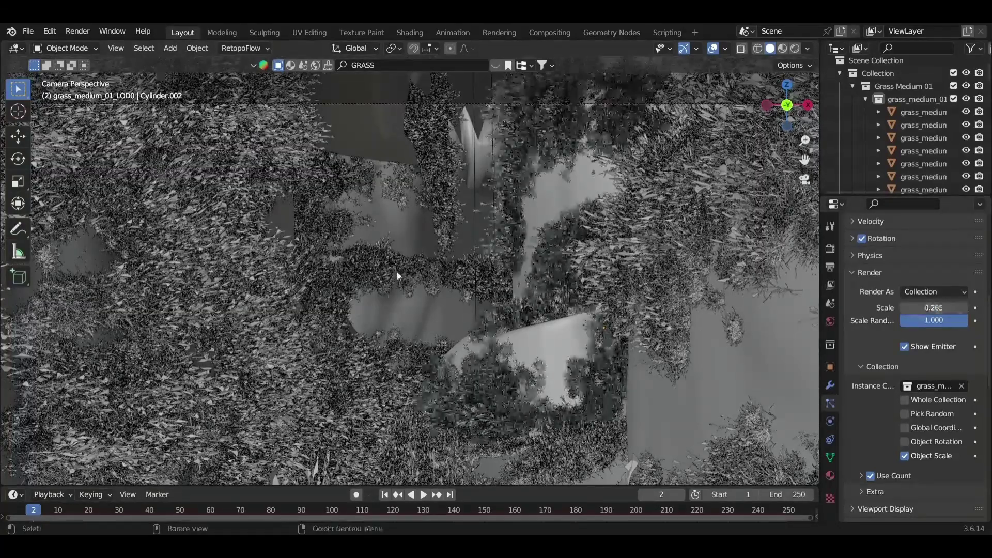
{"action": "scroll", "coordinate": [397, 272], "scroll_direction": "down", "scroll_amount": 3}
{"action": "key", "text": "ctrl+s"}
{"action": "scroll", "coordinate": [451, 270], "scroll_direction": "down", "scroll_amount": 3}
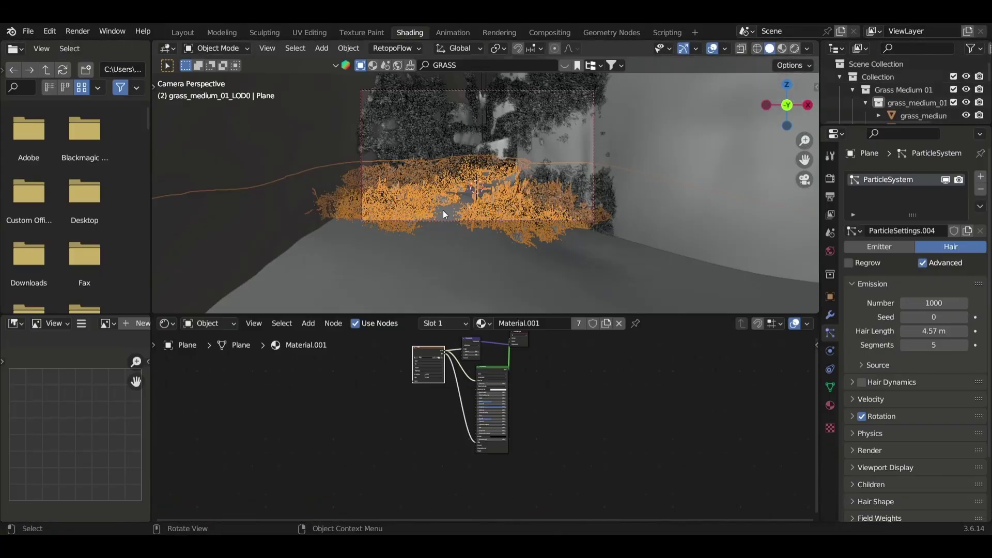
{"action": "left_click", "coordinate": [442, 210]}
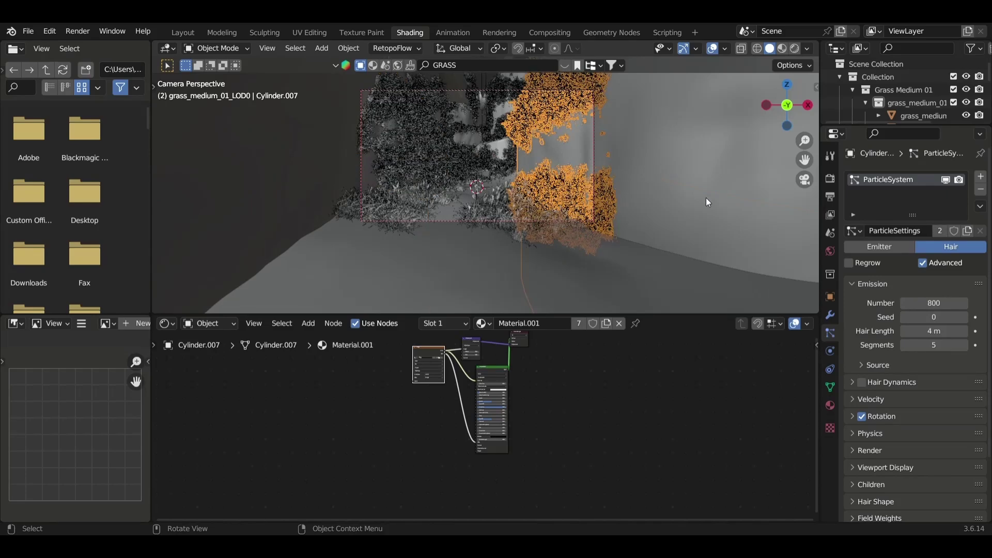
Step: Hide the grass particles in the viewport except Cylinder.010's, then save the file
{"action": "left_click", "coordinate": [439, 217]}
{"action": "left_click", "coordinate": [946, 179]}
{"action": "left_click", "coordinate": [558, 180]}
{"action": "left_click", "coordinate": [946, 179]}
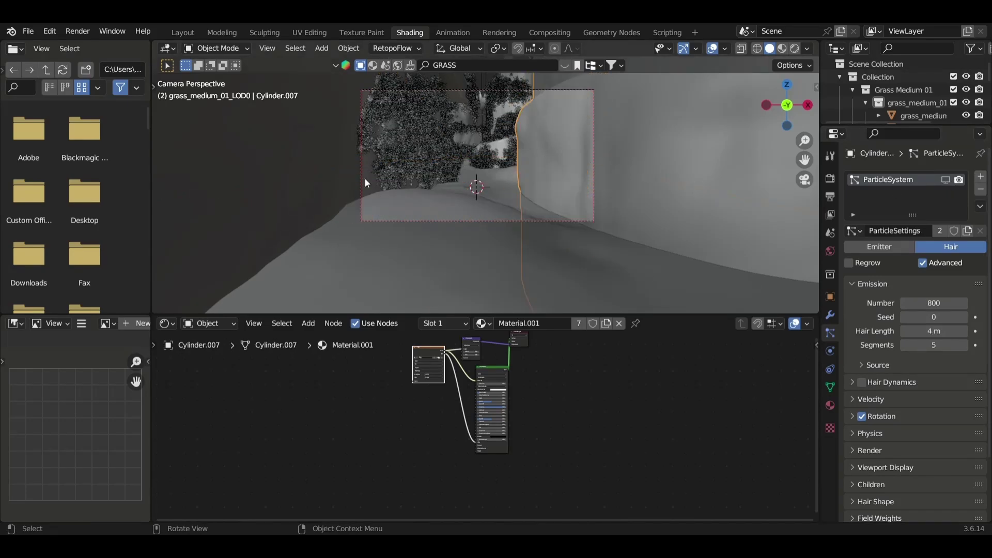
{"action": "left_click", "coordinate": [365, 182]}
{"action": "left_click", "coordinate": [516, 148]}
{"action": "left_click", "coordinate": [946, 180]}
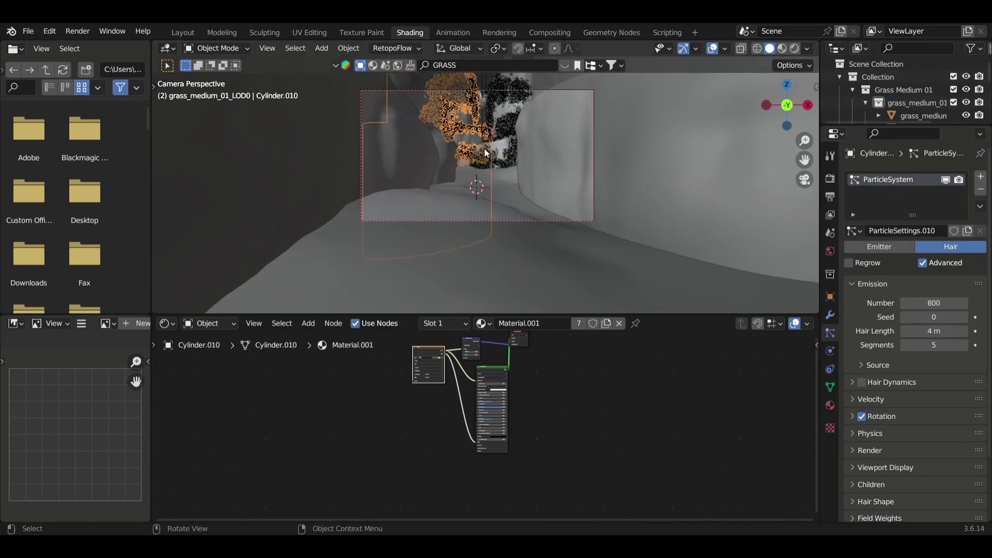
{"action": "key", "text": "ctrl+s"}
Step: With material preview on, add a Noise Texture node to the cave Plane's material and link it
{"action": "scroll", "coordinate": [592, 156], "scroll_direction": "down", "scroll_amount": 2}
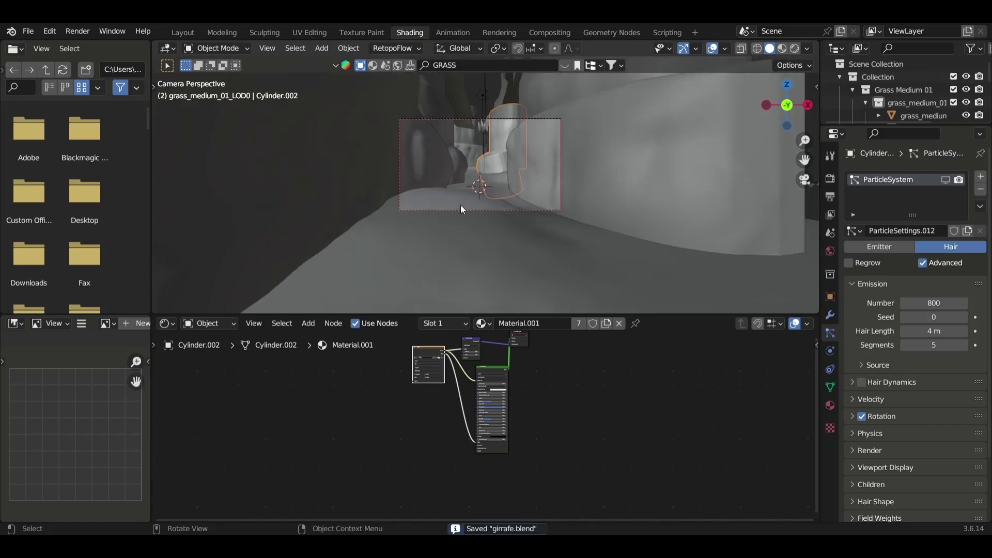
{"action": "left_click", "coordinate": [461, 205]}
{"action": "scroll", "coordinate": [358, 410], "scroll_direction": "up", "scroll_amount": 3}
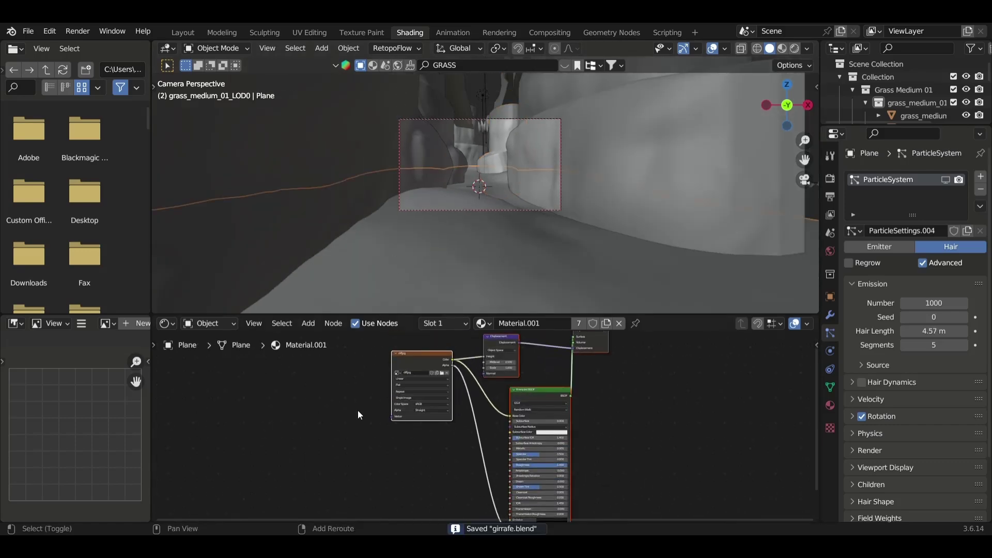
{"action": "left_click", "coordinate": [782, 48]}
{"action": "left_click", "coordinate": [304, 385]}
{"action": "type", "text": "NOI"}
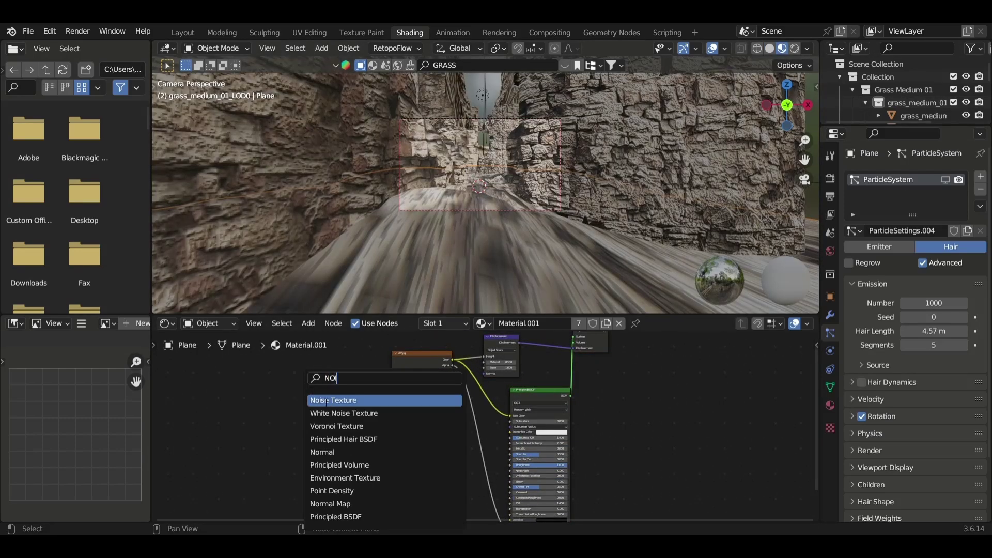
{"action": "left_click", "coordinate": [327, 402]}
{"action": "left_click", "coordinate": [287, 411]}
{"action": "left_click_drag", "start_coordinate": [287, 411], "coordinate": [521, 487]}
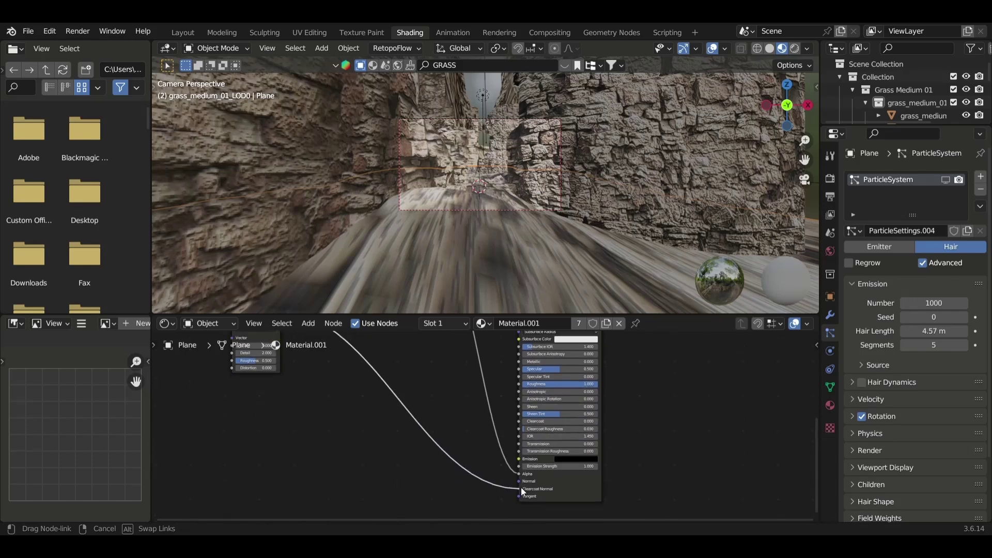
Step: Insert a Bump node, connect noise Fac to Bump Height, and raise noise detail to 15
{"action": "key", "text": "shift+a"}
{"action": "type", "text": "bump"}
{"action": "key", "text": "Return"}
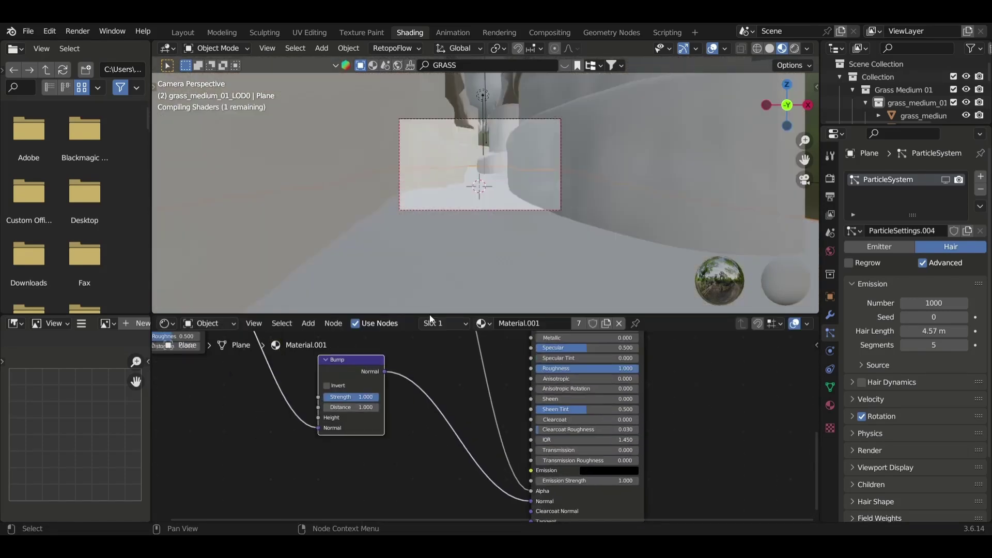
{"action": "scroll", "coordinate": [405, 215], "scroll_direction": "up", "scroll_amount": 6}
{"action": "middle_click_drag", "start_coordinate": [337, 422], "coordinate": [475, 500]}
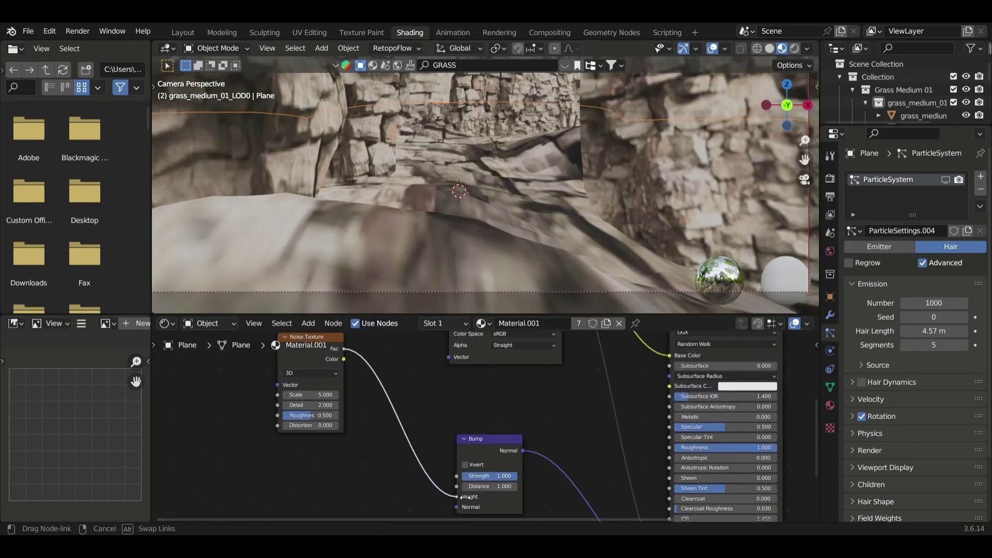
{"action": "left_click_drag", "start_coordinate": [462, 497], "coordinate": [462, 496]}
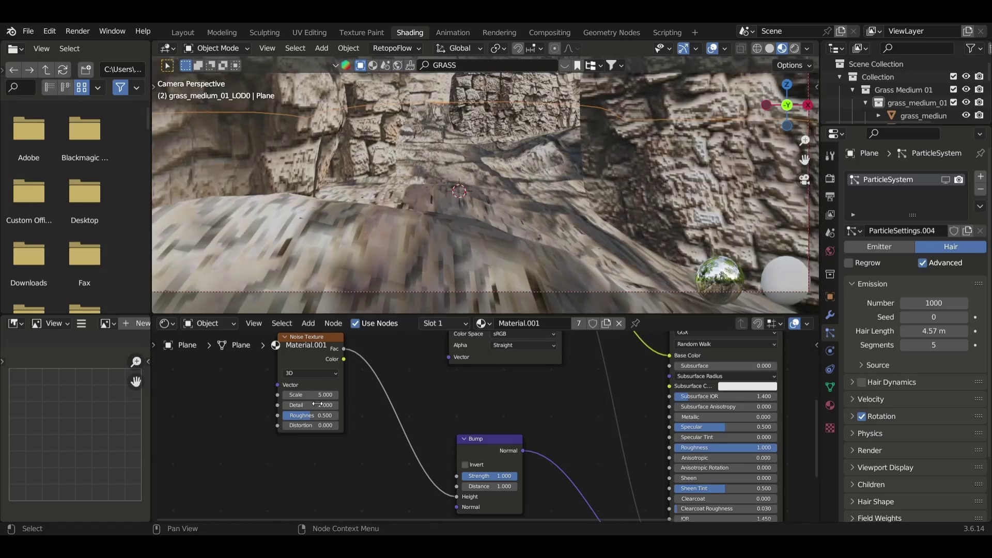
{"action": "left_click_drag", "start_coordinate": [310, 405], "coordinate": [351, 405]}
Step: Add Texture Coordinate and Mapping nodes to the noise, and set the noise scale to 37.5
{"action": "key", "text": "ctrl+t"}
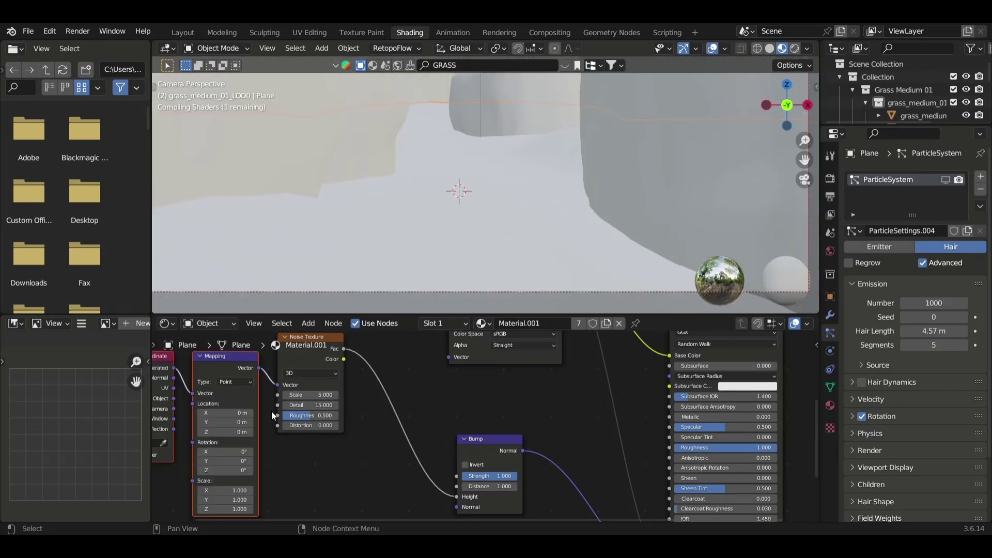
{"action": "middle_click_drag", "start_coordinate": [272, 411], "coordinate": [340, 386]}
{"action": "scroll", "coordinate": [489, 242], "scroll_direction": "down", "scroll_amount": 2}
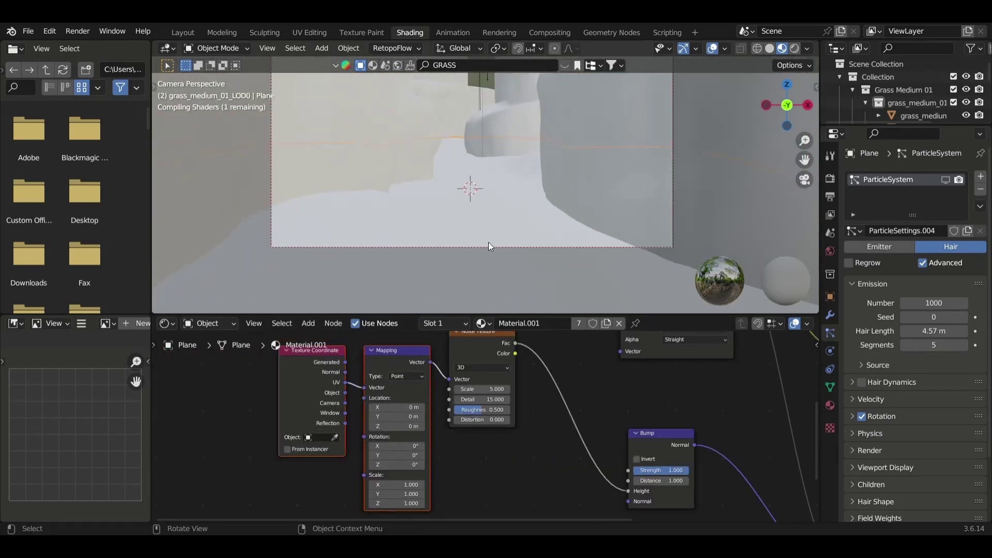
{"action": "scroll", "coordinate": [488, 242], "scroll_direction": "up", "scroll_amount": 2}
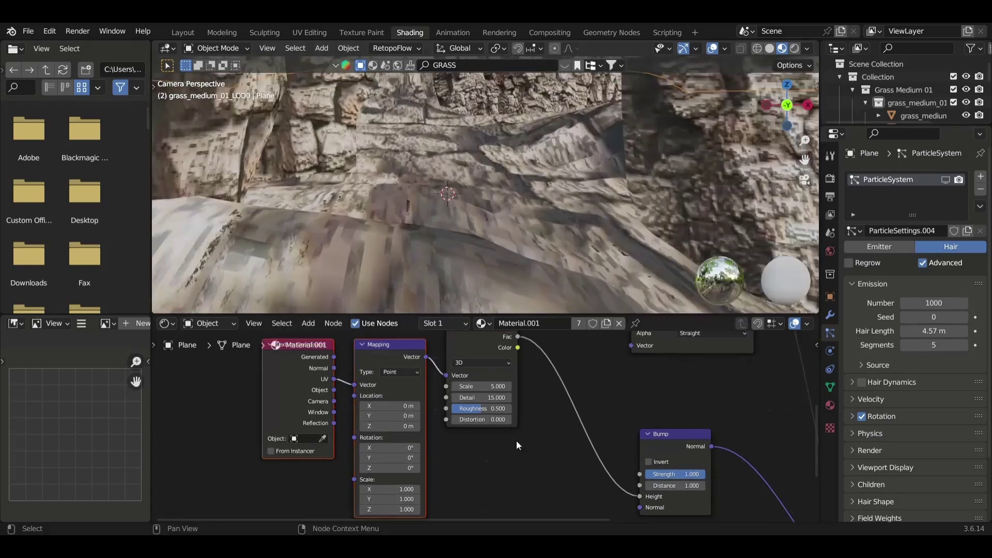
{"action": "scroll", "coordinate": [516, 441], "scroll_direction": "up", "scroll_amount": 1}
{"action": "left_click_drag", "start_coordinate": [408, 384], "coordinate": [465, 385]}
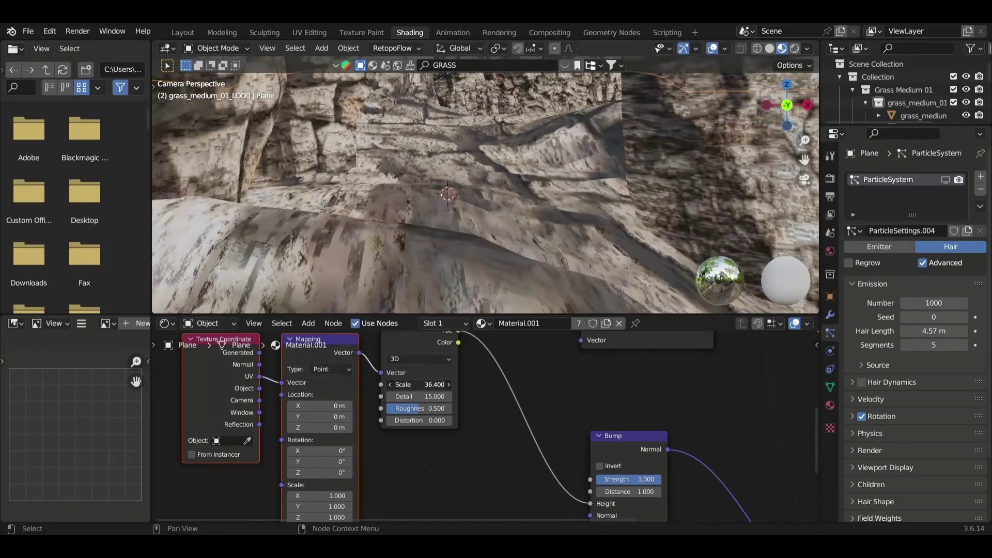
{"action": "middle_click_drag", "start_coordinate": [514, 489], "coordinate": [468, 463]}
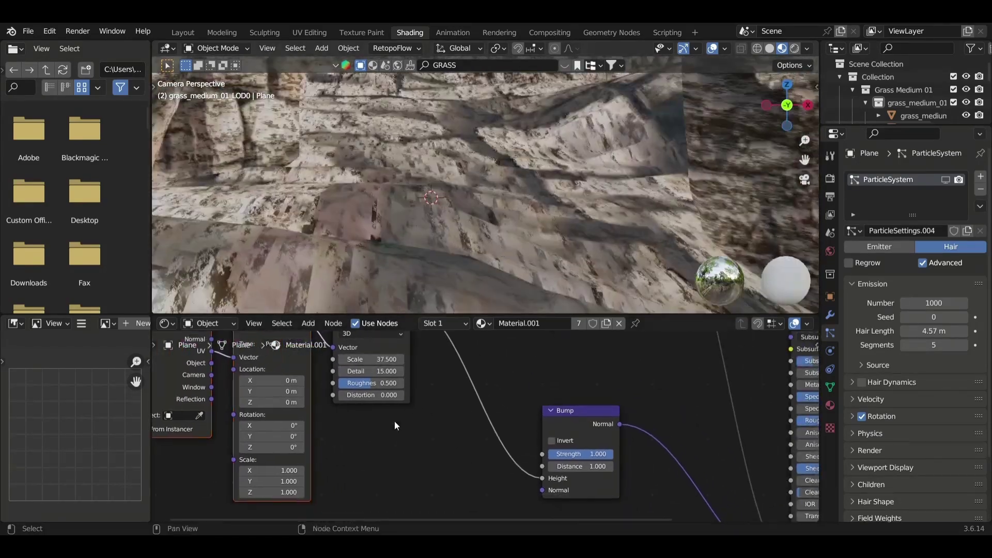
Step: Set noise roughness to 0.560 and bump distance to 35.8, then save the file
{"action": "scroll", "coordinate": [395, 421], "scroll_direction": "up", "scroll_amount": 1}
{"action": "mouse_move", "coordinate": [331, 385]}
{"action": "left_mouse_down"}
{"action": "mouse_move", "coordinate": [346, 385]}
{"action": "mouse_move", "coordinate": [341, 417]}
{"action": "left_mouse_up"}
{"action": "scroll", "coordinate": [347, 385], "scroll_direction": "up", "scroll_amount": 1}
{"action": "middle_click_drag", "start_coordinate": [332, 417], "coordinate": [276, 344]}
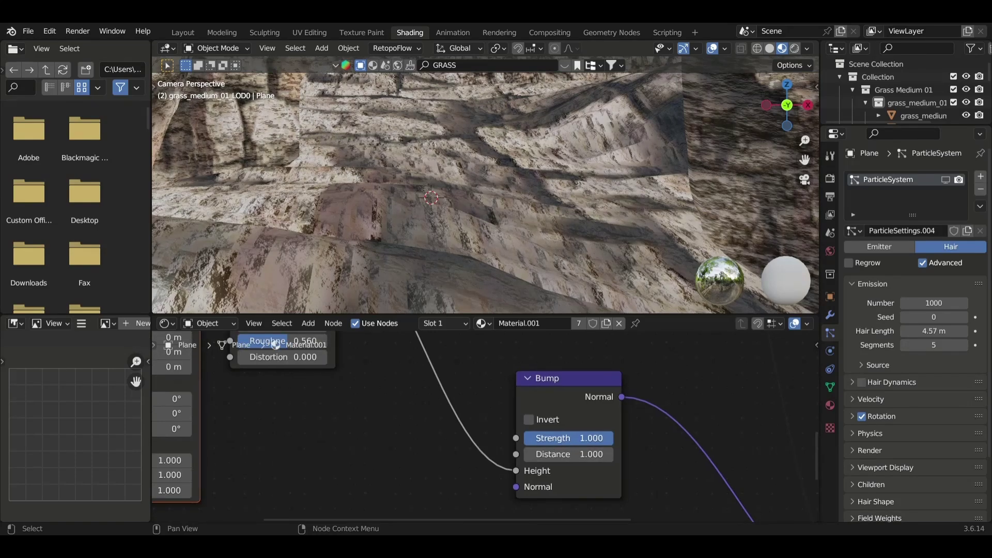
{"action": "left_click_drag", "start_coordinate": [569, 455], "coordinate": [590, 454]}
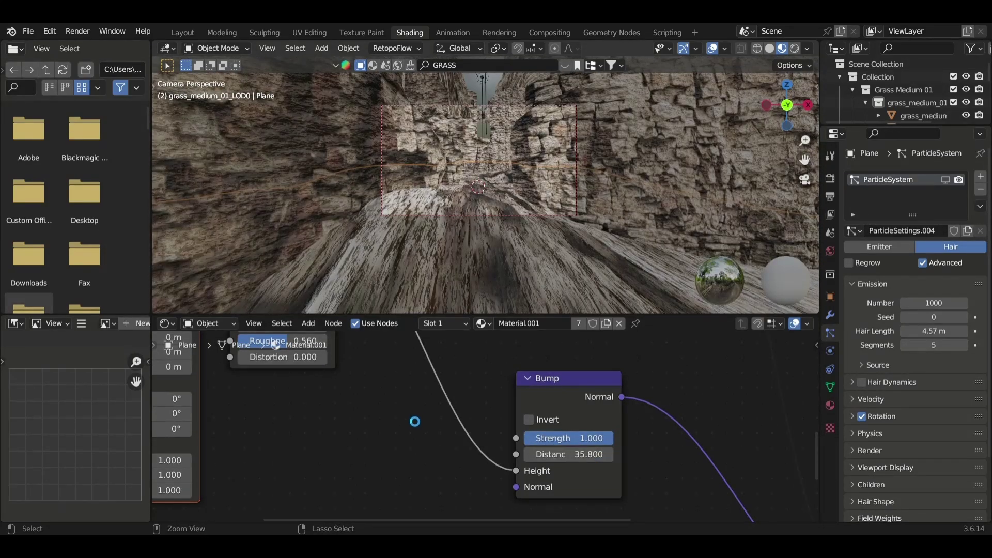
{"action": "key", "text": "ctrl+s"}
Step: Undo a node selection, save girrafe.blend, and return to the Layout workspace
{"action": "scroll", "coordinate": [432, 443], "scroll_direction": "down", "scroll_amount": 3}
{"action": "scroll", "coordinate": [415, 448], "scroll_direction": "down", "scroll_amount": 2}
{"action": "left_click_drag", "start_coordinate": [361, 377], "coordinate": [485, 463]}
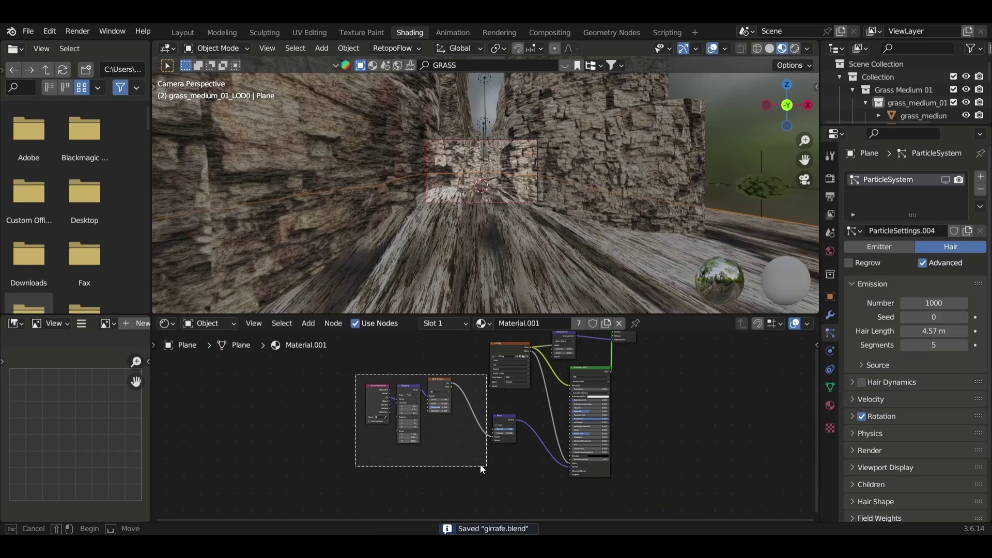
{"action": "key", "text": "ctrl+z"}
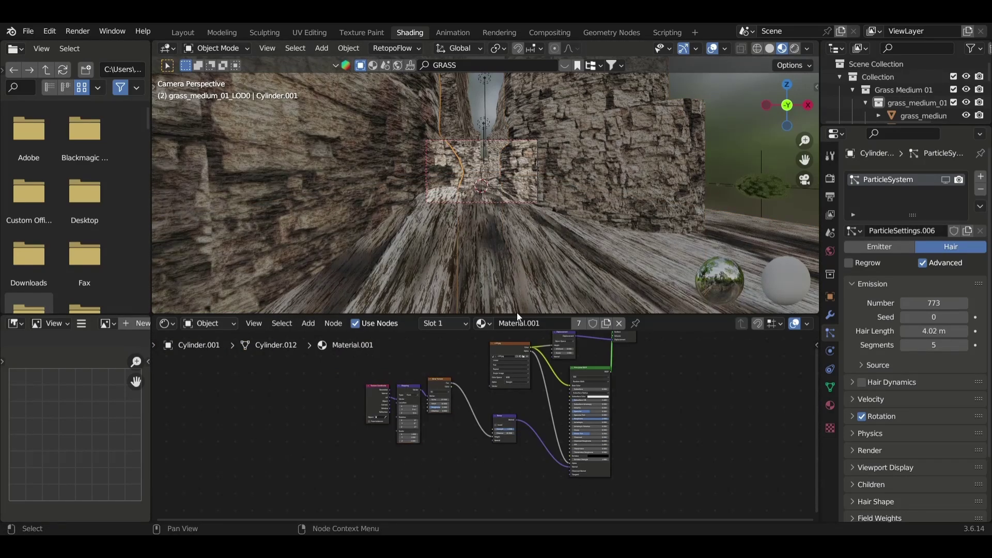
{"action": "key", "text": "ctrl+s"}
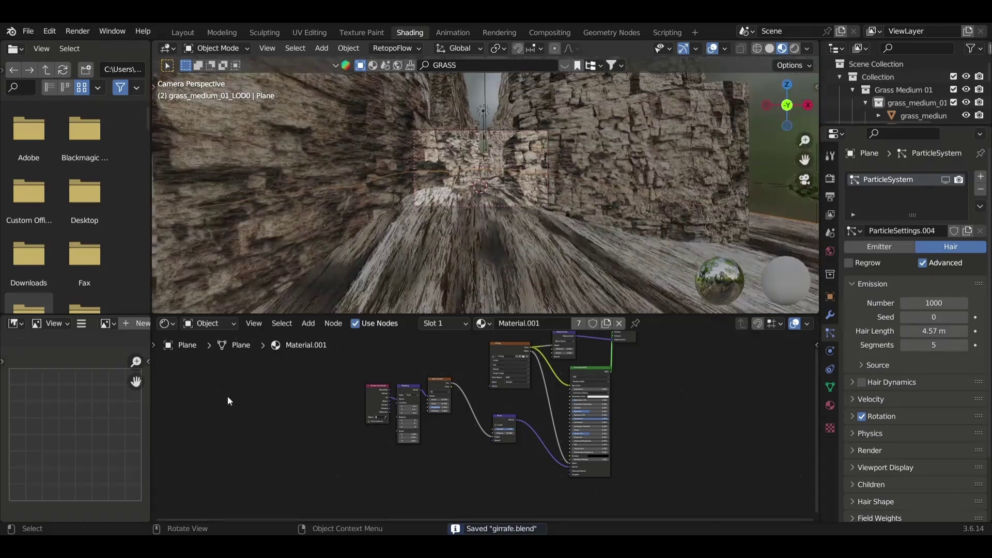
{"action": "key", "text": "ctrl+Page_Up"}
{"action": "key", "text": "ctrl+Page_Up"}
{"action": "key", "text": "ctrl+Page_Up"}
Step: Leave camera view, add a UV sphere, then discard it
{"action": "key", "text": "KP_0"}
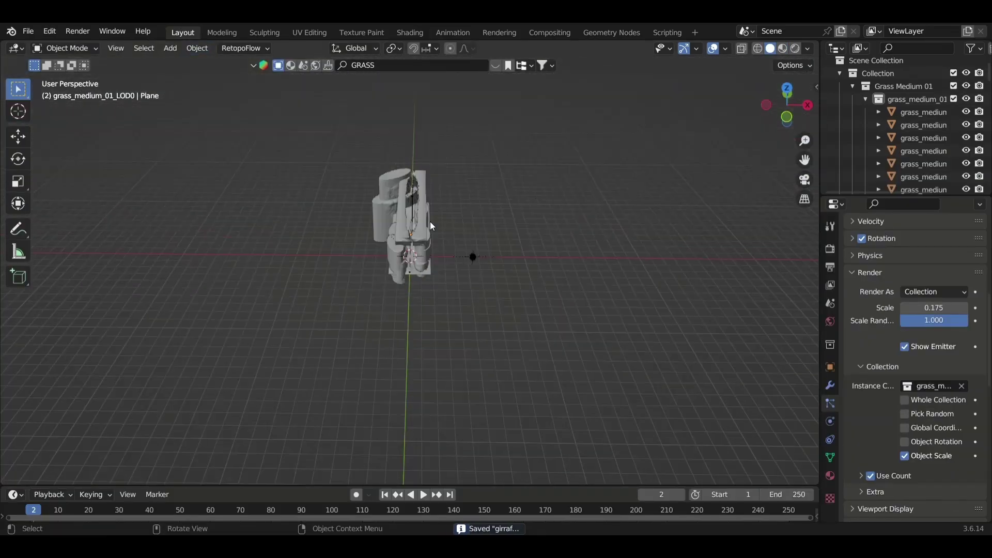
{"action": "key", "text": "ctrl+z"}
{"action": "key", "text": "ctrl+z"}
{"action": "key", "text": "shift+a"}
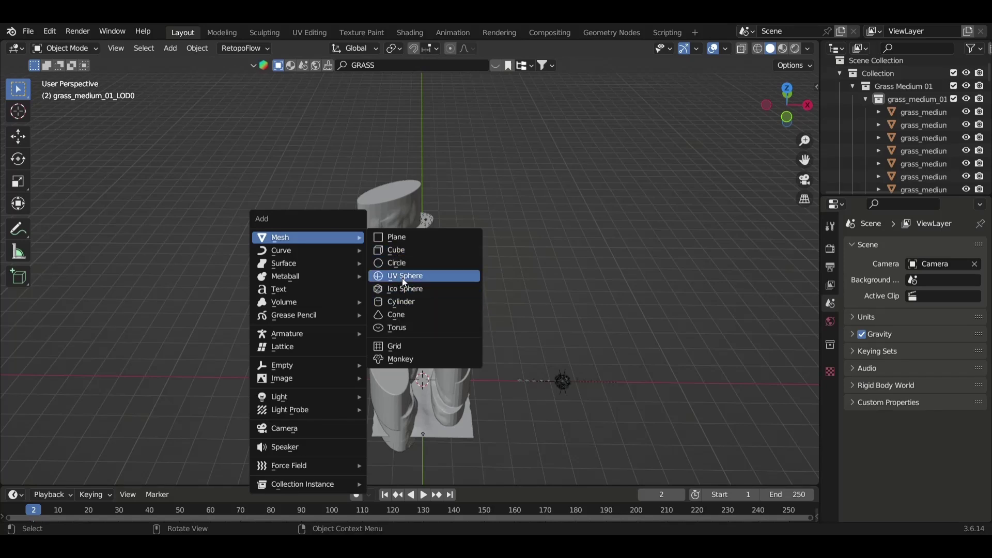
{"action": "left_click", "coordinate": [402, 277]}
{"action": "key", "text": "s"}
{"action": "key", "text": "Escape"}
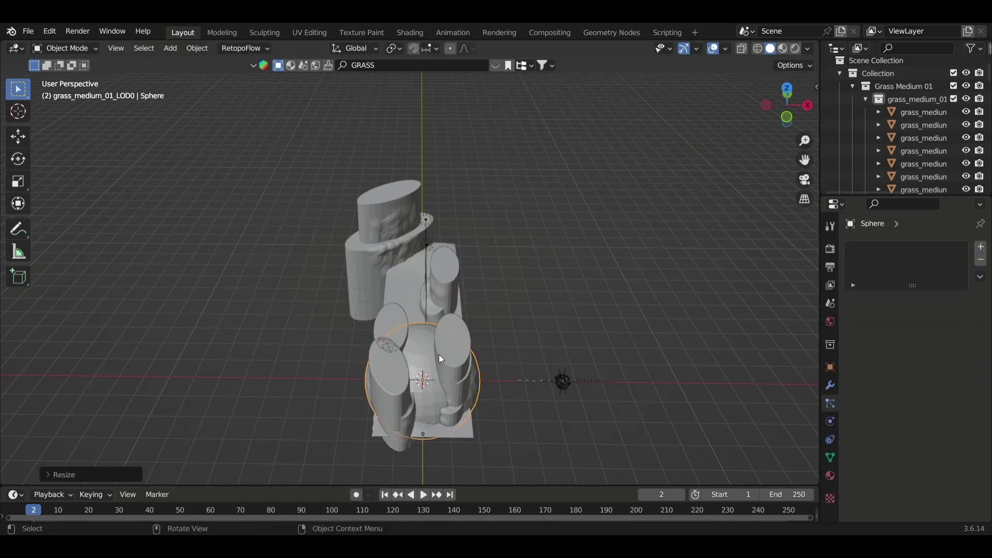
{"action": "key", "text": "s"}
{"action": "key", "text": "Escape"}
{"action": "key", "text": "ctrl+z"}
Step: Add a cube, enlarge it, and raise it vertically above the cave model
{"action": "key", "text": "shift+a"}
{"action": "left_click", "coordinate": [499, 244]}
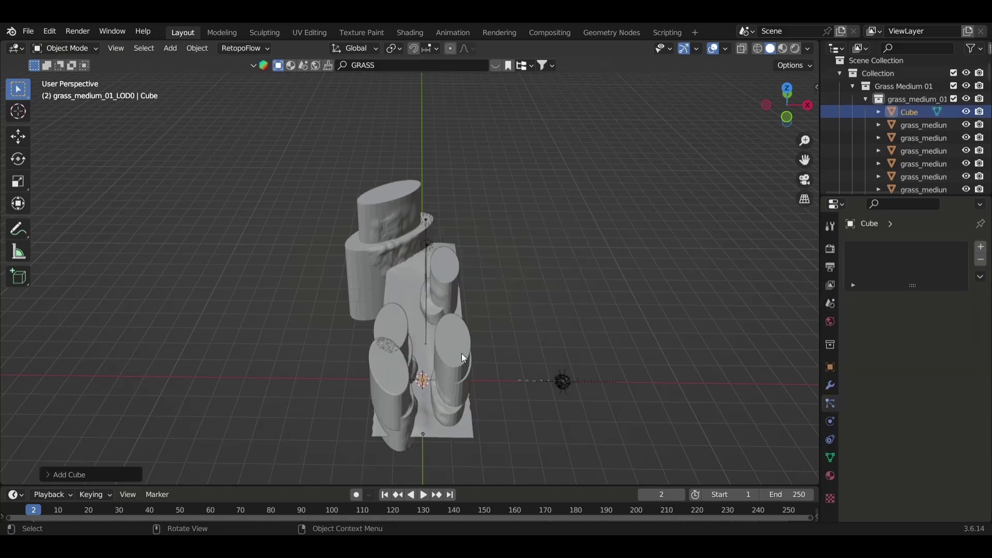
{"action": "key", "text": "s"}
{"action": "left_click", "coordinate": [467, 362]}
{"action": "key", "text": "KP_1"}
{"action": "key", "text": "g"}
{"action": "key", "text": "z"}
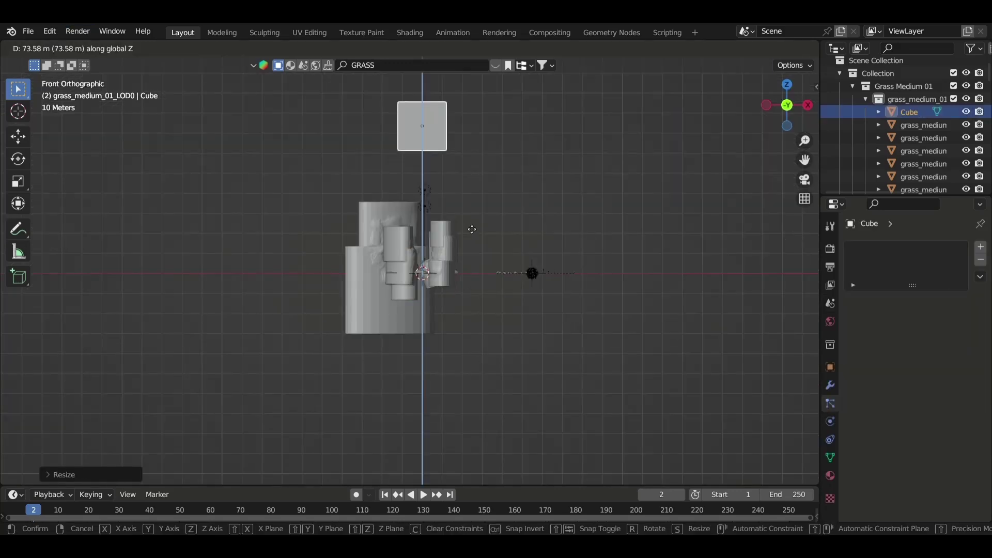
{"action": "left_click", "coordinate": [478, 258]}
Step: Move the Cube into the Grass Medium 01 collection in the Outliner
{"action": "left_click_drag", "start_coordinate": [613, 255], "coordinate": [488, 306]}
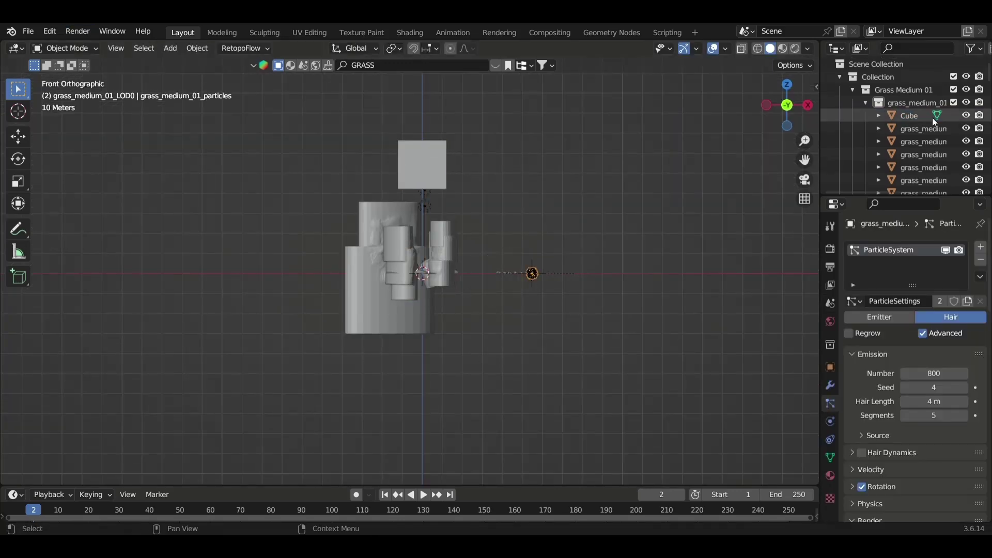
{"action": "left_click", "coordinate": [953, 102]}
{"action": "left_click", "coordinate": [910, 115]}
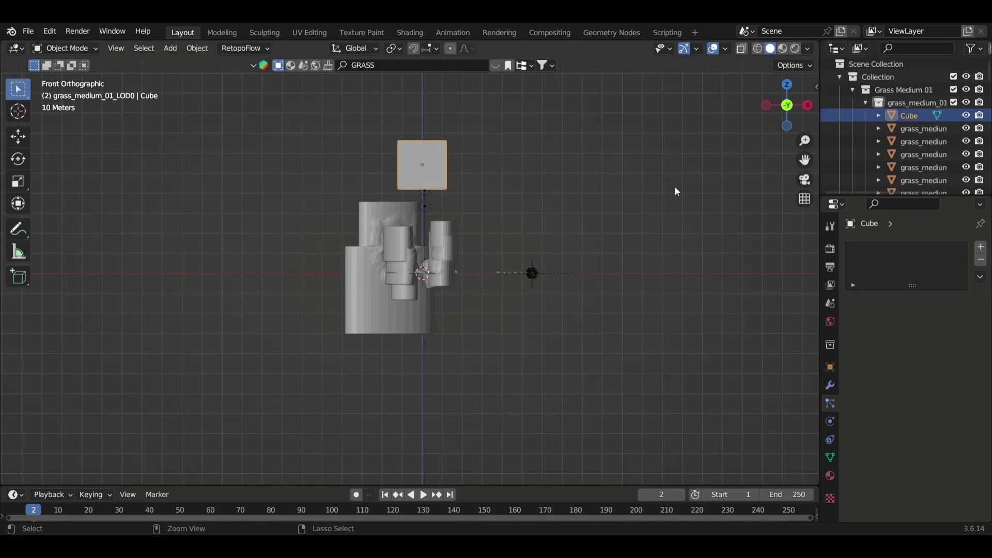
{"action": "key", "text": "alt+g"}
{"action": "mouse_move", "coordinate": [926, 116]}
{"action": "left_mouse_down"}
{"action": "mouse_move", "coordinate": [910, 107]}
{"action": "mouse_move", "coordinate": [911, 92]}
{"action": "left_mouse_up"}
{"action": "left_click", "coordinate": [533, 274]}
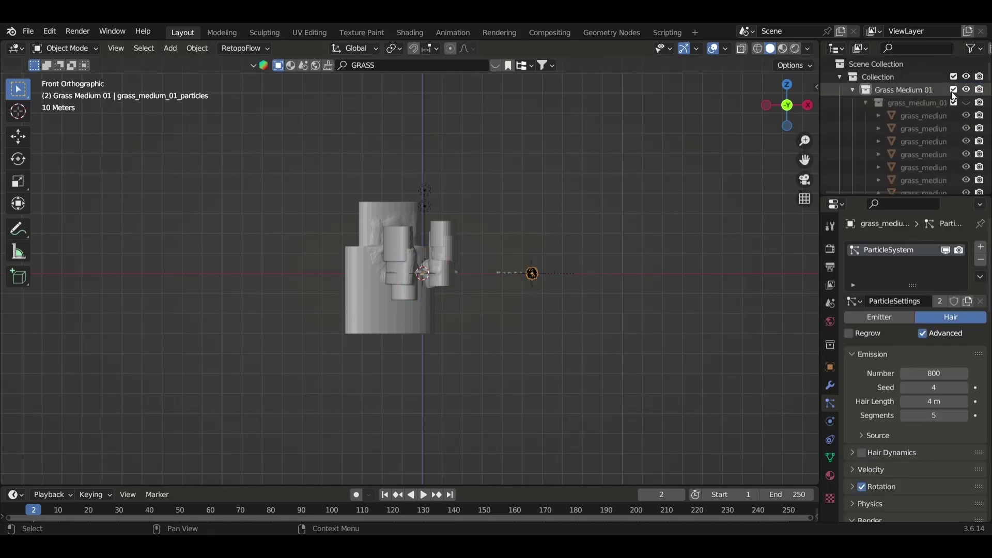
Step: Hide the Grass Medium 01 collection and check the scene through the camera view
{"action": "left_click", "coordinate": [969, 88]}
{"action": "mouse_move", "coordinate": [818, 182]}
{"action": "middle_mouse_down"}
{"action": "mouse_move", "coordinate": [392, 297]}
{"action": "mouse_move", "coordinate": [419, 331]}
{"action": "middle_mouse_up"}
{"action": "scroll", "coordinate": [420, 330], "scroll_direction": "up", "scroll_amount": 4}
{"action": "key", "text": "KP_0"}
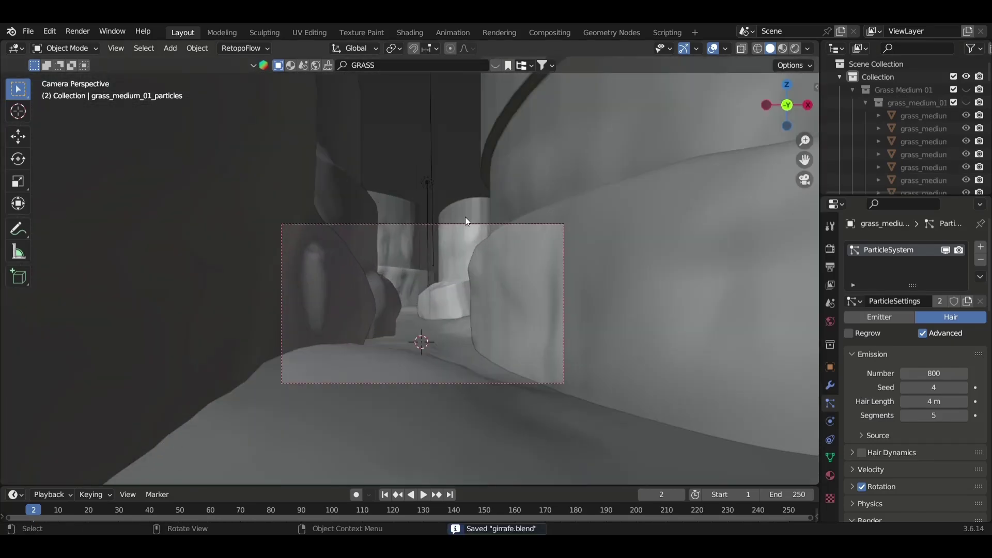
{"action": "scroll", "coordinate": [414, 283], "scroll_direction": "up", "scroll_amount": 4}
{"action": "scroll", "coordinate": [412, 295], "scroll_direction": "down", "scroll_amount": 5}
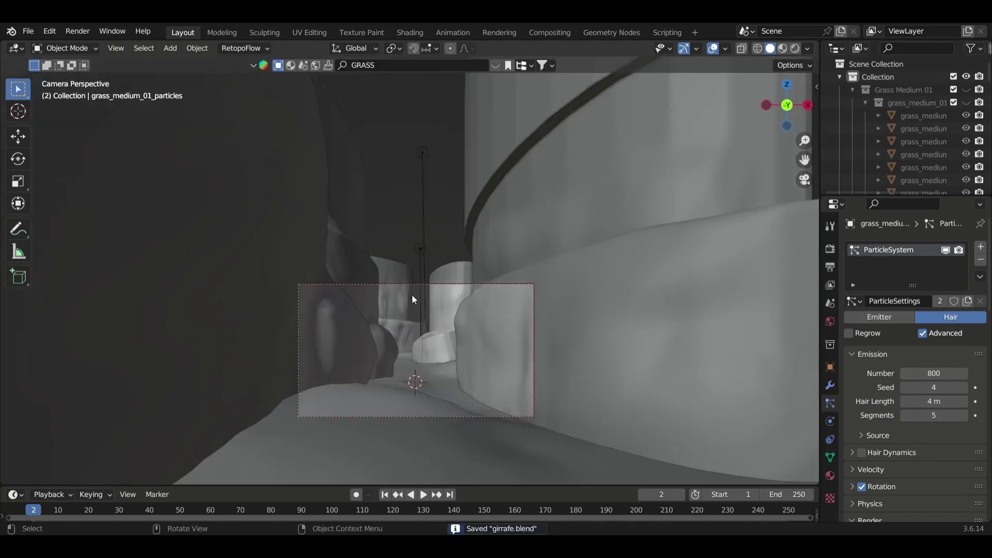
{"action": "left_click", "coordinate": [425, 236]}
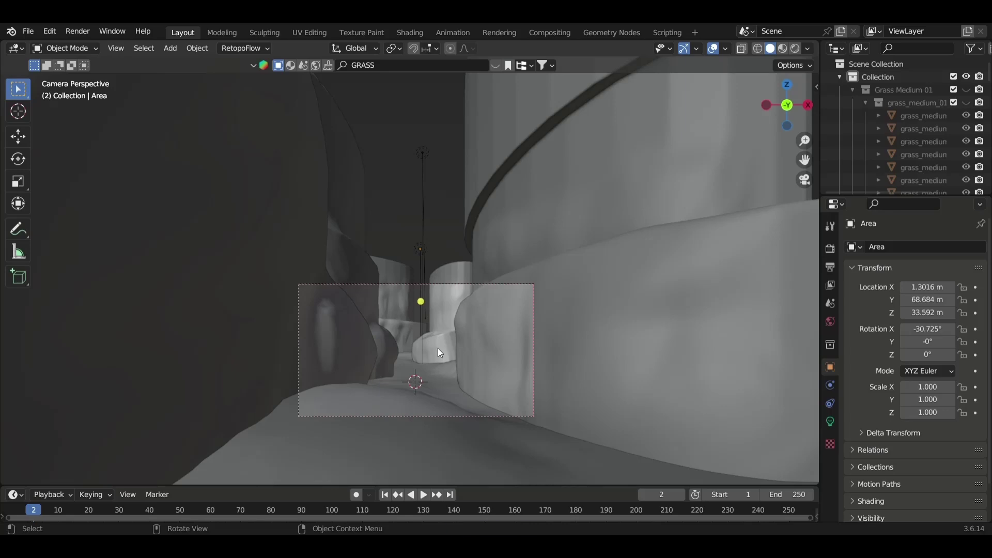
{"action": "scroll", "coordinate": [406, 358], "scroll_direction": "up", "scroll_amount": 3}
{"action": "scroll", "coordinate": [409, 370], "scroll_direction": "down", "scroll_amount": 2}
{"action": "key", "text": "KP_0"}
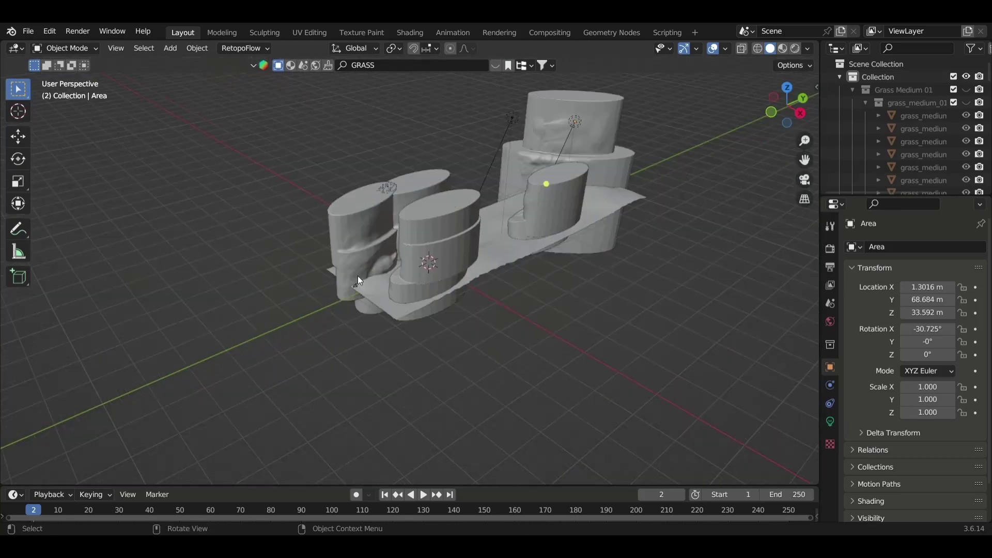
Step: Select the Volume object, frame it in view, and turn on X-ray display
{"action": "scroll", "coordinate": [358, 276], "scroll_direction": "down", "scroll_amount": 2}
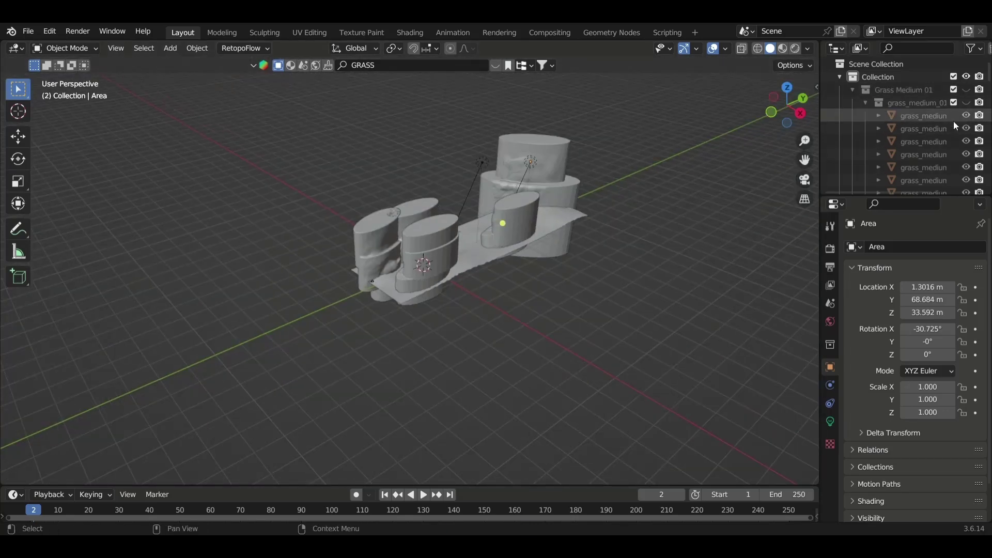
{"action": "scroll", "coordinate": [951, 139], "scroll_direction": "down", "scroll_amount": 5}
{"action": "scroll", "coordinate": [907, 160], "scroll_direction": "down", "scroll_amount": 5}
{"action": "left_click", "coordinate": [889, 182]}
{"action": "scroll", "coordinate": [878, 130], "scroll_direction": "up", "scroll_amount": 4}
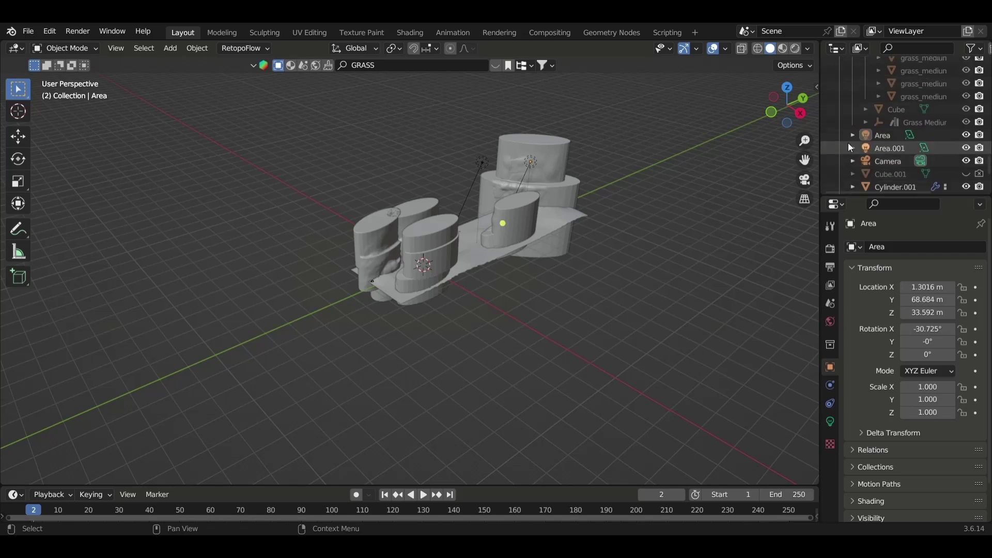
{"action": "key", "text": "alt+h"}
{"action": "key", "text": "KP_Decimal"}
{"action": "key", "text": "shift+z"}
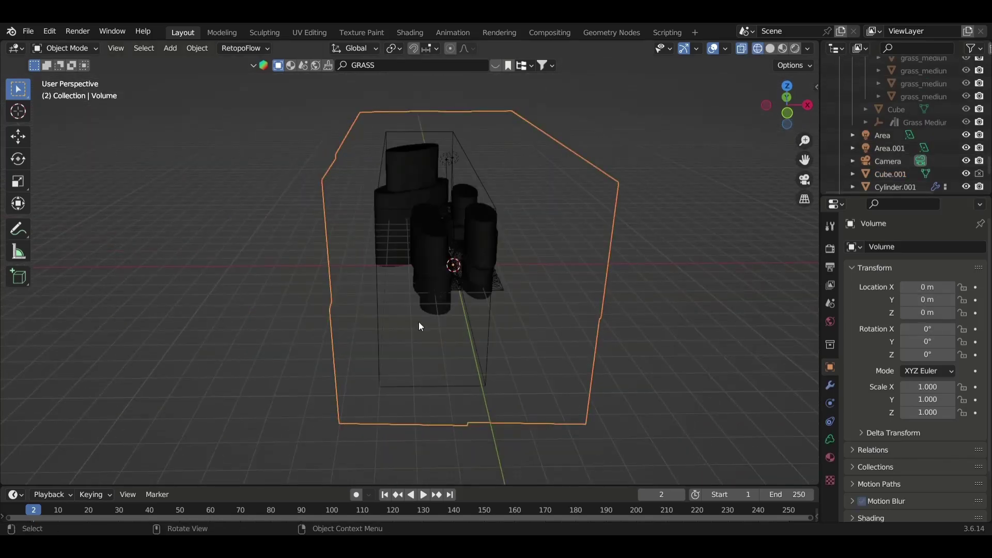
{"action": "scroll", "coordinate": [879, 165], "scroll_direction": "down", "scroll_amount": 2}
Step: Hide the Volume and Cube.001 objects and return to solid shading
{"action": "key", "text": "h"}
{"action": "left_click", "coordinate": [430, 398]}
{"action": "key", "text": "h"}
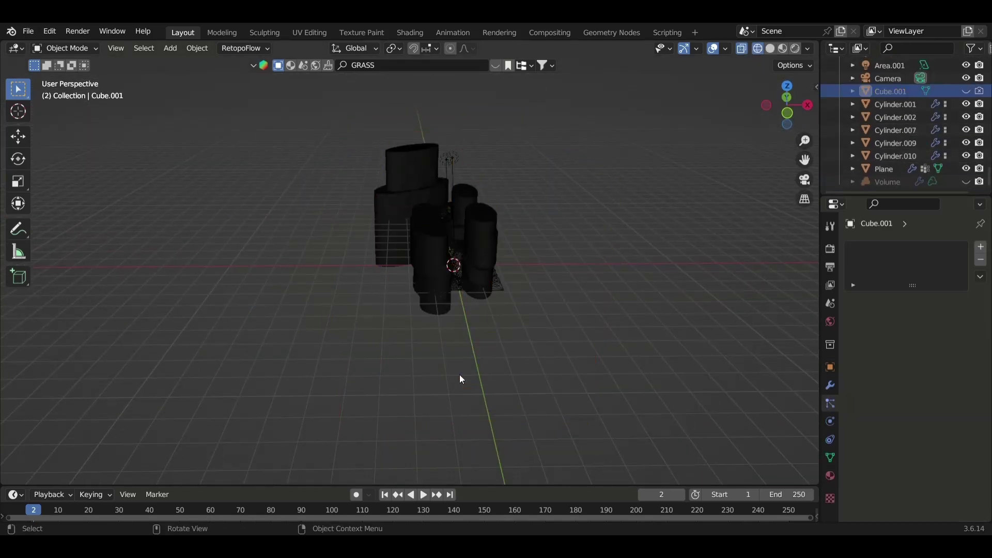
{"action": "key", "text": "shift+z"}
{"action": "mouse_move", "coordinate": [460, 374]}
{"action": "middle_mouse_down"}
{"action": "mouse_move", "coordinate": [466, 394]}
{"action": "mouse_move", "coordinate": [453, 365]}
{"action": "mouse_move", "coordinate": [494, 250]}
{"action": "mouse_move", "coordinate": [671, 233]}
{"action": "mouse_move", "coordinate": [319, 417]}
{"action": "mouse_move", "coordinate": [504, 268]}
{"action": "middle_mouse_up"}
Step: Add a new cube, enlarge it, and flatten it along Z into a slab
{"action": "key", "text": "shift+a"}
{"action": "left_click", "coordinate": [548, 276]}
{"action": "scroll", "coordinate": [548, 276], "scroll_direction": "down", "scroll_amount": 5}
{"action": "key", "text": "s"}
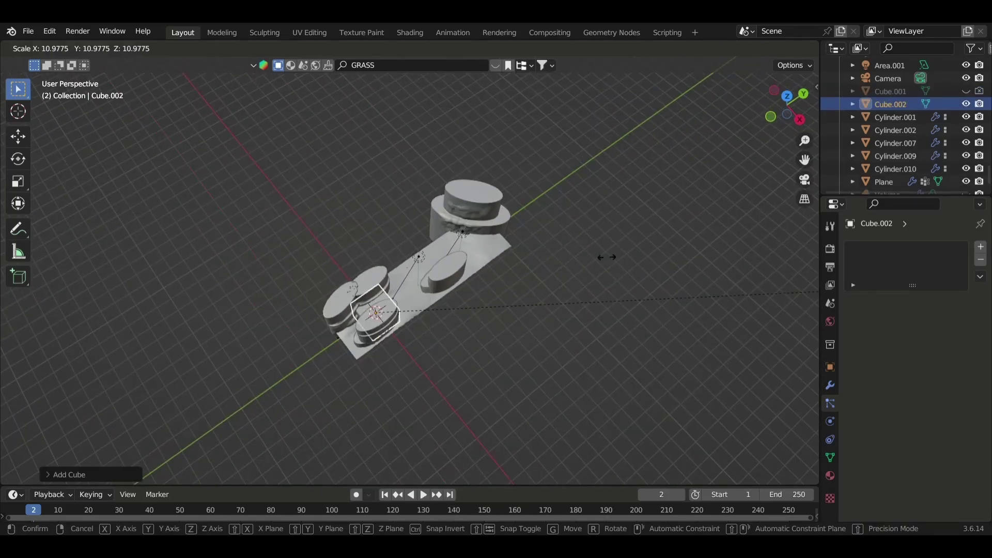
{"action": "left_click", "coordinate": [254, 184]}
{"action": "key", "text": "s"}
{"action": "key", "text": "z"}
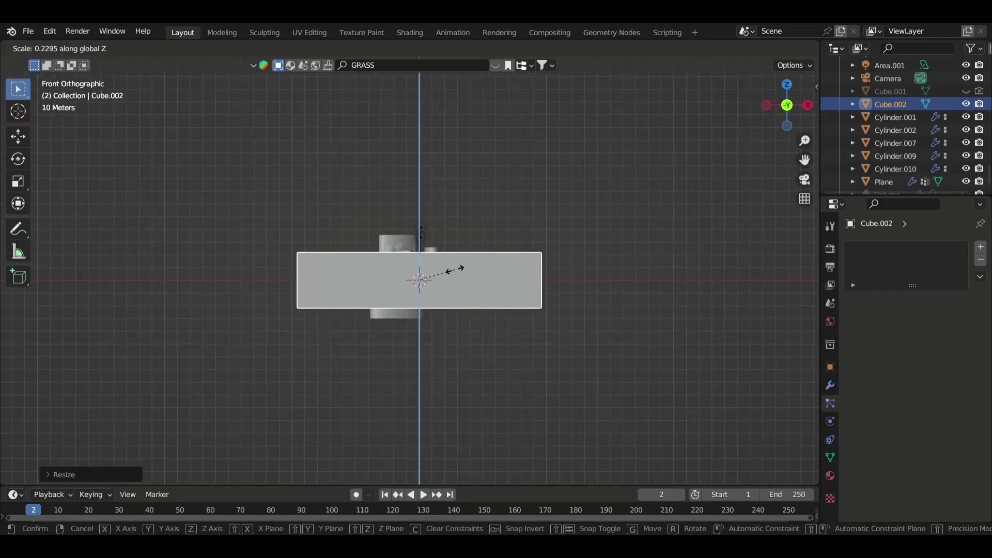
{"action": "left_click", "coordinate": [433, 272]}
{"action": "key", "text": "KP_0"}
{"action": "key", "text": "KP_1"}
{"action": "key", "text": "KP_0"}
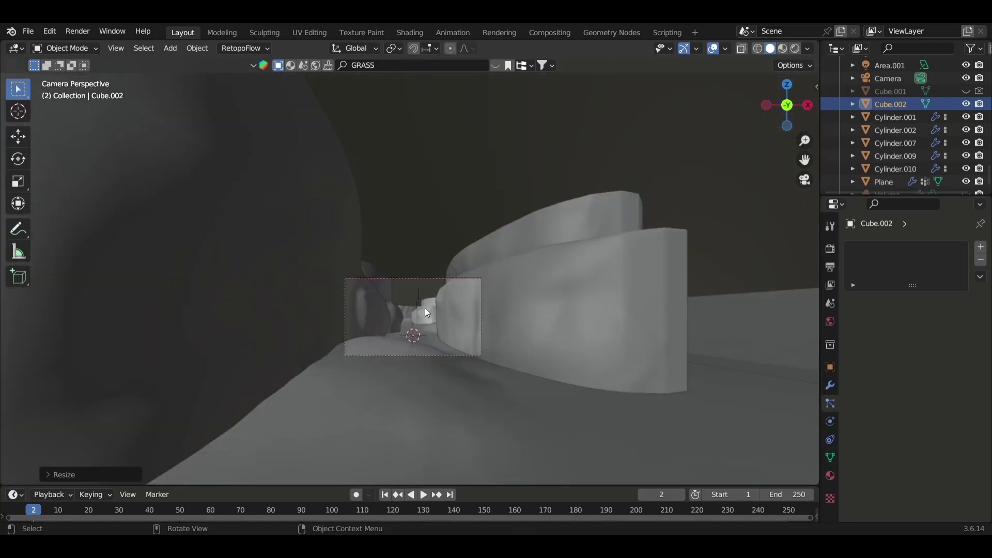
Step: Raise the slab above the cave and make it thinner along Z
{"action": "key", "text": "g"}
{"action": "key", "text": "z"}
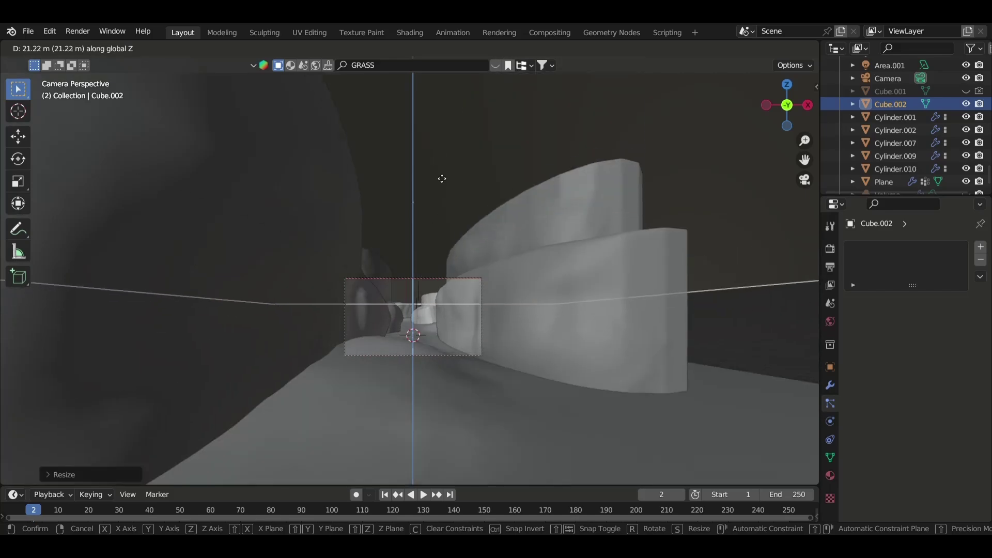
{"action": "left_click", "coordinate": [450, 91]}
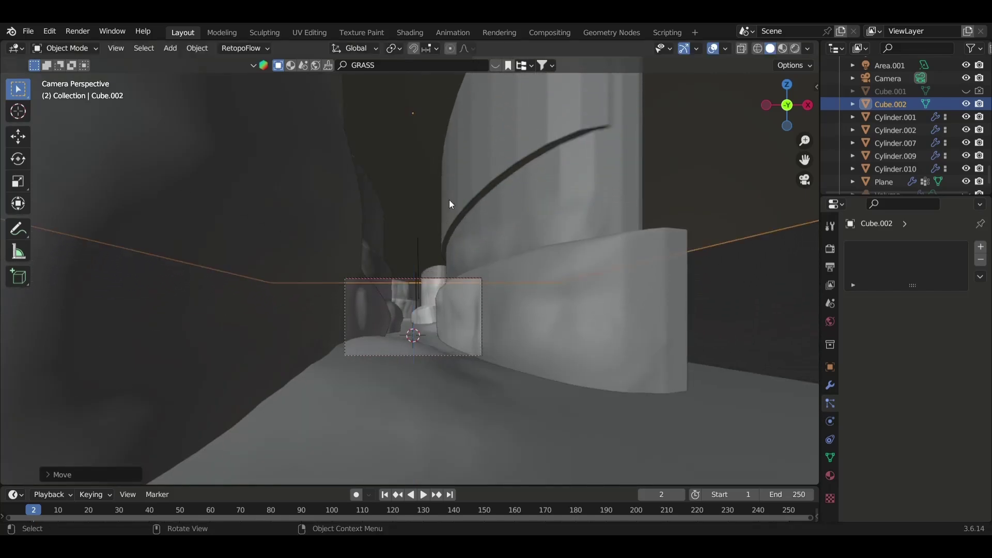
{"action": "mouse_move", "coordinate": [449, 199]}
{"action": "middle_mouse_down"}
{"action": "mouse_move", "coordinate": [656, 341]}
{"action": "mouse_move", "coordinate": [566, 284]}
{"action": "middle_mouse_up"}
{"action": "left_click", "coordinate": [510, 336]}
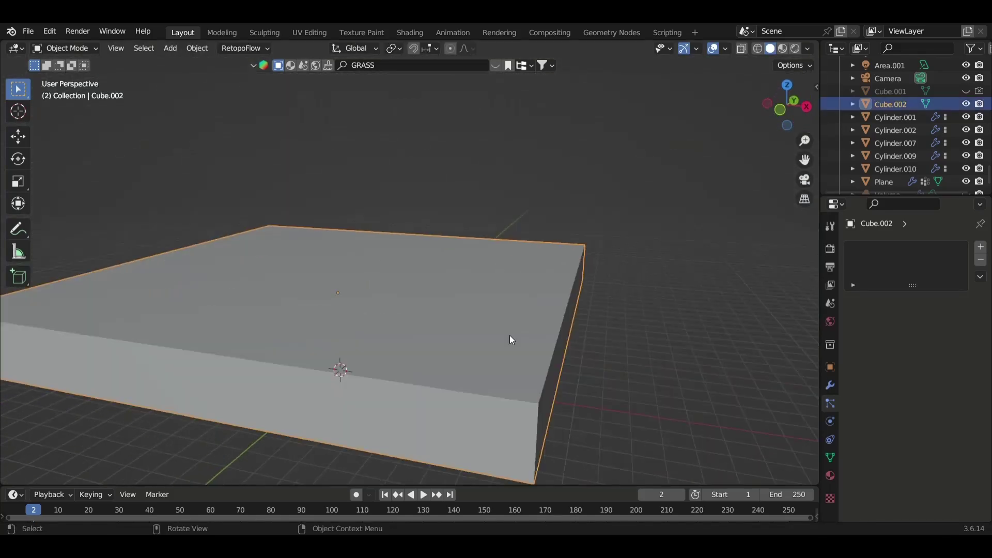
{"action": "key", "text": "s"}
{"action": "key", "text": "z"}
{"action": "left_click", "coordinate": [495, 339]}
{"action": "key", "text": "KP_1"}
{"action": "scroll", "coordinate": [489, 326], "scroll_direction": "up", "scroll_amount": 2}
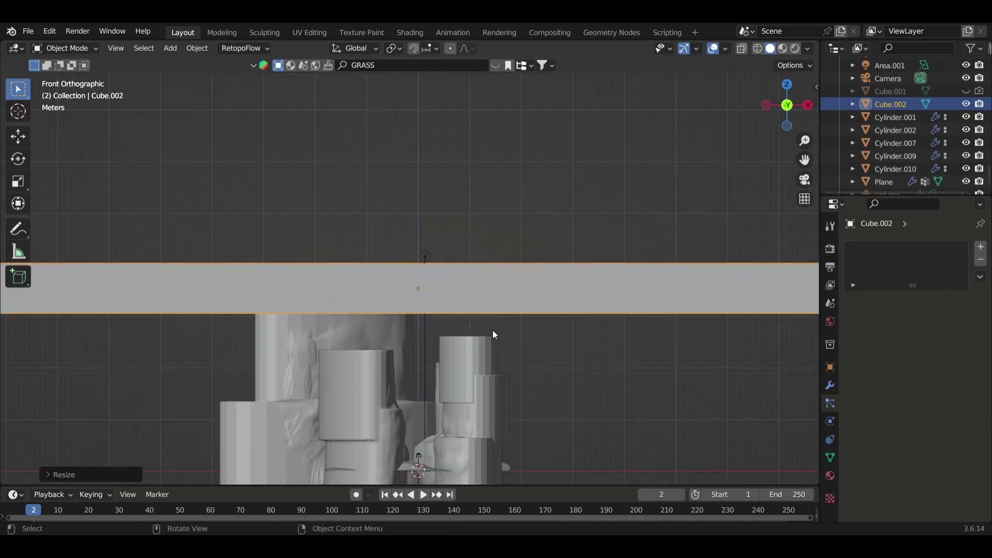
Step: Lower the slab onto the cave as a ceiling, check the camera view, and save
{"action": "key", "text": "g"}
{"action": "key", "text": "z"}
{"action": "left_click", "coordinate": [488, 363]}
{"action": "key", "text": "KP_0"}
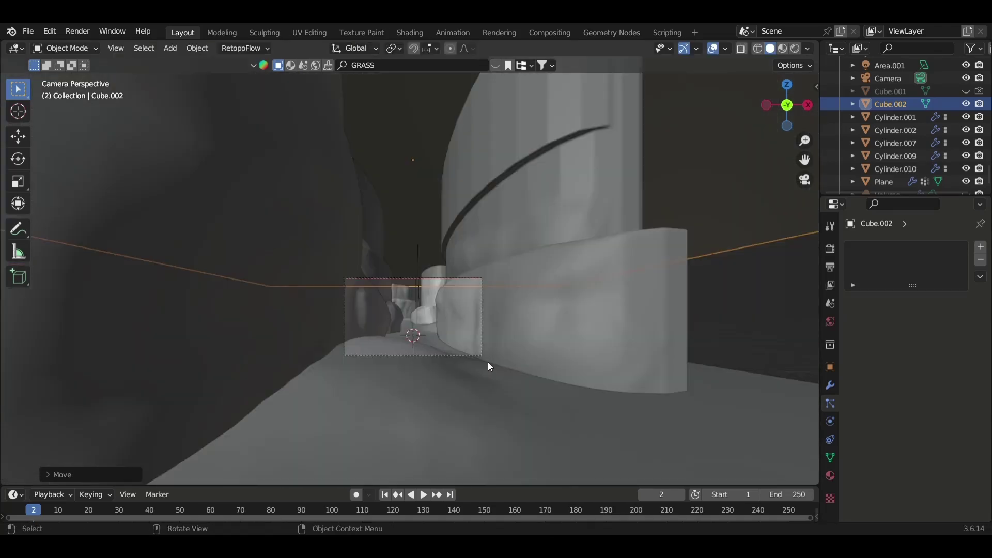
{"action": "middle_click_drag", "start_coordinate": [585, 339], "coordinate": [504, 357]}
{"action": "scroll", "coordinate": [503, 358], "scroll_direction": "down", "scroll_amount": 5}
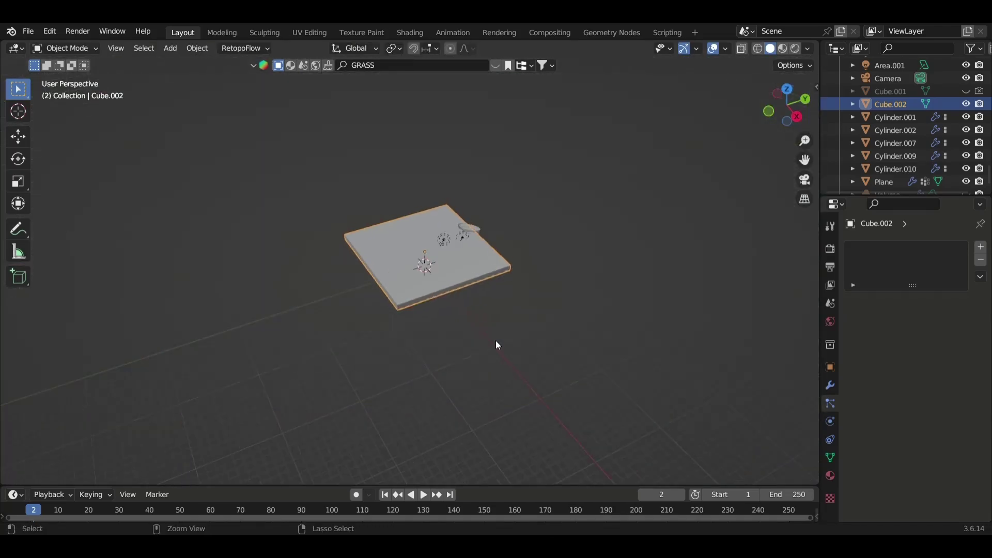
{"action": "key", "text": "ctrl+s"}
{"action": "scroll", "coordinate": [487, 269], "scroll_direction": "up", "scroll_amount": 5}
{"action": "left_click", "coordinate": [514, 285]}
Step: Cancel the light's move, select the slab, and add a UV sphere
{"action": "key", "text": "g"}
{"action": "key", "text": "z"}
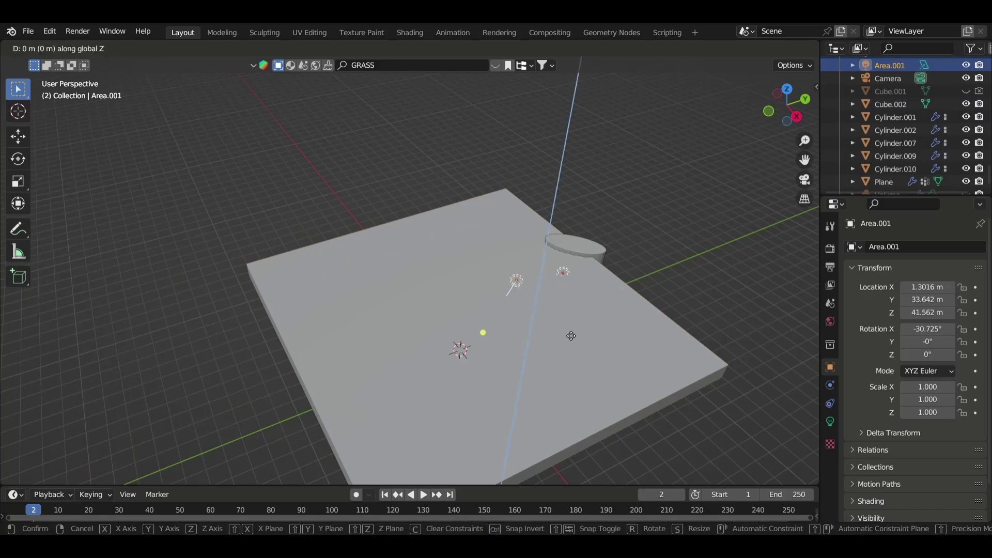
{"action": "right_click", "coordinate": [572, 330]}
{"action": "left_click", "coordinate": [567, 326]}
{"action": "key", "text": "shift+a"}
{"action": "left_click", "coordinate": [501, 305]}
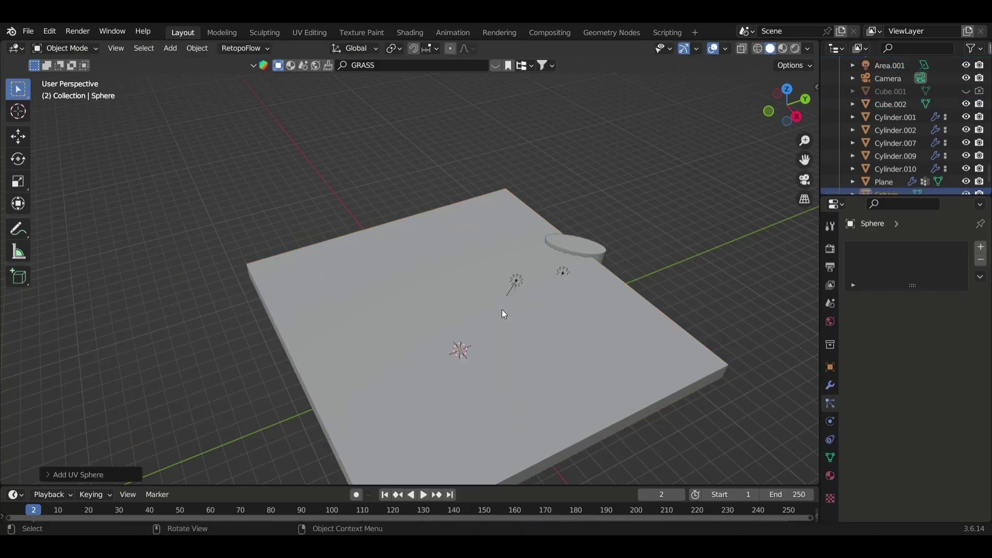
Step: Enlarge the sphere, stretch it along Y, and place it over the slab from top view
{"action": "scroll", "coordinate": [501, 309], "scroll_direction": "down", "scroll_amount": 2}
{"action": "key", "text": "s"}
{"action": "left_click", "coordinate": [767, 302]}
{"action": "key", "text": "s"}
{"action": "key", "text": "y"}
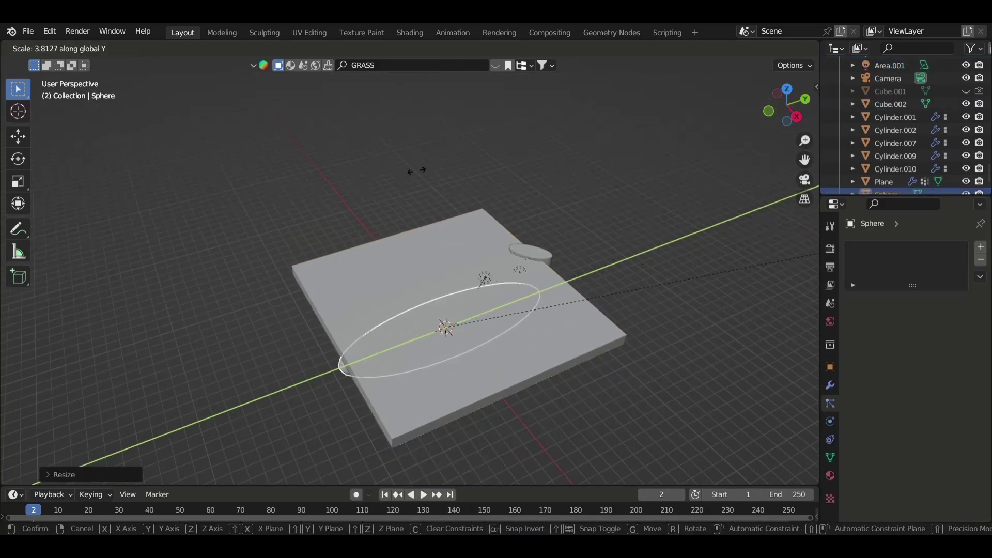
{"action": "left_click", "coordinate": [353, 199]}
{"action": "key", "text": "KP_7"}
{"action": "key", "text": "g"}
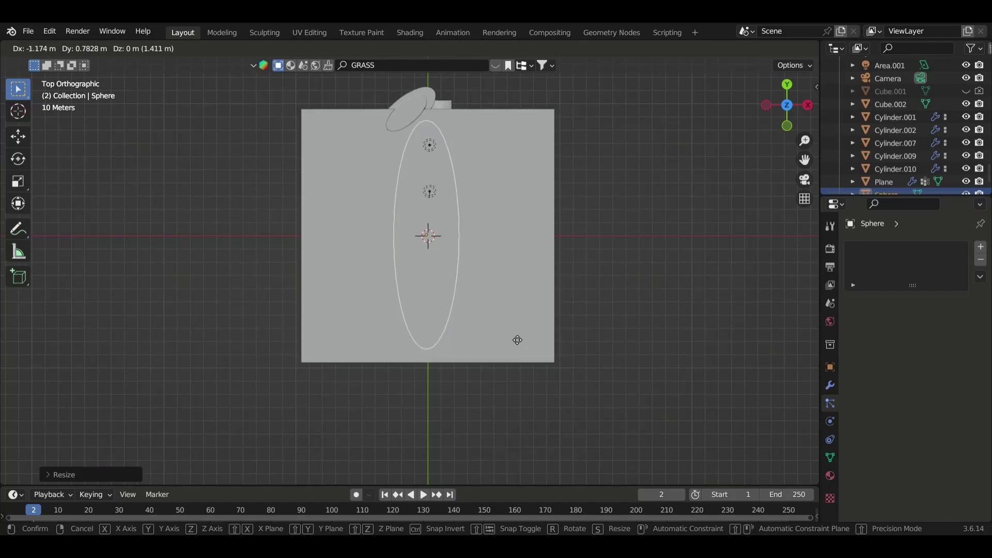
{"action": "left_click", "coordinate": [518, 339]}
Step: Apply the sphere's transform, save girrafe.blend, and switch to the Sculpting workspace
{"action": "key", "text": "Tab"}
{"action": "key", "text": "shift+z"}
{"action": "scroll", "coordinate": [506, 287], "scroll_direction": "up", "scroll_amount": 2}
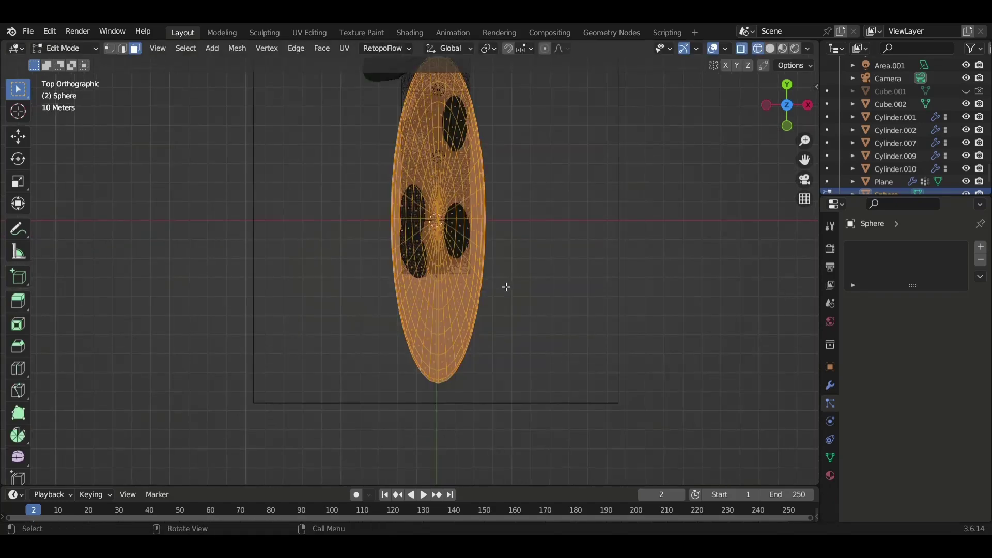
{"action": "left_click", "coordinate": [265, 32]}
{"action": "left_click", "coordinate": [183, 32]}
{"action": "key", "text": "ctrl+a"}
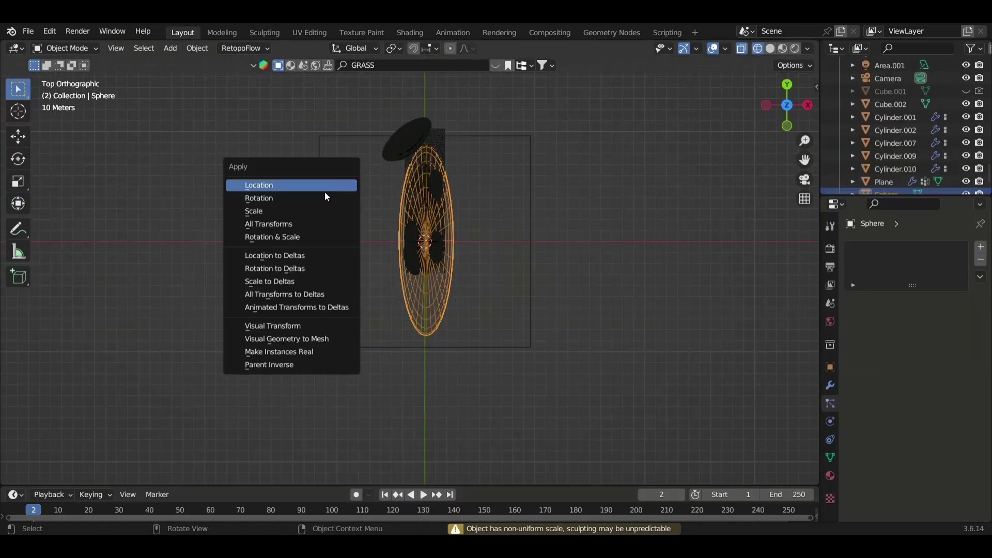
{"action": "left_click", "coordinate": [325, 198]}
{"action": "key", "text": "ctrl+s"}
{"action": "key", "text": "ctrl+Page_Down"}
{"action": "key", "text": "ctrl+Page_Down"}
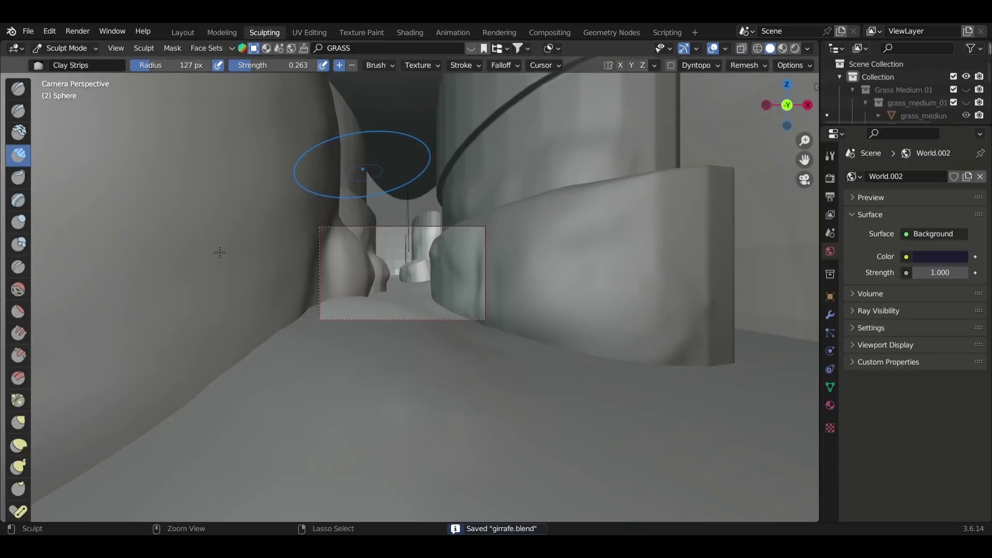
Step: Back in Layout, lift the sphere along Z to the slab's height from the side view
{"action": "middle_click_drag", "start_coordinate": [220, 252], "coordinate": [194, 398], "text": "ctrl"}
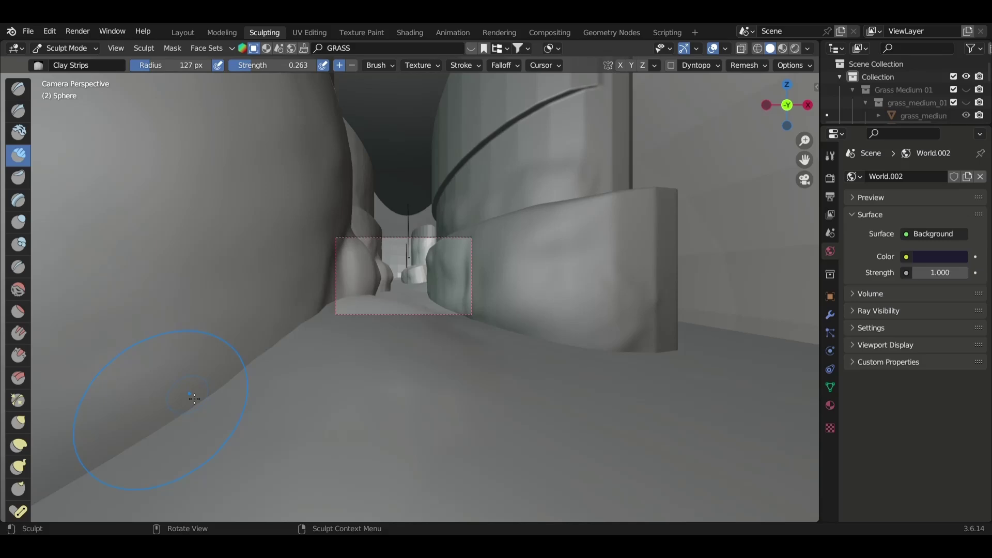
{"action": "scroll", "coordinate": [263, 208], "scroll_direction": "up", "scroll_amount": 4}
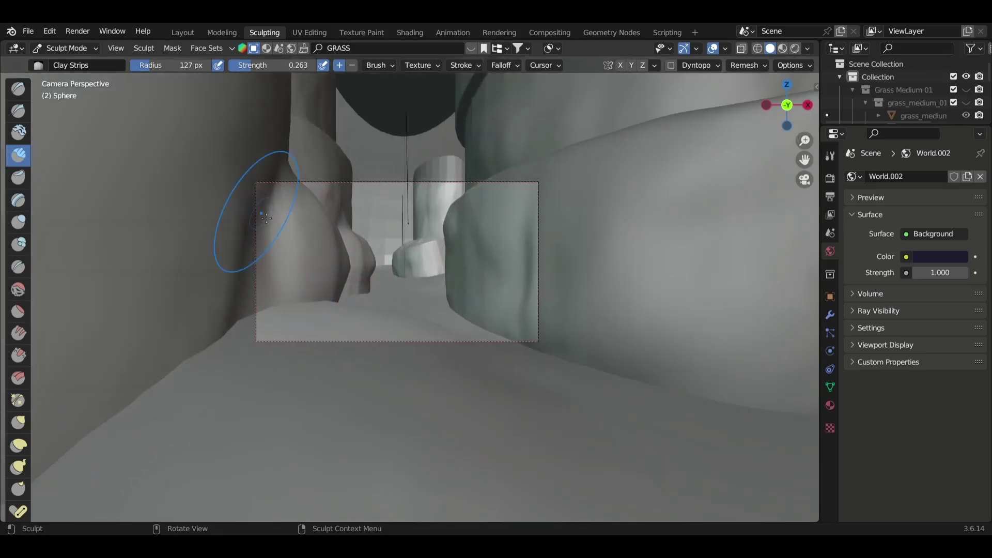
{"action": "left_click", "coordinate": [191, 35]}
{"action": "scroll", "coordinate": [426, 270], "scroll_direction": "down", "scroll_amount": 3}
{"action": "key", "text": "KP_3"}
{"action": "scroll", "coordinate": [479, 251], "scroll_direction": "up", "scroll_amount": 5}
{"action": "key", "text": "g"}
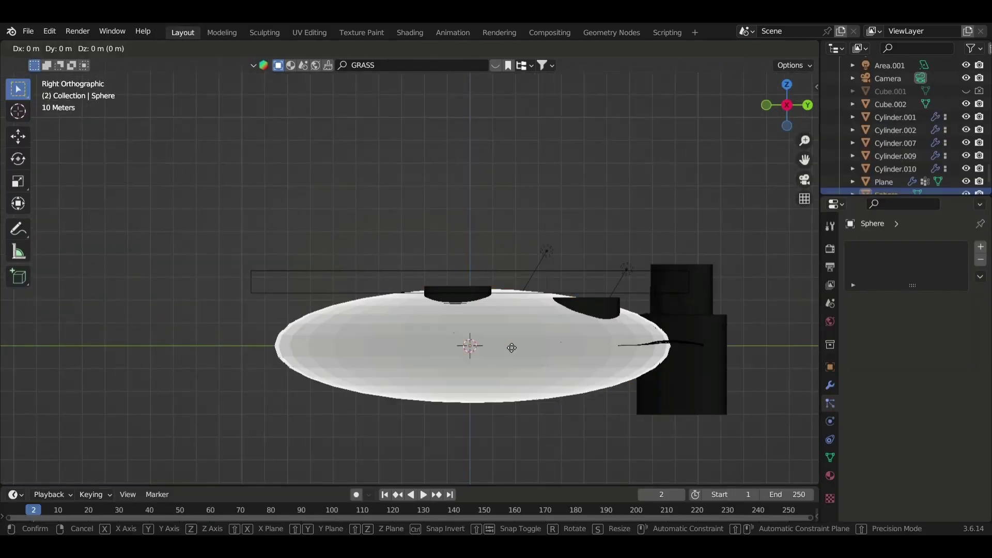
{"action": "key", "text": "z"}
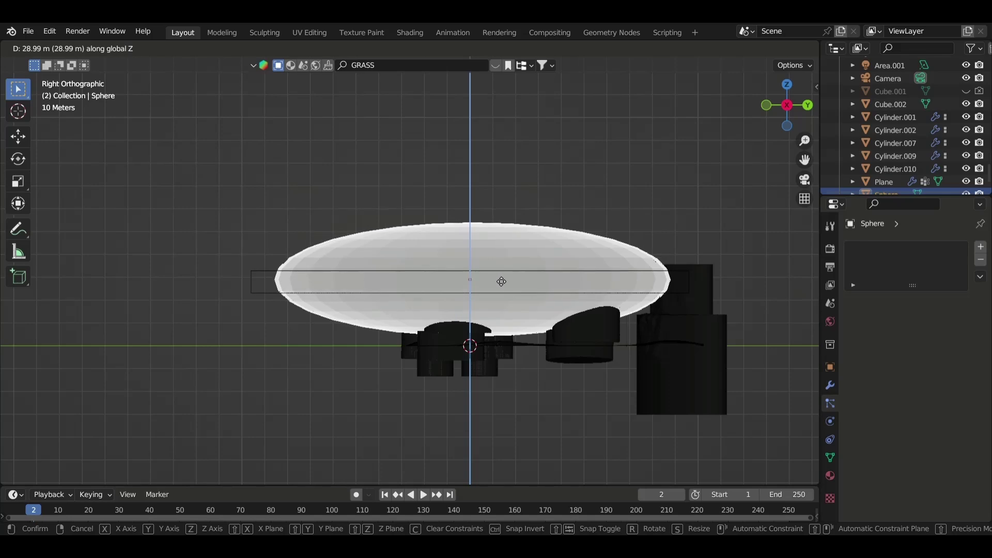
{"action": "left_click", "coordinate": [502, 281]}
Step: Give the stretched sphere smooth shading
{"action": "mouse_move", "coordinate": [501, 281]}
{"action": "middle_mouse_down"}
{"action": "mouse_move", "coordinate": [508, 312]}
{"action": "mouse_move", "coordinate": [628, 188]}
{"action": "middle_mouse_up"}
{"action": "right_click", "coordinate": [628, 187]}
{"action": "left_click", "coordinate": [627, 188]}
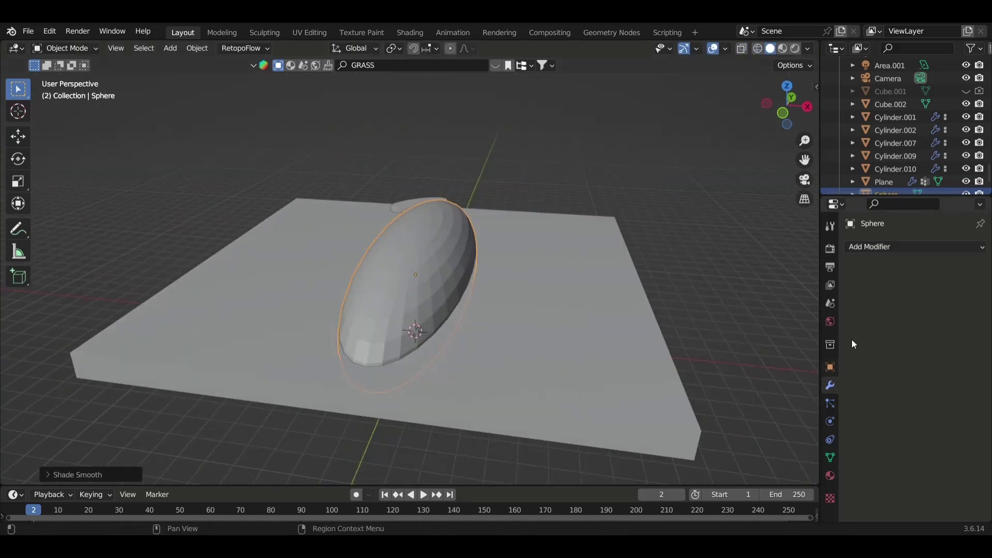
Step: Add a Displace modifier to the sphere with a new Clouds texture
{"action": "key", "text": "shift+a"}
{"action": "left_click", "coordinate": [832, 325]}
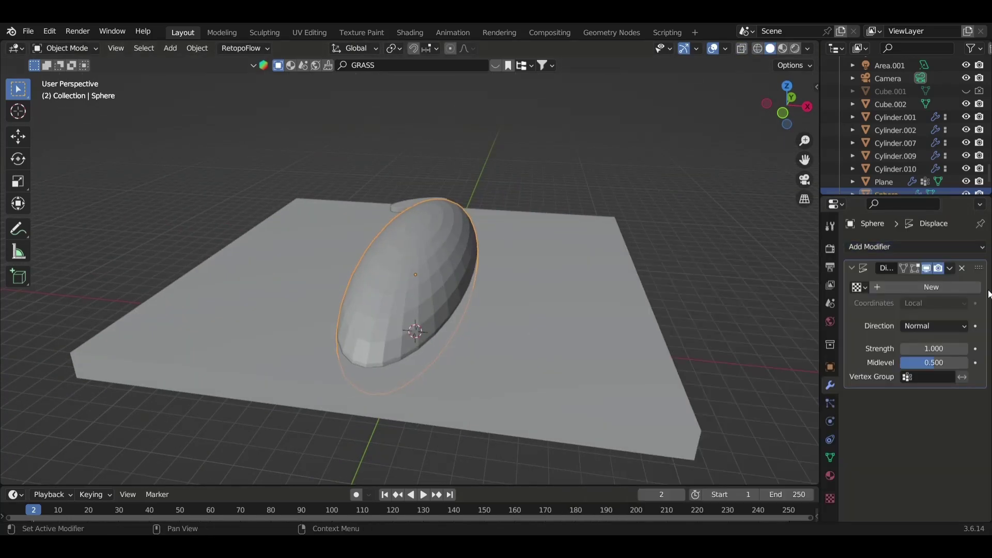
{"action": "left_click", "coordinate": [962, 287]}
{"action": "left_click", "coordinate": [900, 284]}
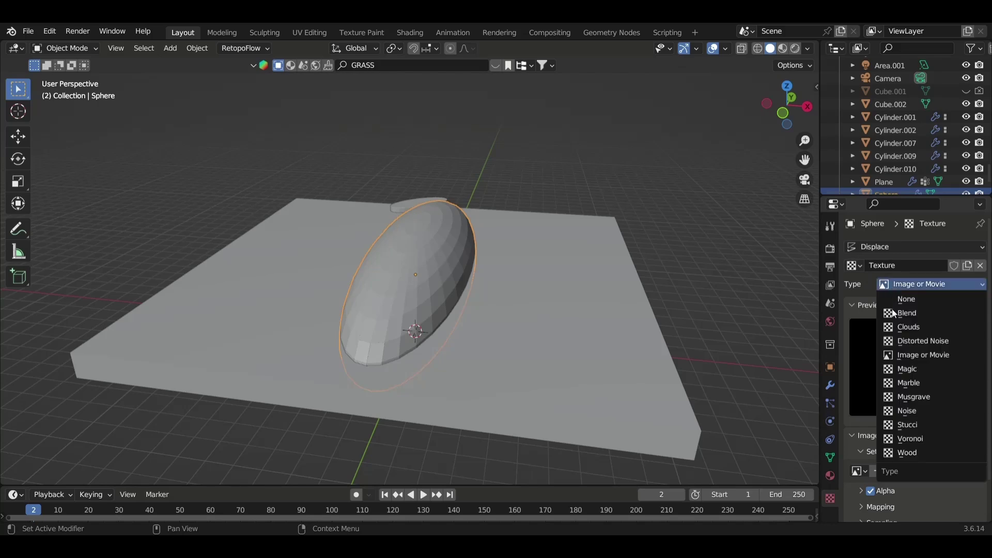
{"action": "left_click", "coordinate": [902, 328]}
{"action": "scroll", "coordinate": [910, 362], "scroll_direction": "down", "scroll_amount": 3}
{"action": "left_click_drag", "start_coordinate": [935, 447], "coordinate": [920, 448]}
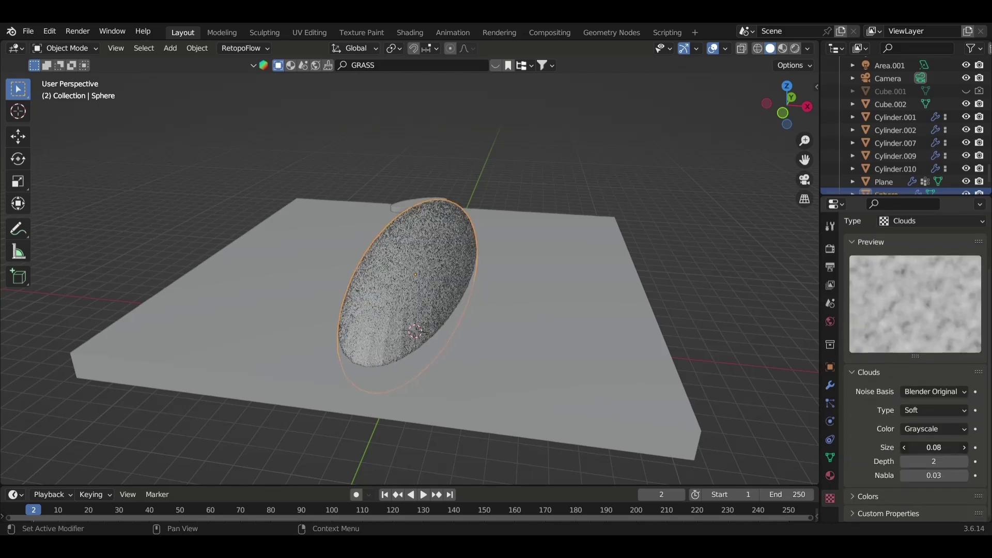
{"action": "left_click", "coordinate": [830, 385]}
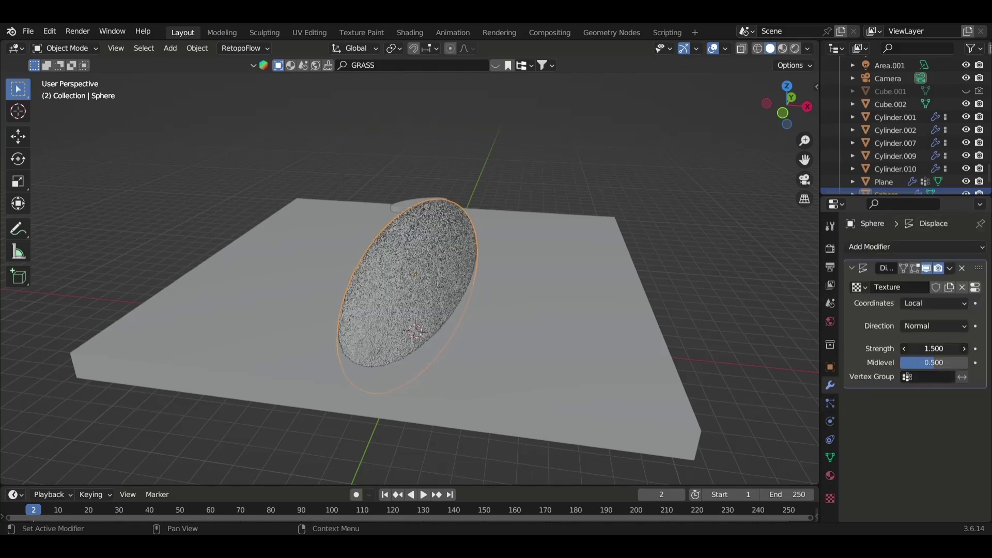
Step: Raise displacement strength and Clouds size, preview through the camera, then undo the change
{"action": "mouse_move", "coordinate": [935, 349]}
{"action": "left_mouse_down"}
{"action": "mouse_move", "coordinate": [962, 348]}
{"action": "mouse_move", "coordinate": [929, 351]}
{"action": "left_mouse_up"}
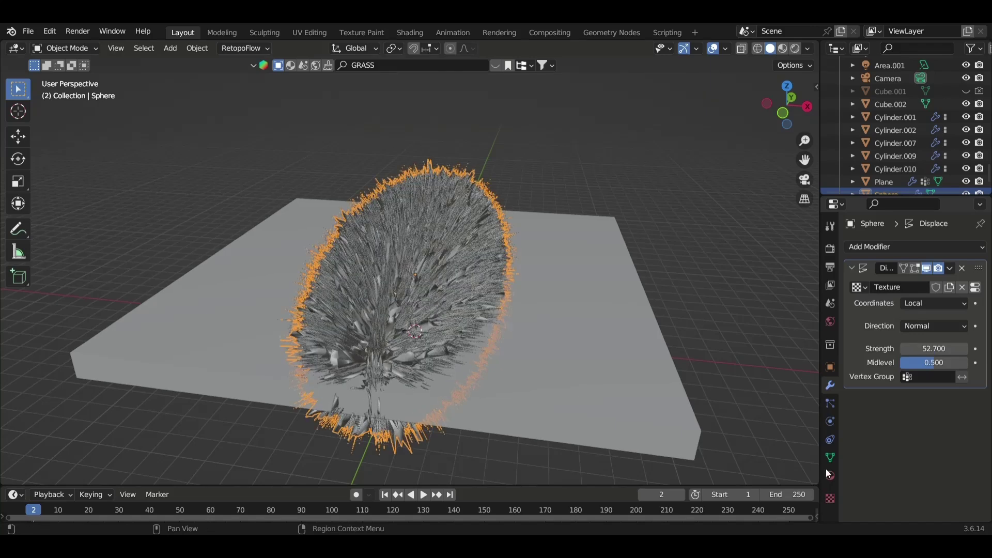
{"action": "left_click", "coordinate": [831, 499]}
{"action": "left_click_drag", "start_coordinate": [935, 511], "coordinate": [962, 511]}
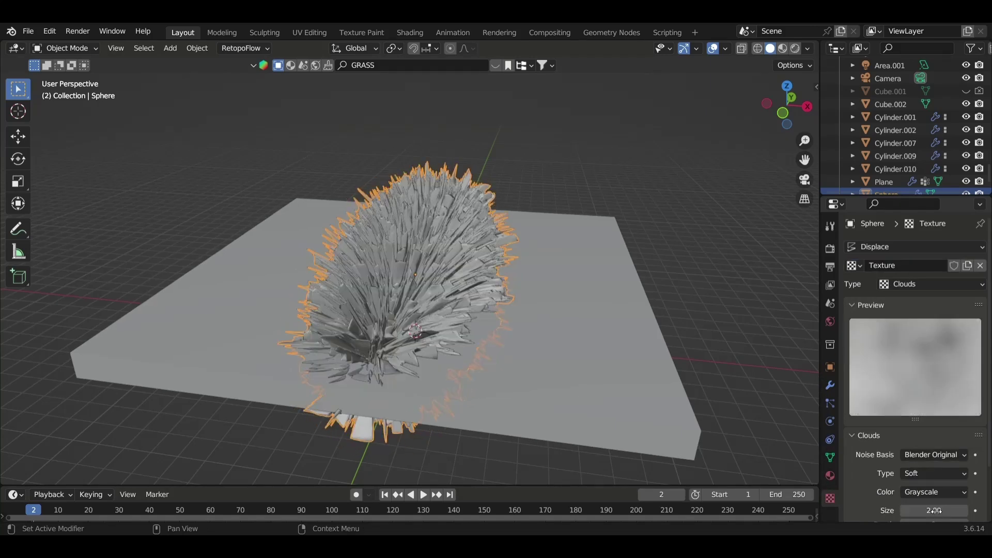
{"action": "middle_click_drag", "start_coordinate": [662, 318], "coordinate": [433, 348]}
{"action": "key", "text": "KP_0"}
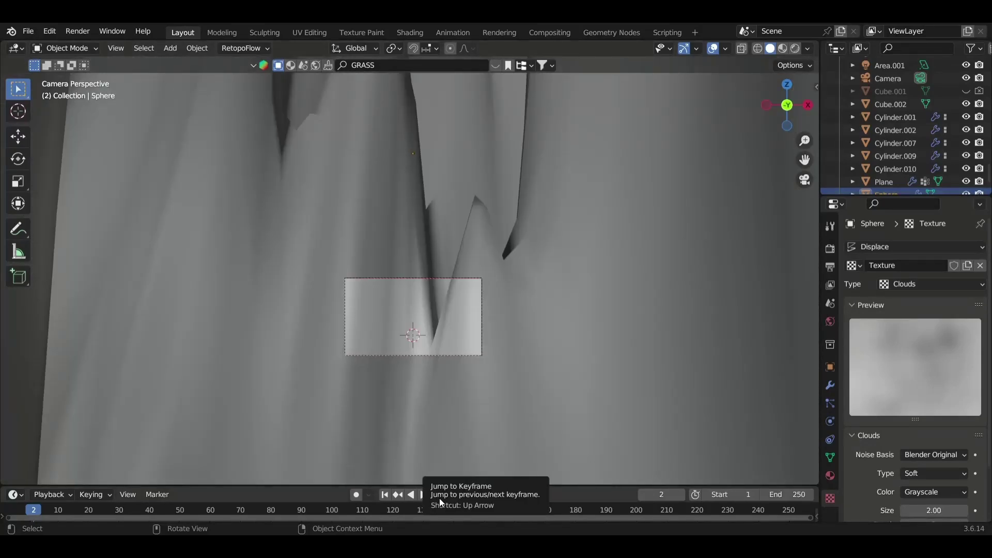
{"action": "key", "text": "ctrl+z"}
{"action": "key", "text": "ctrl+z"}
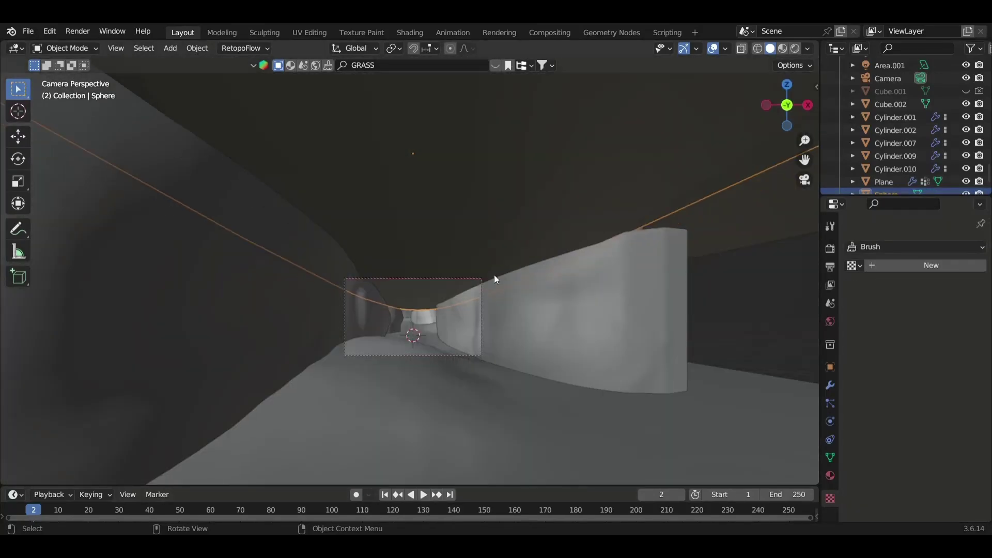
{"action": "middle_click_drag", "start_coordinate": [494, 275], "coordinate": [443, 288]}
{"action": "scroll", "coordinate": [442, 282], "scroll_direction": "down", "scroll_amount": 3}
{"action": "scroll", "coordinate": [443, 279], "scroll_direction": "down", "scroll_amount": 5}
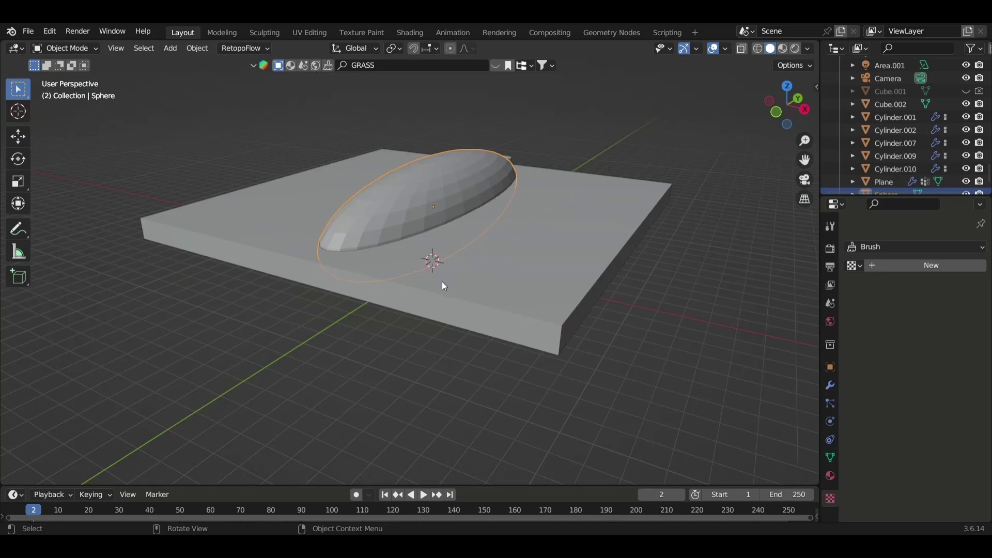
Step: Undo the sphere's displacement changes to get back to the plain ball
{"action": "key", "text": "ctrl+z"}
{"action": "key", "text": "ctrl+z"}
{"action": "key", "text": "ctrl+z"}
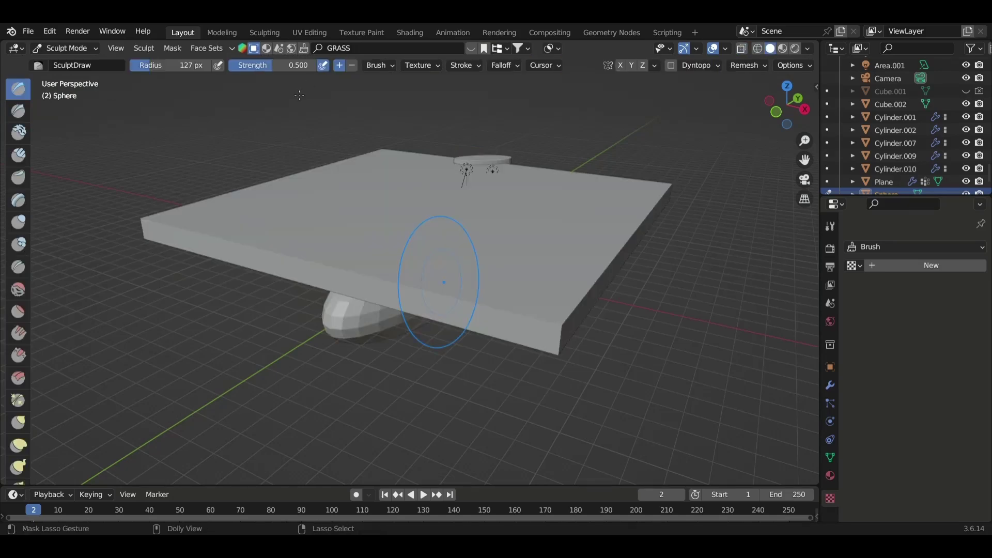
{"action": "key", "text": "ctrl+z"}
{"action": "key", "text": "ctrl+z"}
{"action": "middle_click_drag", "start_coordinate": [311, 293], "coordinate": [359, 324]}
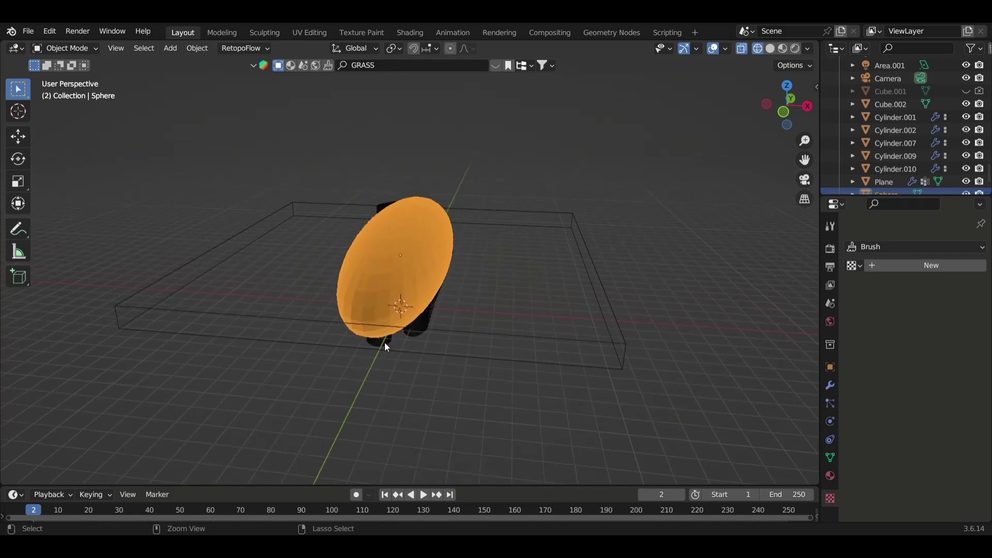
{"action": "key", "text": "ctrl+z"}
{"action": "key", "text": "ctrl+z"}
{"action": "key", "text": "ctrl+z"}
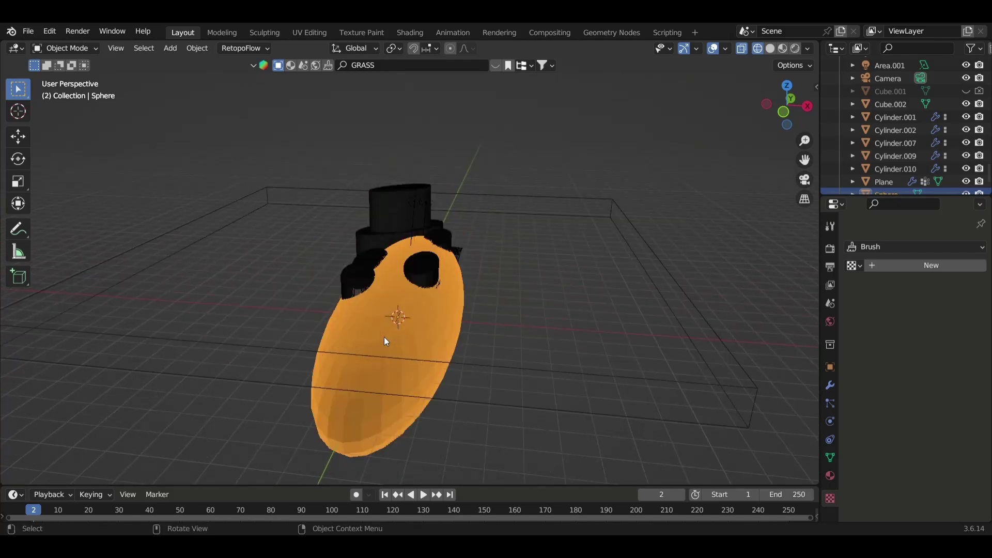
{"action": "key", "text": "ctrl+z"}
{"action": "key", "text": "ctrl+z"}
{"action": "key", "text": "ctrl+z"}
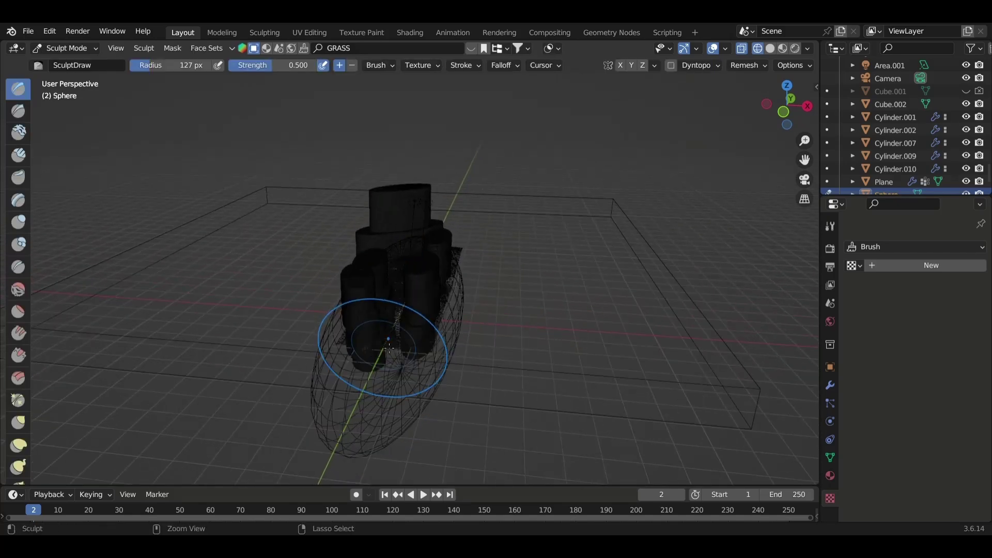
Step: Try adjusting the remesh voxel size from the front view, cancelling each attempt
{"action": "key", "text": "r"}
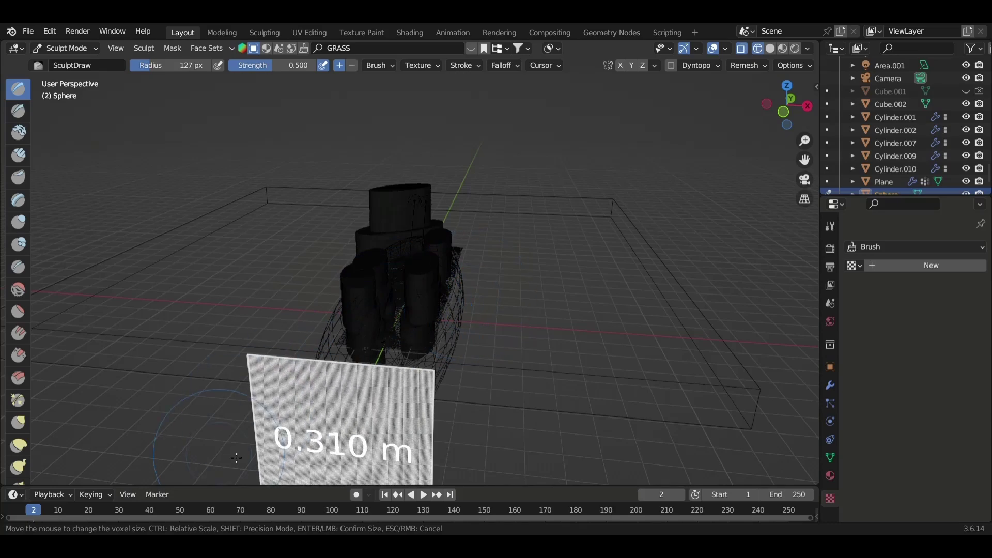
{"action": "key", "text": "Escape"}
{"action": "key", "text": "KP_1"}
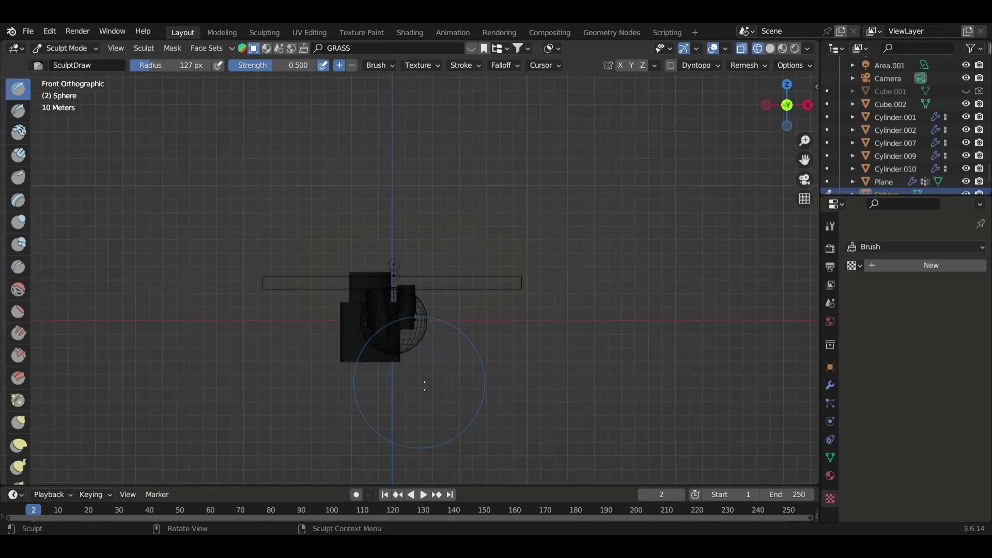
{"action": "key", "text": "r"}
{"action": "key", "text": "Escape"}
{"action": "scroll", "coordinate": [362, 310], "scroll_direction": "up", "scroll_amount": 3}
{"action": "scroll", "coordinate": [517, 269], "scroll_direction": "up", "scroll_amount": 3}
{"action": "key", "text": "r"}
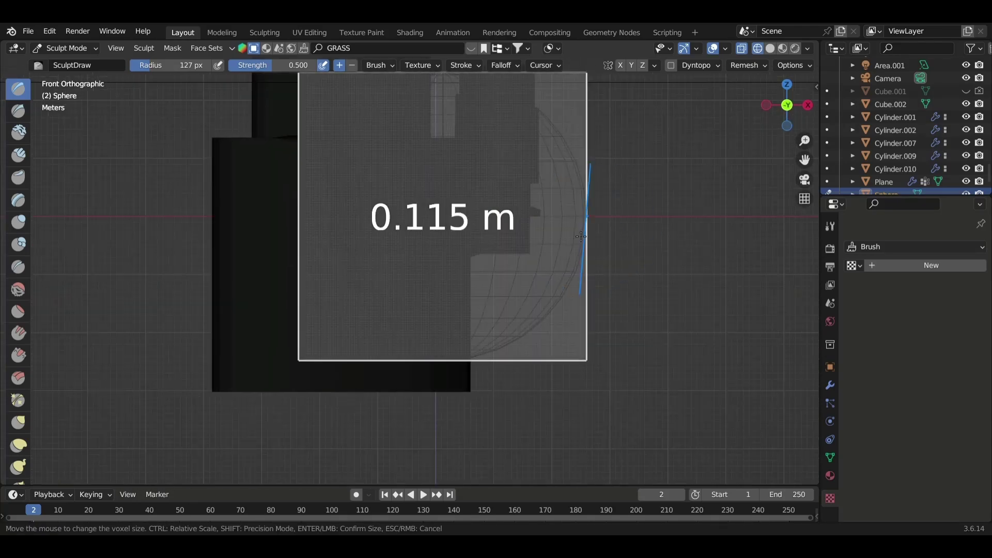
{"action": "key", "text": "Escape"}
{"action": "scroll", "coordinate": [527, 293], "scroll_direction": "down", "scroll_amount": 4}
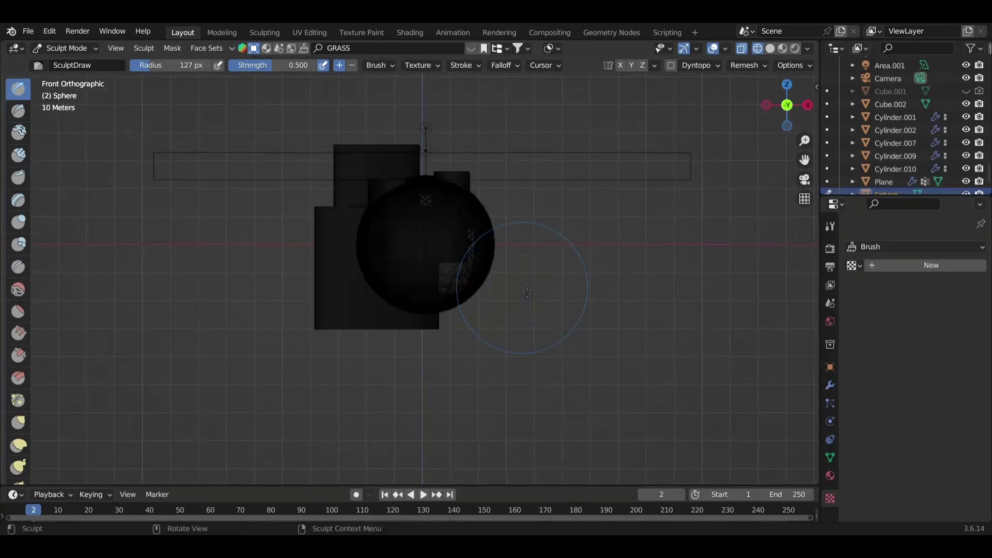
Step: Raise the sphere about 5.355 m along Z onto the plank and save girrafe.blend
{"action": "key", "text": "ctrl+Tab"}
{"action": "key", "text": "g"}
{"action": "key", "text": "z"}
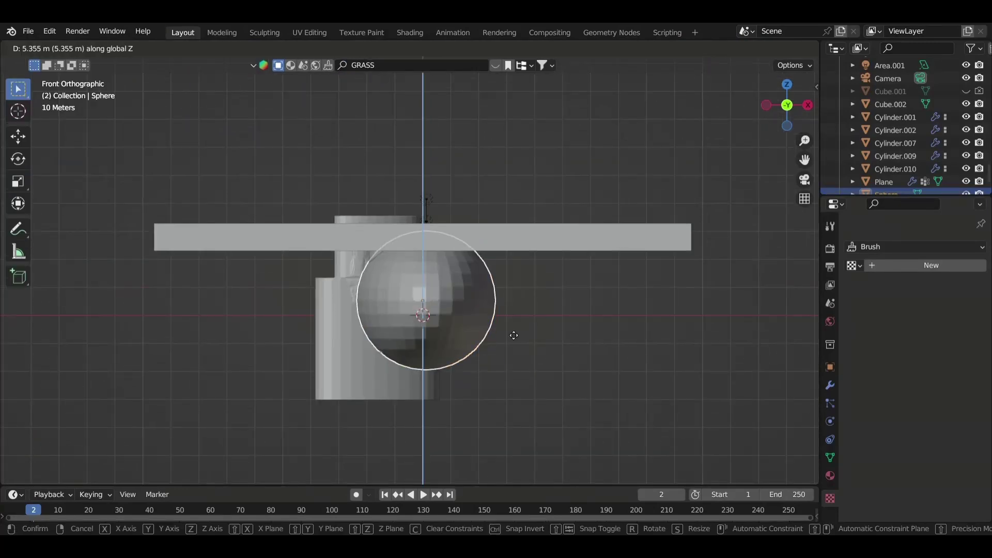
{"action": "left_click", "coordinate": [504, 278]}
{"action": "key", "text": "ctrl+s"}
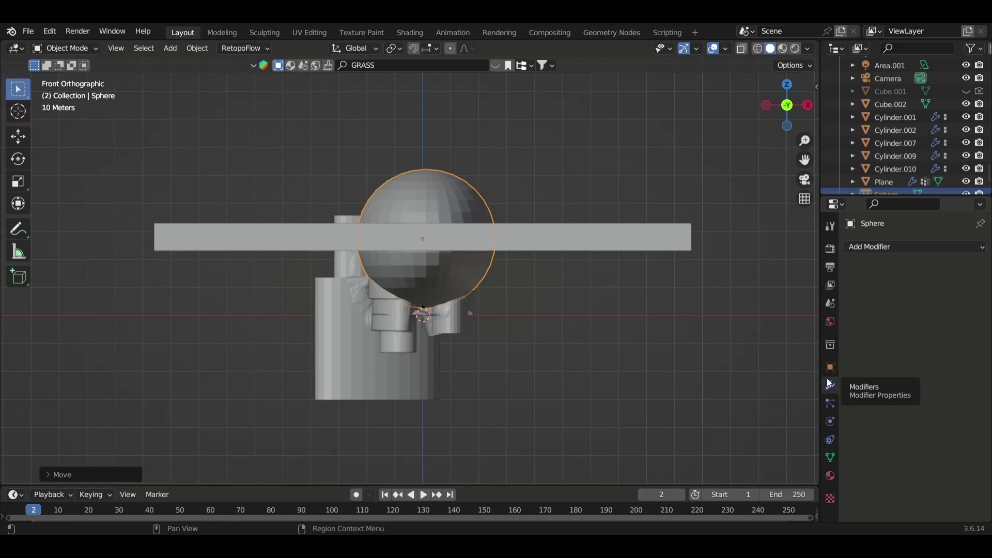
Step: Add a Clouds-textured Displace modifier, enlarge the noise size, and raise strength until spiky
{"action": "left_click", "coordinate": [878, 247]}
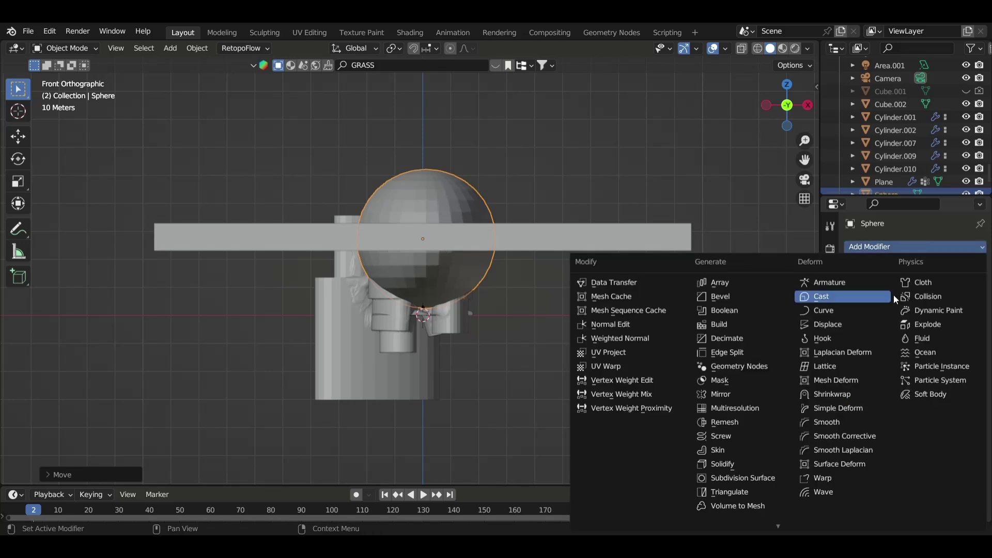
{"action": "left_click", "coordinate": [832, 310]}
{"action": "left_click", "coordinate": [917, 287]}
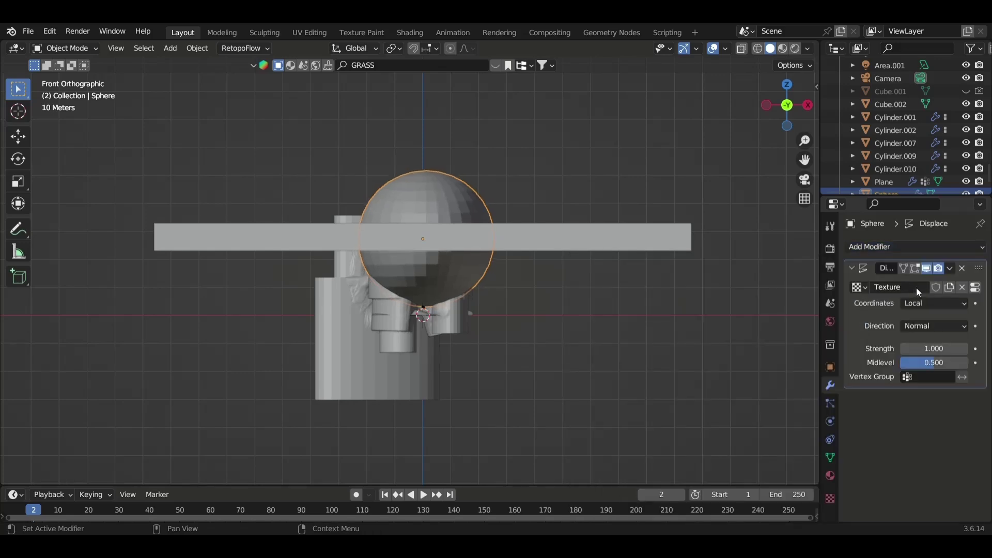
{"action": "left_click", "coordinate": [969, 287]}
{"action": "left_click", "coordinate": [910, 328]}
{"action": "scroll", "coordinate": [894, 362], "scroll_direction": "down", "scroll_amount": 3}
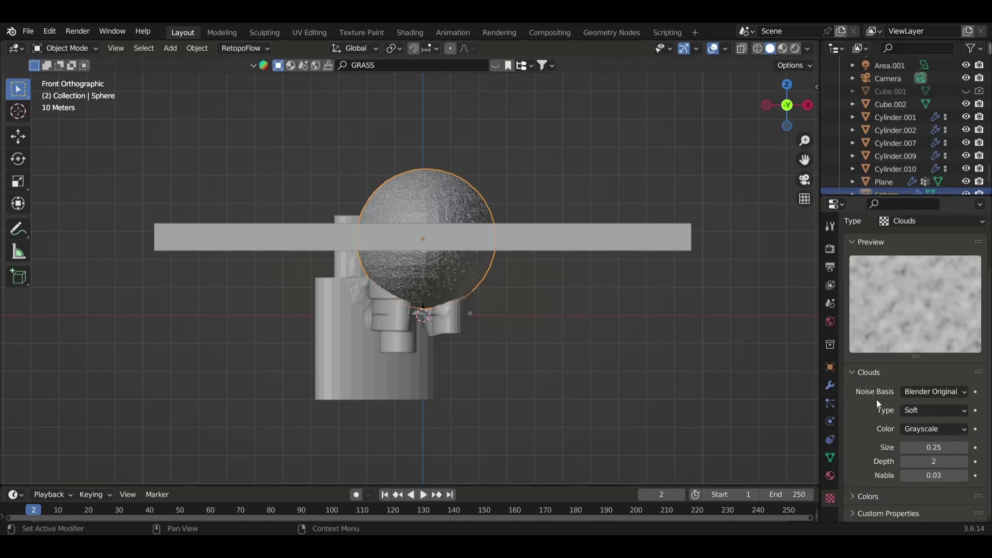
{"action": "left_click_drag", "start_coordinate": [934, 448], "coordinate": [972, 448]}
{"action": "left_click", "coordinate": [830, 385]}
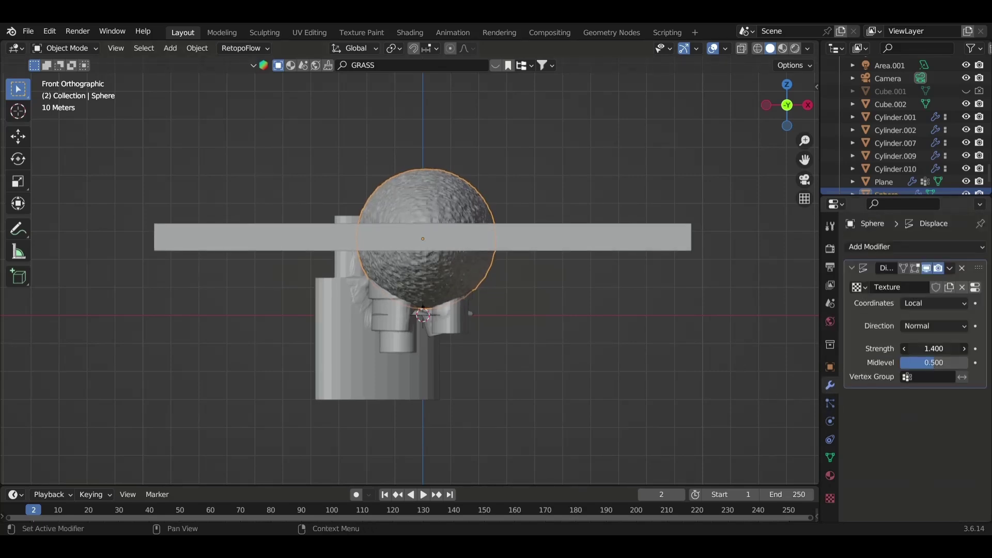
{"action": "left_click_drag", "start_coordinate": [934, 349], "coordinate": [966, 349]}
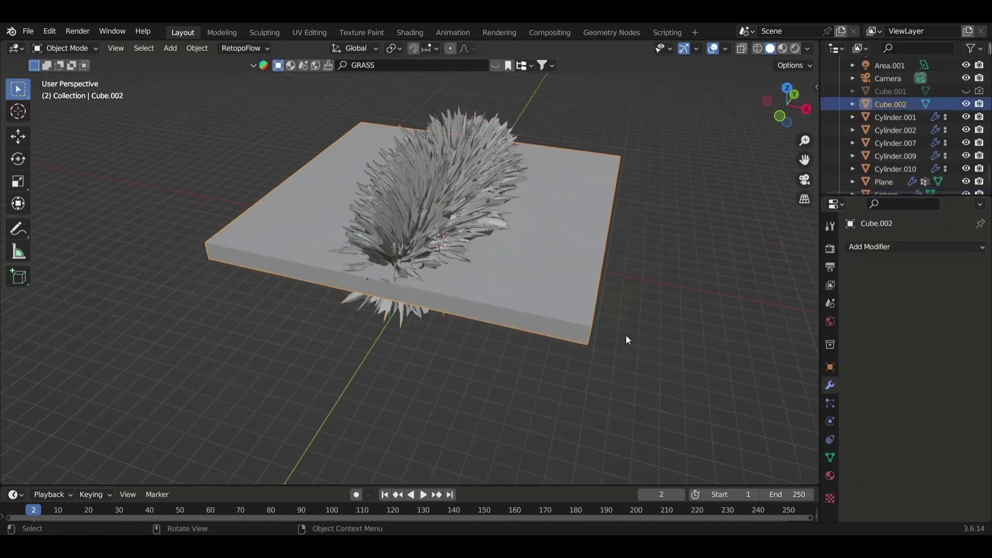
Step: Add a Boolean modifier to Cube.002 with the Sphere as cutter and the Fast solver
{"action": "left_click", "coordinate": [878, 247]}
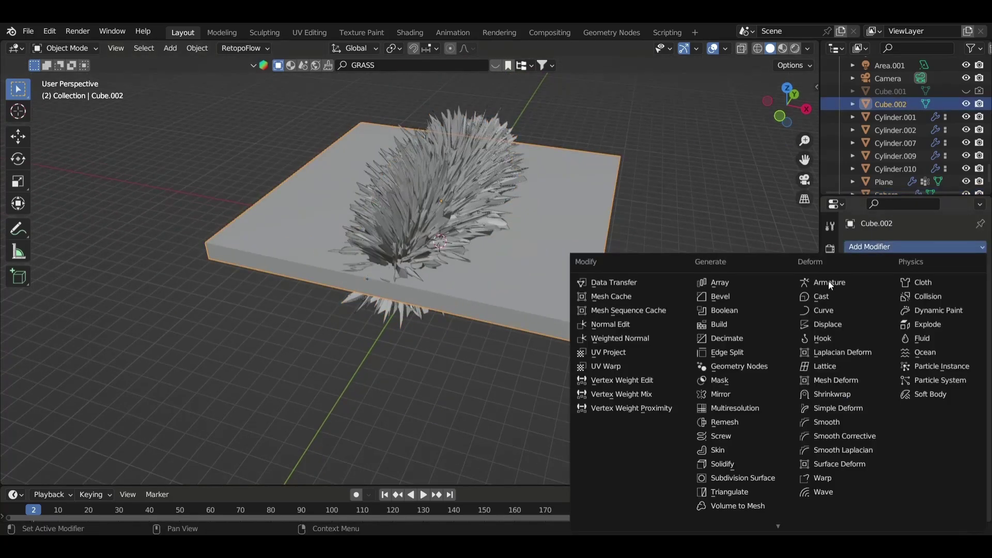
{"action": "left_click", "coordinate": [735, 313]}
{"action": "left_click", "coordinate": [391, 258]}
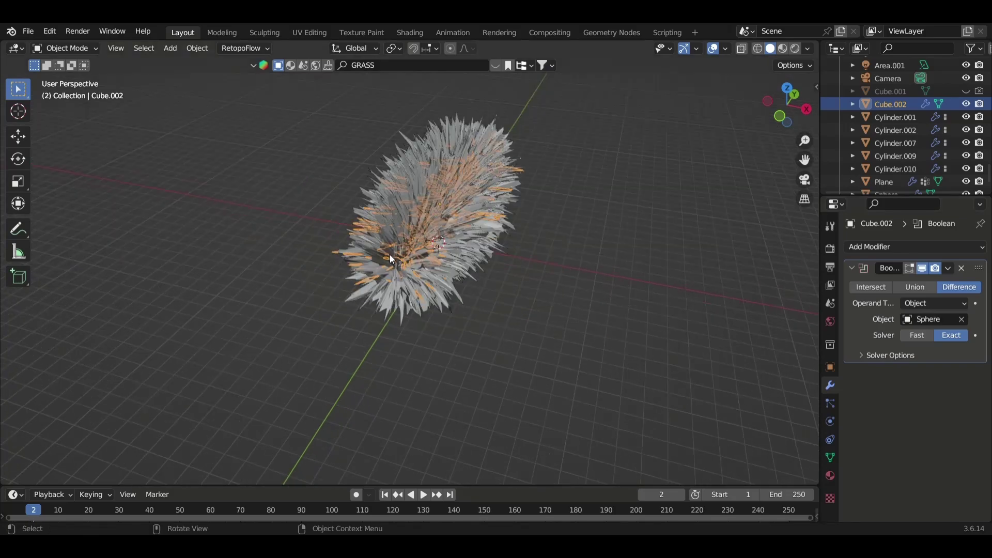
{"action": "left_click", "coordinate": [913, 336]}
Step: Inspect the result, try Intersect, then set the Boolean back to Difference
{"action": "mouse_move", "coordinate": [578, 292]}
{"action": "middle_mouse_down"}
{"action": "mouse_move", "coordinate": [586, 243]}
{"action": "mouse_move", "coordinate": [667, 283]}
{"action": "mouse_move", "coordinate": [588, 335]}
{"action": "middle_mouse_up"}
{"action": "scroll", "coordinate": [588, 335], "scroll_direction": "down", "scroll_amount": 5}
{"action": "left_click", "coordinate": [446, 242]}
{"action": "middle_click_drag", "start_coordinate": [446, 242], "coordinate": [499, 251]}
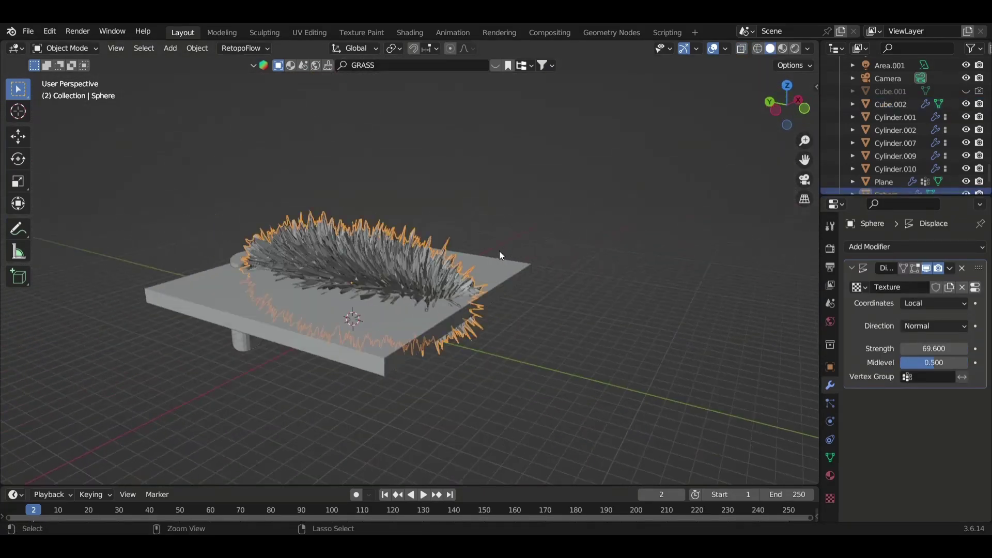
{"action": "left_click", "coordinate": [489, 275]}
{"action": "left_click", "coordinate": [882, 287]}
{"action": "left_click", "coordinate": [959, 286]}
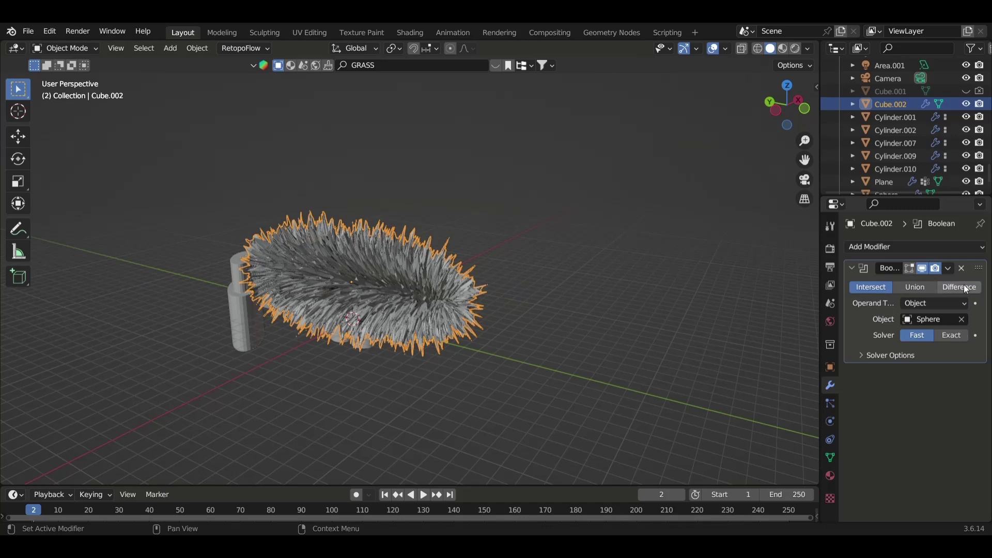
Step: Try a Collection operand, then set the operand back to Object with Sphere
{"action": "left_click", "coordinate": [915, 334]}
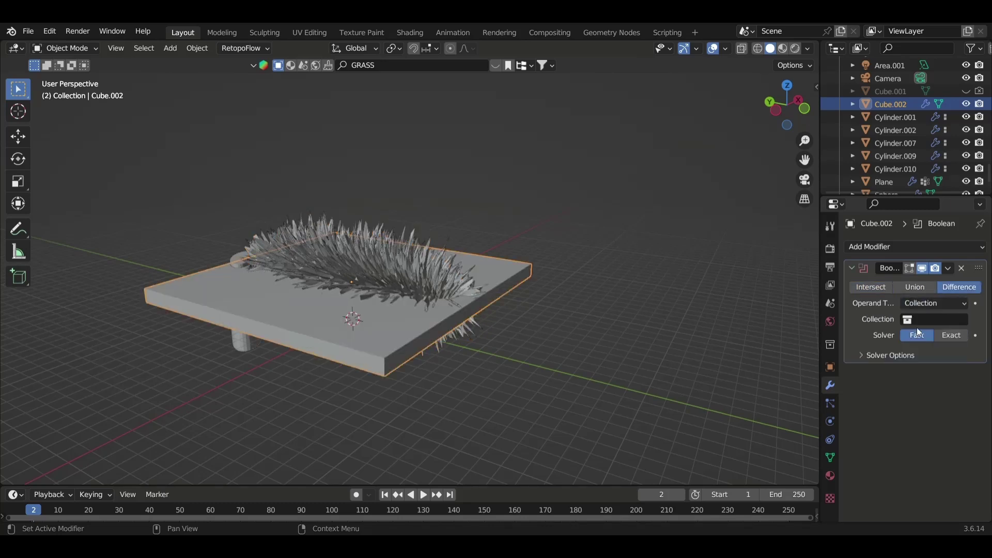
{"action": "left_click", "coordinate": [926, 320]}
{"action": "left_click", "coordinate": [901, 339]}
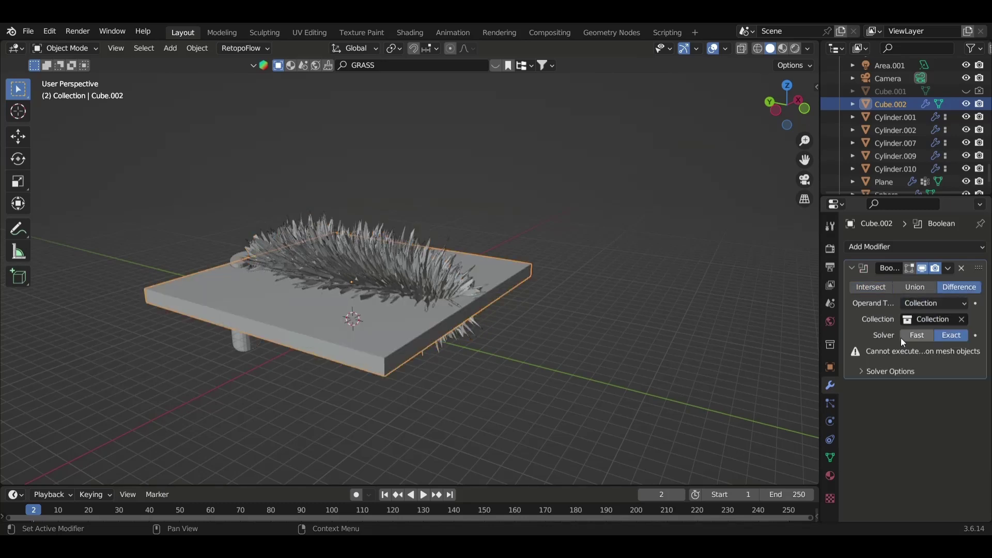
{"action": "left_click", "coordinate": [894, 338]}
{"action": "left_click", "coordinate": [941, 305]}
{"action": "left_click", "coordinate": [918, 324]}
{"action": "left_click", "coordinate": [930, 320]}
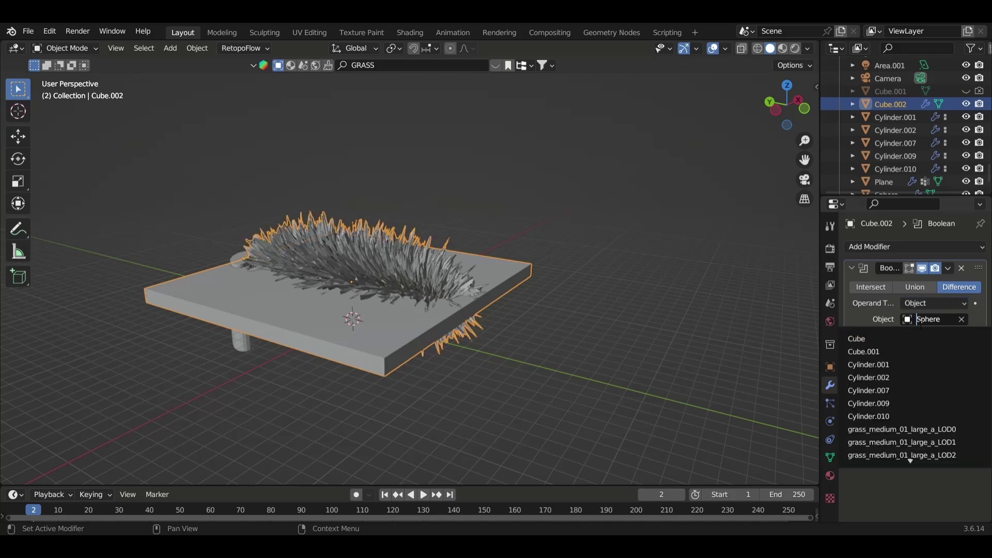
{"action": "scroll", "coordinate": [912, 455], "scroll_direction": "down", "scroll_amount": 3}
{"action": "left_click", "coordinate": [912, 455]}
Step: Inspect the grass spikes across the plank and select the Sphere for sculpting
{"action": "middle_click_drag", "start_coordinate": [510, 320], "coordinate": [457, 314]}
{"action": "scroll", "coordinate": [445, 370], "scroll_direction": "up", "scroll_amount": 4}
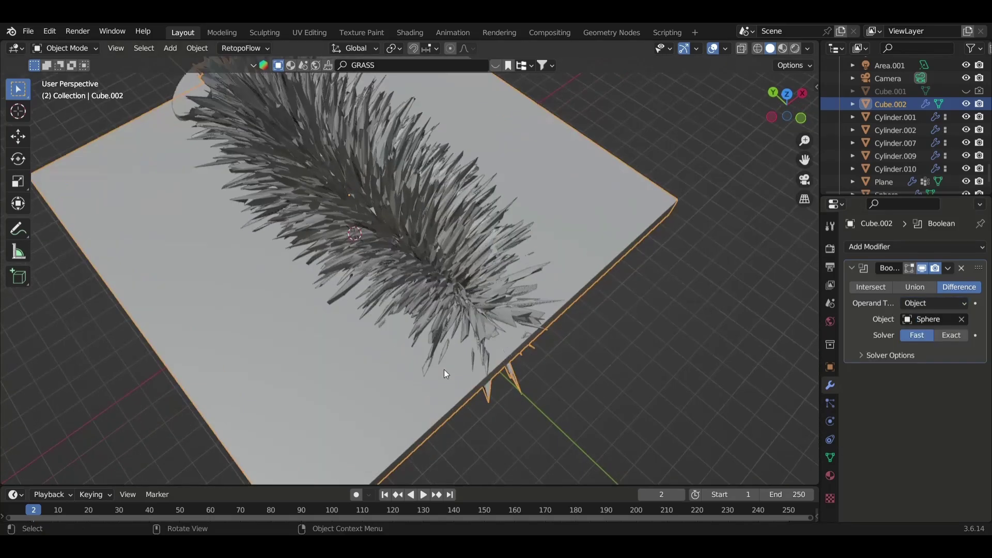
{"action": "middle_click_drag", "start_coordinate": [445, 370], "coordinate": [460, 342]}
{"action": "scroll", "coordinate": [443, 299], "scroll_direction": "down", "scroll_amount": 2}
{"action": "left_click", "coordinate": [482, 302]}
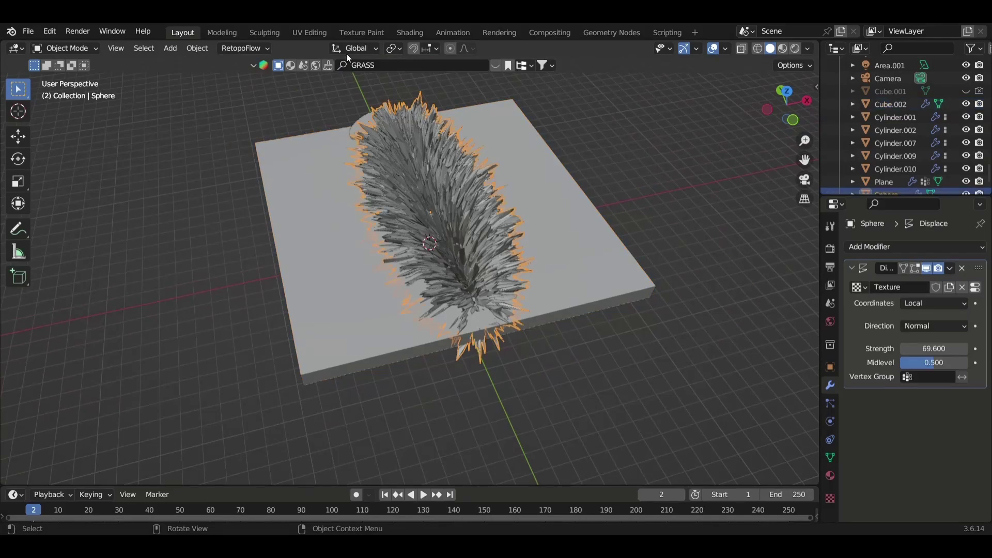
{"action": "left_click", "coordinate": [265, 32]}
{"action": "mouse_move", "coordinate": [494, 298]}
{"action": "middle_mouse_down"}
{"action": "mouse_move", "coordinate": [381, 310]}
{"action": "mouse_move", "coordinate": [506, 360]}
{"action": "middle_mouse_up"}
Step: Try resizing the remesh voxel size on the sphere in Sculpt Mode
{"action": "scroll", "coordinate": [421, 304], "scroll_direction": "down", "scroll_amount": 5}
{"action": "scroll", "coordinate": [506, 360], "scroll_direction": "up", "scroll_amount": 4}
{"action": "key", "text": "r"}
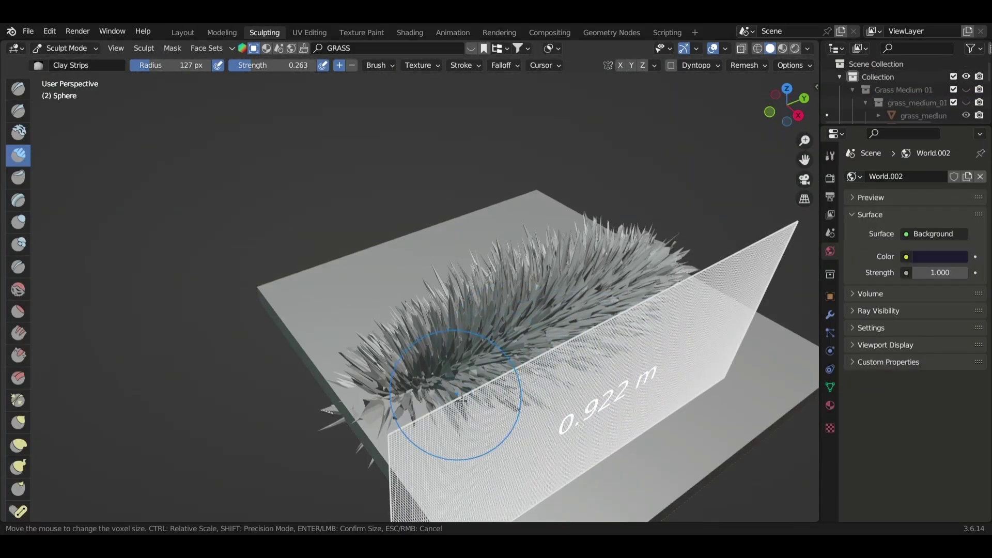
{"action": "key", "text": "Escape"}
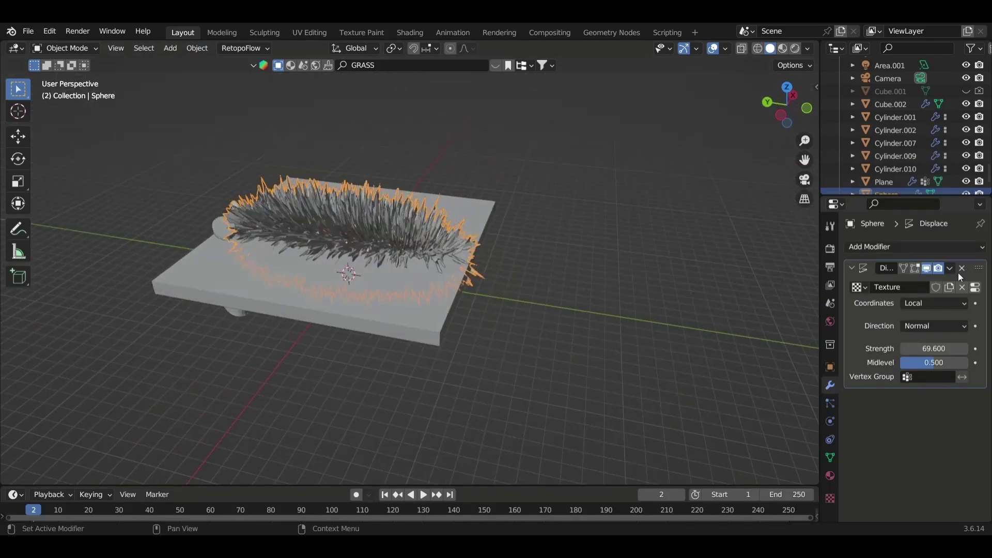
{"action": "key", "text": "r"}
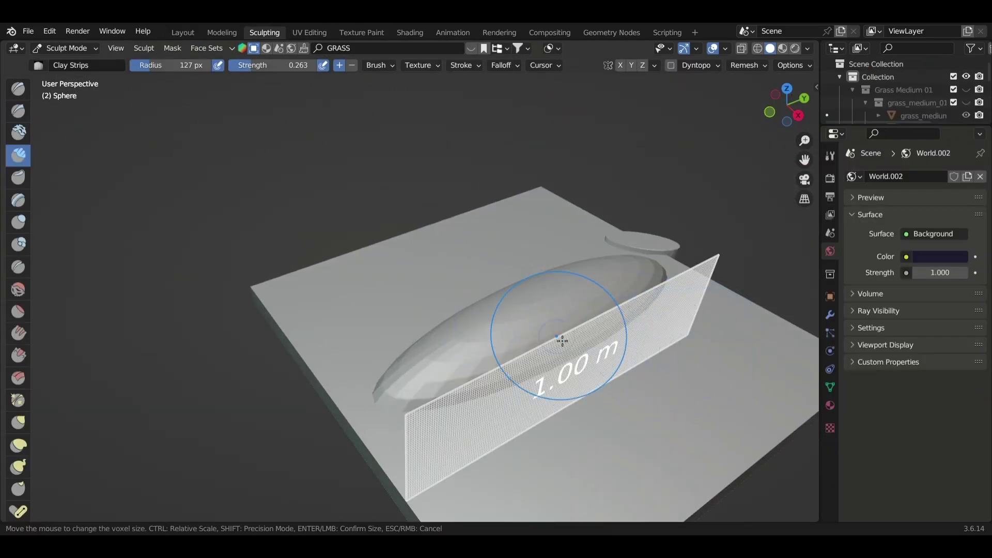
{"action": "left_click", "coordinate": [290, 304]}
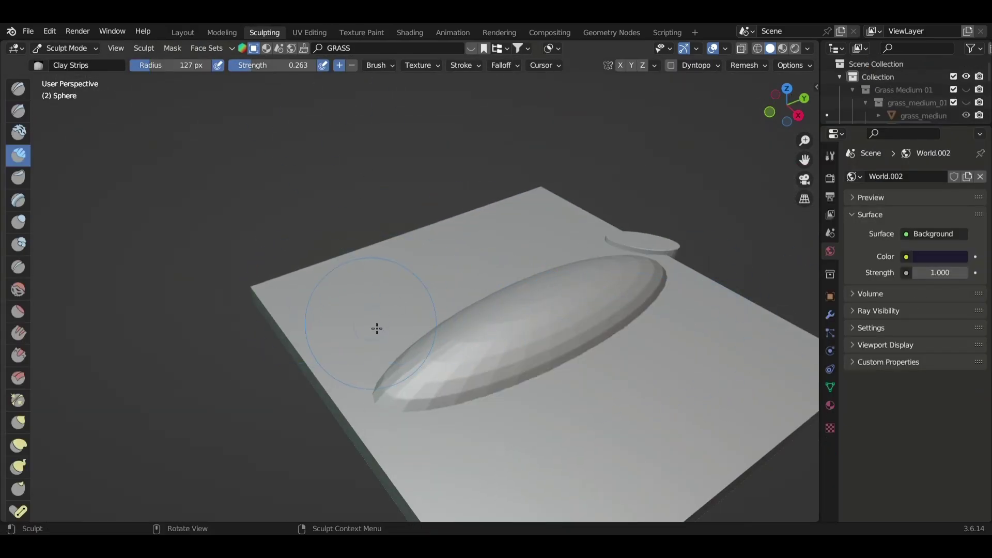
{"action": "key", "text": "KP_3"}
{"action": "scroll", "coordinate": [672, 422], "scroll_direction": "up", "scroll_amount": 8}
{"action": "key", "text": "r"}
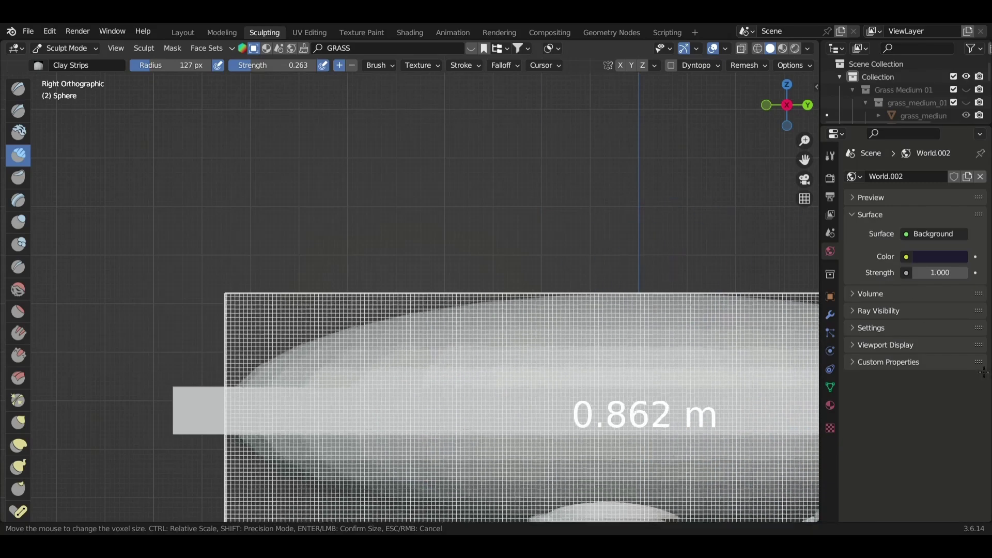
{"action": "key", "text": "Escape"}
Step: Set the remesh voxel size to 3.951 m and remesh the sphere
{"action": "left_click", "coordinate": [755, 65]}
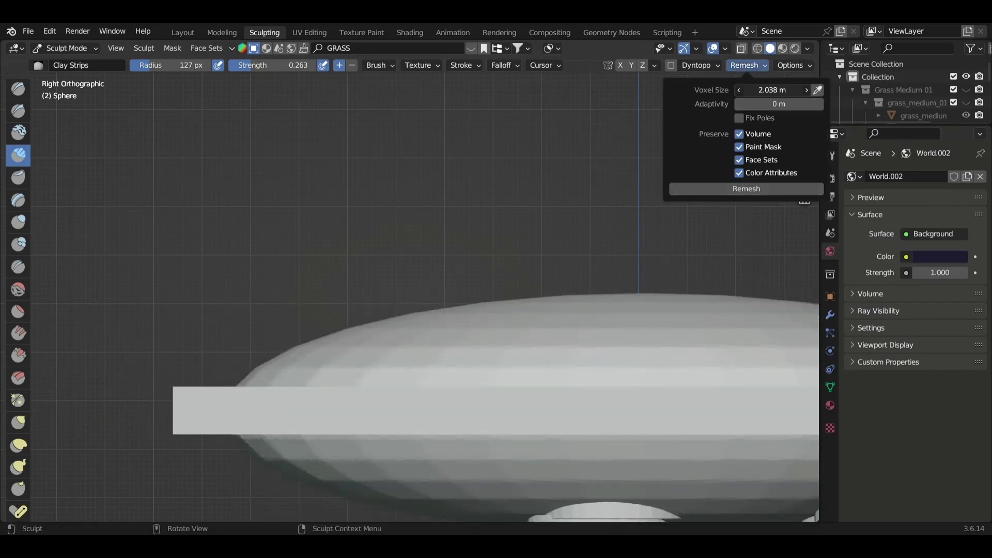
{"action": "scroll", "coordinate": [509, 175], "scroll_direction": "down", "scroll_amount": 1}
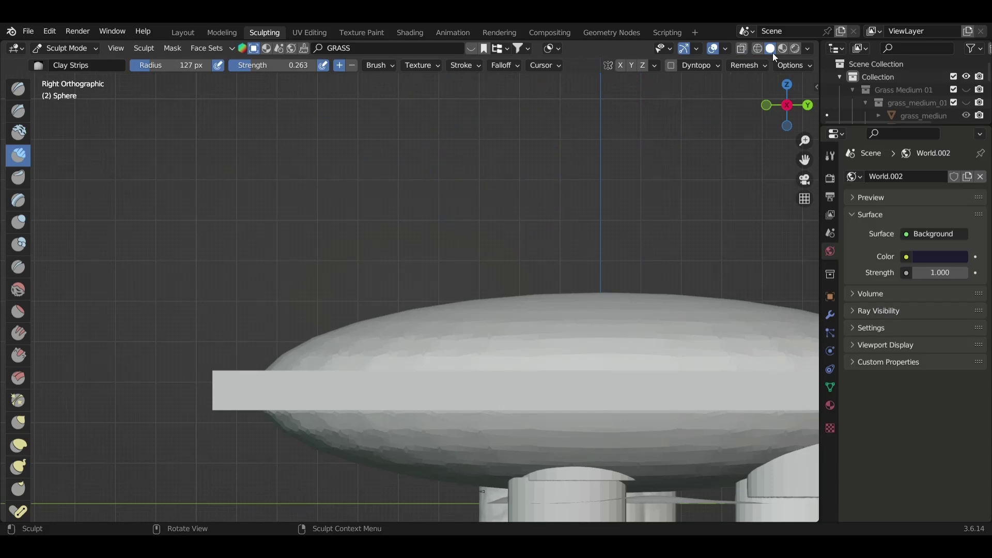
{"action": "left_click", "coordinate": [748, 65]}
{"action": "left_click_drag", "start_coordinate": [772, 90], "coordinate": [791, 90]}
{"action": "left_click", "coordinate": [761, 70]}
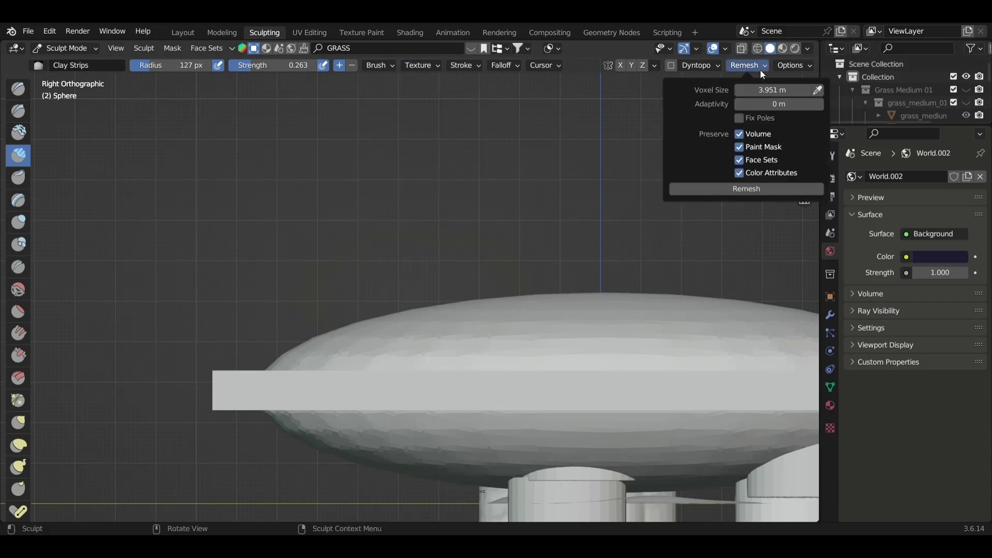
Step: Back in Layout, select the sphere and shade it smooth
{"action": "left_click", "coordinate": [183, 32]}
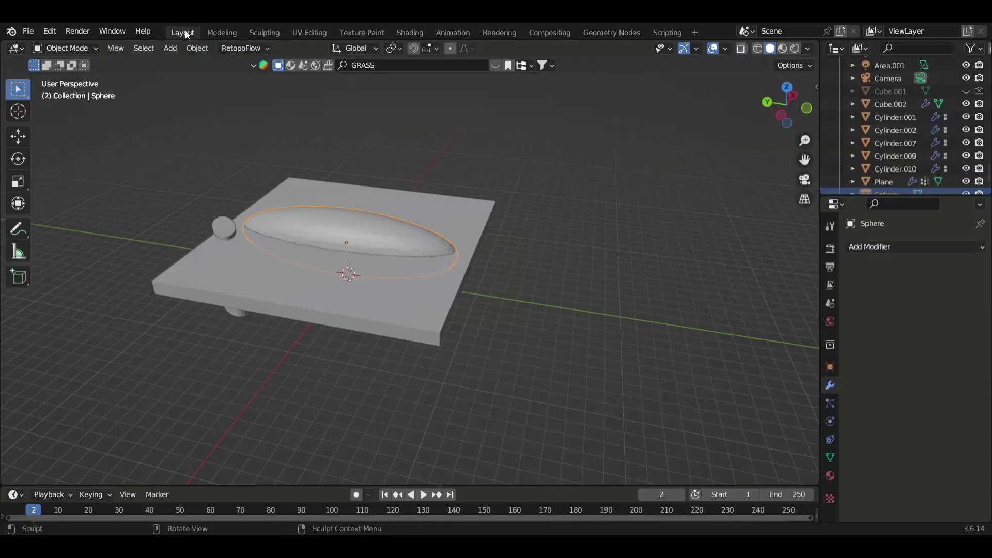
{"action": "right_click", "coordinate": [320, 92]}
{"action": "left_click", "coordinate": [320, 96]}
{"action": "left_click", "coordinate": [915, 247]}
Step: Add a Displace modifier using Texture at strength 7.300, then inspect the slab's rough hole
{"action": "left_click", "coordinate": [839, 326]}
{"action": "left_click", "coordinate": [860, 287]}
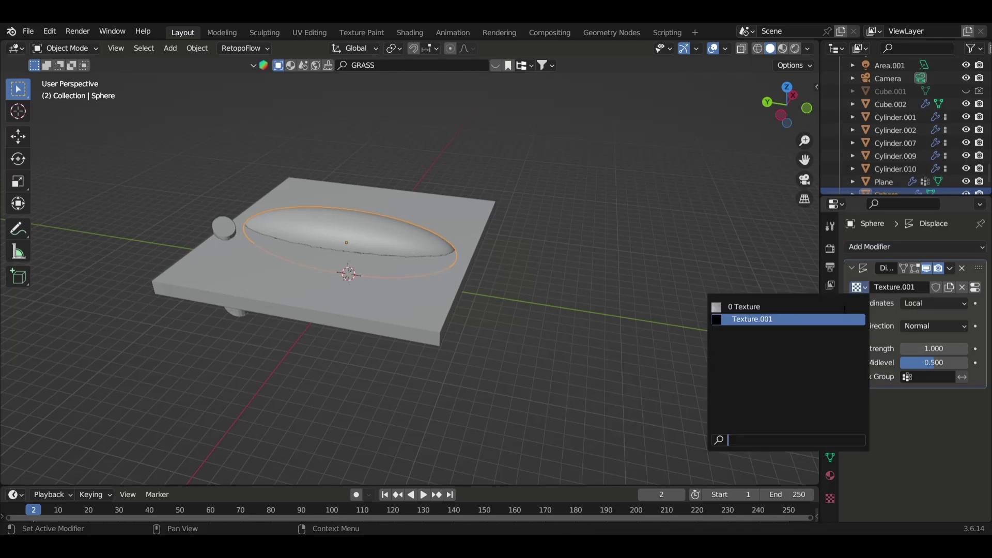
{"action": "left_click", "coordinate": [765, 317]}
{"action": "scroll", "coordinate": [573, 271], "scroll_direction": "up", "scroll_amount": 3}
{"action": "left_click_drag", "start_coordinate": [917, 353], "coordinate": [930, 353]}
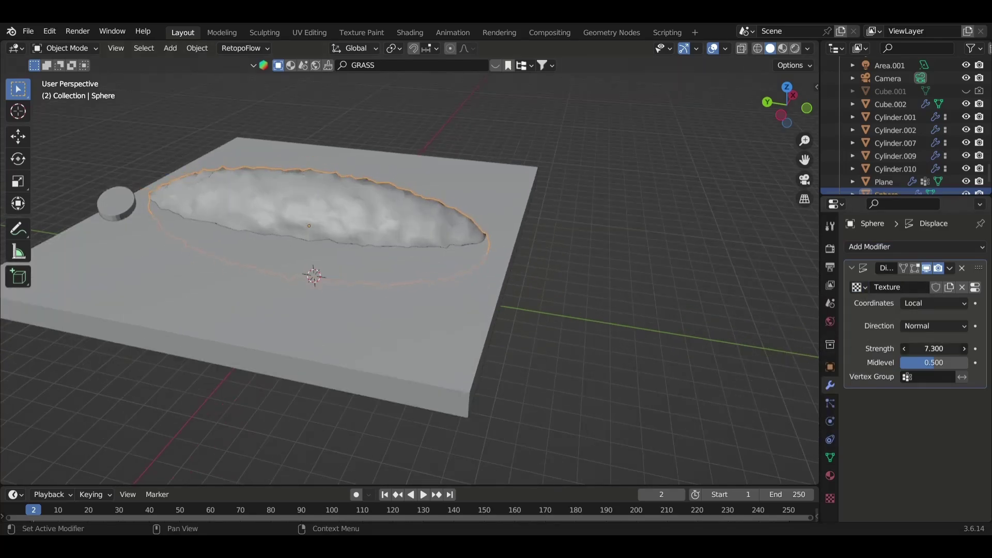
{"action": "left_click", "coordinate": [388, 281]}
{"action": "middle_click_drag", "start_coordinate": [389, 281], "coordinate": [493, 290]}
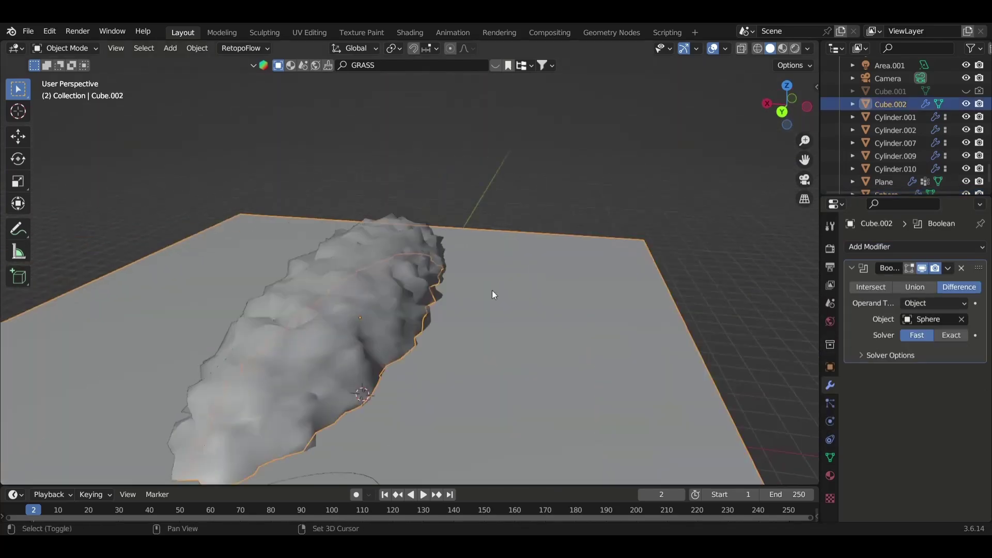
{"action": "scroll", "coordinate": [461, 295], "scroll_direction": "down", "scroll_amount": 3}
Step: Apply the Boolean cut to slab Cube.002 and delete the sphere
{"action": "key", "text": "ctrl+a"}
{"action": "left_click", "coordinate": [451, 299]}
{"action": "key", "text": "Delete"}
{"action": "mouse_move", "coordinate": [455, 331]}
{"action": "middle_mouse_down"}
{"action": "mouse_move", "coordinate": [485, 324]}
{"action": "mouse_move", "coordinate": [507, 248]}
{"action": "middle_mouse_up"}
{"action": "left_click", "coordinate": [485, 324]}
{"action": "key", "text": "s"}
{"action": "key", "text": "x"}
{"action": "key", "text": "Escape"}
Step: In Edit Mode, use top view and X-ray to select the hole's boundary loop
{"action": "key", "text": "Tab"}
{"action": "key", "text": "KP_7"}
{"action": "key", "text": "alt+z"}
{"action": "left_click_drag", "start_coordinate": [439, 138], "coordinate": [522, 394], "text": "shift"}
{"action": "left_click", "coordinate": [628, 217]}
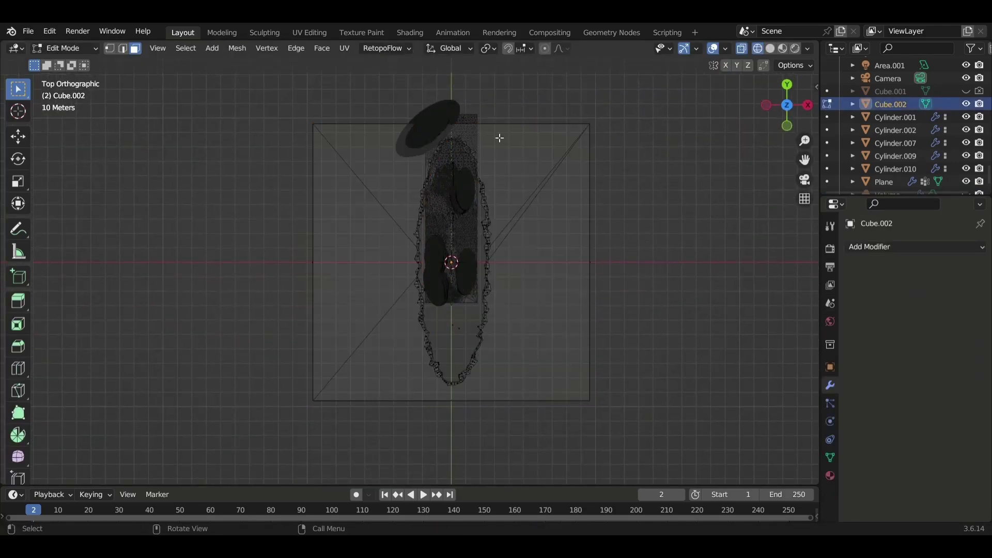
{"action": "left_click_drag", "start_coordinate": [499, 138], "coordinate": [399, 392]}
{"action": "left_click", "coordinate": [620, 186]}
{"action": "left_click_drag", "start_coordinate": [522, 139], "coordinate": [411, 393]}
{"action": "scroll", "coordinate": [451, 333], "scroll_direction": "up", "scroll_amount": 2}
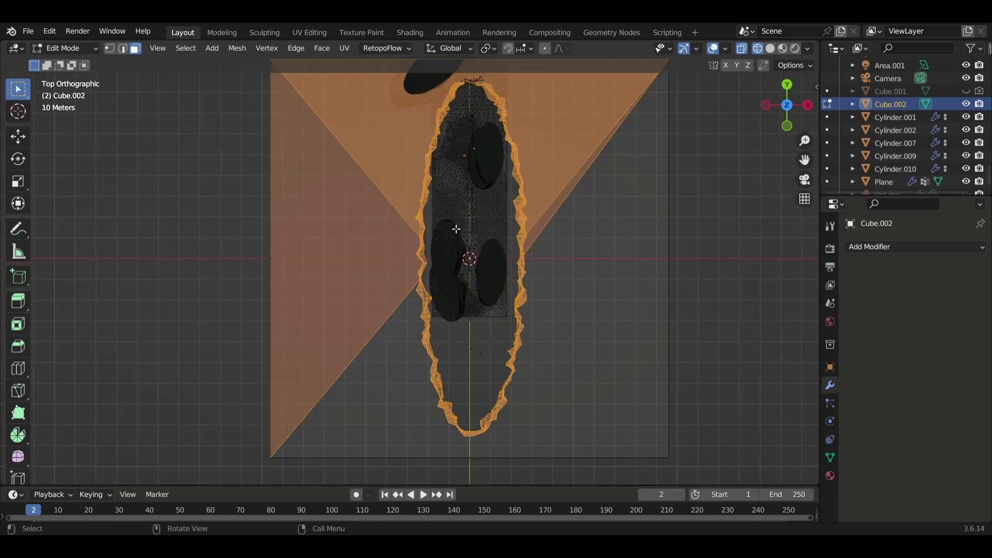
{"action": "left_click", "coordinate": [505, 215], "text": "alt"}
{"action": "scroll", "coordinate": [505, 215], "scroll_direction": "down", "scroll_amount": 2}
Step: Scale the hole's outline along X to narrow it into a thin crack
{"action": "key", "text": "s"}
{"action": "key", "text": "x"}
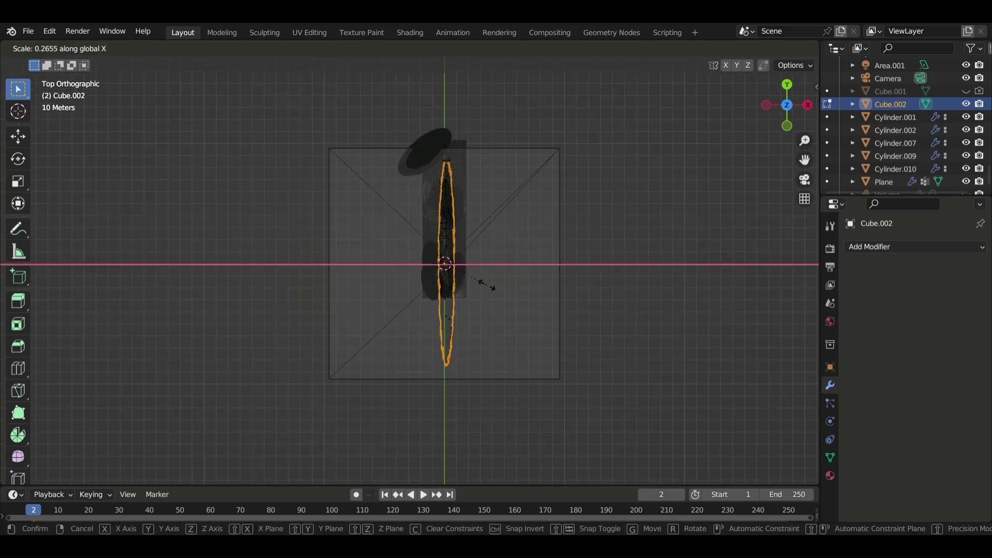
{"action": "left_click", "coordinate": [486, 285]}
{"action": "scroll", "coordinate": [533, 285], "scroll_direction": "up", "scroll_amount": 3}
{"action": "key", "text": "s"}
{"action": "key", "text": "x"}
{"action": "key", "text": "Escape"}
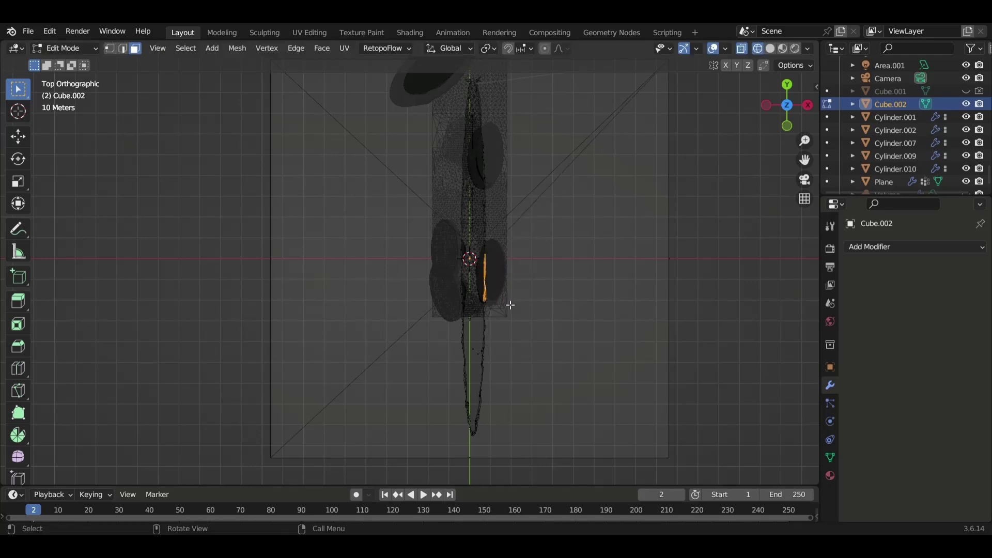
Step: With proportional editing on, bend the upper part of the crack
{"action": "key", "text": "o"}
{"action": "key", "text": "g"}
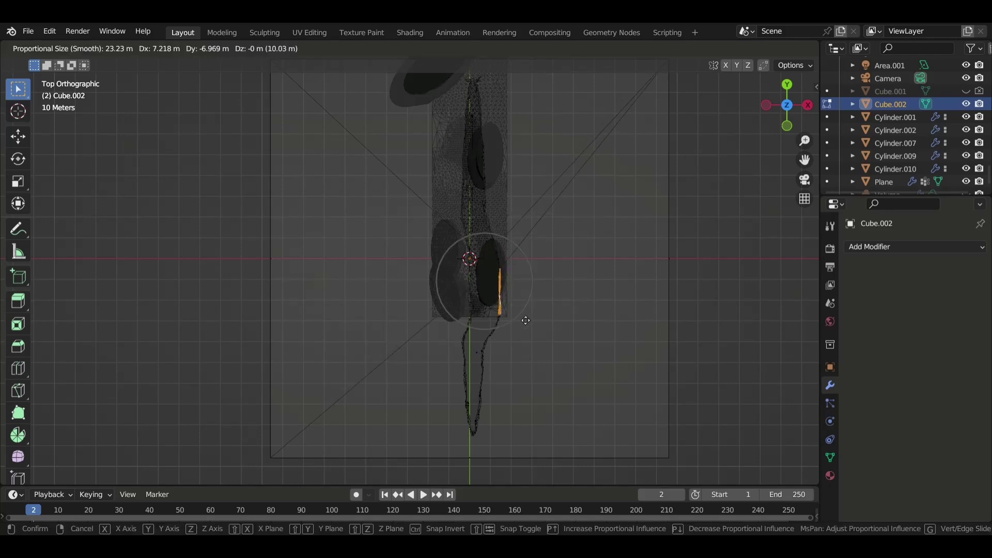
{"action": "left_click", "coordinate": [526, 320]}
{"action": "key", "text": "g"}
{"action": "left_click", "coordinate": [465, 238]}
{"action": "key", "text": "g"}
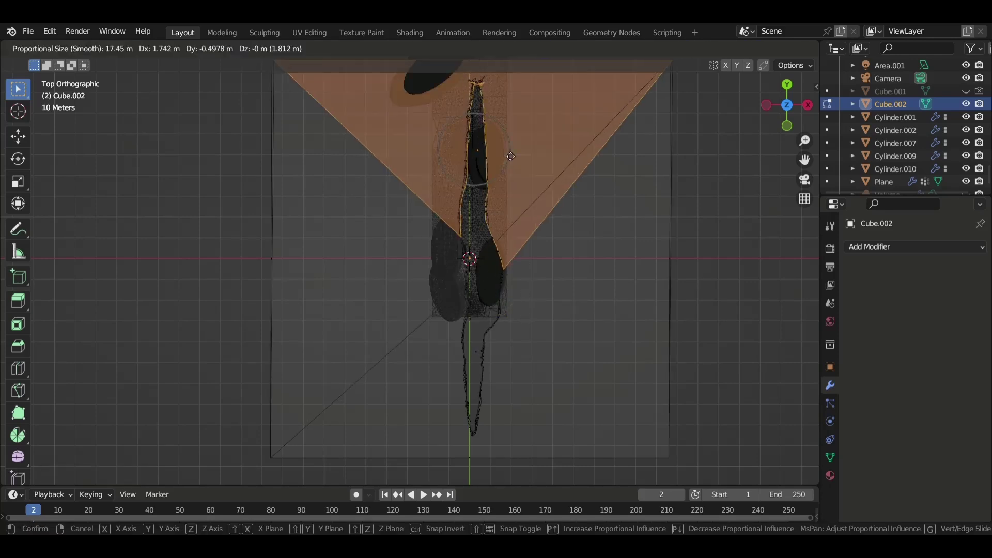
{"action": "left_click", "coordinate": [511, 156]}
Step: Shift the crack's lower vertices, then check it through the camera in solid shading
{"action": "left_click", "coordinate": [482, 166]}
{"action": "key", "text": "g"}
{"action": "key", "text": "Escape"}
{"action": "left_click", "coordinate": [461, 384]}
{"action": "key", "text": "g"}
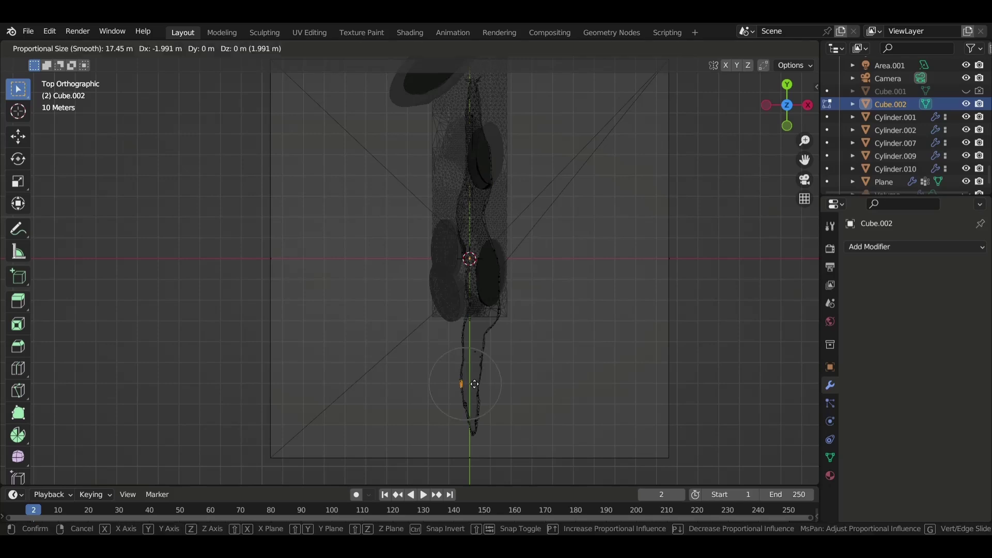
{"action": "key", "text": "KP_0"}
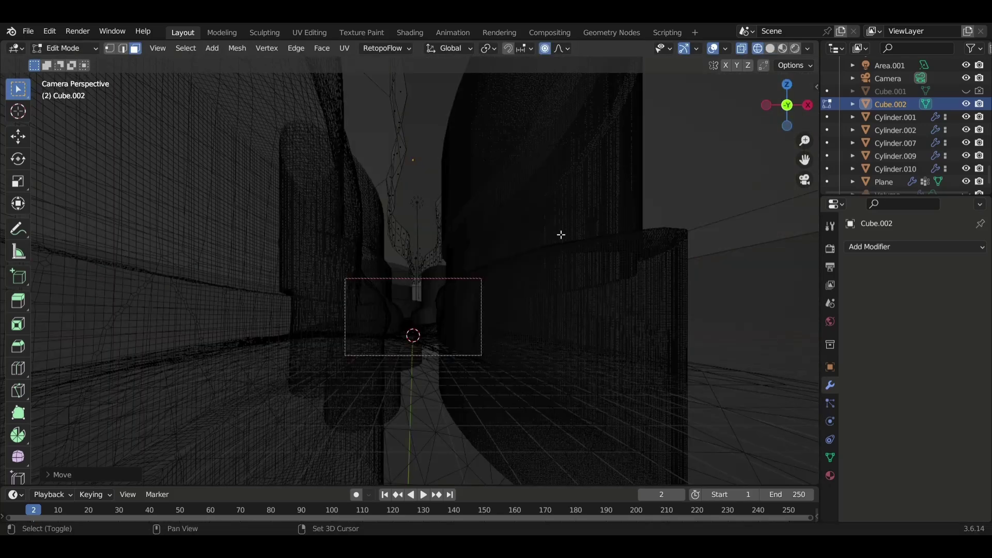
{"action": "key", "text": "shift+z"}
{"action": "key", "text": "grave"}
Step: Back in Object Mode, narrow the slab along X and view it from the right
{"action": "key", "text": "Tab"}
{"action": "key", "text": "s"}
{"action": "key", "text": "x"}
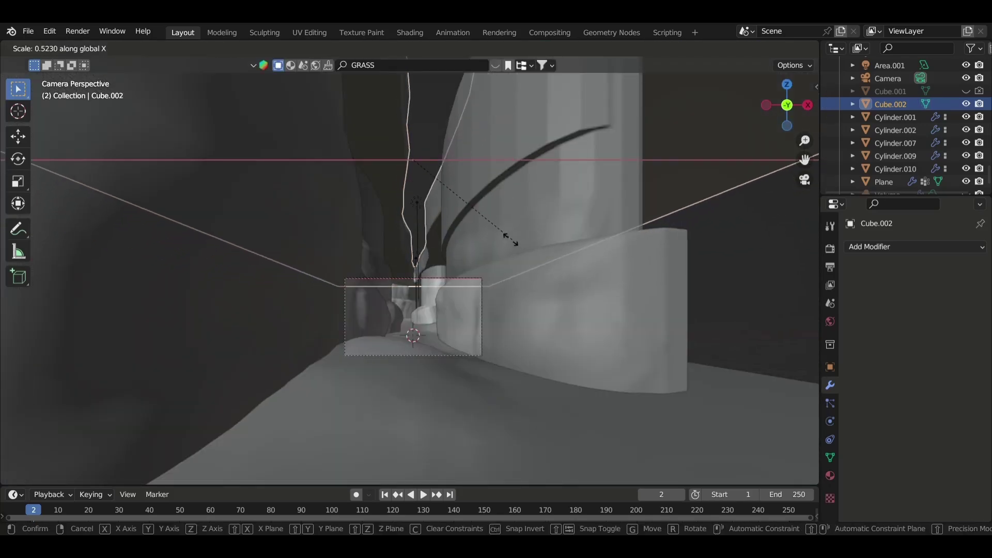
{"action": "left_click", "coordinate": [517, 286]}
{"action": "scroll", "coordinate": [518, 290], "scroll_direction": "up", "scroll_amount": 4}
{"action": "scroll", "coordinate": [517, 290], "scroll_direction": "down", "scroll_amount": 3}
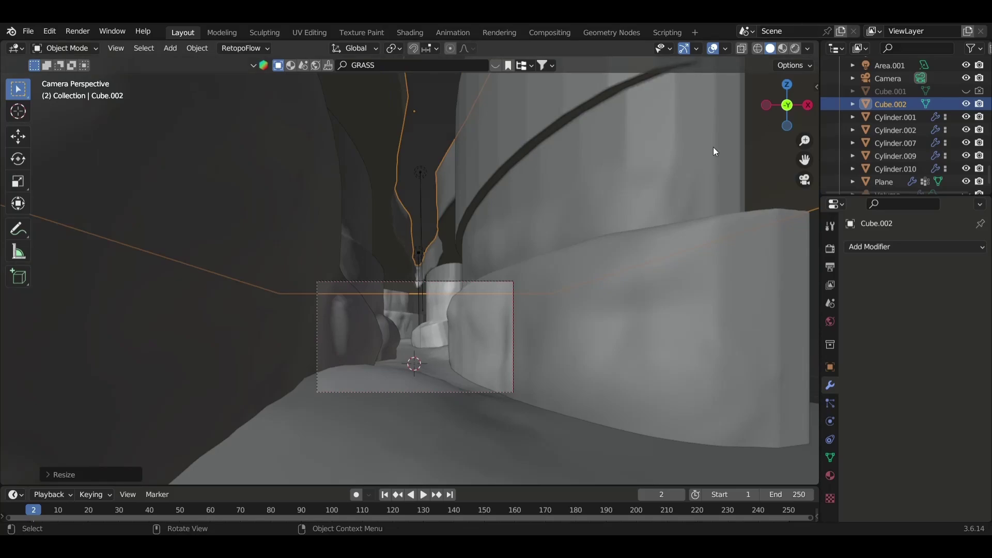
{"action": "key", "text": "KP_3"}
{"action": "middle_click_drag", "start_coordinate": [470, 281], "coordinate": [395, 283], "text": "shift"}
Step: Move the slab along Y, preview it rendered through the camera, and save girrafe.blend
{"action": "key", "text": "g"}
{"action": "key", "text": "y"}
{"action": "left_click", "coordinate": [636, 176]}
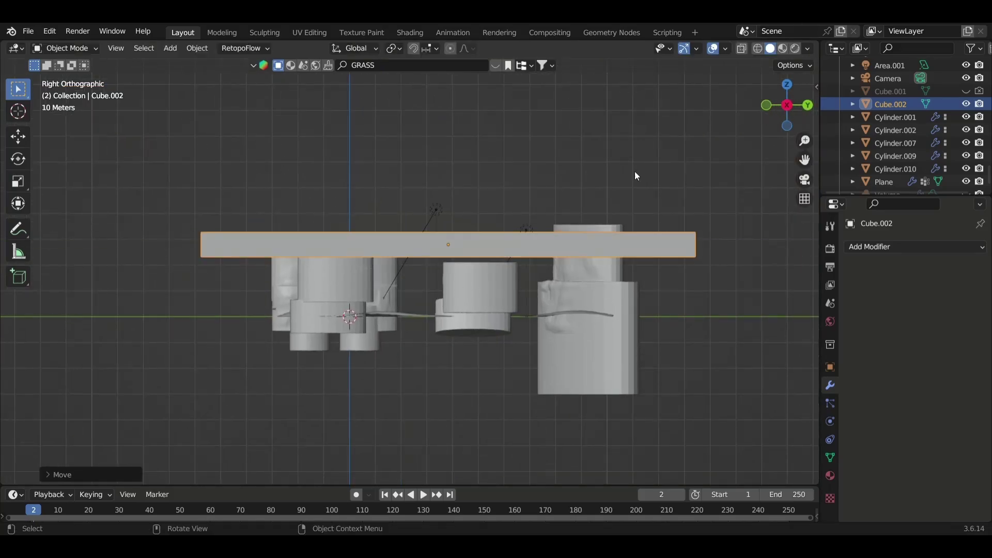
{"action": "left_click_drag", "start_coordinate": [763, 103], "coordinate": [501, 327]}
{"action": "key", "text": "z"}
{"action": "middle_click_drag", "start_coordinate": [502, 327], "coordinate": [495, 292]}
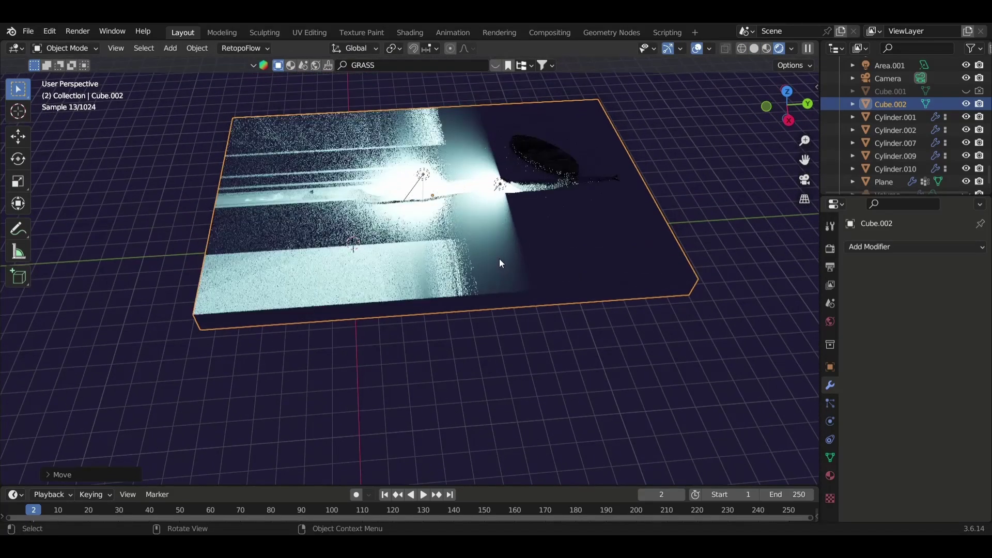
{"action": "key", "text": "KP_0"}
{"action": "key", "text": "ctrl+s"}
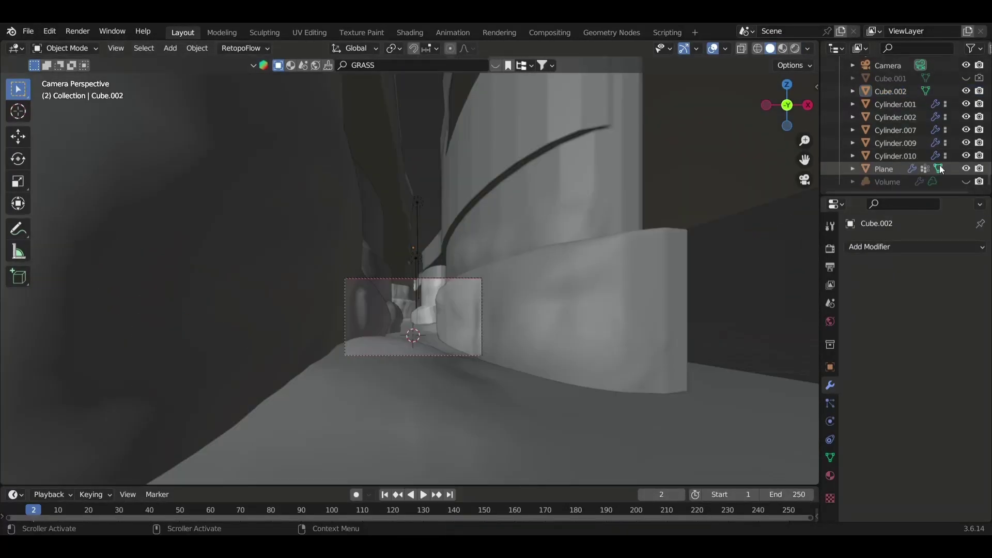
Step: Set the fog Volume's density to 0.010 and save again
{"action": "left_click", "coordinate": [928, 182]}
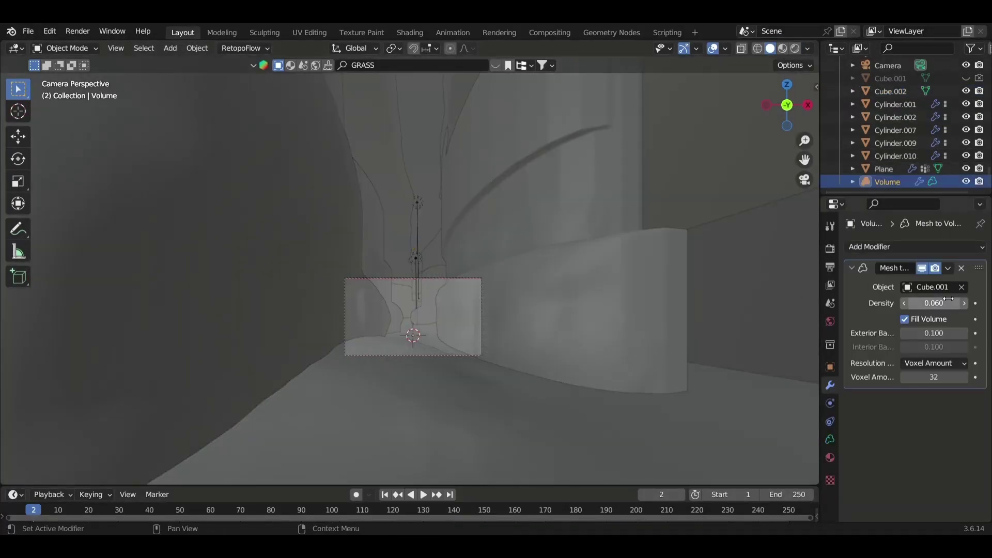
{"action": "type", "text": "1"}
{"action": "key", "text": "Return"}
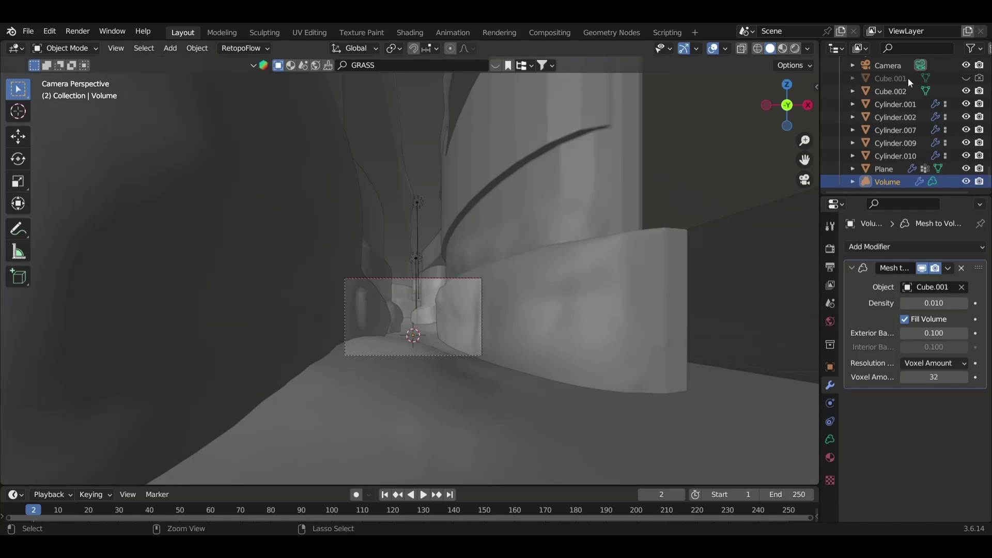
{"action": "key", "text": "ctrl+s"}
Step: Orbit around the scene to inspect the slab and Volume from below
{"action": "middle_click_drag", "start_coordinate": [659, 162], "coordinate": [368, 256]}
{"action": "left_click", "coordinate": [436, 247]}
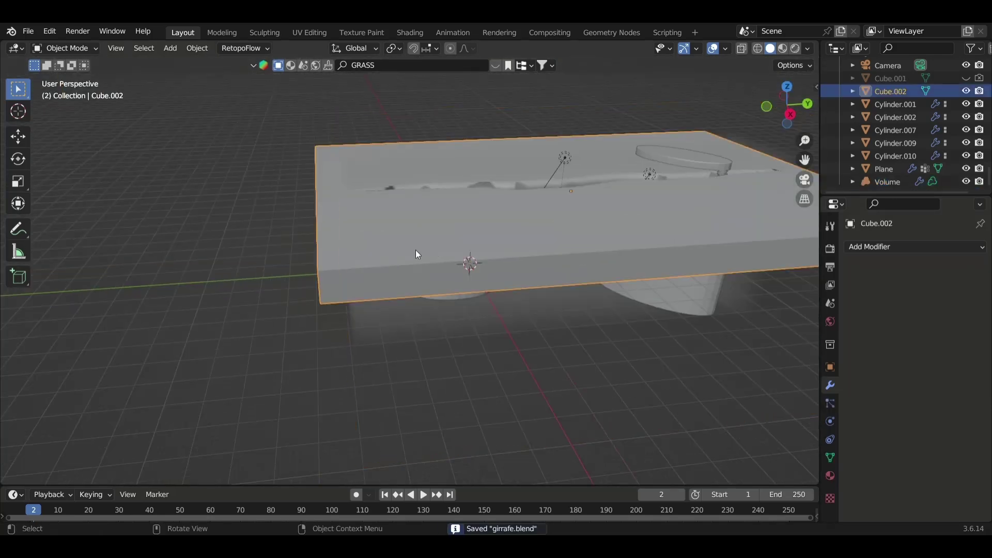
{"action": "left_click", "coordinate": [416, 250]}
{"action": "mouse_move", "coordinate": [374, 330]}
{"action": "middle_mouse_down"}
{"action": "mouse_move", "coordinate": [485, 312]}
{"action": "mouse_move", "coordinate": [393, 266]}
{"action": "mouse_move", "coordinate": [415, 327]}
{"action": "mouse_move", "coordinate": [423, 259]}
{"action": "mouse_move", "coordinate": [487, 303]}
{"action": "middle_mouse_up"}
{"action": "scroll", "coordinate": [436, 307], "scroll_direction": "up", "scroll_amount": 5}
{"action": "scroll", "coordinate": [414, 327], "scroll_direction": "down", "scroll_amount": 8}
{"action": "scroll", "coordinate": [311, 306], "scroll_direction": "up", "scroll_amount": 3}
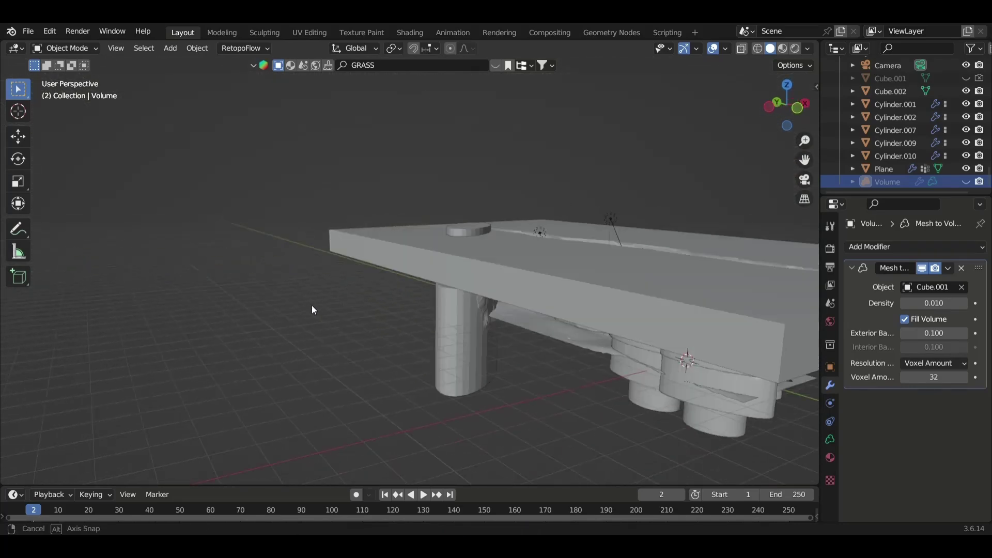
{"action": "scroll", "coordinate": [542, 341], "scroll_direction": "up", "scroll_amount": 3}
Step: Add a new plane, Plane.001, and scale it up
{"action": "key", "text": "shift+a"}
{"action": "mouse_move", "coordinate": [542, 341]}
{"action": "middle_mouse_down"}
{"action": "mouse_move", "coordinate": [654, 274]}
{"action": "mouse_move", "coordinate": [517, 294]}
{"action": "middle_mouse_up"}
{"action": "left_click", "coordinate": [698, 274]}
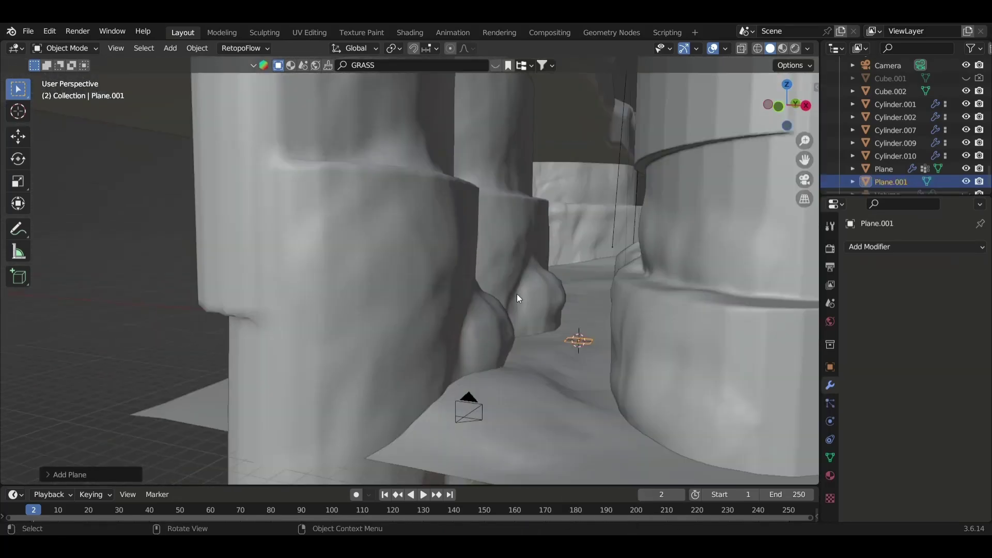
{"action": "key", "text": "s"}
{"action": "left_click", "coordinate": [2, 238]}
{"action": "scroll", "coordinate": [187, 223], "scroll_direction": "down", "scroll_amount": 5}
{"action": "key", "text": "s"}
{"action": "key", "text": "KP_3"}
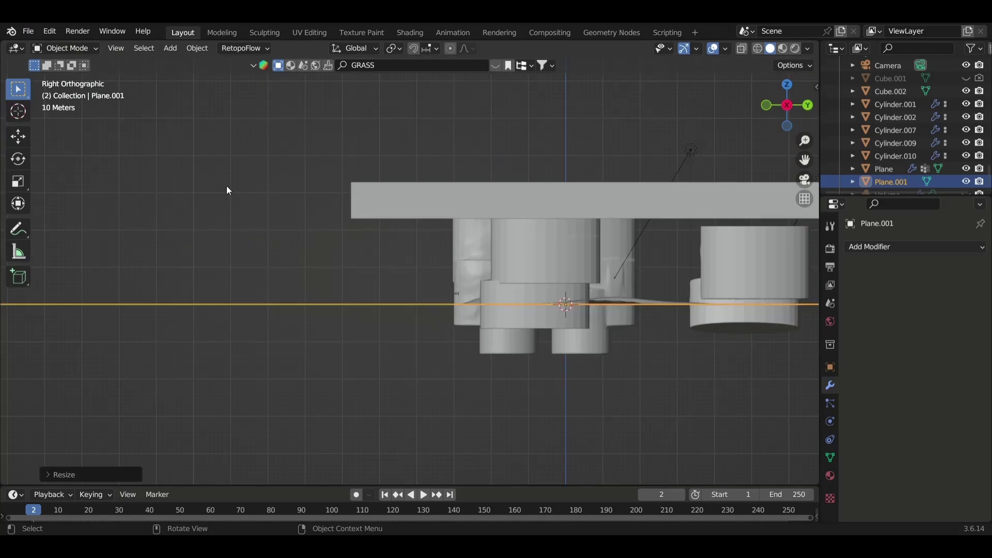
{"action": "scroll", "coordinate": [522, 337], "scroll_direction": "up", "scroll_amount": 5}
Step: Raise the plane along Z and view it through the camera
{"action": "key", "text": "g"}
{"action": "key", "text": "z"}
{"action": "left_click", "coordinate": [543, 326]}
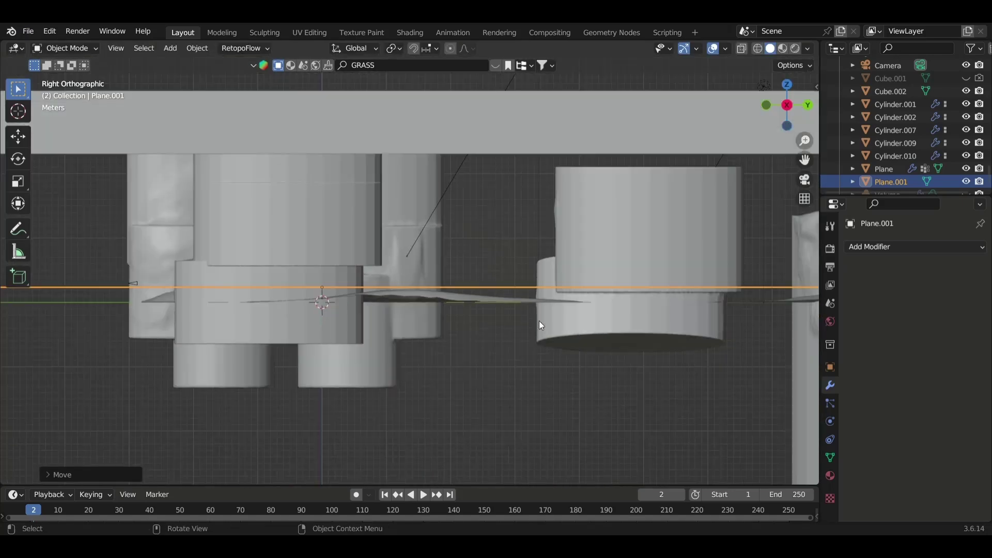
{"action": "key", "text": "KP_0"}
Step: Give the plane's material Transmission 1 and Roughness 0.014, previewed in Rendered shading
{"action": "left_click", "coordinate": [830, 475]}
{"action": "scroll", "coordinate": [879, 395], "scroll_direction": "down", "scroll_amount": 5}
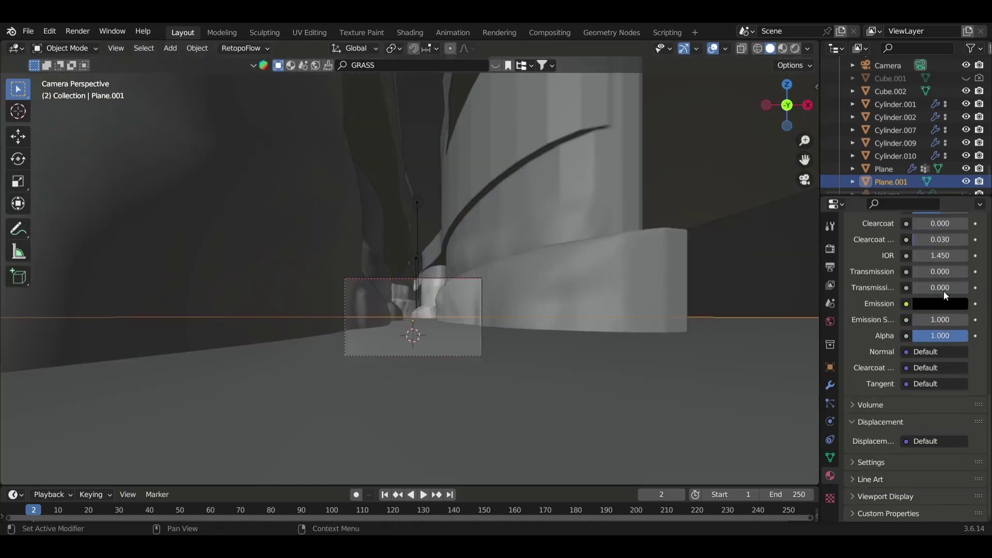
{"action": "scroll", "coordinate": [930, 336], "scroll_direction": "up", "scroll_amount": 4}
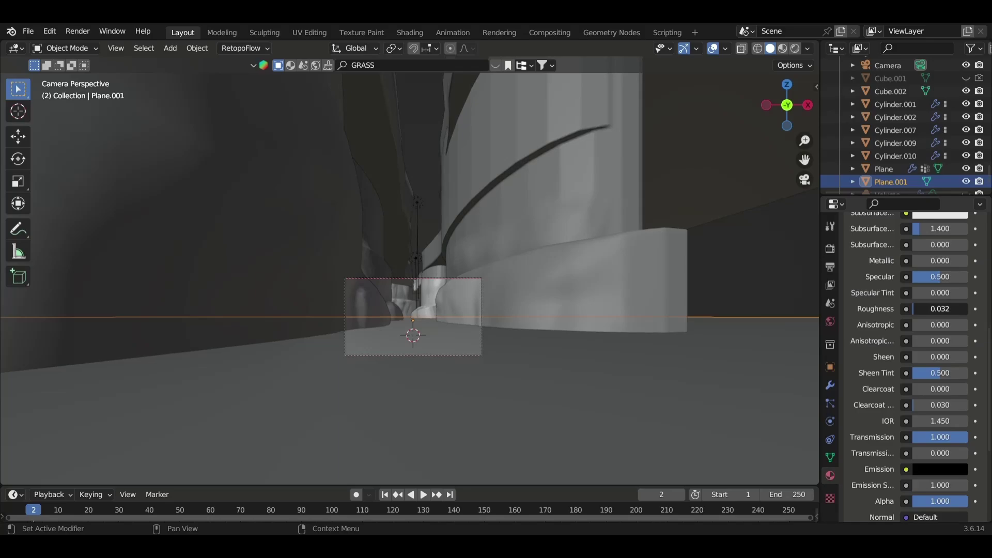
{"action": "type", "text": "0.014"}
{"action": "left_click", "coordinate": [798, 49]}
{"action": "left_click", "coordinate": [703, 283]}
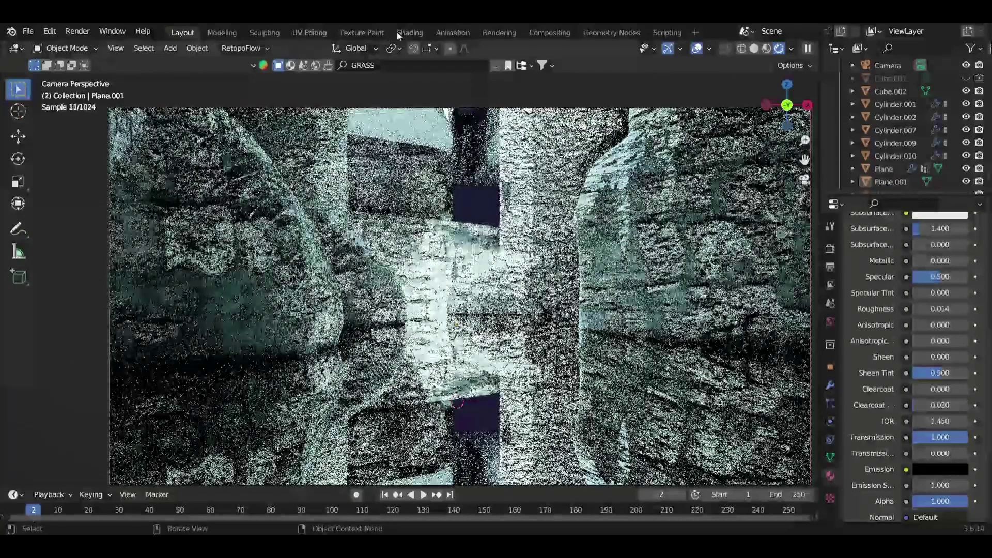
Step: In the Shading workspace, add a Displacement node and a Noise Texture node
{"action": "left_click", "coordinate": [410, 33]}
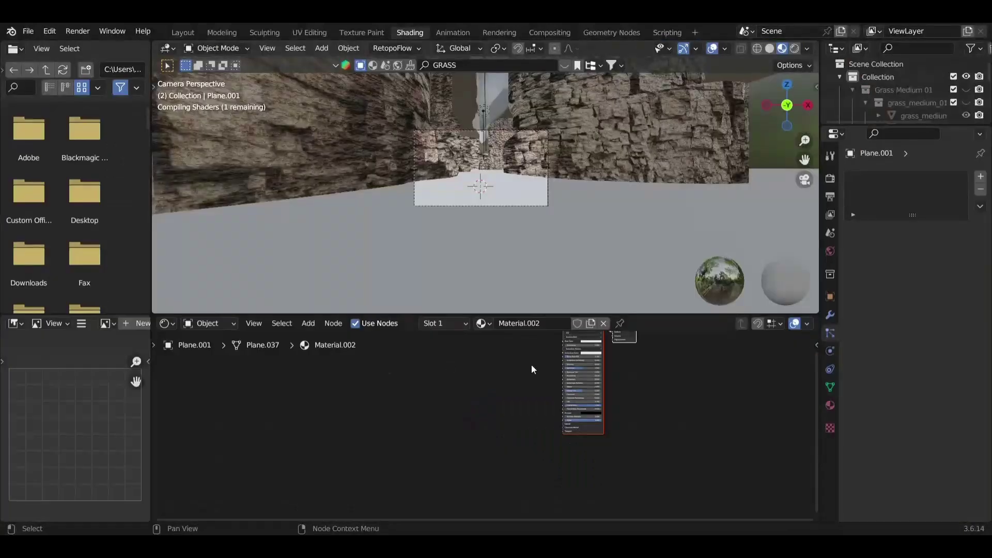
{"action": "key", "text": "shift+a"}
{"action": "type", "text": "D"}
{"action": "left_click", "coordinate": [435, 414]}
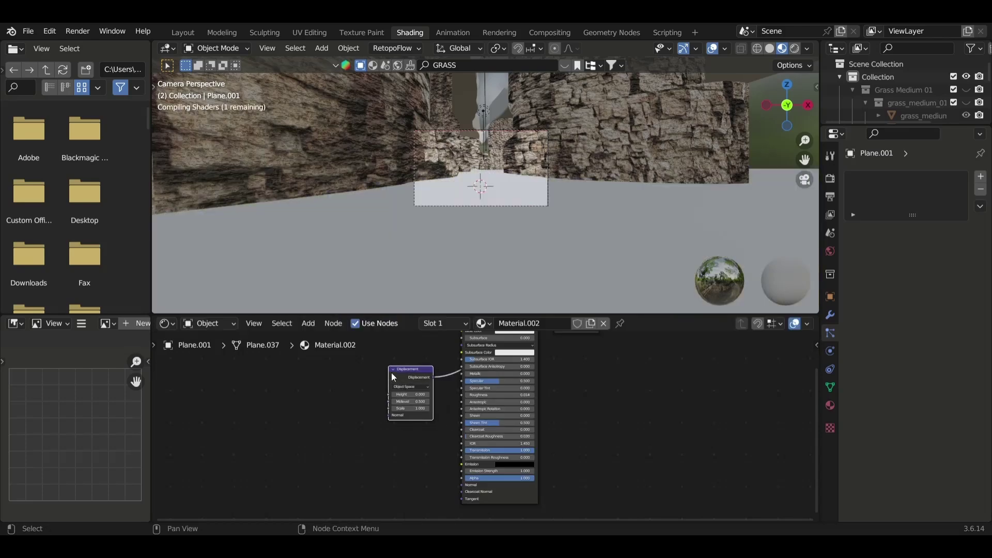
{"action": "left_click", "coordinate": [410, 393]}
{"action": "key", "text": "shift+a"}
{"action": "type", "text": "n"}
{"action": "key", "text": "Return"}
{"action": "left_click", "coordinate": [360, 403]}
{"action": "middle_click_drag", "start_coordinate": [402, 394], "coordinate": [476, 499]}
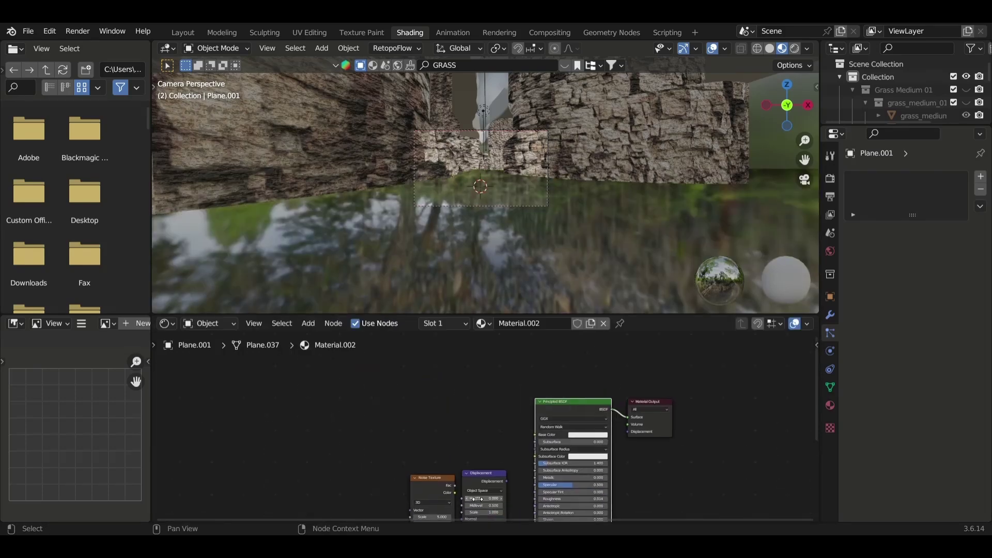
Step: Link the Noise Texture Fac into Displacement Height and set the noise Scale to 1000
{"action": "left_click_drag", "start_coordinate": [609, 448], "coordinate": [628, 432]}
{"action": "scroll", "coordinate": [504, 420], "scroll_direction": "up", "scroll_amount": 2}
{"action": "mouse_move", "coordinate": [497, 429]}
{"action": "left_mouse_down"}
{"action": "mouse_move", "coordinate": [520, 461]}
{"action": "mouse_move", "coordinate": [365, 432]}
{"action": "left_mouse_up"}
{"action": "scroll", "coordinate": [520, 461], "scroll_direction": "up", "scroll_amount": 2}
{"action": "left_click_drag", "start_coordinate": [525, 475], "coordinate": [525, 447]}
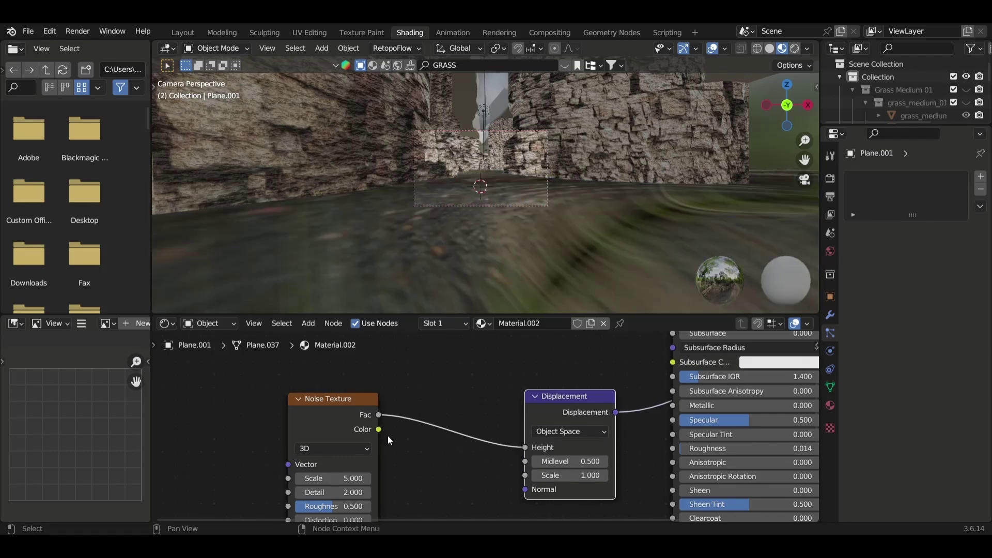
{"action": "scroll", "coordinate": [388, 435], "scroll_direction": "up", "scroll_amount": 1}
{"action": "mouse_move", "coordinate": [307, 487]}
{"action": "left_mouse_down"}
{"action": "mouse_move", "coordinate": [361, 487]}
{"action": "mouse_move", "coordinate": [316, 472]}
{"action": "left_mouse_up"}
{"action": "middle_click_drag", "start_coordinate": [316, 472], "coordinate": [329, 426]}
{"action": "mouse_move", "coordinate": [316, 457]}
{"action": "left_mouse_down"}
{"action": "mouse_move", "coordinate": [357, 457]}
{"action": "mouse_move", "coordinate": [279, 457]}
{"action": "mouse_move", "coordinate": [362, 441]}
{"action": "left_mouse_up"}
{"action": "middle_click_drag", "start_coordinate": [517, 290], "coordinate": [526, 249]}
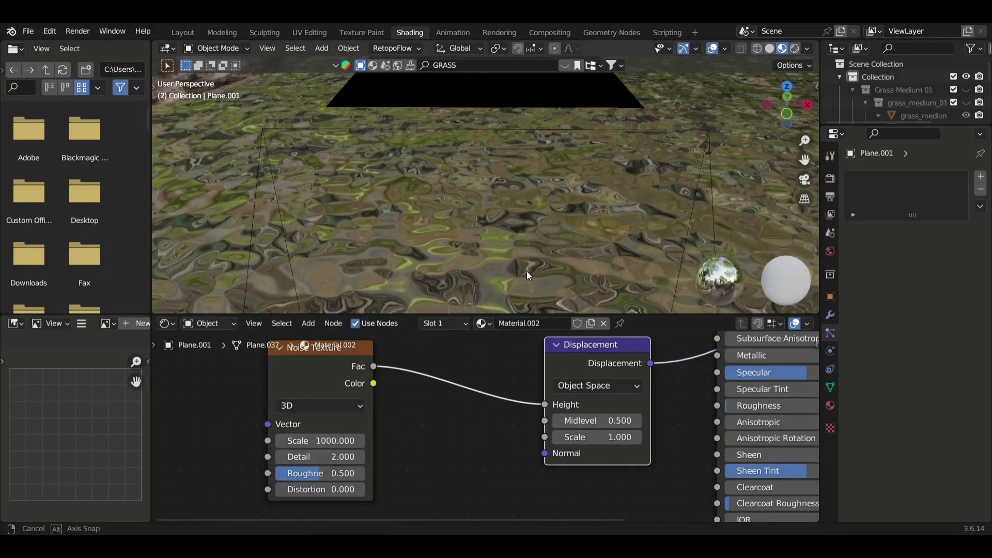
{"action": "scroll", "coordinate": [525, 249], "scroll_direction": "down", "scroll_amount": 3}
{"action": "scroll", "coordinate": [551, 219], "scroll_direction": "down", "scroll_amount": 3}
{"action": "scroll", "coordinate": [609, 226], "scroll_direction": "down", "scroll_amount": 3}
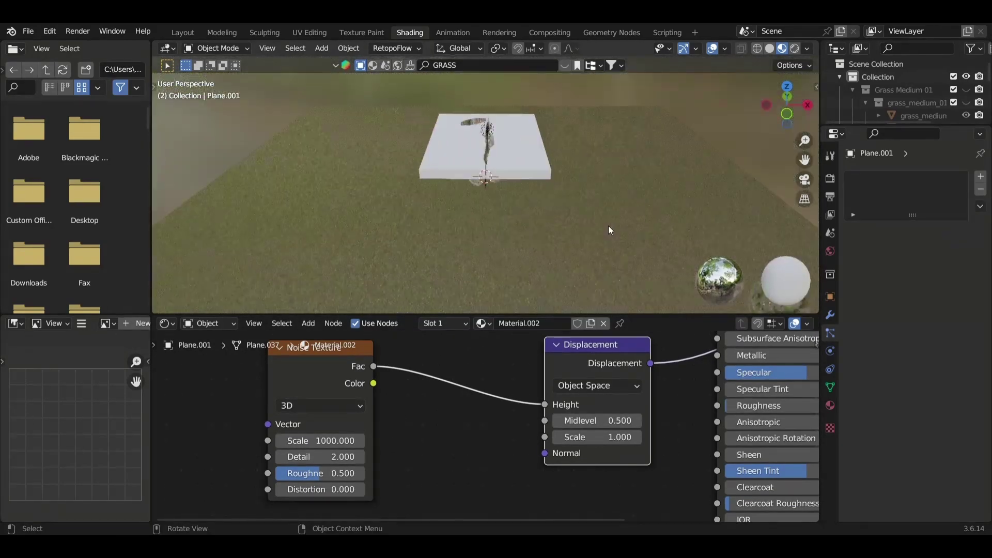
Step: Shrink the plane and reposition it from the side view
{"action": "key", "text": "s"}
{"action": "left_click", "coordinate": [522, 191]}
{"action": "key", "text": "KP_3"}
{"action": "key", "text": "s"}
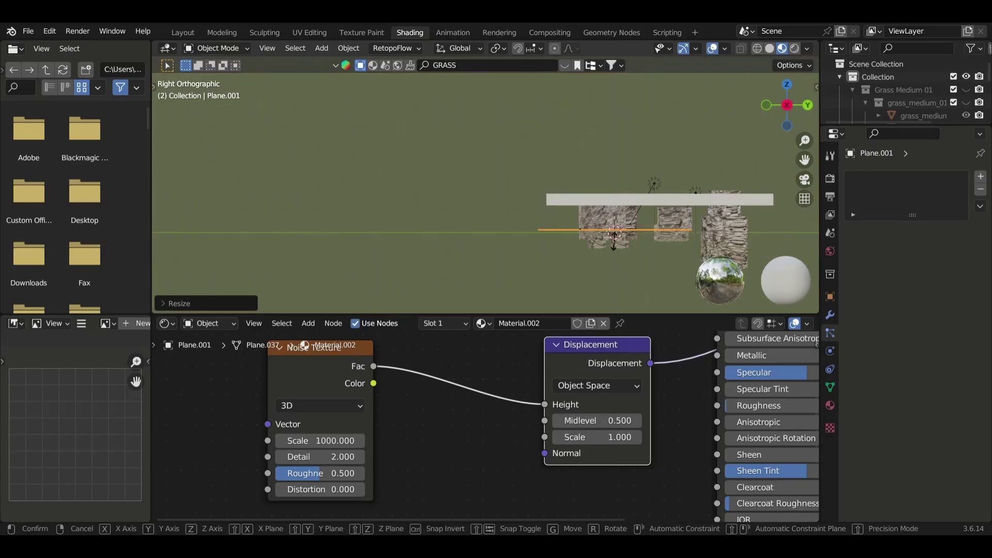
{"action": "key", "text": "y"}
{"action": "key", "text": "g"}
{"action": "left_click", "coordinate": [748, 245]}
{"action": "key", "text": "KP_0"}
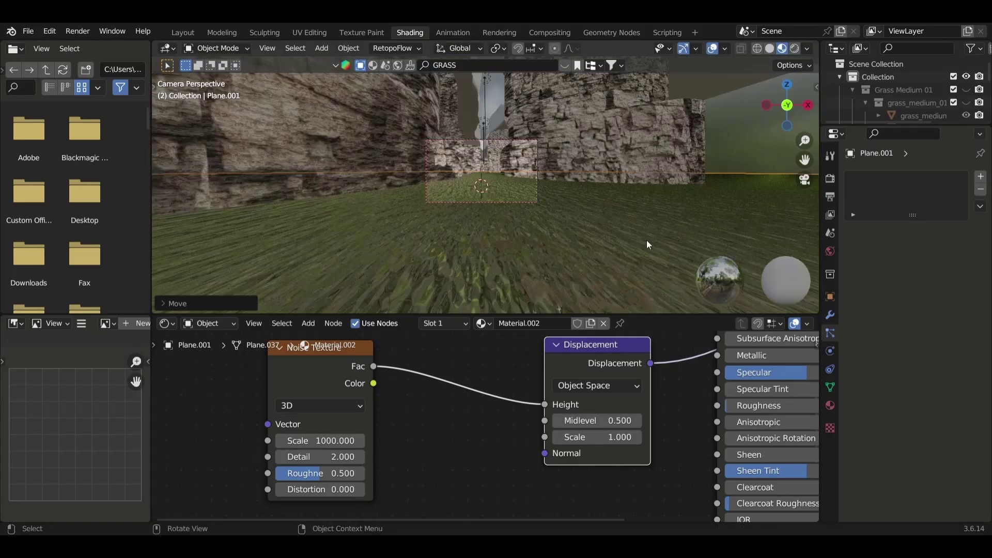
Step: Stretch the plane much wider along Y and X
{"action": "key", "text": "s"}
{"action": "key", "text": "y"}
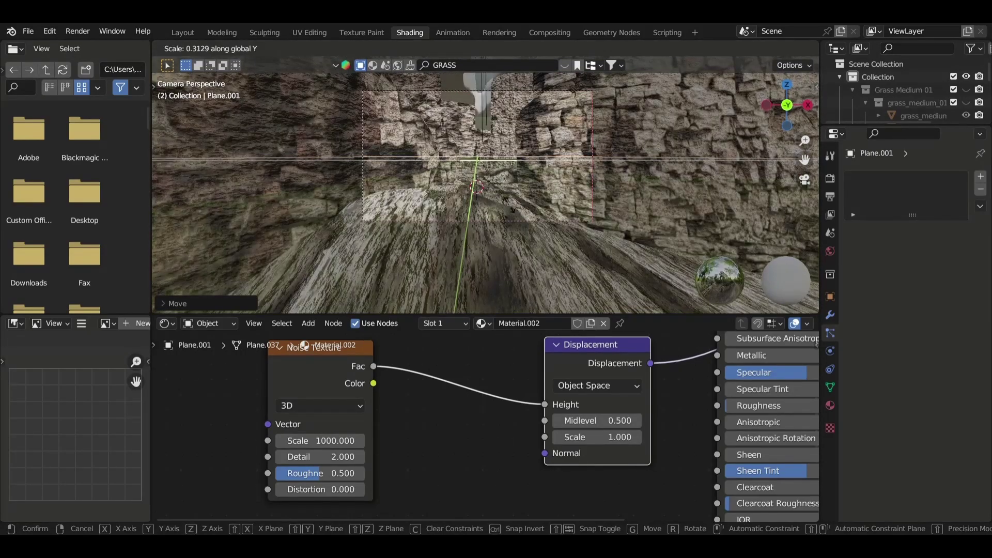
{"action": "key", "text": "Escape"}
{"action": "key", "text": "s"}
{"action": "key", "text": "x"}
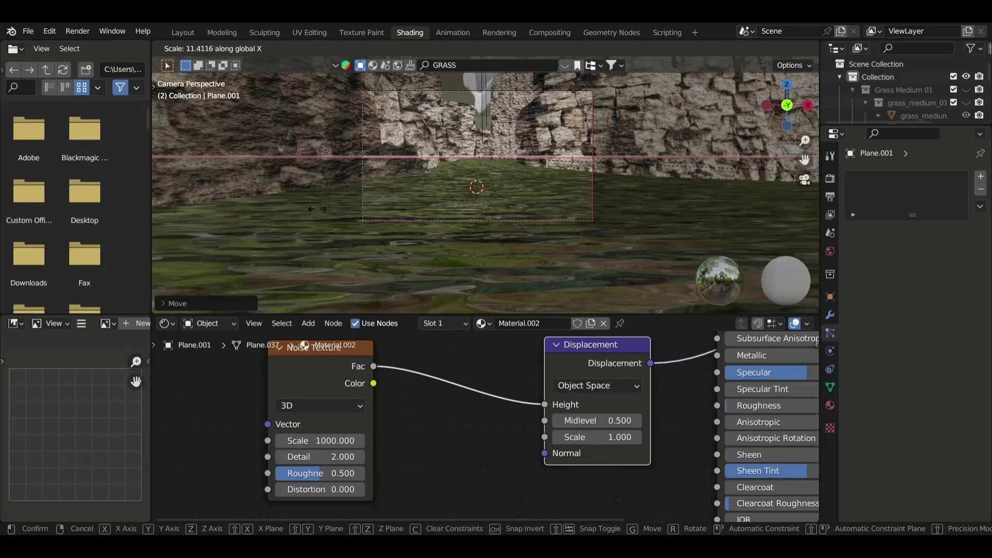
{"action": "key", "text": "Escape"}
Step: Lower the Displacement Scale step by step to 0
{"action": "key", "text": "BackSpace"}
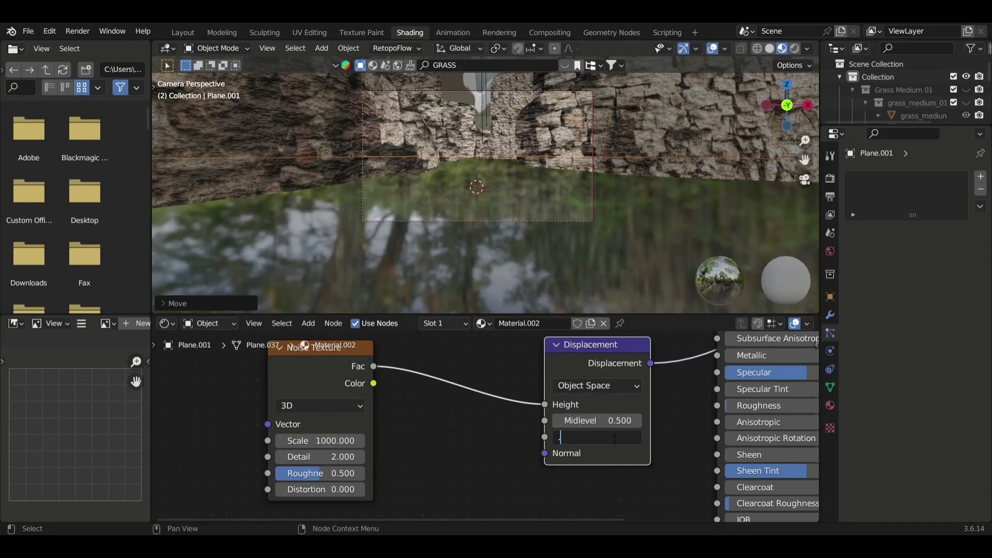
{"action": "key", "text": "Return"}
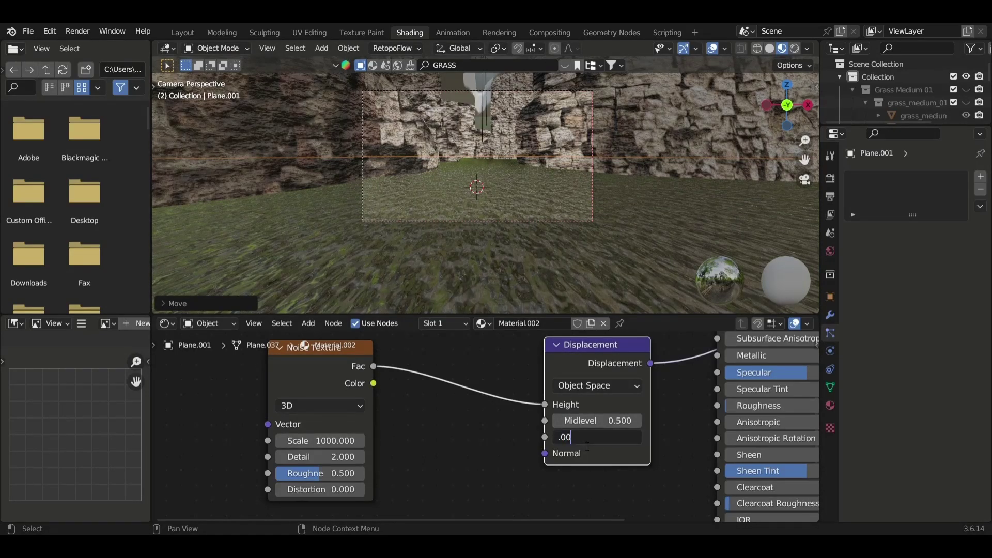
{"action": "type", "text": "1"}
{"action": "key", "text": "Return"}
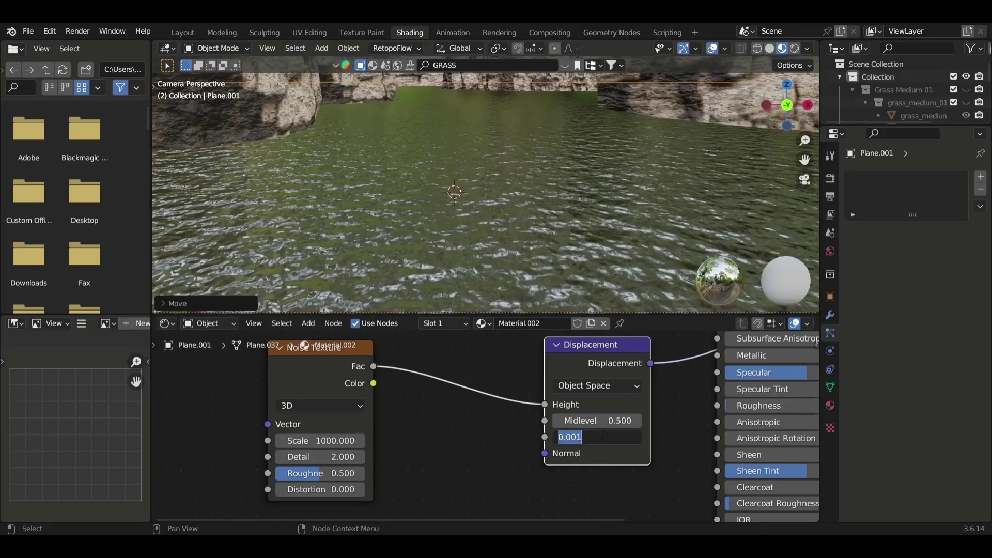
{"action": "type", "text": "0.000"}
{"action": "key", "text": "Return"}
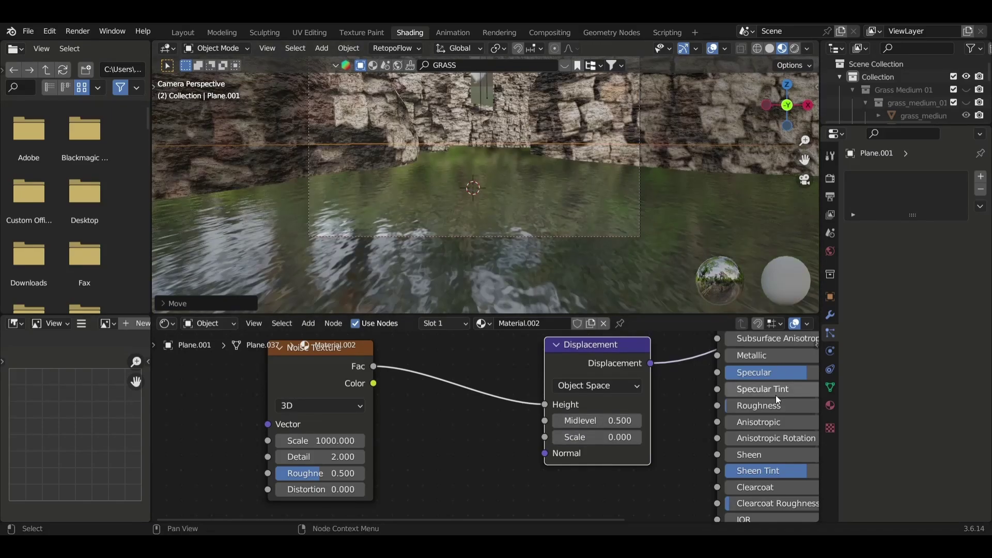
Step: Tint the plane's Base Color green in rendered preview and save the file
{"action": "left_click", "coordinate": [801, 49]}
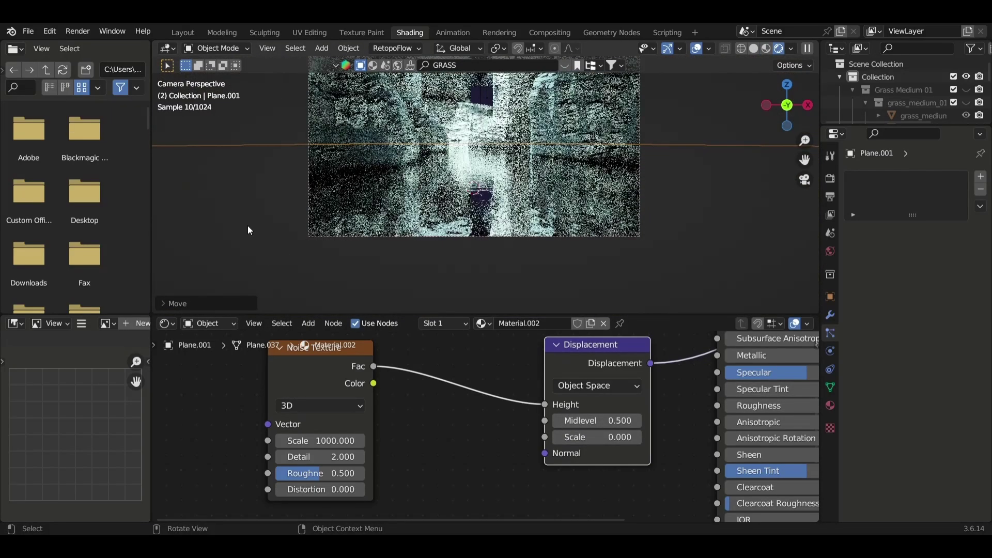
{"action": "scroll", "coordinate": [649, 396], "scroll_direction": "down", "scroll_amount": 2}
{"action": "left_click", "coordinate": [661, 361]}
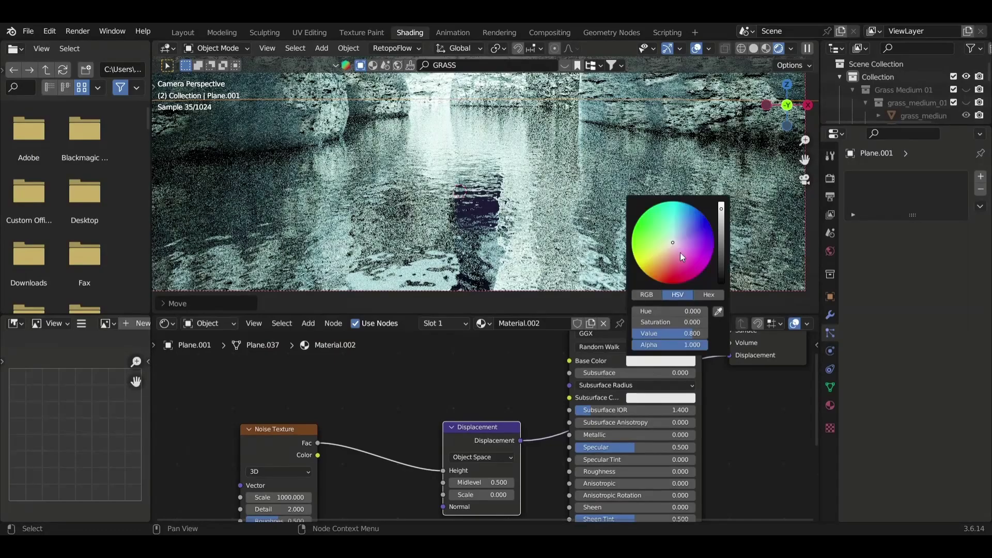
{"action": "left_click_drag", "start_coordinate": [680, 253], "coordinate": [658, 250]}
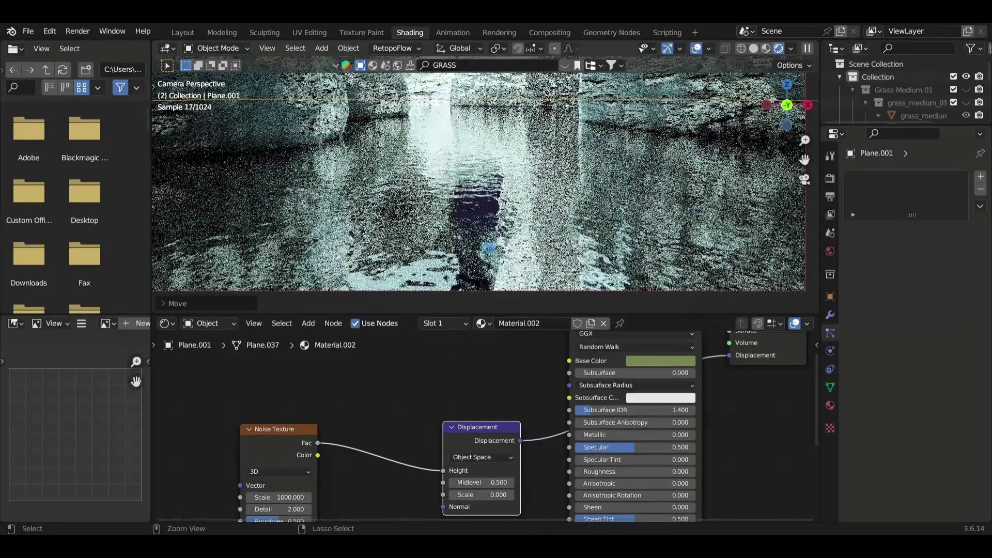
{"action": "key", "text": "ctrl+s"}
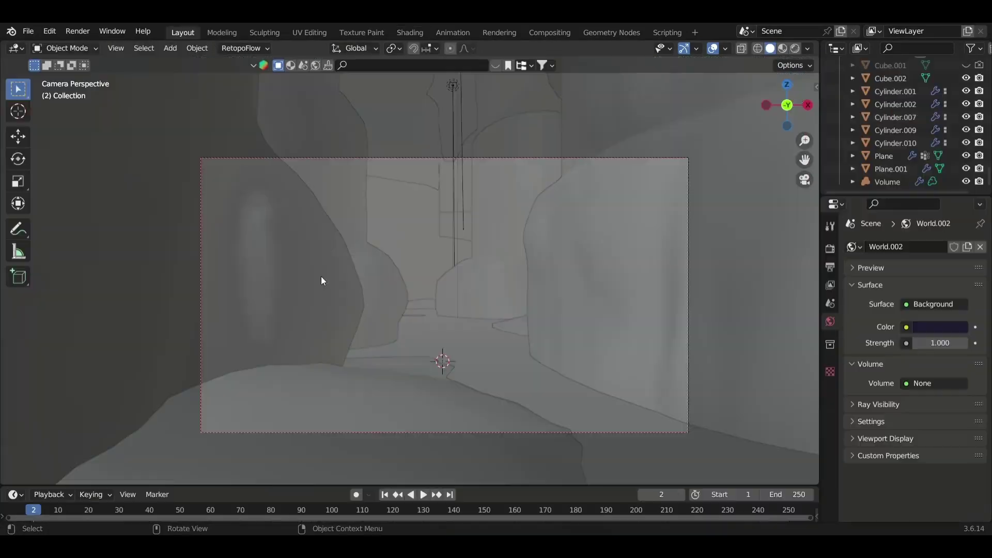
Step: Add a new cube and raise it along the Z axis
{"action": "scroll", "coordinate": [351, 279], "scroll_direction": "down", "scroll_amount": 2}
{"action": "scroll", "coordinate": [346, 247], "scroll_direction": "up", "scroll_amount": 2}
{"action": "scroll", "coordinate": [350, 271], "scroll_direction": "up", "scroll_amount": 1}
{"action": "key", "text": "shift+a"}
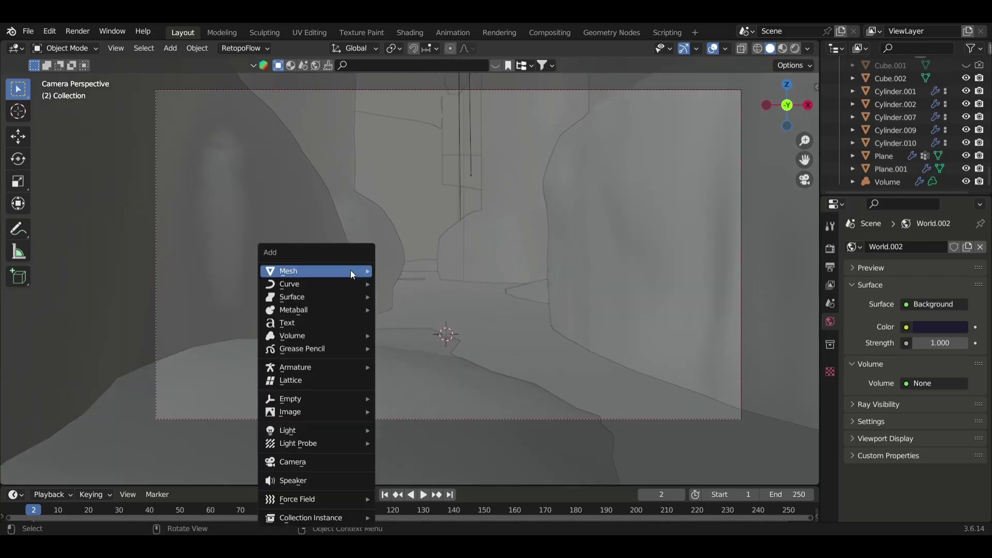
{"action": "left_click", "coordinate": [405, 291]}
{"action": "scroll", "coordinate": [406, 291], "scroll_direction": "up", "scroll_amount": 2}
{"action": "key", "text": "g"}
{"action": "key", "text": "z"}
{"action": "left_click", "coordinate": [517, 282]}
Step: Rotate, tilt and reposition the new cube, finishing with a Z-axis twist
{"action": "key", "text": "r"}
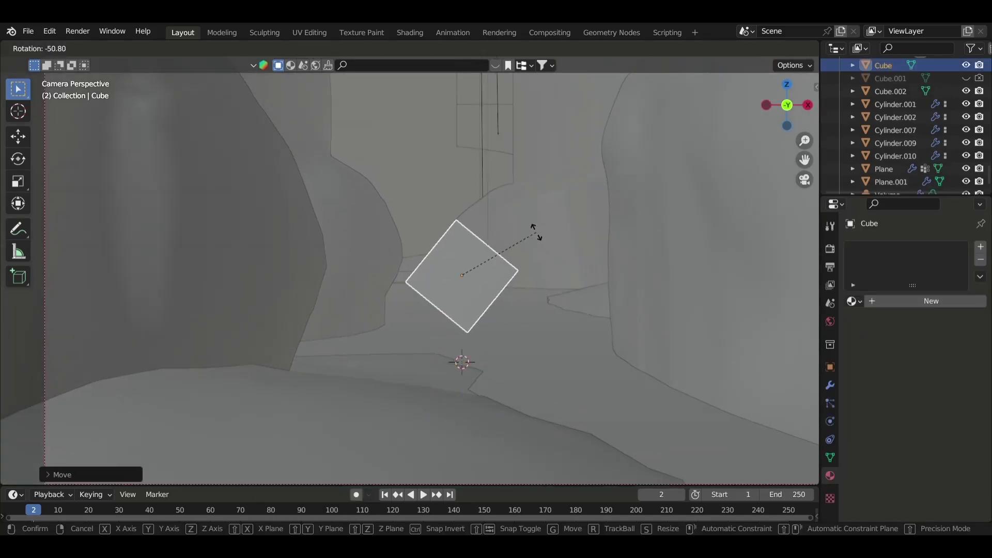
{"action": "key", "text": "z"}
{"action": "key", "text": "Escape"}
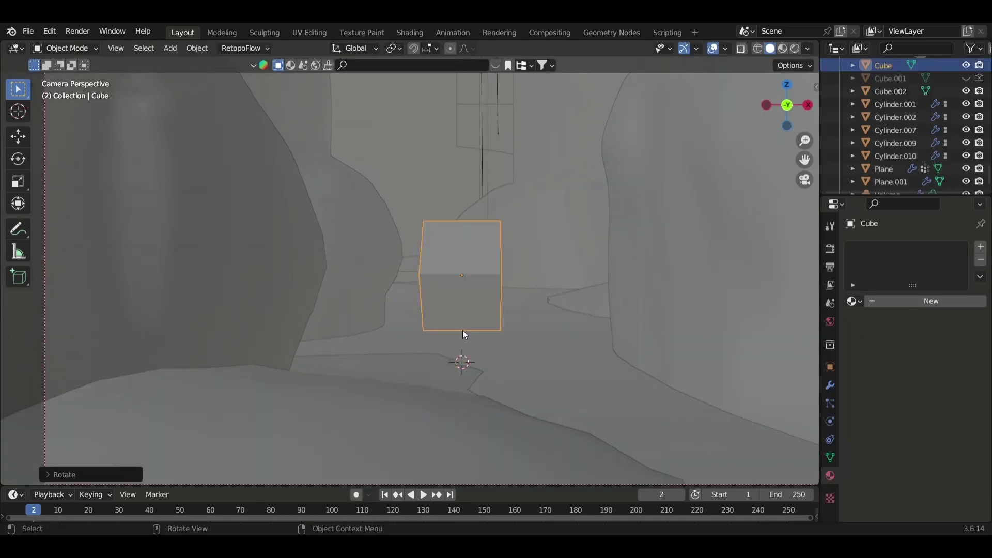
{"action": "key", "text": "r"}
{"action": "left_click", "coordinate": [560, 280]}
{"action": "key", "text": "g"}
{"action": "key", "text": "x"}
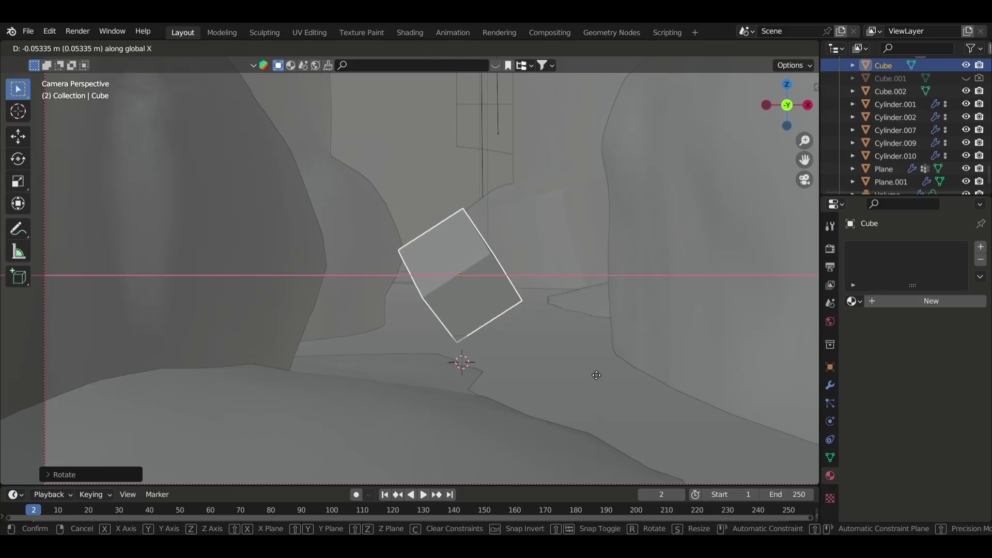
{"action": "key", "text": "z"}
{"action": "left_click", "coordinate": [593, 374]}
{"action": "key", "text": "r"}
{"action": "key", "text": "z"}
{"action": "left_click", "coordinate": [518, 382]}
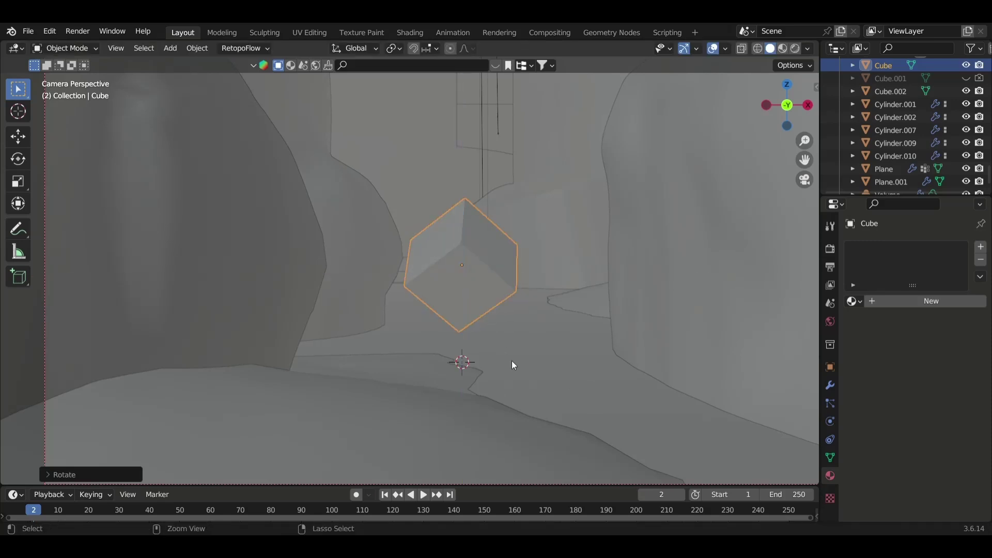
Step: Save, enlarge the timeline and keyframe the cube at frame 1
{"action": "key", "text": "ctrl+s"}
{"action": "left_click_drag", "start_coordinate": [413, 487], "coordinate": [413, 379]}
{"action": "key", "text": "shift+Left"}
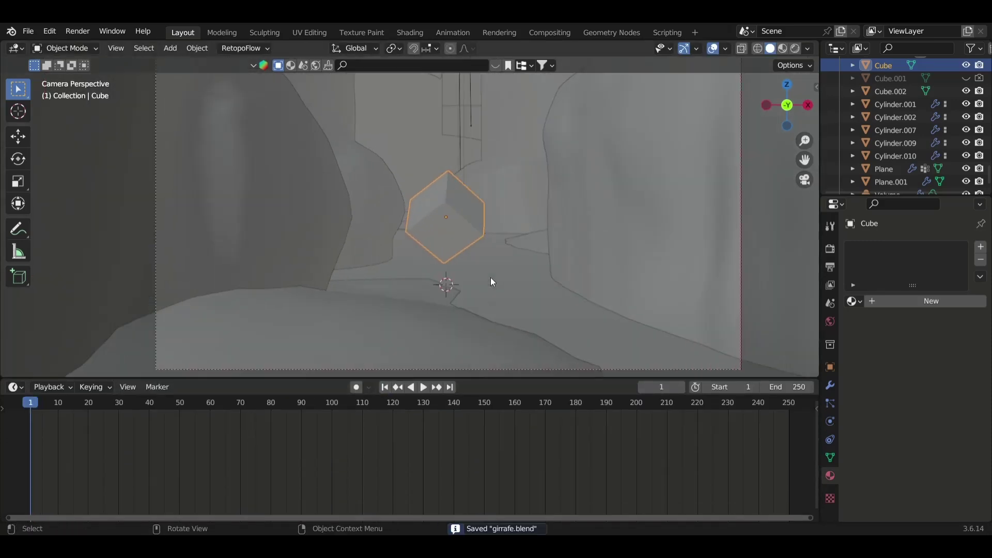
{"action": "key", "text": "i"}
{"action": "left_click", "coordinate": [491, 277]}
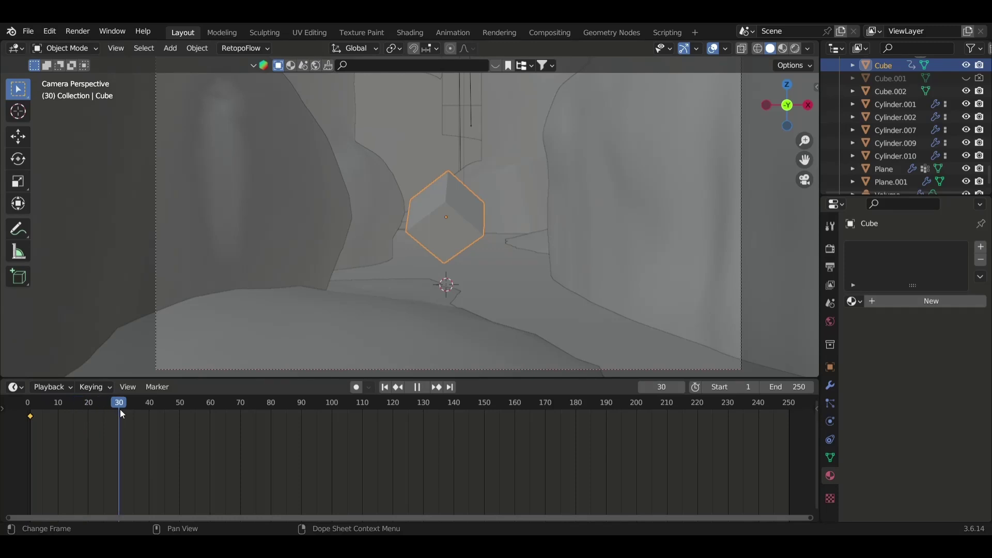
{"action": "key", "text": "Escape"}
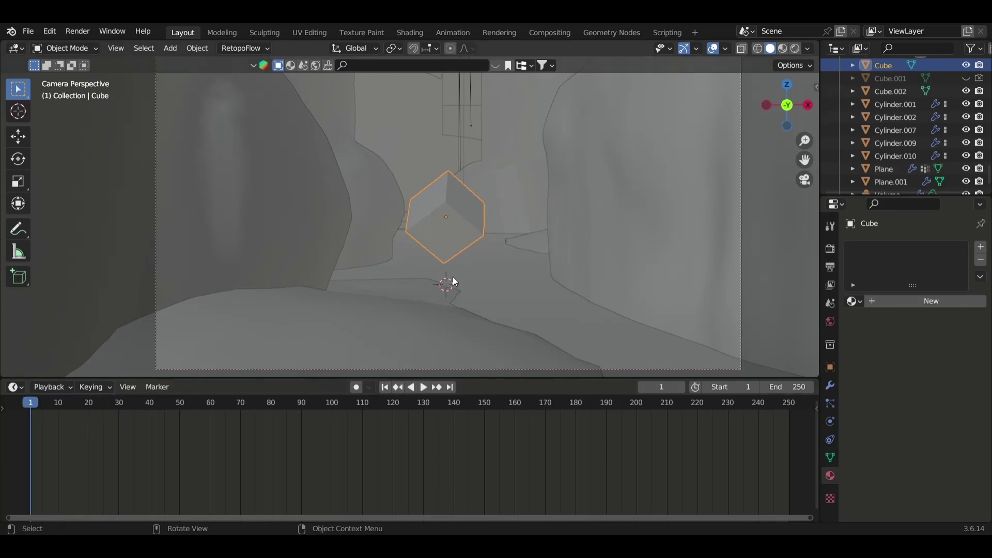
Step: Duplicate the cube and position the copy in the stack
{"action": "key", "text": "shift+d"}
{"action": "left_click", "coordinate": [505, 238]}
{"action": "scroll", "coordinate": [491, 228], "scroll_direction": "up", "scroll_amount": 2}
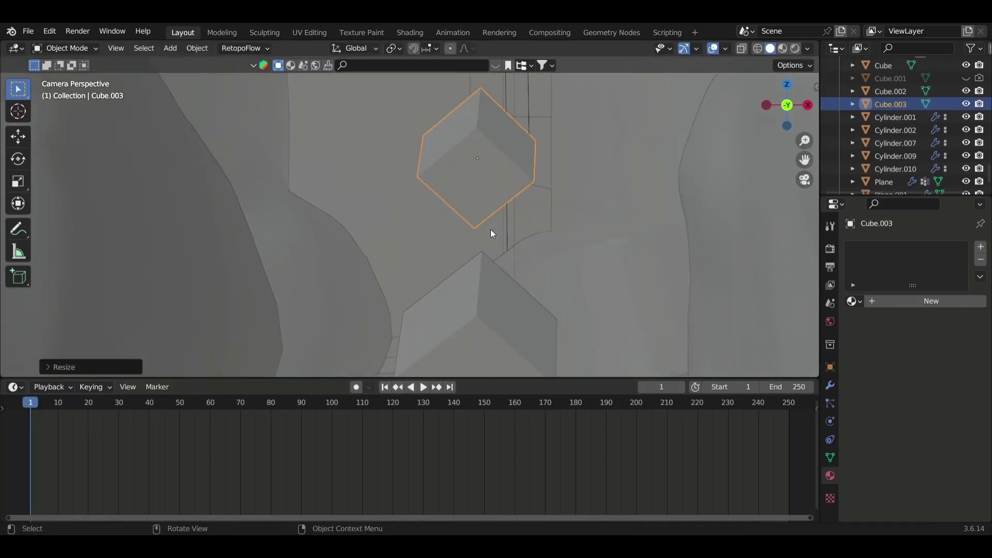
{"action": "key", "text": "g"}
{"action": "left_click", "coordinate": [508, 246]}
{"action": "scroll", "coordinate": [507, 246], "scroll_direction": "down", "scroll_amount": 2}
Step: Duplicate Cube.003 as a smaller cube on top of the stack and save
{"action": "key", "text": "shift+d"}
{"action": "key", "text": "z"}
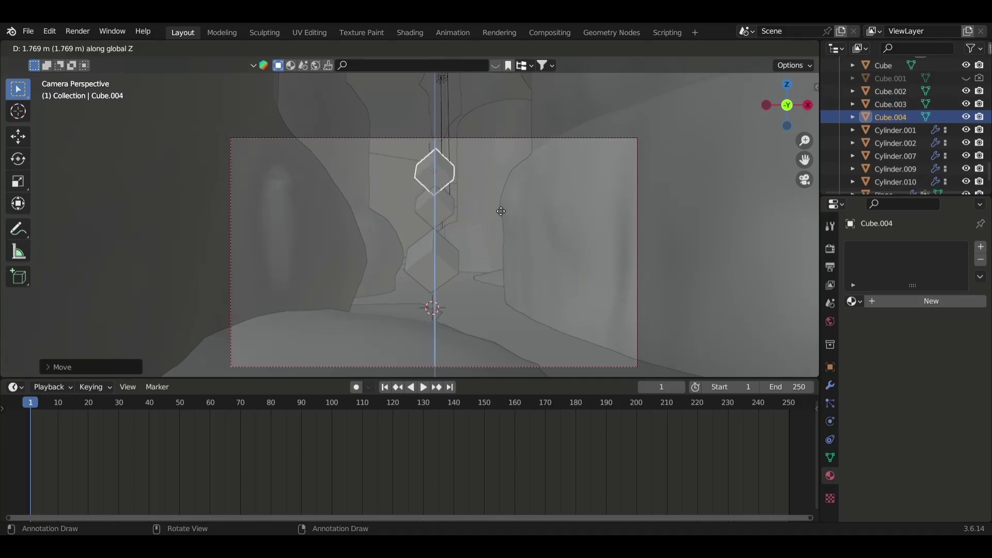
{"action": "left_click", "coordinate": [484, 240]}
{"action": "scroll", "coordinate": [485, 240], "scroll_direction": "up", "scroll_amount": 3}
{"action": "key", "text": "s"}
{"action": "left_click", "coordinate": [495, 239]}
{"action": "scroll", "coordinate": [513, 247], "scroll_direction": "up", "scroll_amount": 2}
{"action": "key", "text": "g"}
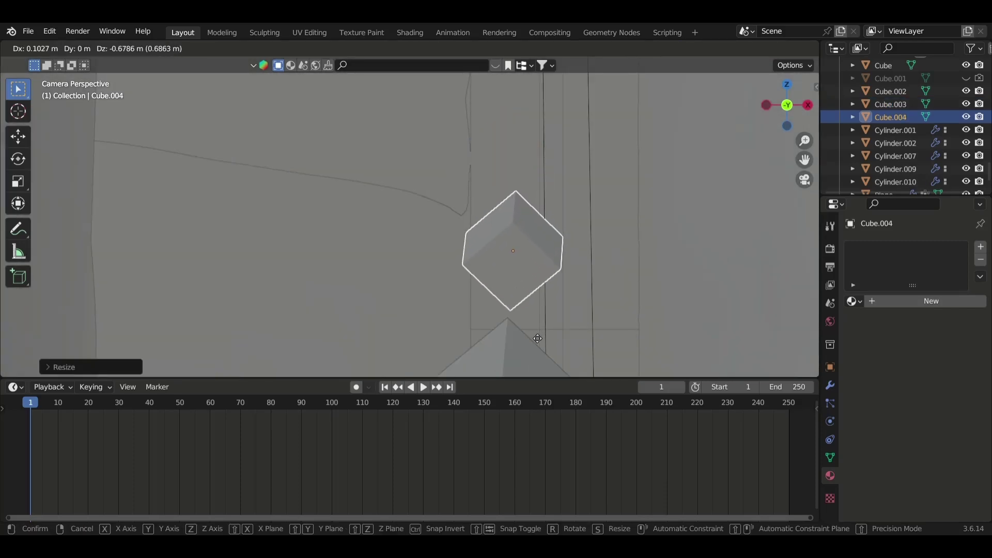
{"action": "left_click", "coordinate": [535, 345]}
{"action": "scroll", "coordinate": [530, 339], "scroll_direction": "down", "scroll_amount": 2}
{"action": "key", "text": "ctrl+s"}
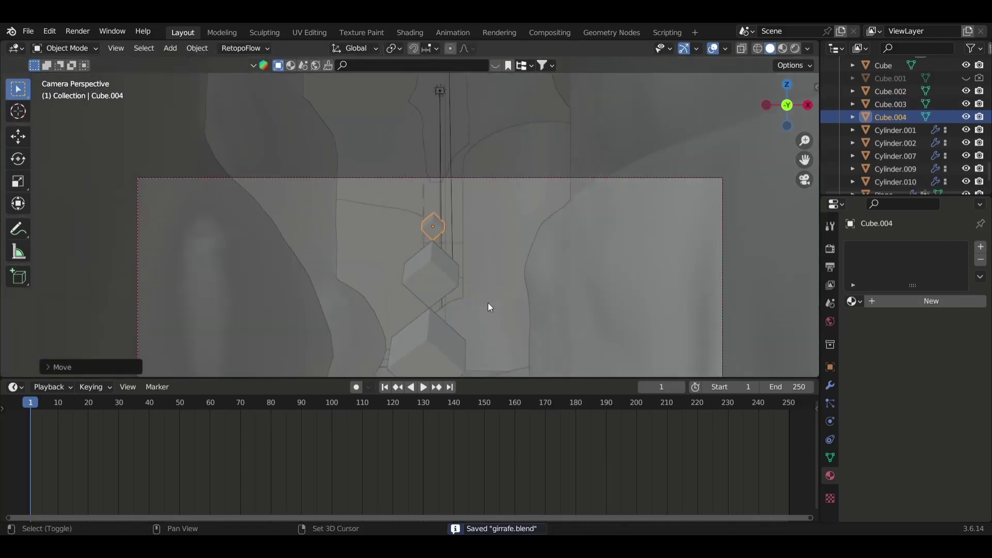
Step: Select the fog volume and hide it
{"action": "left_click", "coordinate": [512, 263]}
{"action": "scroll", "coordinate": [528, 246], "scroll_direction": "down", "scroll_amount": 5}
{"action": "scroll", "coordinate": [413, 197], "scroll_direction": "up", "scroll_amount": 4}
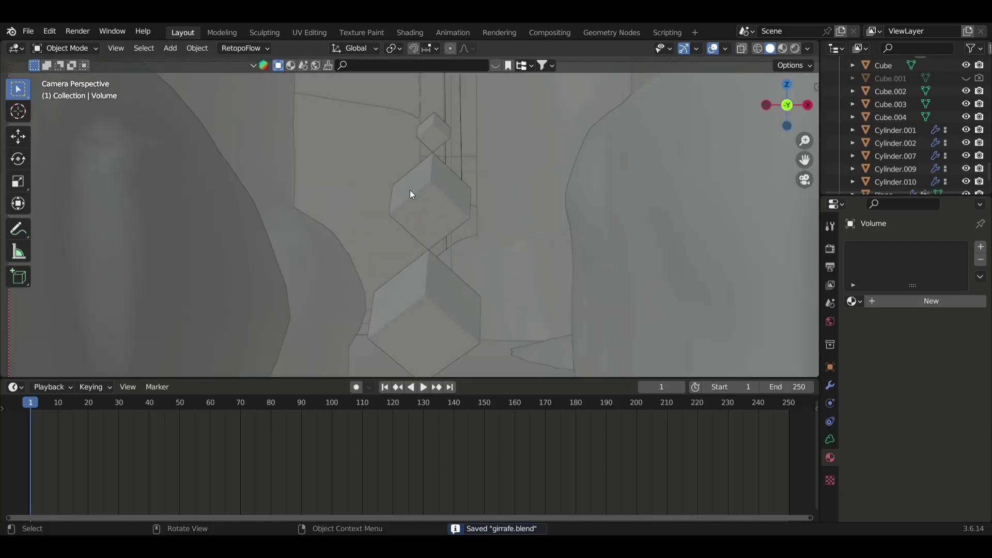
{"action": "key", "text": "h"}
Step: Rotate the middle cube about Z and twist the small top cube, then save
{"action": "scroll", "coordinate": [504, 206], "scroll_direction": "up", "scroll_amount": 2}
{"action": "left_click", "coordinate": [522, 217]}
{"action": "key", "text": "r"}
{"action": "key", "text": "z"}
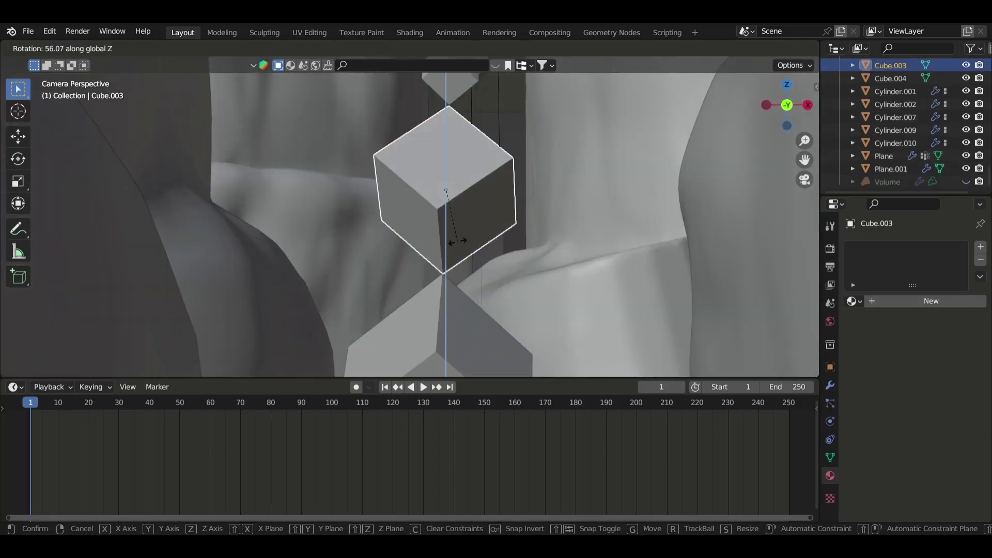
{"action": "left_click", "coordinate": [457, 241]}
{"action": "left_click", "coordinate": [474, 111]}
{"action": "key", "text": "r"}
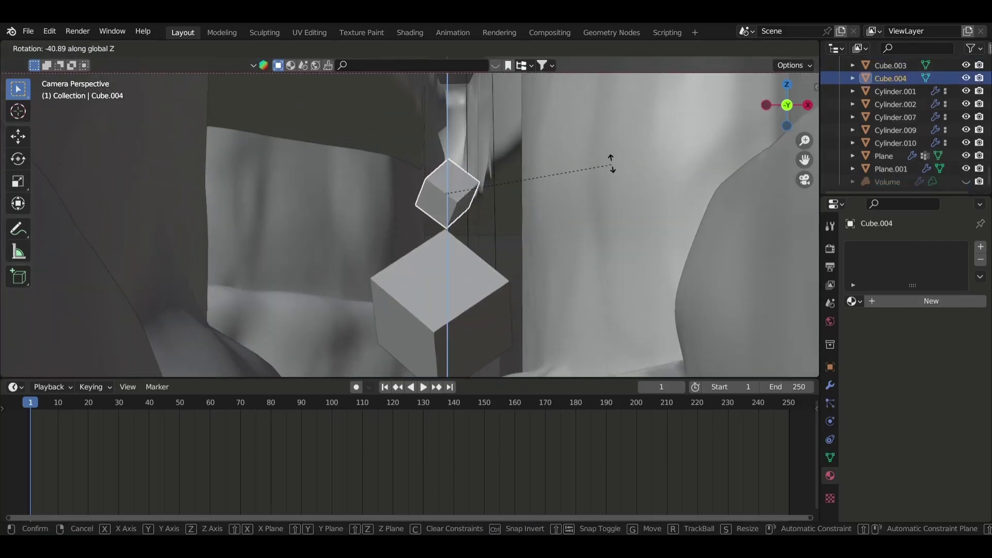
{"action": "left_click", "coordinate": [600, 110]}
{"action": "key", "text": "ctrl+s"}
Step: Create a new metallic material (Metallic 1.0) for the bottom cube
{"action": "scroll", "coordinate": [479, 199], "scroll_direction": "down", "scroll_amount": 5}
{"action": "scroll", "coordinate": [426, 243], "scroll_direction": "up", "scroll_amount": 4}
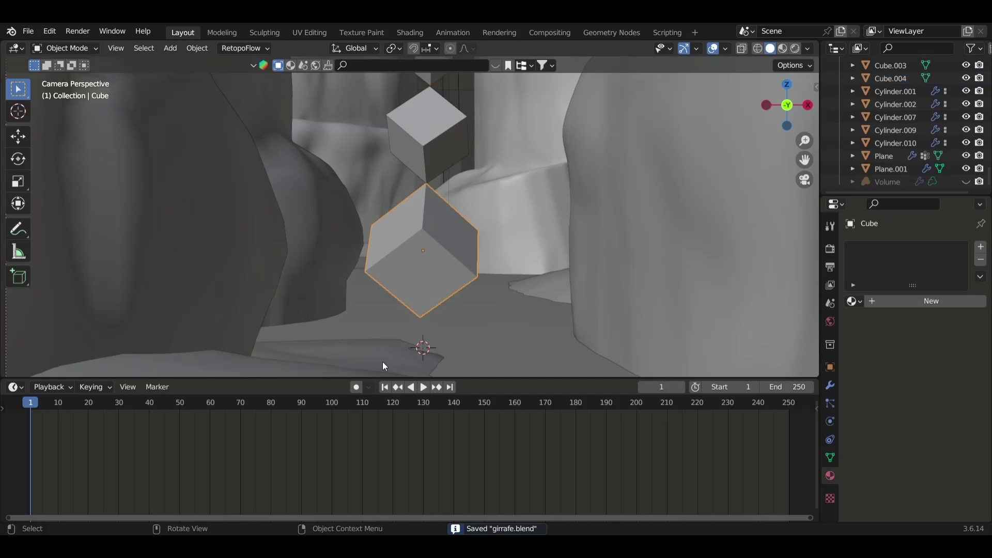
{"action": "scroll", "coordinate": [391, 341], "scroll_direction": "down", "scroll_amount": 3}
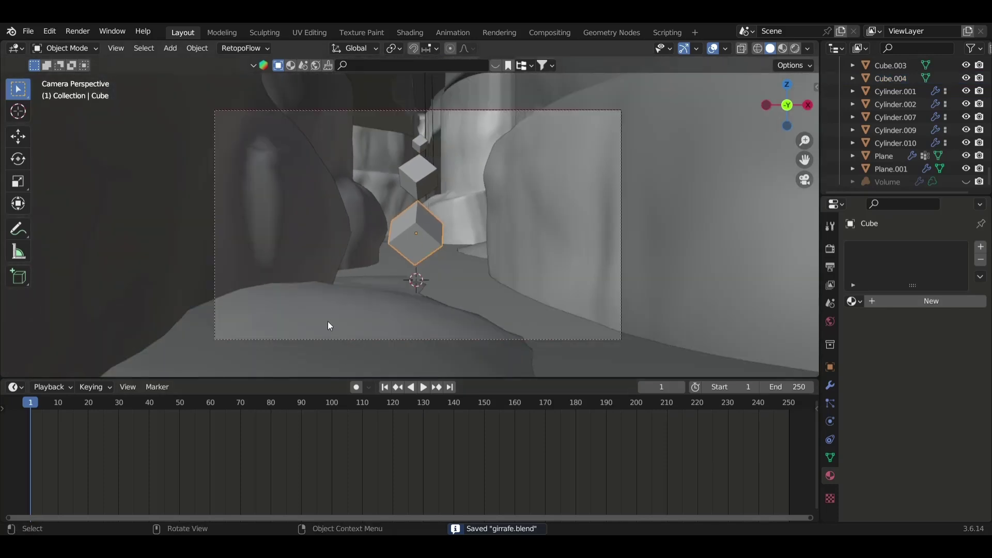
{"action": "key", "text": "i"}
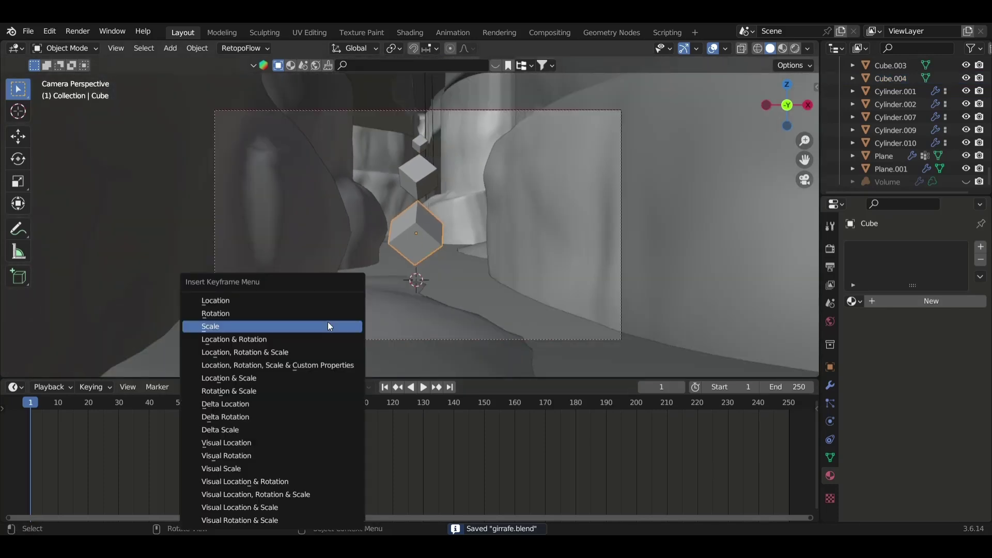
{"action": "left_click", "coordinate": [879, 301]}
{"action": "scroll", "coordinate": [909, 381], "scroll_direction": "down", "scroll_amount": 3}
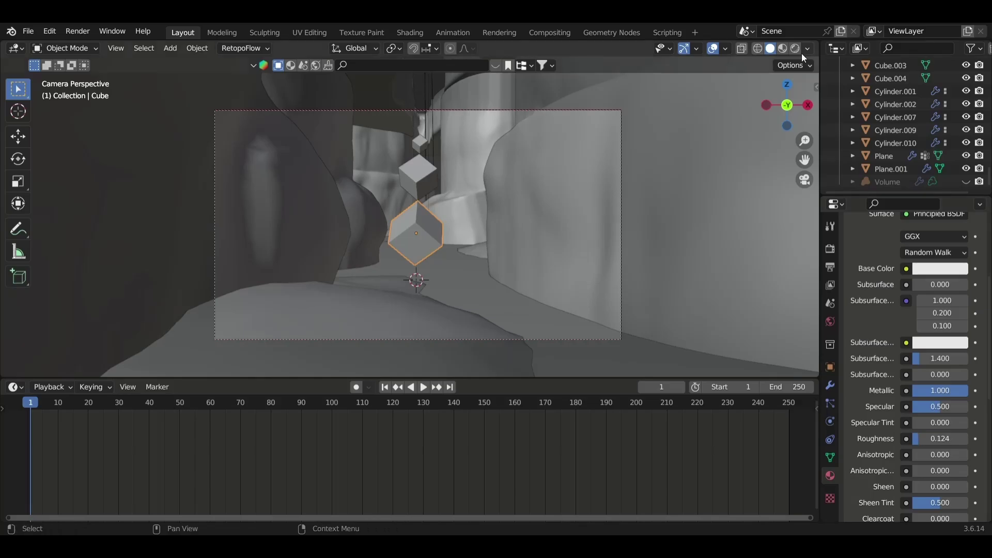
Step: Switch to Rendered shading and raise the cube material's roughness to 0.170
{"action": "key", "text": "z"}
{"action": "scroll", "coordinate": [516, 248], "scroll_direction": "up", "scroll_amount": 3}
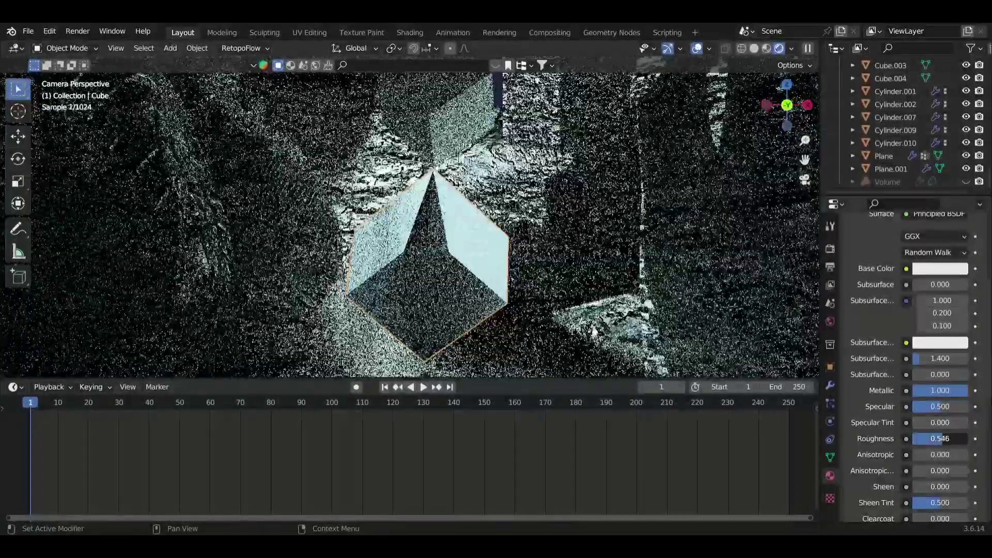
{"action": "left_click_drag", "start_coordinate": [915, 439], "coordinate": [922, 440]}
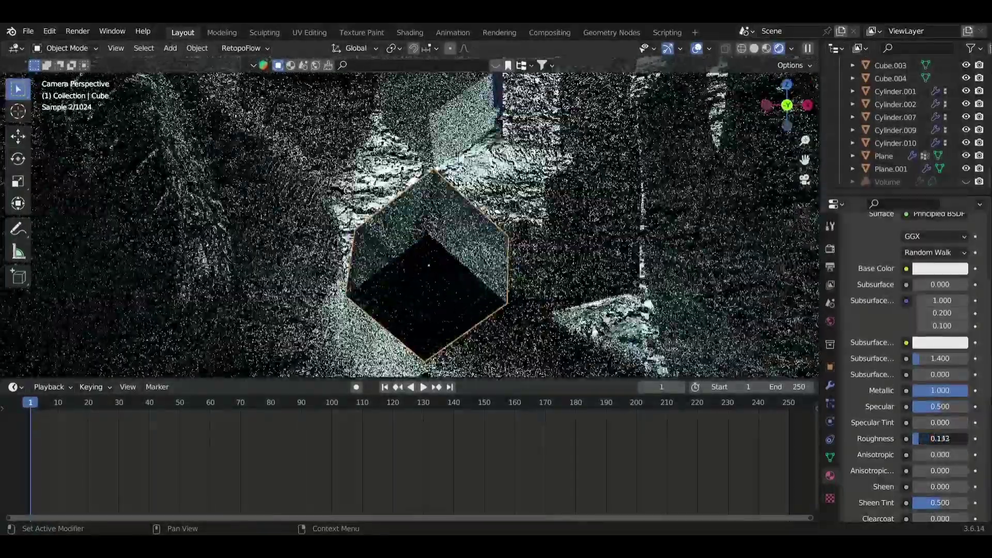
{"action": "left_click", "coordinate": [940, 268]}
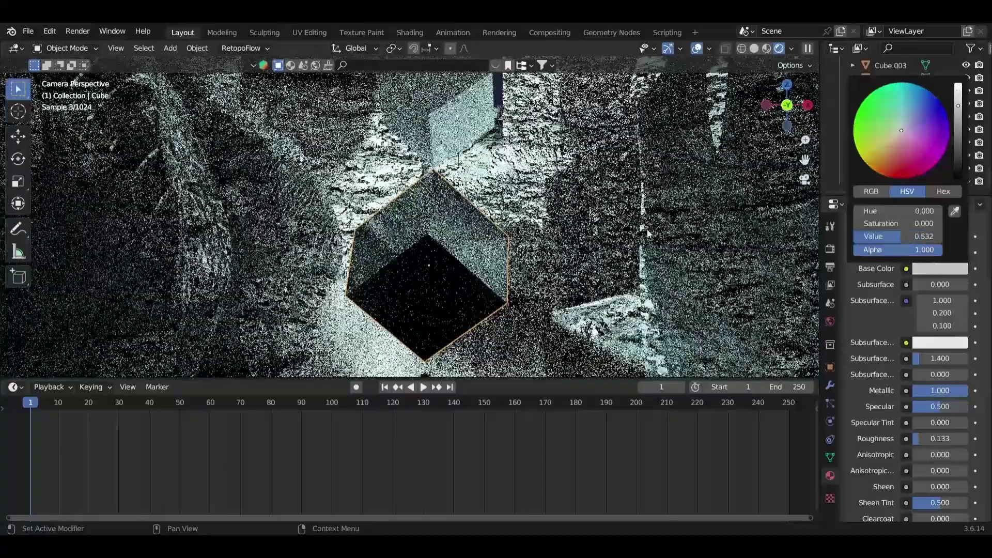
Step: Assign the existing 'Material' to the middle and top cubes and save girrafe.blend
{"action": "left_click", "coordinate": [516, 231]}
{"action": "left_click", "coordinate": [852, 301]}
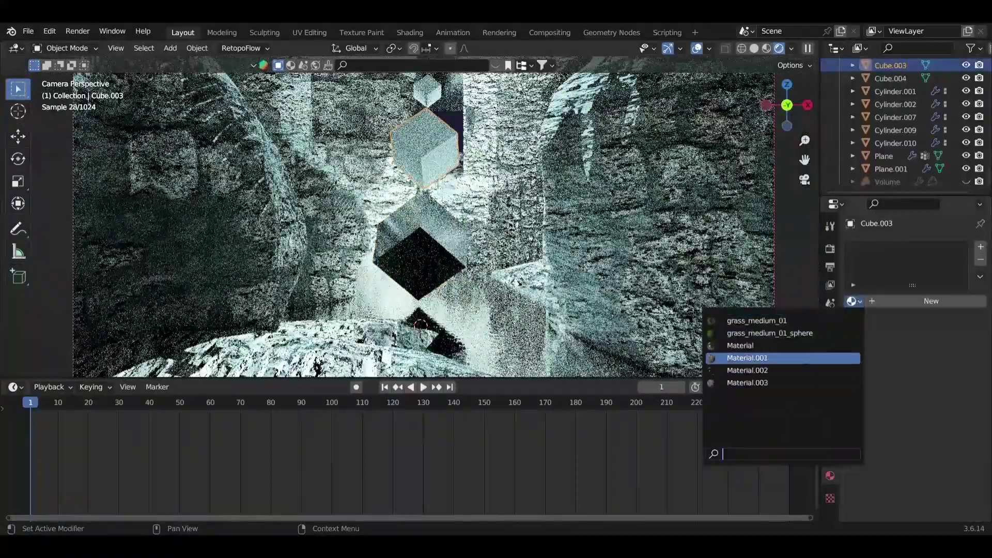
{"action": "left_click", "coordinate": [724, 344]}
{"action": "left_click", "coordinate": [891, 78]}
{"action": "left_click", "coordinate": [852, 302]}
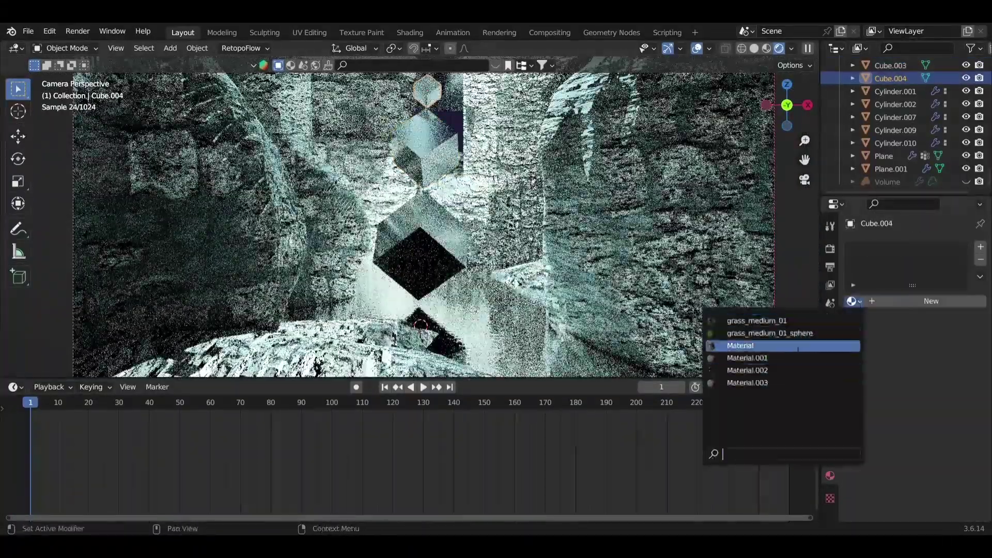
{"action": "left_click", "coordinate": [729, 357]}
{"action": "scroll", "coordinate": [419, 225], "scroll_direction": "down", "scroll_amount": 4}
{"action": "key", "text": "ctrl+s"}
{"action": "scroll", "coordinate": [418, 225], "scroll_direction": "up", "scroll_amount": 2}
{"action": "scroll", "coordinate": [419, 225], "scroll_direction": "down", "scroll_amount": 1}
{"action": "left_click", "coordinate": [884, 155]}
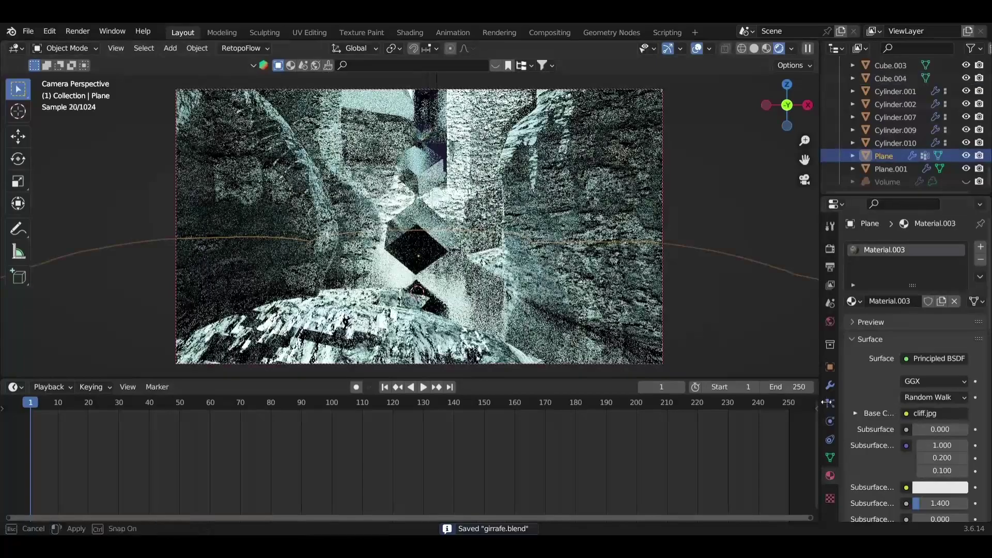
Step: Set the plane's grass particle count to 2000
{"action": "left_click", "coordinate": [830, 404]}
{"action": "left_click", "coordinate": [925, 374]}
{"action": "key", "text": "Return"}
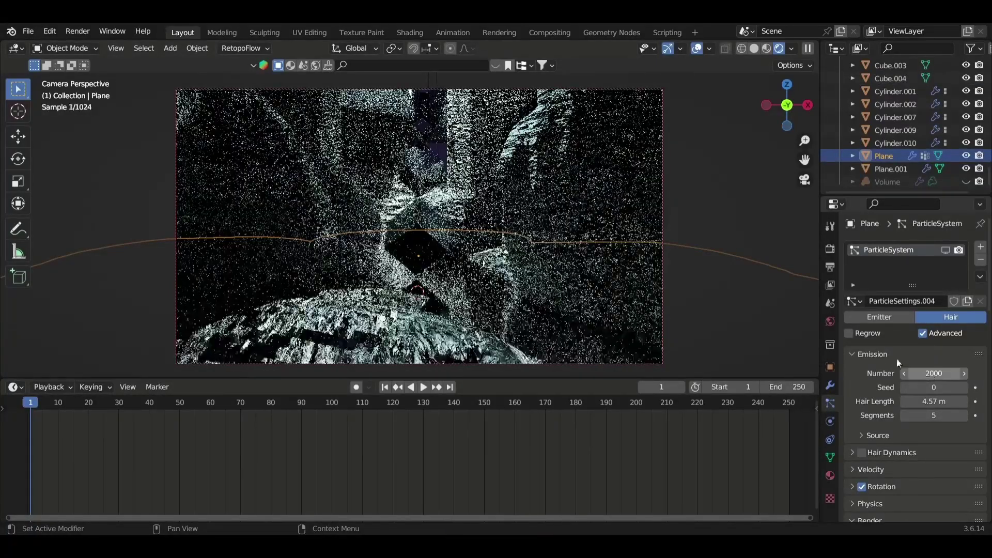
{"action": "left_click", "coordinate": [721, 279]}
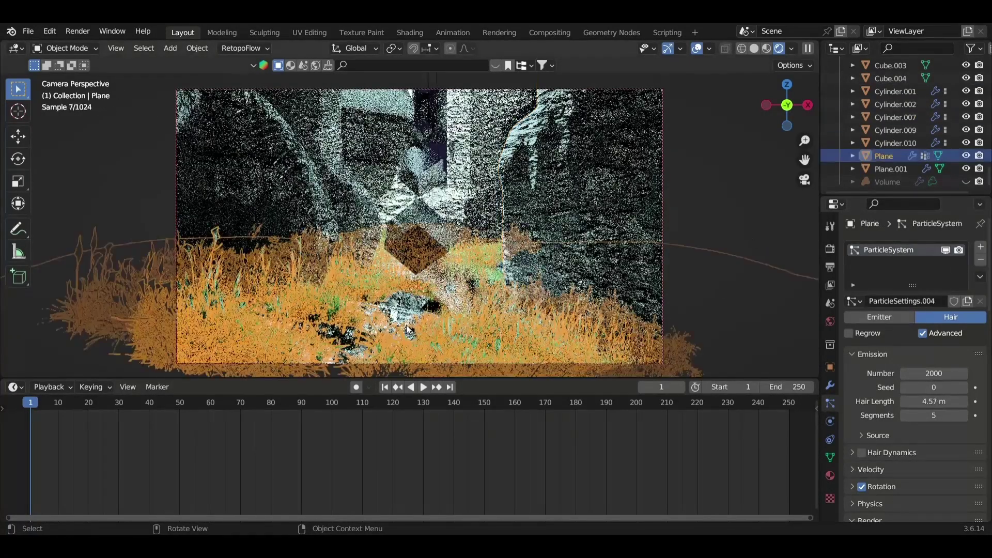
{"action": "scroll", "coordinate": [910, 423], "scroll_direction": "down", "scroll_amount": 3}
Step: Weight-paint the plane's front area in solid shading, then return to Object Mode
{"action": "key", "text": "z"}
{"action": "left_click", "coordinate": [65, 48]}
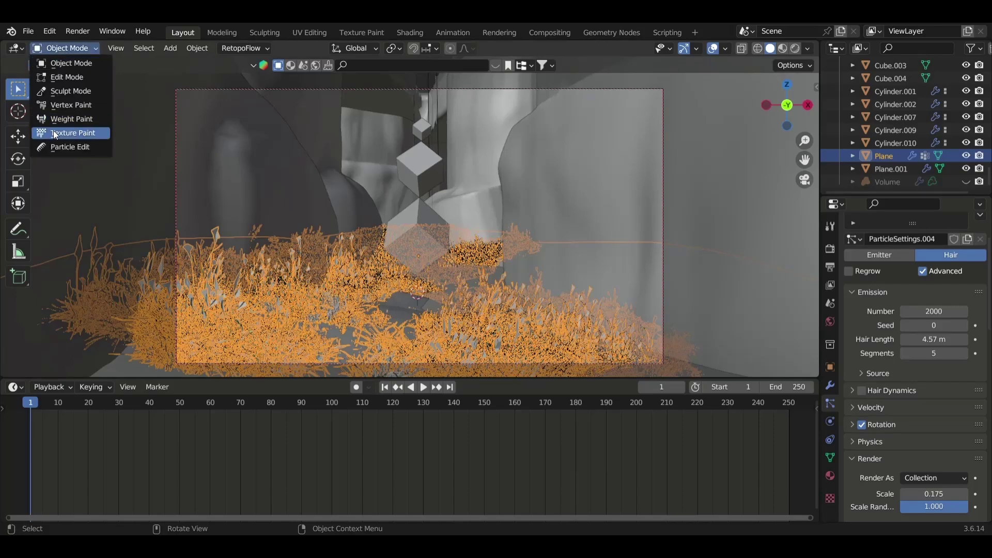
{"action": "left_click", "coordinate": [62, 116]}
{"action": "left_click_drag", "start_coordinate": [219, 365], "coordinate": [361, 362]}
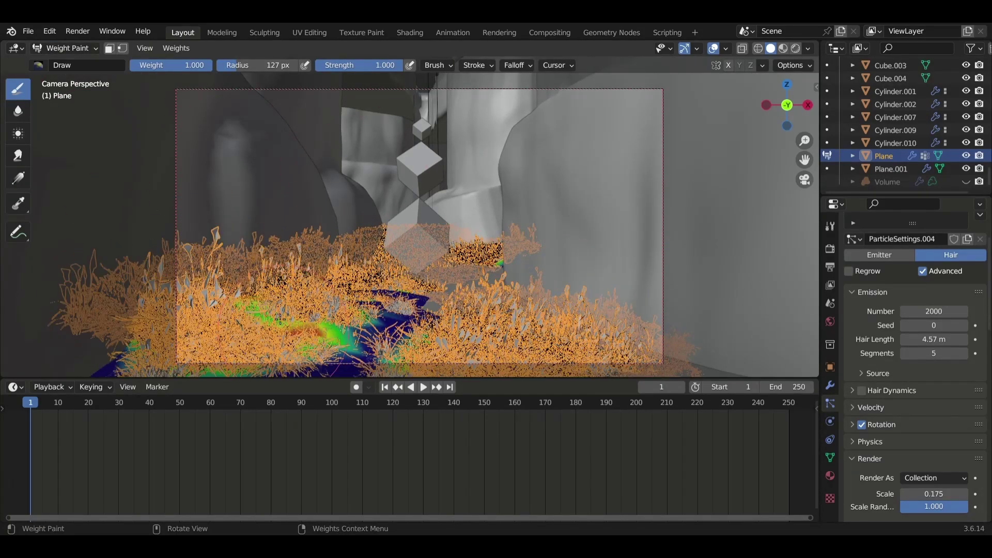
{"action": "left_click", "coordinate": [65, 48]}
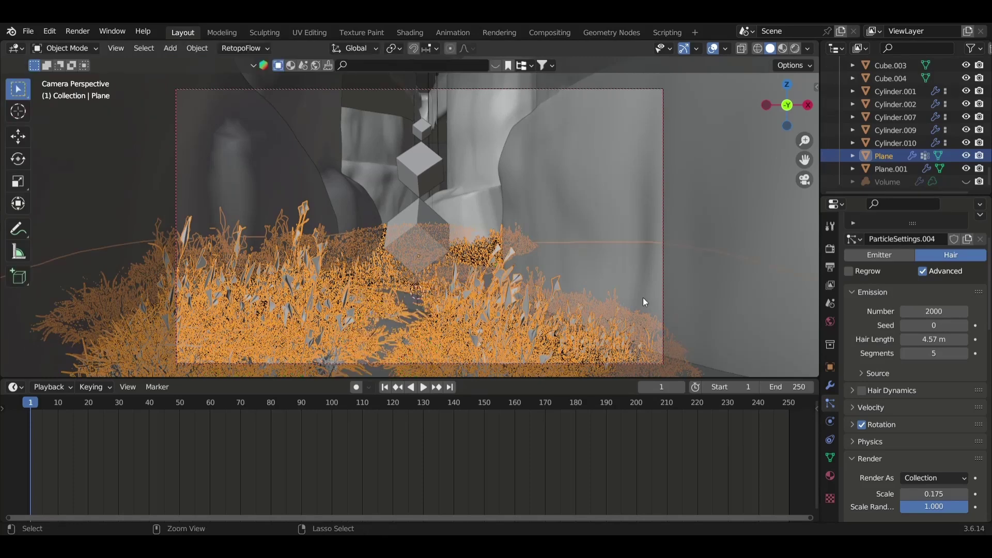
{"action": "scroll", "coordinate": [922, 369], "scroll_direction": "down", "scroll_amount": 2}
{"action": "left_click", "coordinate": [399, 110]}
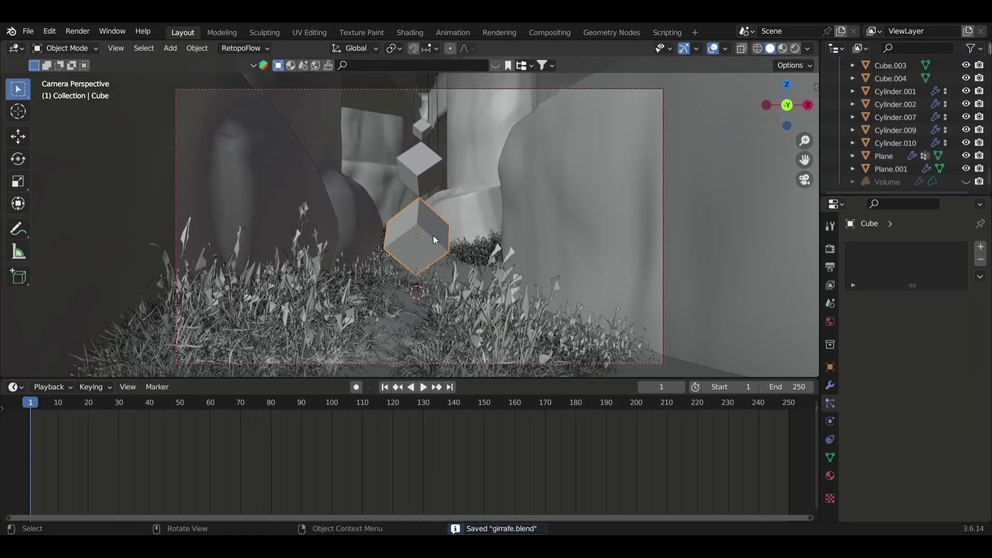
Step: Keyframe the bottom cube's rotation at frames 1 and 50 and make it cyclic
{"action": "key", "text": "i"}
{"action": "left_click", "coordinate": [455, 287]}
{"action": "key", "text": "space"}
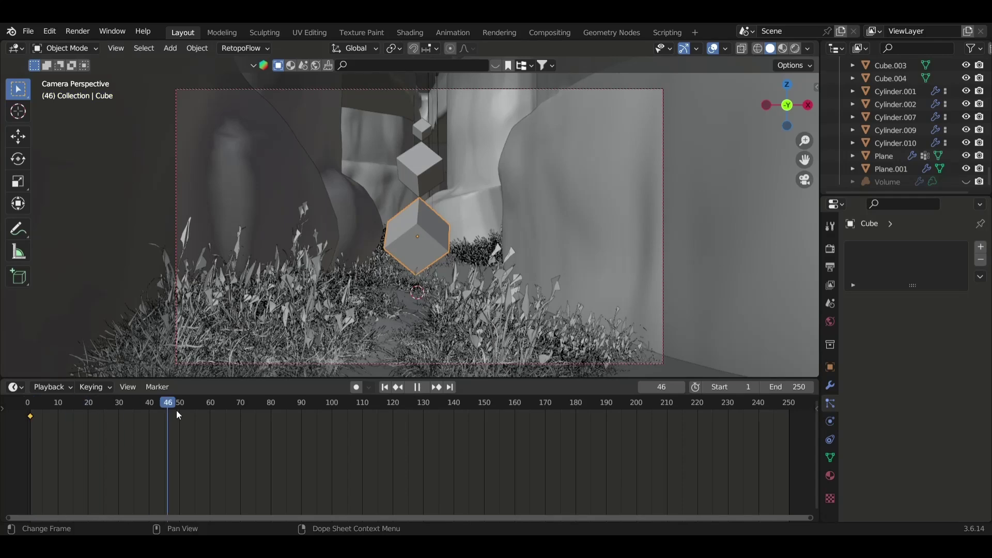
{"action": "scroll", "coordinate": [373, 299], "scroll_direction": "up", "scroll_amount": 1}
{"action": "key", "text": "r"}
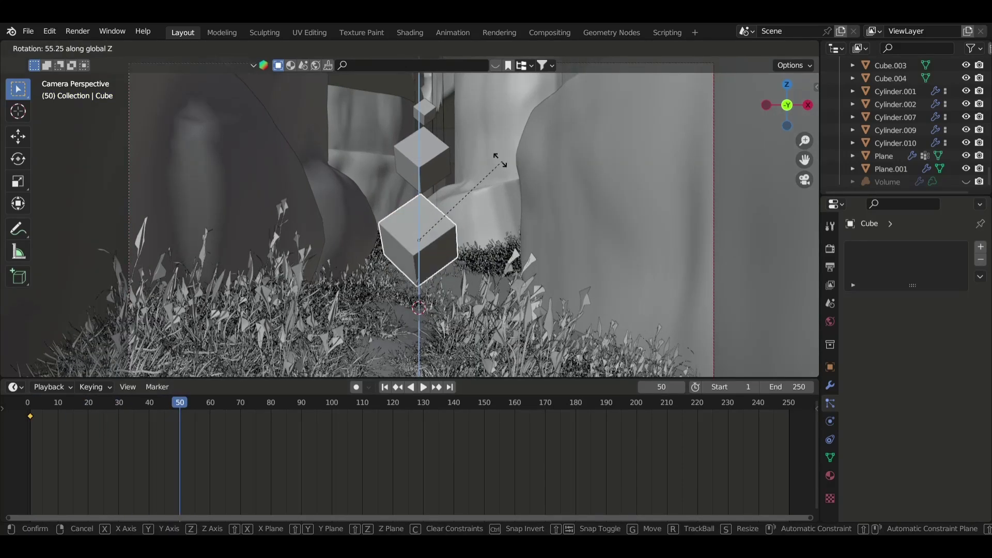
{"action": "left_click", "coordinate": [473, 157]}
{"action": "key", "text": "i"}
{"action": "left_click", "coordinate": [381, 241]}
{"action": "key", "text": "shift+e"}
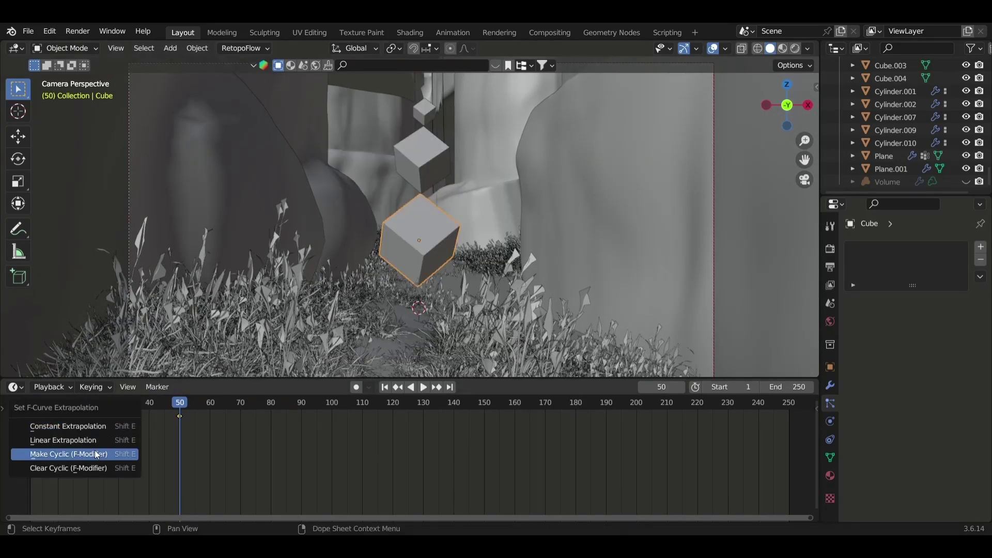
{"action": "left_click", "coordinate": [52, 439]}
Step: Play the animation from frame 1 to check the bottom cube's looping spin
{"action": "key", "text": "space"}
{"action": "key", "text": "shift+Left"}
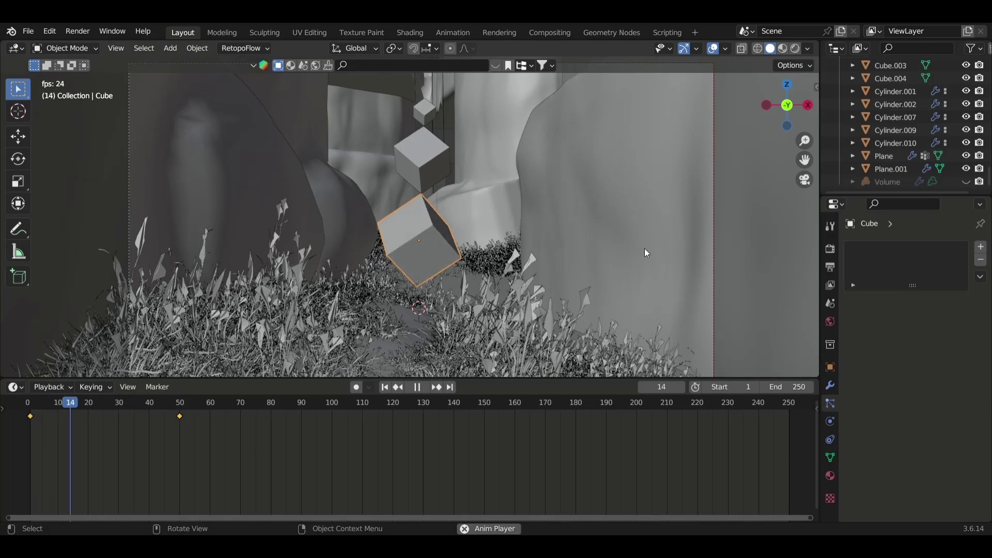
{"action": "key", "text": "space"}
{"action": "key", "text": "shift+Left"}
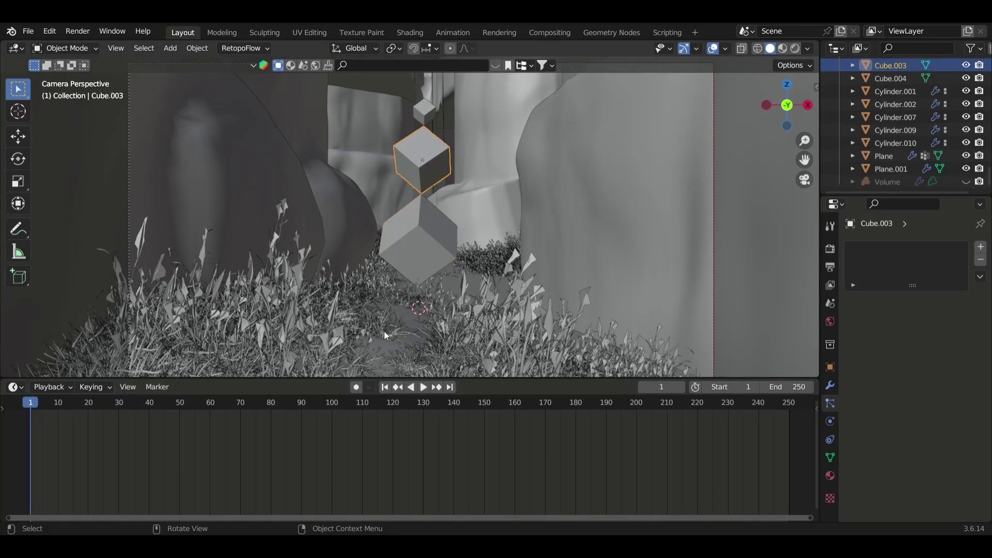
{"action": "key", "text": "space"}
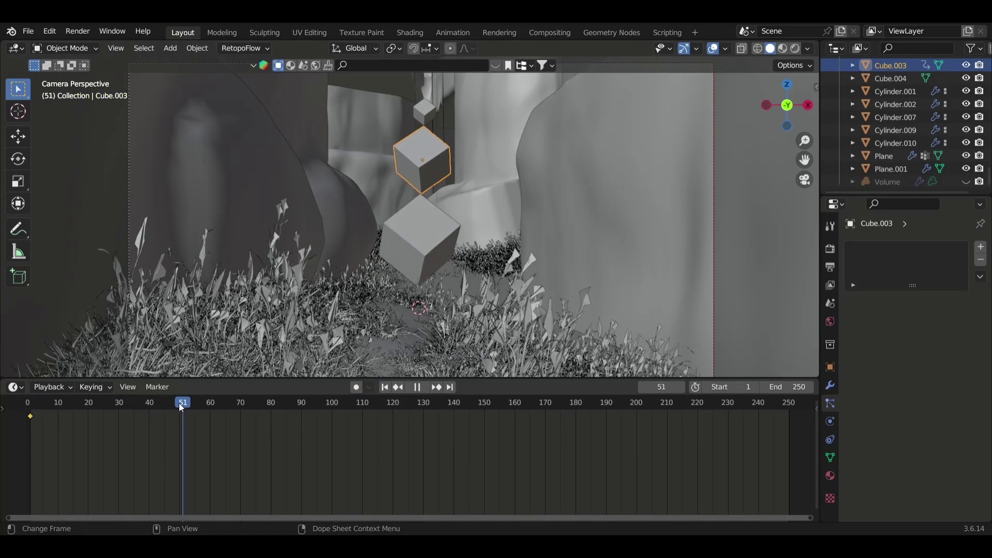
Step: Turn the middle cube about Z, keyframe it at frame 50 and make it cyclic
{"action": "key", "text": "z"}
{"action": "left_click", "coordinate": [439, 123]}
{"action": "key", "text": "i"}
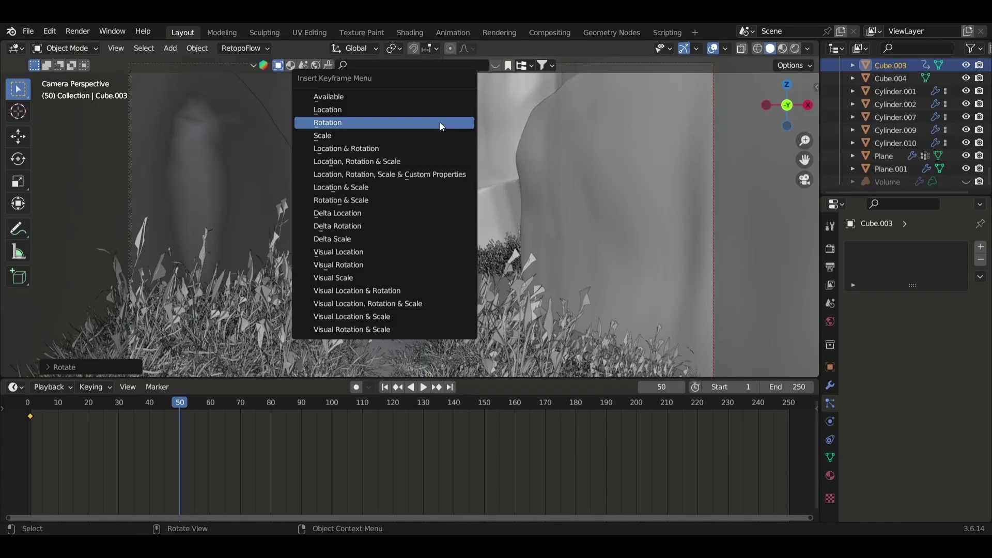
{"action": "left_click", "coordinate": [332, 122]}
{"action": "key", "text": "space"}
{"action": "key", "text": "shift+Left"}
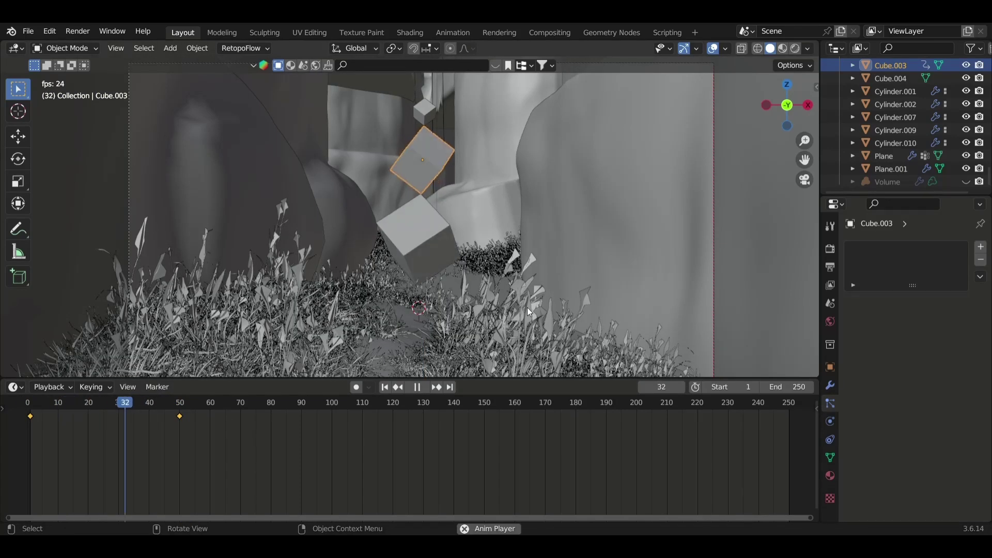
{"action": "key", "text": "space"}
{"action": "key", "text": "shift+Left"}
{"action": "key", "text": "shift+e"}
{"action": "left_click", "coordinate": [197, 463]}
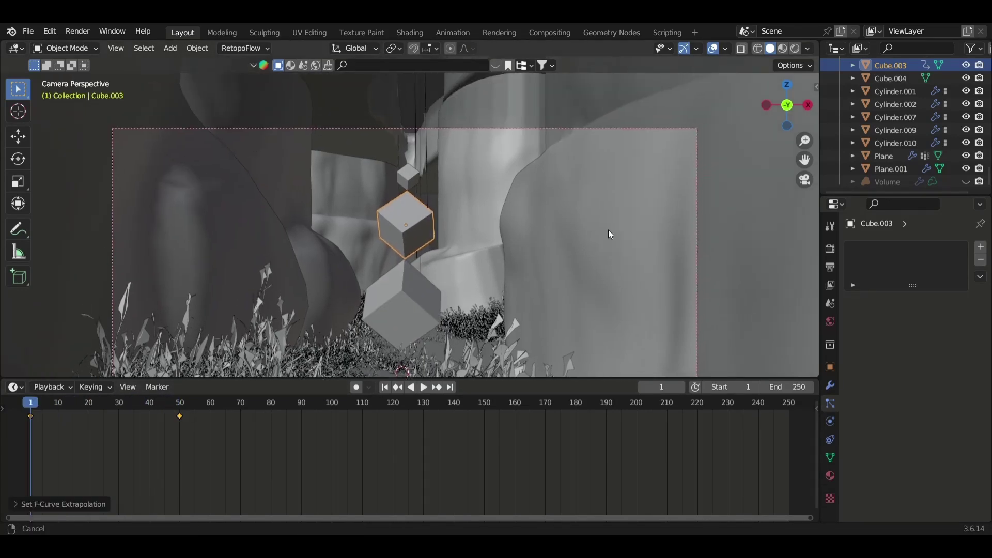
Step: Select the small top cube and play the animation
{"action": "left_click", "coordinate": [433, 193]}
{"action": "scroll", "coordinate": [433, 194], "scroll_direction": "up", "scroll_amount": 3}
{"action": "key", "text": "space"}
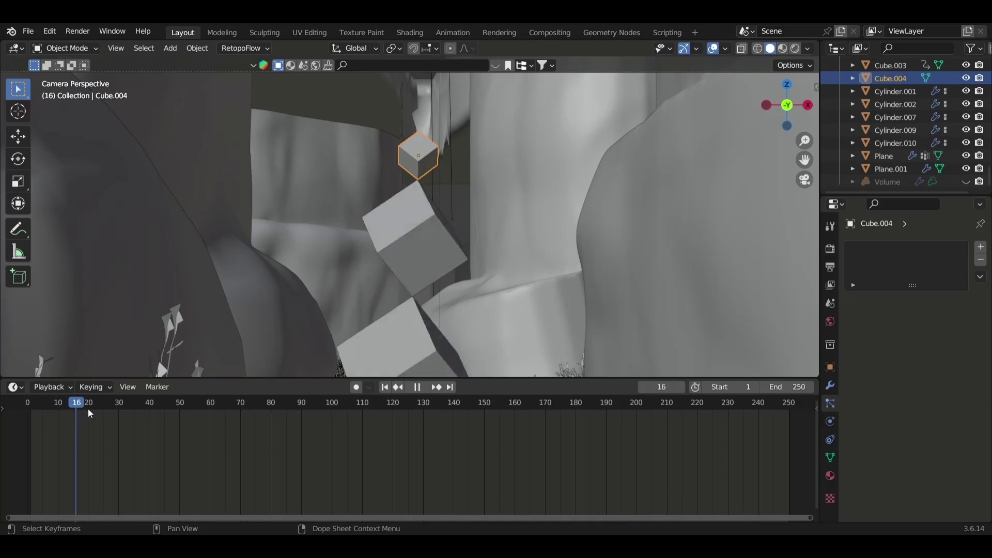
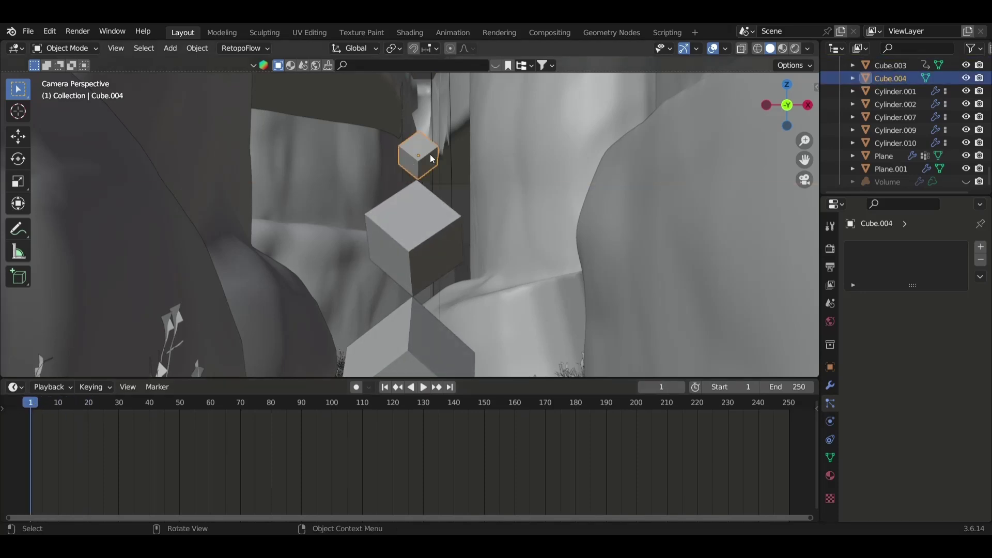
Step: Key the small top cube at frame 1, rotate it at frame 50, and extrapolate its spin
{"action": "key", "text": "i"}
{"action": "left_click", "coordinate": [527, 169]}
{"action": "key", "text": "space"}
{"action": "left_click", "coordinate": [180, 403]}
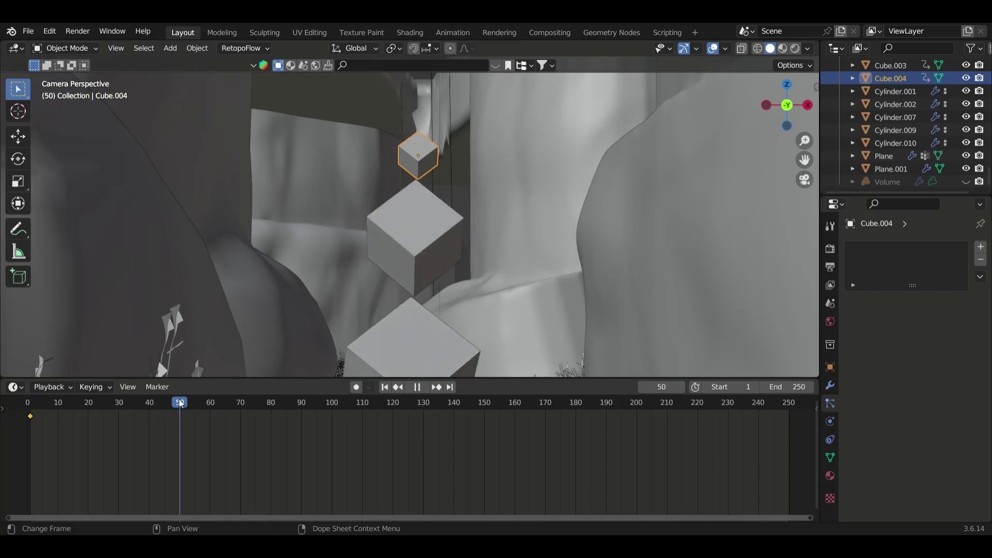
{"action": "key", "text": "r"}
{"action": "left_click", "coordinate": [354, 228]}
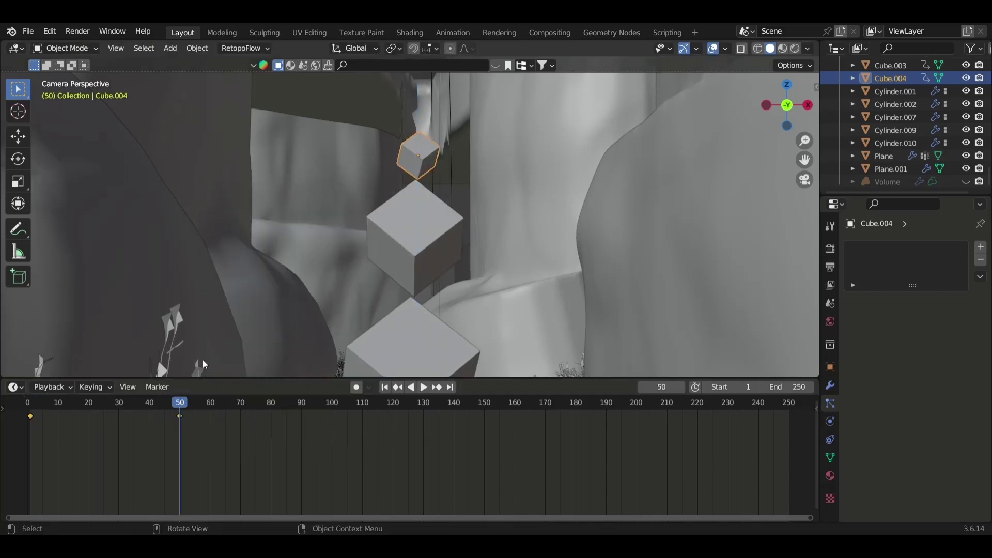
{"action": "key", "text": "shift+e"}
{"action": "left_click", "coordinate": [179, 428]}
{"action": "type", "text": "5"}
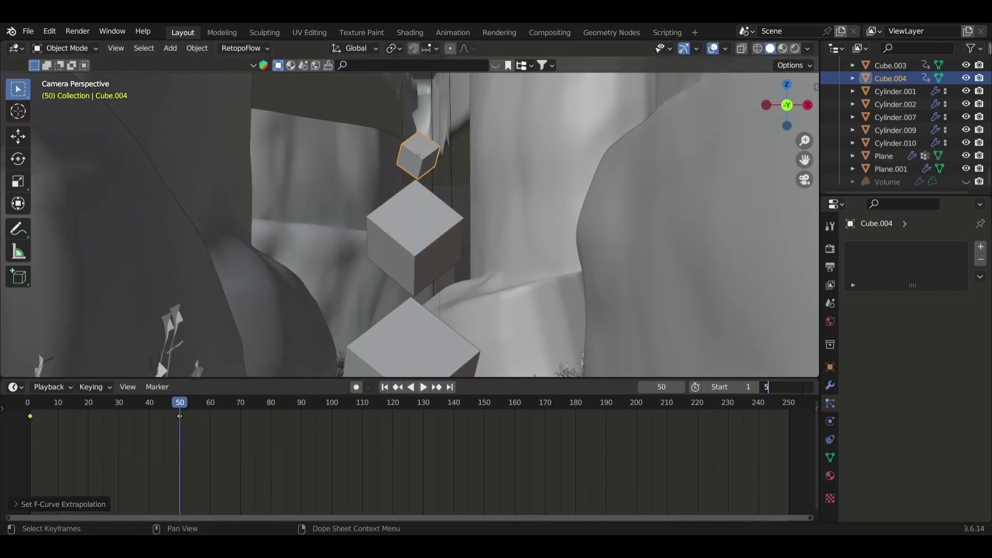
Step: Set the scene end frame to 50 and preview the playback
{"action": "type", "text": "0"}
{"action": "key", "text": "Return"}
{"action": "scroll", "coordinate": [383, 373], "scroll_direction": "down", "scroll_amount": 5}
{"action": "key", "text": "space"}
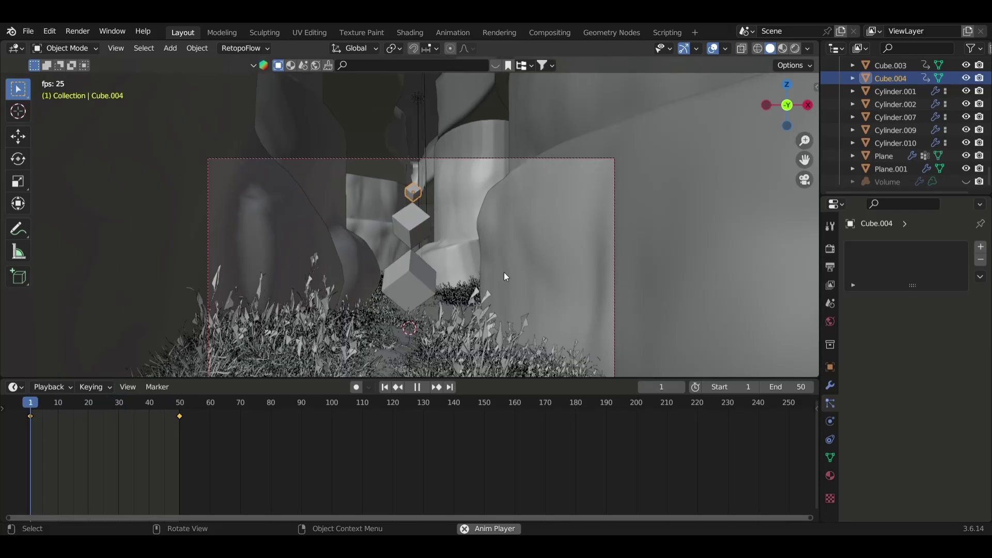
{"action": "key", "text": "space"}
Step: Scale the large Cube's keys by 2 so its second key sits at frame 100
{"action": "key", "text": "shift+Left"}
{"action": "key", "text": "s"}
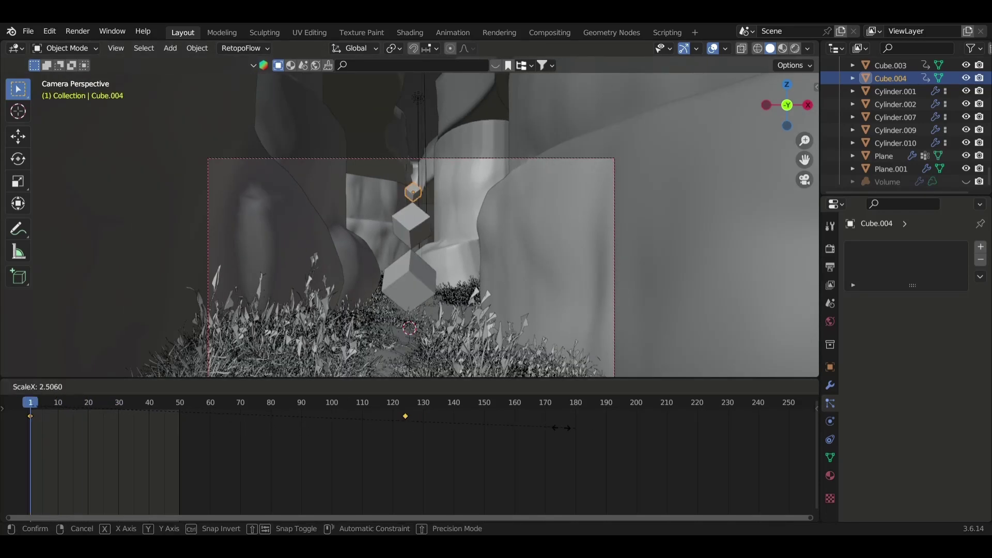
{"action": "key", "text": "Escape"}
{"action": "key", "text": "space"}
{"action": "key", "text": "space"}
{"action": "left_click", "coordinate": [413, 228]}
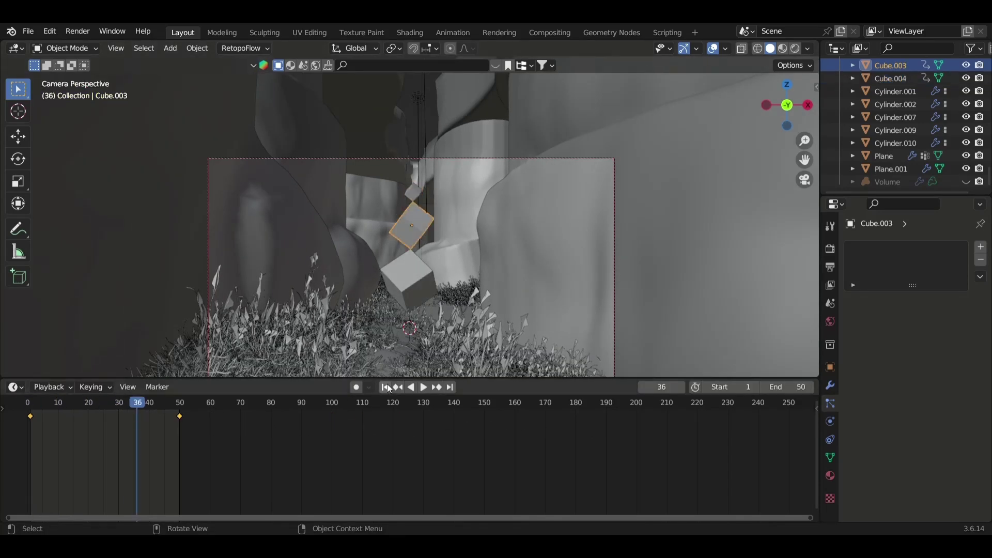
{"action": "left_click", "coordinate": [385, 388]}
{"action": "left_click", "coordinate": [442, 299]}
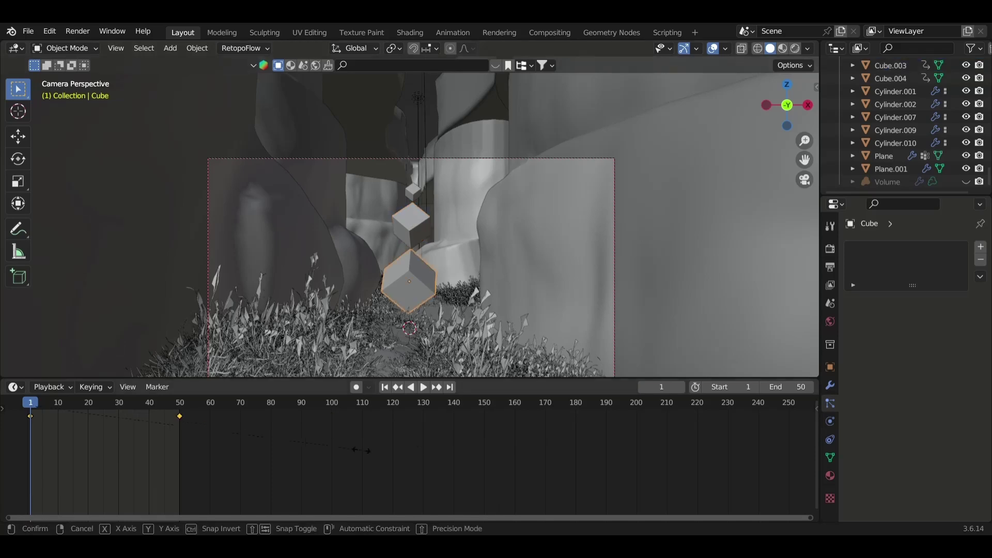
{"action": "type", "text": "s2"}
{"action": "key", "text": "Return"}
{"action": "left_click", "coordinate": [346, 116]}
{"action": "key", "text": "space"}
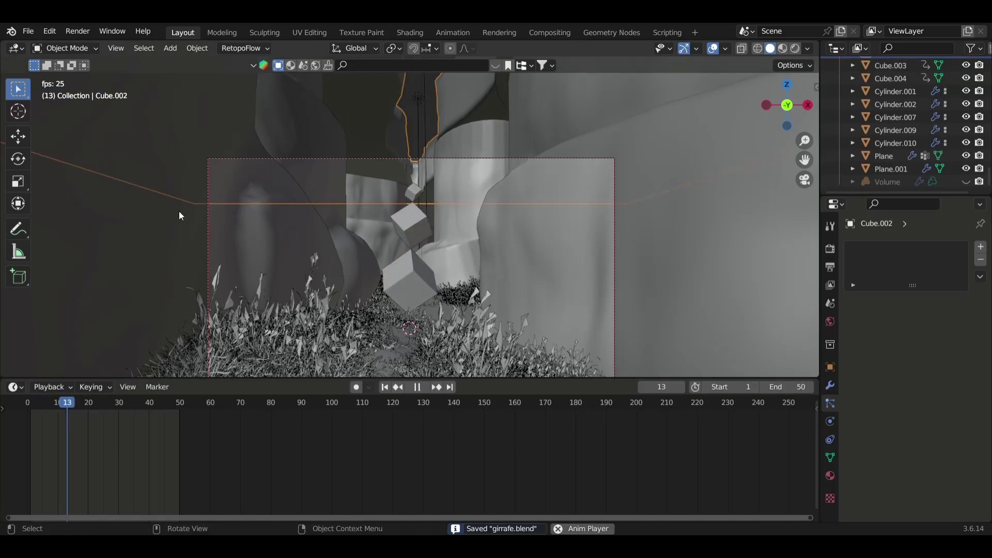
Step: Keyframe the camera's location at frame 1
{"action": "key", "text": "space"}
{"action": "scroll", "coordinate": [427, 306], "scroll_direction": "down", "scroll_amount": 2}
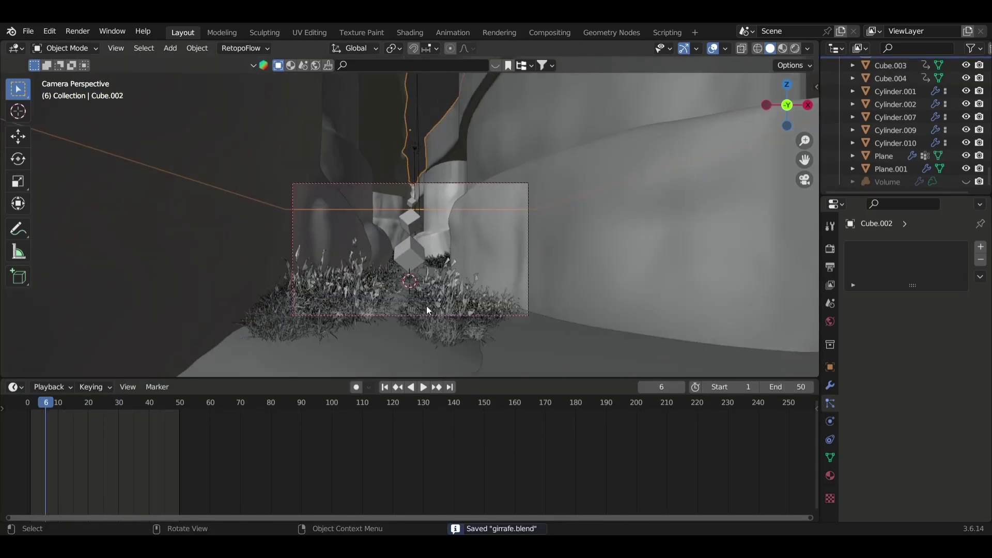
{"action": "left_click", "coordinate": [480, 319]}
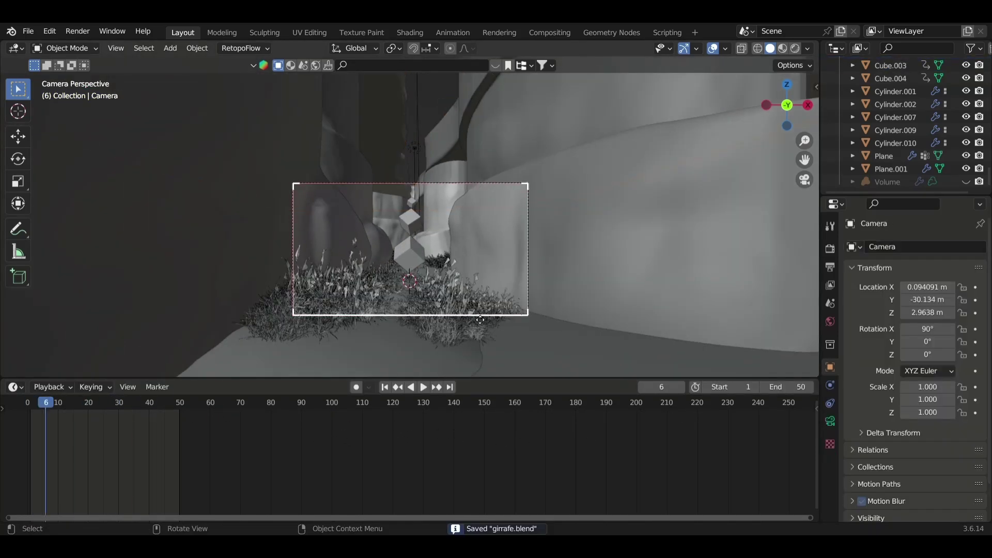
{"action": "key", "text": "i"}
{"action": "left_click", "coordinate": [421, 315]}
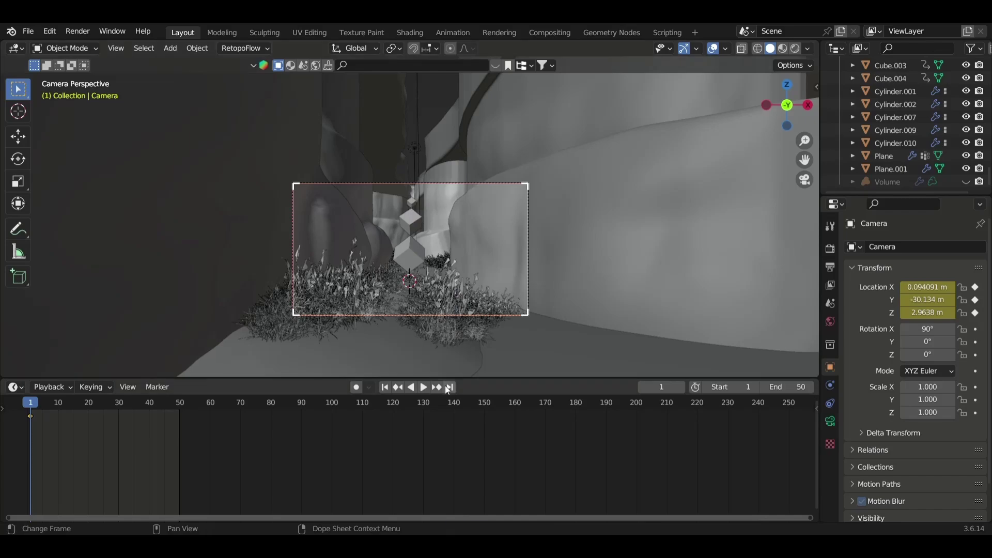
Step: Push the camera forward along Y and up along Z, and key its location at frame 50
{"action": "key", "text": "g"}
{"action": "key", "text": "y"}
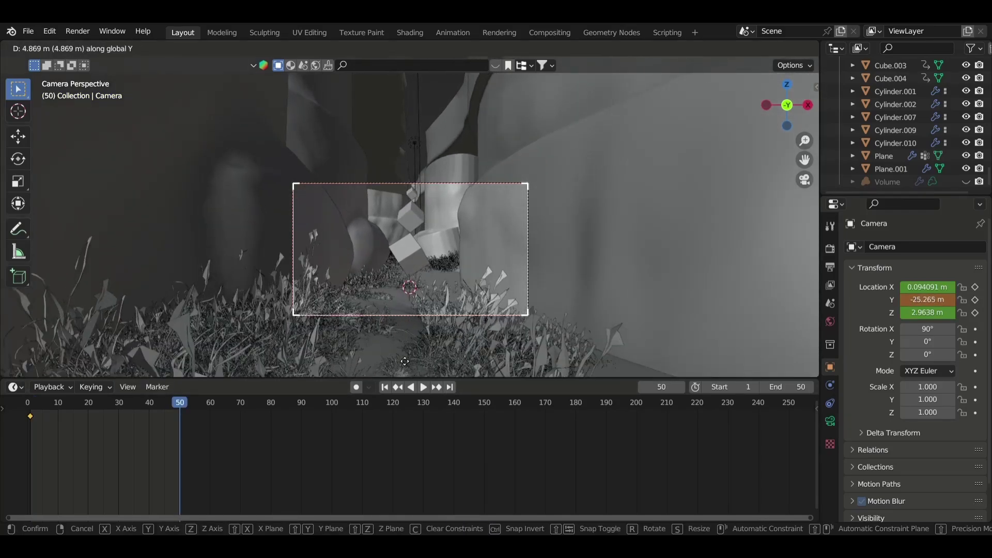
{"action": "left_click", "coordinate": [412, 355]}
{"action": "key", "text": "g"}
{"action": "key", "text": "z"}
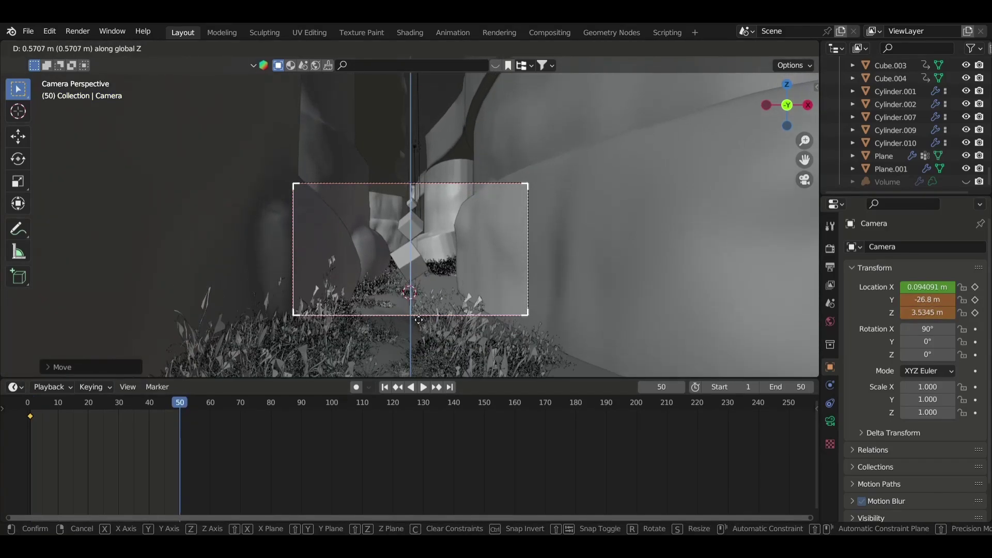
{"action": "left_click", "coordinate": [414, 322]}
{"action": "key", "text": "i"}
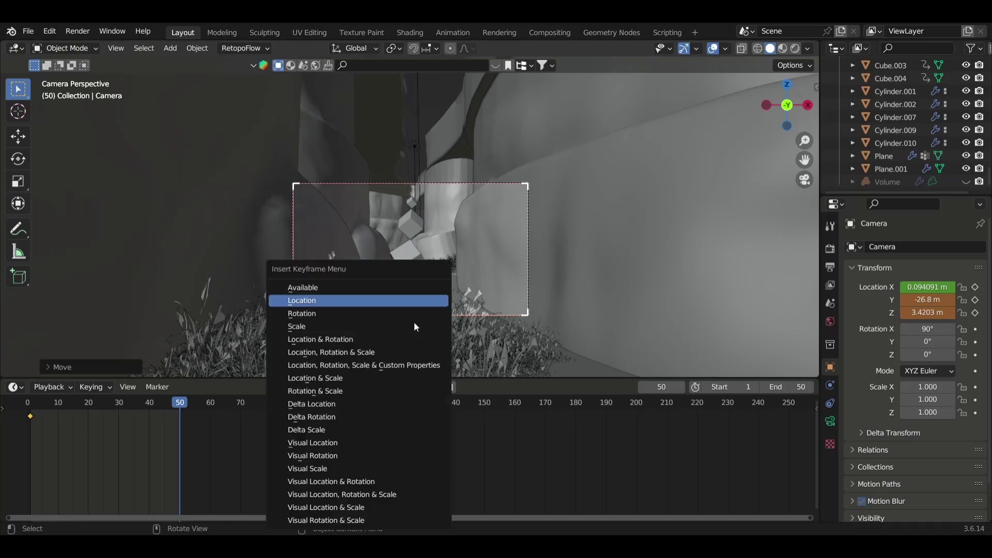
{"action": "left_click", "coordinate": [410, 306]}
Step: Move the camera's second key 50 frames to frame 100 and split the 3D view in two
{"action": "key", "text": "space"}
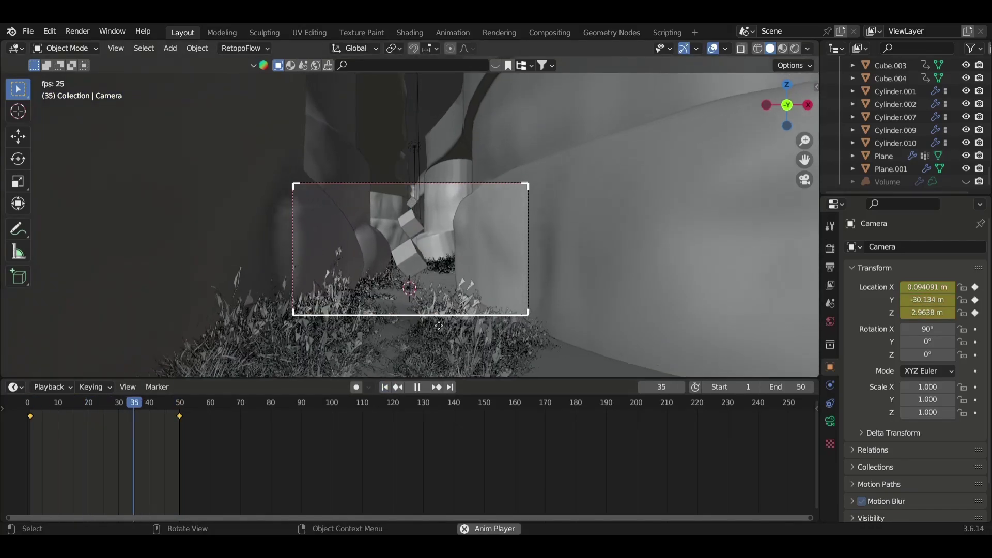
{"action": "type", "text": "g50"}
{"action": "key", "text": "Return"}
{"action": "key", "text": "space"}
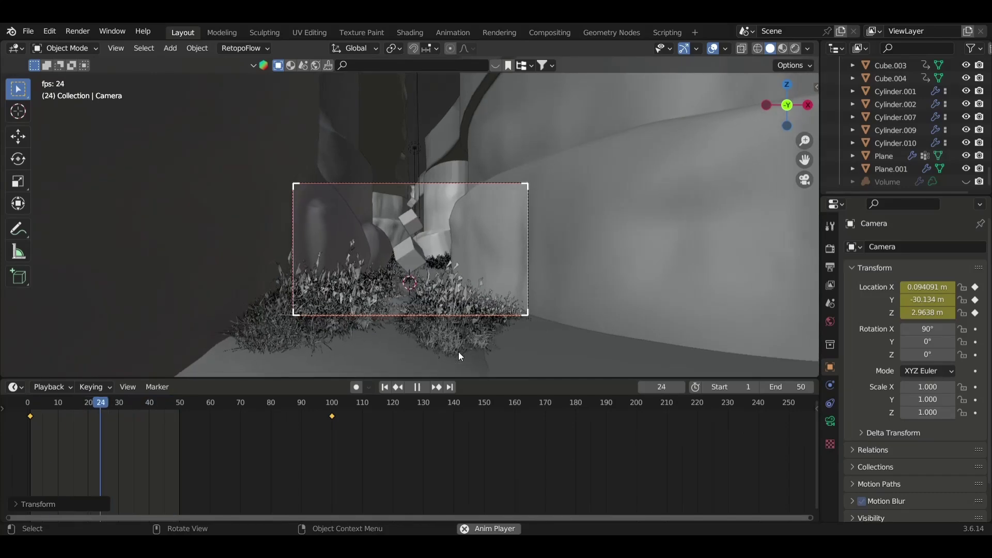
{"action": "key", "text": "space"}
{"action": "left_click", "coordinate": [385, 389]}
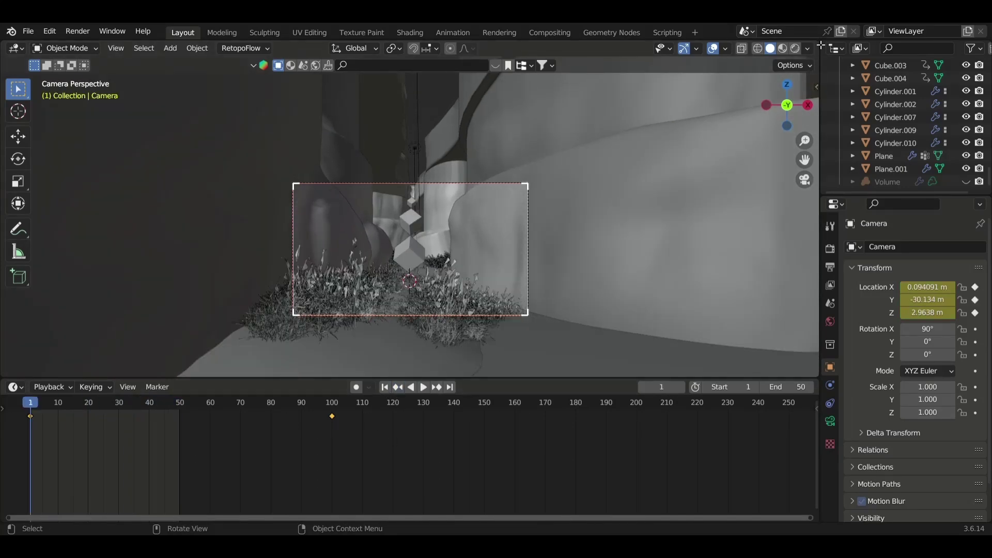
{"action": "left_click_drag", "start_coordinate": [821, 46], "coordinate": [469, 155]}
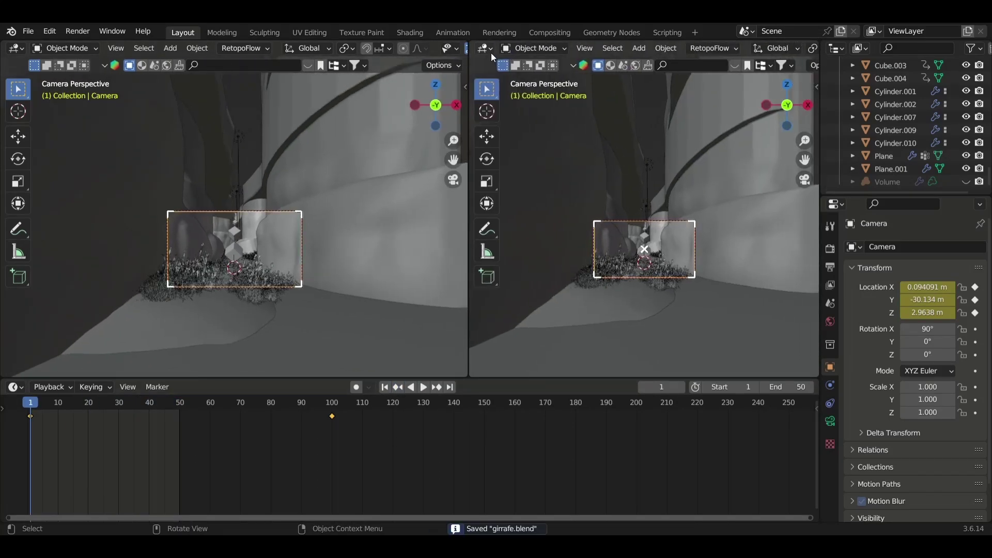
Step: Turn the right area into the Graph Editor and key camera location and rotation at frame 1
{"action": "left_click", "coordinate": [490, 51]}
{"action": "left_click", "coordinate": [625, 112]}
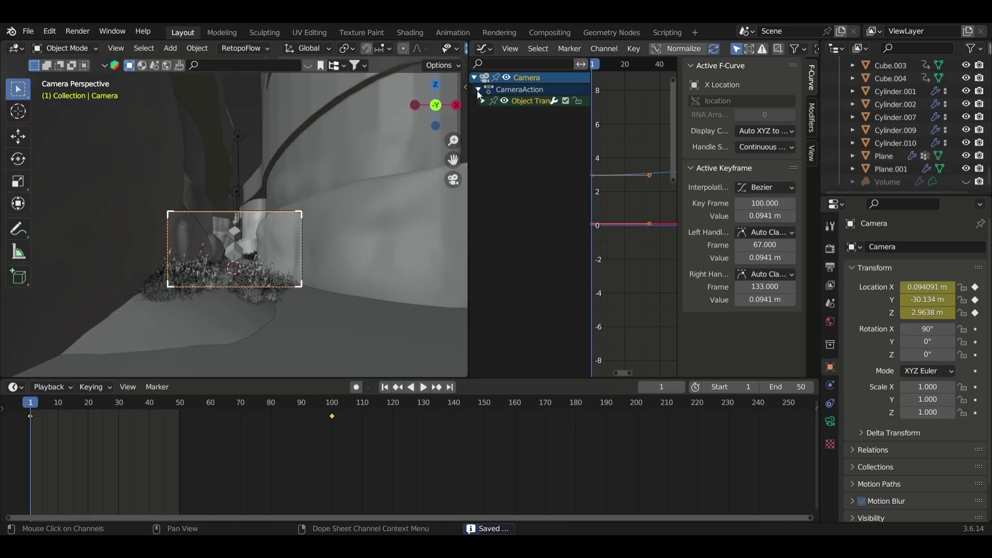
{"action": "key", "text": "i"}
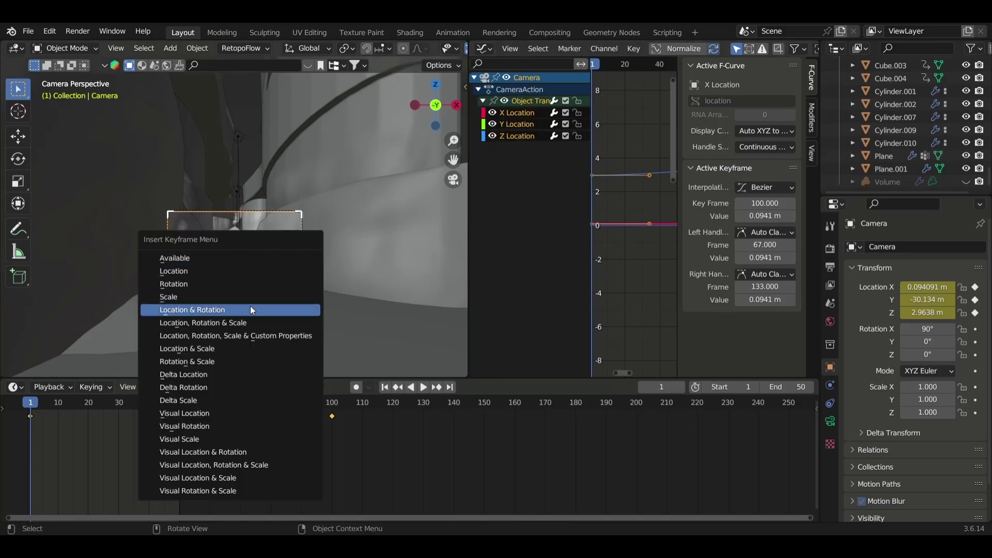
{"action": "left_click", "coordinate": [251, 310]}
Step: Key camera location and rotation at frame 100 and bring up the curve Modifiers list
{"action": "left_click_drag", "start_coordinate": [45, 404], "coordinate": [333, 416]}
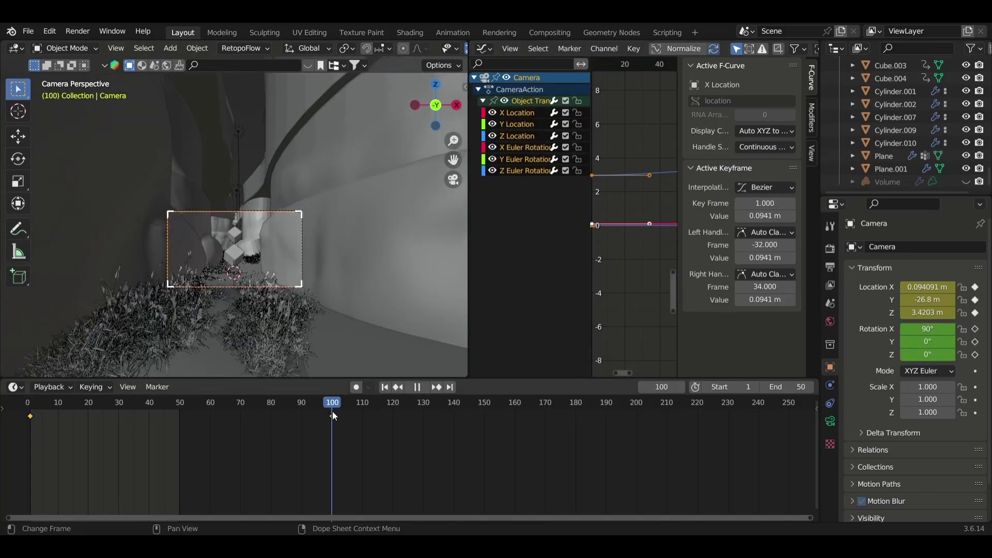
{"action": "key", "text": "i"}
{"action": "left_click", "coordinate": [328, 231]}
{"action": "key", "text": "shift+Left"}
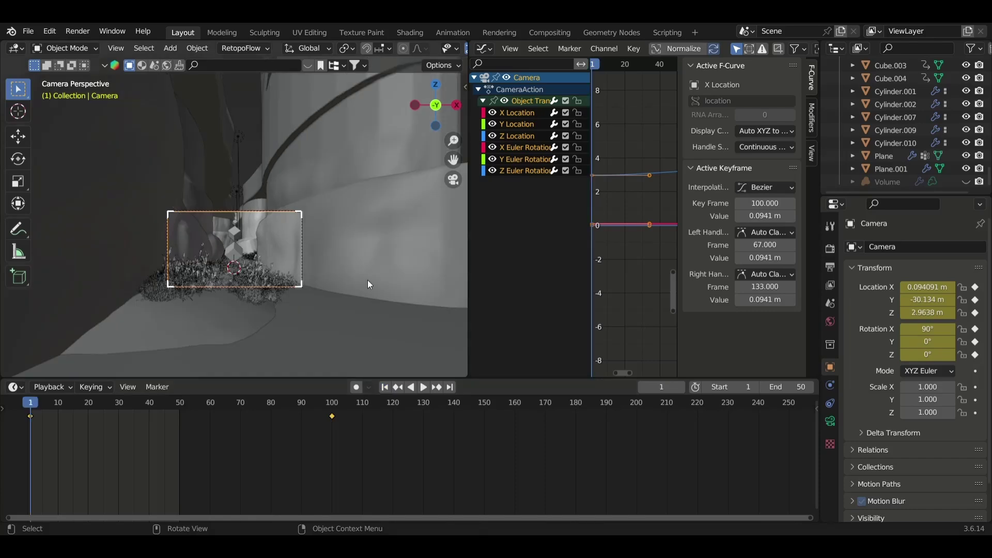
{"action": "left_click", "coordinate": [811, 119]}
{"action": "left_click", "coordinate": [727, 68]}
Step: Add a Noise modifier to X Location with scale 13.3 and strength 0.1
{"action": "left_click", "coordinate": [718, 136]}
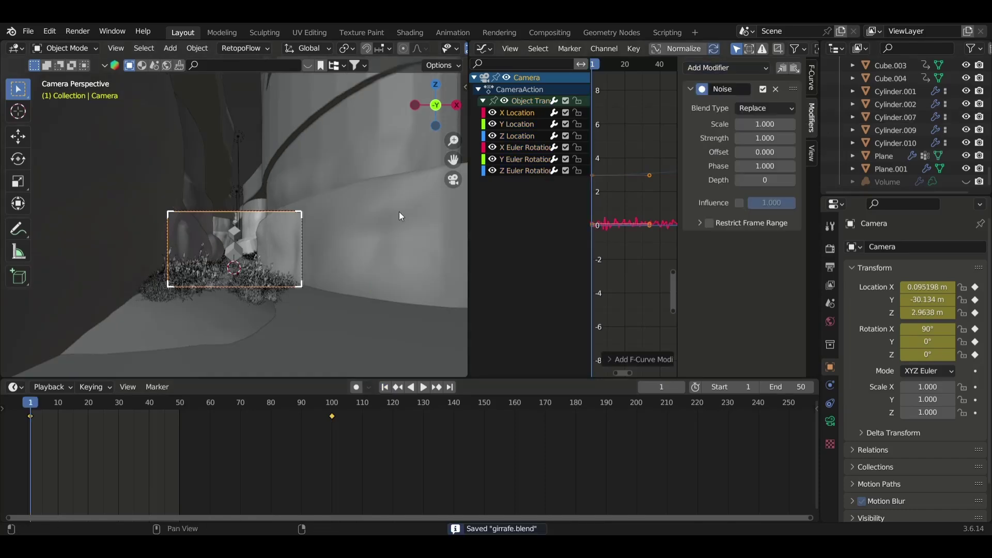
{"action": "key", "text": "space"}
{"action": "key", "text": "Escape"}
{"action": "key", "text": "space"}
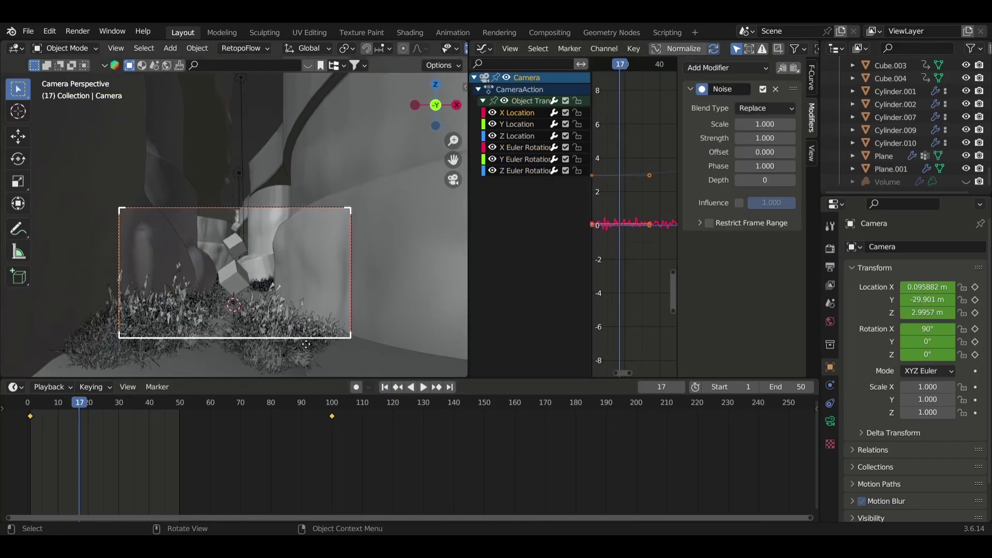
{"action": "left_click_drag", "start_coordinate": [765, 124], "coordinate": [806, 124]}
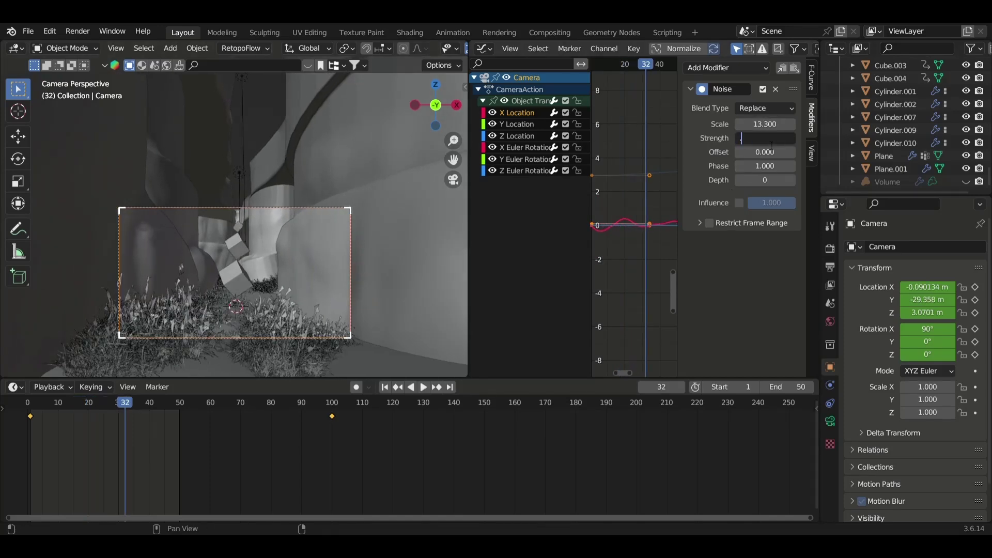
{"action": "type", "text": "0.1"}
{"action": "key", "text": "Return"}
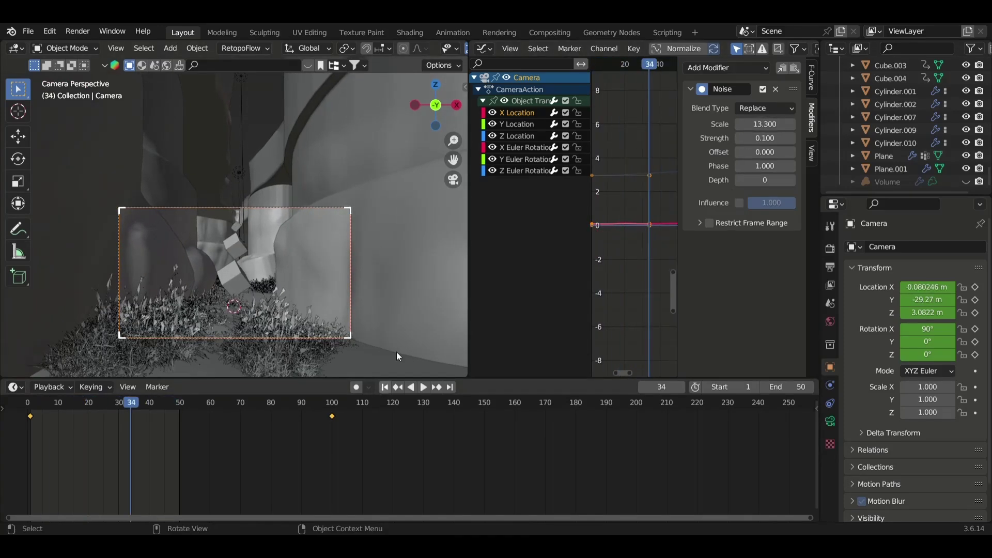
Step: Paste the noise onto Y Location (phase about 18) and Z Location
{"action": "left_click", "coordinate": [517, 124]}
{"action": "left_click", "coordinate": [795, 68]}
{"action": "left_click_drag", "start_coordinate": [764, 166], "coordinate": [807, 166]}
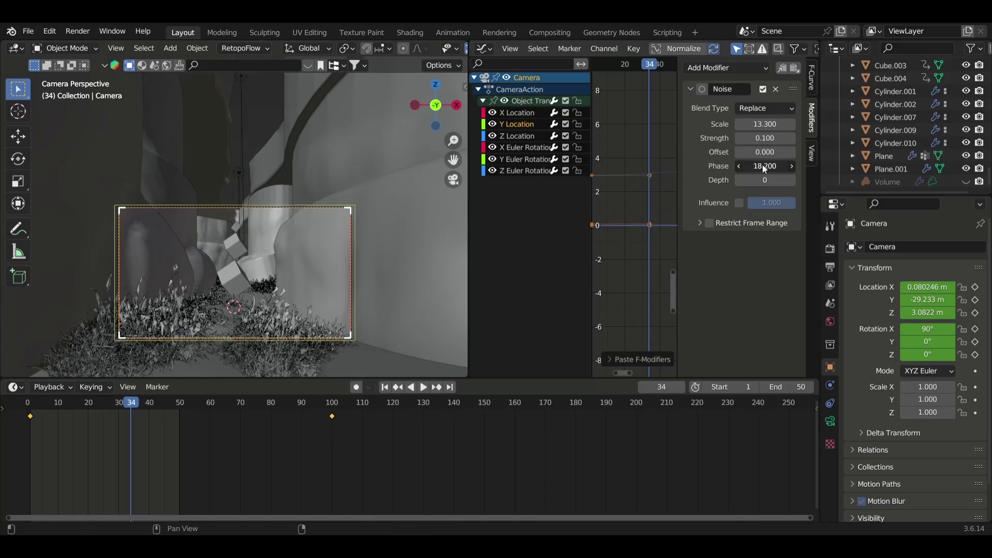
{"action": "key", "text": "space"}
{"action": "left_click", "coordinate": [795, 68]}
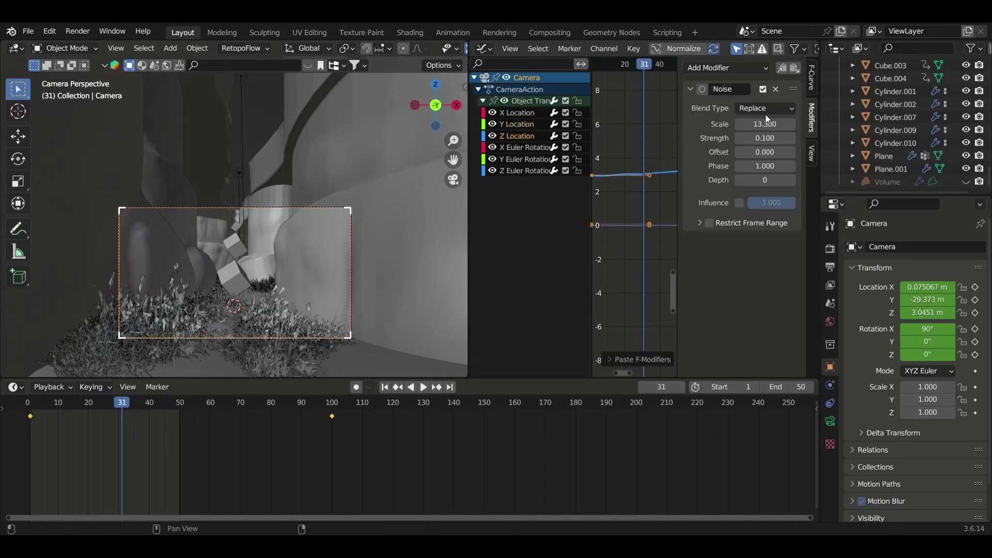
{"action": "key", "text": "space"}
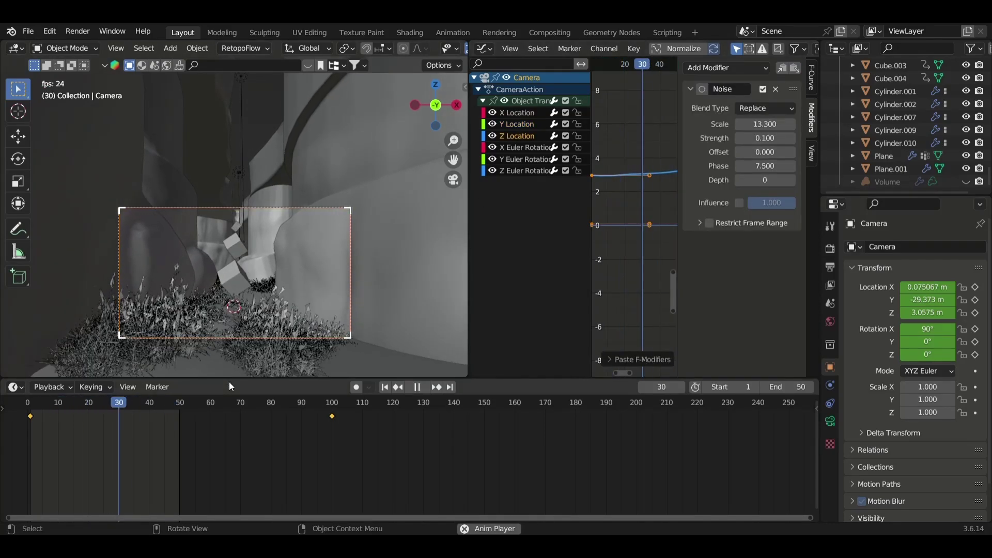
{"action": "key", "text": "space"}
Step: Paste the noise onto X Euler Rotation with strength 0.010 and preview the shake
{"action": "left_click", "coordinate": [516, 148]}
{"action": "left_click", "coordinate": [795, 67]}
{"action": "key", "text": "space"}
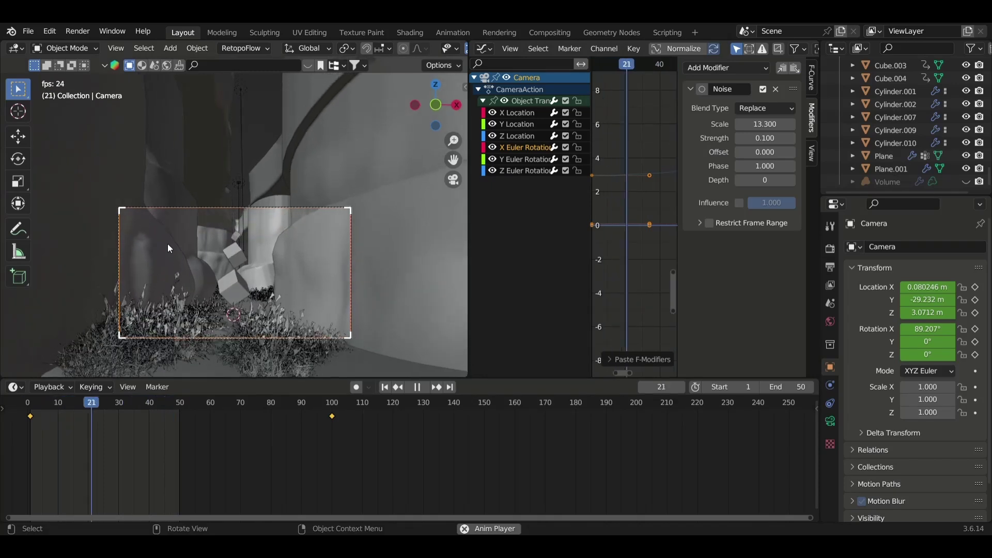
{"action": "key", "text": "space"}
{"action": "type", "text": ".01"}
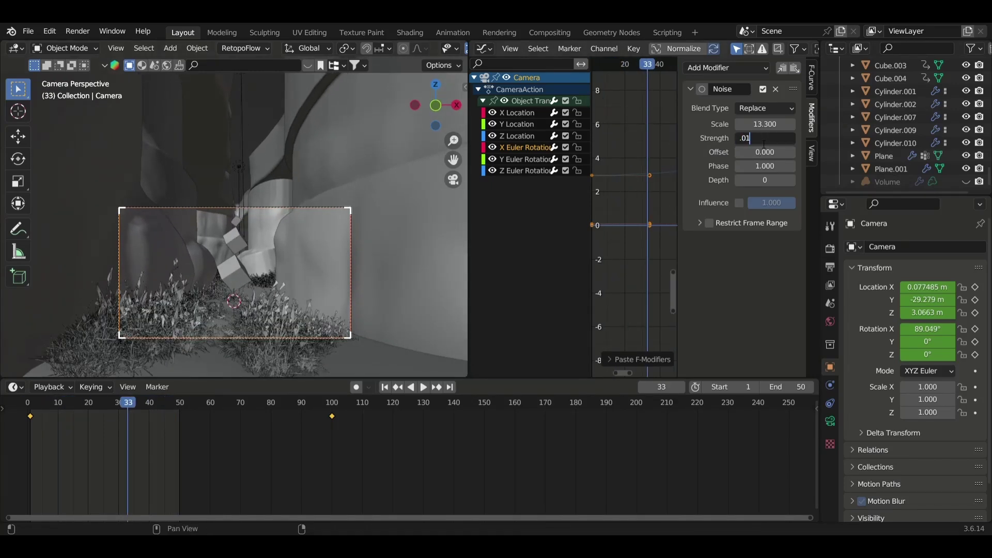
{"action": "key", "text": "Return"}
{"action": "key", "text": "space"}
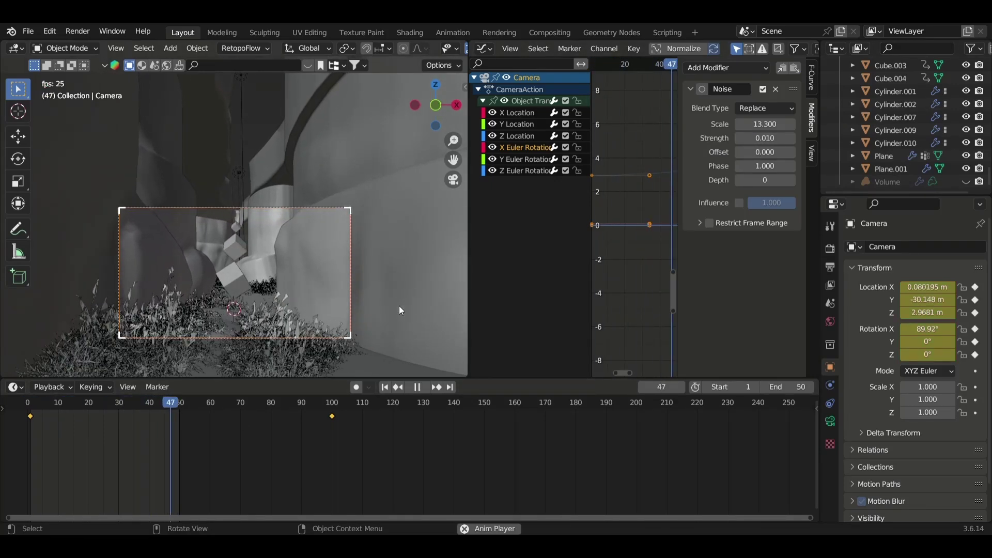
{"action": "key", "text": "space"}
Step: Paste the noise onto Y and Z Euler Rotation and set the end frame to 100
{"action": "left_click", "coordinate": [522, 160]}
{"action": "left_click", "coordinate": [795, 68]}
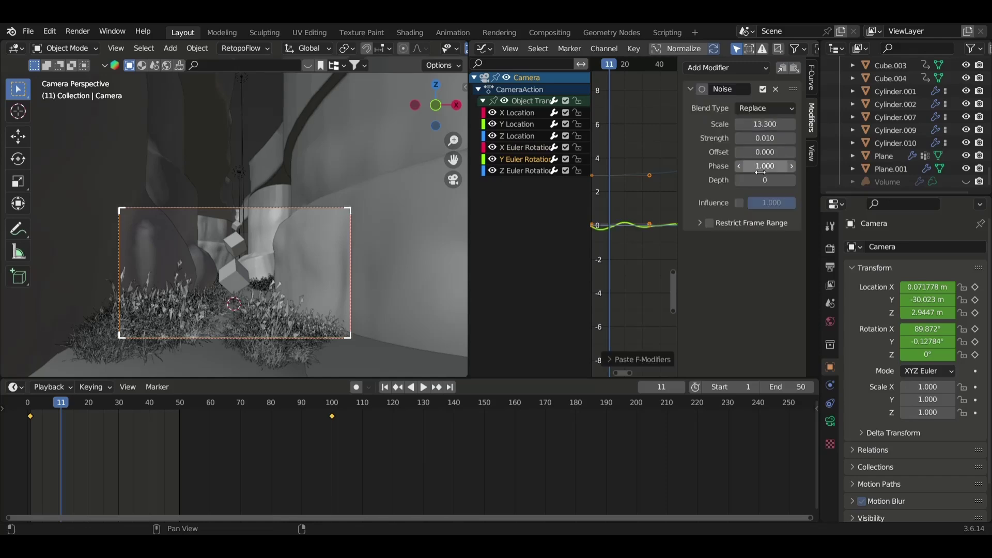
{"action": "left_click", "coordinate": [552, 167]}
{"action": "left_click", "coordinate": [795, 68]}
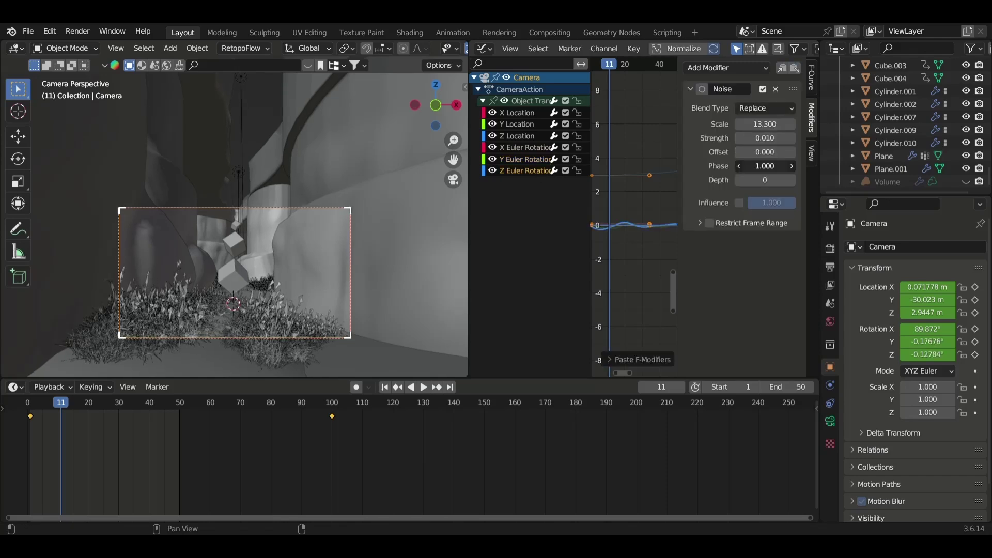
{"action": "key", "text": "space"}
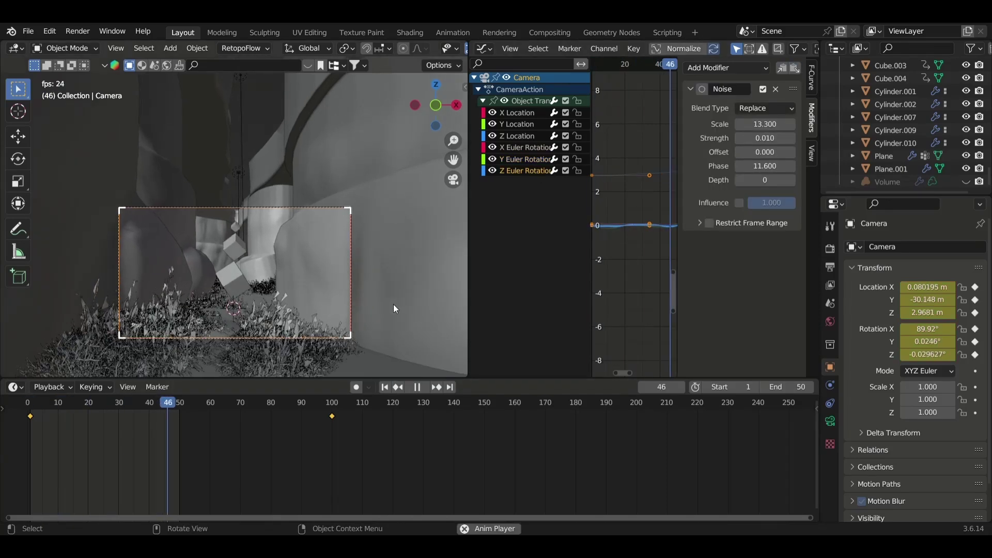
{"action": "key", "text": "space"}
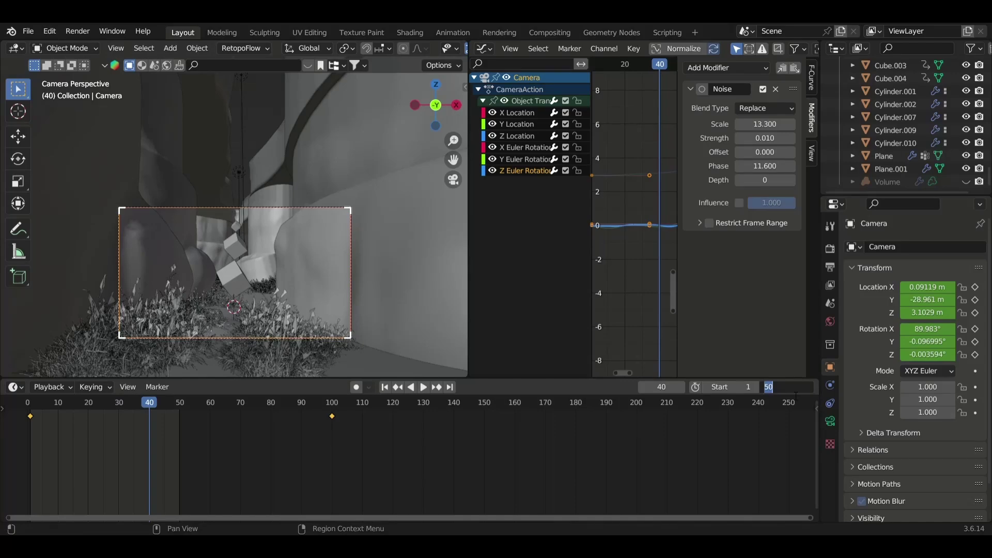
{"action": "type", "text": "100"}
{"action": "key", "text": "Return"}
Step: Play the 100-frame animation and try tilting the camera around global X
{"action": "left_click", "coordinate": [386, 388]}
{"action": "key", "text": "space"}
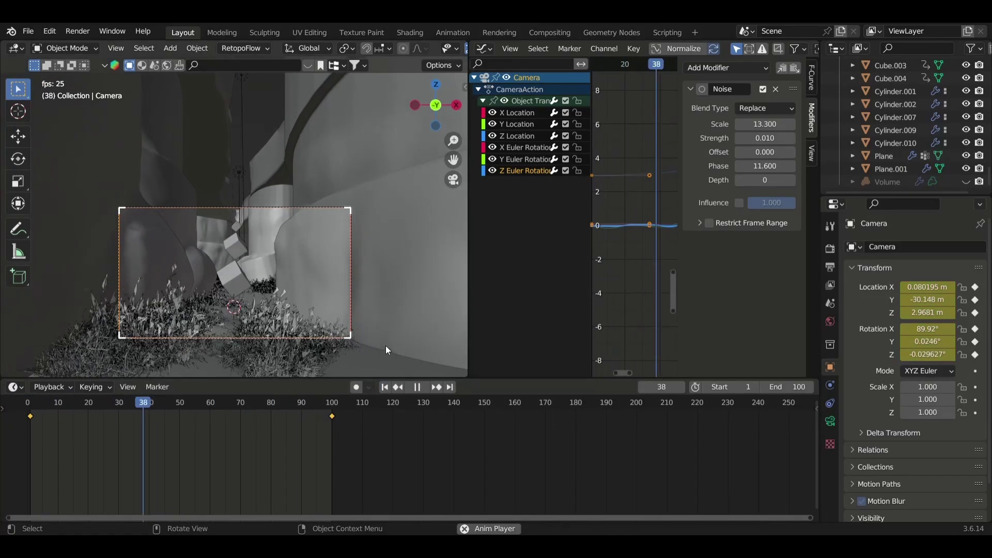
{"action": "key", "text": "space"}
{"action": "key", "text": "r"}
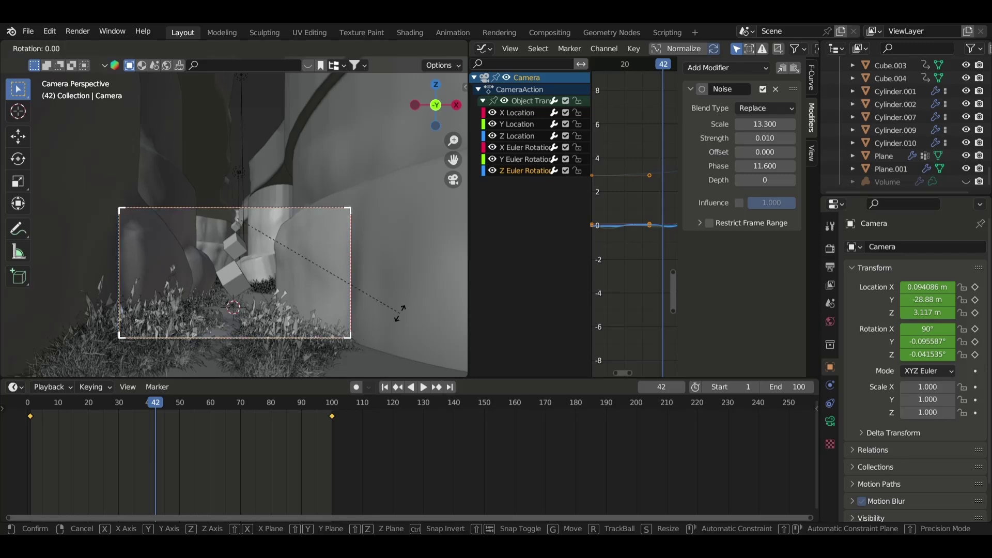
{"action": "key", "text": "x"}
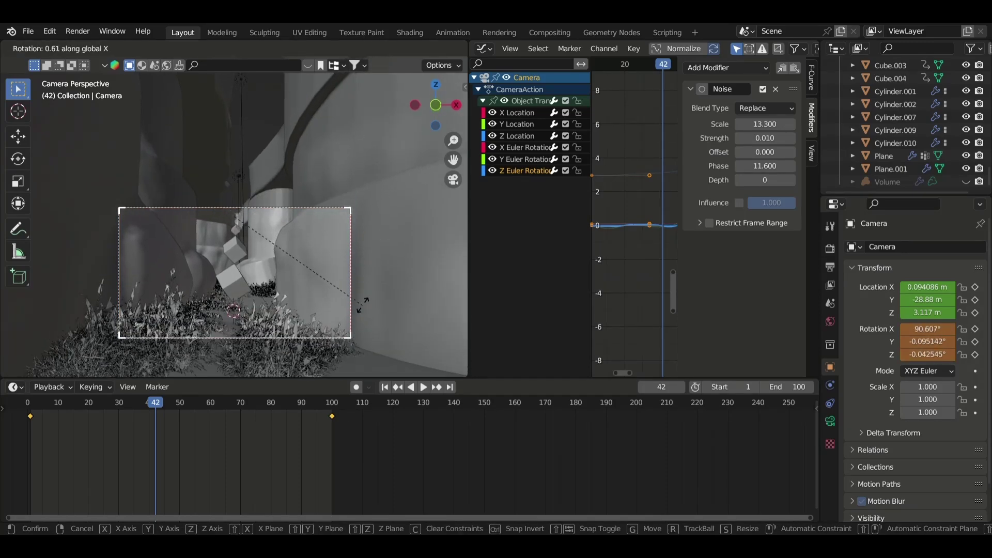
{"action": "key", "text": "Escape"}
Step: Tilt the camera slightly upward around X at frame 100, preview, and save
{"action": "left_click", "coordinate": [386, 388]}
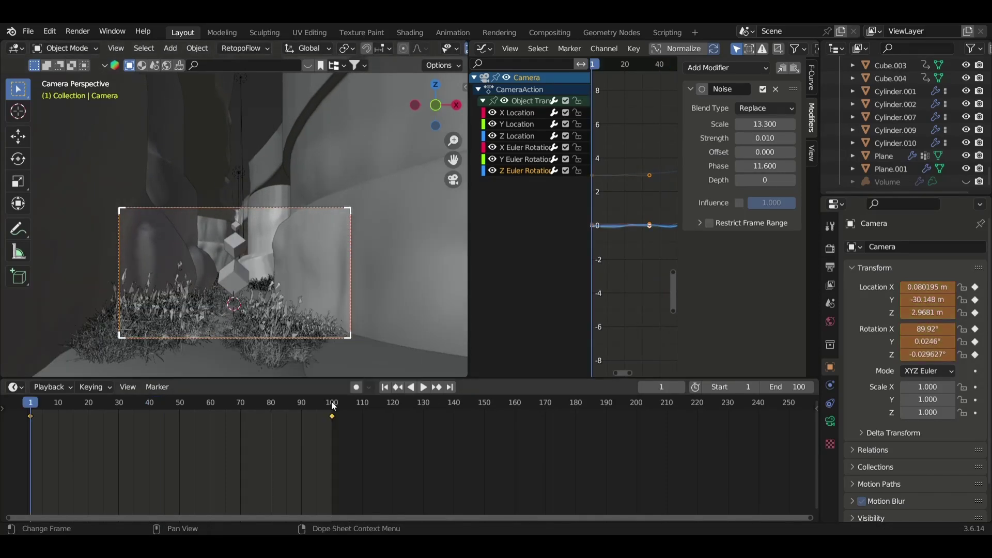
{"action": "left_click", "coordinate": [450, 387]}
{"action": "key", "text": "r"}
{"action": "key", "text": "x"}
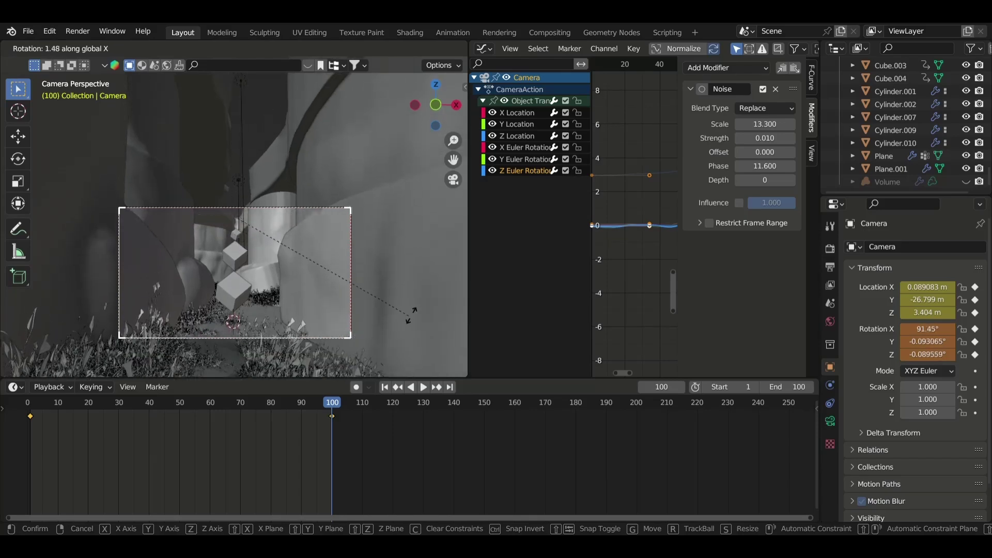
{"action": "left_click", "coordinate": [389, 307]}
{"action": "key", "text": "space"}
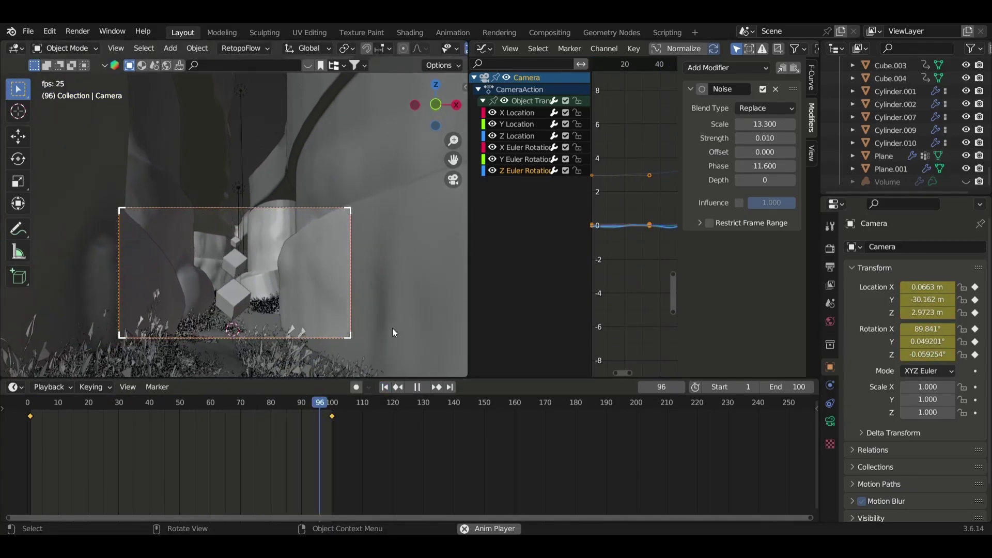
{"action": "key", "text": "Escape"}
{"action": "key", "text": "ctrl+s"}
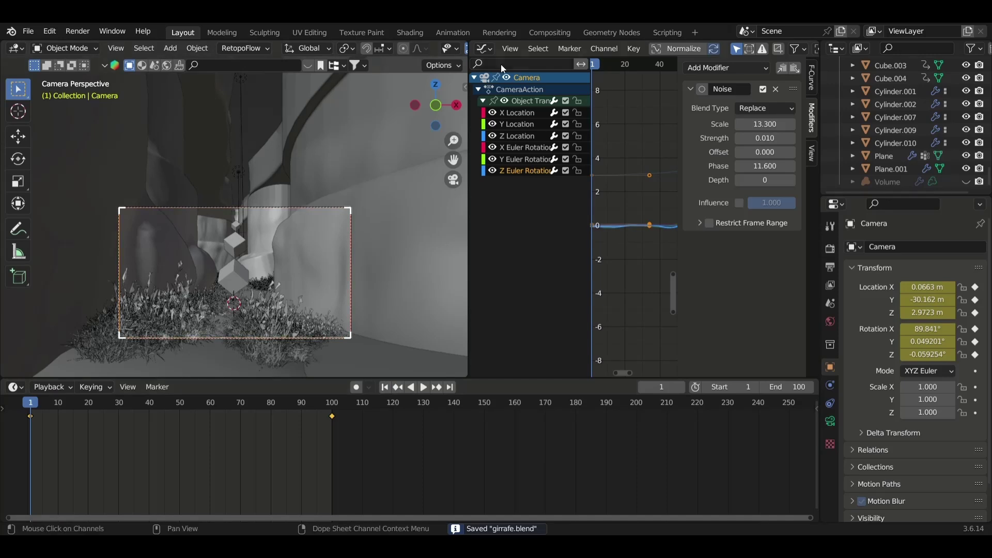
Step: Set the output frame rate to 25 fps and preview playback
{"action": "left_click", "coordinate": [830, 249]}
{"action": "scroll", "coordinate": [909, 336], "scroll_direction": "down", "scroll_amount": 5}
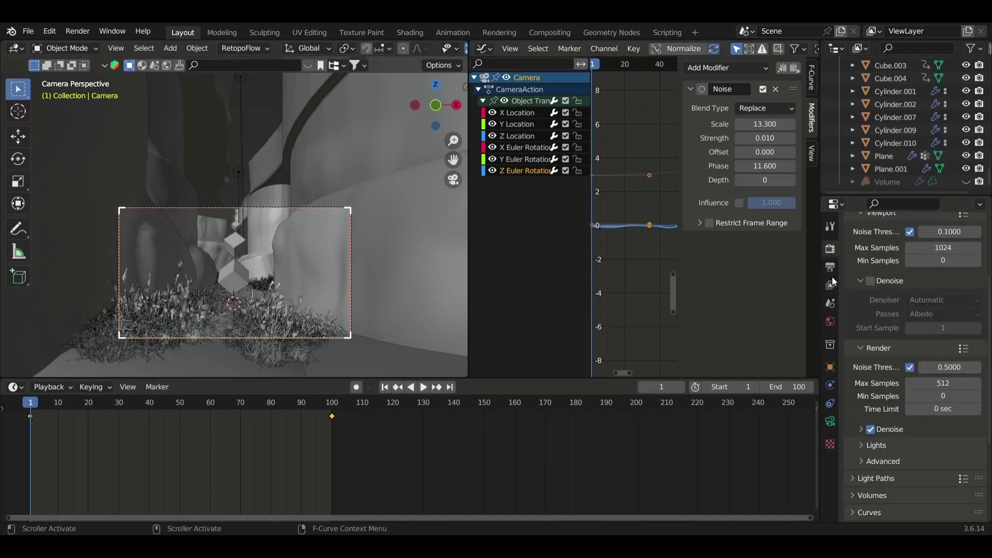
{"action": "left_click", "coordinate": [830, 267]}
{"action": "left_click", "coordinate": [943, 260]}
{"action": "left_click", "coordinate": [939, 305]}
{"action": "key", "text": "space"}
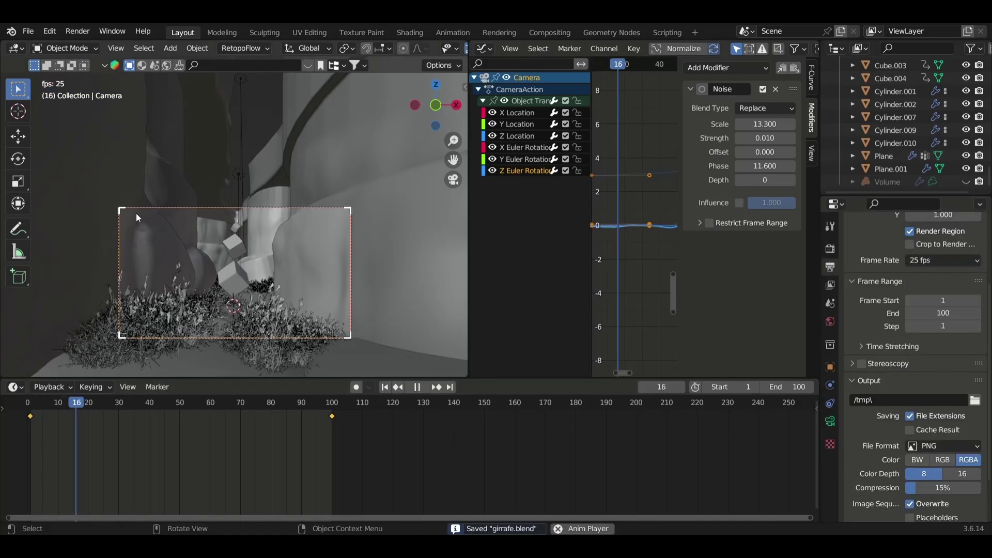
{"action": "key", "text": "space"}
{"action": "scroll", "coordinate": [123, 231], "scroll_direction": "down", "scroll_amount": 1}
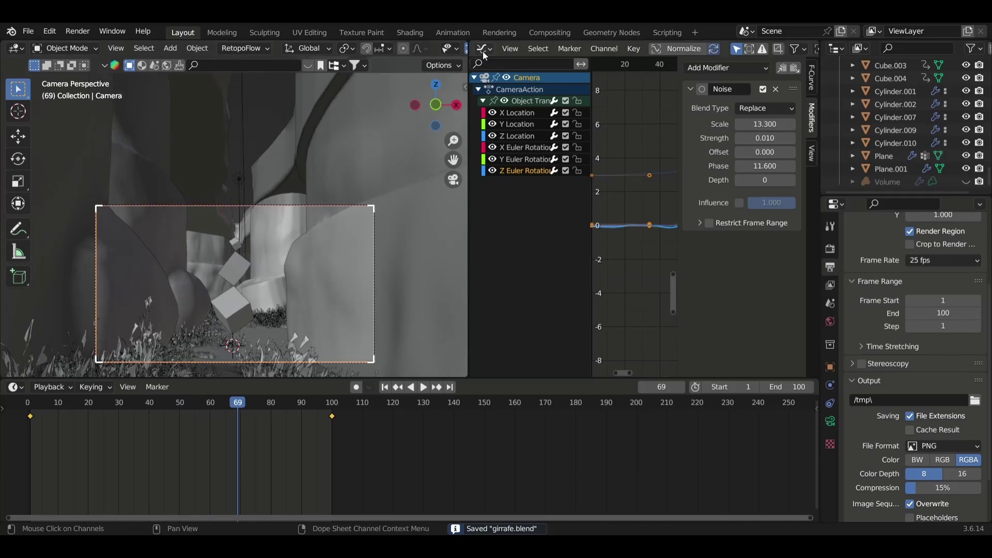
Step: Join the areas to merge the Graph Editor away into a single 3D viewport
{"action": "left_click", "coordinate": [484, 48]}
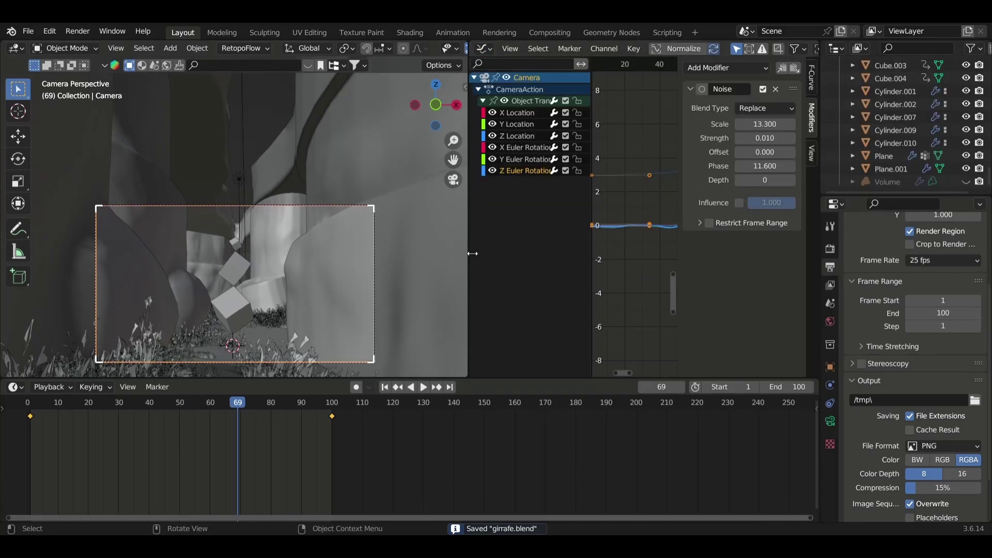
{"action": "right_click", "coordinate": [472, 254]}
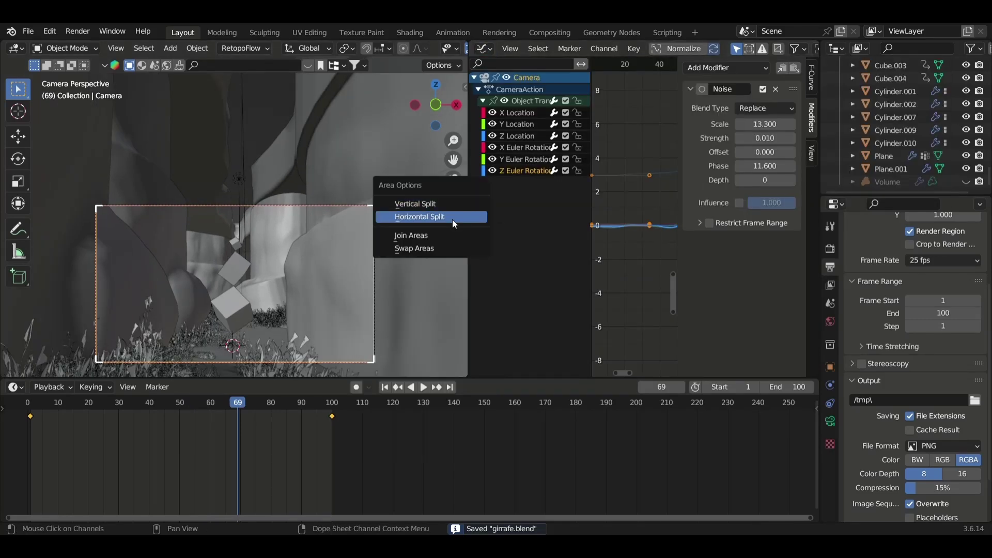
{"action": "left_click", "coordinate": [408, 235]}
{"action": "left_click", "coordinate": [485, 226]}
{"action": "scroll", "coordinate": [336, 257], "scroll_direction": "down", "scroll_amount": 2, "text": "shift"}
Step: Enable Simplify with Viewport Child Particles 0 and Max Subdivision 0
{"action": "key", "text": "shift+Left"}
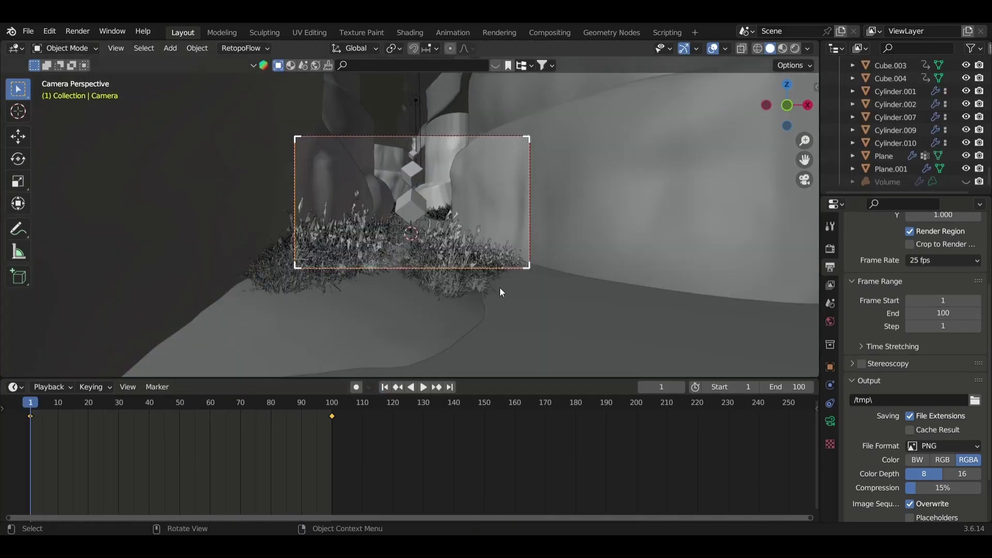
{"action": "left_click", "coordinate": [830, 249]}
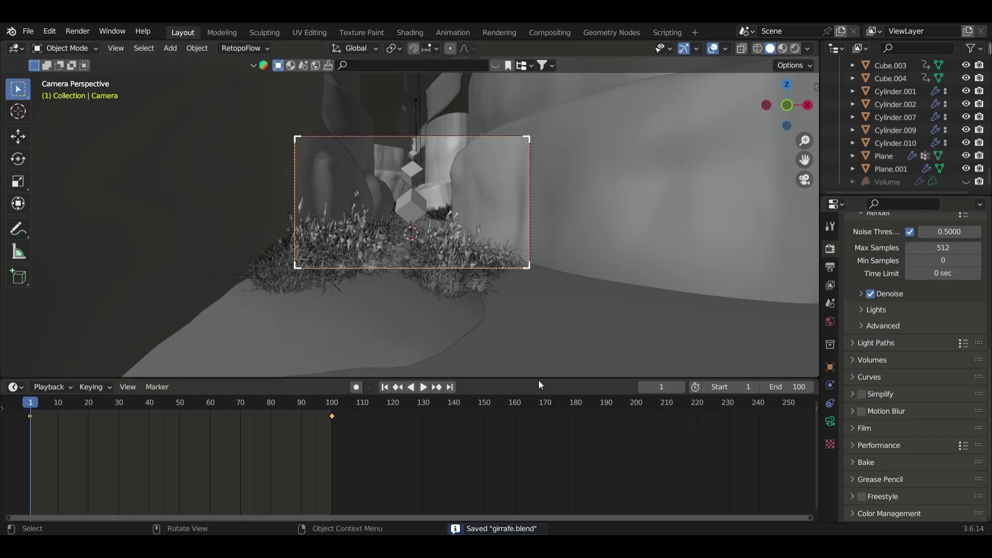
{"action": "left_click", "coordinate": [868, 399]}
{"action": "left_click", "coordinate": [864, 398]}
{"action": "left_click_drag", "start_coordinate": [941, 443], "coordinate": [939, 470]}
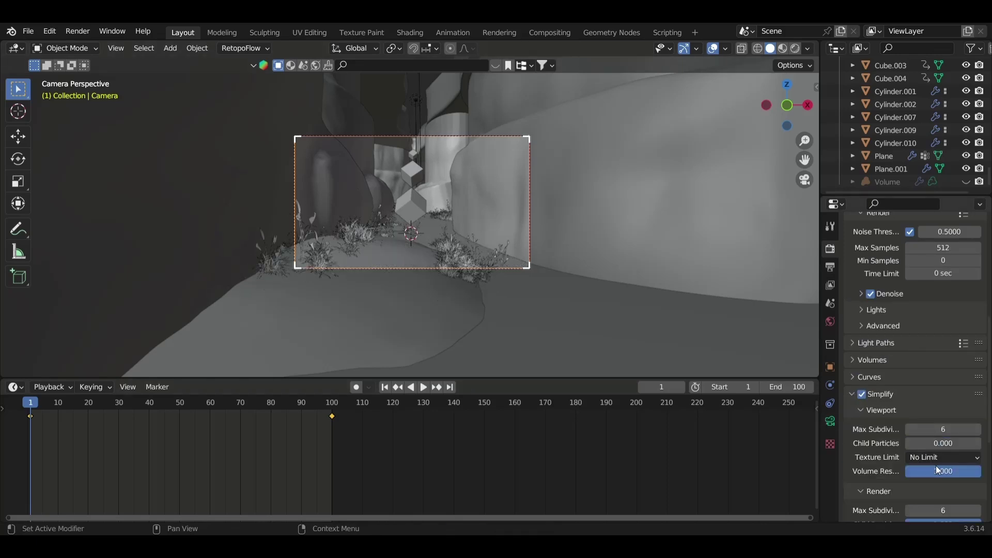
{"action": "left_click_drag", "start_coordinate": [943, 430], "coordinate": [910, 430]}
Step: Set Plane.001's material Base Color to white and save the file
{"action": "scroll", "coordinate": [920, 362], "scroll_direction": "down", "scroll_amount": 5}
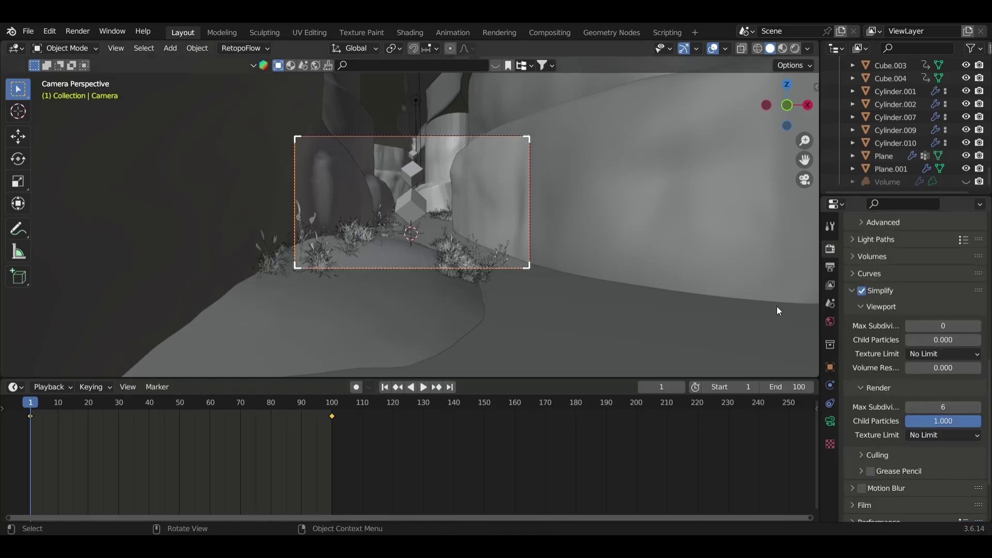
{"action": "scroll", "coordinate": [879, 413], "scroll_direction": "down", "scroll_amount": 3}
{"action": "scroll", "coordinate": [874, 392], "scroll_direction": "up", "scroll_amount": 7}
{"action": "scroll", "coordinate": [486, 231], "scroll_direction": "up", "scroll_amount": 1}
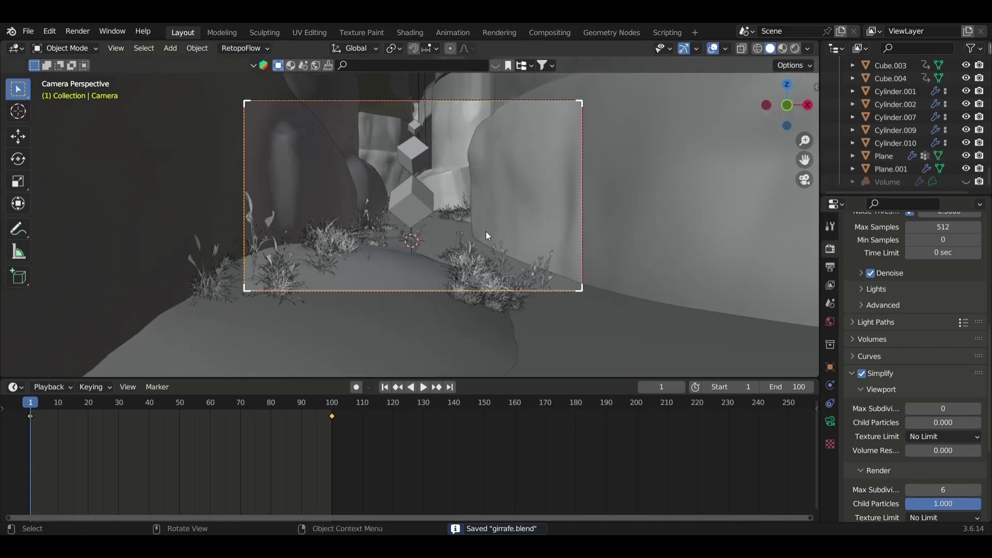
{"action": "scroll", "coordinate": [446, 220], "scroll_direction": "up", "scroll_amount": 3}
{"action": "middle_click_drag", "start_coordinate": [446, 220], "coordinate": [431, 197], "text": "shift"}
{"action": "left_click", "coordinate": [432, 198]}
{"action": "left_click", "coordinate": [831, 476]}
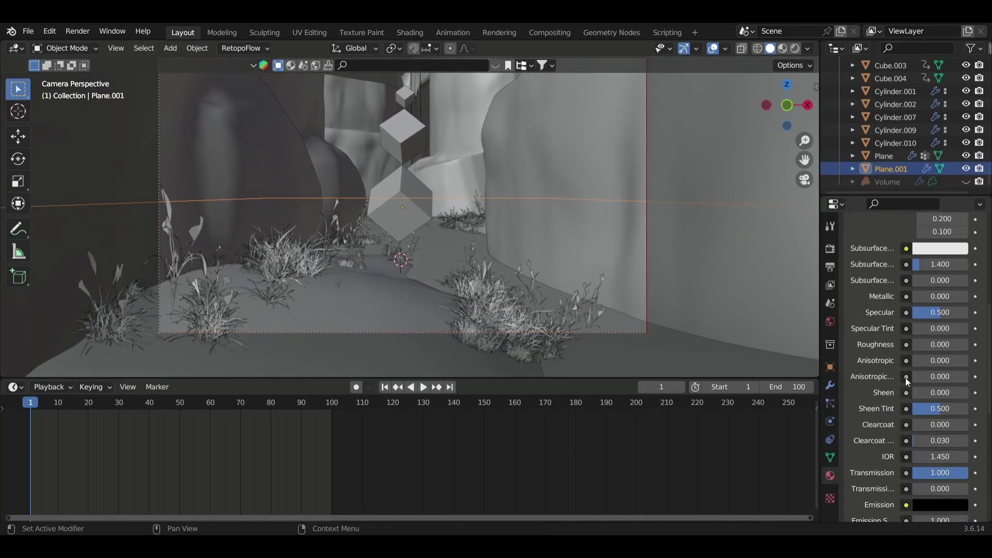
{"action": "scroll", "coordinate": [938, 362], "scroll_direction": "down", "scroll_amount": 2}
{"action": "left_click", "coordinate": [938, 299]}
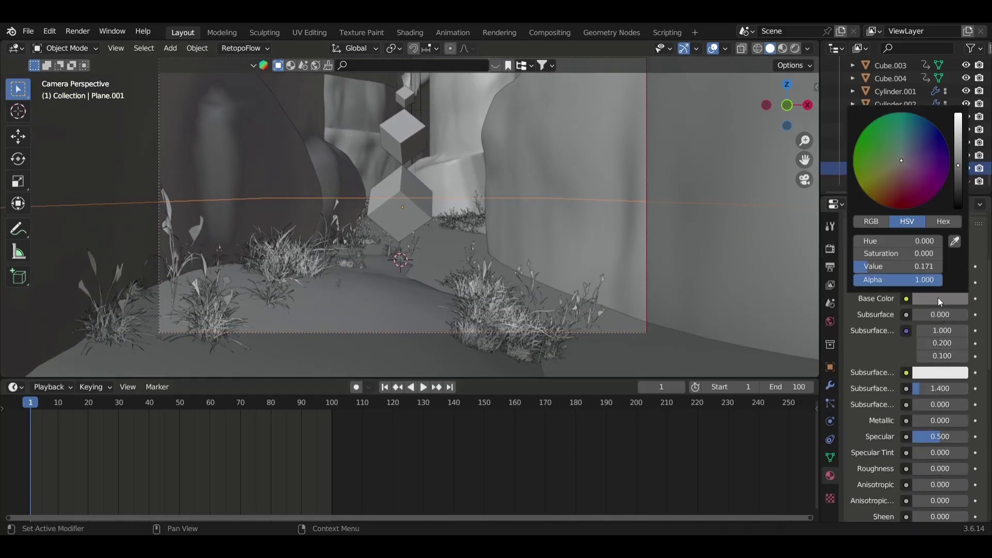
{"action": "key", "text": "ctrl+s"}
Step: Switch the viewport to rendered preview showing textured rocks and grass
{"action": "scroll", "coordinate": [519, 216], "scroll_direction": "down", "scroll_amount": 5}
{"action": "scroll", "coordinate": [518, 216], "scroll_direction": "down", "scroll_amount": 2}
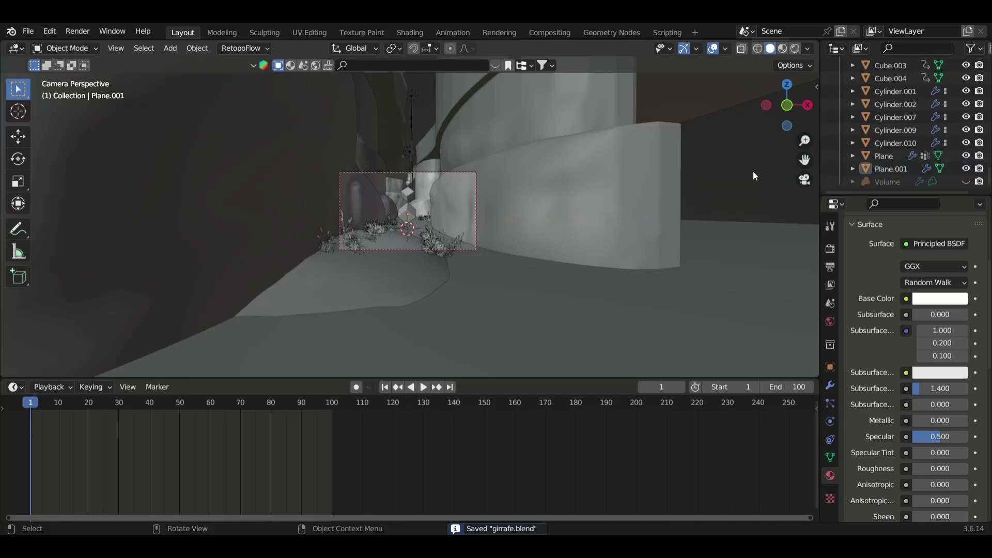
{"action": "left_click", "coordinate": [803, 47]}
Step: Unhide the Volume fog object and preview the scene in rendered shading
{"action": "scroll", "coordinate": [473, 221], "scroll_direction": "up", "scroll_amount": 7}
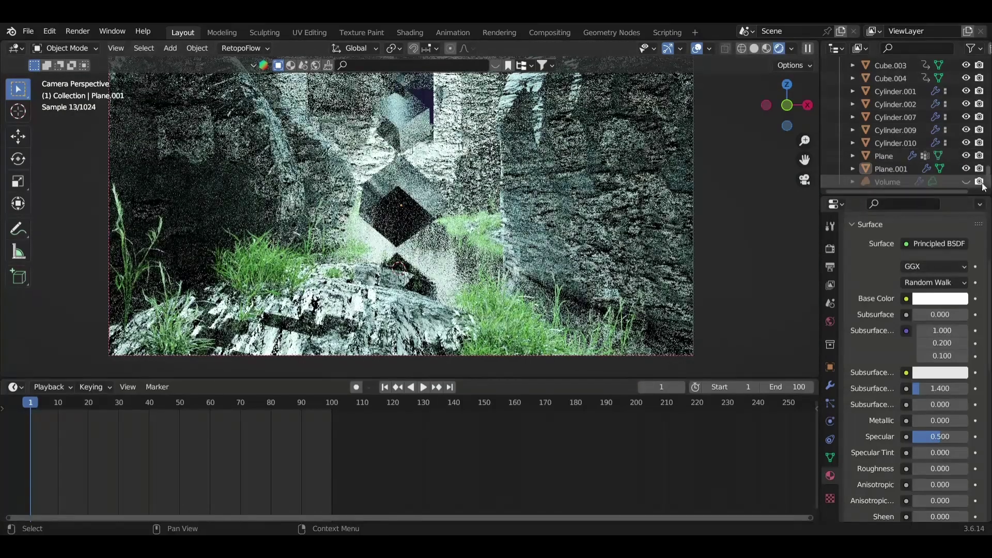
{"action": "left_click", "coordinate": [966, 182]}
{"action": "left_click", "coordinate": [755, 49]}
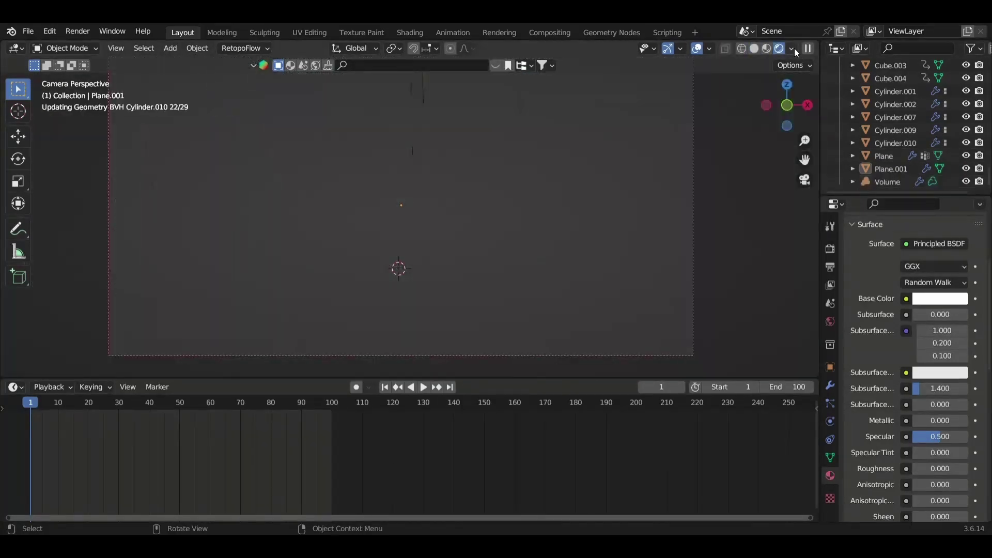
{"action": "scroll", "coordinate": [879, 130], "scroll_direction": "up", "scroll_amount": 4}
Step: Disable Simplify in Render Properties, save girrafe.blend, and return to solid shading
{"action": "left_click", "coordinate": [830, 249]}
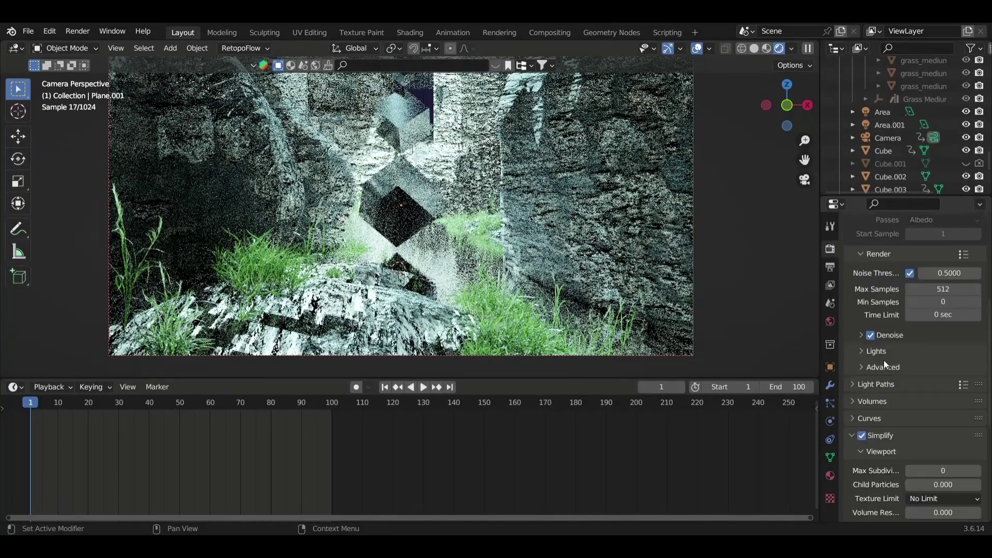
{"action": "scroll", "coordinate": [886, 365], "scroll_direction": "down", "scroll_amount": 4}
{"action": "left_click", "coordinate": [862, 353]}
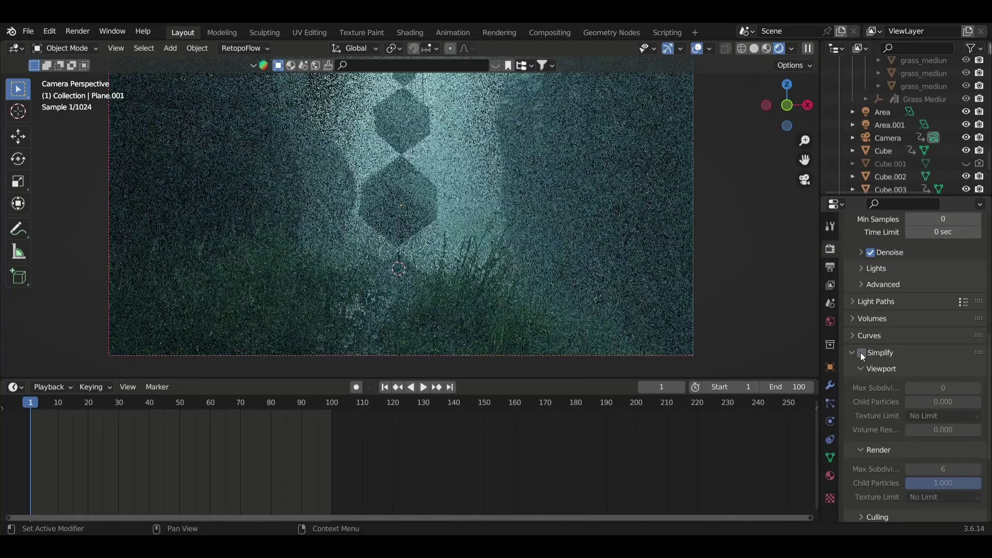
{"action": "scroll", "coordinate": [587, 265], "scroll_direction": "down", "scroll_amount": 2}
{"action": "key", "text": "ctrl+s"}
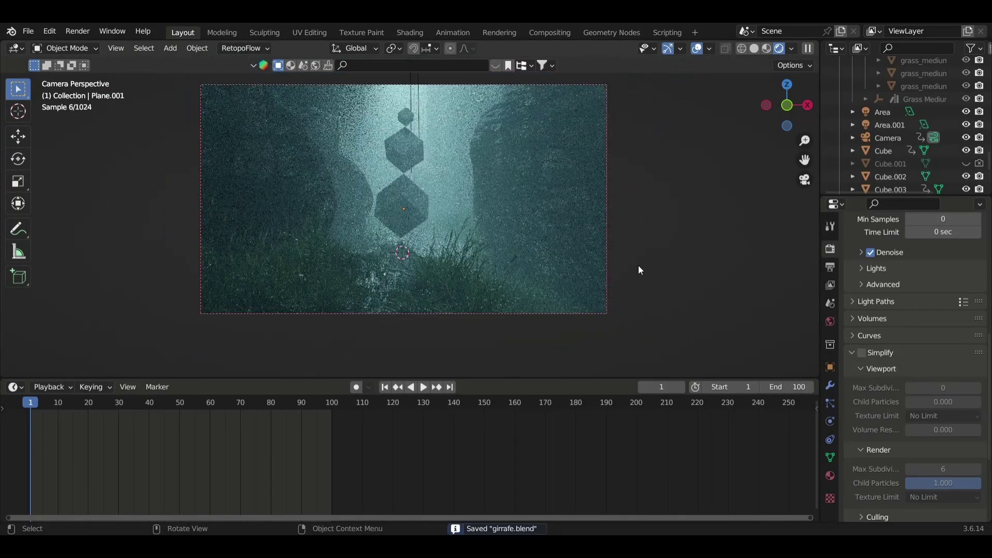
{"action": "left_click", "coordinate": [755, 49]}
{"action": "mouse_move", "coordinate": [318, 210]}
{"action": "middle_mouse_down", "text": "shift"}
{"action": "mouse_move", "coordinate": [361, 265]}
{"action": "mouse_move", "coordinate": [532, 166]}
{"action": "middle_mouse_up", "text": "shift"}
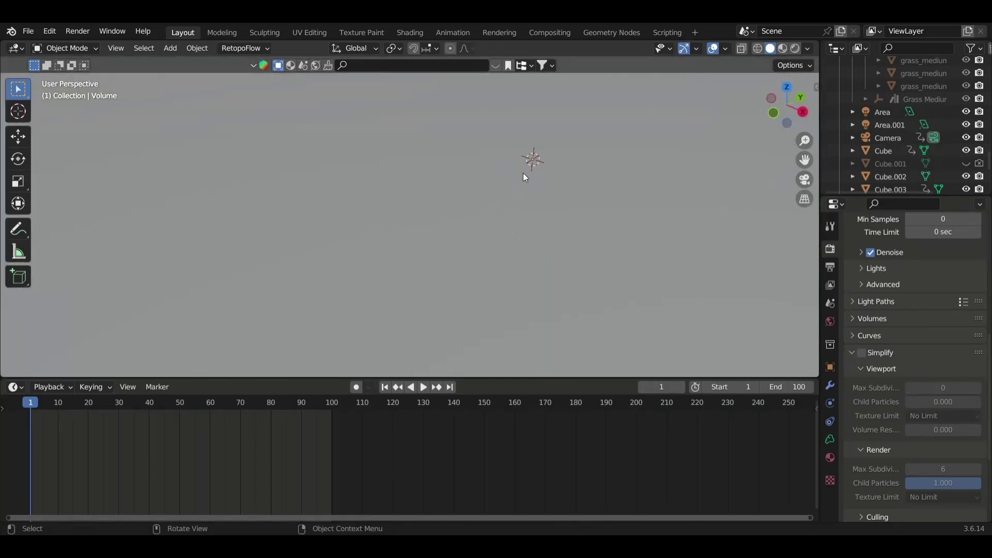
Step: From the camera view, add a plane, scale it up and lower it on Z into the grass
{"action": "key", "text": "KP_0"}
{"action": "key", "text": "shift+a"}
{"action": "left_click", "coordinate": [512, 227]}
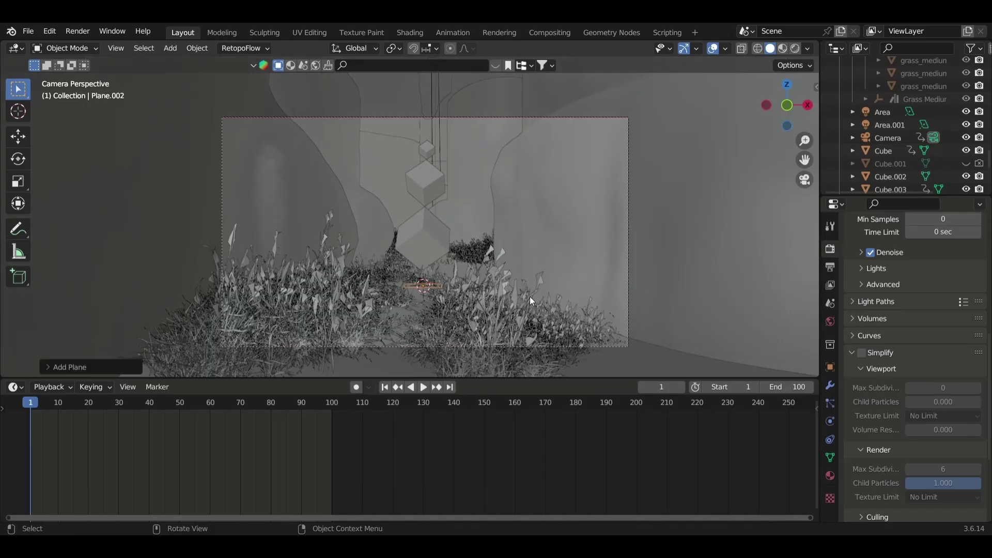
{"action": "key", "text": "s"}
{"action": "key", "text": "Return"}
{"action": "key", "text": "g"}
{"action": "key", "text": "z"}
{"action": "left_click", "coordinate": [615, 291]}
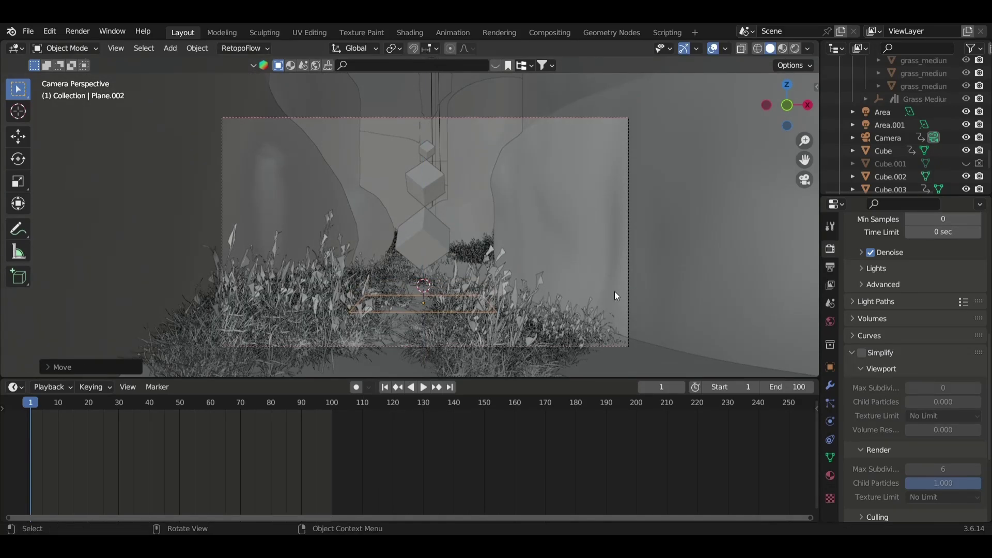
Step: Add a particle system to the plane with Field Weights Gravity set to -1
{"action": "left_click", "coordinate": [831, 403]}
{"action": "left_click", "coordinate": [980, 246]}
{"action": "scroll", "coordinate": [907, 339], "scroll_direction": "down", "scroll_amount": 8}
{"action": "scroll", "coordinate": [919, 383], "scroll_direction": "down", "scroll_amount": 6}
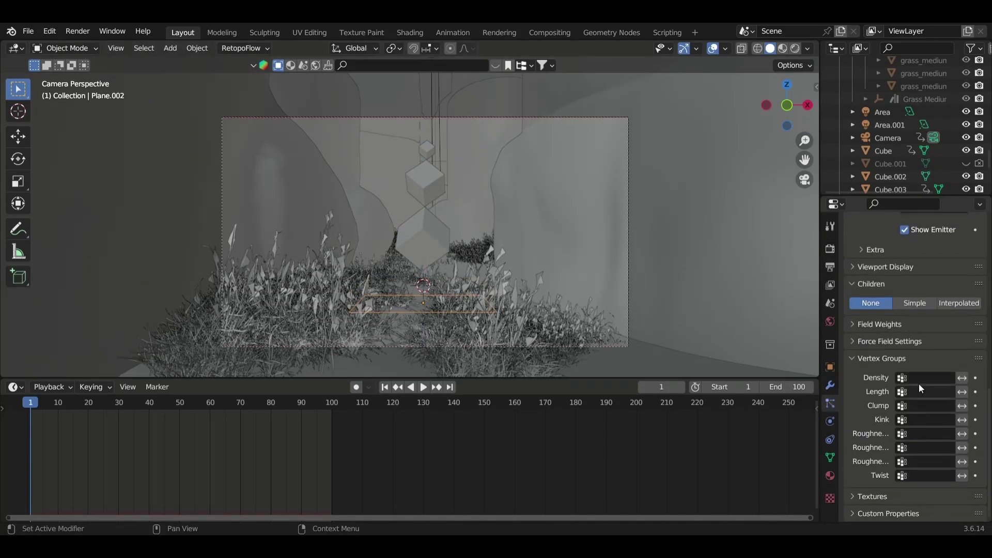
{"action": "left_click", "coordinate": [884, 341]}
{"action": "left_click", "coordinate": [889, 325]}
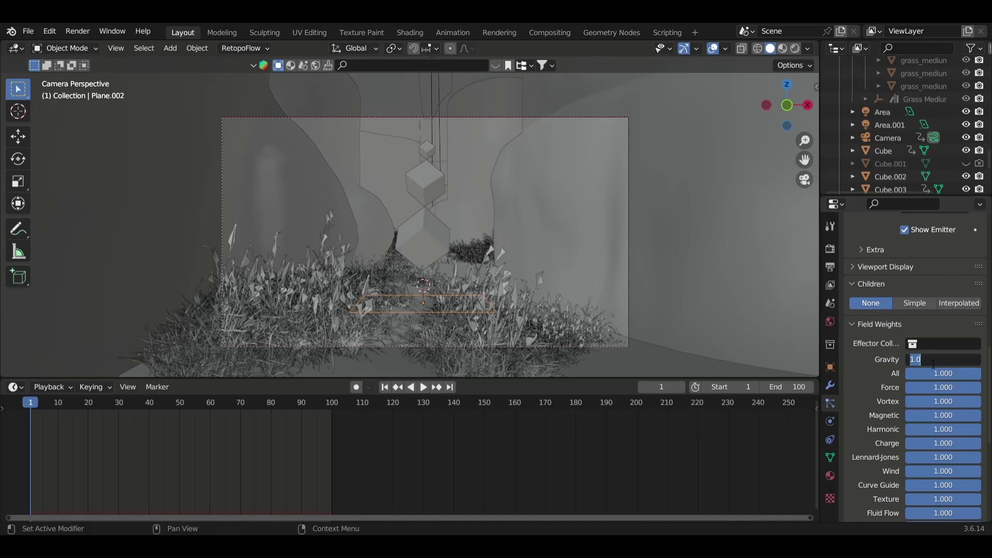
{"action": "type", "text": "-1.000"}
{"action": "key", "text": "Return"}
{"action": "key", "text": "space"}
{"action": "key", "text": "Escape"}
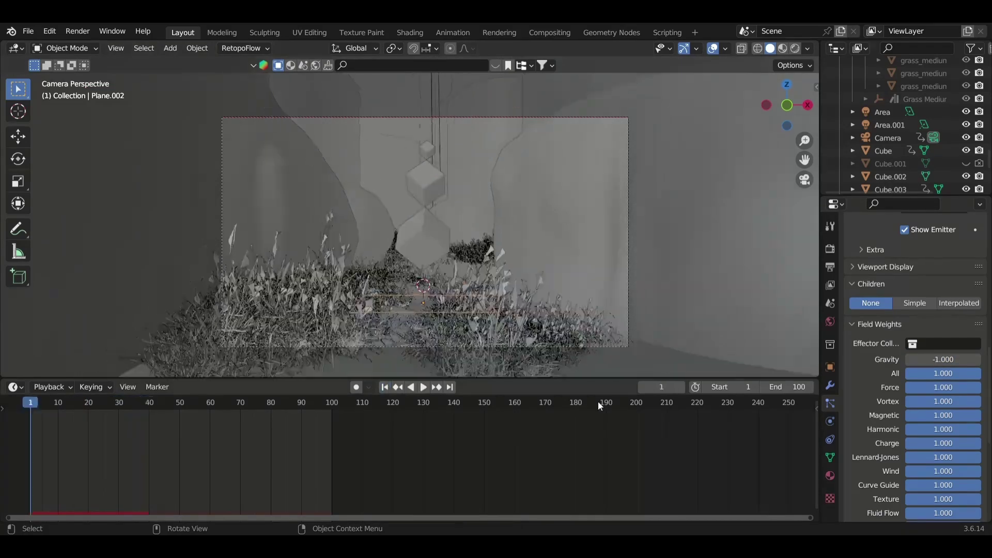
Step: Play the rising particles and set emission frames from -36.1 to 205.1
{"action": "scroll", "coordinate": [869, 358], "scroll_direction": "up", "scroll_amount": 10}
{"action": "scroll", "coordinate": [869, 358], "scroll_direction": "up", "scroll_amount": 8}
{"action": "key", "text": "space"}
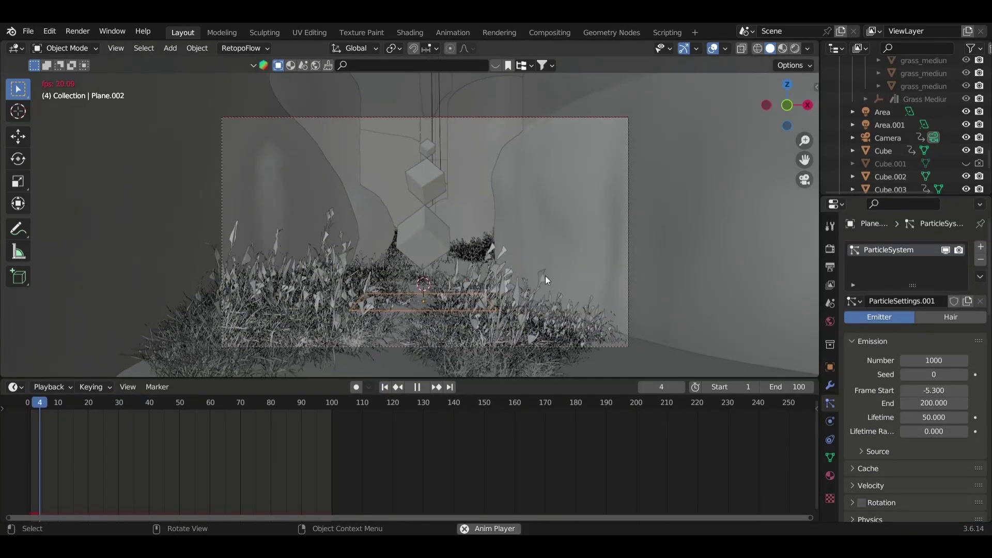
{"action": "key", "text": "space"}
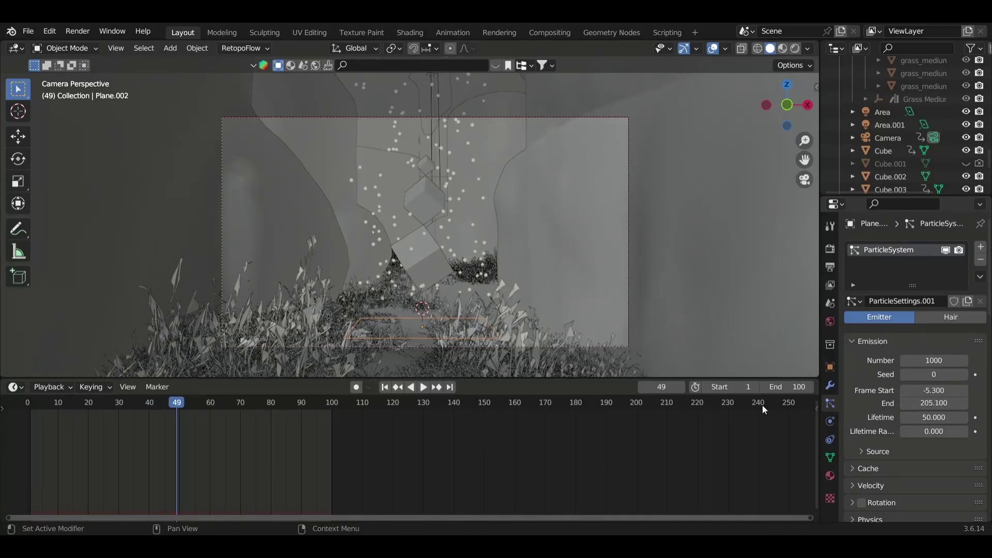
{"action": "left_click", "coordinate": [385, 387]}
{"action": "mouse_move", "coordinate": [935, 390]}
{"action": "left_mouse_down"}
{"action": "mouse_move", "coordinate": [900, 392]}
{"action": "mouse_move", "coordinate": [910, 390]}
{"action": "left_mouse_up"}
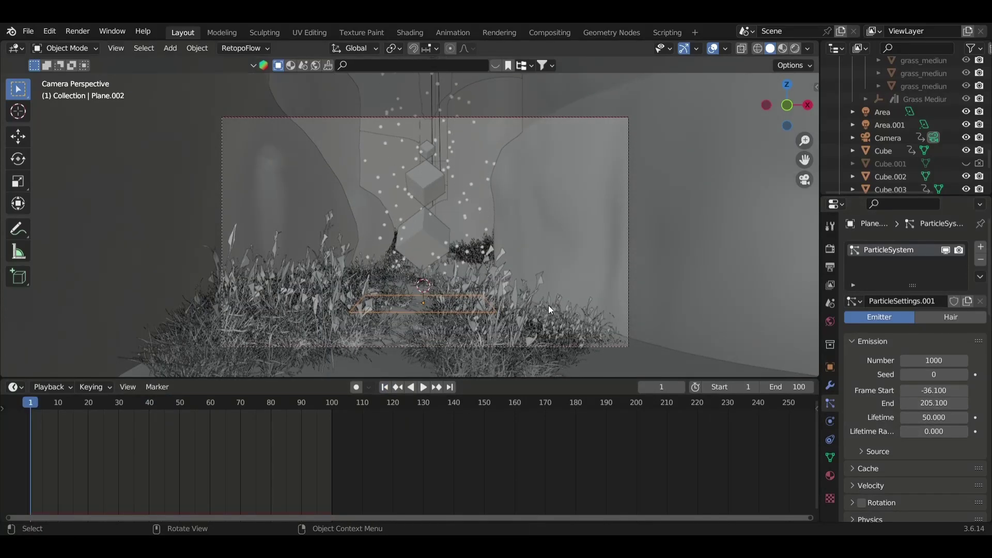
{"action": "key", "text": "space"}
{"action": "key", "text": "space"}
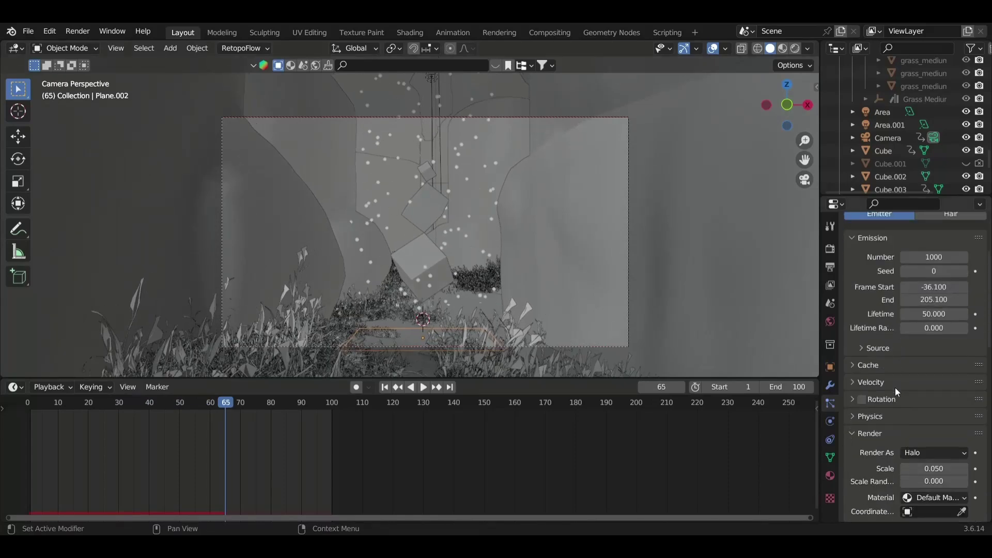
Step: Select the Volume object, then reselect emitter Plane.002 and orbit out of the camera view
{"action": "left_click", "coordinate": [671, 276]}
{"action": "scroll", "coordinate": [609, 265], "scroll_direction": "up", "scroll_amount": 2}
{"action": "scroll", "coordinate": [609, 265], "scroll_direction": "down", "scroll_amount": 4}
{"action": "scroll", "coordinate": [948, 174], "scroll_direction": "down", "scroll_amount": 5}
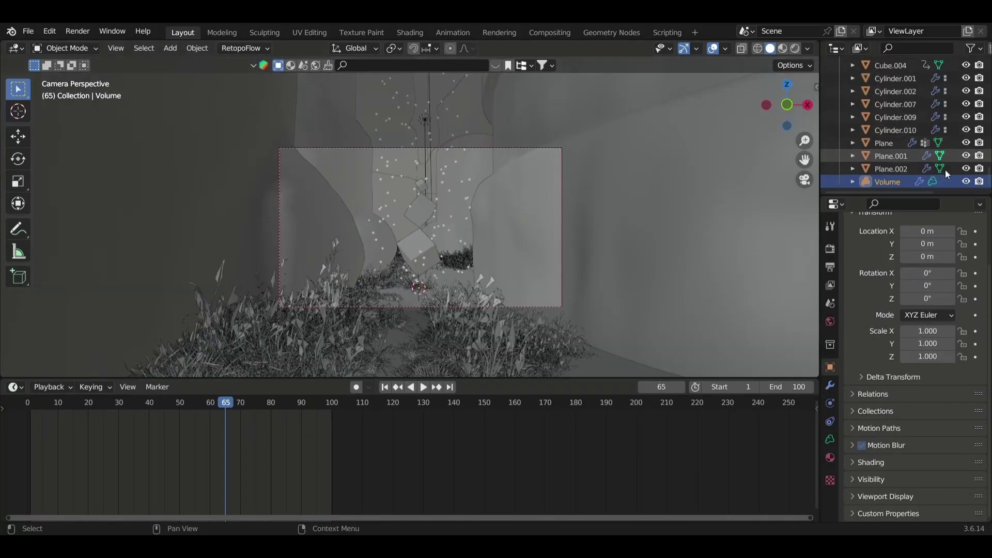
{"action": "scroll", "coordinate": [641, 205], "scroll_direction": "up", "scroll_amount": 2}
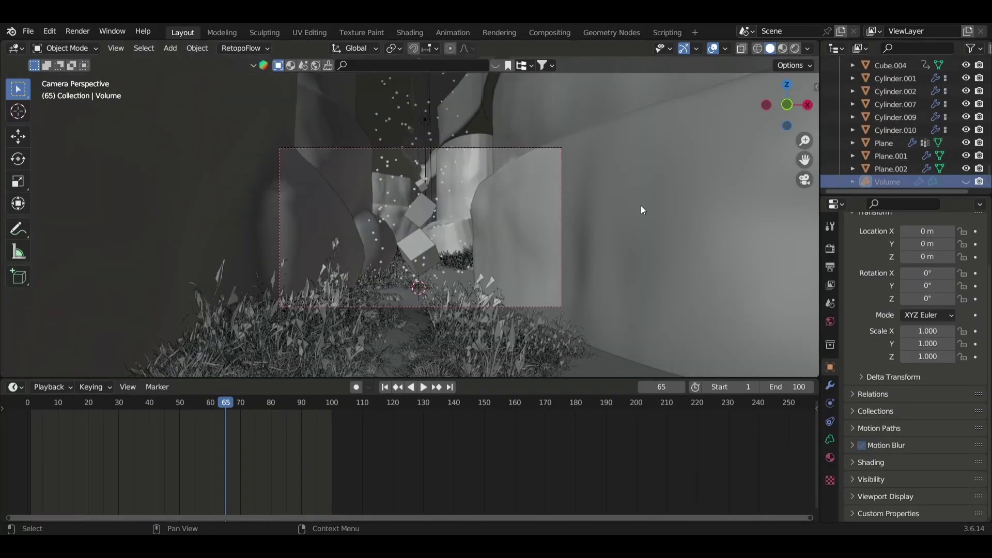
{"action": "scroll", "coordinate": [457, 254], "scroll_direction": "up", "scroll_amount": 2}
{"action": "left_click", "coordinate": [892, 169]}
{"action": "scroll", "coordinate": [914, 345], "scroll_direction": "down", "scroll_amount": 2}
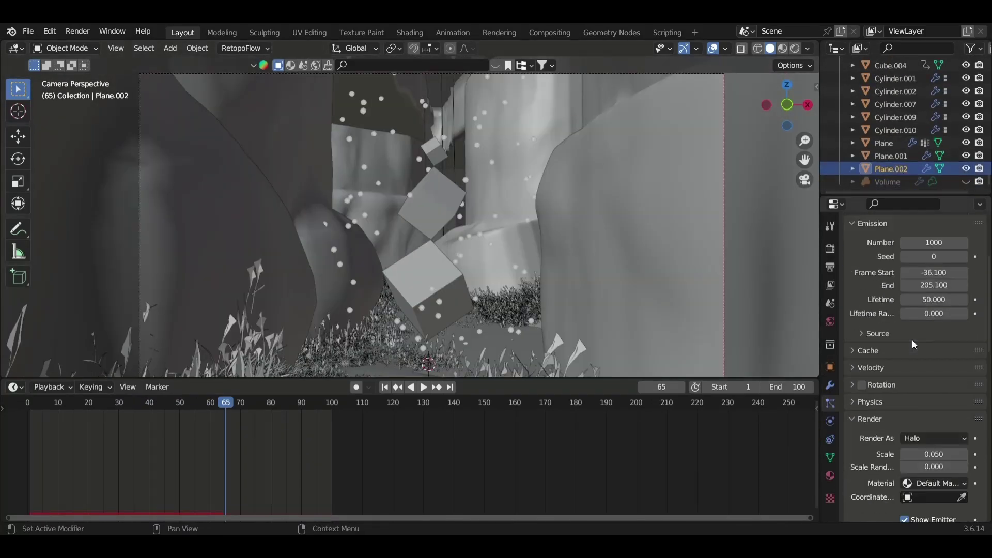
{"action": "scroll", "coordinate": [915, 344], "scroll_direction": "down", "scroll_amount": 1}
{"action": "scroll", "coordinate": [385, 155], "scroll_direction": "down", "scroll_amount": 3}
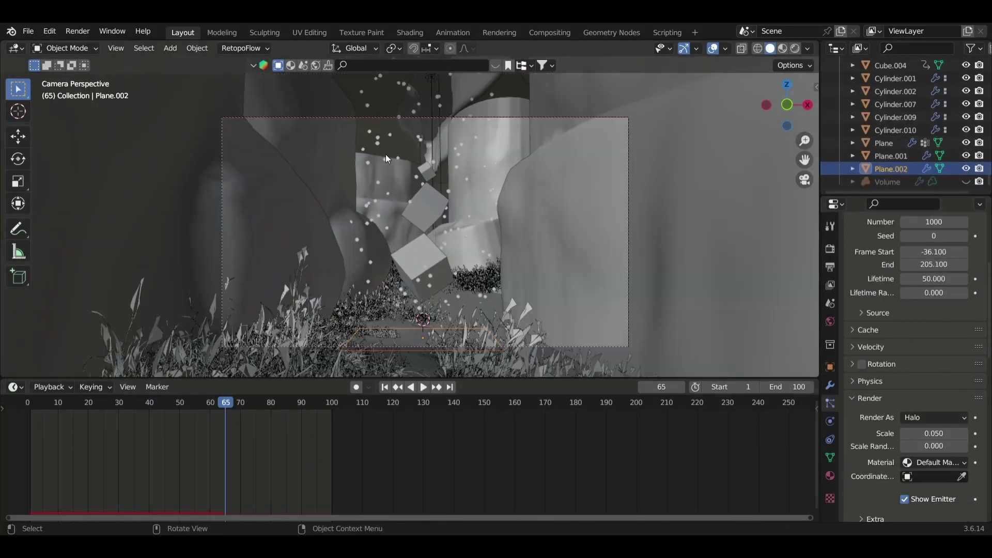
{"action": "middle_click_drag", "start_coordinate": [385, 154], "coordinate": [415, 227]}
{"action": "scroll", "coordinate": [415, 227], "scroll_direction": "down", "scroll_amount": 5}
Step: Add a UV sphere scaled to 0.6 and shade it smooth in front view
{"action": "key", "text": "shift+a"}
{"action": "left_click", "coordinate": [445, 246]}
{"action": "key", "text": "s"}
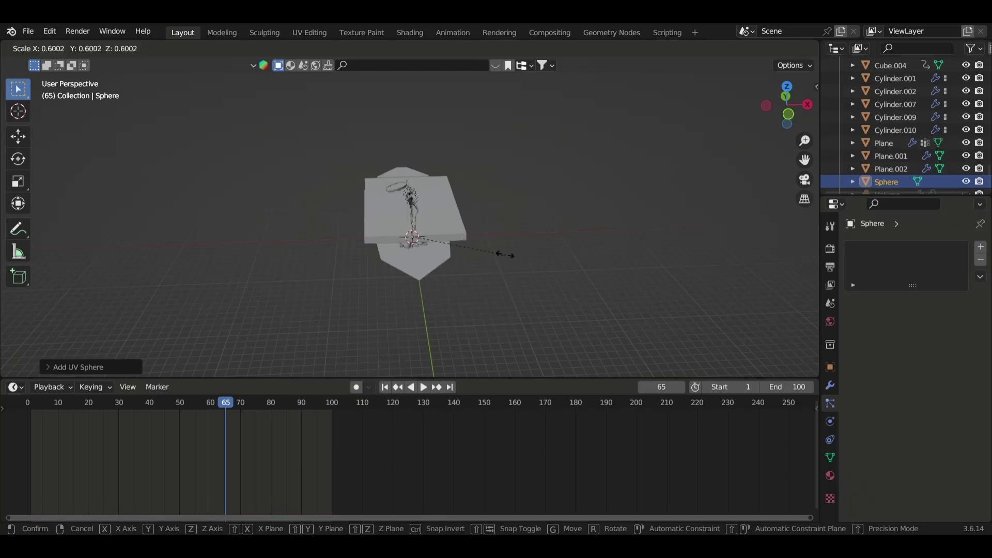
{"action": "left_click", "coordinate": [471, 243]}
{"action": "key", "text": "KP_1"}
{"action": "scroll", "coordinate": [410, 153], "scroll_direction": "up", "scroll_amount": 5}
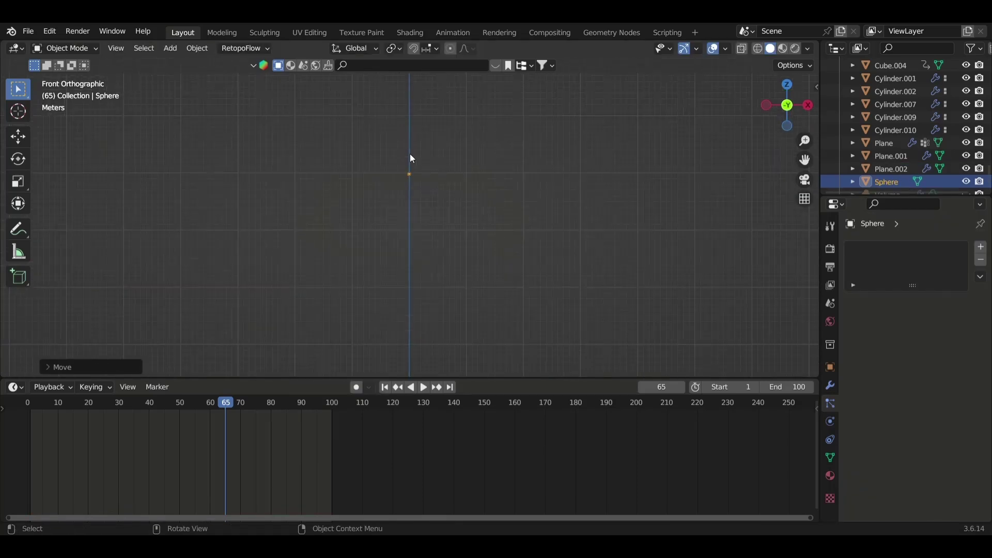
{"action": "scroll", "coordinate": [440, 287], "scroll_direction": "up", "scroll_amount": 5}
{"action": "right_click", "coordinate": [627, 223]}
{"action": "left_click", "coordinate": [628, 224]}
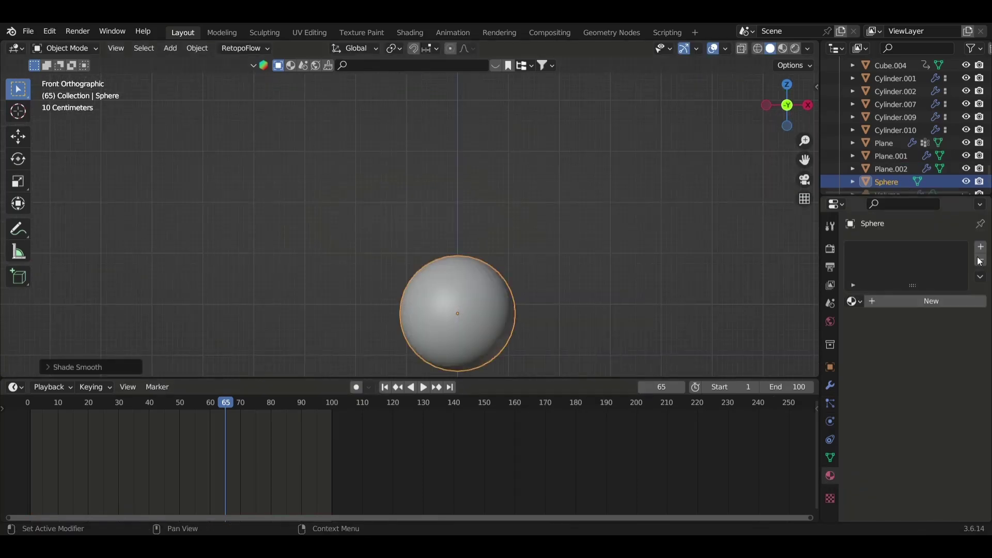
Step: Give the sphere a new material with orange emission at strength 100
{"action": "left_click", "coordinate": [930, 301]}
{"action": "left_click", "coordinate": [926, 410]}
{"action": "scroll", "coordinate": [929, 398], "scroll_direction": "down", "scroll_amount": 8}
{"action": "scroll", "coordinate": [929, 395], "scroll_direction": "down", "scroll_amount": 6}
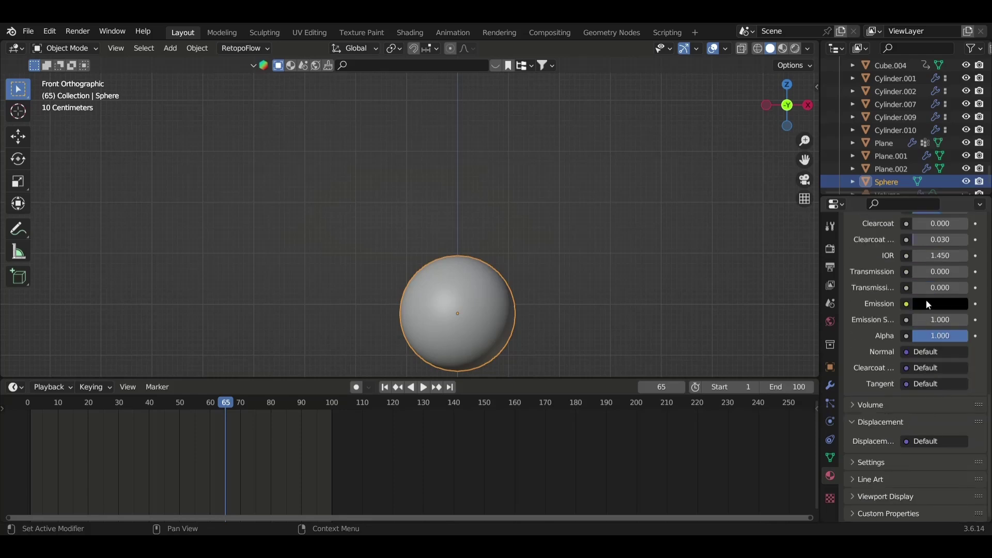
{"action": "left_click", "coordinate": [929, 305]}
{"action": "key", "text": "ctrl+v"}
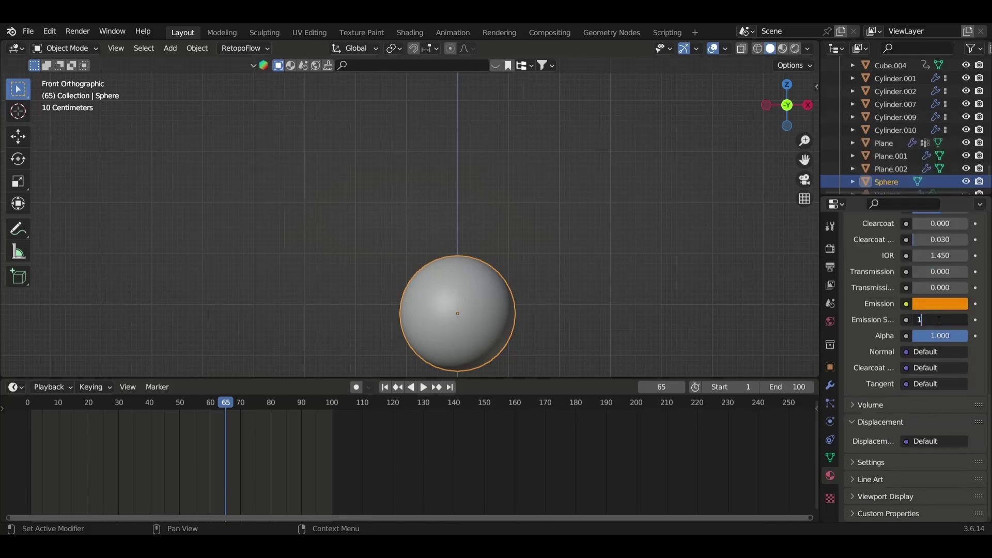
Step: Preview the glowing sphere rendered through the scene camera, then return to solid shading
{"action": "left_click", "coordinate": [795, 53]}
{"action": "scroll", "coordinate": [603, 126], "scroll_direction": "down", "scroll_amount": 3}
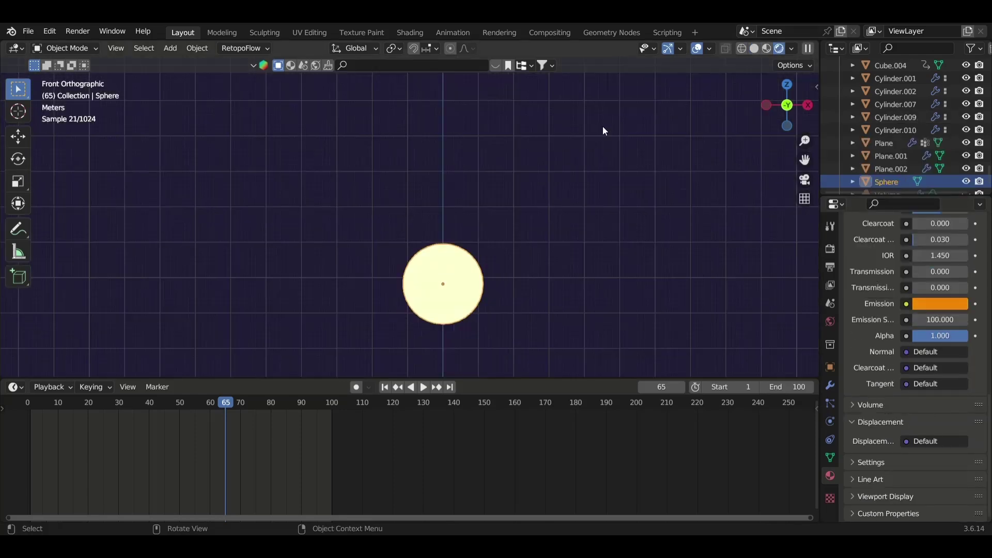
{"action": "scroll", "coordinate": [594, 162], "scroll_direction": "down", "scroll_amount": 12}
{"action": "key", "text": "KP_0"}
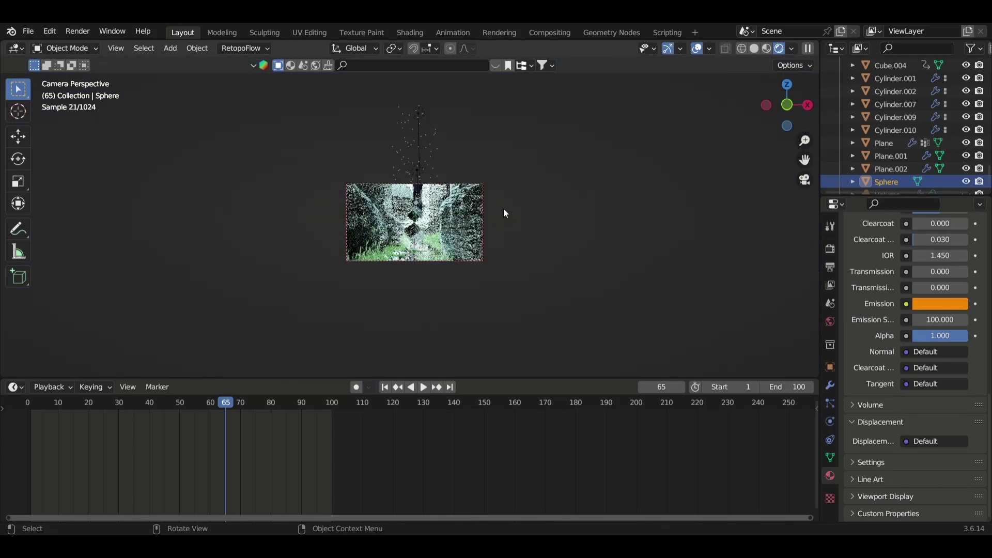
{"action": "key", "text": "z"}
{"action": "scroll", "coordinate": [436, 298], "scroll_direction": "up", "scroll_amount": 2}
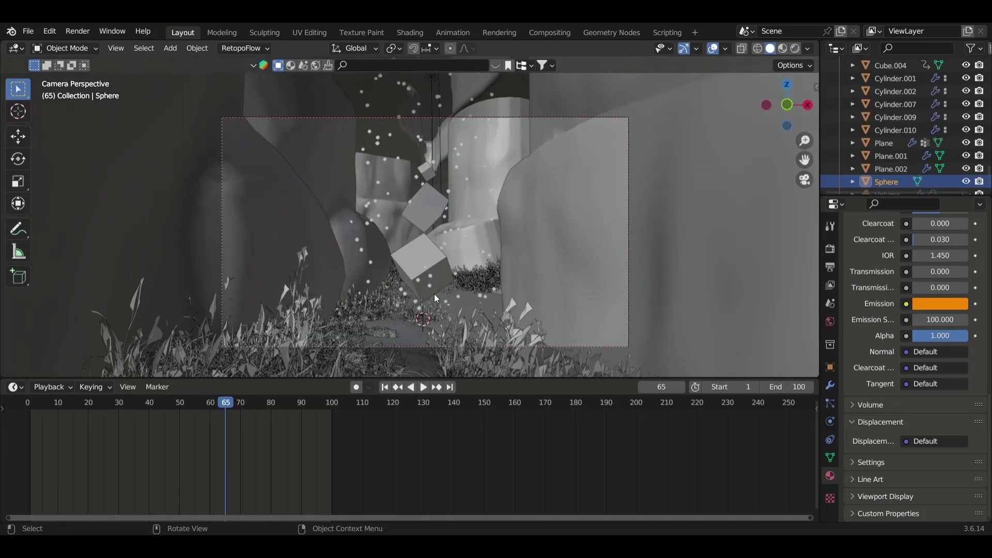
Step: Check Plane.002's particle settings, then reselect the sphere and return to front view
{"action": "left_click", "coordinate": [896, 172]}
{"action": "left_click", "coordinate": [829, 402]}
{"action": "scroll", "coordinate": [876, 334], "scroll_direction": "down", "scroll_amount": 8}
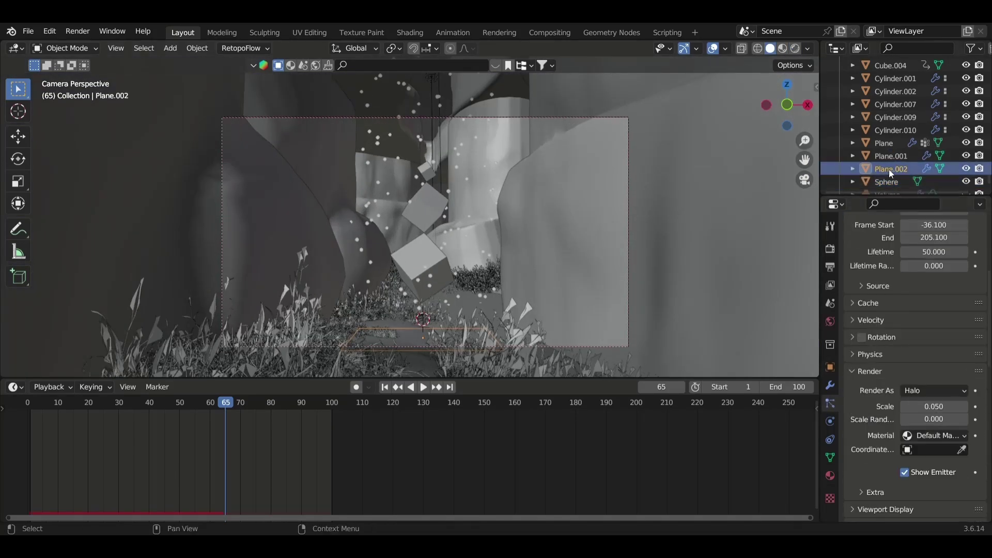
{"action": "left_click", "coordinate": [887, 182]}
{"action": "mouse_move", "coordinate": [748, 197]}
{"action": "middle_mouse_down"}
{"action": "mouse_move", "coordinate": [524, 203]}
{"action": "mouse_move", "coordinate": [528, 194]}
{"action": "middle_mouse_up"}
{"action": "scroll", "coordinate": [517, 195], "scroll_direction": "down", "scroll_amount": 2}
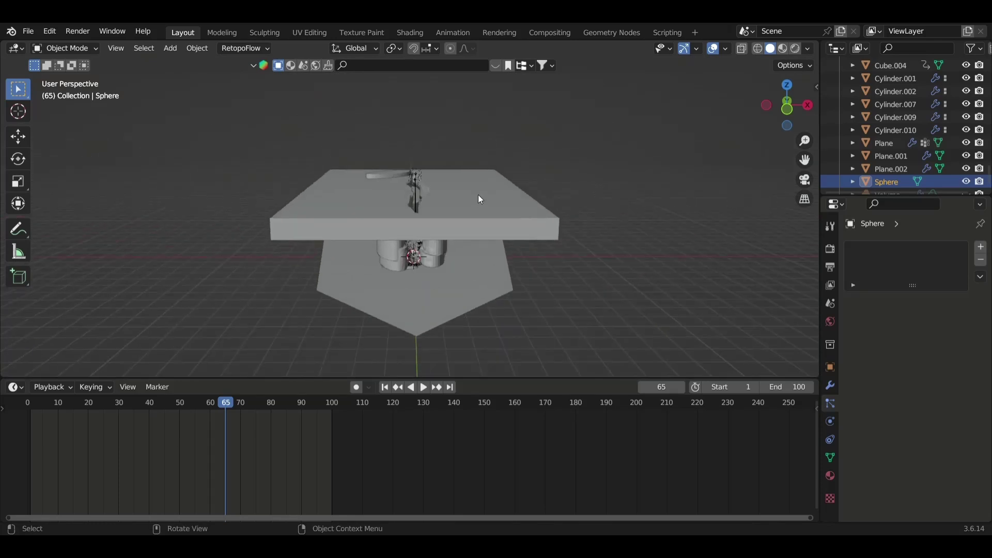
{"action": "scroll", "coordinate": [479, 191], "scroll_direction": "up", "scroll_amount": 5}
{"action": "scroll", "coordinate": [476, 160], "scroll_direction": "down", "scroll_amount": 10}
{"action": "key", "text": "KP_1"}
Step: Rename the sphere object to glow
{"action": "scroll", "coordinate": [460, 259], "scroll_direction": "up", "scroll_amount": 6}
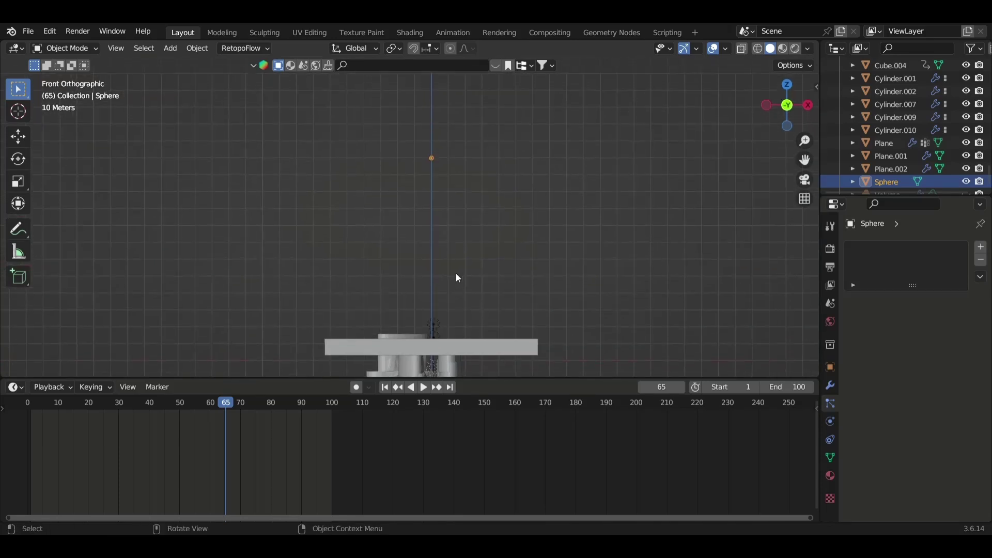
{"action": "right_click", "coordinate": [904, 190]}
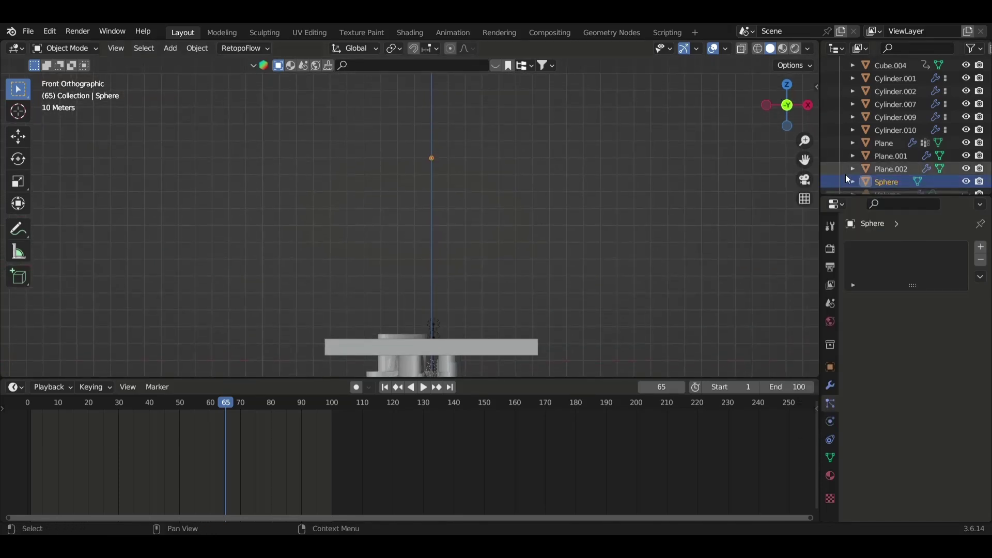
{"action": "double_click", "coordinate": [887, 182]}
{"action": "type", "text": "low"}
{"action": "key", "text": "Return"}
{"action": "key", "text": "KP_0"}
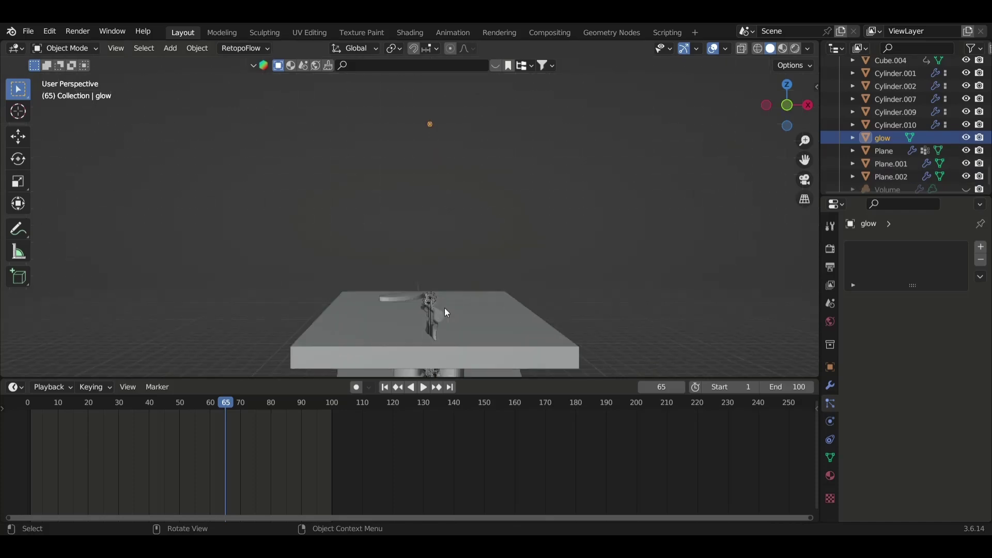
Step: Render Plane.002's particles as Object with instance glow, preview rendered, and unhide the fog
{"action": "left_click", "coordinate": [908, 178]}
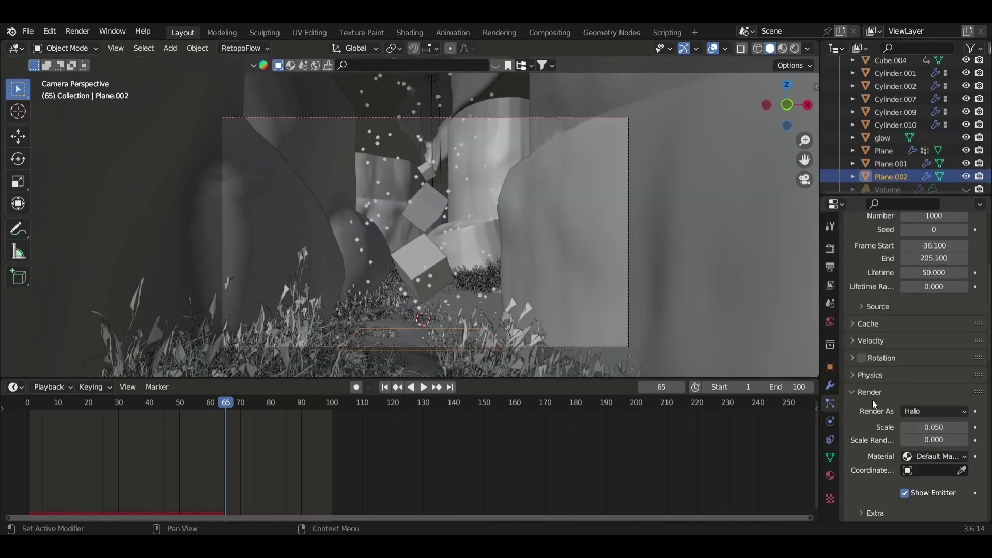
{"action": "left_click", "coordinate": [933, 411]}
{"action": "left_click", "coordinate": [909, 483]}
{"action": "left_click", "coordinate": [923, 403]}
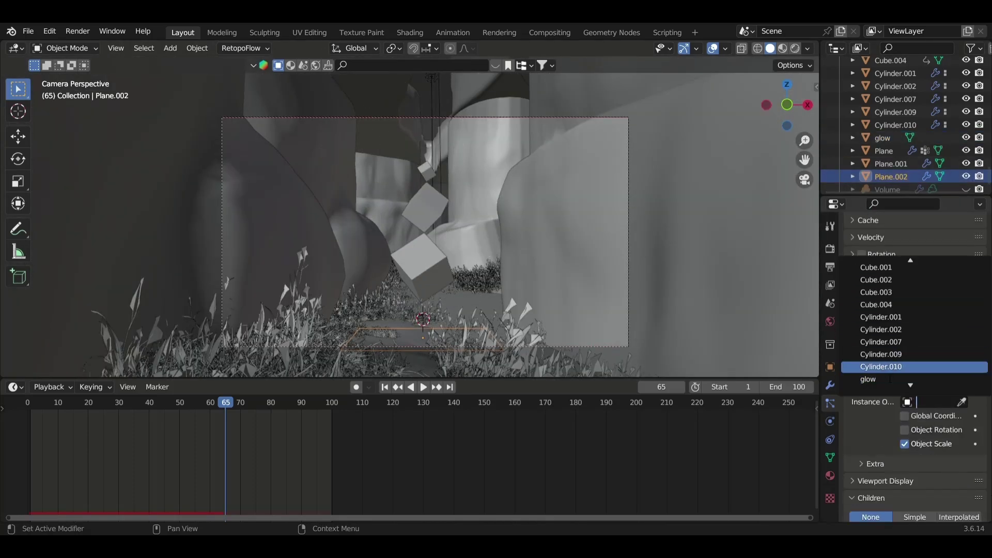
{"action": "left_click", "coordinate": [873, 380]}
{"action": "left_click", "coordinate": [794, 49]}
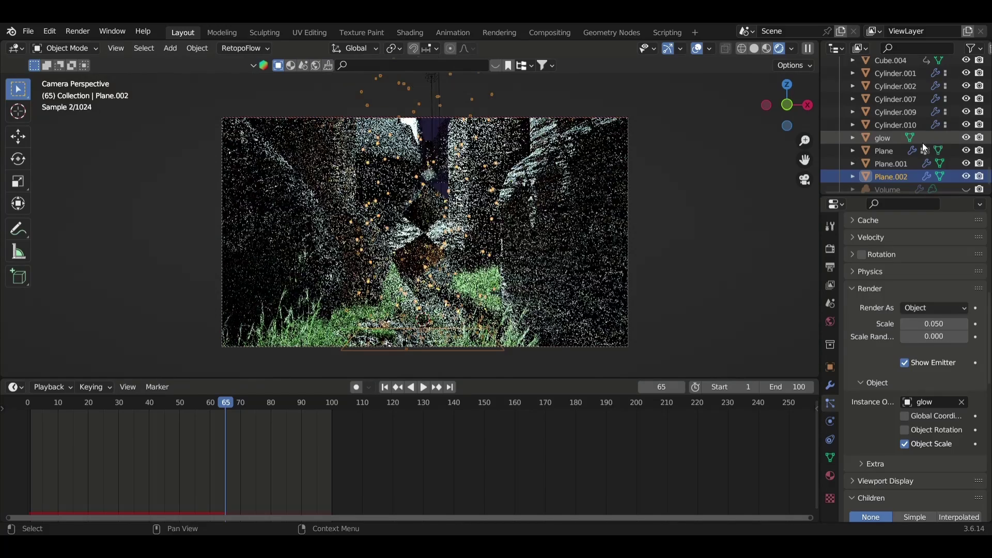
{"action": "scroll", "coordinate": [924, 146], "scroll_direction": "down", "scroll_amount": 1}
{"action": "left_click", "coordinate": [966, 181]}
Step: Set Plane.002's particle Scale Randomness to 1.000
{"action": "left_click", "coordinate": [889, 182]}
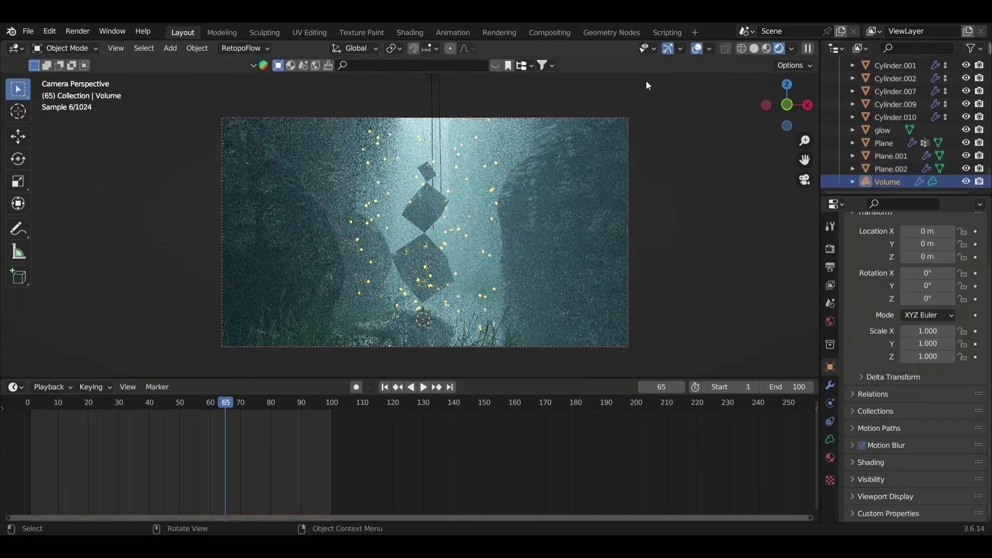
{"action": "left_click", "coordinate": [885, 169]}
{"action": "scroll", "coordinate": [923, 306], "scroll_direction": "down", "scroll_amount": 2}
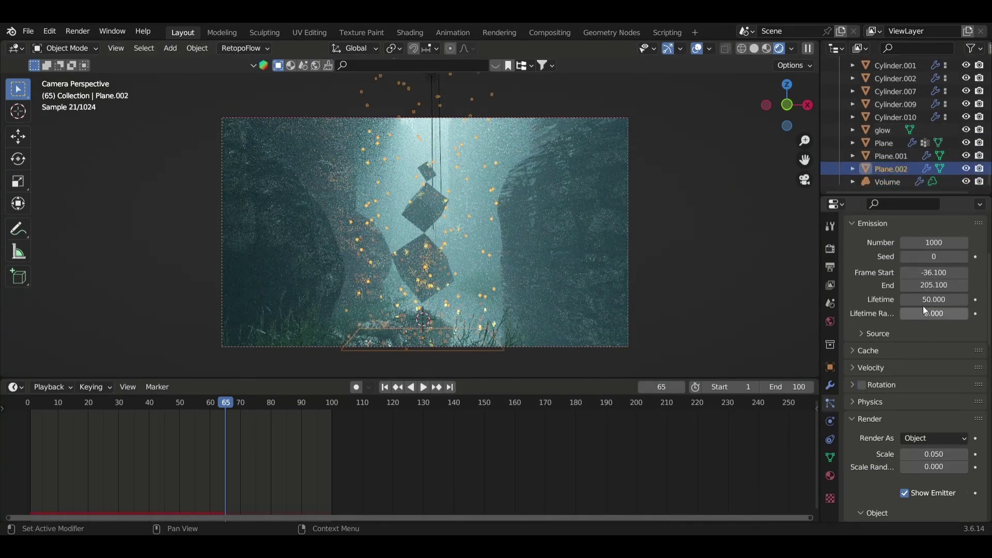
{"action": "scroll", "coordinate": [933, 380], "scroll_direction": "down", "scroll_amount": 2}
{"action": "left_click_drag", "start_coordinate": [930, 385], "coordinate": [967, 385]}
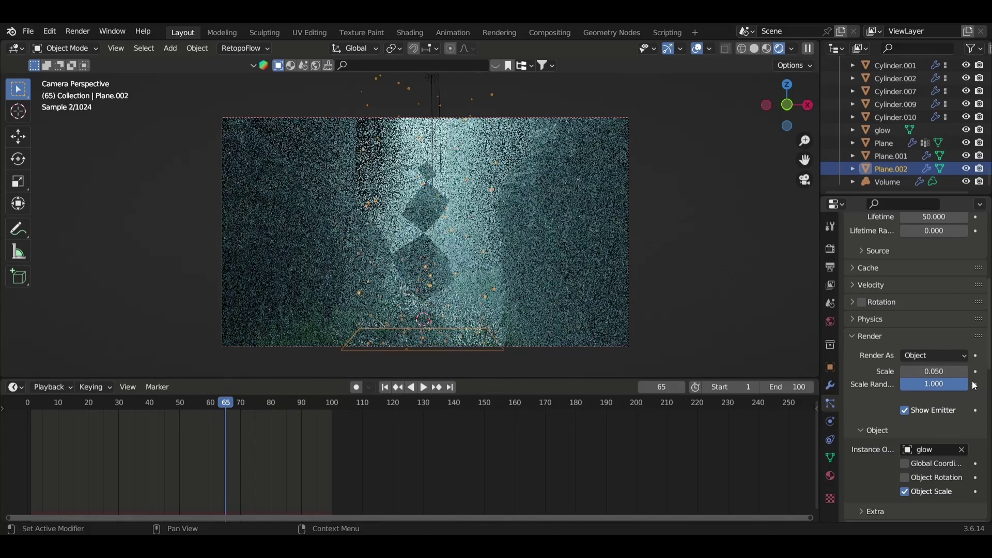
Step: Select Volume and Plane.002 together, browse the properties tabs, then select Plane.002 alone
{"action": "left_click", "coordinate": [707, 229]}
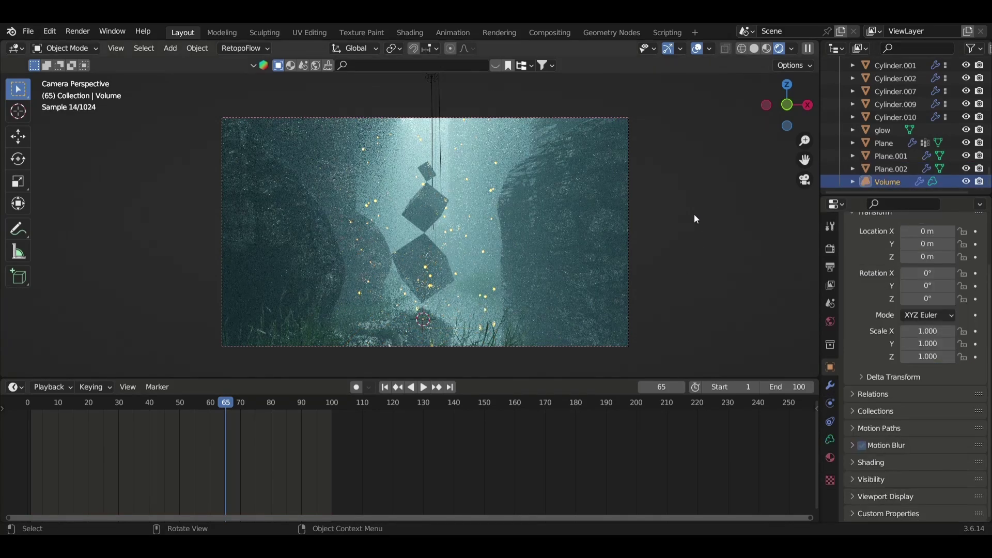
{"action": "left_click", "coordinate": [882, 170], "text": "ctrl"}
{"action": "left_click", "coordinate": [830, 386]}
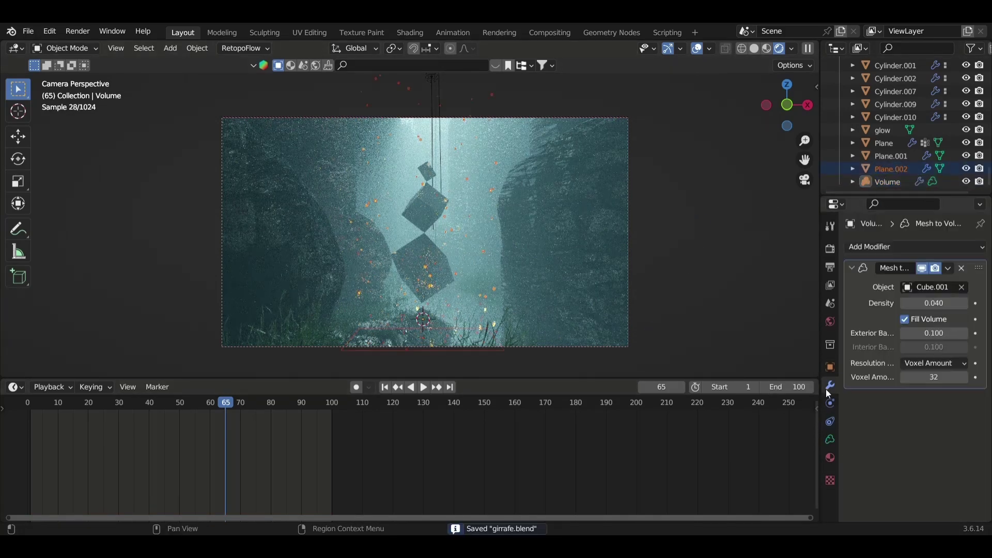
{"action": "left_click", "coordinate": [831, 440]}
{"action": "left_click", "coordinate": [831, 385]}
{"action": "left_click", "coordinate": [891, 172]}
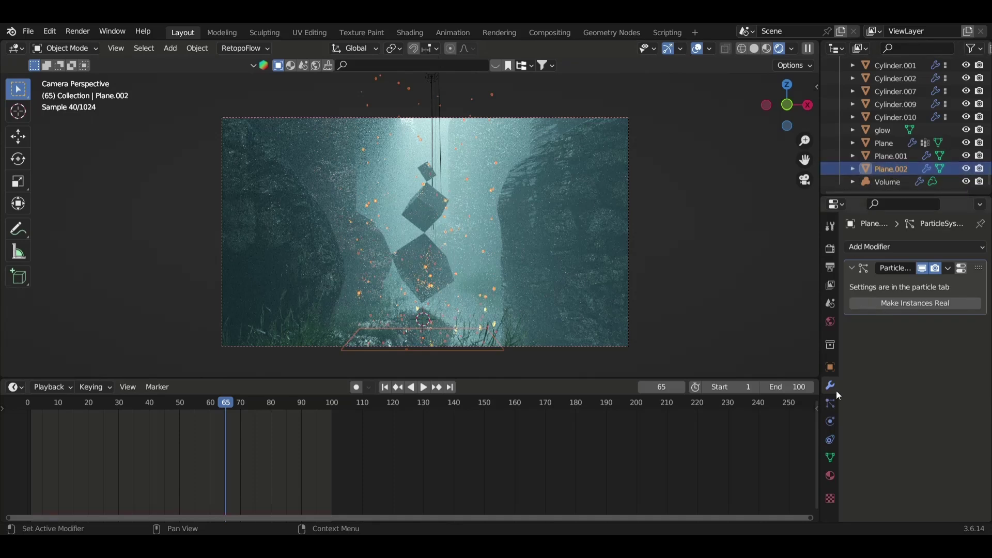
Step: Give Plane.002's particles Simple children spread over a radius of about 3.01 m
{"action": "left_click", "coordinate": [831, 404]}
{"action": "scroll", "coordinate": [879, 388], "scroll_direction": "down", "scroll_amount": 10}
{"action": "left_click", "coordinate": [943, 494]}
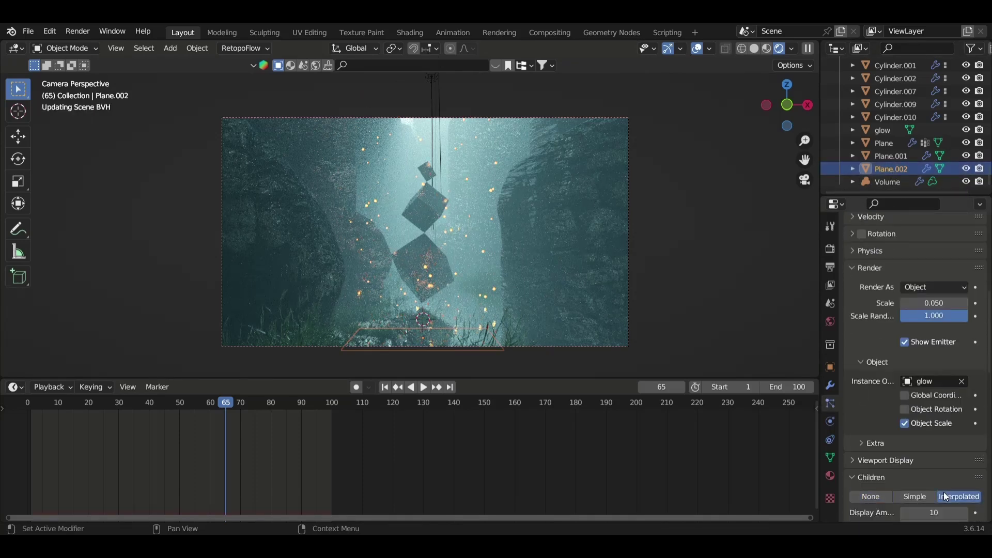
{"action": "scroll", "coordinate": [946, 424], "scroll_direction": "down", "scroll_amount": 5}
{"action": "scroll", "coordinate": [946, 393], "scroll_direction": "down", "scroll_amount": 2}
{"action": "scroll", "coordinate": [938, 401], "scroll_direction": "down", "scroll_amount": 1}
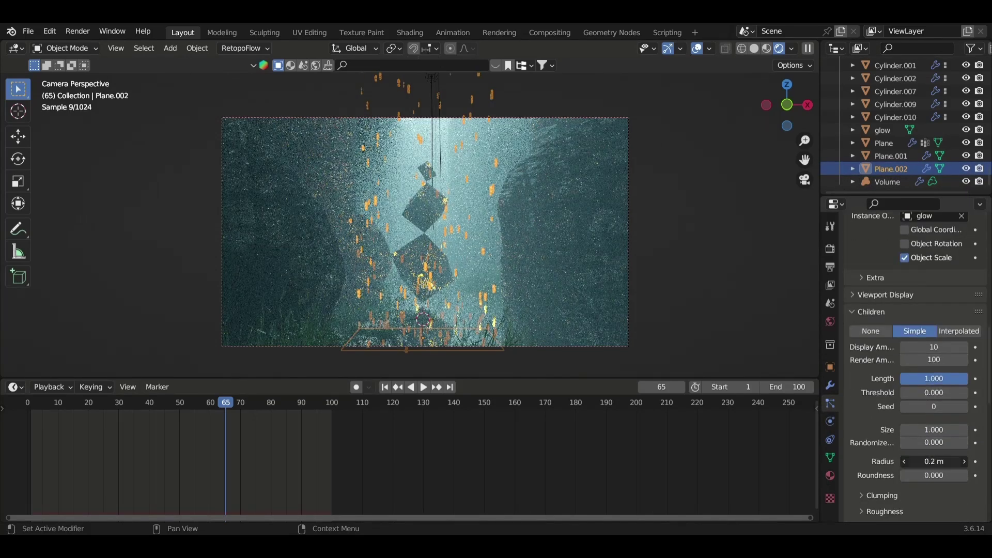
{"action": "mouse_move", "coordinate": [934, 462]}
{"action": "left_mouse_down"}
{"action": "mouse_move", "coordinate": [972, 462]}
{"action": "mouse_move", "coordinate": [956, 462]}
{"action": "mouse_move", "coordinate": [956, 443]}
{"action": "left_mouse_up"}
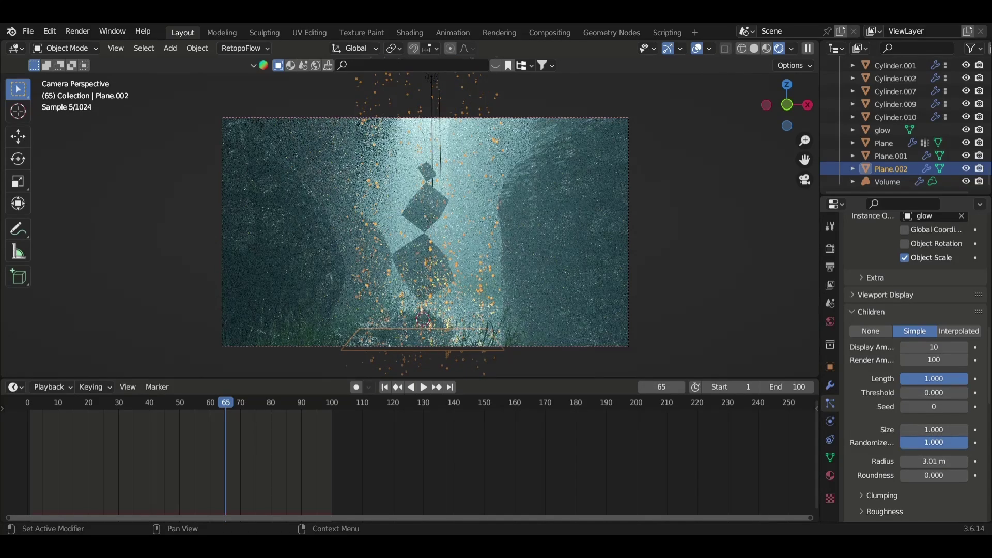
{"action": "left_click", "coordinate": [675, 275]}
{"action": "scroll", "coordinate": [577, 221], "scroll_direction": "up", "scroll_amount": 2}
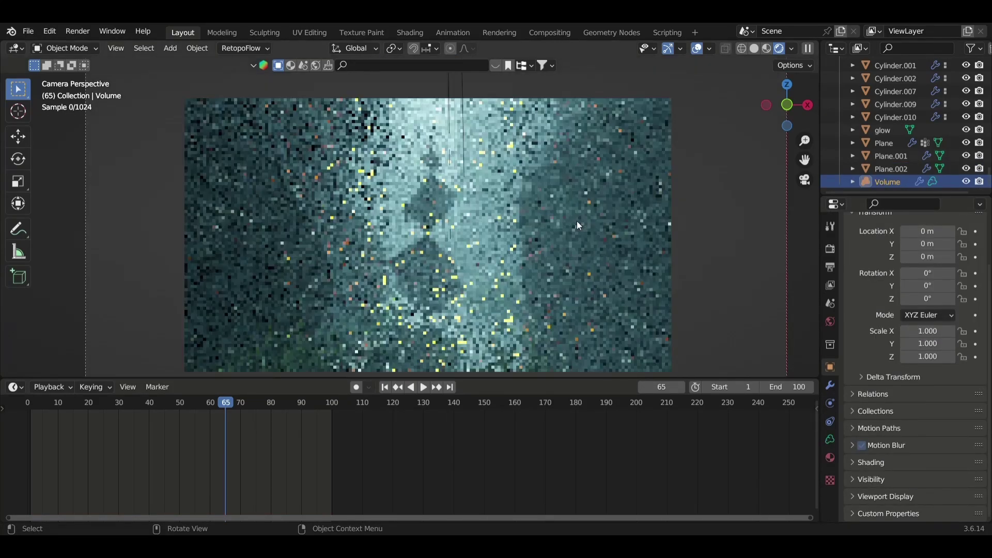
{"action": "scroll", "coordinate": [577, 221], "scroll_direction": "up", "scroll_amount": 2}
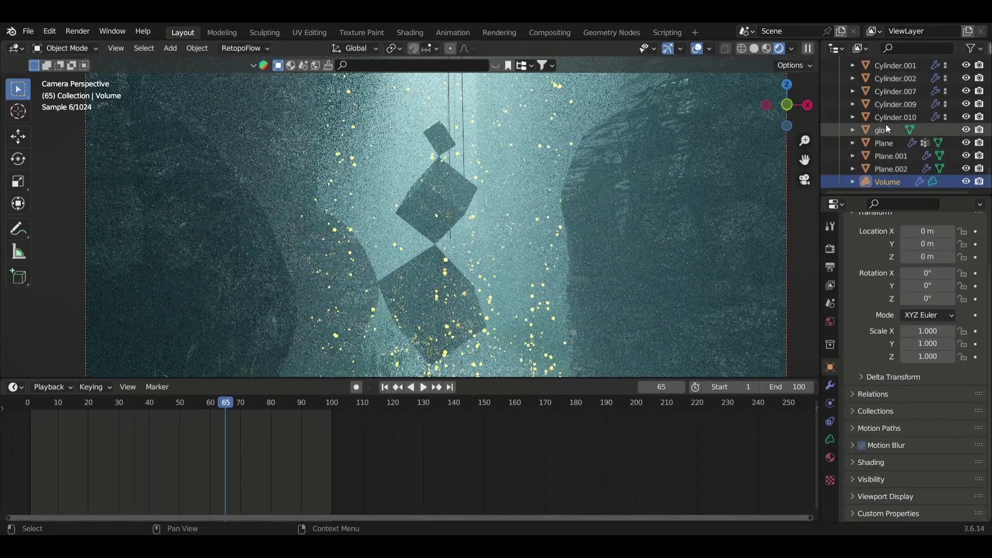
Step: Set the glow material's Emission Strength to 200
{"action": "left_click", "coordinate": [888, 129]}
{"action": "left_click", "coordinate": [831, 474]}
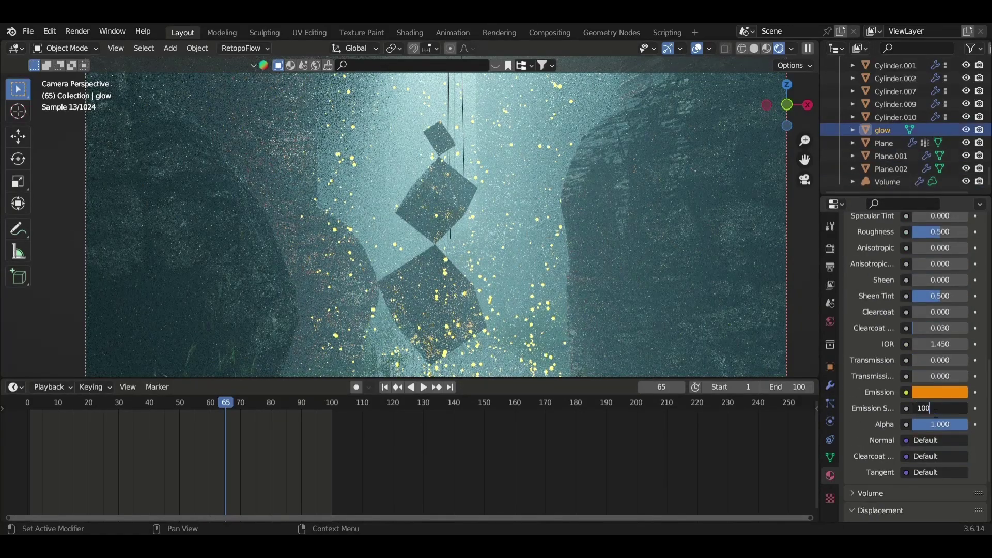
{"action": "type", "text": "0"}
{"action": "key", "text": "Return"}
{"action": "left_click", "coordinate": [935, 408]}
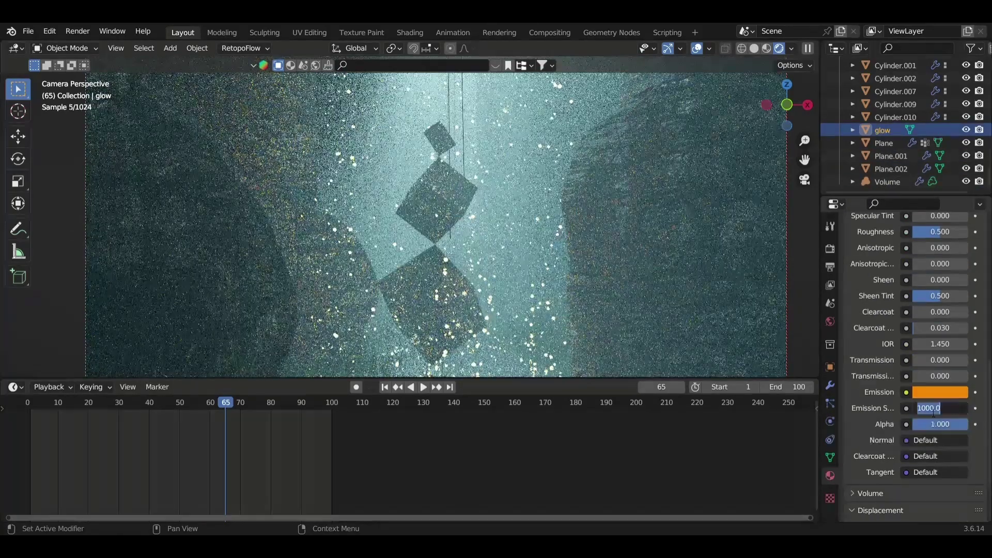
{"action": "type", "text": "200"}
{"action": "key", "text": "Return"}
Step: Change the glow emission colour to bright yellow, save girrafe.blend, and return to frame 1
{"action": "left_click", "coordinate": [938, 392]}
{"action": "left_click_drag", "start_coordinate": [899, 335], "coordinate": [925, 335]}
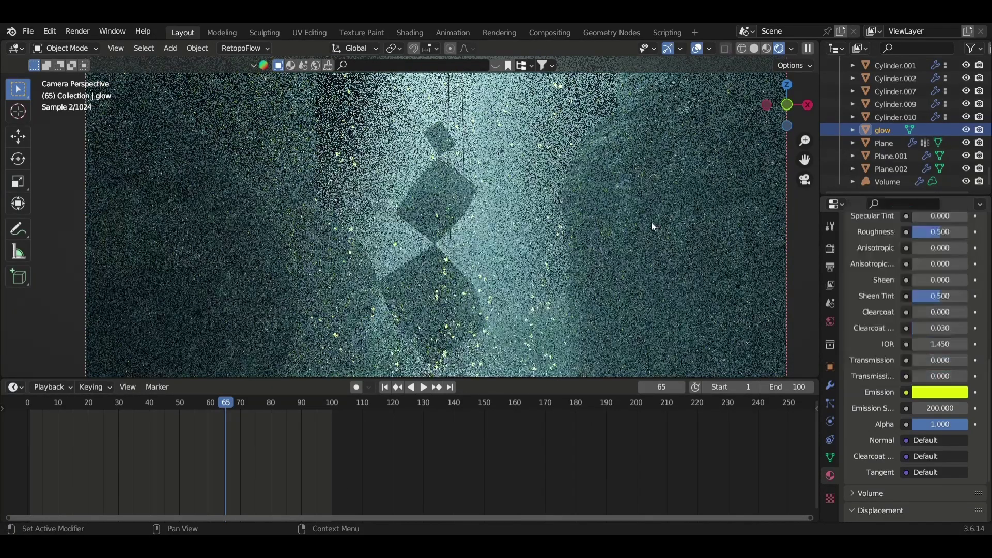
{"action": "scroll", "coordinate": [506, 221], "scroll_direction": "down", "scroll_amount": 3}
{"action": "scroll", "coordinate": [575, 284], "scroll_direction": "down", "scroll_amount": 2}
{"action": "key", "text": "ctrl+s"}
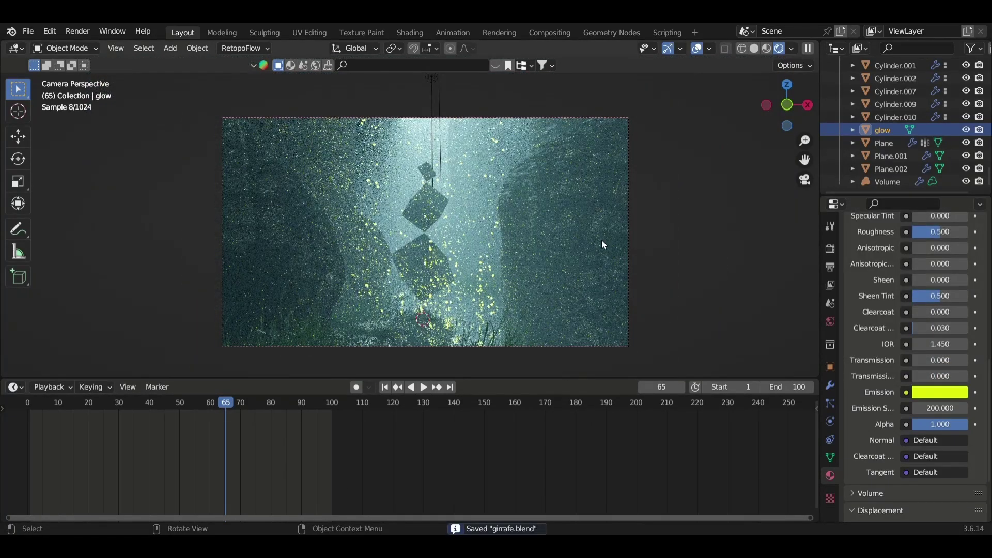
{"action": "left_click", "coordinate": [385, 387]}
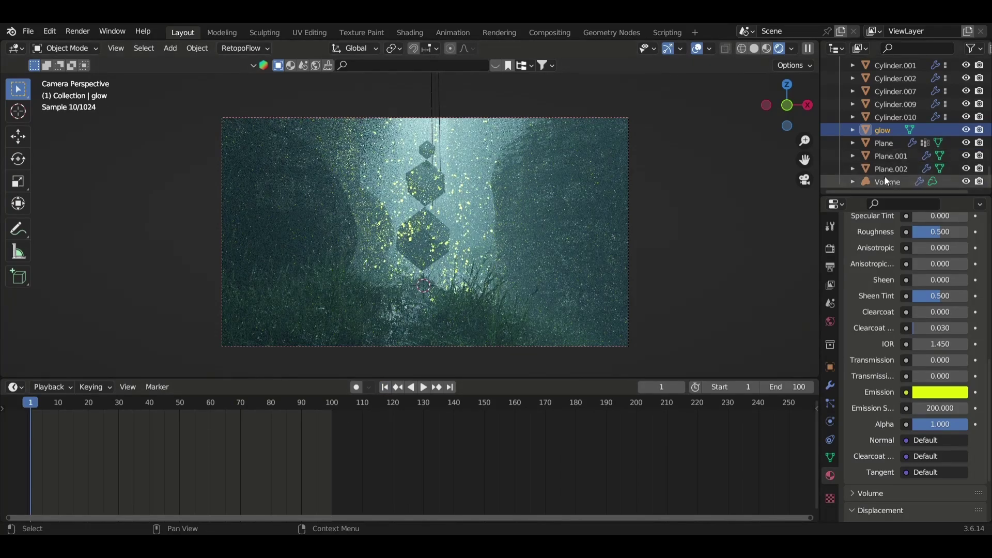
Step: With Plane.002 selected in solid shading, set the dust particle render scale to 0.01
{"action": "left_click", "coordinate": [886, 169]}
{"action": "left_click", "coordinate": [755, 48]}
{"action": "scroll", "coordinate": [752, 154], "scroll_direction": "up", "scroll_amount": 4}
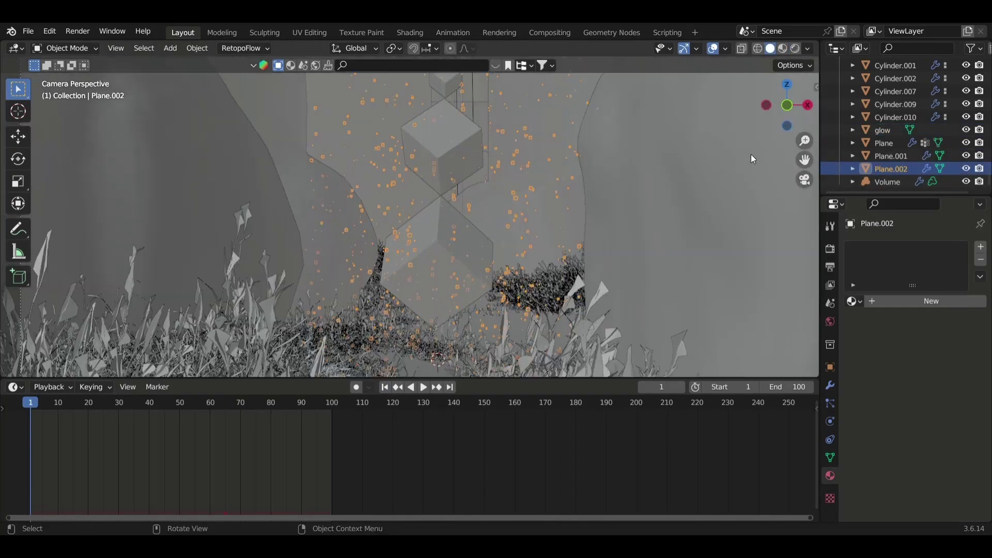
{"action": "scroll", "coordinate": [752, 154], "scroll_direction": "up", "scroll_amount": 1}
{"action": "left_click", "coordinate": [830, 404]}
{"action": "scroll", "coordinate": [874, 409], "scroll_direction": "up", "scroll_amount": 4}
{"action": "scroll", "coordinate": [885, 394], "scroll_direction": "up", "scroll_amount": 4}
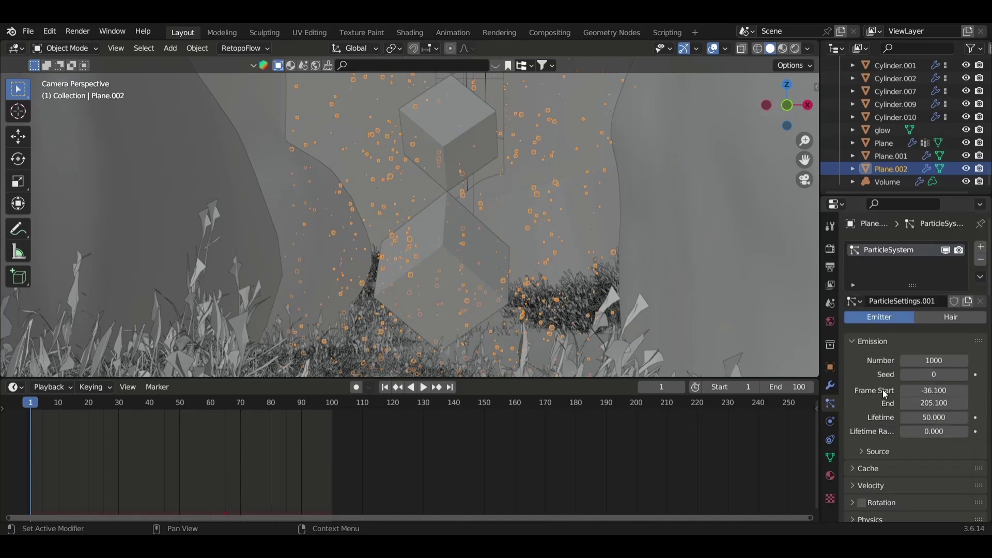
{"action": "scroll", "coordinate": [885, 394], "scroll_direction": "down", "scroll_amount": 5}
{"action": "double_click", "coordinate": [934, 365]}
{"action": "type", "text": "0.01"}
{"action": "key", "text": "Return"}
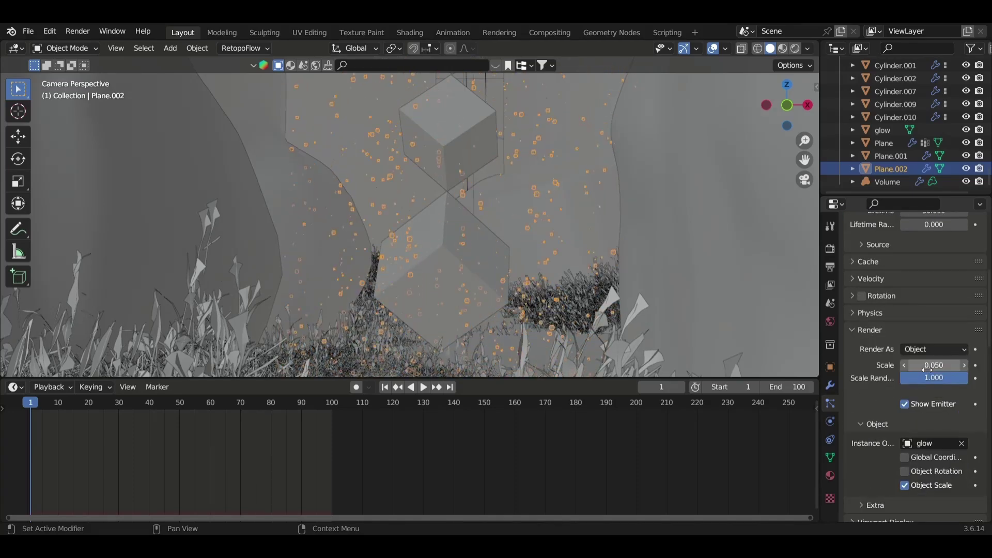
Step: Stop instances inheriting object rotation and change the child particle mode settings
{"action": "scroll", "coordinate": [919, 429], "scroll_direction": "down", "scroll_amount": 2}
{"action": "left_click", "coordinate": [922, 432]}
{"action": "scroll", "coordinate": [925, 429], "scroll_direction": "down", "scroll_amount": 5}
{"action": "left_click", "coordinate": [945, 418]}
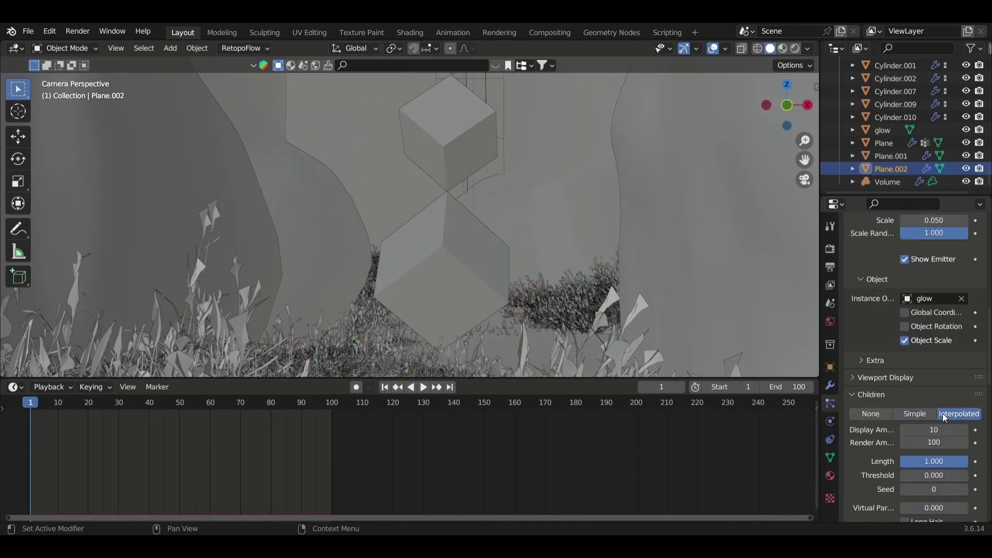
{"action": "scroll", "coordinate": [899, 393], "scroll_direction": "down", "scroll_amount": 5}
{"action": "left_click", "coordinate": [871, 310]}
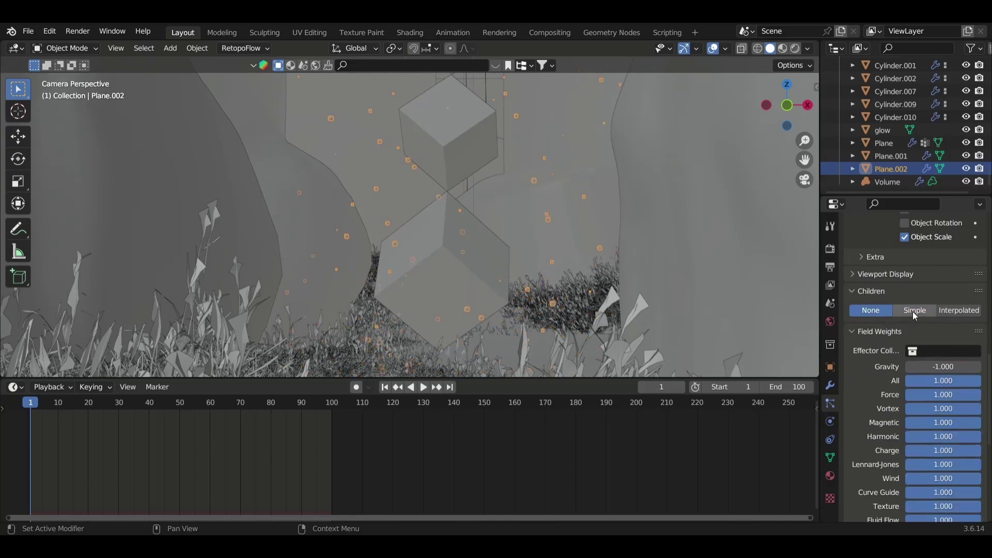
Step: Shrink the child particle radius slightly, to 4.18 m
{"action": "scroll", "coordinate": [913, 352], "scroll_direction": "up", "scroll_amount": 7}
{"action": "scroll", "coordinate": [912, 344], "scroll_direction": "up", "scroll_amount": 1}
{"action": "scroll", "coordinate": [907, 347], "scroll_direction": "down", "scroll_amount": 12}
{"action": "scroll", "coordinate": [905, 349], "scroll_direction": "down", "scroll_amount": 10}
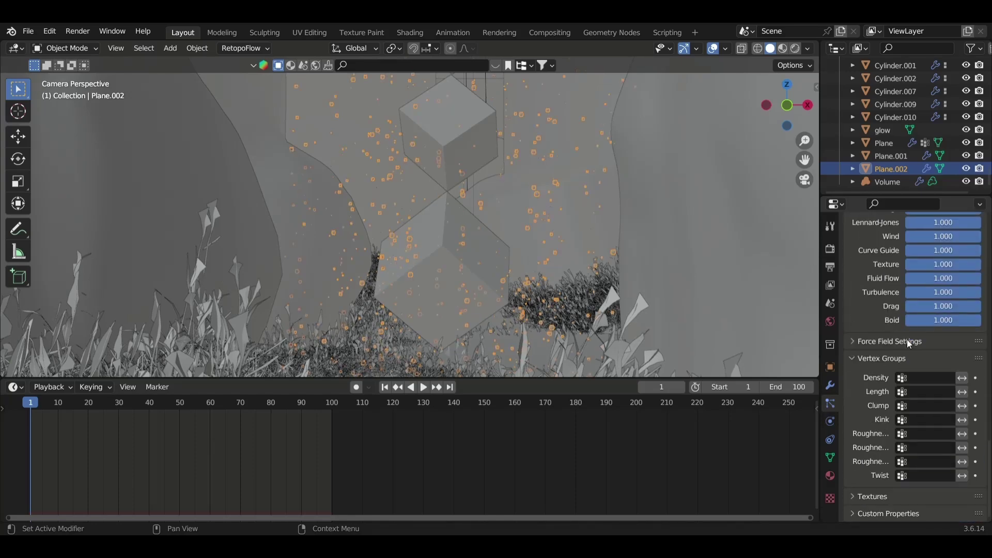
{"action": "scroll", "coordinate": [910, 357], "scroll_direction": "up", "scroll_amount": 4}
{"action": "scroll", "coordinate": [916, 372], "scroll_direction": "up", "scroll_amount": 10}
{"action": "scroll", "coordinate": [920, 352], "scroll_direction": "down", "scroll_amount": 3}
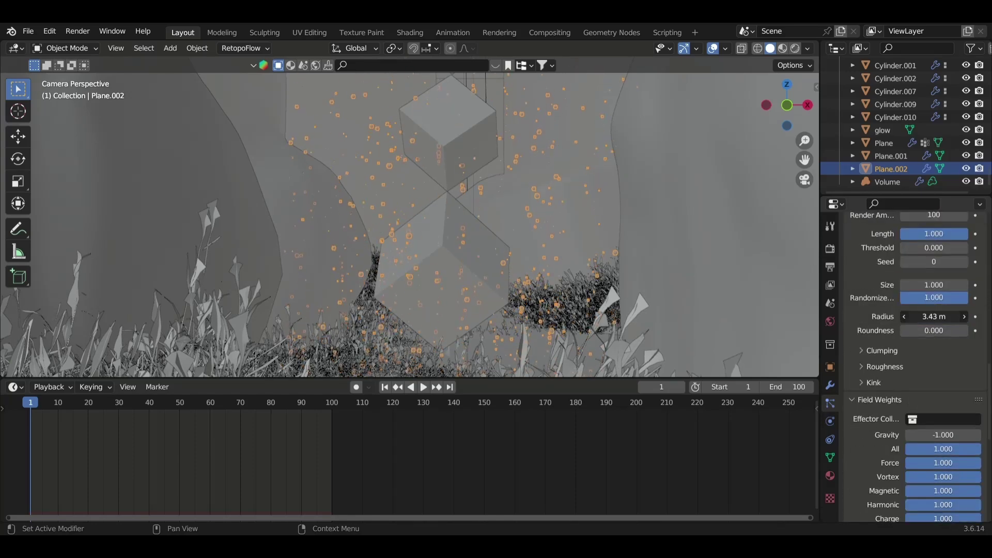
{"action": "left_click_drag", "start_coordinate": [933, 316], "coordinate": [925, 316]}
{"action": "scroll", "coordinate": [581, 306], "scroll_direction": "down", "scroll_amount": 3}
Step: Save the blend file and preview the particle animation from frame 1
{"action": "key", "text": "ctrl+s"}
{"action": "key", "text": "ctrl+a"}
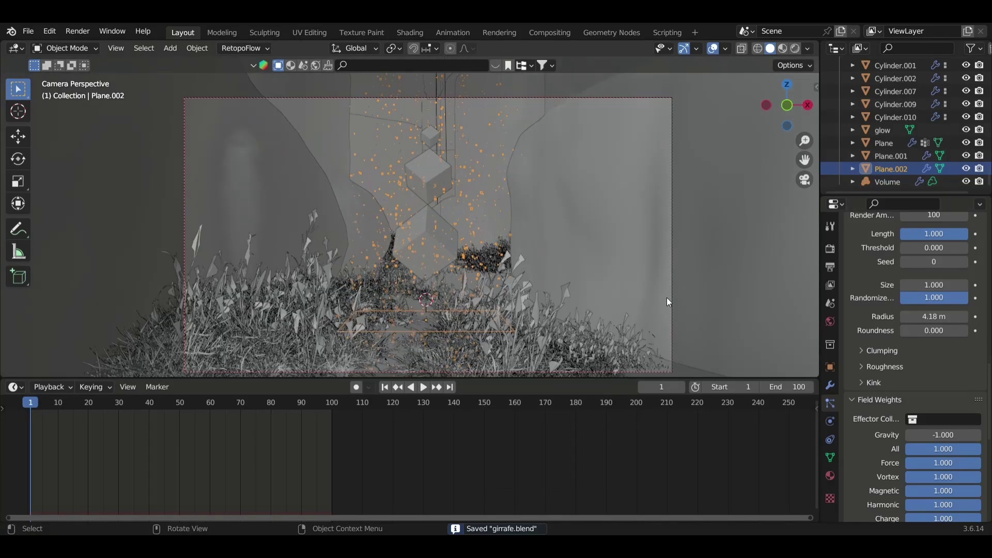
{"action": "key", "text": "space"}
{"action": "key", "text": "Escape"}
Step: Adjust the dust particles' Lifetime value
{"action": "scroll", "coordinate": [898, 363], "scroll_direction": "up", "scroll_amount": 2}
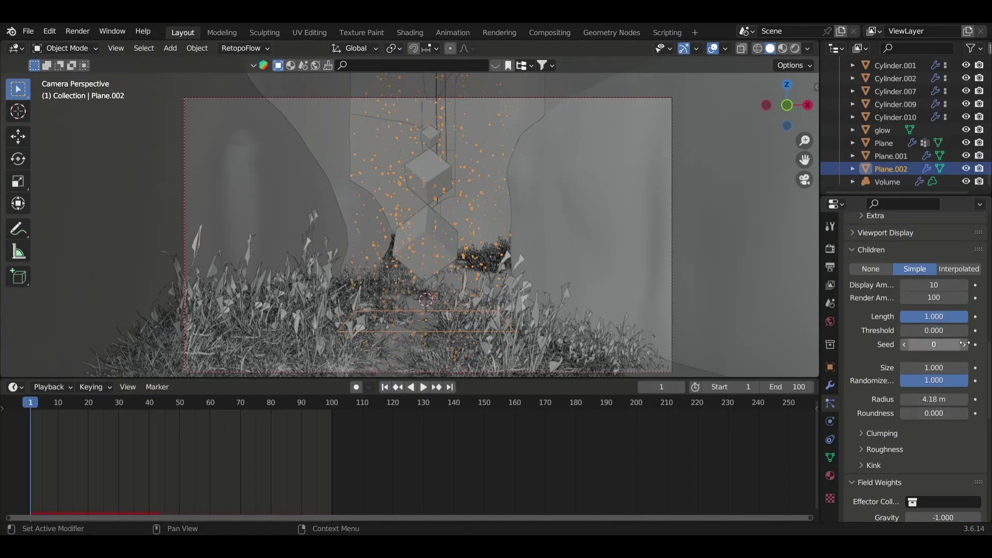
{"action": "scroll", "coordinate": [941, 296], "scroll_direction": "up", "scroll_amount": 8}
{"action": "scroll", "coordinate": [941, 296], "scroll_direction": "up", "scroll_amount": 8}
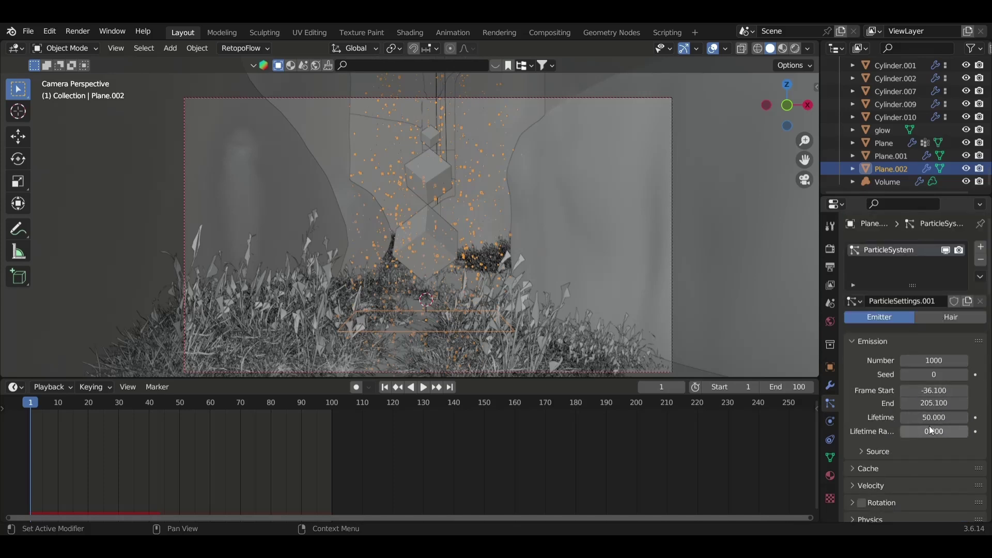
{"action": "left_click_drag", "start_coordinate": [930, 418], "coordinate": [920, 418]}
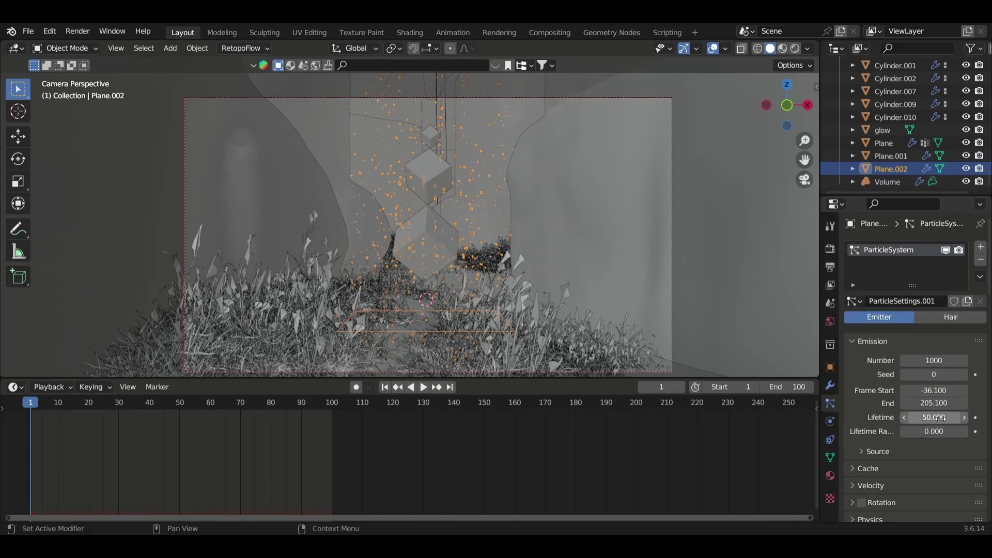
{"action": "scroll", "coordinate": [942, 418], "scroll_direction": "down", "scroll_amount": 2}
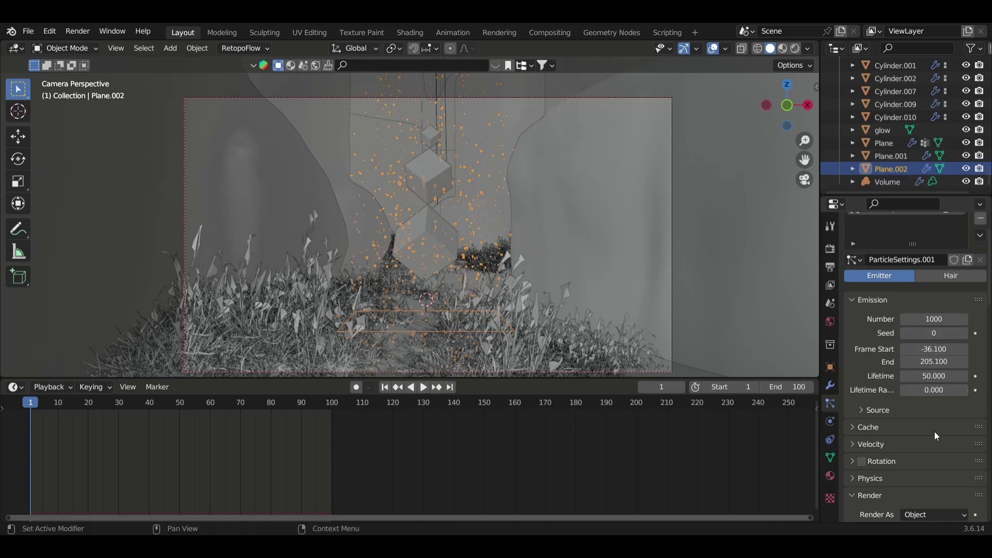
{"action": "scroll", "coordinate": [938, 436], "scroll_direction": "down", "scroll_amount": 3}
Step: Expand the Physics and Velocity panels and scroll down to Field Weights
{"action": "left_click", "coordinate": [891, 422]}
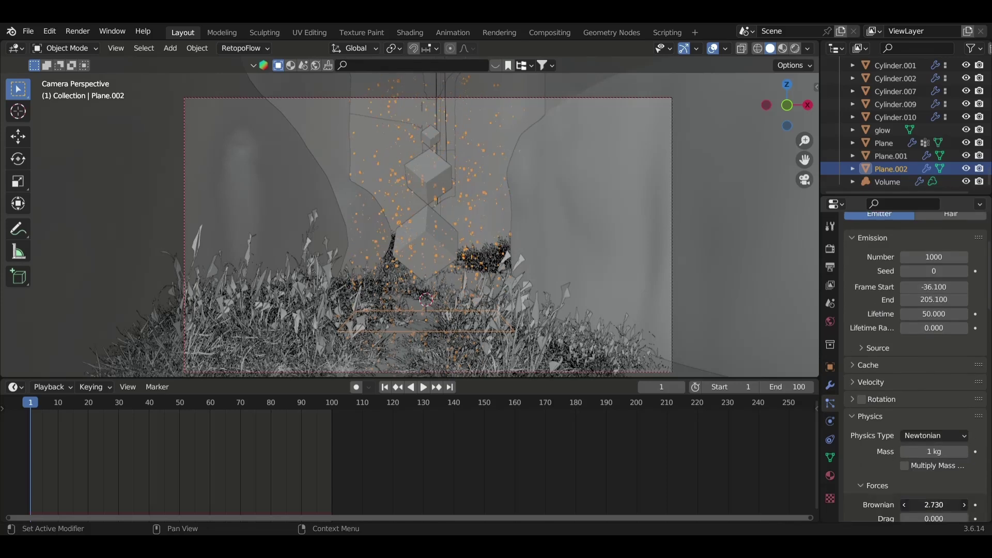
{"action": "scroll", "coordinate": [929, 503], "scroll_direction": "up", "scroll_amount": 1}
{"action": "left_click", "coordinate": [859, 388]}
{"action": "scroll", "coordinate": [859, 407], "scroll_direction": "down", "scroll_amount": 5}
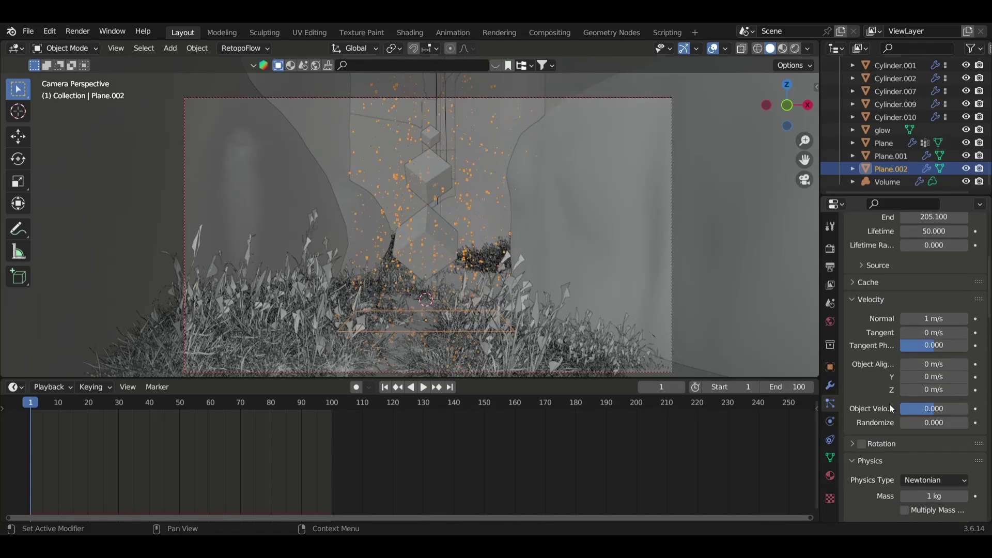
{"action": "scroll", "coordinate": [854, 401], "scroll_direction": "down", "scroll_amount": 2}
{"action": "scroll", "coordinate": [855, 417], "scroll_direction": "down", "scroll_amount": 2}
{"action": "scroll", "coordinate": [873, 417], "scroll_direction": "down", "scroll_amount": 10}
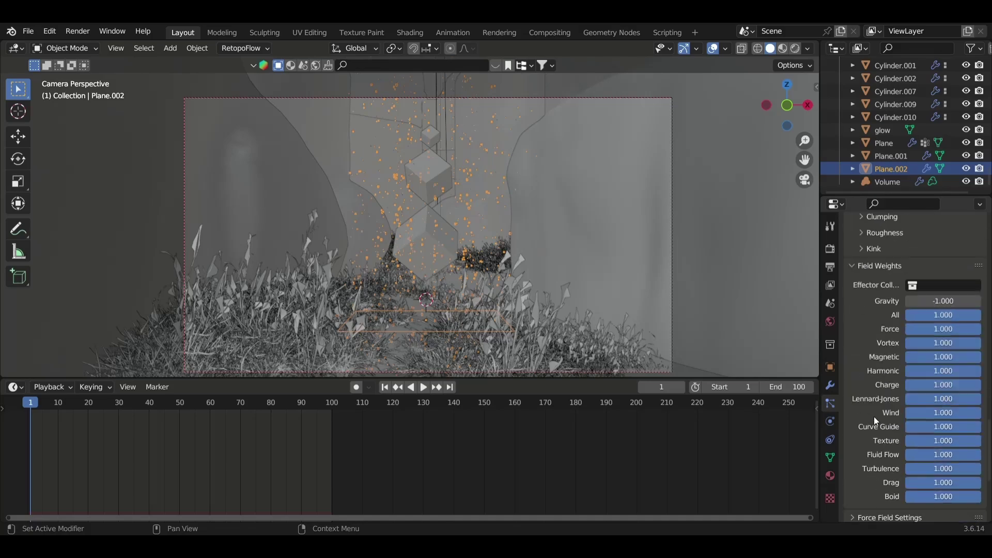
Step: Reset the gravity field weight to 0 and preview the floating particles
{"action": "key", "text": "BackSpace"}
{"action": "key", "text": "space"}
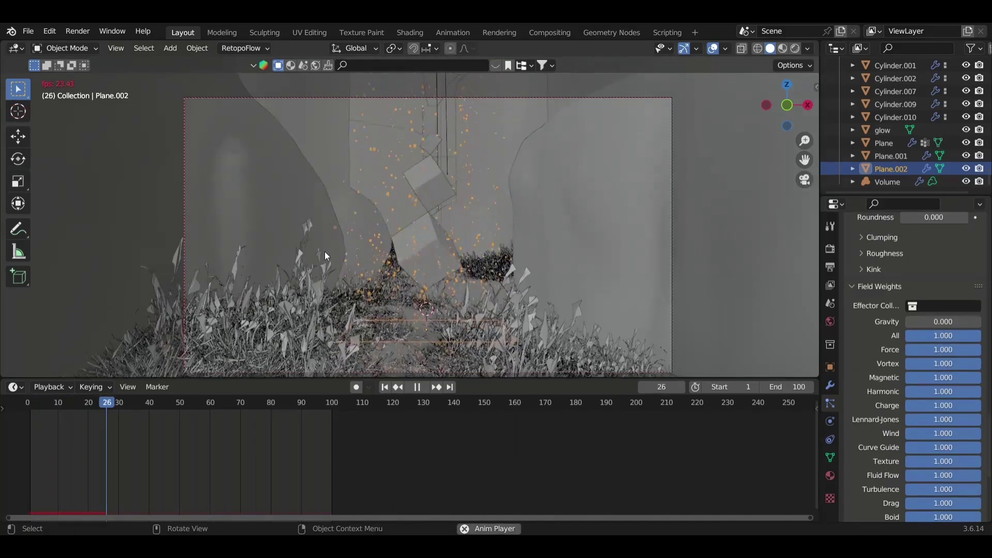
{"action": "key", "text": "Escape"}
{"action": "key", "text": "space"}
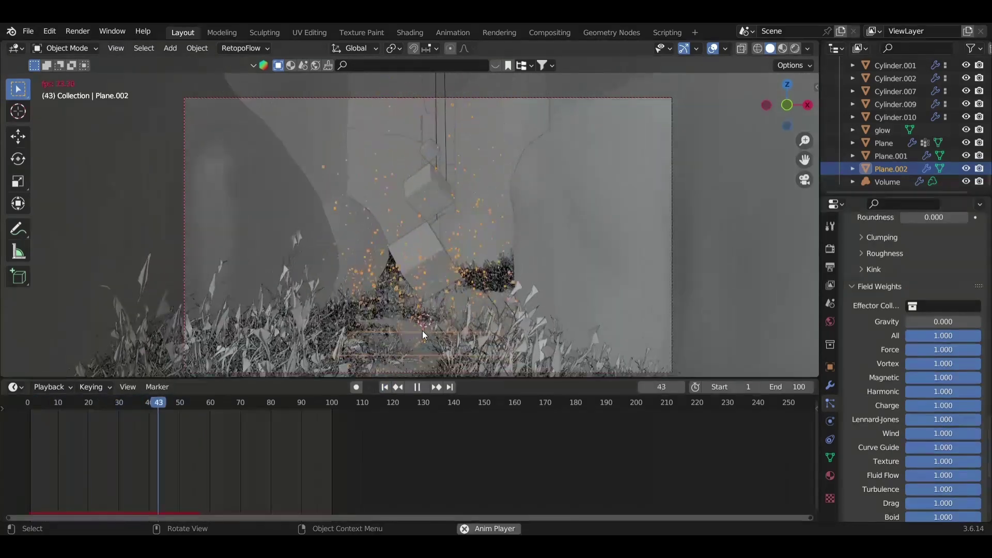
{"action": "key", "text": "space"}
Step: Reset Lifetime to 50 and move the emission start frame to -318.9
{"action": "scroll", "coordinate": [909, 362], "scroll_direction": "up", "scroll_amount": 6}
{"action": "scroll", "coordinate": [909, 362], "scroll_direction": "up", "scroll_amount": 6}
{"action": "scroll", "coordinate": [909, 362], "scroll_direction": "up", "scroll_amount": 6}
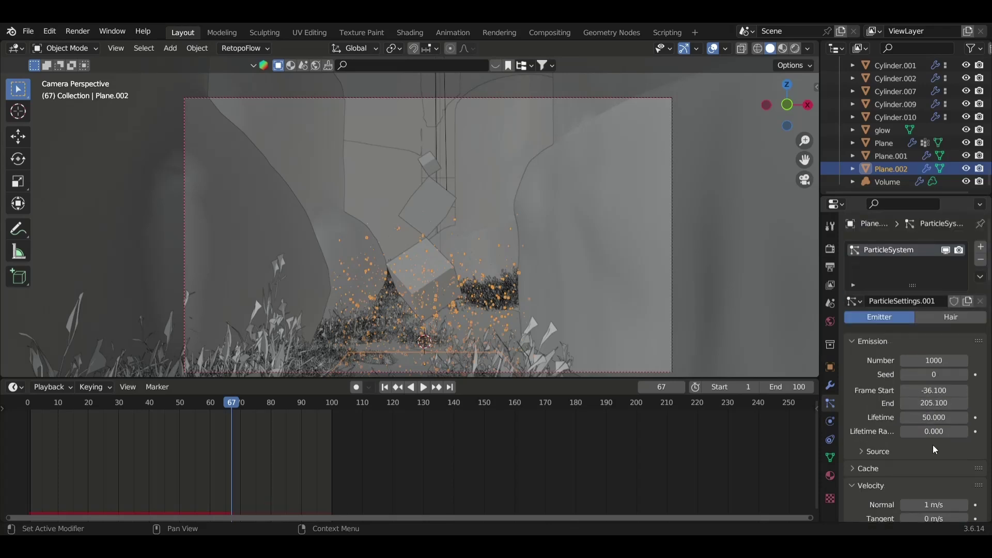
{"action": "key", "text": "BackSpace"}
{"action": "left_click_drag", "start_coordinate": [934, 391], "coordinate": [858, 391]}
{"action": "left_click", "coordinate": [385, 387]}
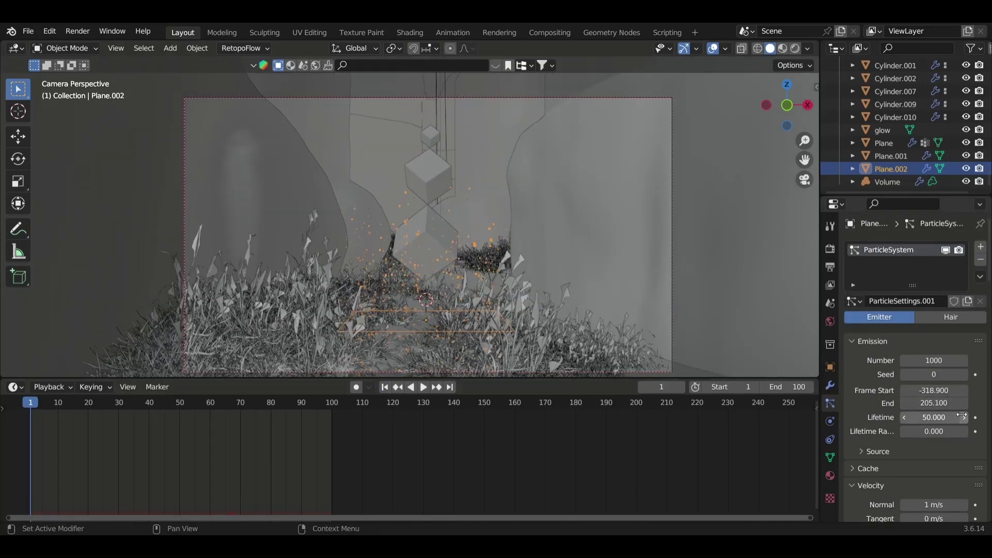
{"action": "mouse_move", "coordinate": [934, 390]}
{"action": "left_mouse_down"}
{"action": "mouse_move", "coordinate": [946, 391]}
{"action": "mouse_move", "coordinate": [951, 418]}
{"action": "mouse_move", "coordinate": [967, 417]}
{"action": "left_mouse_up"}
Step: Preview the longer-lived particles and save the blend file
{"action": "key", "text": "space"}
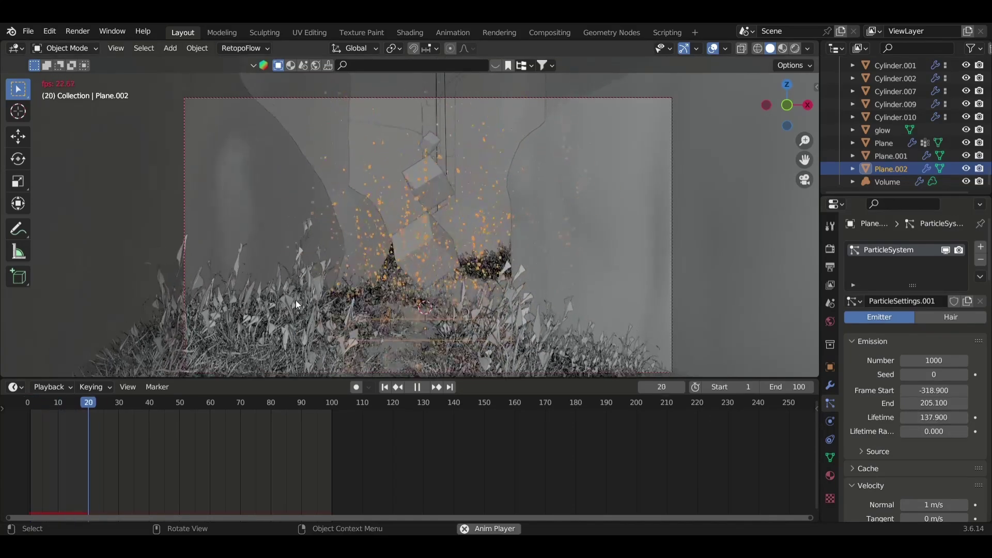
{"action": "left_click", "coordinate": [487, 201]}
{"action": "key", "text": "space"}
{"action": "key", "text": "ctrl+s"}
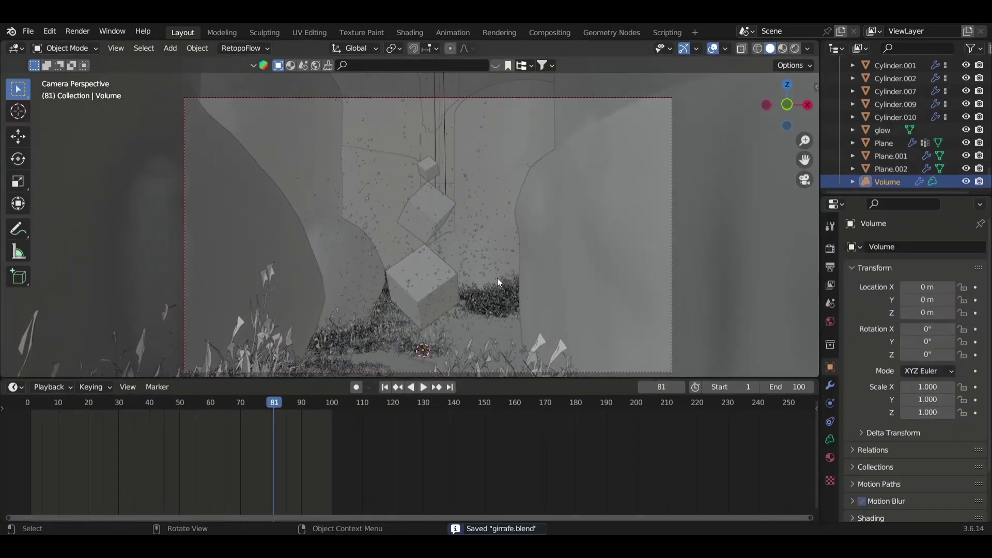
{"action": "scroll", "coordinate": [479, 297], "scroll_direction": "down", "scroll_amount": 1}
{"action": "left_click", "coordinate": [385, 388]}
{"action": "key", "text": "space"}
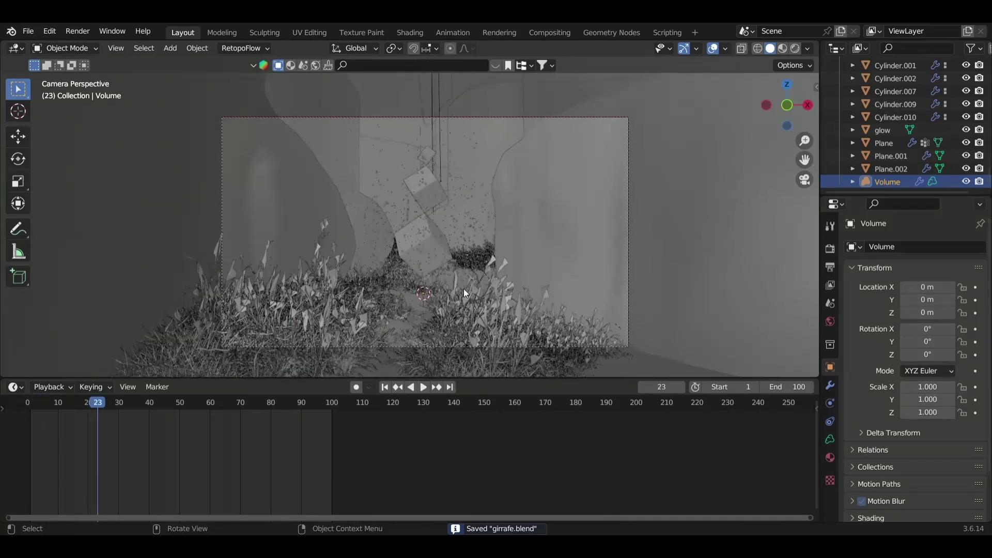
{"action": "key", "text": "space"}
Step: Set Plane.002's Children Render Amount to 10 and save
{"action": "left_click", "coordinate": [891, 168]}
{"action": "left_click", "coordinate": [830, 403]}
{"action": "scroll", "coordinate": [910, 336], "scroll_direction": "down", "scroll_amount": 10}
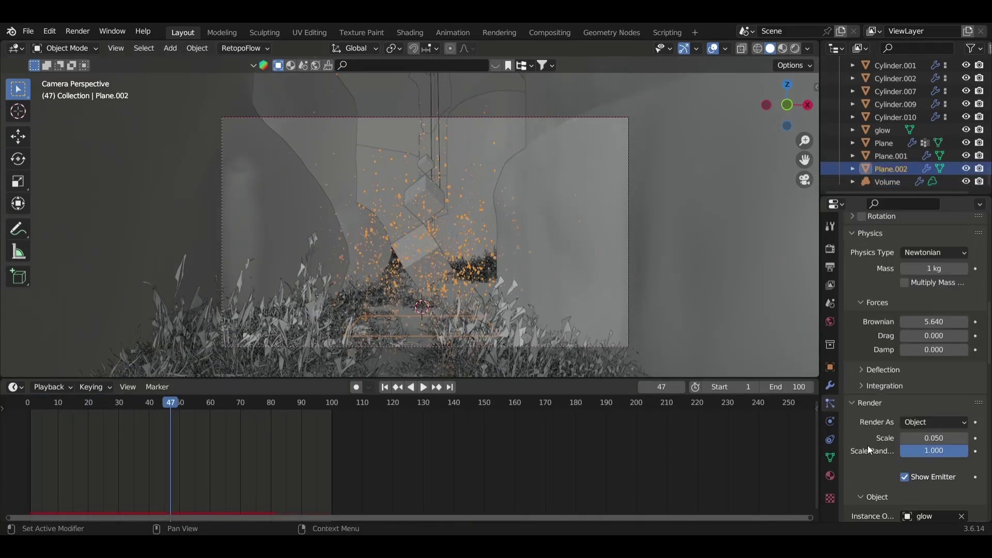
{"action": "scroll", "coordinate": [886, 421], "scroll_direction": "down", "scroll_amount": 10}
{"action": "scroll", "coordinate": [883, 386], "scroll_direction": "up", "scroll_amount": 10}
{"action": "scroll", "coordinate": [883, 388], "scroll_direction": "down", "scroll_amount": 20}
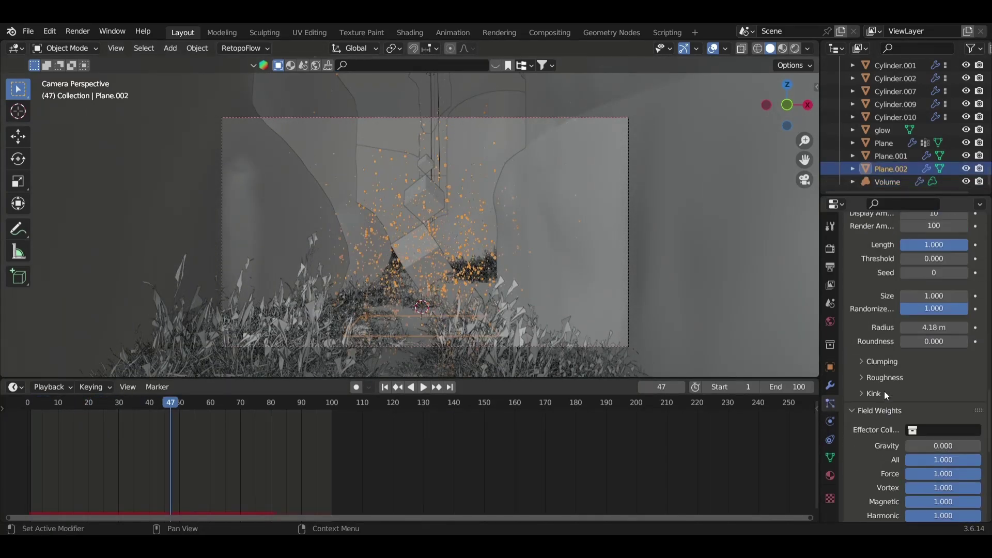
{"action": "scroll", "coordinate": [885, 392], "scroll_direction": "down", "scroll_amount": 8}
{"action": "scroll", "coordinate": [857, 406], "scroll_direction": "up", "scroll_amount": 15}
{"action": "scroll", "coordinate": [871, 443], "scroll_direction": "down", "scroll_amount": 2}
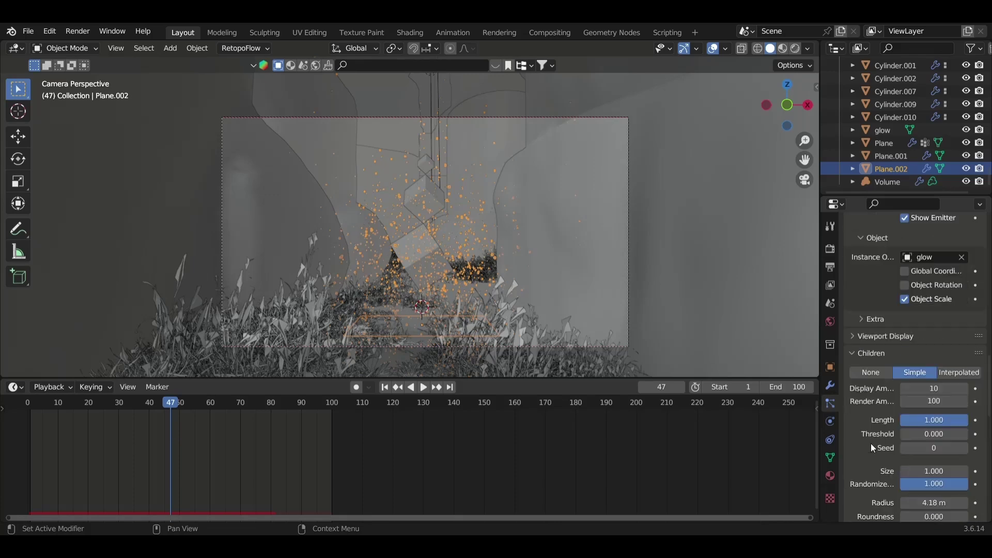
{"action": "left_click", "coordinate": [936, 404]}
{"action": "type", "text": "10"}
{"action": "key", "text": "Return"}
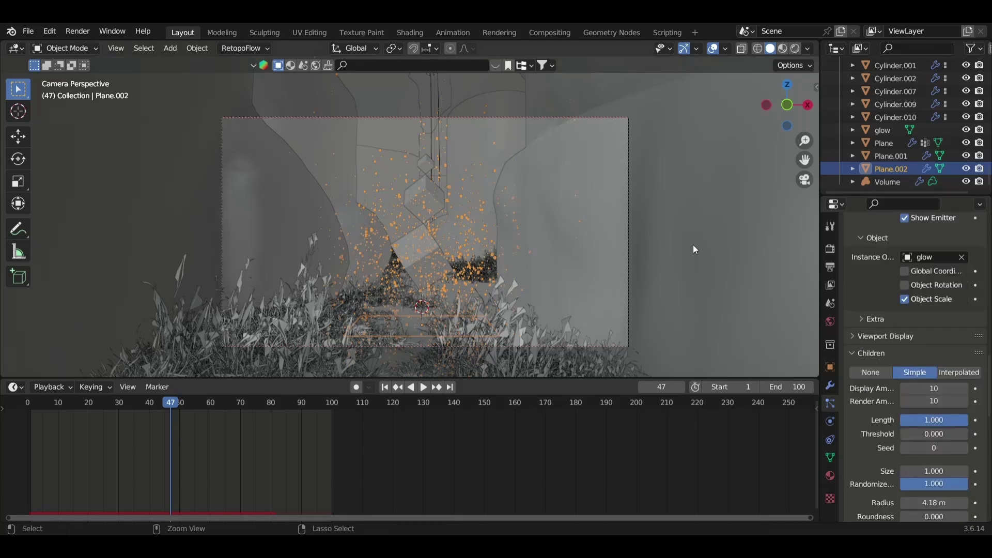
{"action": "key", "text": "ctrl+s"}
Step: Bake the dust particle simulation to the cache and play the baked result
{"action": "left_click", "coordinate": [387, 389]}
{"action": "left_click", "coordinate": [888, 182]}
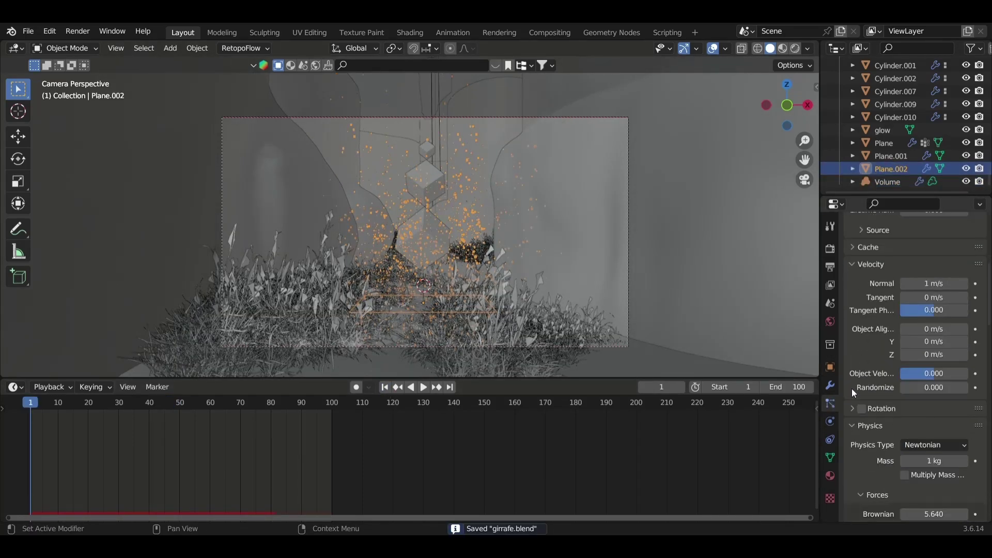
{"action": "left_click", "coordinate": [869, 247]}
{"action": "left_click", "coordinate": [904, 386]}
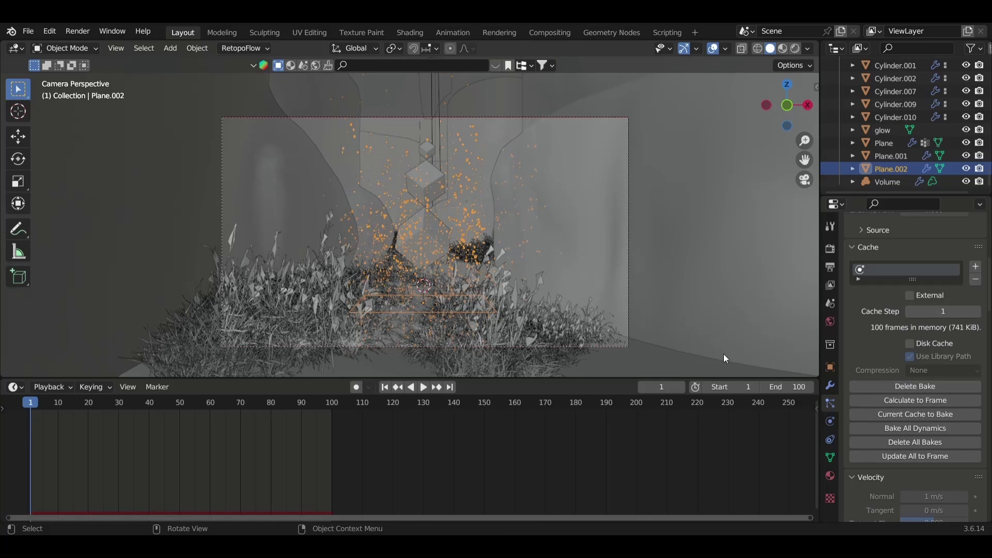
{"action": "scroll", "coordinate": [724, 354], "scroll_direction": "up", "scroll_amount": 1}
{"action": "left_click", "coordinate": [632, 247]}
{"action": "key", "text": "space"}
{"action": "scroll", "coordinate": [582, 271], "scroll_direction": "up", "scroll_amount": 2}
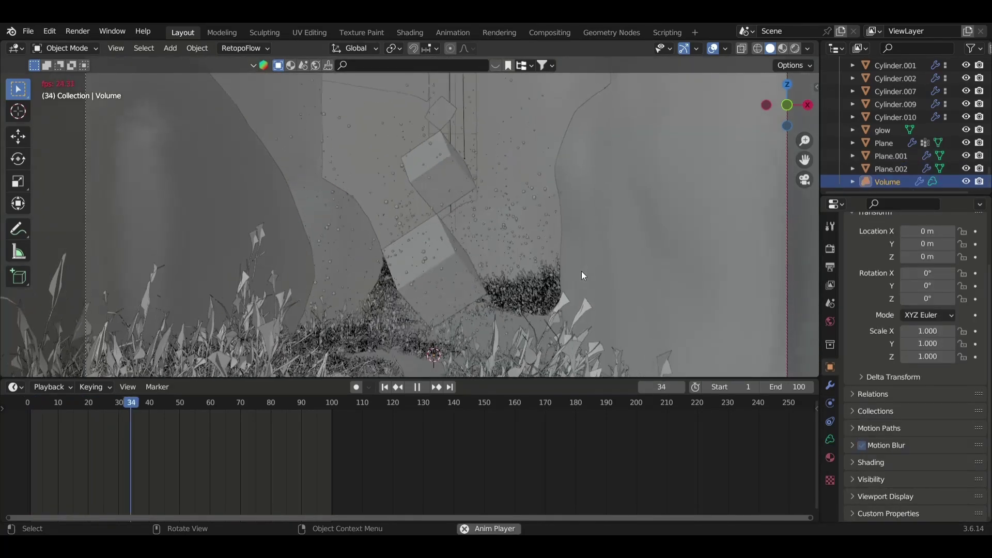
{"action": "key", "text": "space"}
{"action": "key", "text": "shift+Left"}
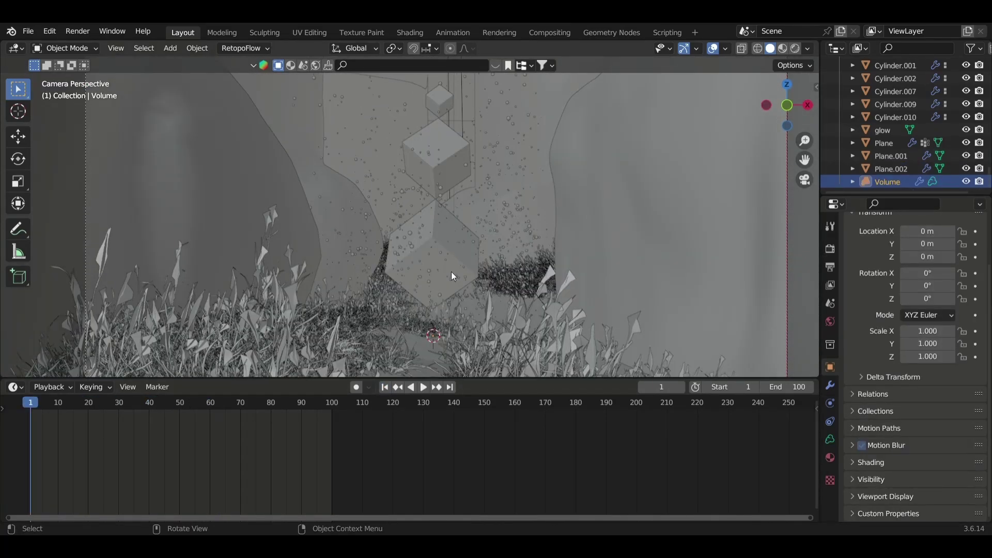
Step: Delete Plane.002's baked particle cache and select the Volume object
{"action": "left_click", "coordinate": [891, 169]}
{"action": "scroll", "coordinate": [880, 394], "scroll_direction": "down", "scroll_amount": 4}
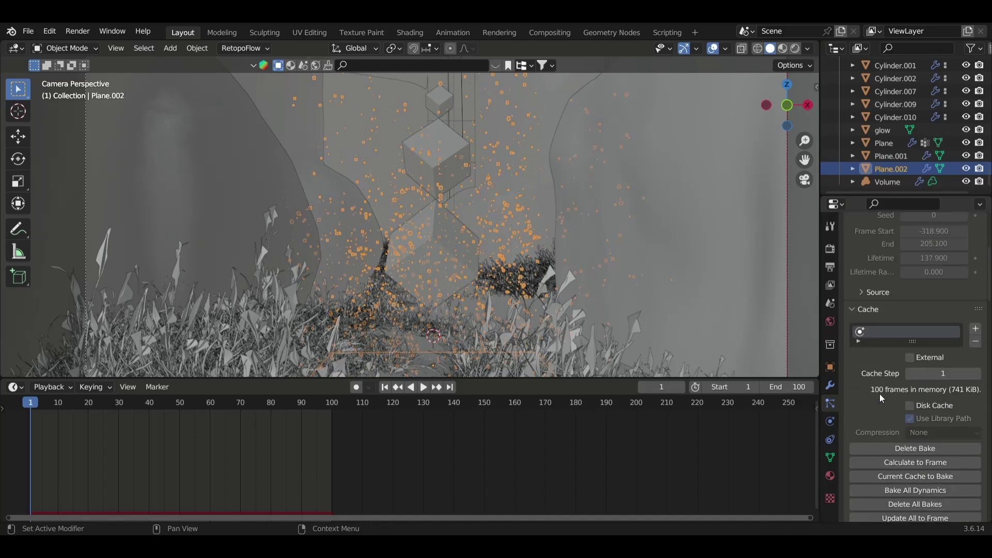
{"action": "left_click", "coordinate": [885, 448]}
{"action": "left_click", "coordinate": [451, 147]}
Step: Hide the Volume mist, make the three cubes collision objects, and save
{"action": "key", "text": "h"}
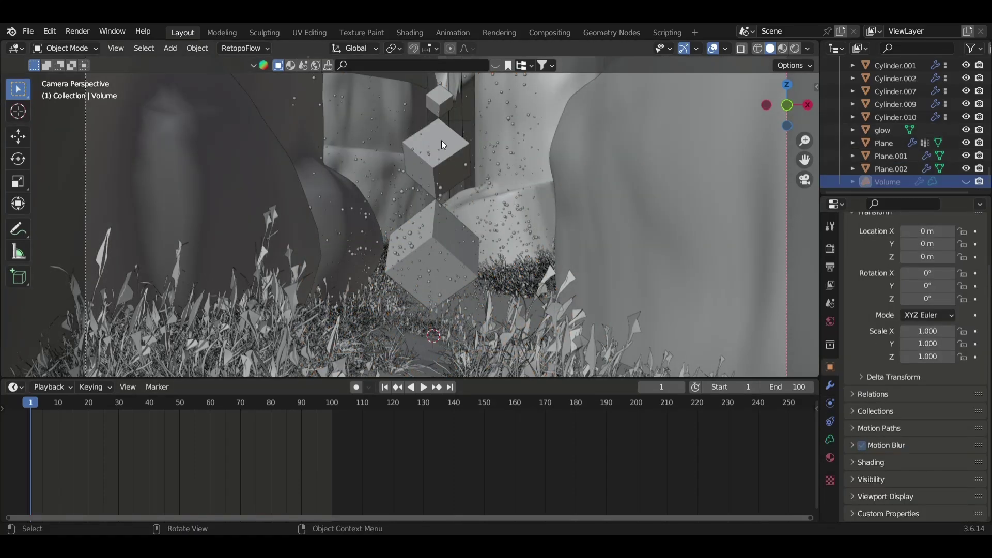
{"action": "left_click", "coordinate": [444, 145]}
{"action": "left_click", "coordinate": [830, 421]}
{"action": "left_click", "coordinate": [922, 261]}
{"action": "left_click", "coordinate": [434, 253]}
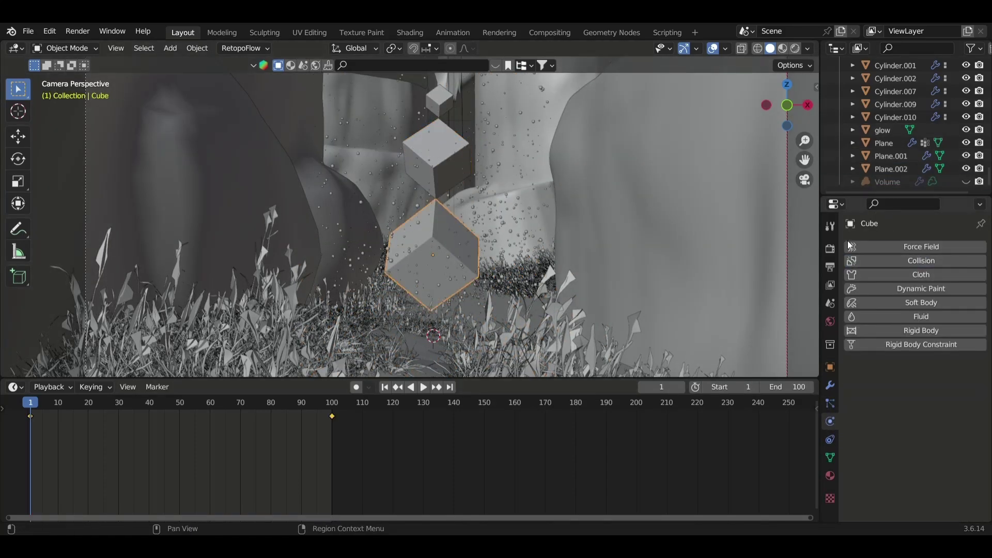
{"action": "left_click", "coordinate": [922, 261]}
{"action": "left_click", "coordinate": [440, 99]}
{"action": "left_click", "coordinate": [921, 261]}
{"action": "key", "text": "ctrl+s"}
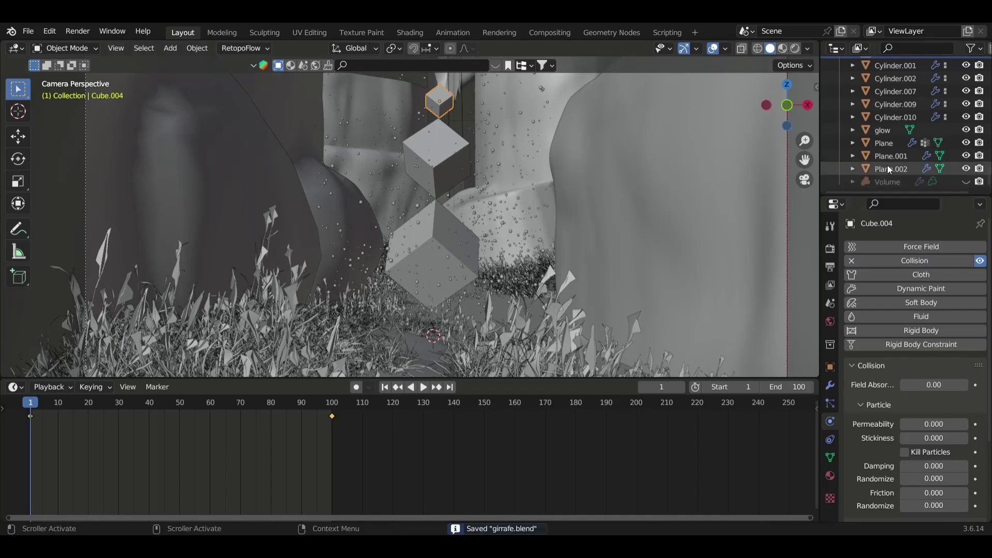
Step: Play the dust particle animation to test collisions with the cubes
{"action": "left_click", "coordinate": [890, 170]}
{"action": "left_click", "coordinate": [830, 404]}
{"action": "scroll", "coordinate": [905, 406], "scroll_direction": "down", "scroll_amount": 5}
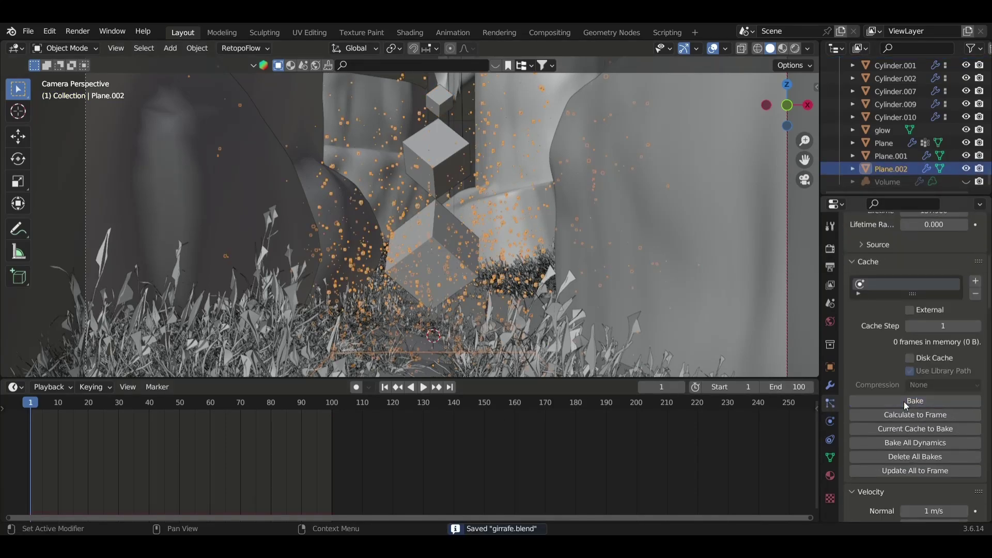
{"action": "key", "text": "space"}
{"action": "left_click", "coordinate": [500, 249]}
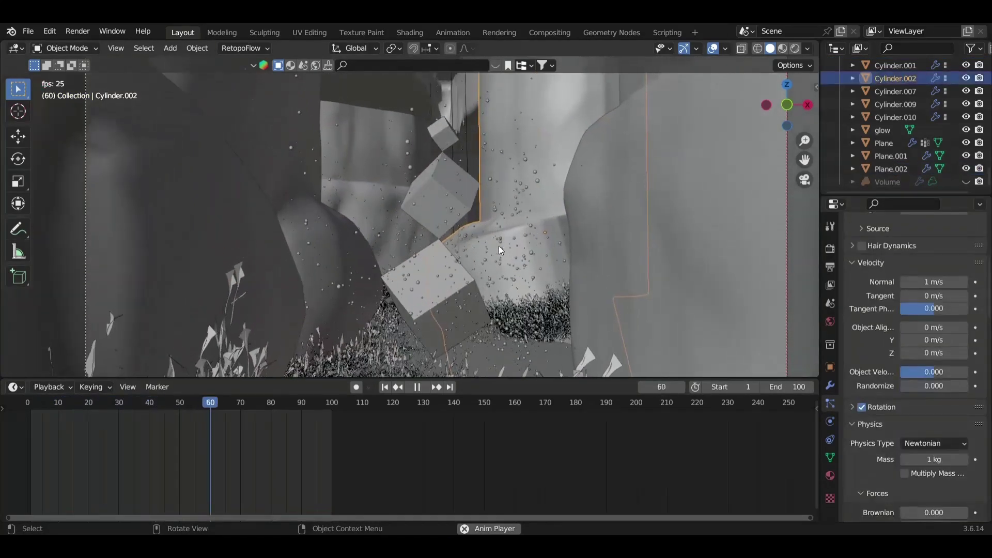
Step: Switch to camera view, save girrafe.blend, preview the animation and render with F12
{"action": "key", "text": "KP_0"}
{"action": "key", "text": "space"}
{"action": "key", "text": "ctrl+s"}
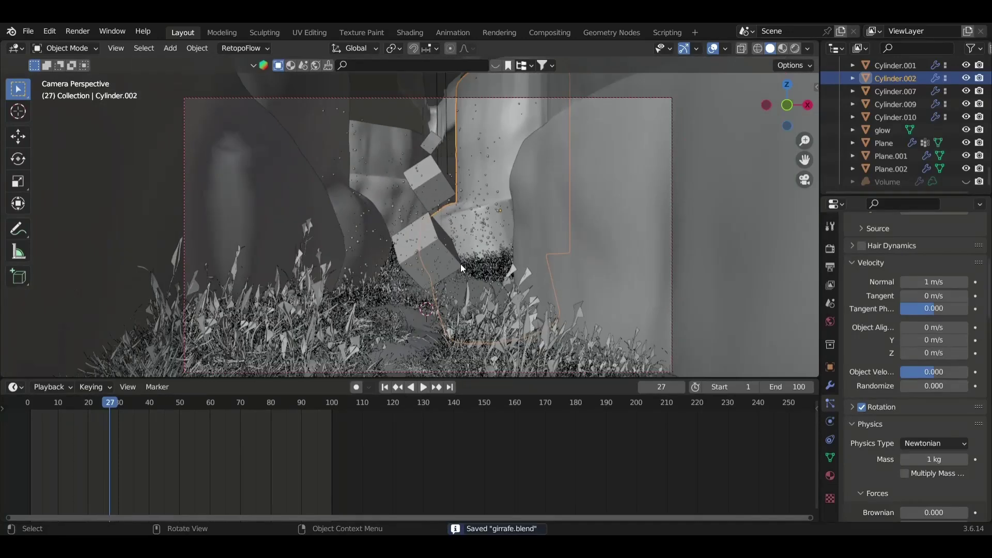
{"action": "key", "text": "space"}
{"action": "left_click", "coordinate": [461, 266]}
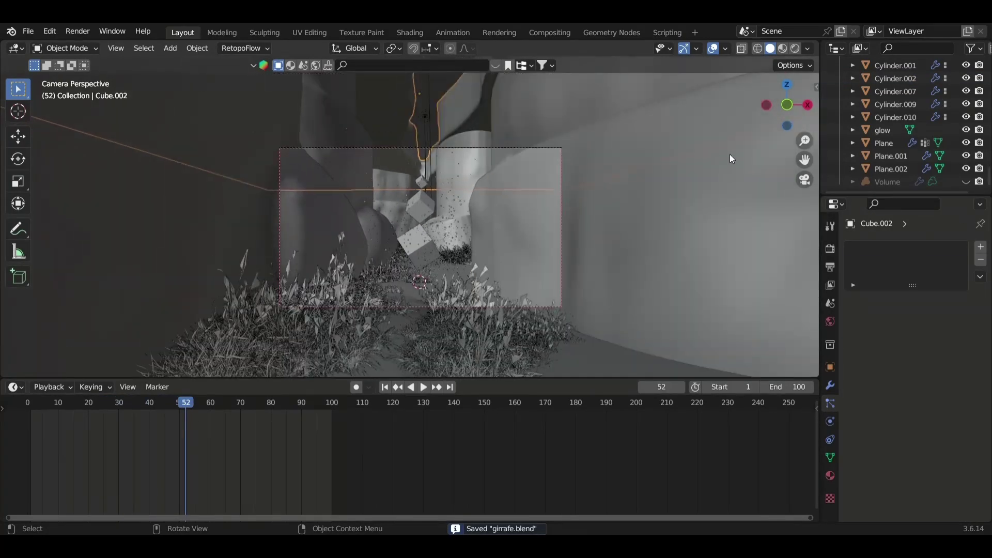
{"action": "left_click", "coordinate": [453, 164]}
{"action": "key", "text": "F12"}
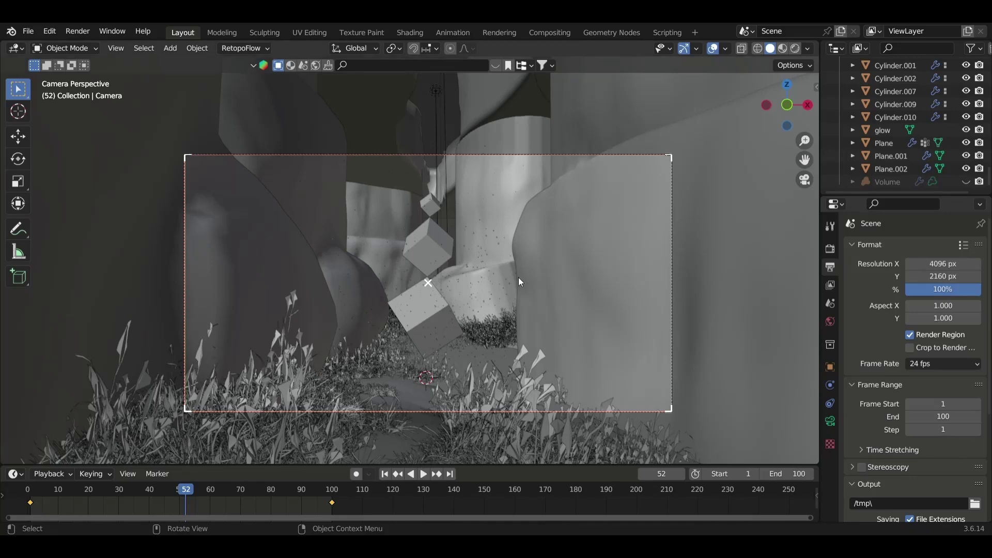
Step: Select the grass patch Plane.002 and the chain of cubes
{"action": "left_click", "coordinate": [448, 314]}
{"action": "left_click", "coordinate": [427, 240]}
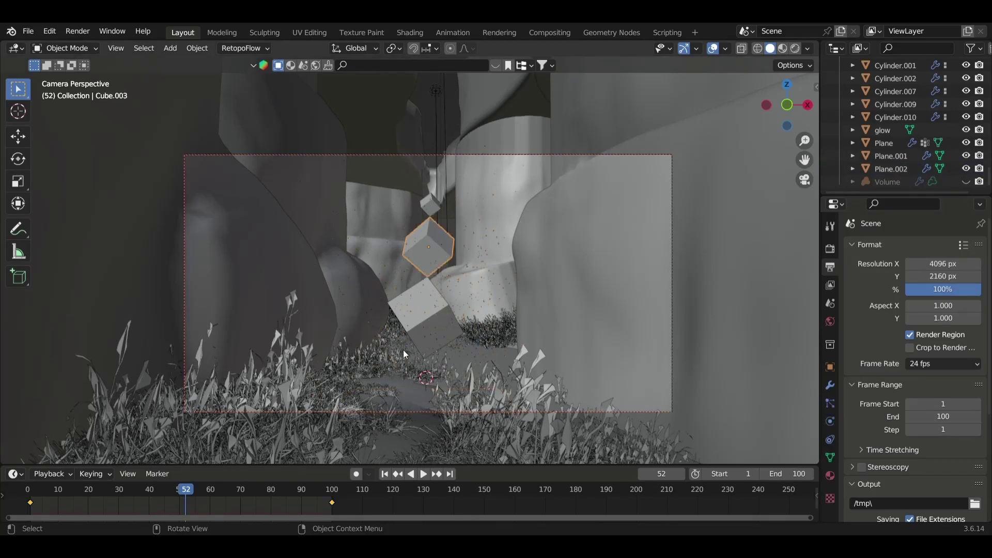
{"action": "left_click", "coordinate": [426, 317]}
{"action": "scroll", "coordinate": [429, 317], "scroll_direction": "up", "scroll_amount": 2}
{"action": "scroll", "coordinate": [432, 316], "scroll_direction": "up", "scroll_amount": 2}
{"action": "left_click", "coordinate": [447, 243], "text": "shift"}
{"action": "left_click", "coordinate": [461, 145], "text": "shift"}
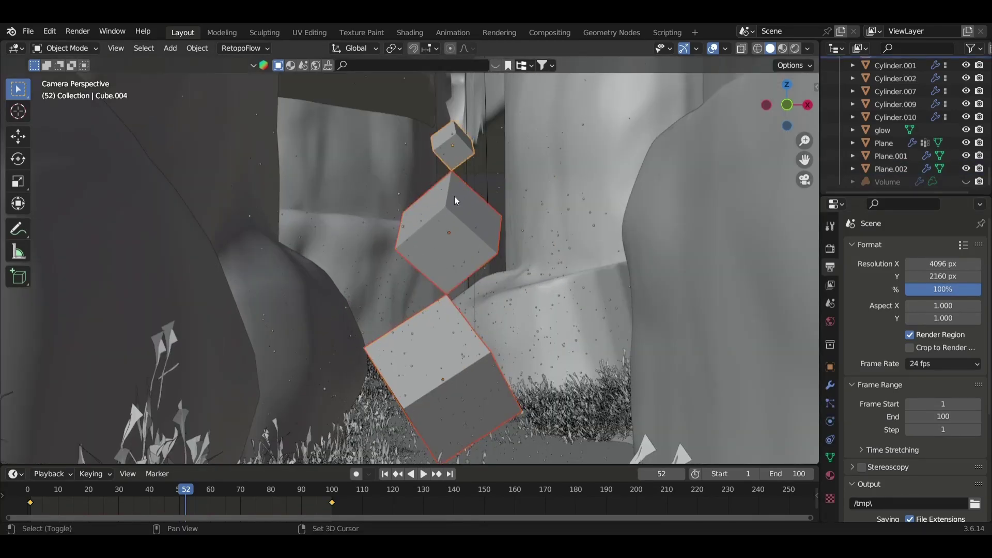
{"action": "scroll", "coordinate": [454, 201], "scroll_direction": "down", "scroll_amount": 2}
Step: Move the cubes and grass patch together along the X axis, then save girrafe.blend
{"action": "key", "text": "g"}
{"action": "key", "text": "x"}
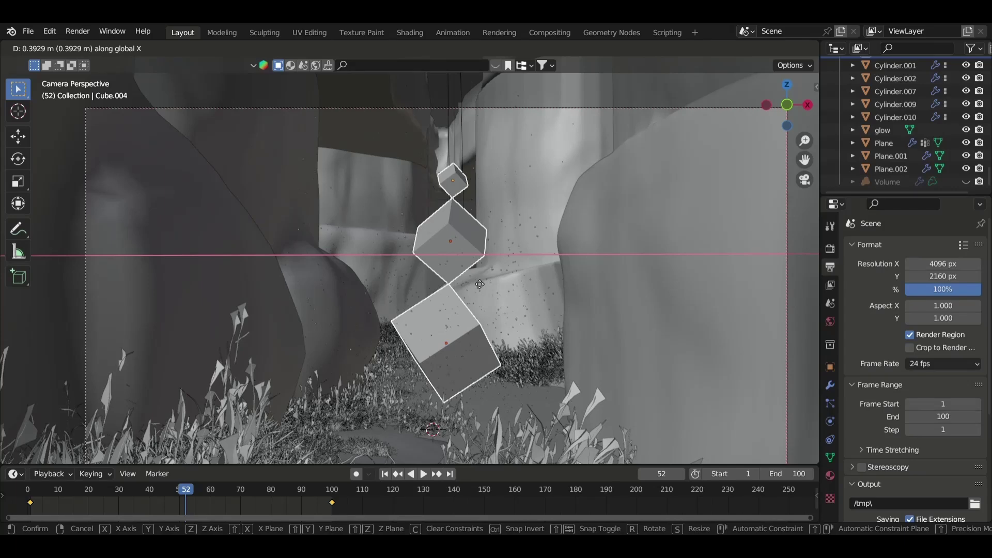
{"action": "right_click", "coordinate": [480, 284]}
{"action": "left_click", "coordinate": [507, 358], "text": "shift"}
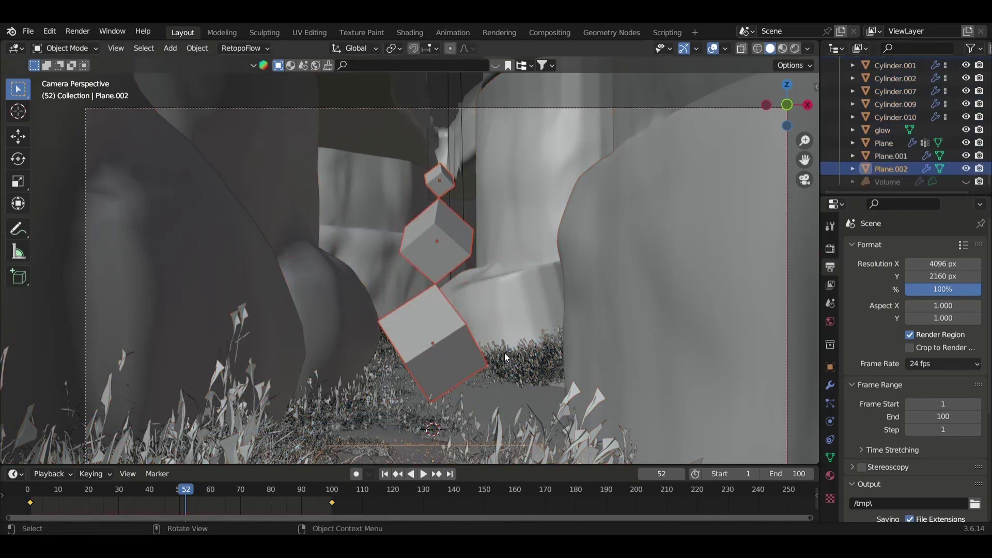
{"action": "key", "text": "g"}
{"action": "key", "text": "x"}
{"action": "left_click", "coordinate": [587, 328]}
{"action": "key", "text": "ctrl+s"}
{"action": "scroll", "coordinate": [375, 319], "scroll_direction": "down", "scroll_amount": 2}
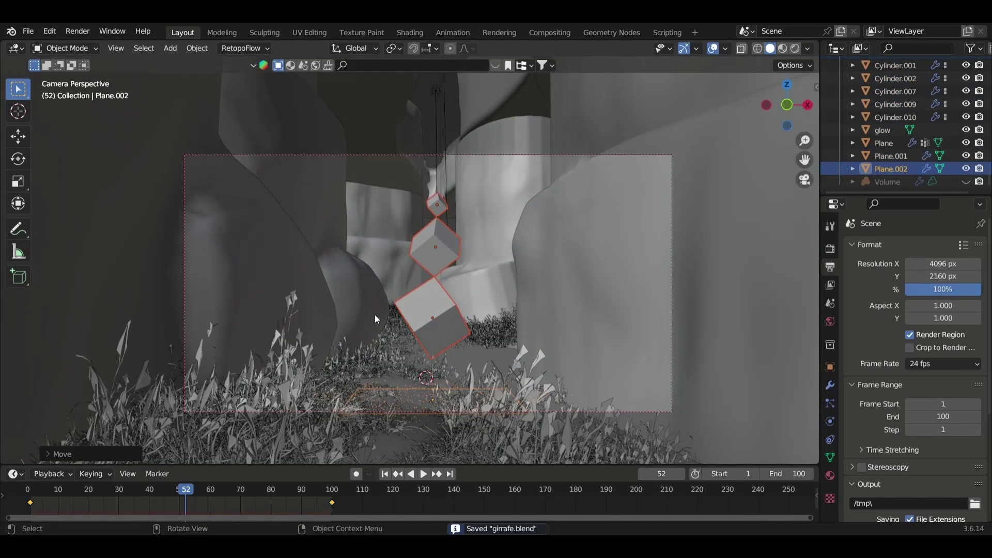
Step: Give the Cylinder.007 canyon wall Collision physics and save the file
{"action": "left_click", "coordinate": [375, 318]}
{"action": "left_click", "coordinate": [384, 474]}
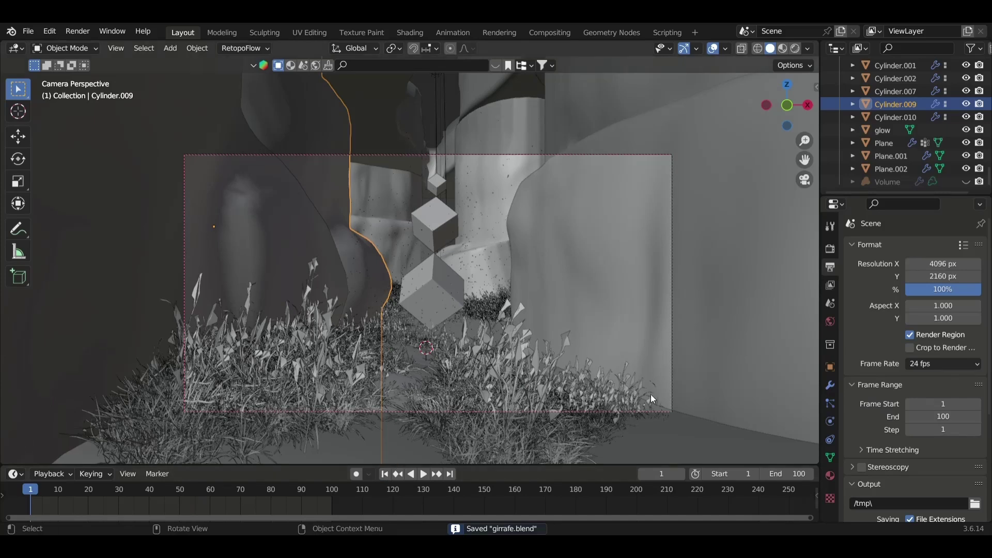
{"action": "left_click", "coordinate": [831, 421]}
{"action": "left_click", "coordinate": [895, 91]}
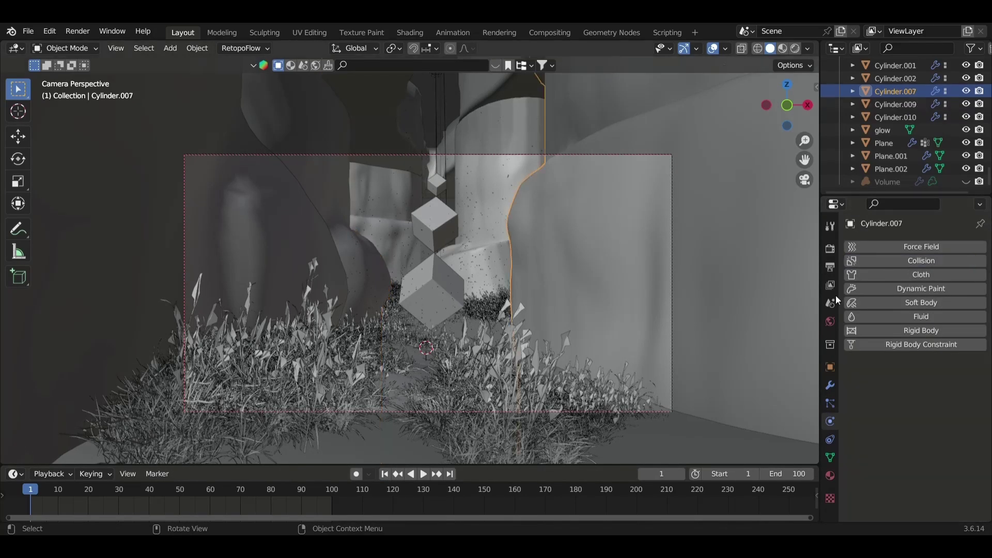
{"action": "left_click", "coordinate": [913, 262]}
{"action": "key", "text": "ctrl+s"}
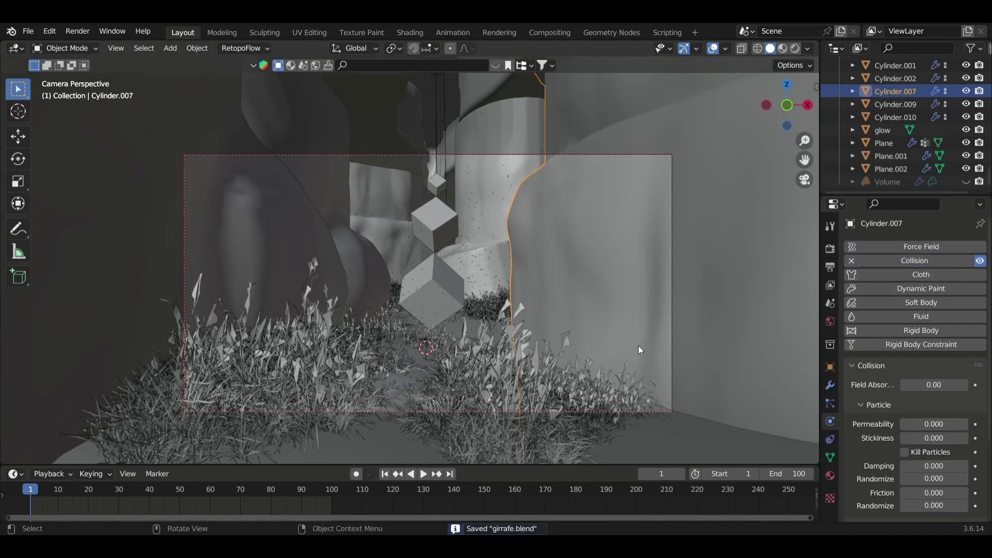
Step: Play the particle animation twice to test collisions against the wall
{"action": "key", "text": "space"}
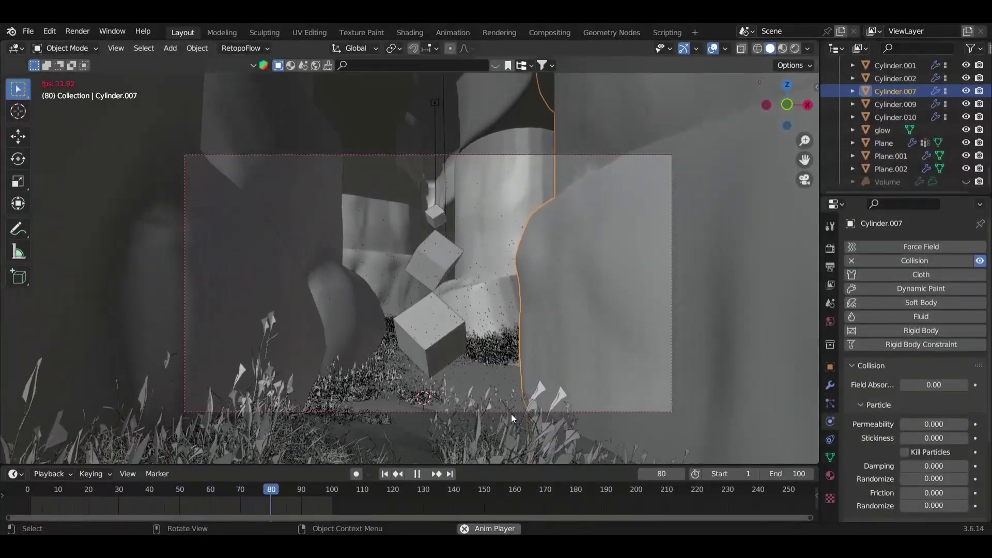
{"action": "key", "text": "Escape"}
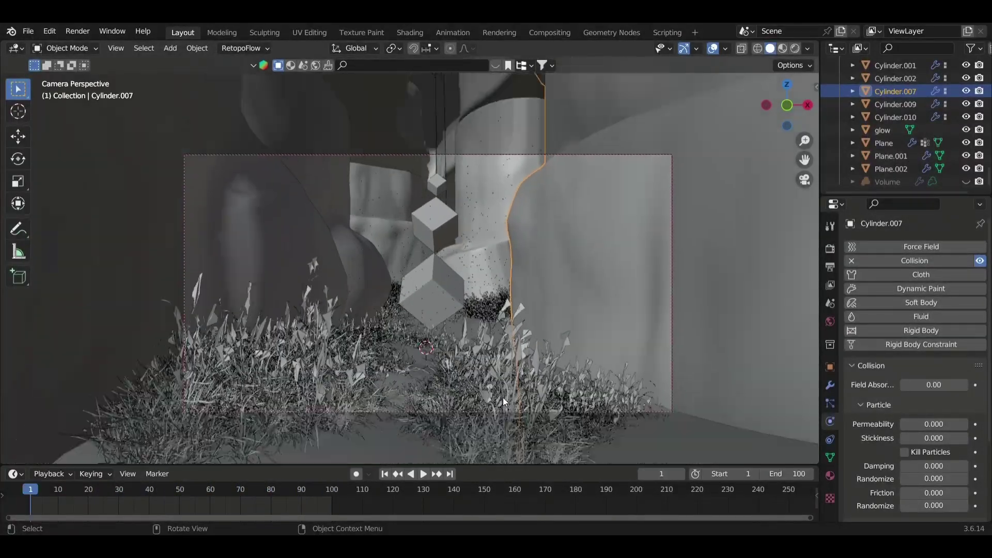
{"action": "left_click", "coordinate": [450, 474]}
{"action": "scroll", "coordinate": [485, 389], "scroll_direction": "up", "scroll_amount": 5}
{"action": "scroll", "coordinate": [485, 389], "scroll_direction": "up", "scroll_amount": 3}
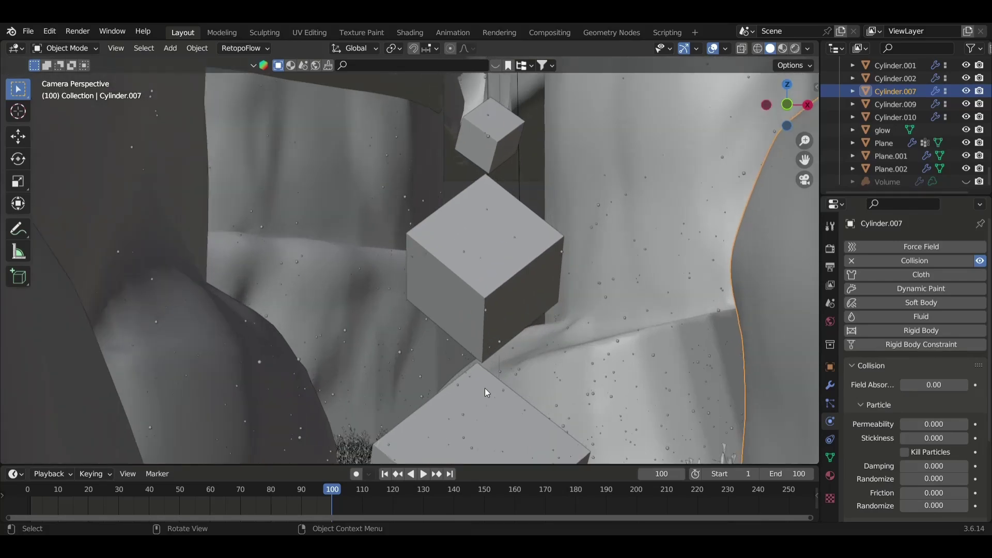
{"action": "key", "text": "space"}
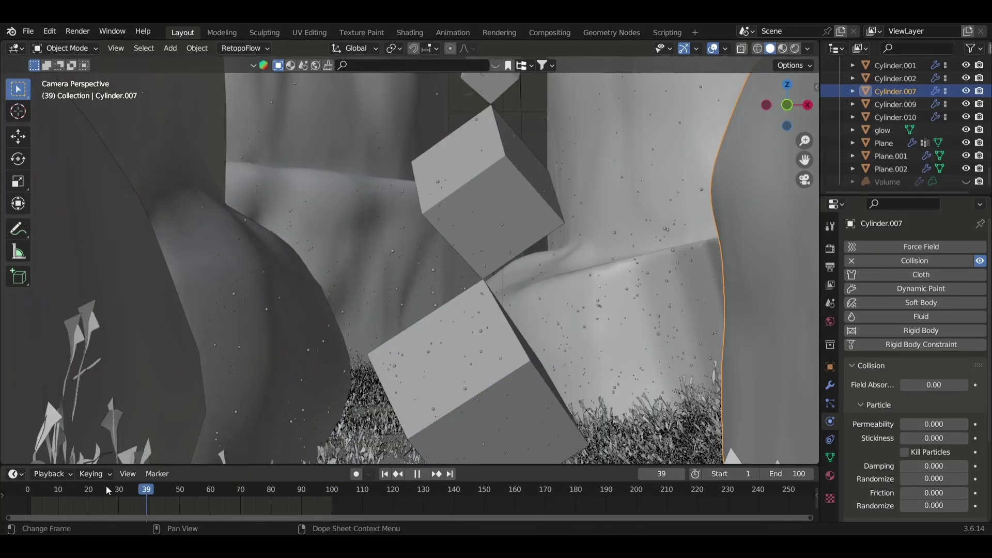
{"action": "key", "text": "Escape"}
{"action": "scroll", "coordinate": [556, 371], "scroll_direction": "down", "scroll_amount": 3}
{"action": "scroll", "coordinate": [567, 362], "scroll_direction": "down", "scroll_amount": 4}
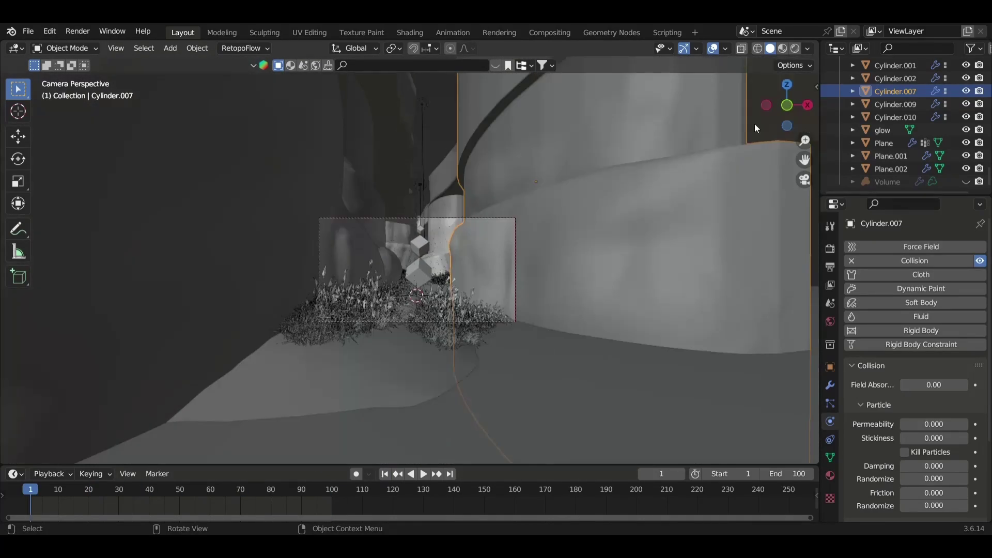
Step: Select Cube.002, inspect the scene, and save the file
{"action": "left_click", "coordinate": [560, 197]}
{"action": "scroll", "coordinate": [388, 120], "scroll_direction": "up", "scroll_amount": 3}
{"action": "scroll", "coordinate": [387, 141], "scroll_direction": "down", "scroll_amount": 3}
{"action": "scroll", "coordinate": [435, 337], "scroll_direction": "up", "scroll_amount": 2}
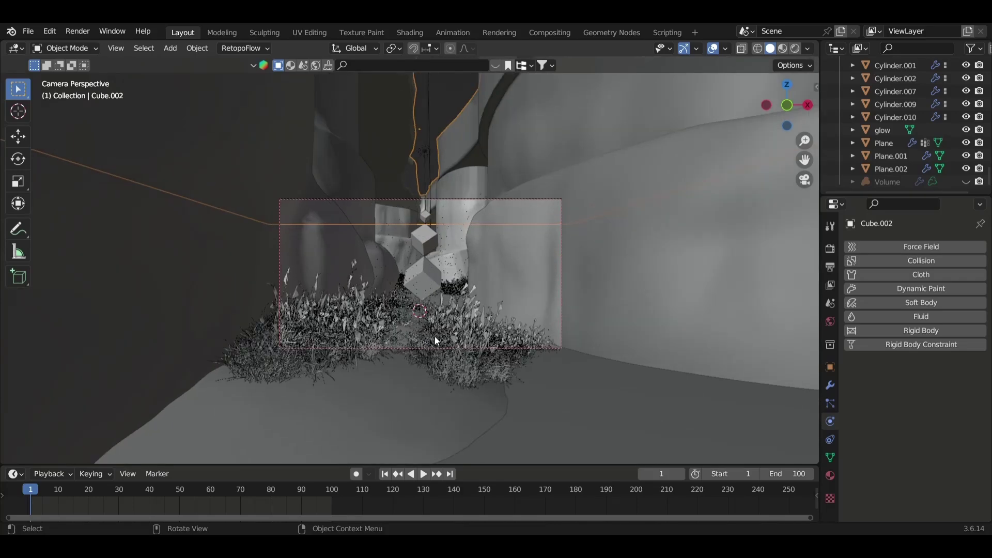
{"action": "scroll", "coordinate": [437, 344], "scroll_direction": "up", "scroll_amount": 4}
{"action": "scroll", "coordinate": [620, 318], "scroll_direction": "down", "scroll_amount": 2}
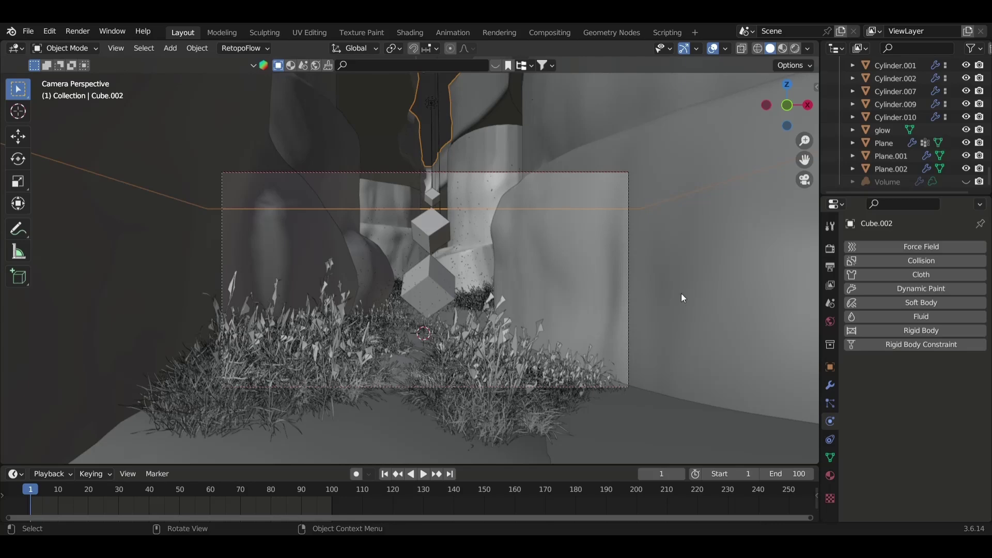
{"action": "scroll", "coordinate": [682, 293], "scroll_direction": "up", "scroll_amount": 1}
{"action": "scroll", "coordinate": [683, 290], "scroll_direction": "down", "scroll_amount": 2}
{"action": "scroll", "coordinate": [682, 298], "scroll_direction": "up", "scroll_amount": 2}
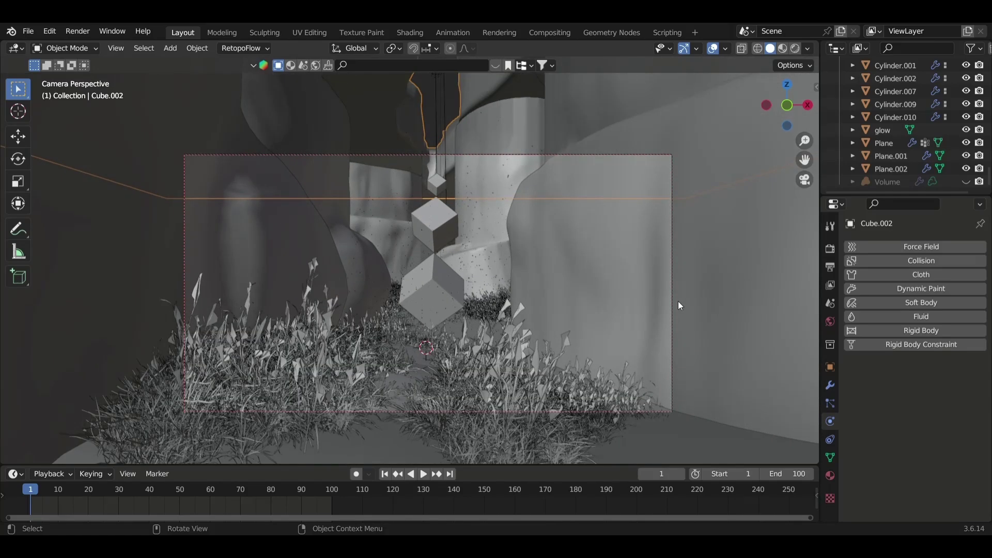
{"action": "key", "text": "ctrl+s"}
Step: Hide the grass Plane's particle system in the viewport and enable Simplify in Render Properties
{"action": "left_click", "coordinate": [547, 331]}
{"action": "left_click", "coordinate": [830, 403]}
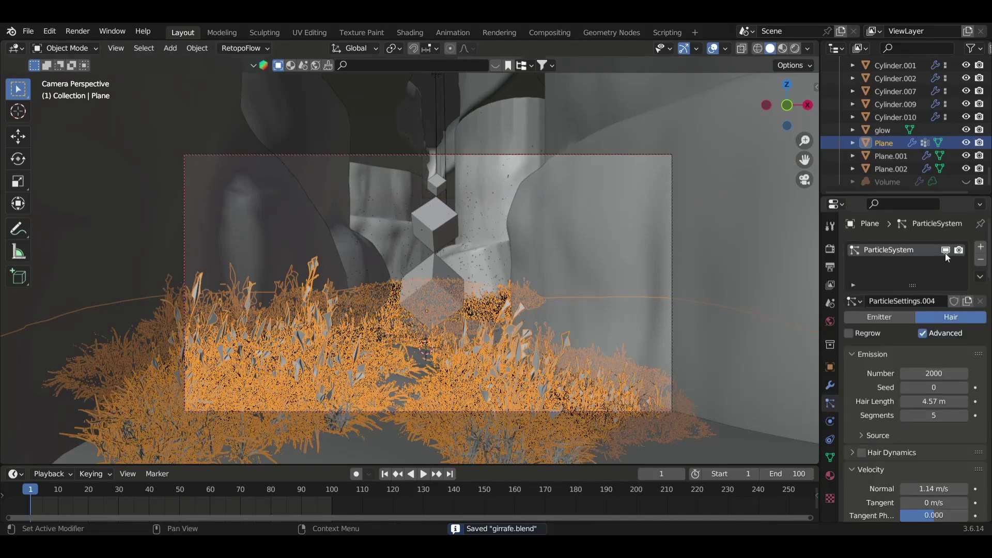
{"action": "left_click", "coordinate": [945, 250]}
{"action": "scroll", "coordinate": [436, 263], "scroll_direction": "up", "scroll_amount": 4}
{"action": "left_click", "coordinate": [830, 248]}
{"action": "scroll", "coordinate": [872, 413], "scroll_direction": "down", "scroll_amount": 1}
{"action": "scroll", "coordinate": [873, 414], "scroll_direction": "down", "scroll_amount": 2}
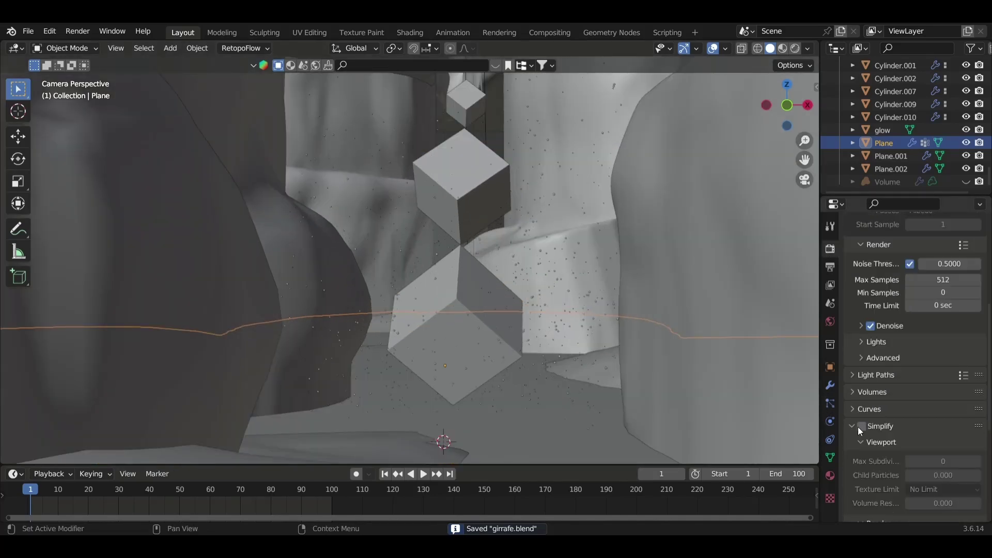
{"action": "left_click", "coordinate": [862, 426]}
{"action": "scroll", "coordinate": [603, 270], "scroll_direction": "down", "scroll_amount": 2}
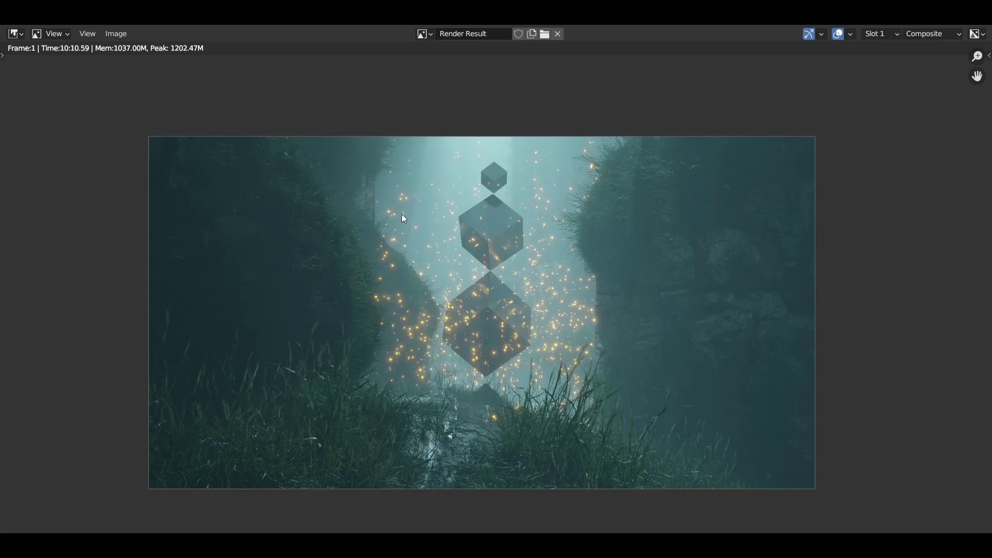
Step: Zoom in on the finished frame 1 render to inspect the translucent cubes
{"action": "scroll", "coordinate": [531, 404], "scroll_direction": "up", "scroll_amount": 3}
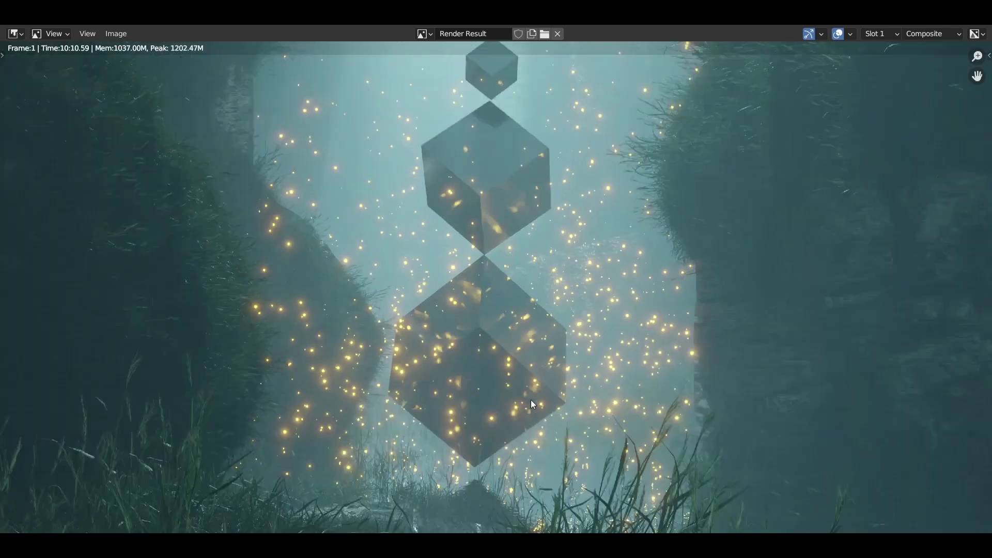
{"action": "scroll", "coordinate": [532, 404], "scroll_direction": "down", "scroll_amount": 2}
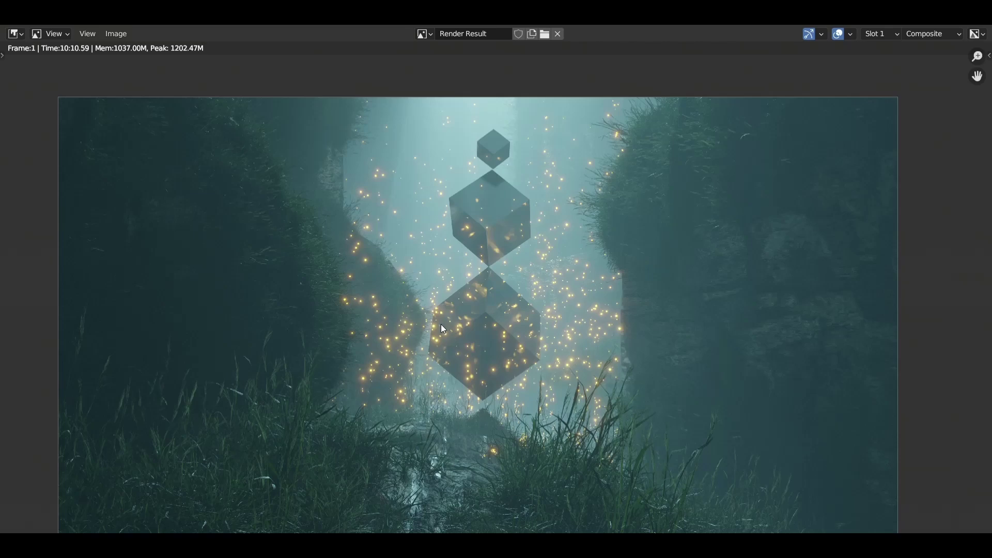